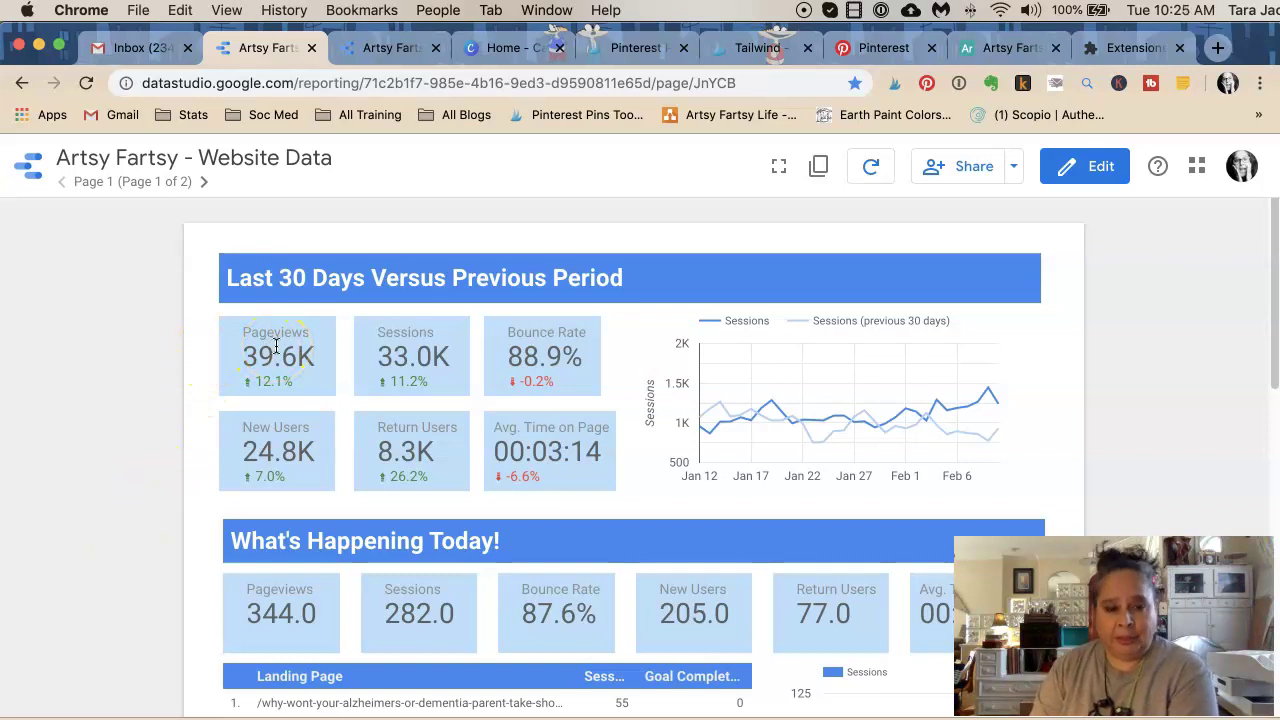
Step: Review the 30-day comparison and today's traffic figures in the Artsy Fartsy website data report
scroll(277, 340, down, 1)
scroll(255, 400, down, 2)
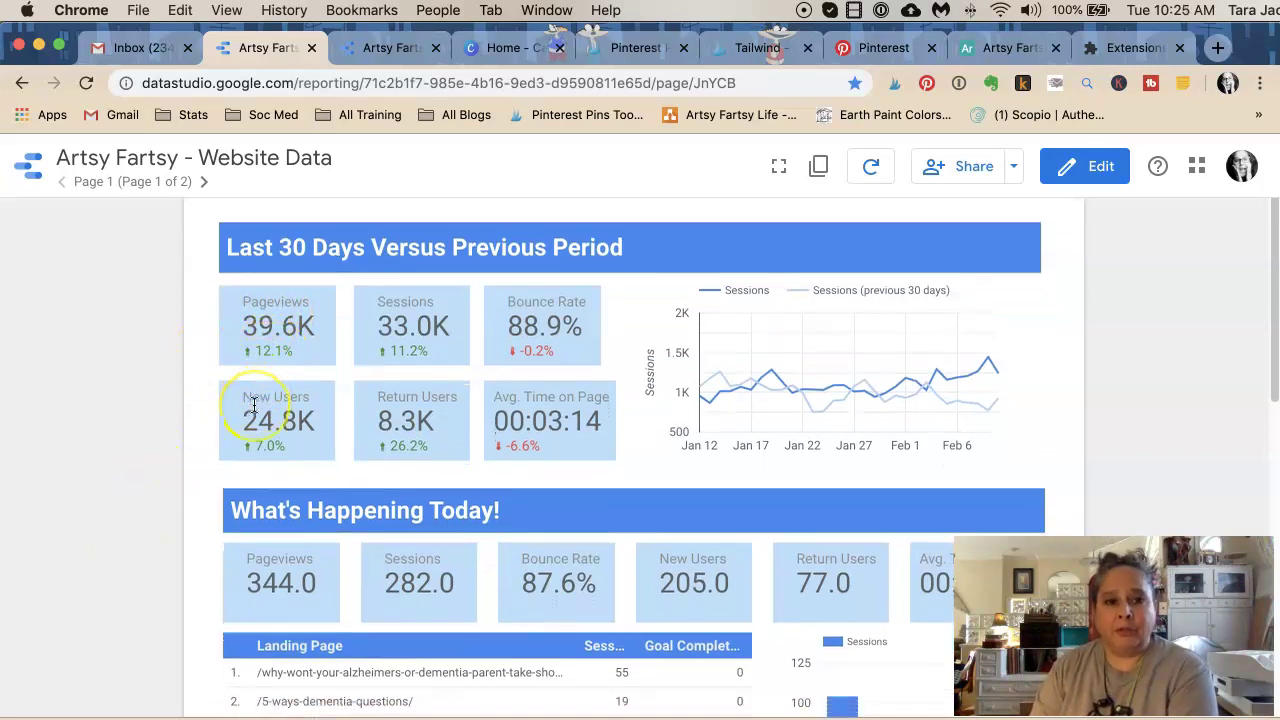
scroll(254, 404, down, 2)
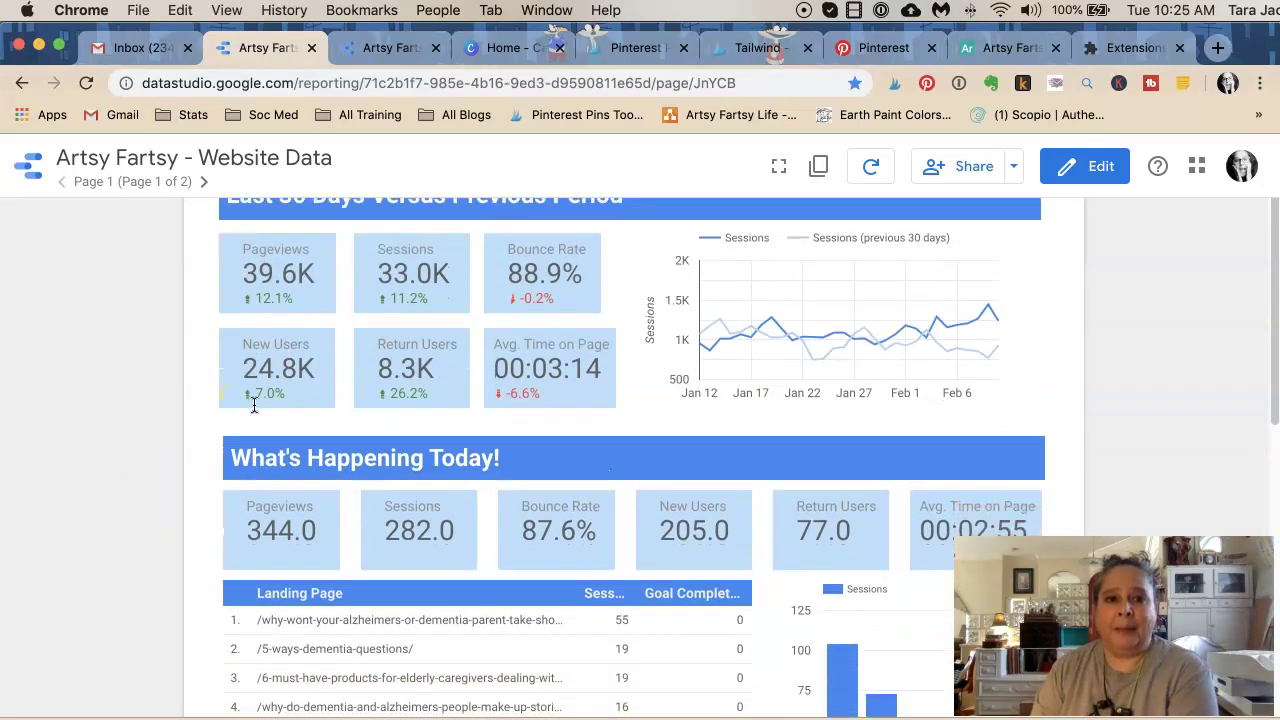
scroll(254, 404, down, 1)
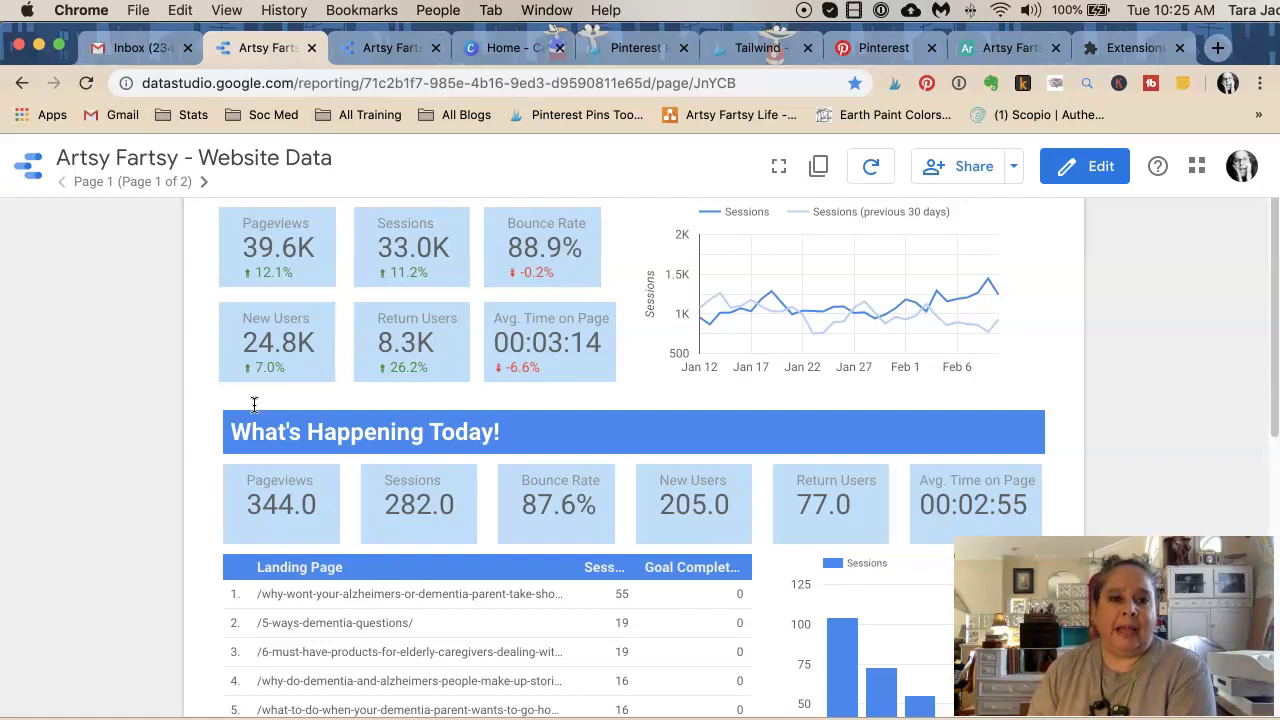
scroll(256, 398, down, 5)
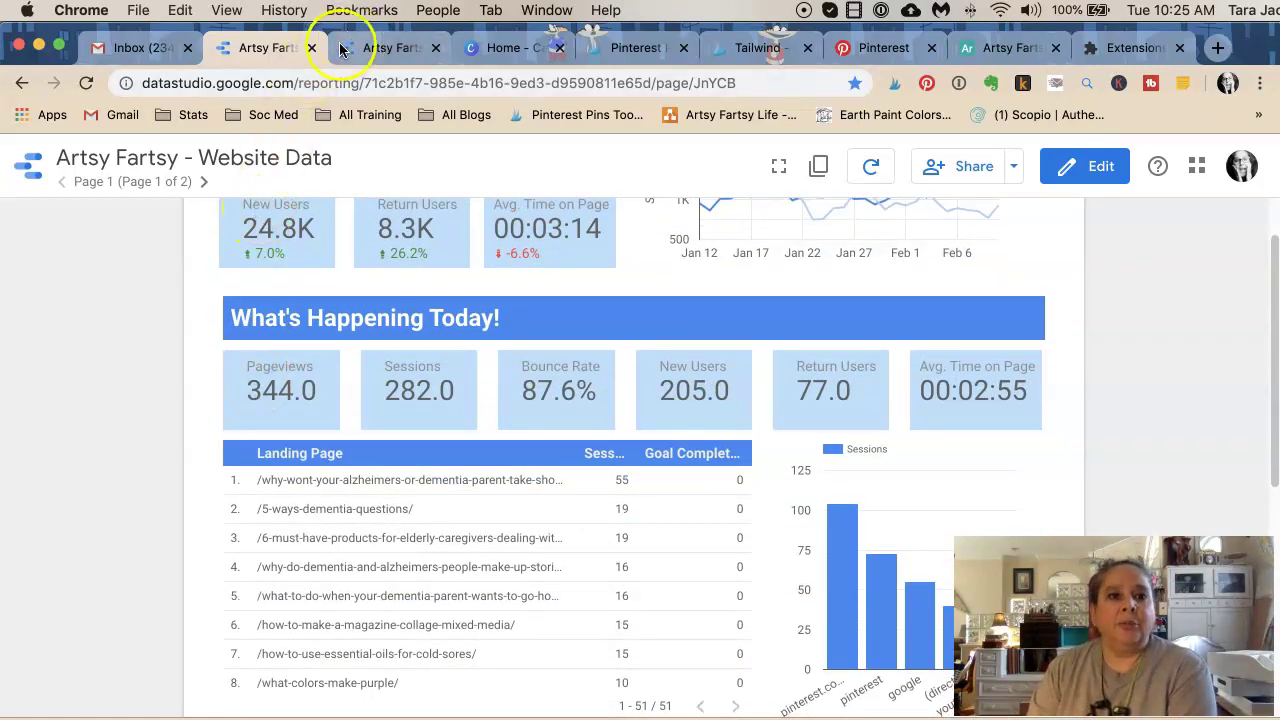
scroll(337, 294, up, 10)
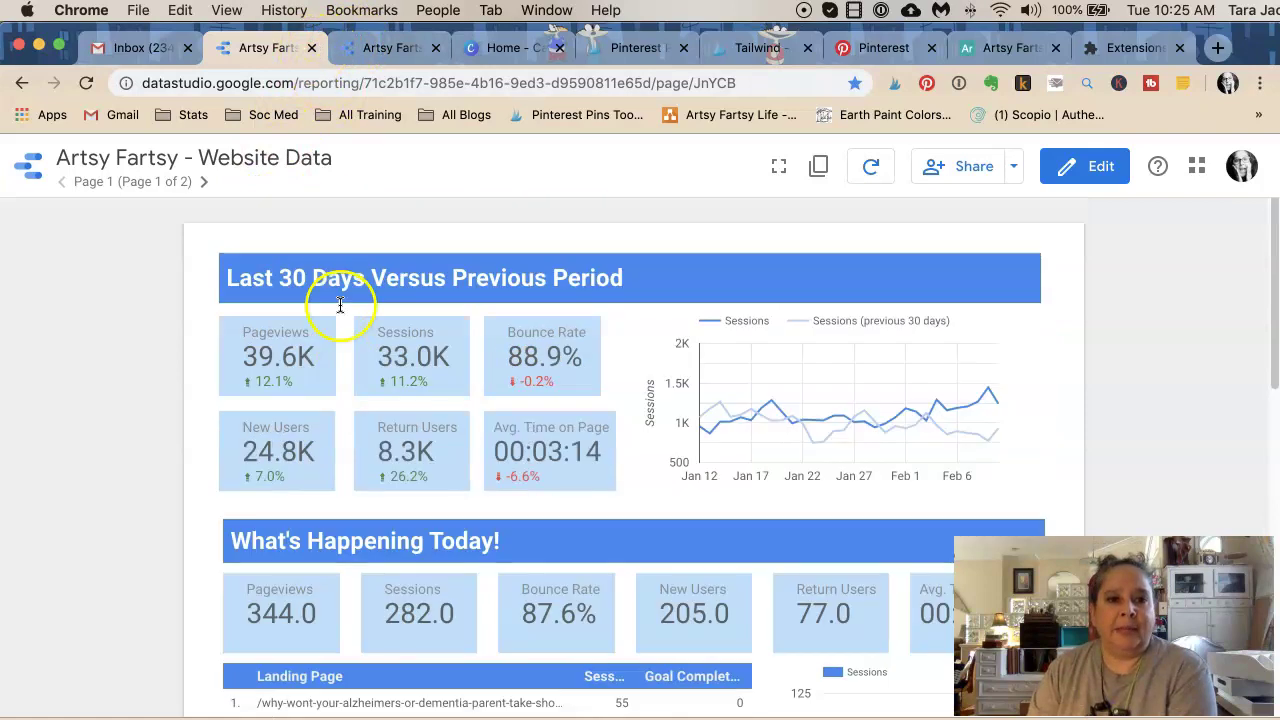
Step: Switch to the Artsy Fartsy Pinterest Dashboard and examine its sessions chart, device breakdown, scorecards and Pinterest traffic table
click(392, 48)
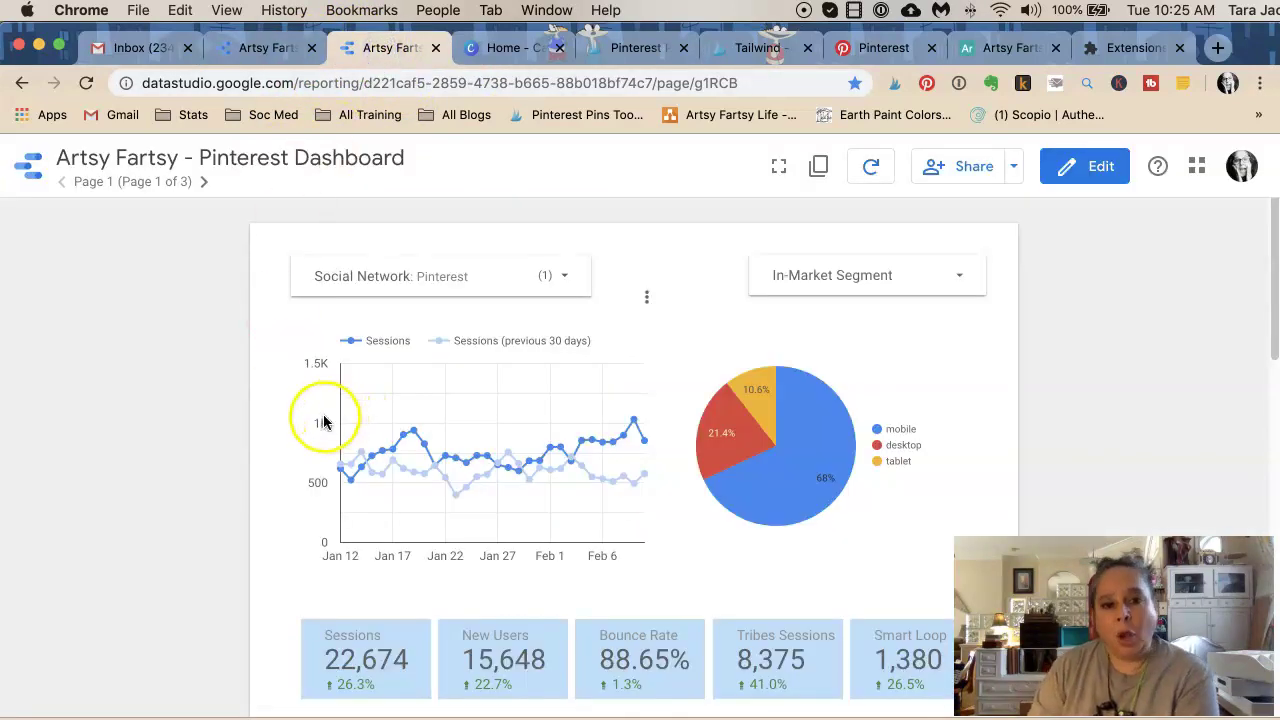
scroll(334, 440, down, 5)
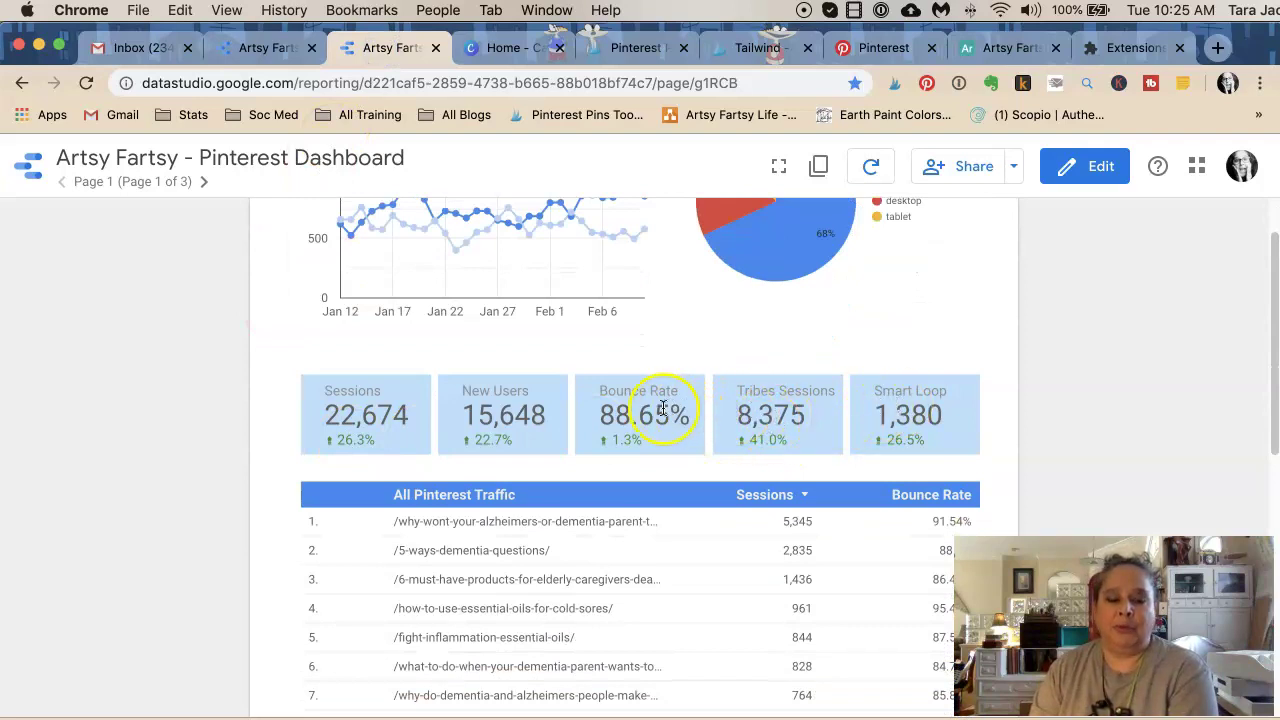
scroll(790, 415, up, 5)
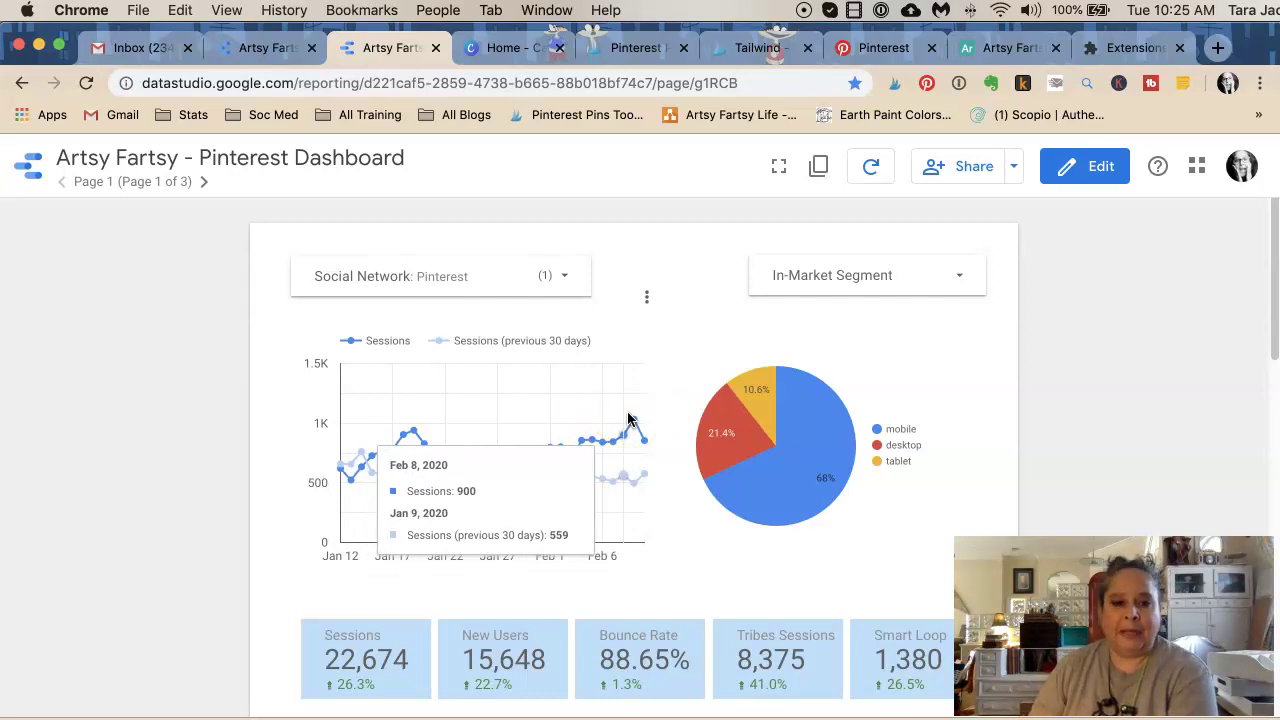
scroll(223, 405, down, 3)
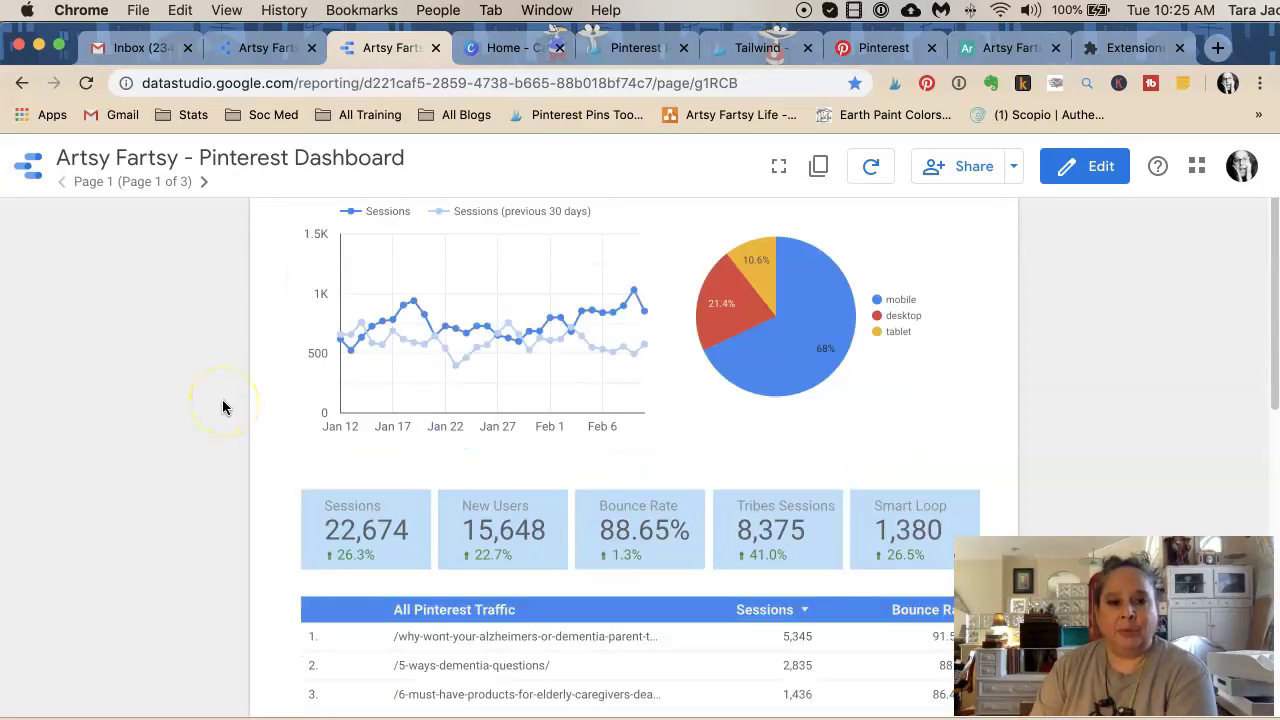
scroll(223, 406, down, 3)
scroll(223, 406, down, 1)
click(763, 555)
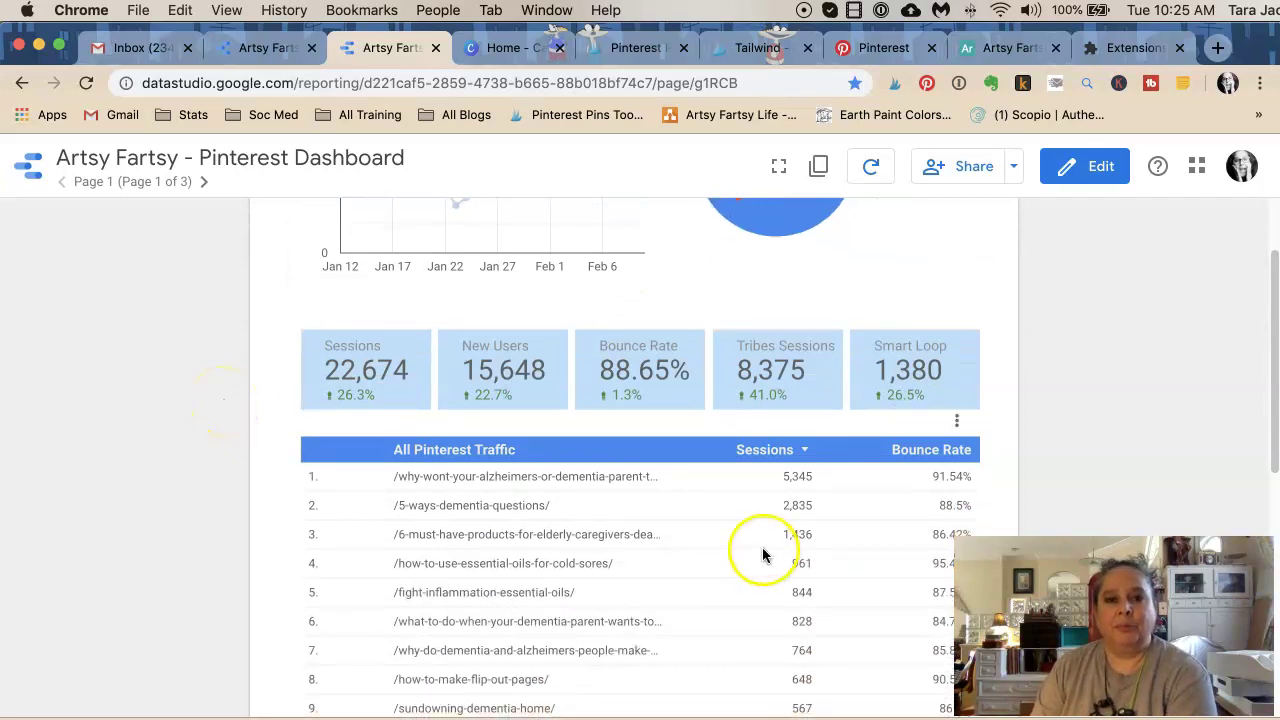
click(490, 428)
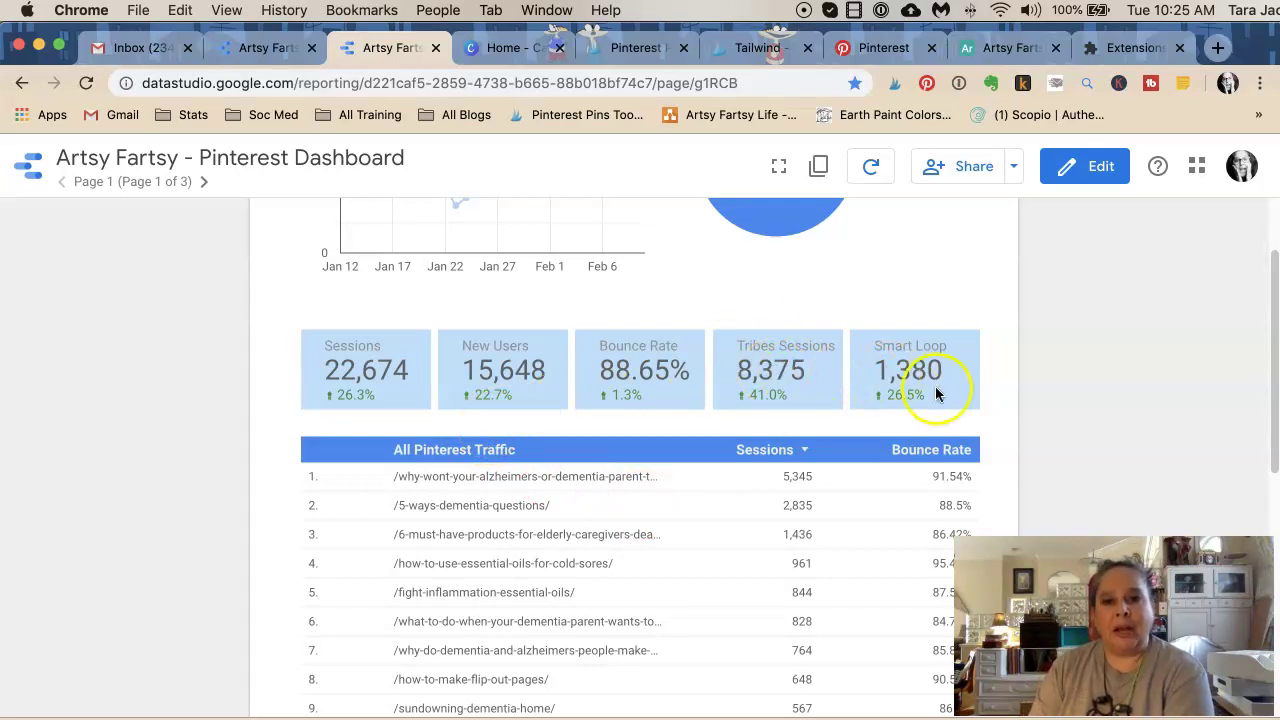
scroll(768, 401, down, 1)
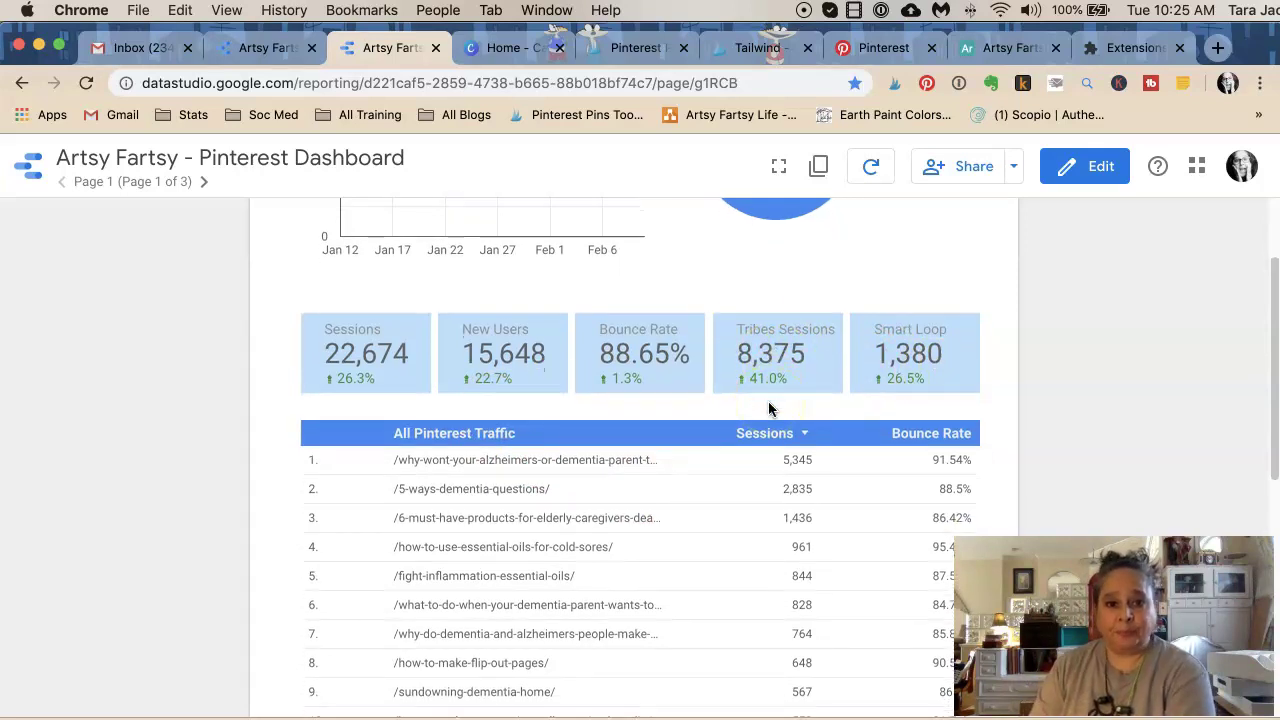
scroll(769, 408, down, 1)
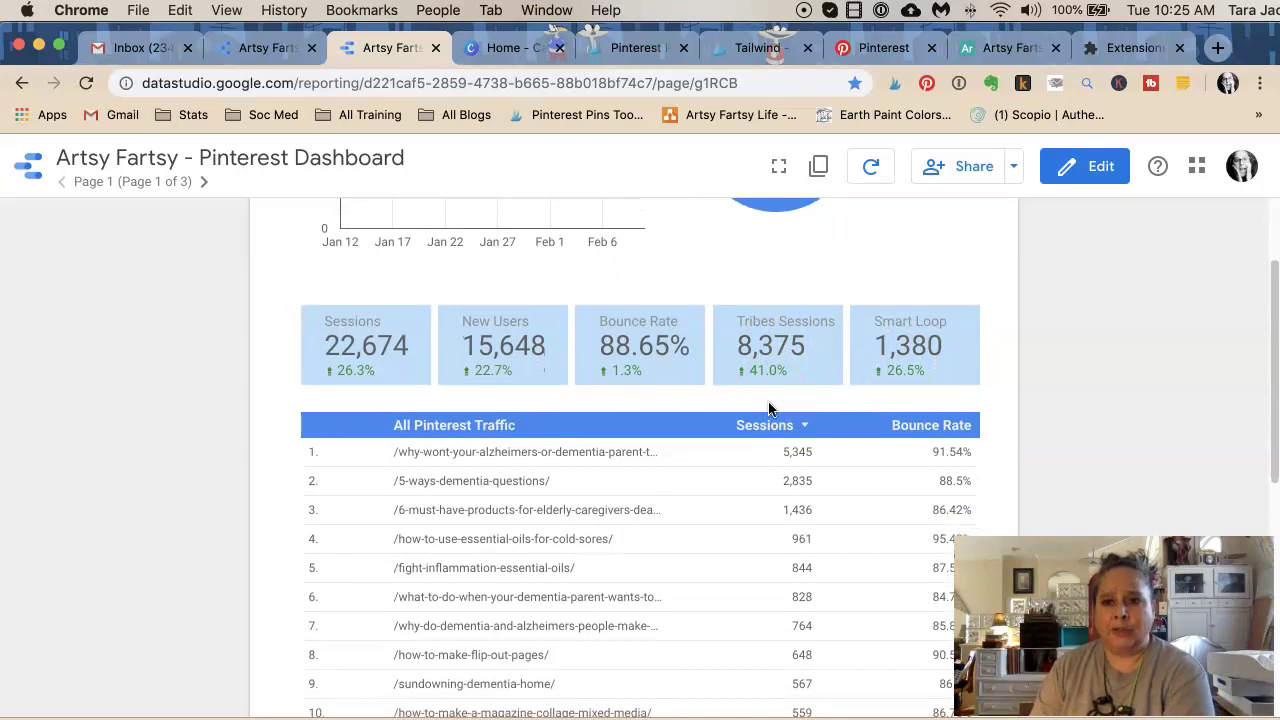
scroll(769, 408, up, 5)
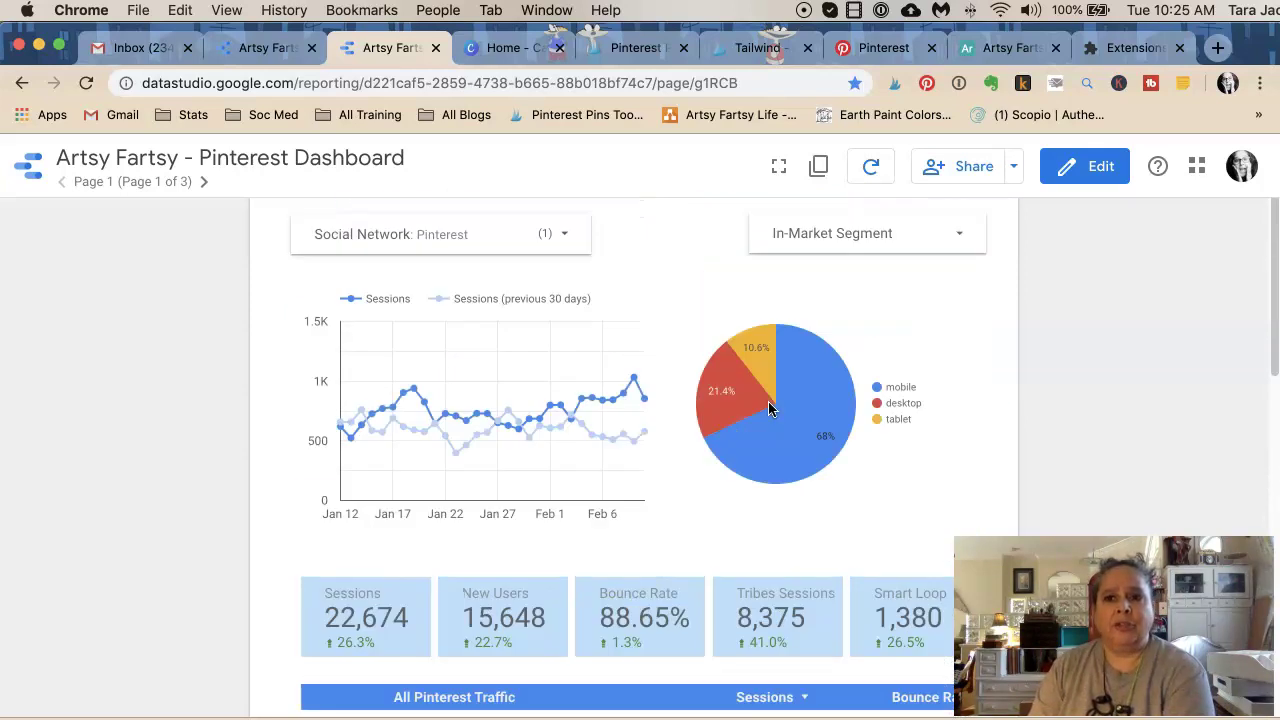
scroll(769, 407, up, 1)
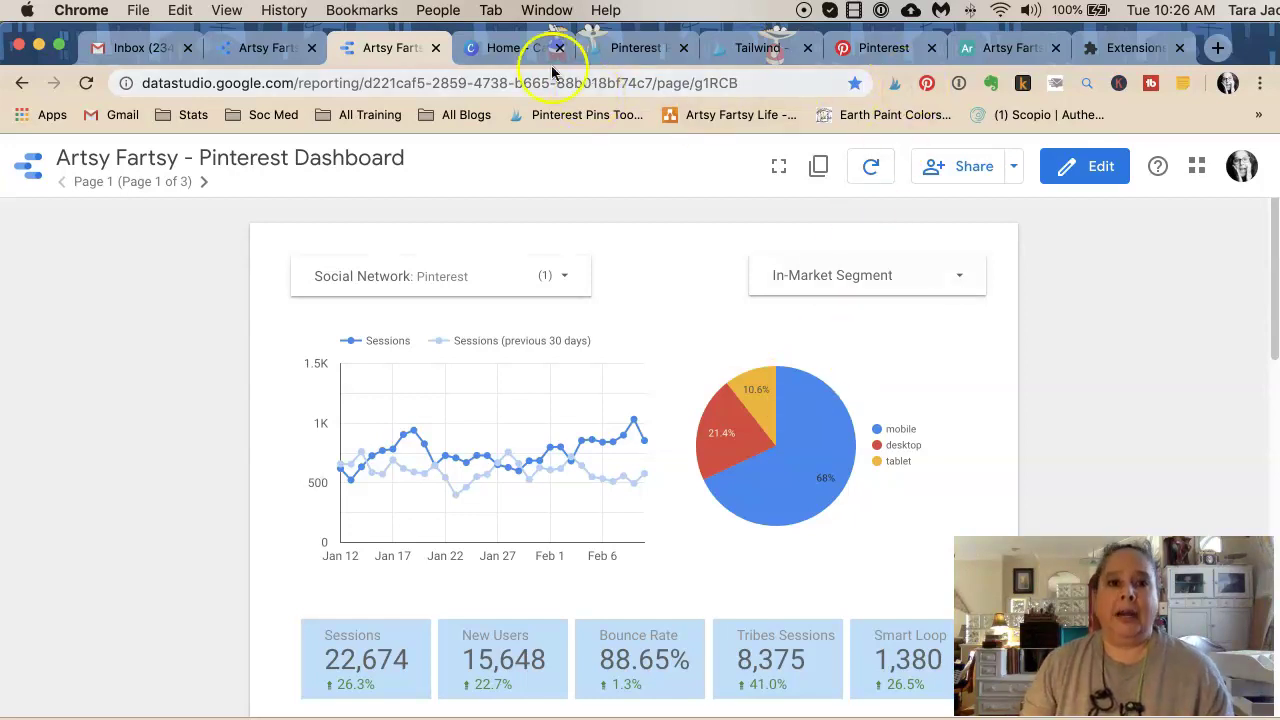
Step: Switch to Canva and browse the pin designs saved under Your designs
click(491, 58)
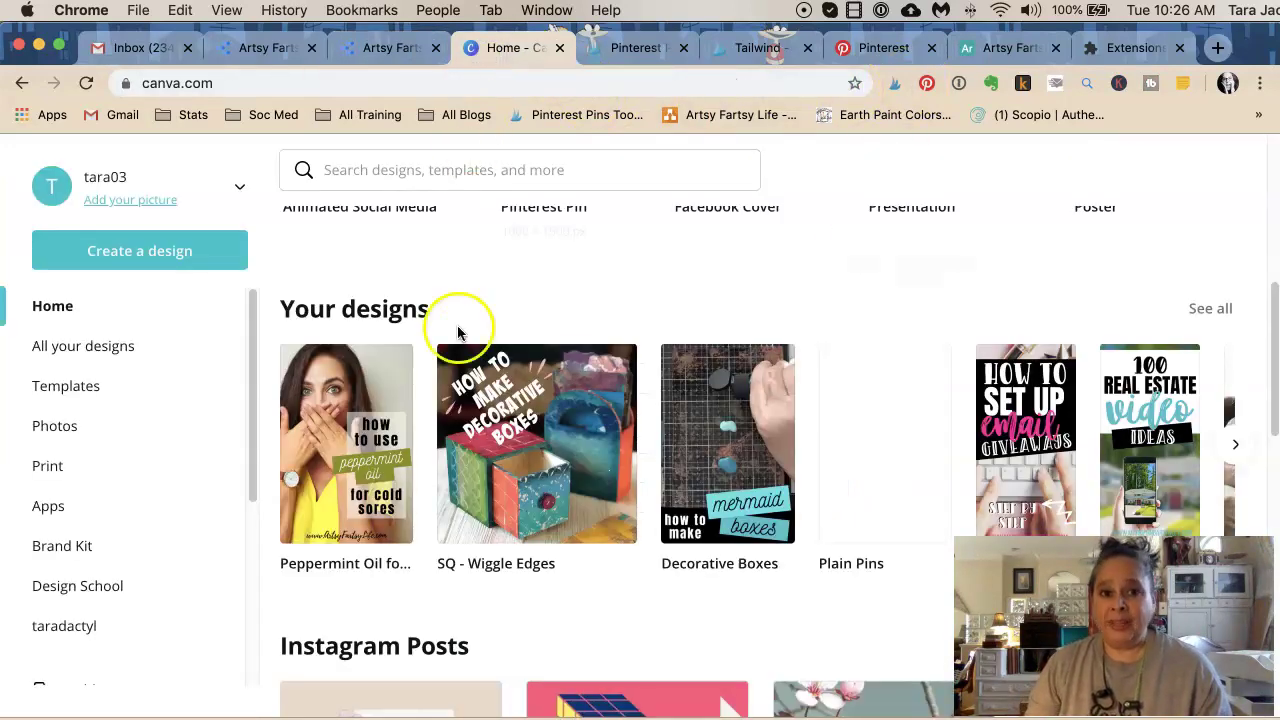
scroll(300, 263, down, 1)
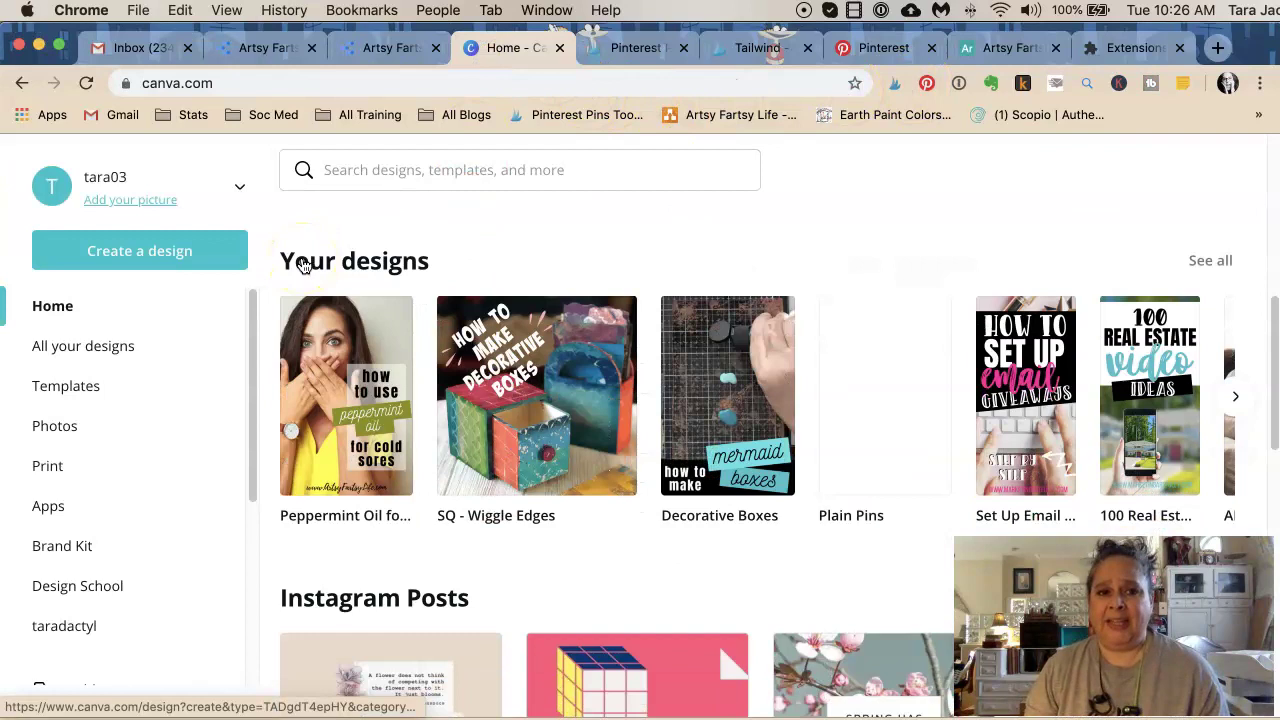
scroll(303, 263, down, 1)
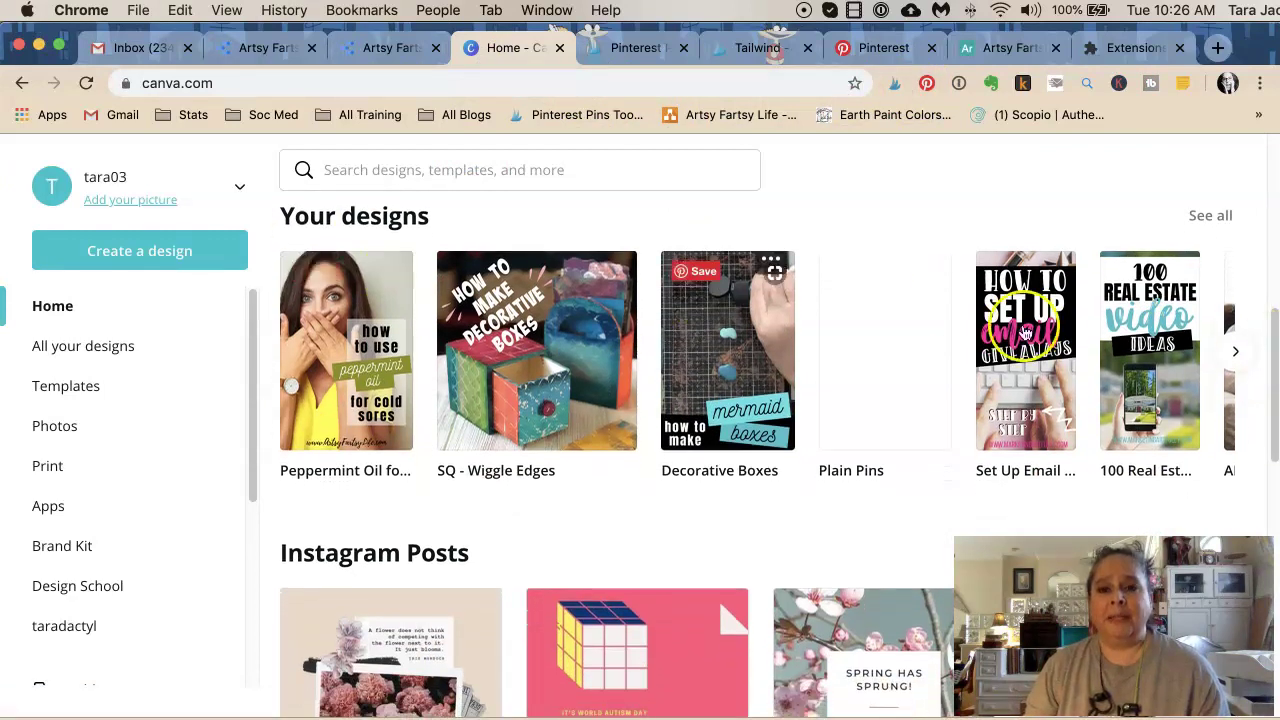
click(1240, 357)
click(1240, 357)
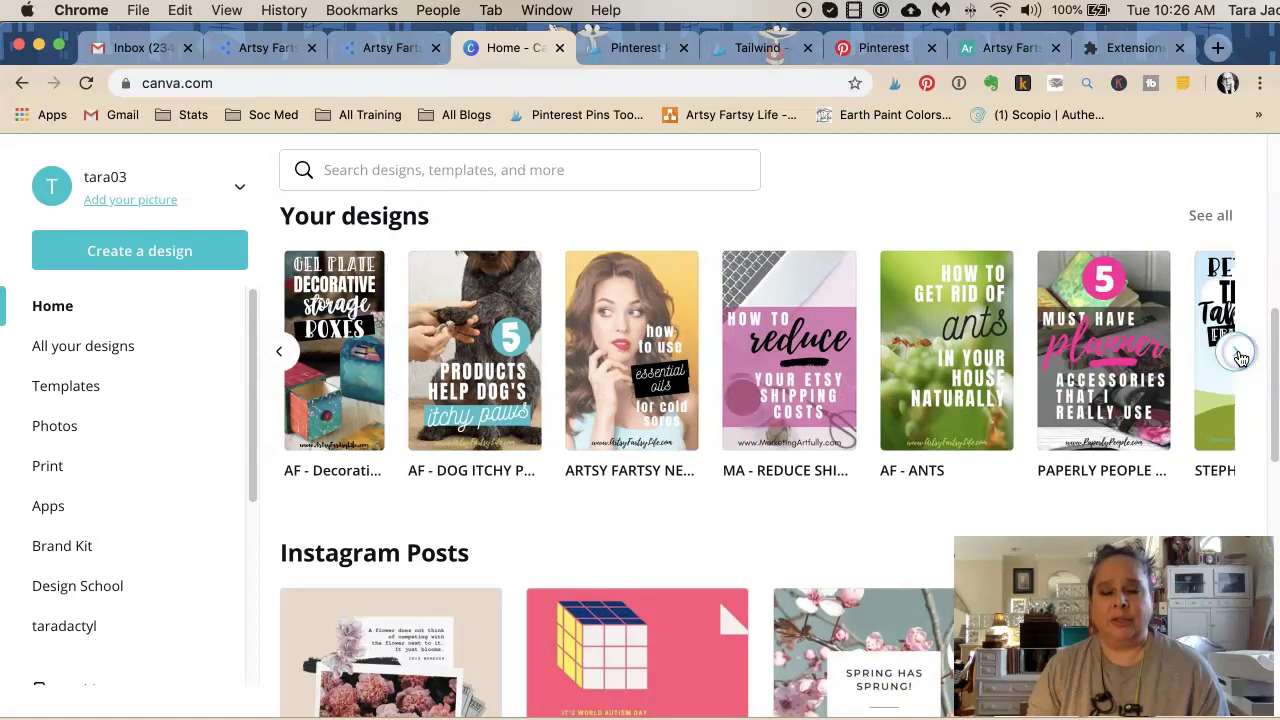
click(1240, 357)
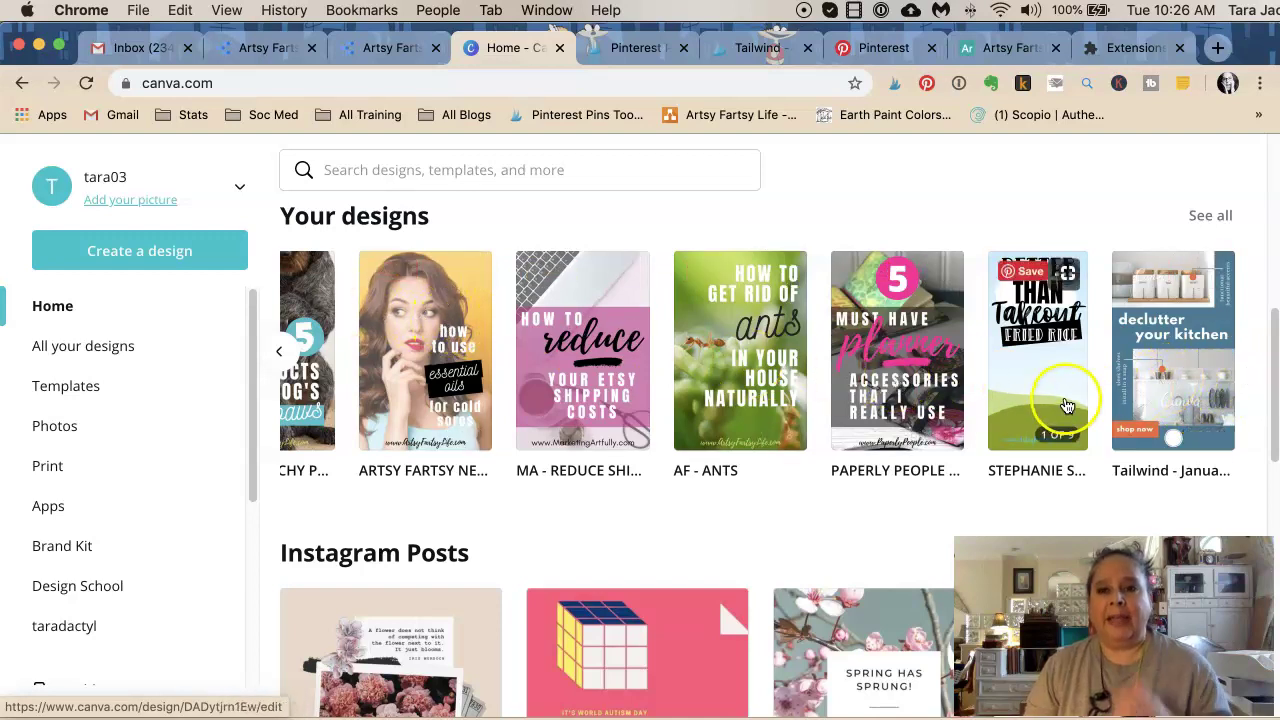
Step: Open the Tailwind - January 2020 Pinterest Templates design and look through its pages
click(1200, 340)
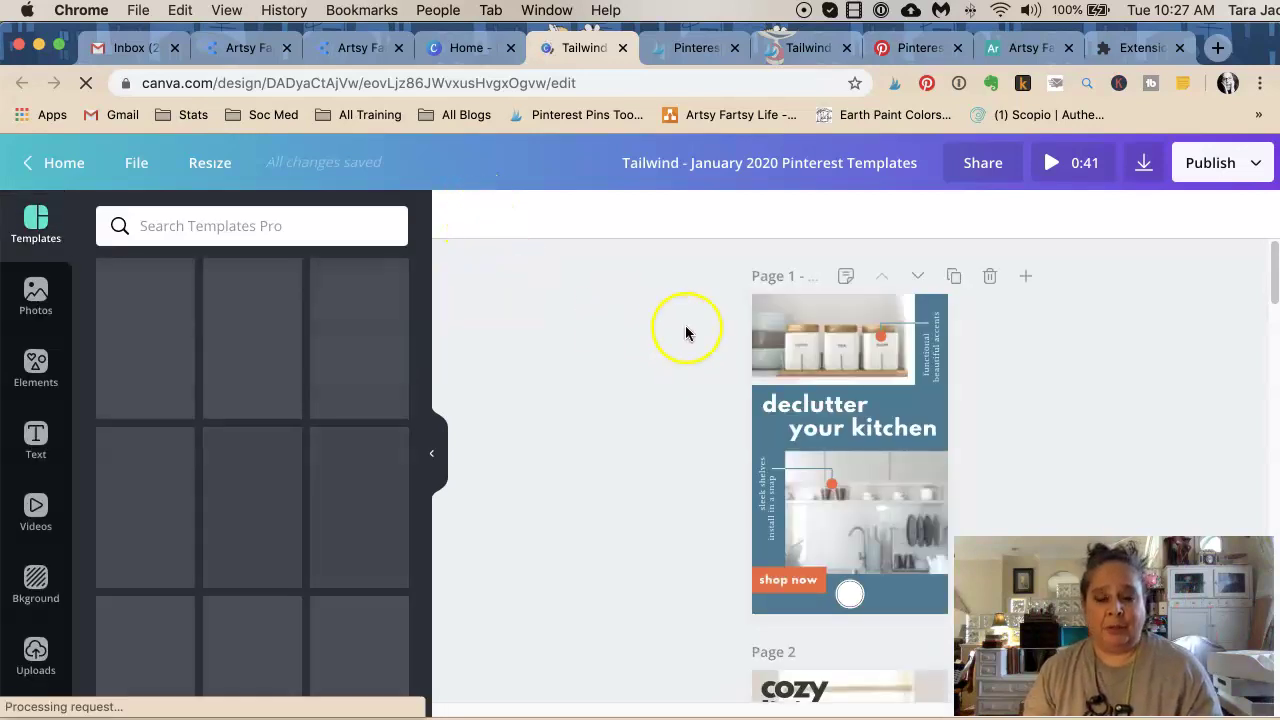
scroll(690, 420, down, 3)
scroll(690, 421, down, 6)
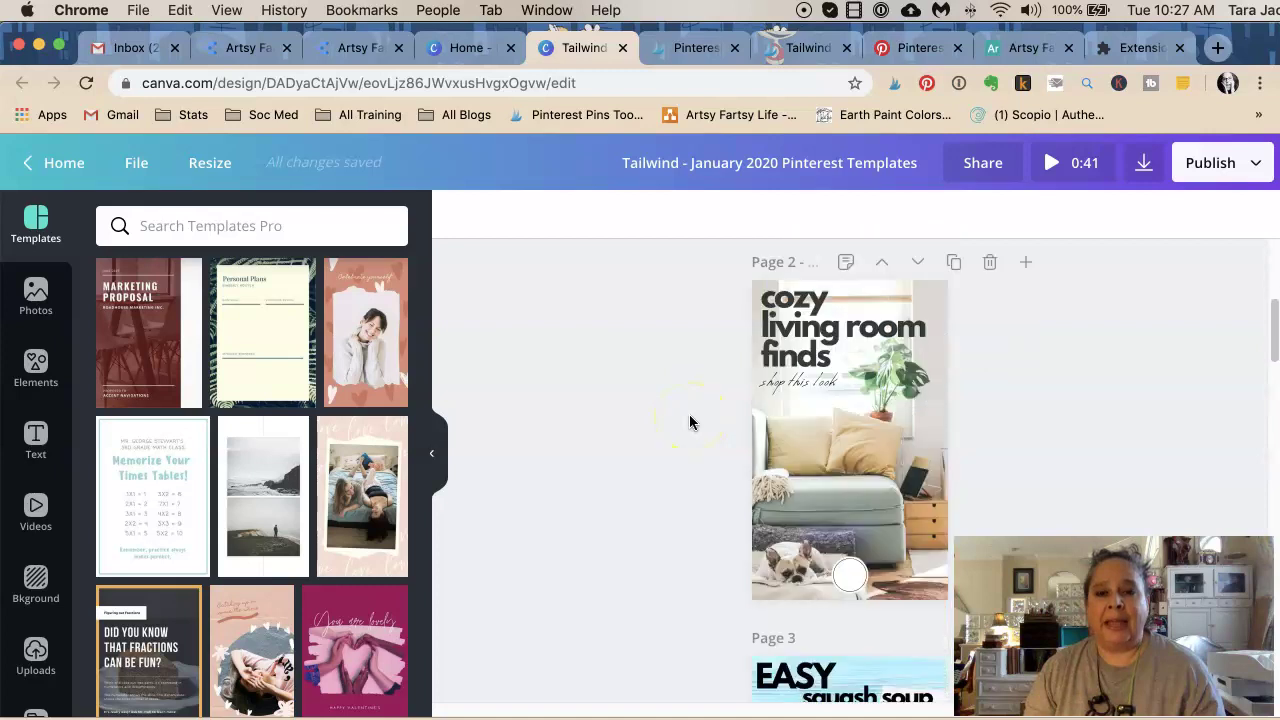
scroll(690, 421, down, 6)
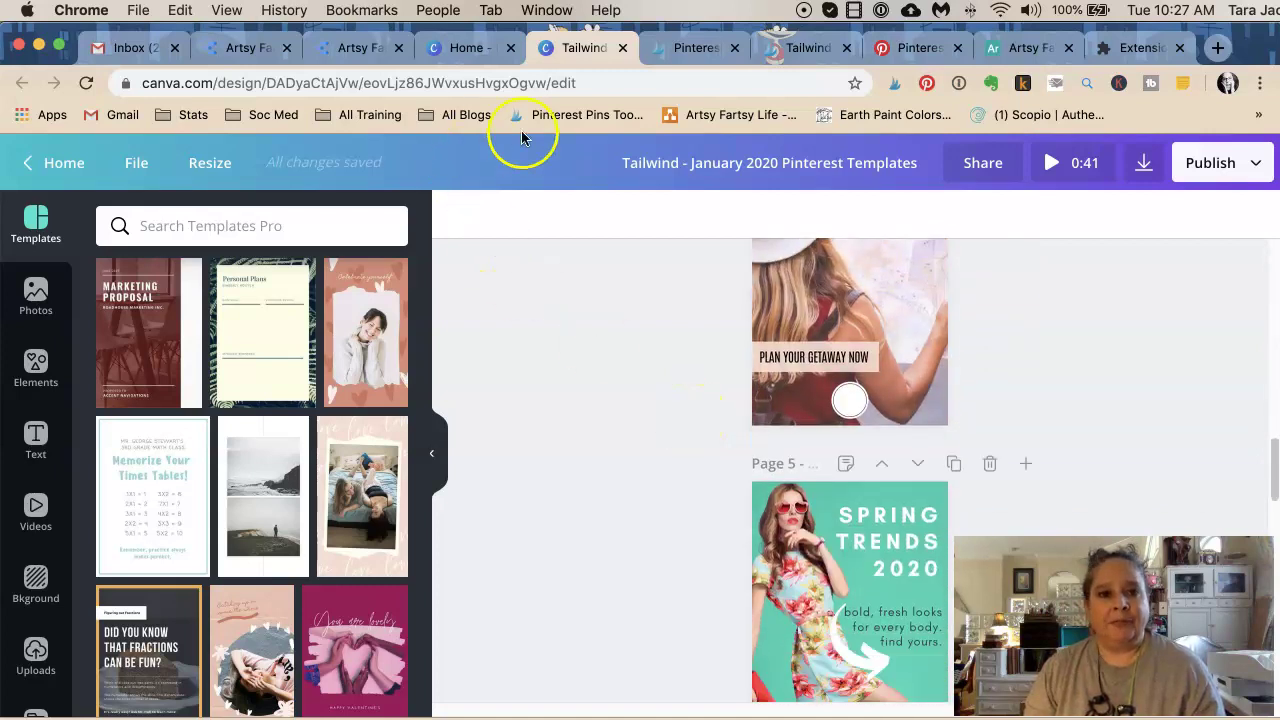
Step: Unlock Tailwind's Pinterest Pins Toolkit page with the saved password, closing the Messages window and declining to save the login in 1Password
click(677, 60)
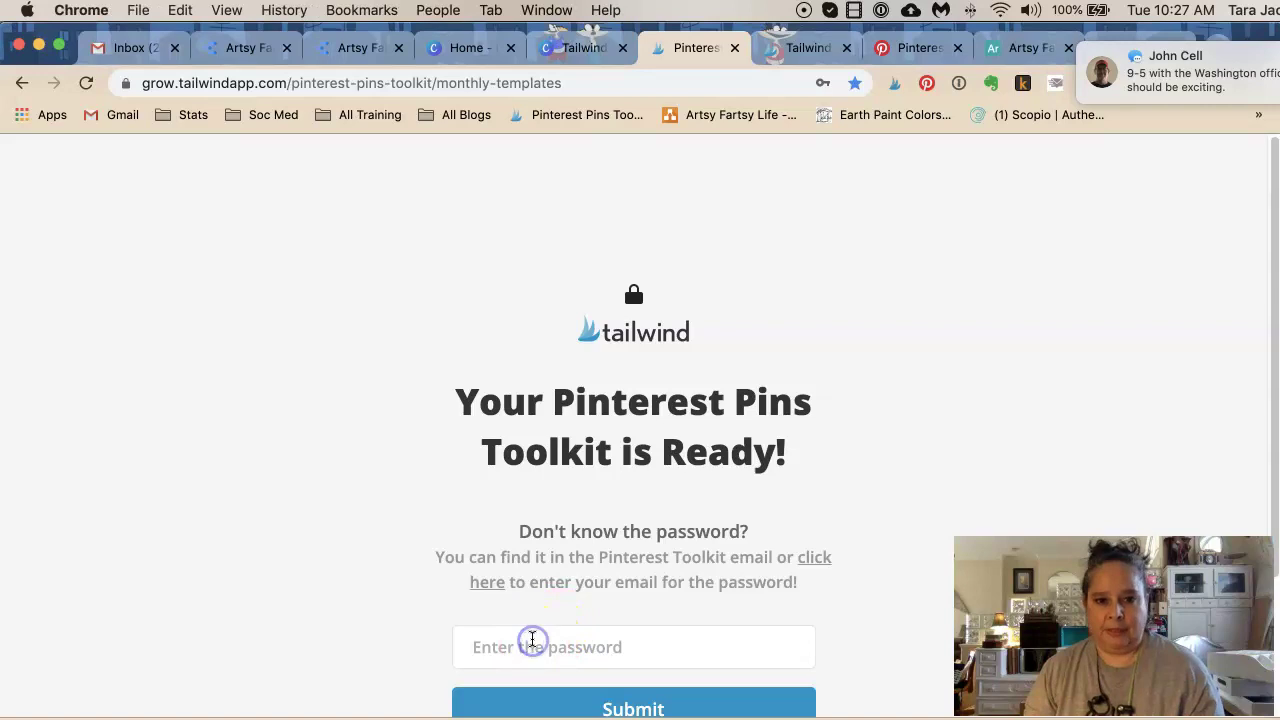
click(528, 647)
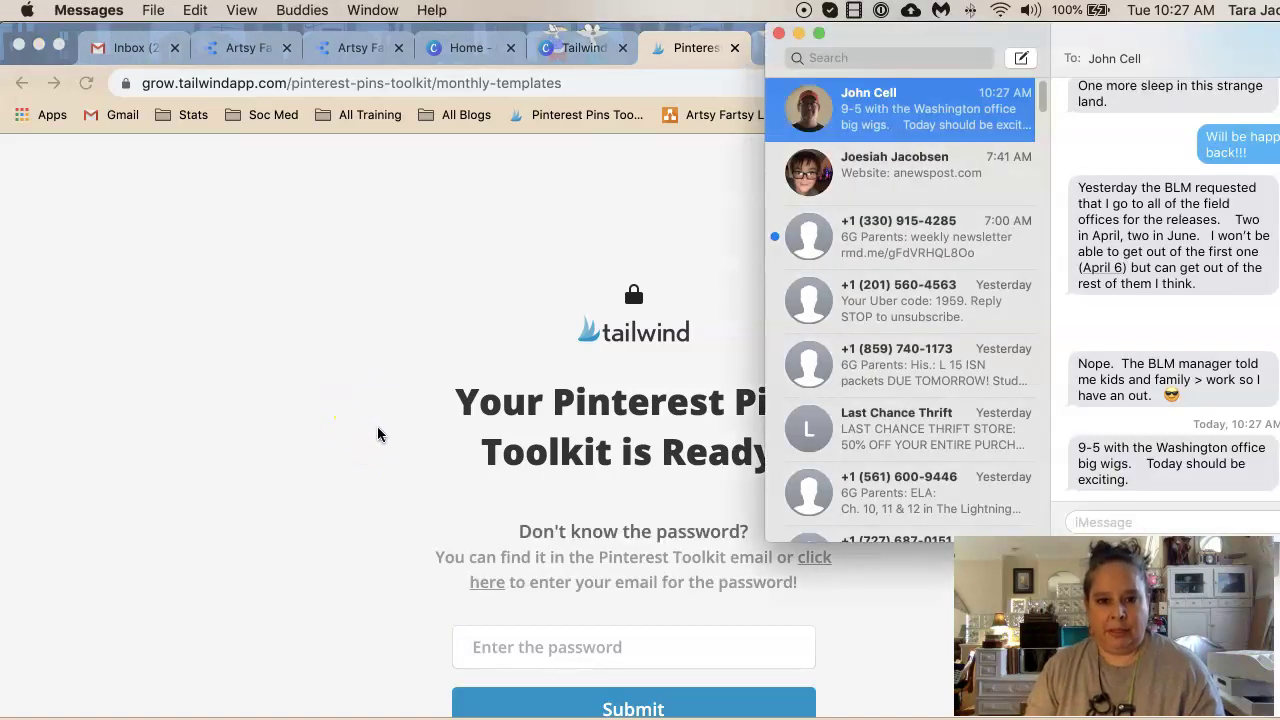
click(779, 33)
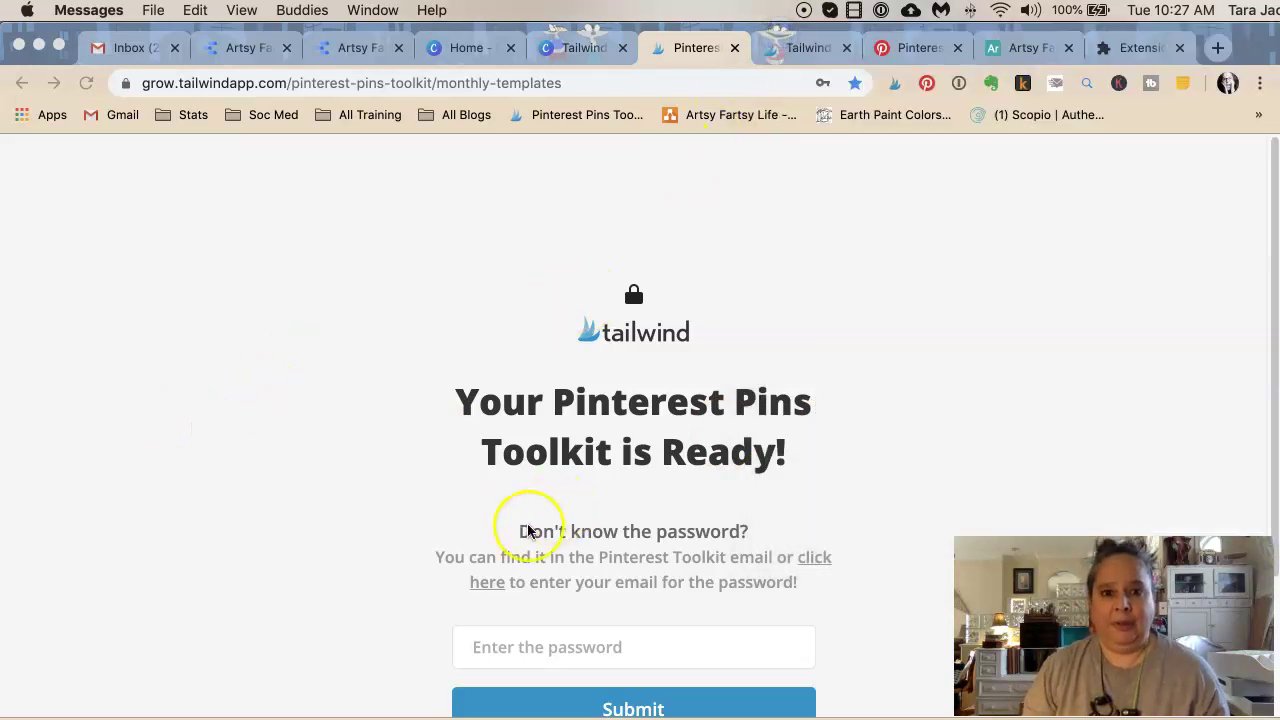
click(490, 648)
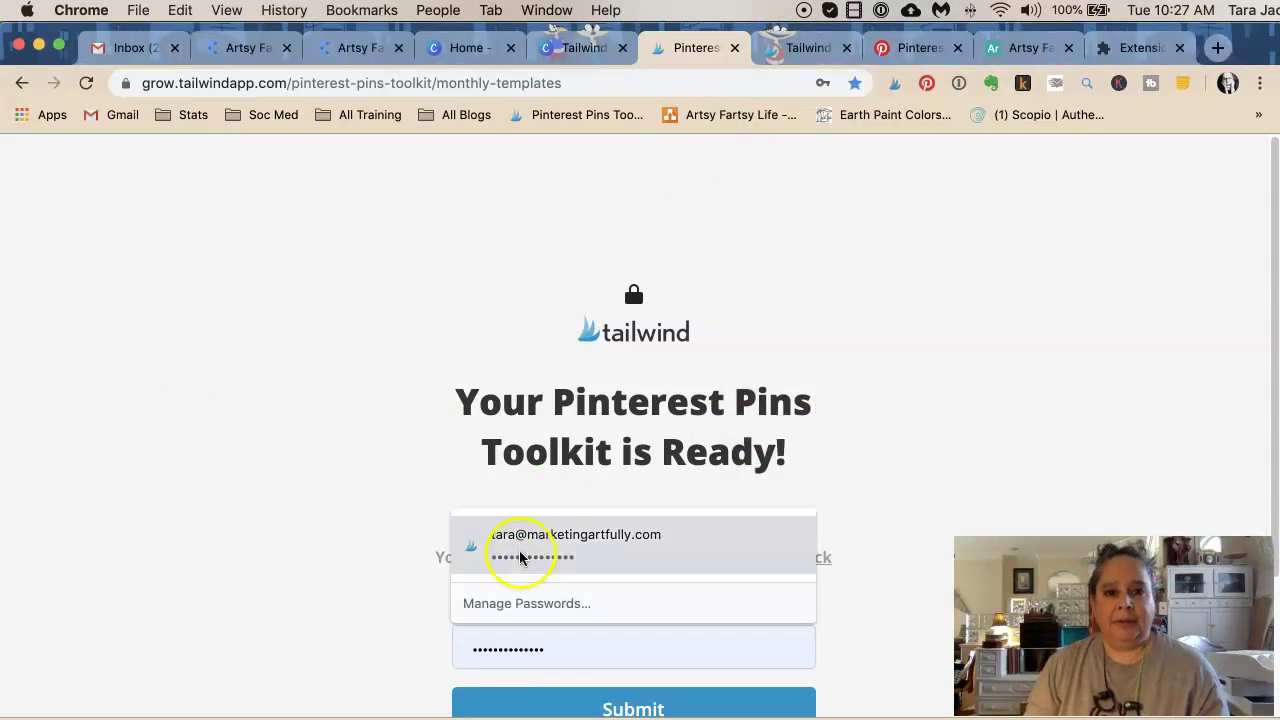
click(520, 558)
click(511, 706)
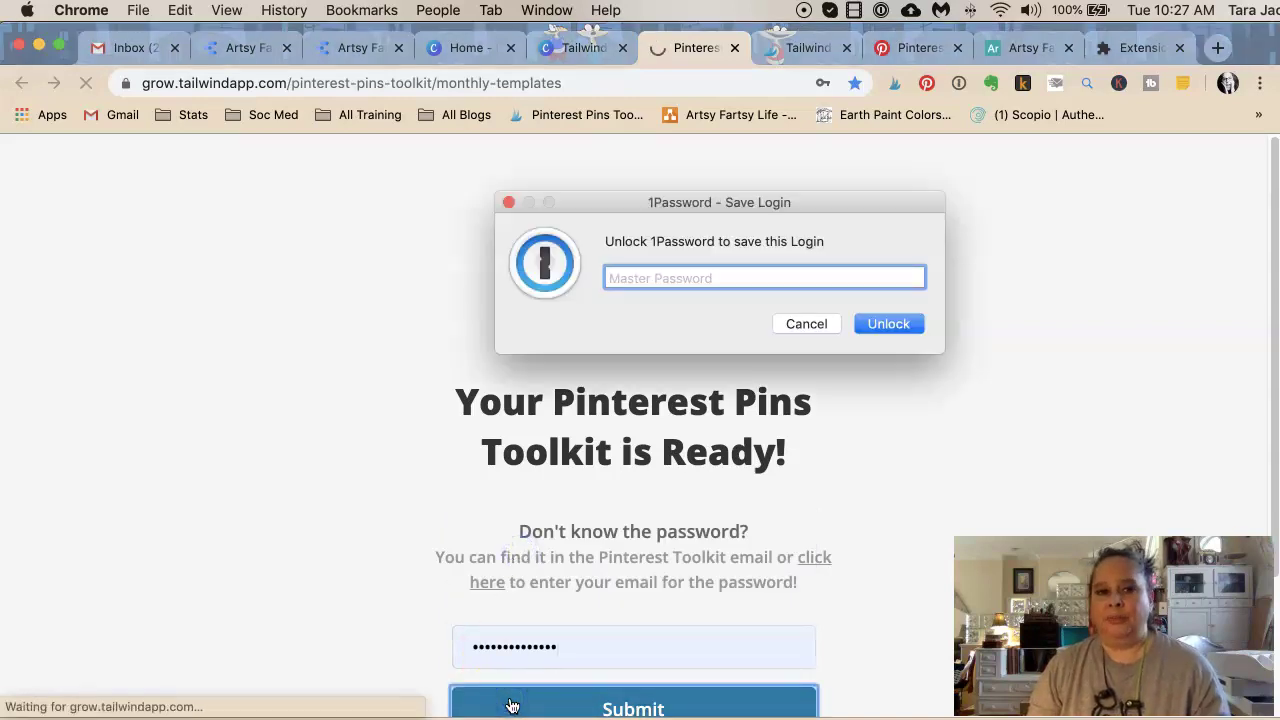
click(752, 385)
click(790, 322)
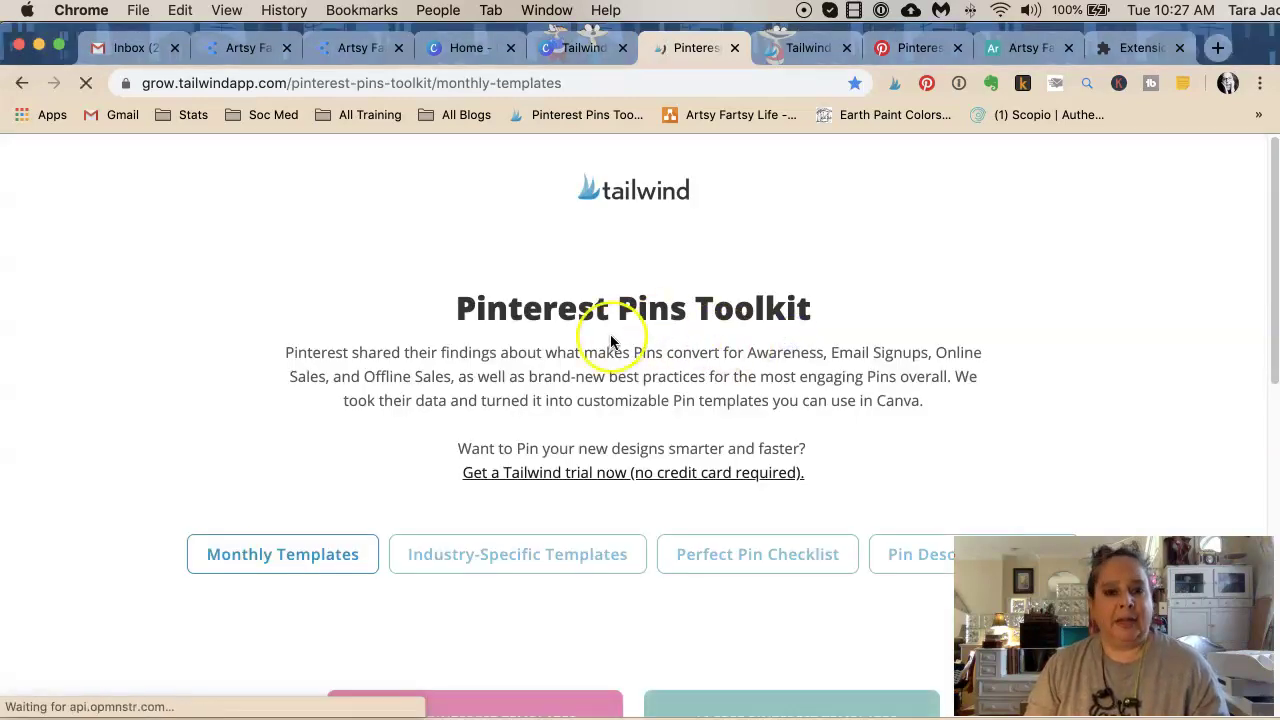
Step: Open a Canva copy of the Dec 2019 Pinterest templates from the monthly templates and rename the design "Iphone Product Photography"
scroll(523, 382, down, 5)
scroll(527, 390, down, 1)
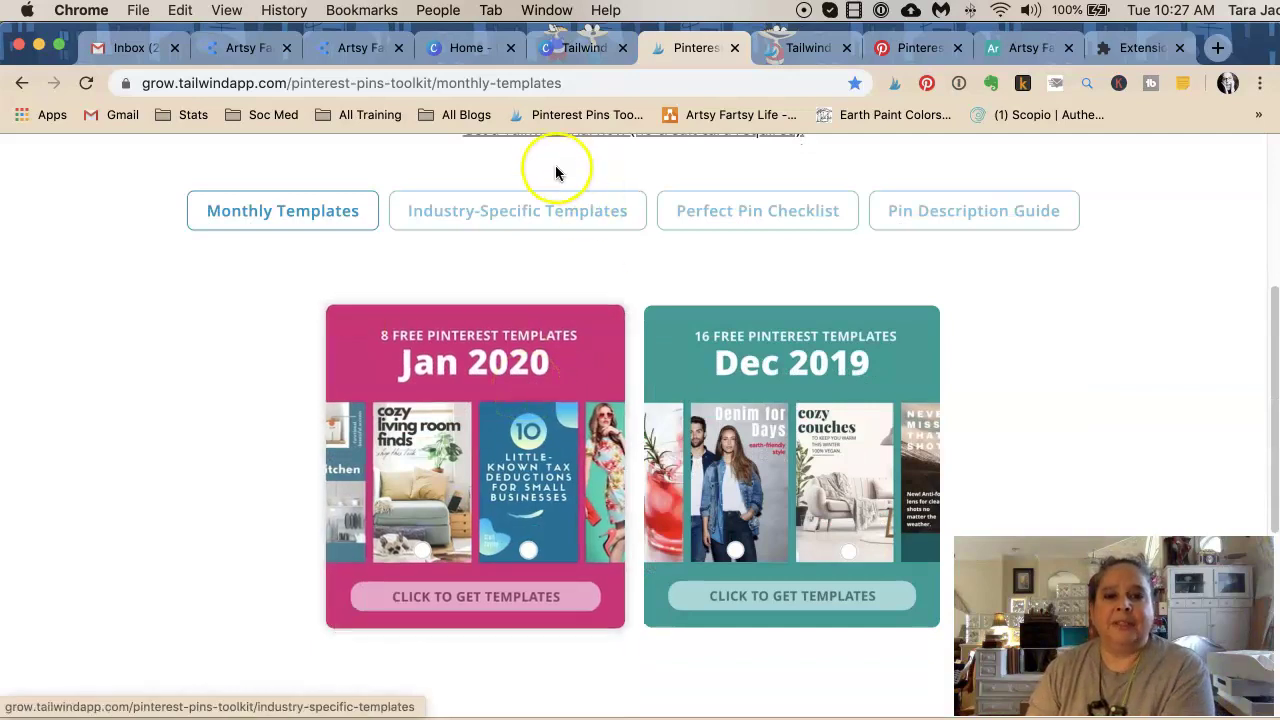
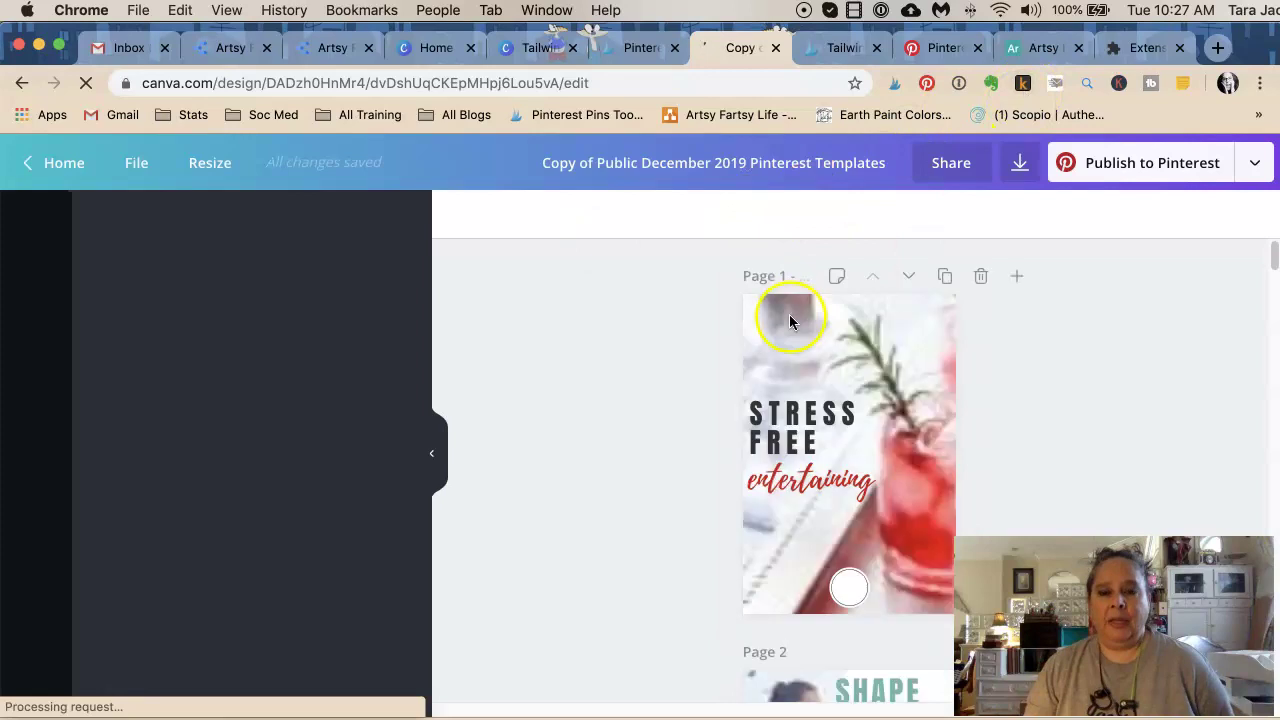
click(678, 160)
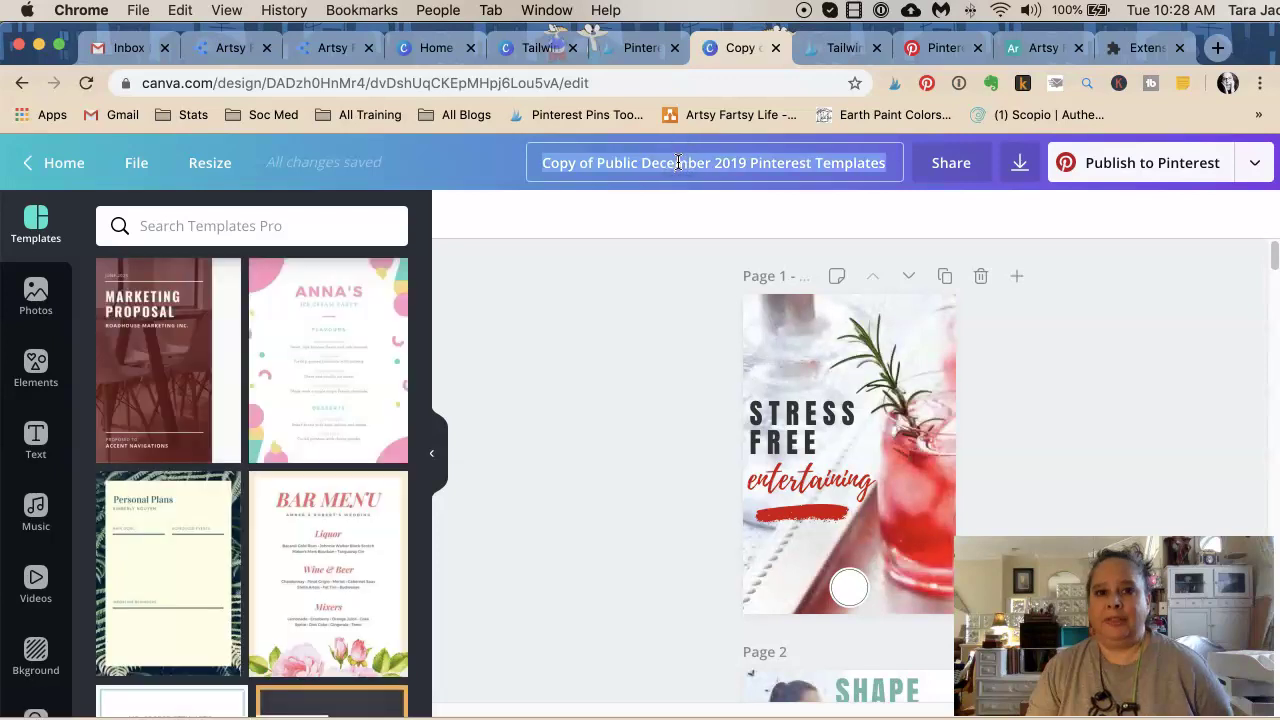
text(Iphone )
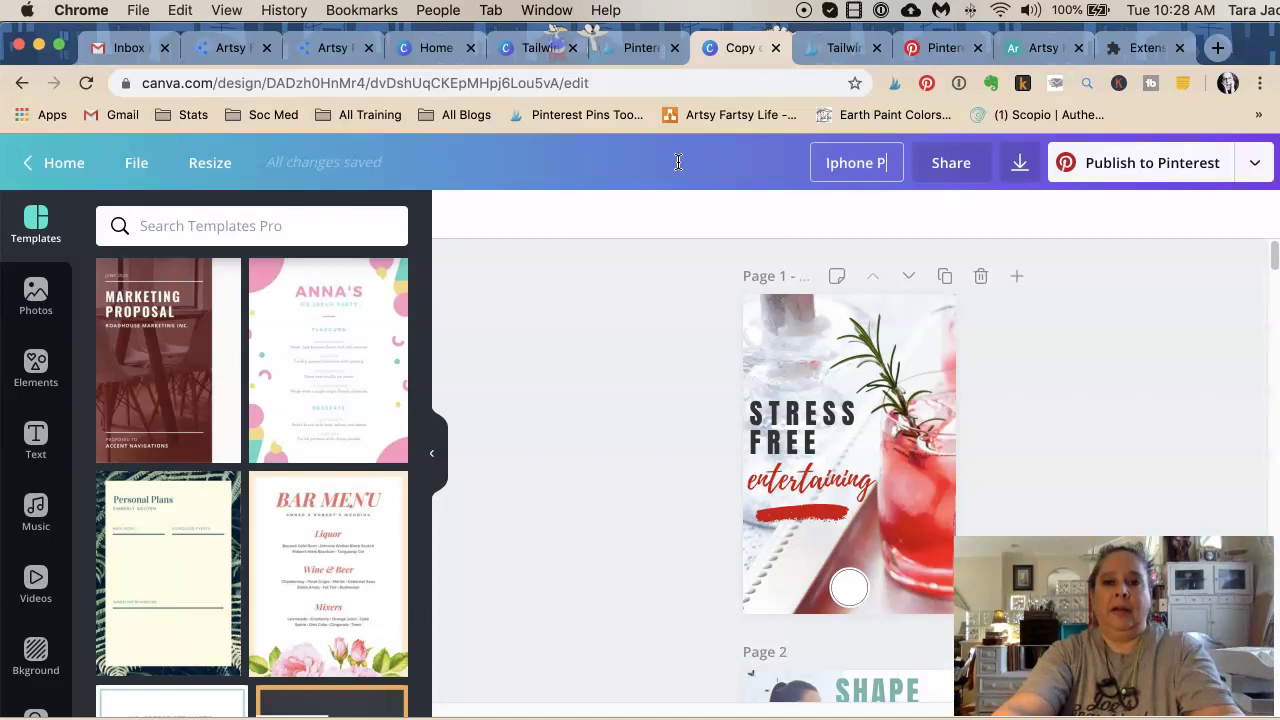
text(Product)
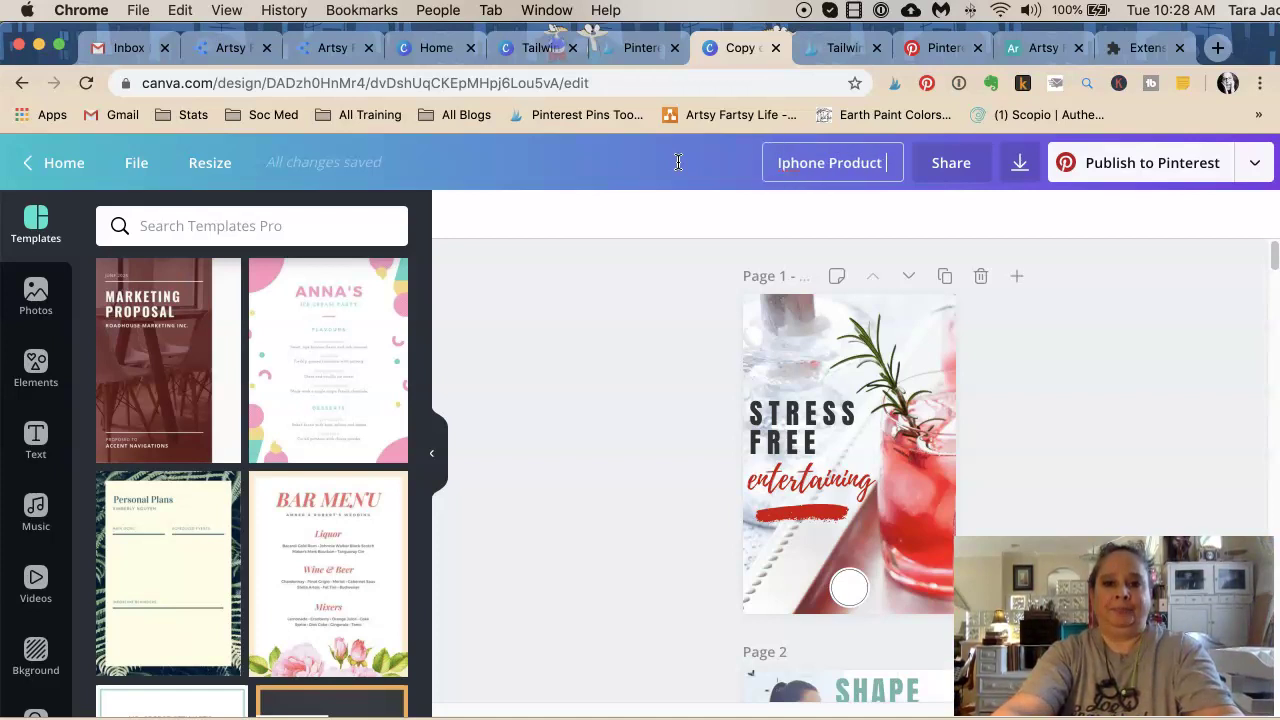
text( Photography)
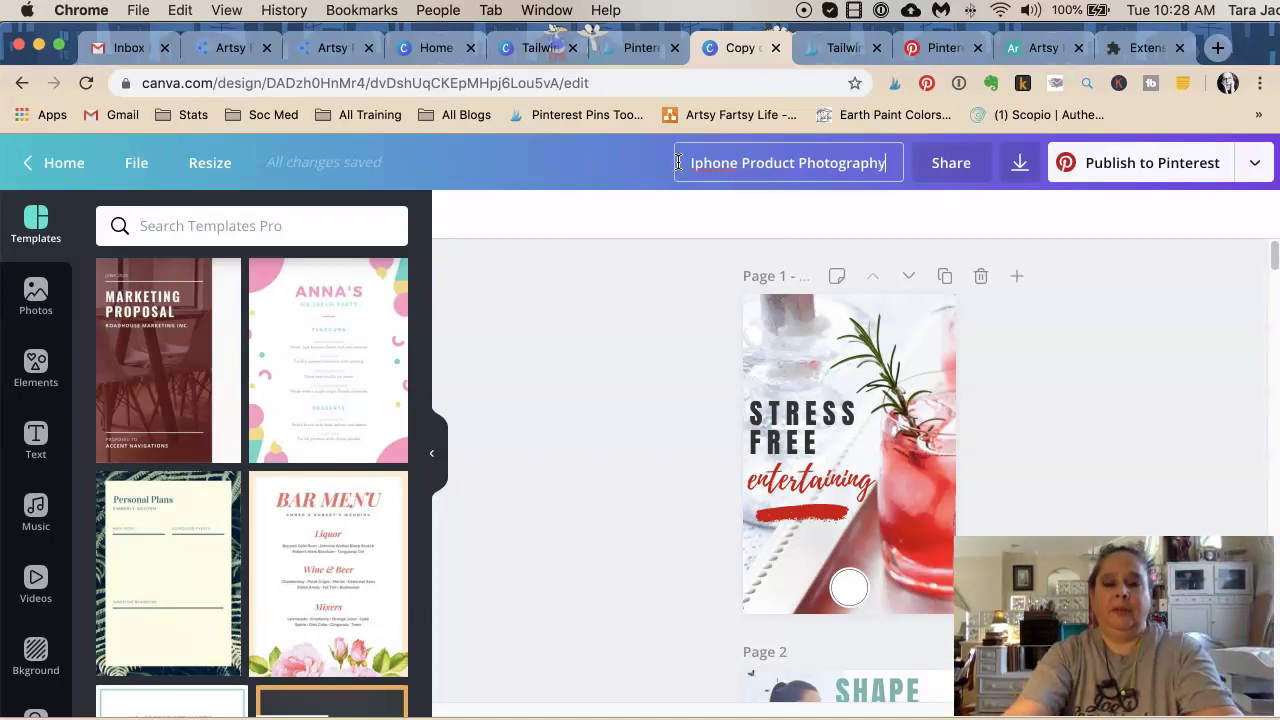
Step: Commit the design name and open the Photography category of marketingartfully.com in a new browser tab
click(590, 152)
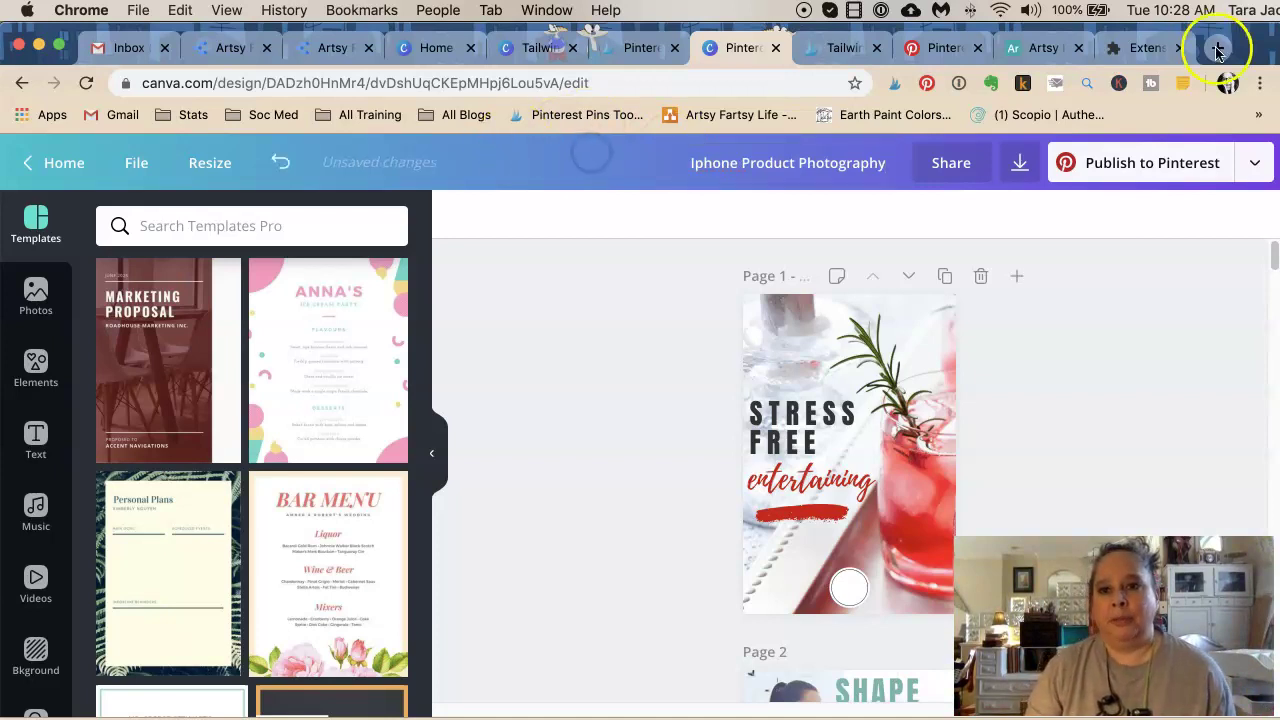
click(1216, 50)
text(ma)
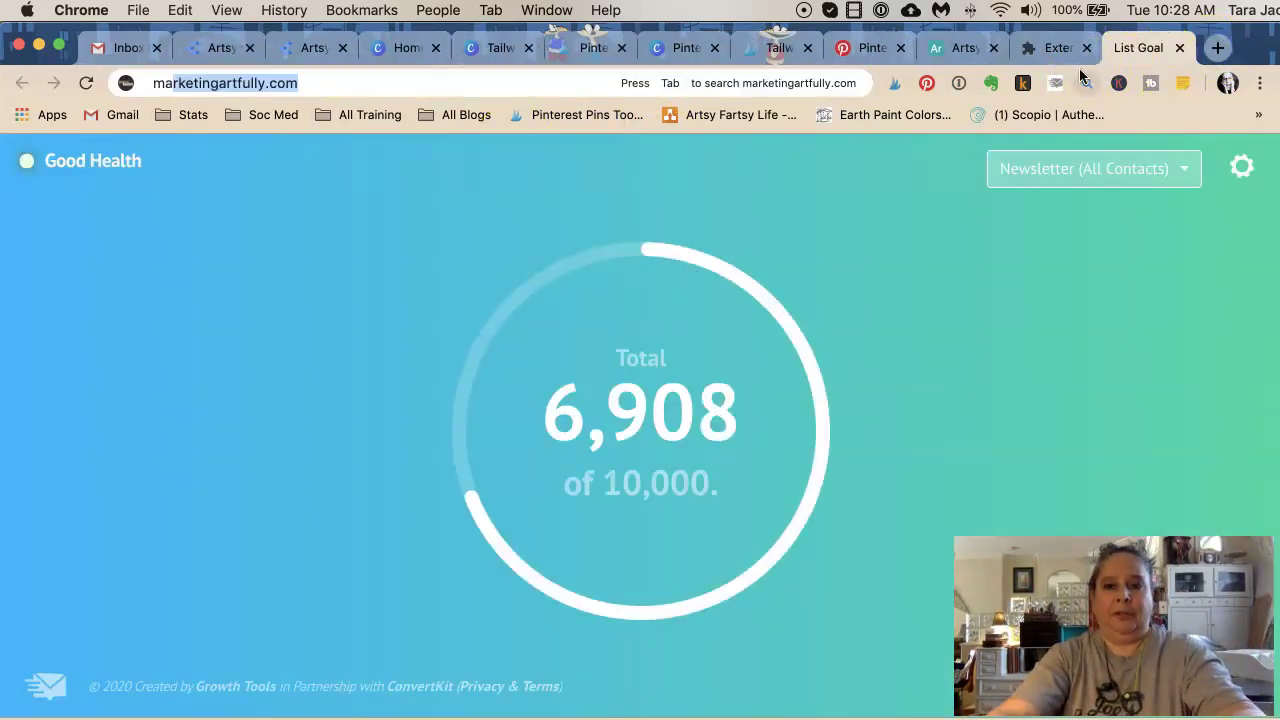
text(r)
key(Return)
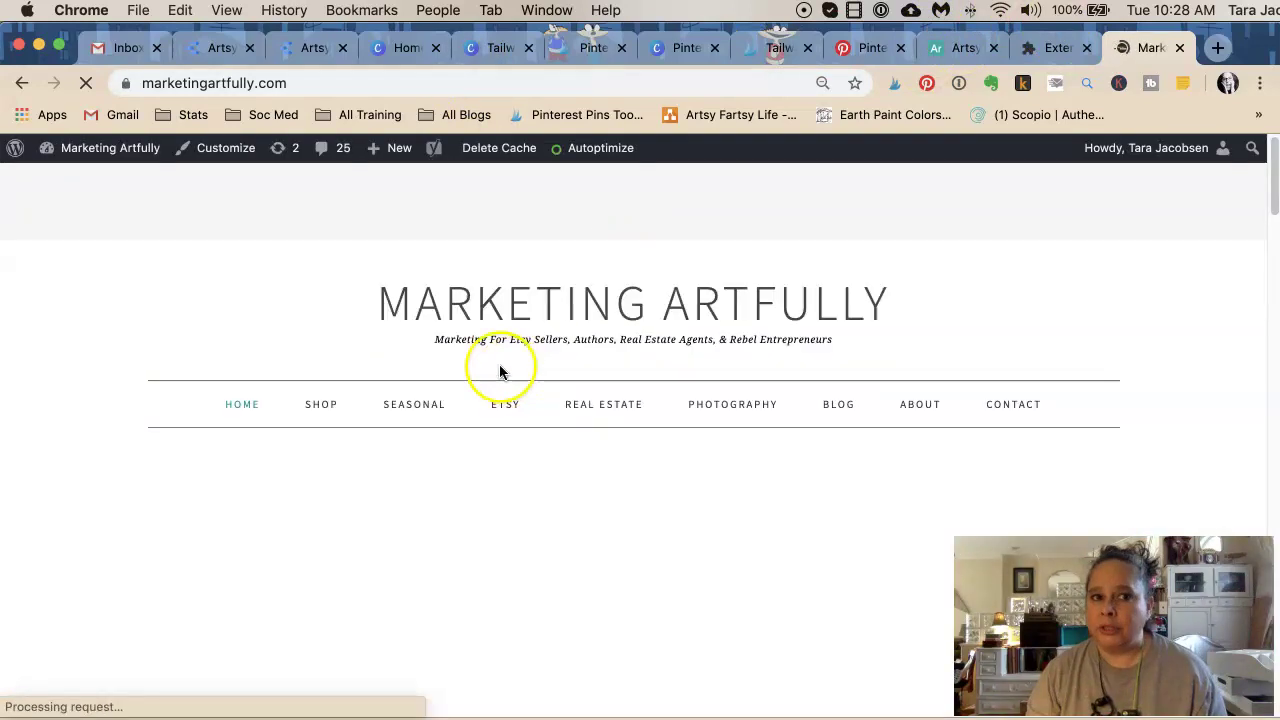
click(725, 404)
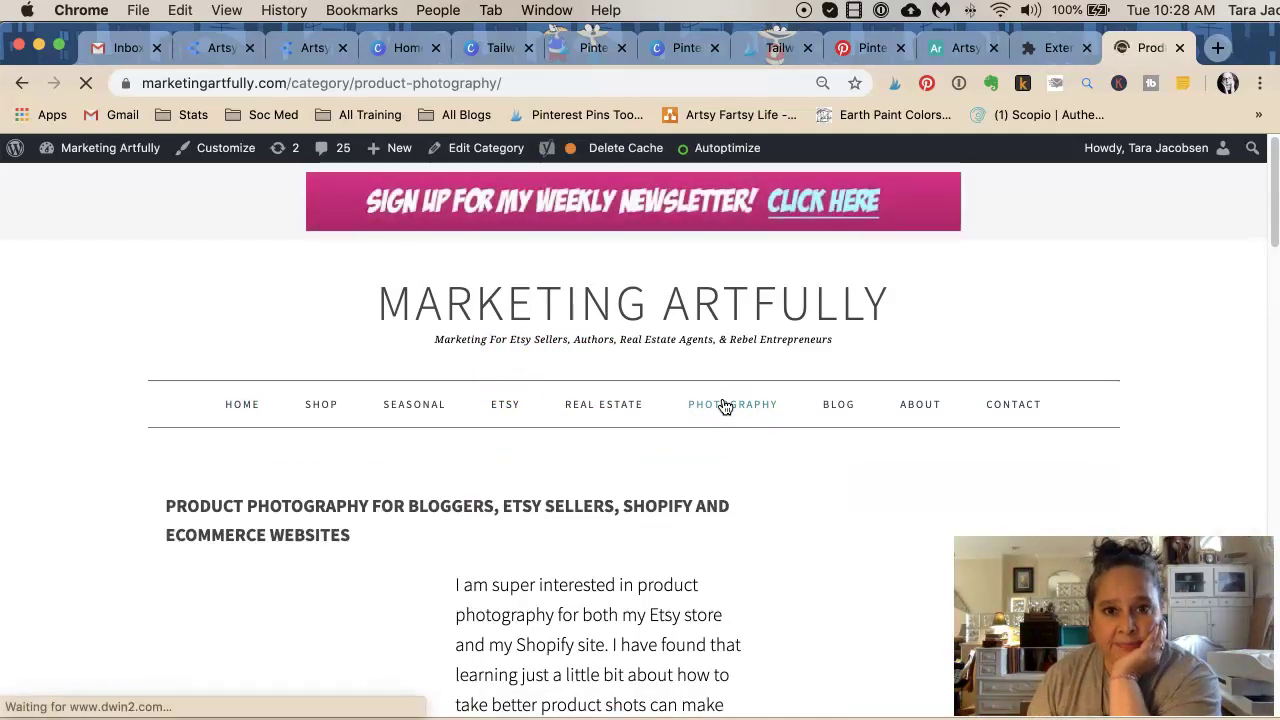
Step: Find the post "How To Take Super Amazing Product Photography With Your iPhone" on page 2 of the category and open it
scroll(614, 405, down, 10)
scroll(614, 405, down, 5)
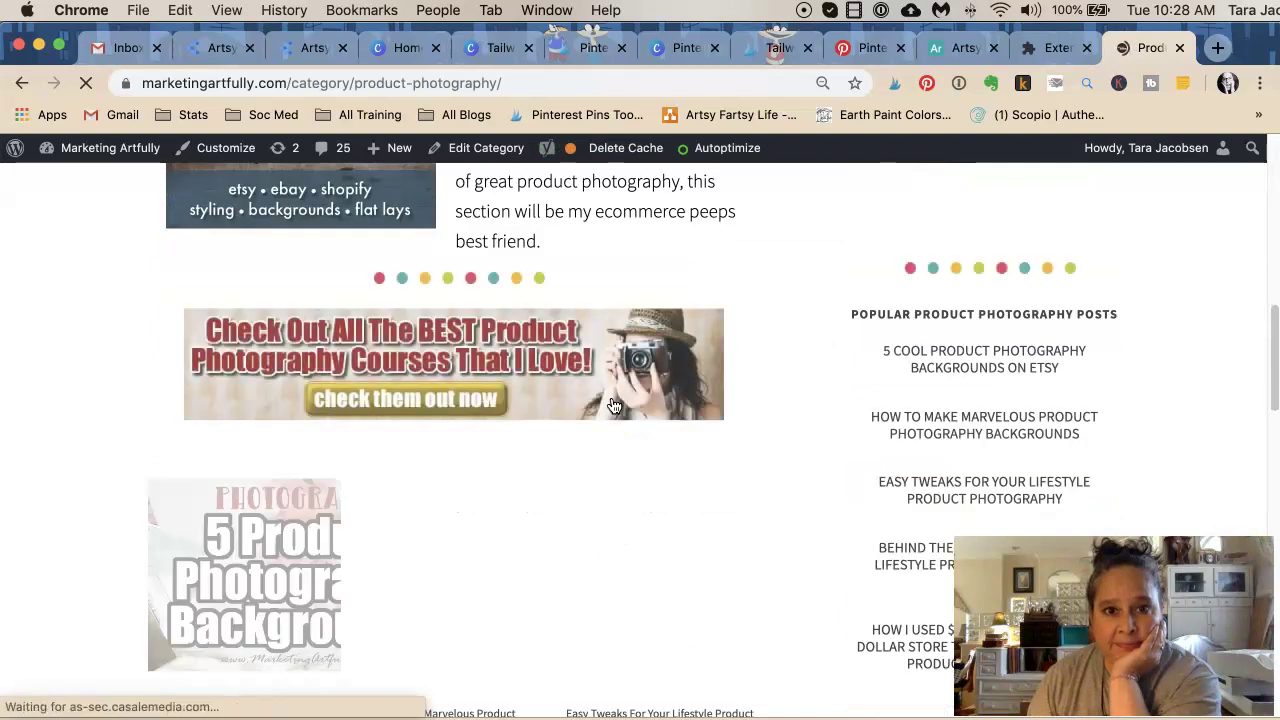
scroll(614, 405, down, 5)
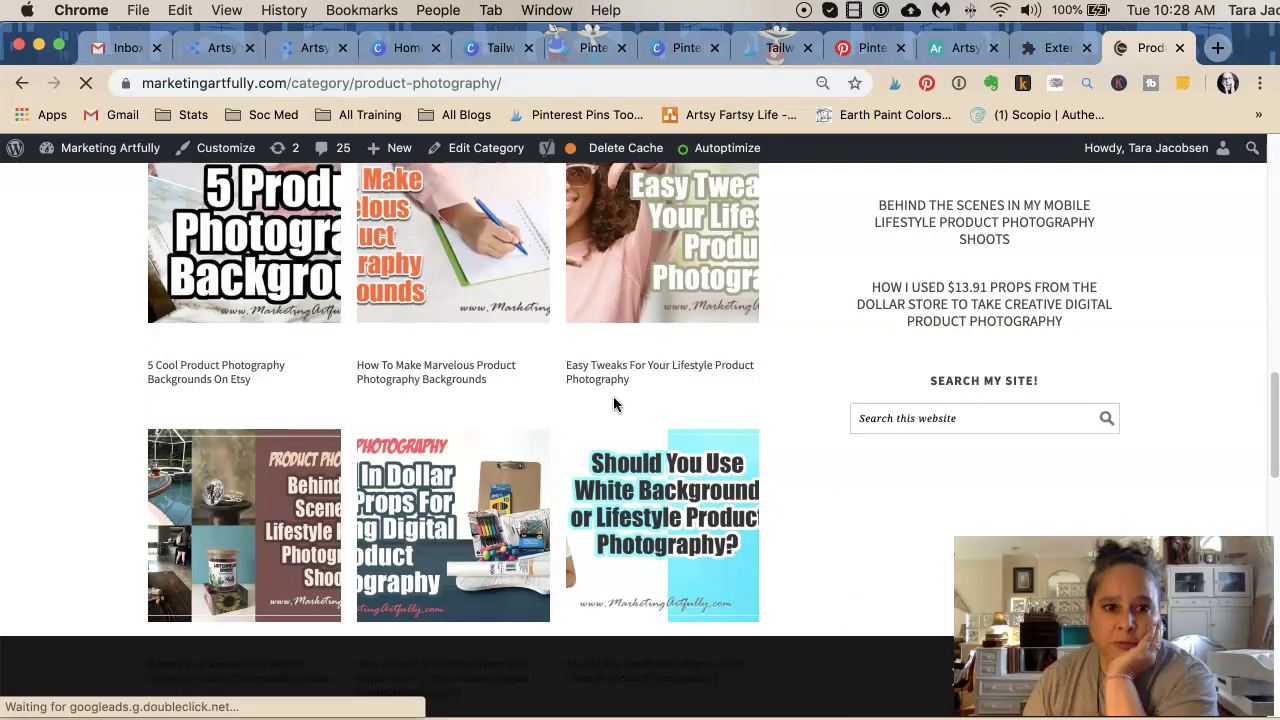
scroll(613, 396, down, 5)
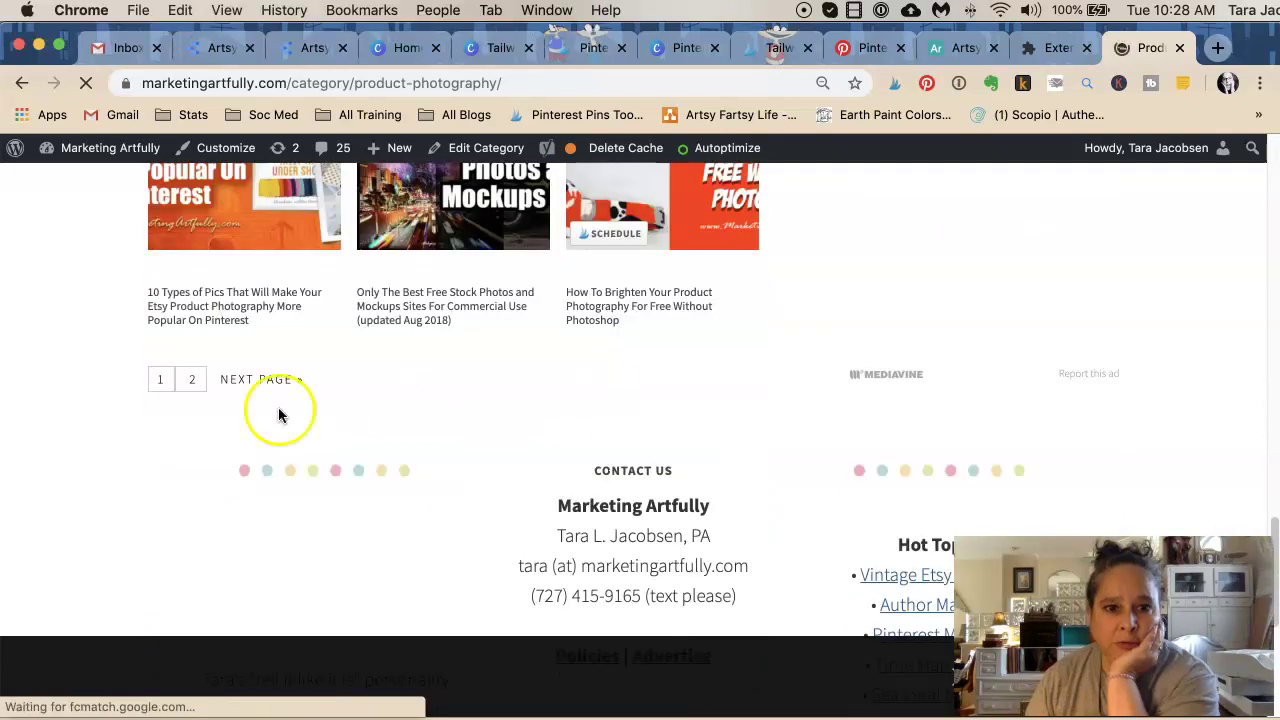
click(197, 352)
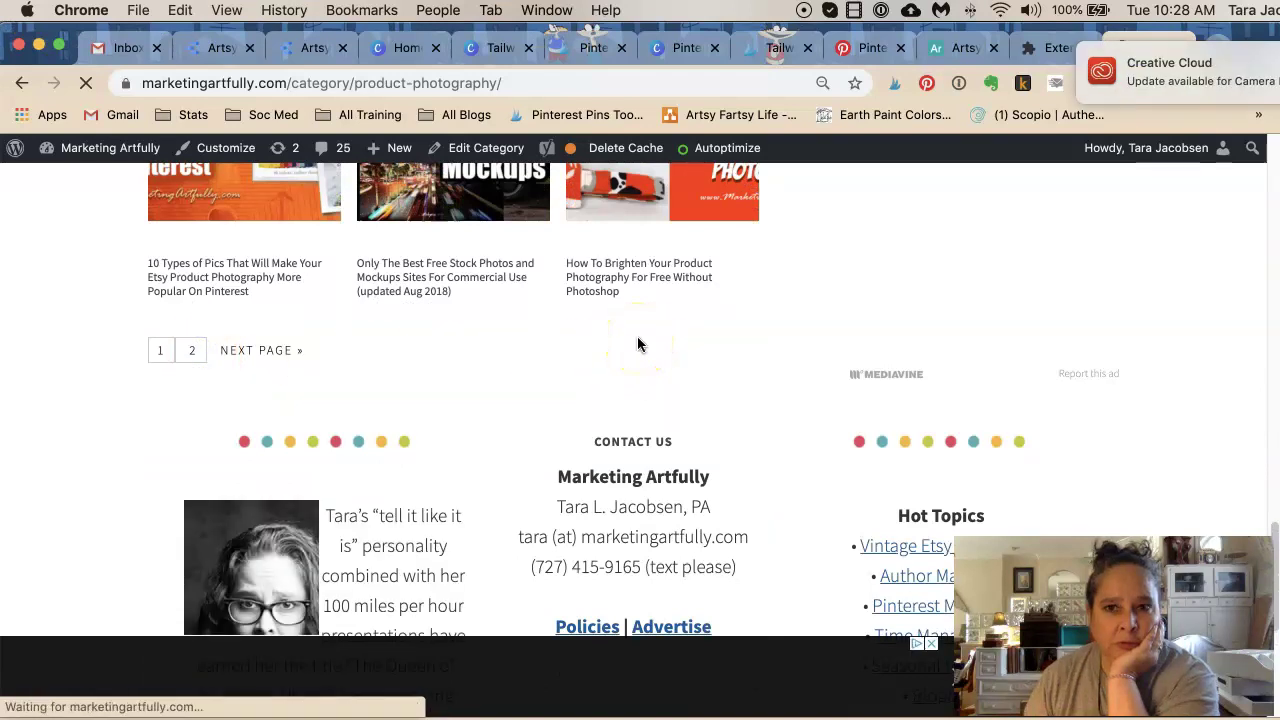
scroll(458, 378, down, 5)
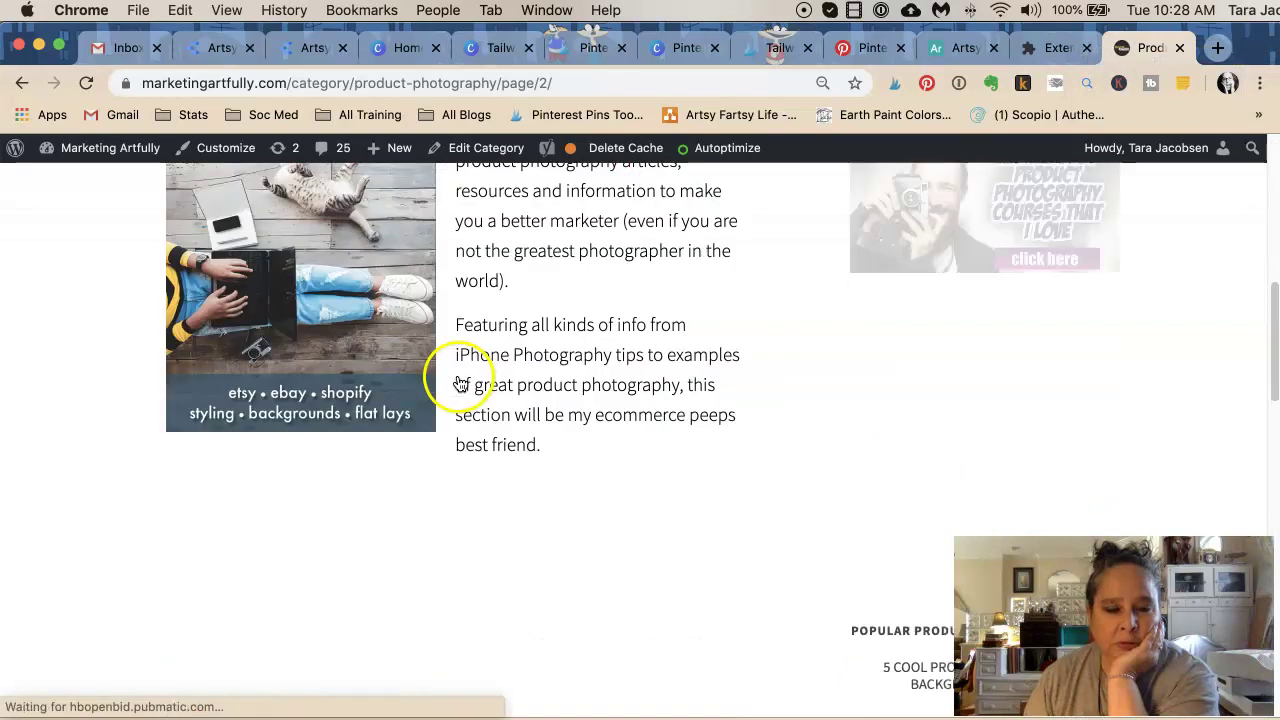
scroll(458, 378, down, 10)
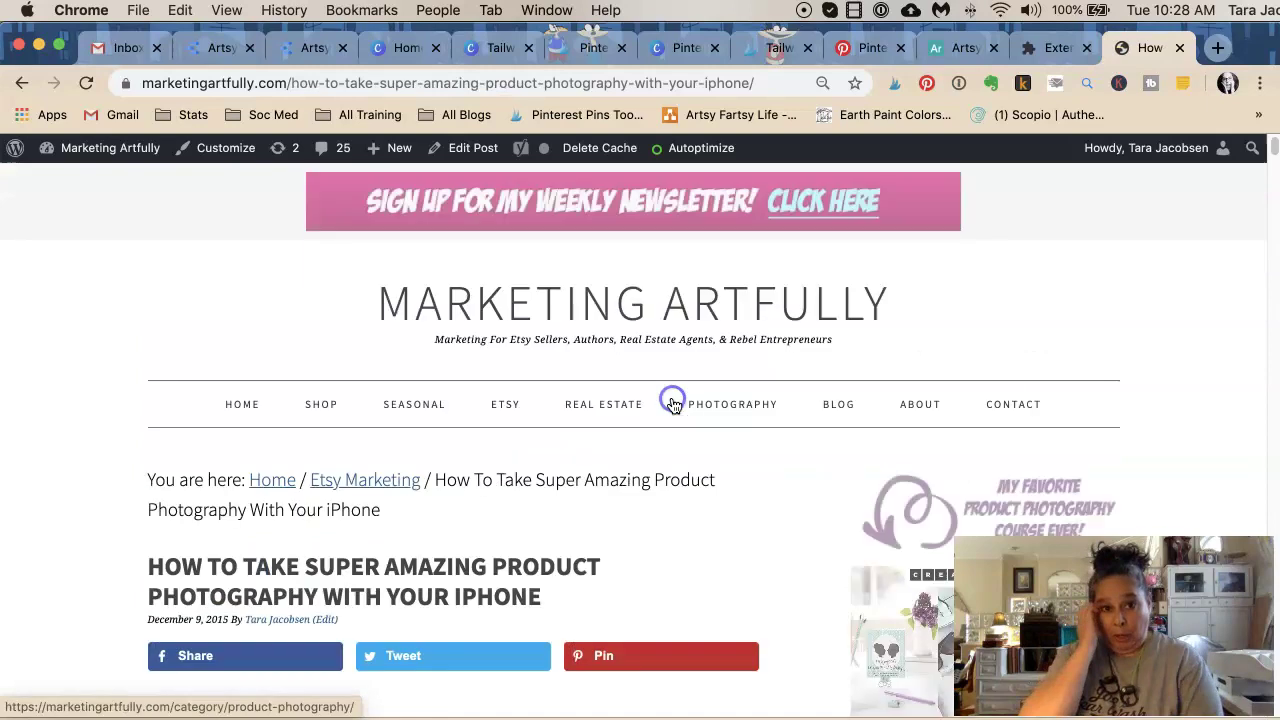
Step: Look over the start of the iPhone photography post and copy its full title from the breadcrumb line
click(676, 394)
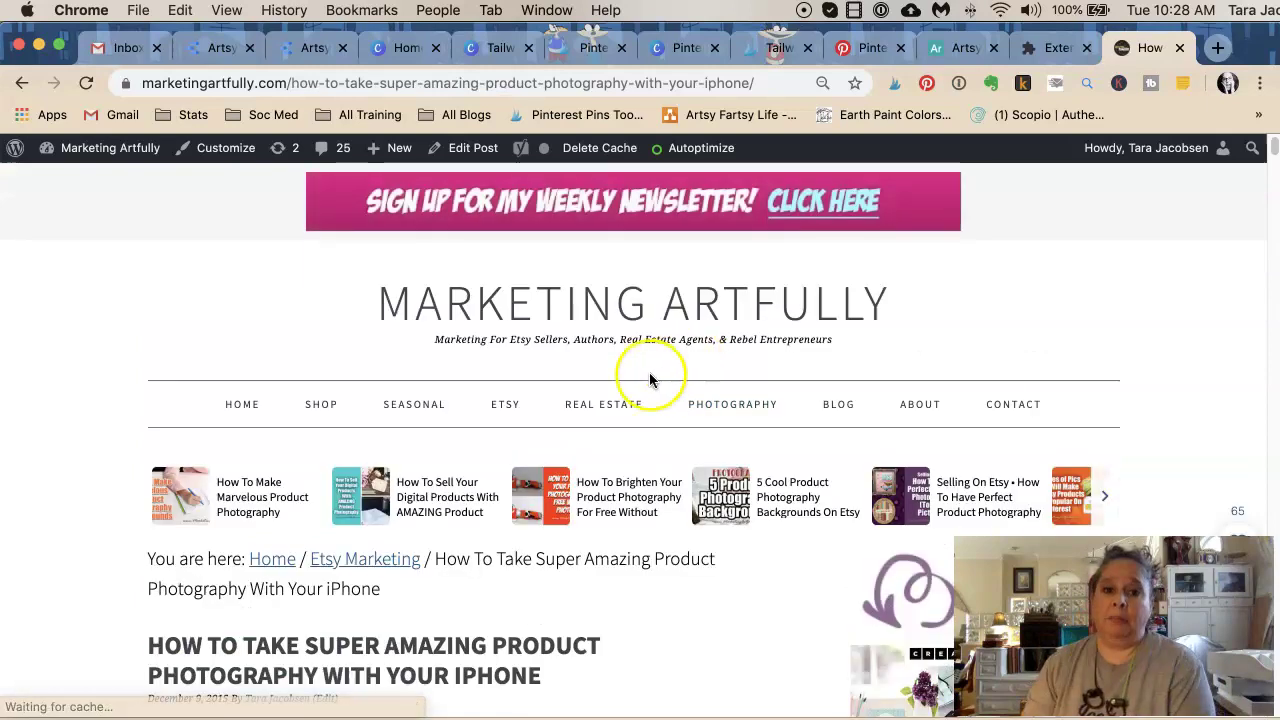
click(571, 621)
scroll(571, 618, down, 5)
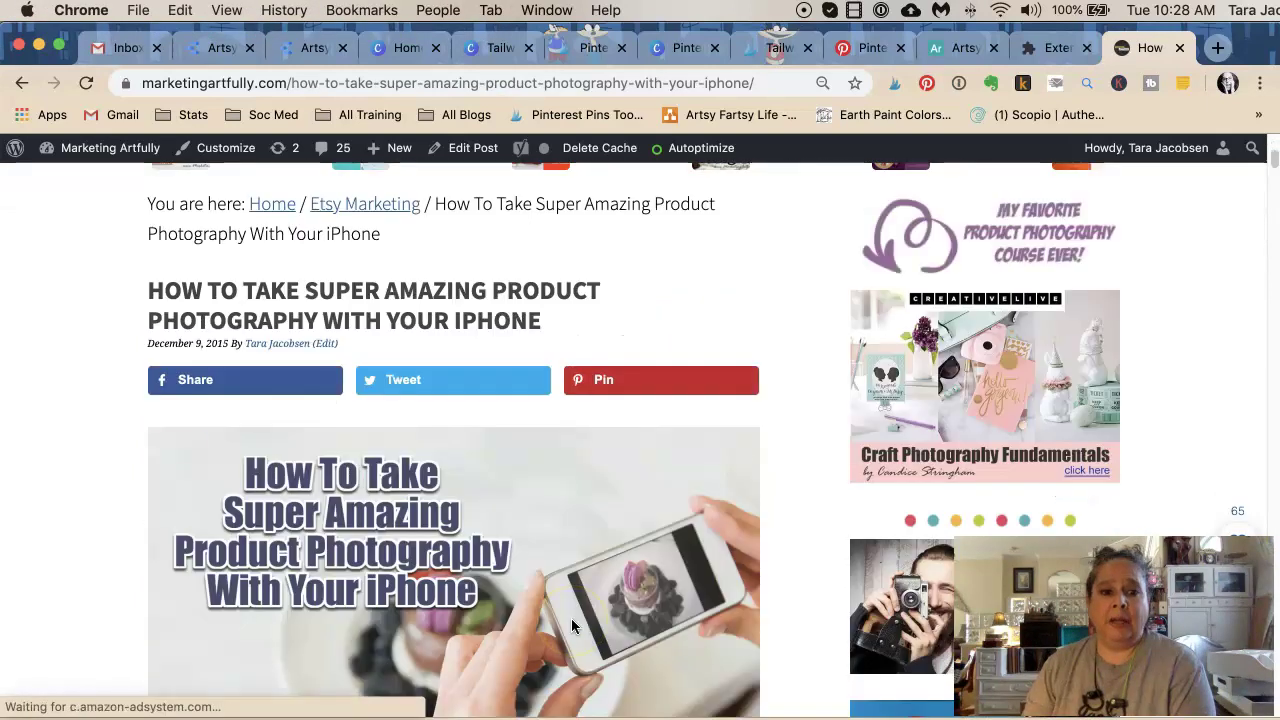
scroll(571, 626, up, 2)
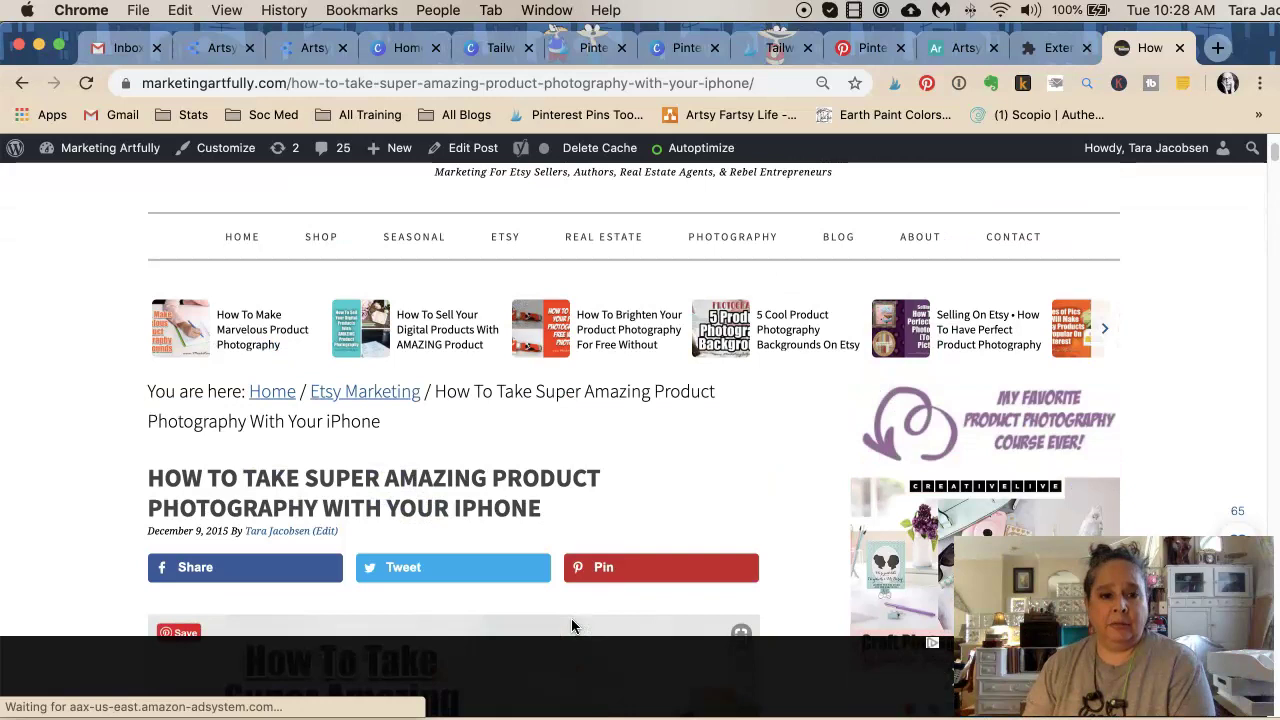
scroll(572, 626, down, 3)
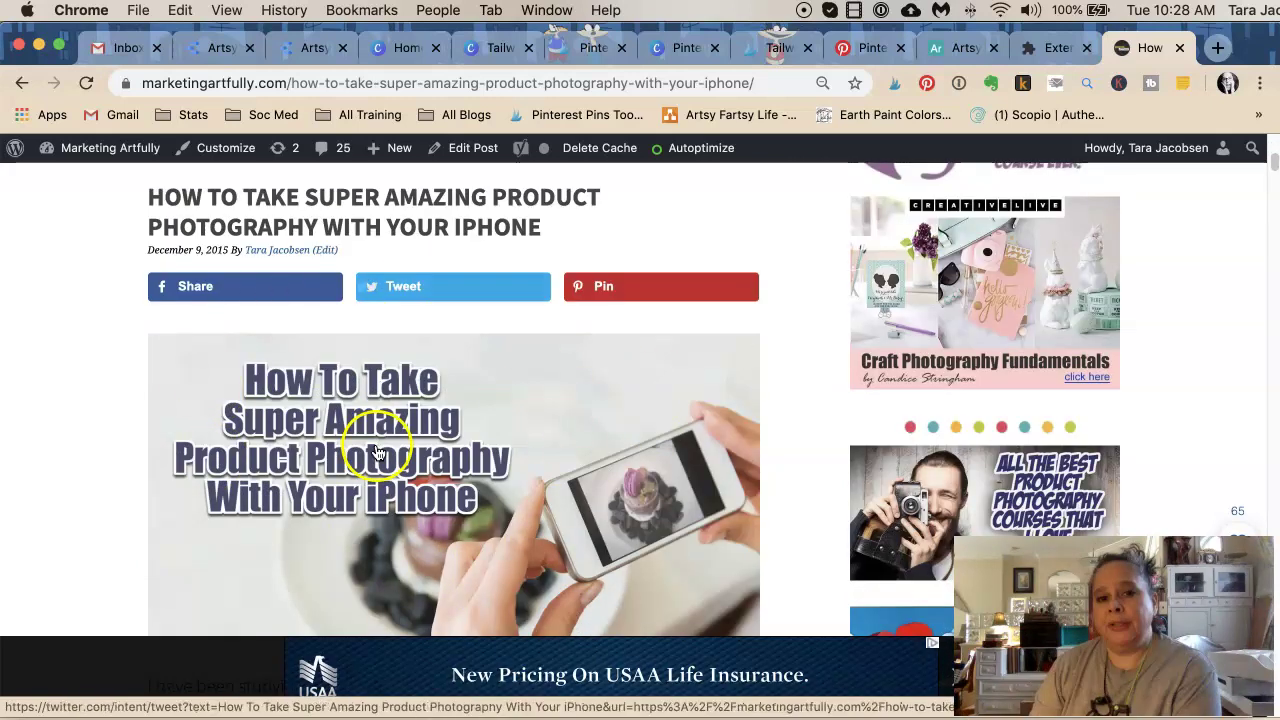
scroll(448, 522, down, 1)
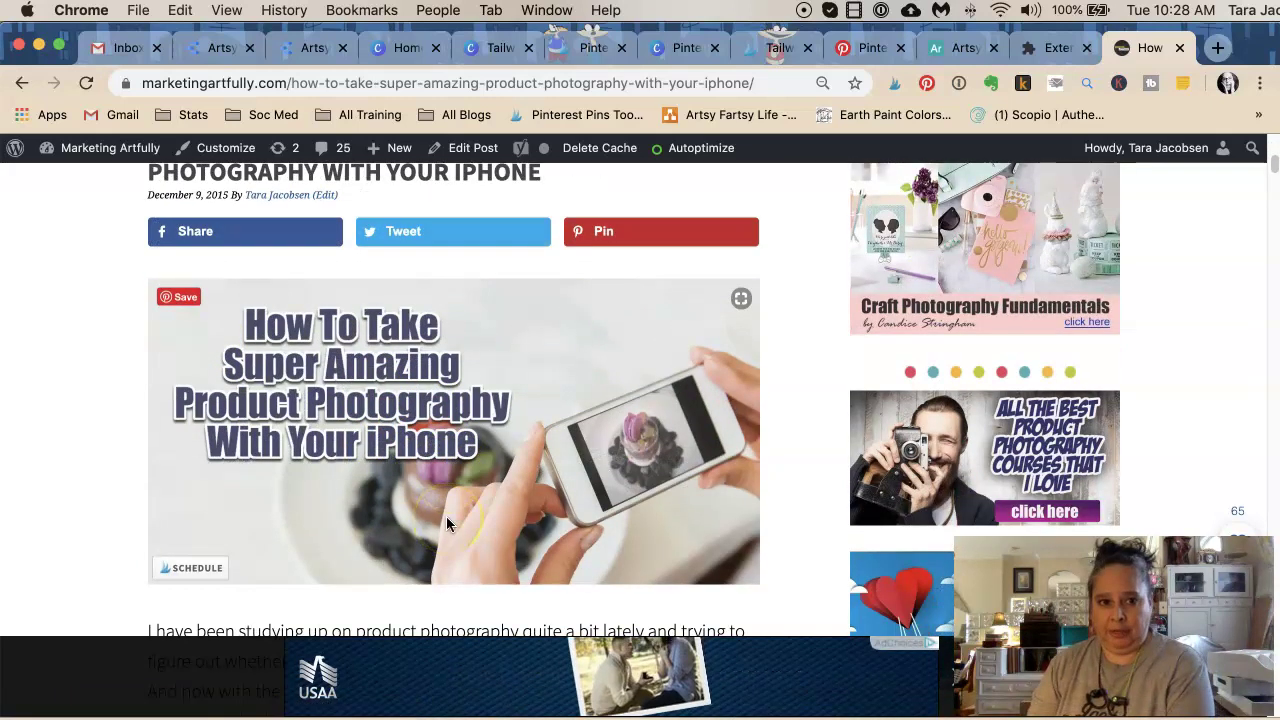
scroll(448, 522, down, 2)
scroll(446, 516, up, 3)
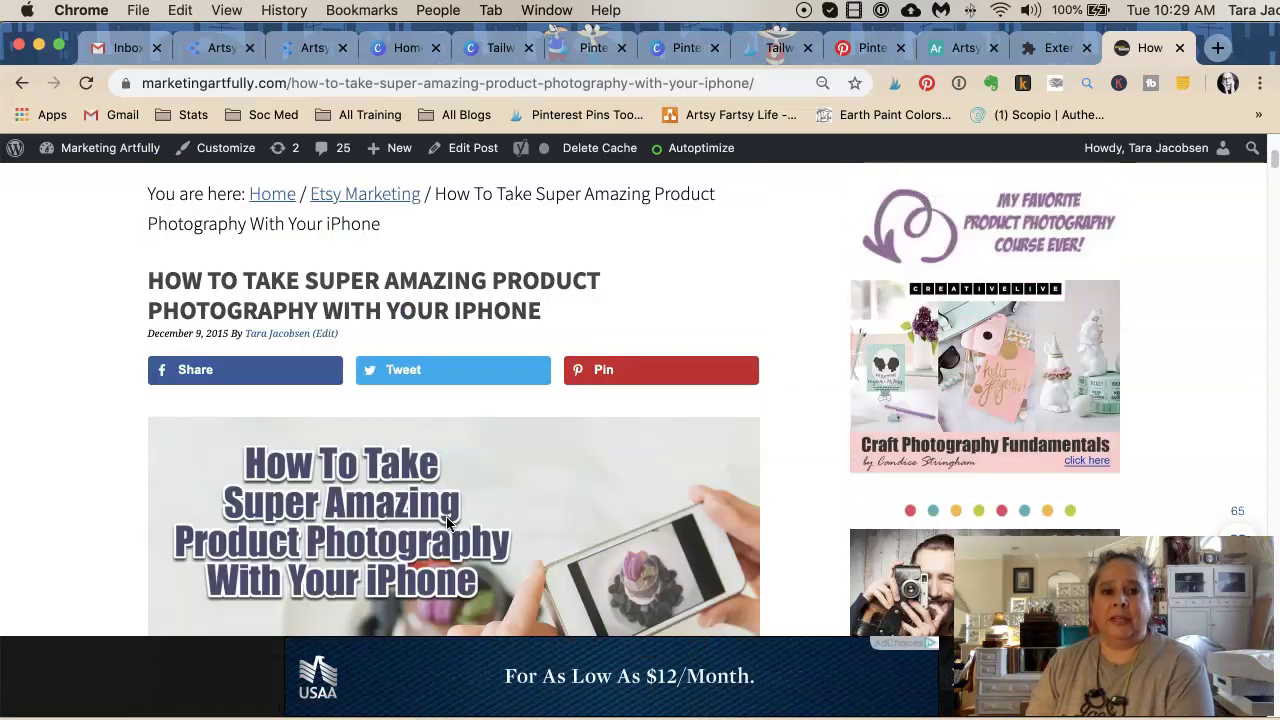
drag(425, 233, 434, 193)
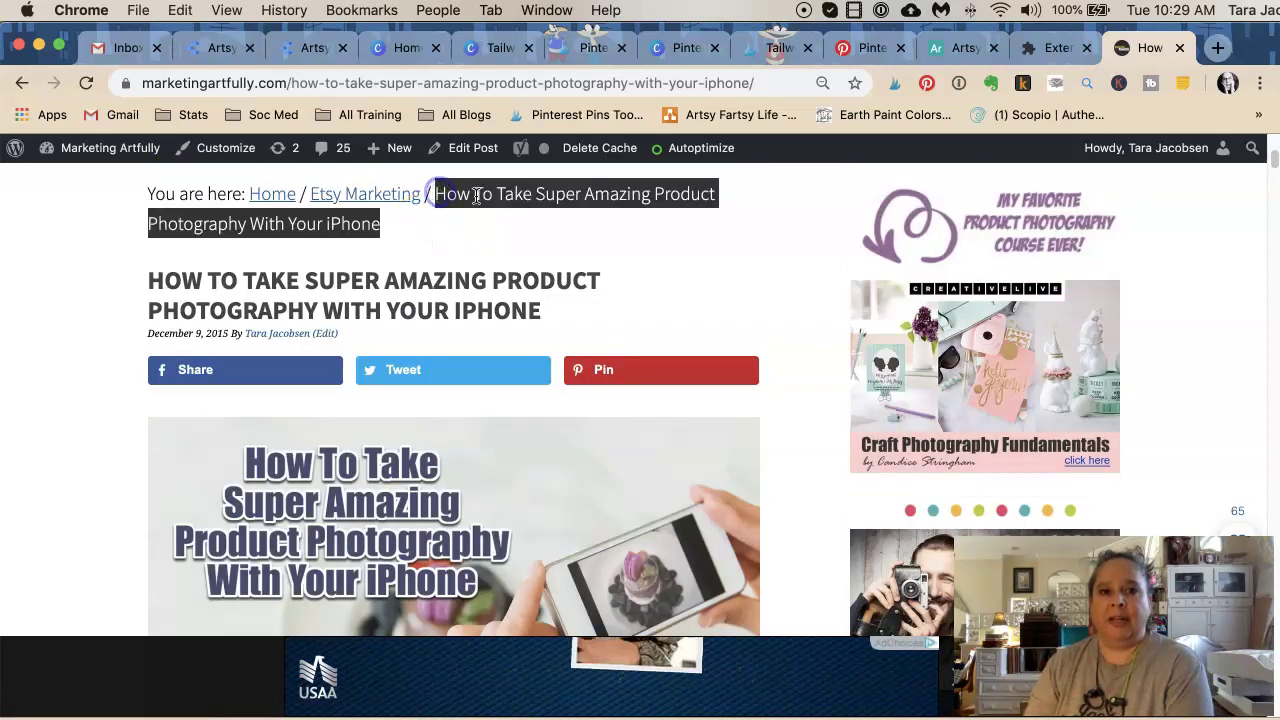
right_click(478, 193)
click(510, 236)
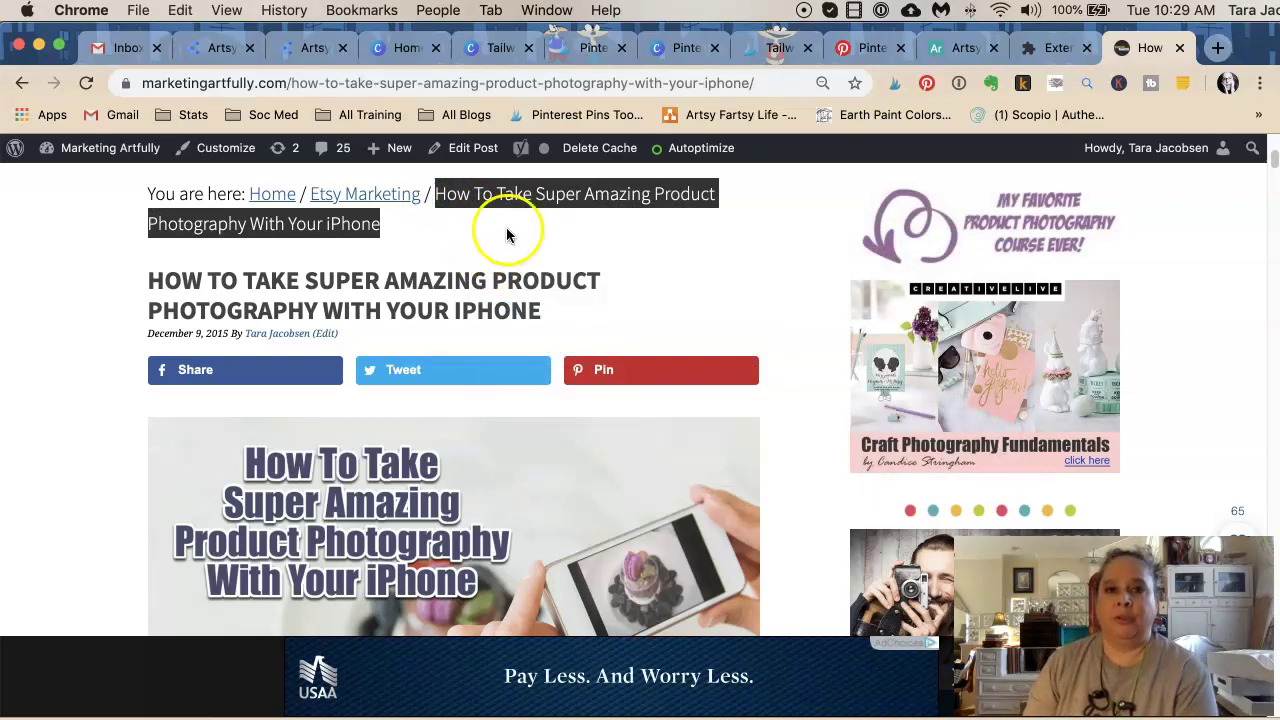
Step: Switch to Canva's Tailwind - January 2020 Pinterest Templates design and start an image upload from the Delete Me folder on the Desktop
click(486, 49)
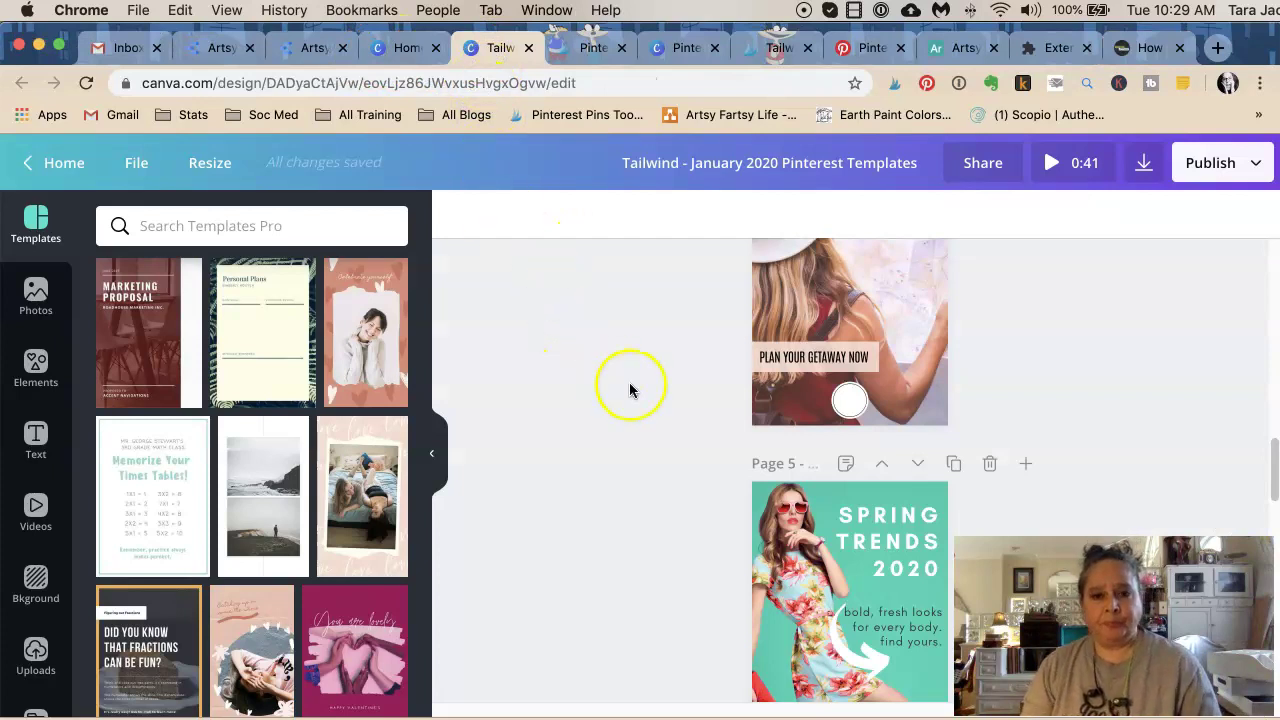
scroll(630, 390, up, 5)
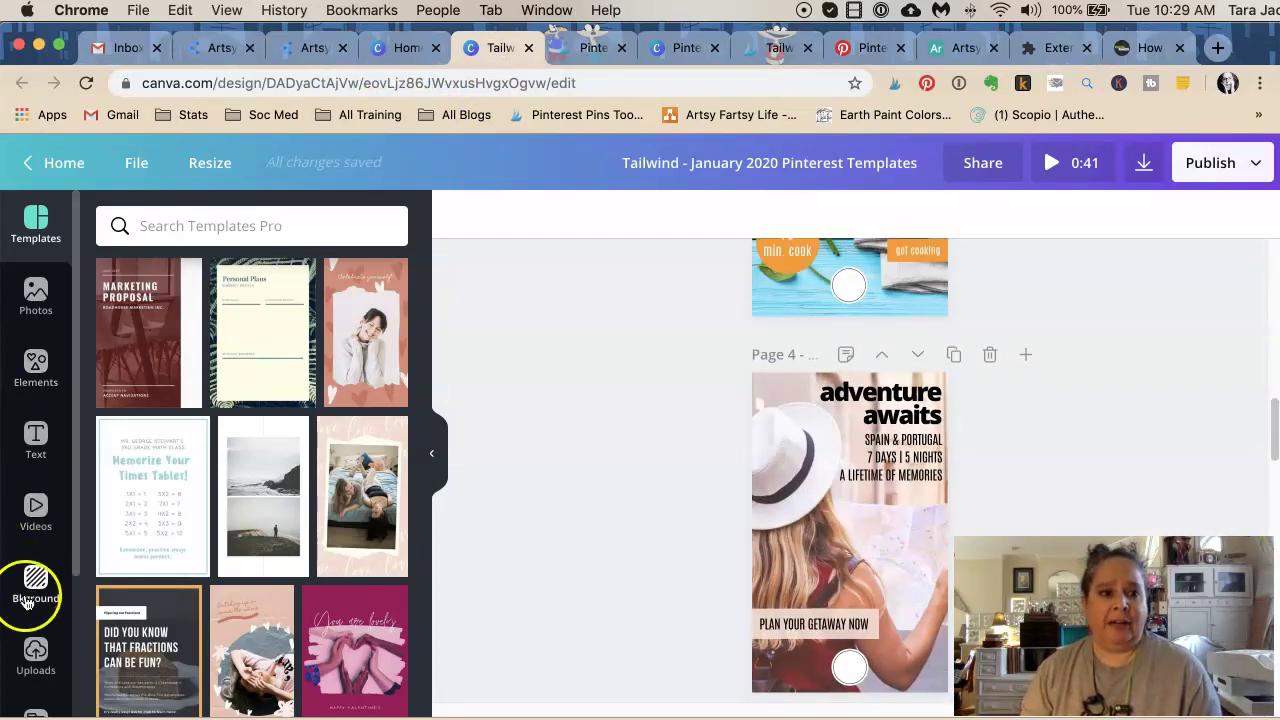
click(36, 655)
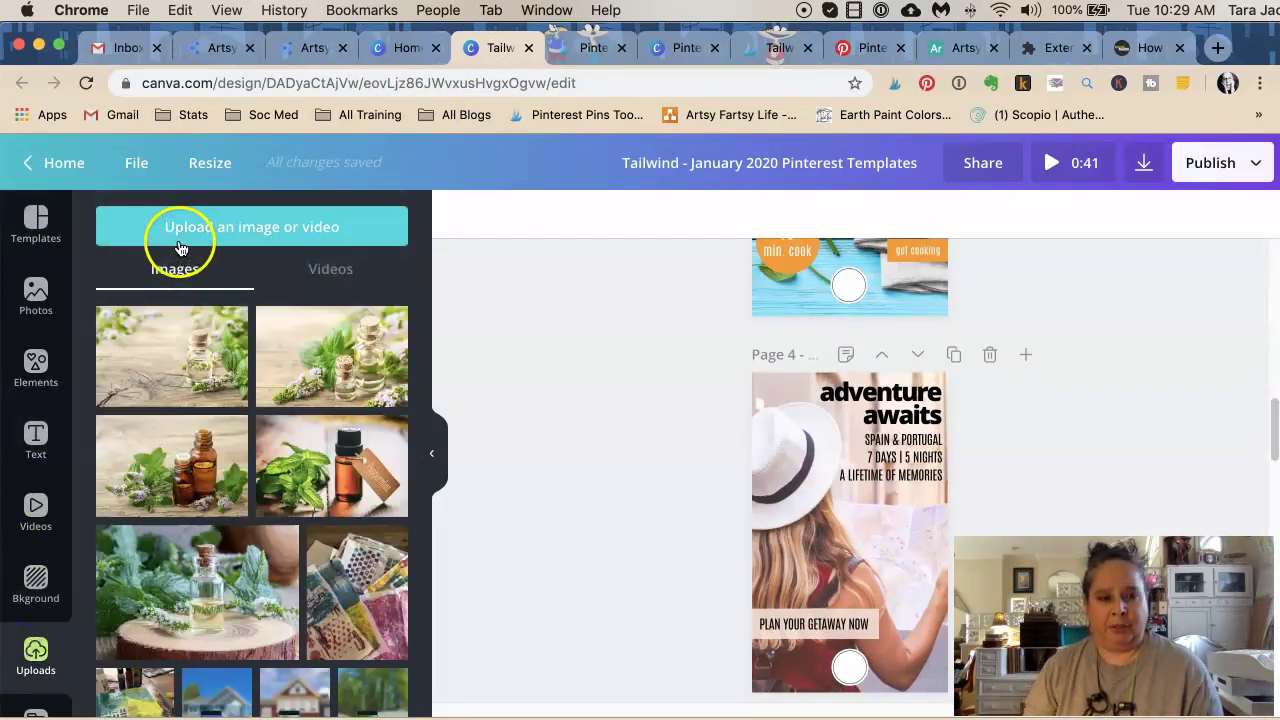
click(190, 235)
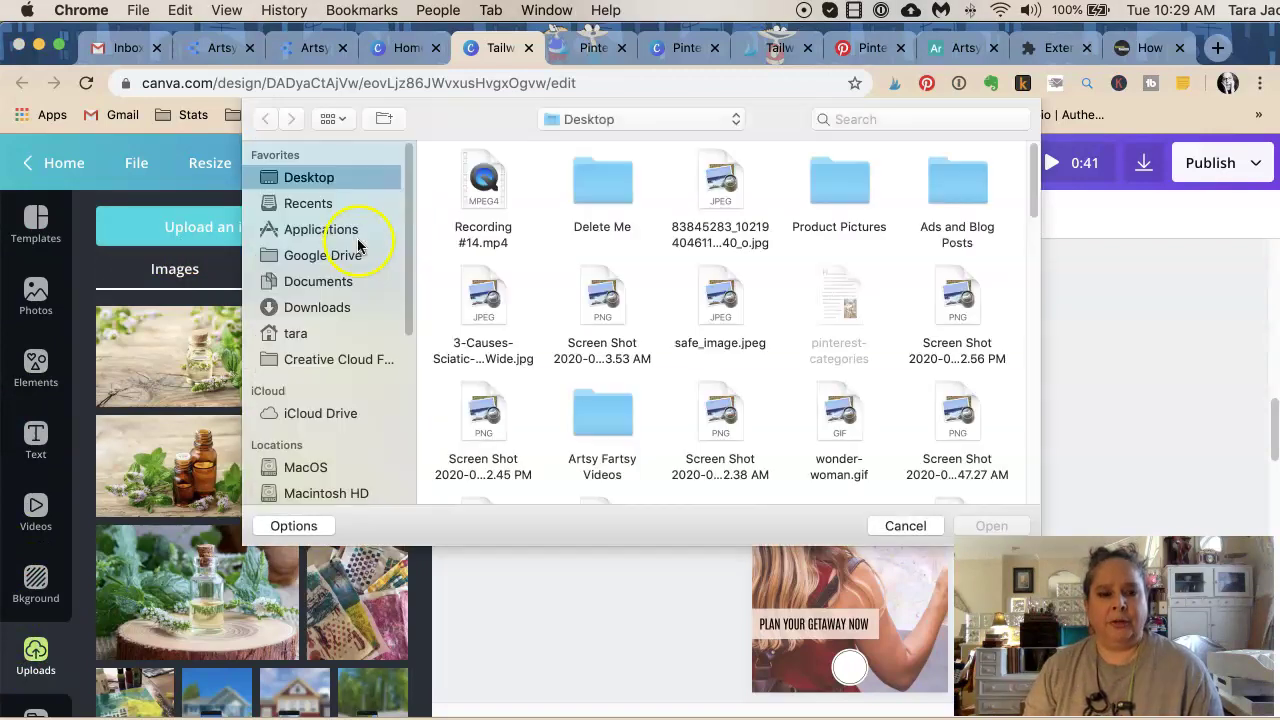
click(600, 192)
double_click(600, 192)
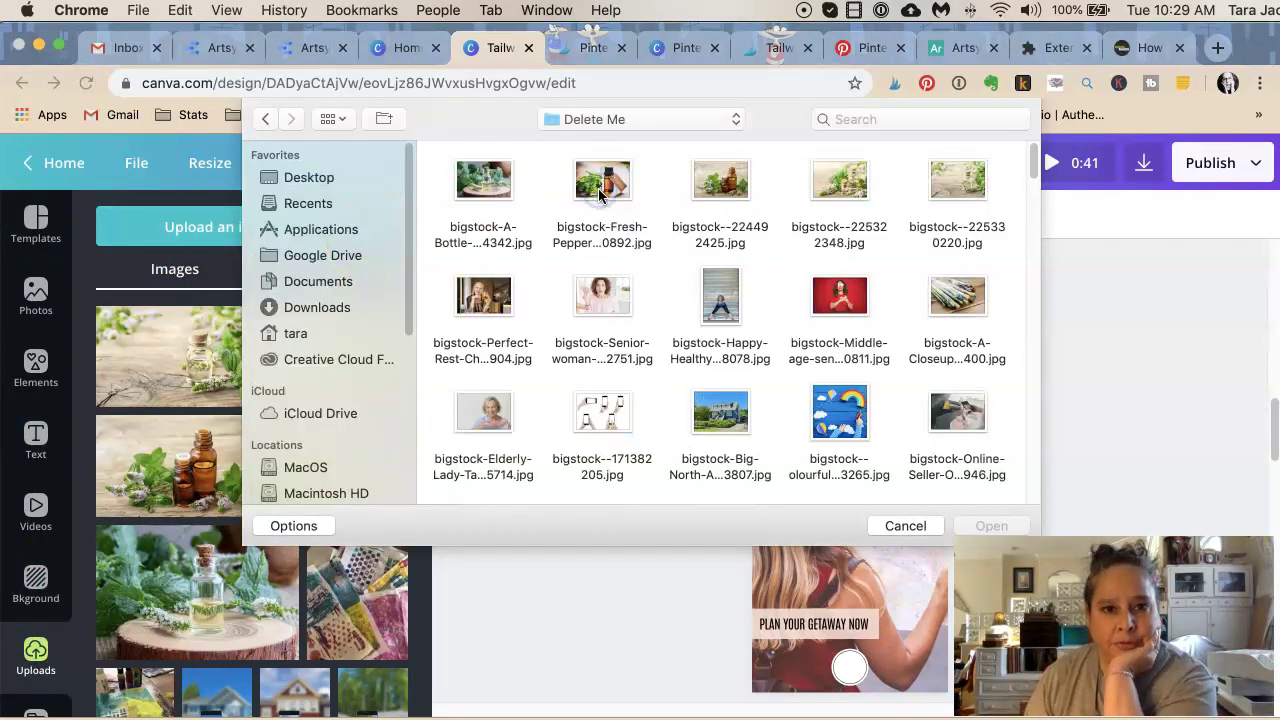
Step: Upload eight bigstock photos together: the Cafe, three Online-Seller, three Start-Up and the 201622528 images, leaving out the Woman-Hand photo
scroll(728, 370, down, 3)
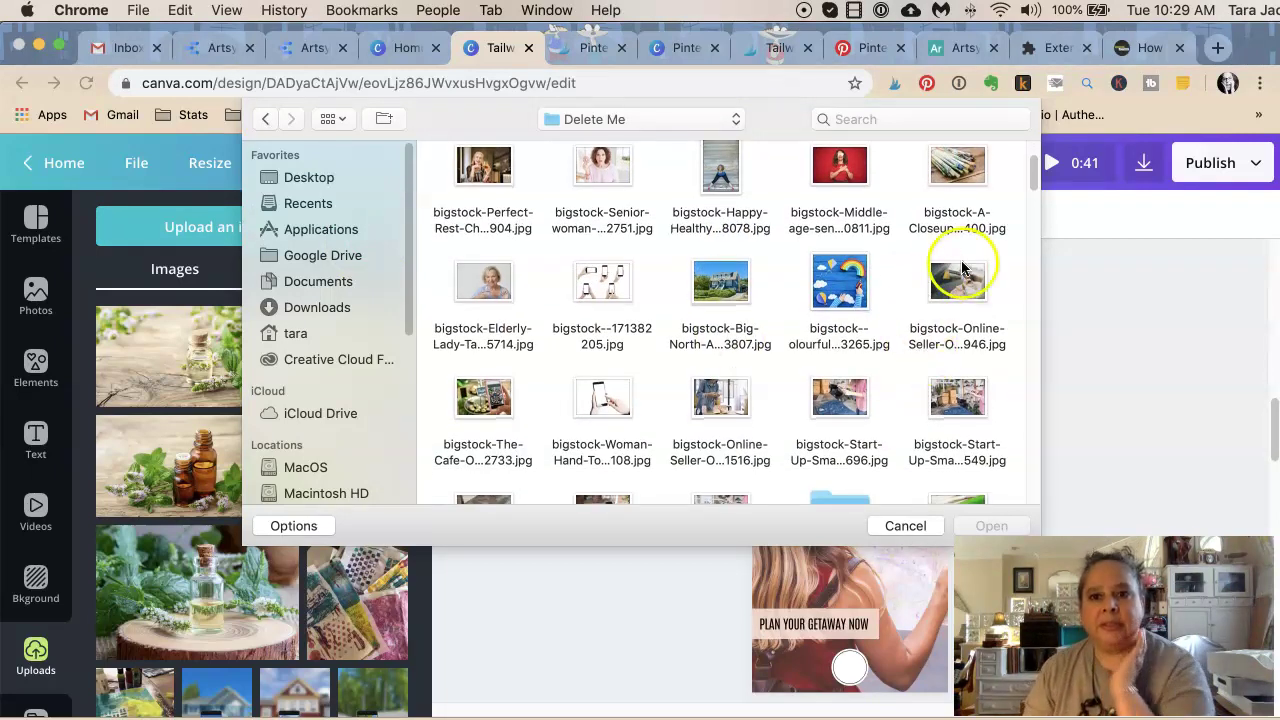
click(962, 266)
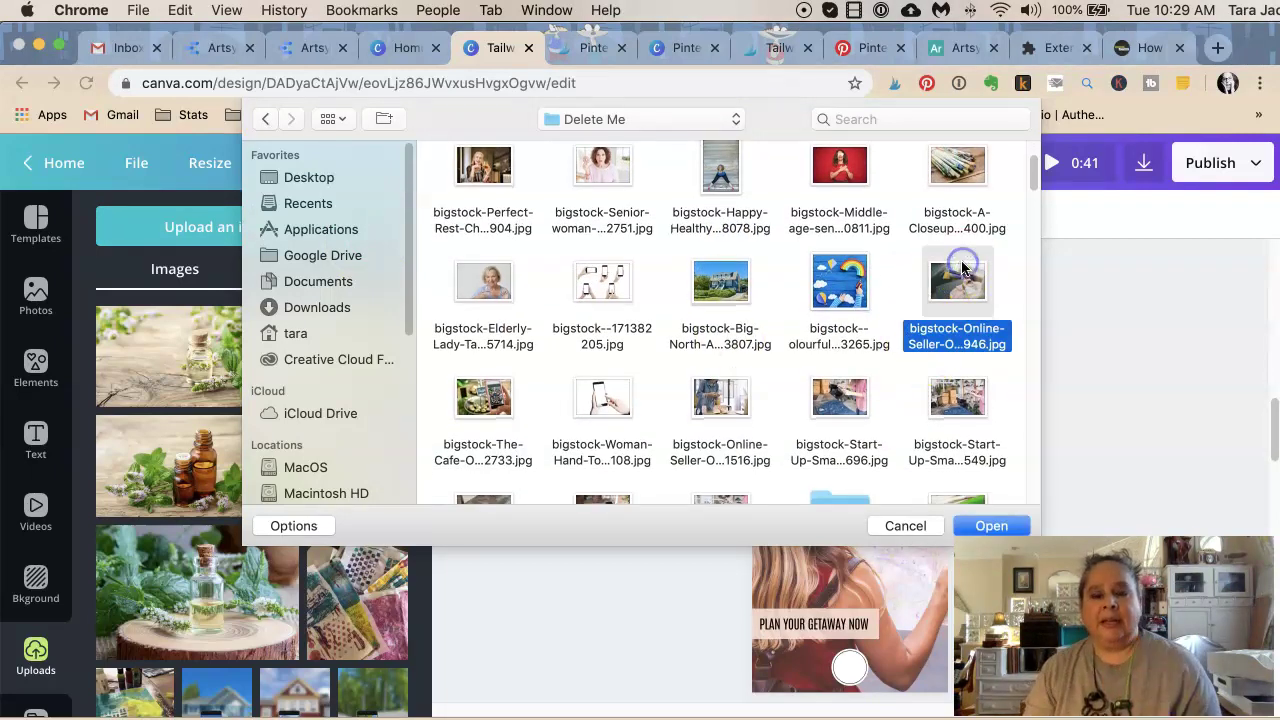
click(487, 409)
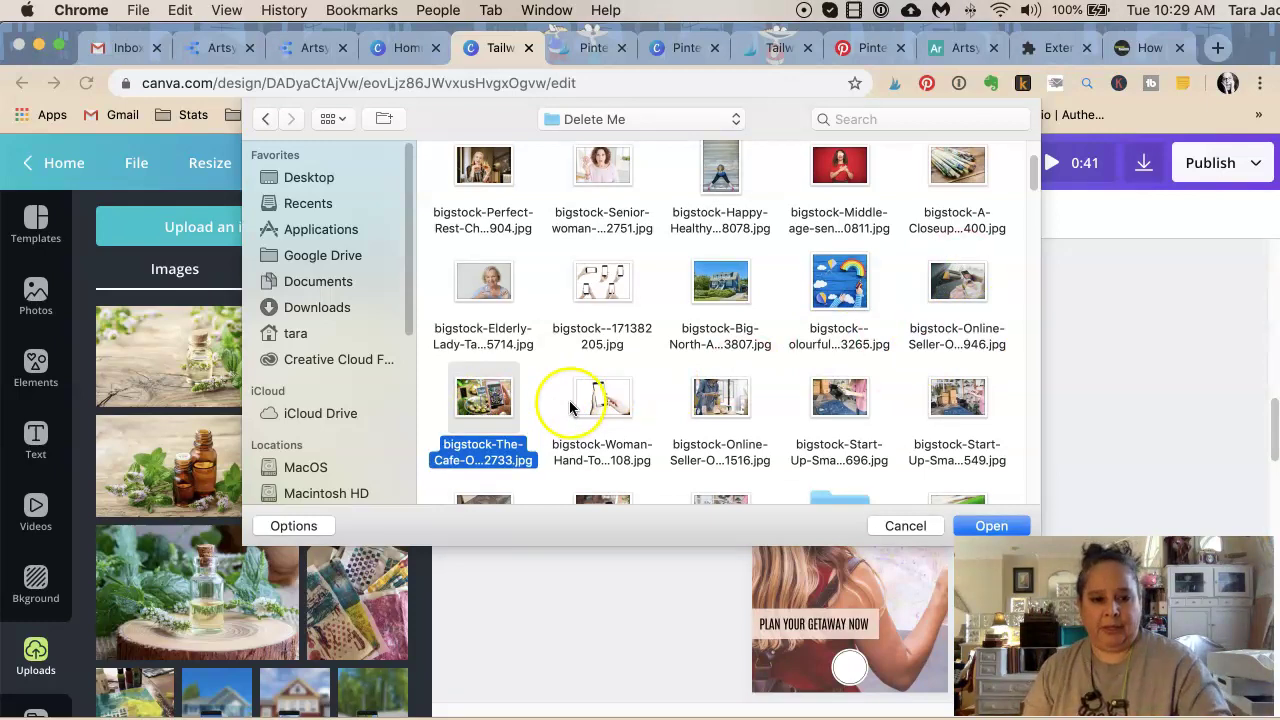
super+click(720, 397)
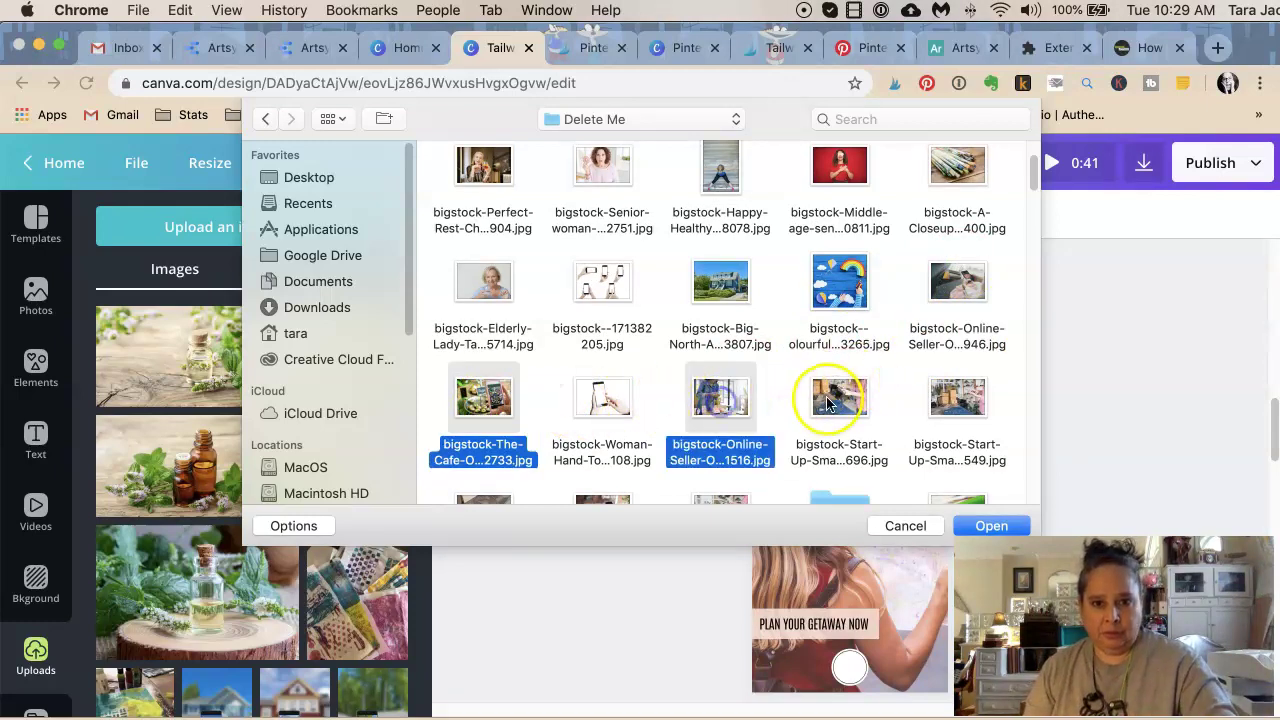
super+click(826, 403)
super+click(942, 395)
super+click(952, 288)
scroll(800, 376, down, 3)
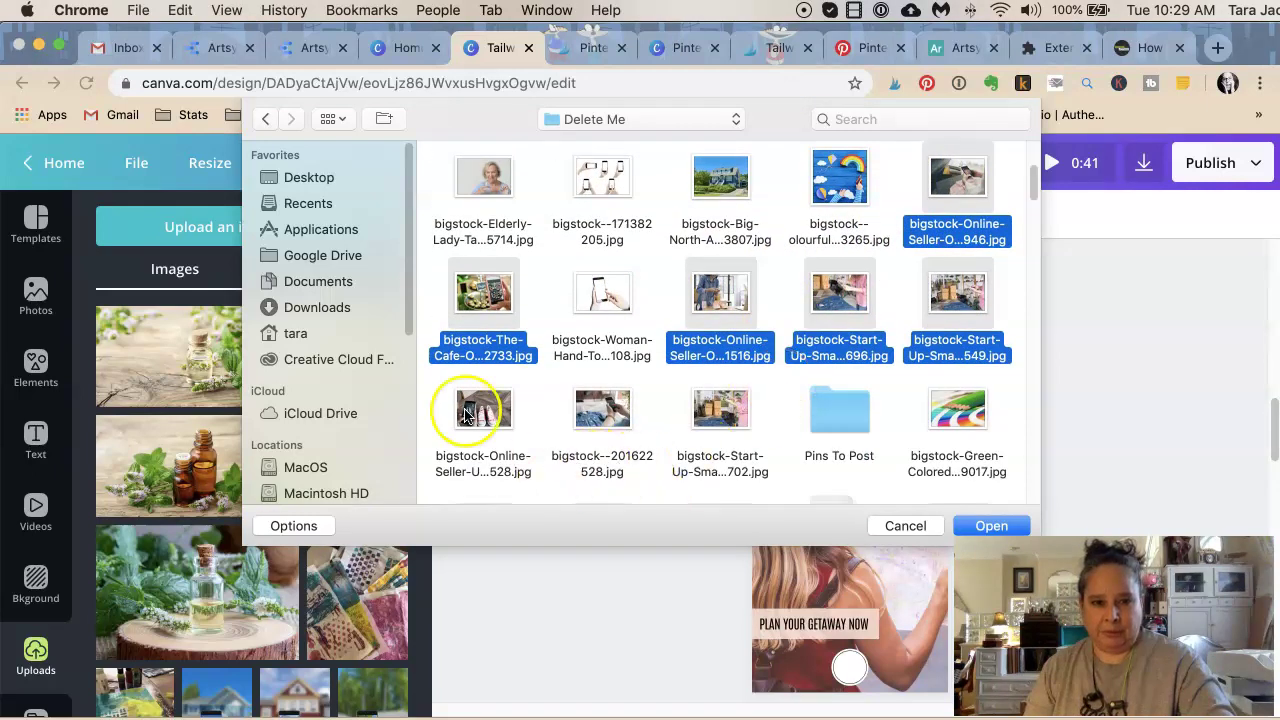
super+click(468, 412)
super+click(605, 410)
super+click(722, 418)
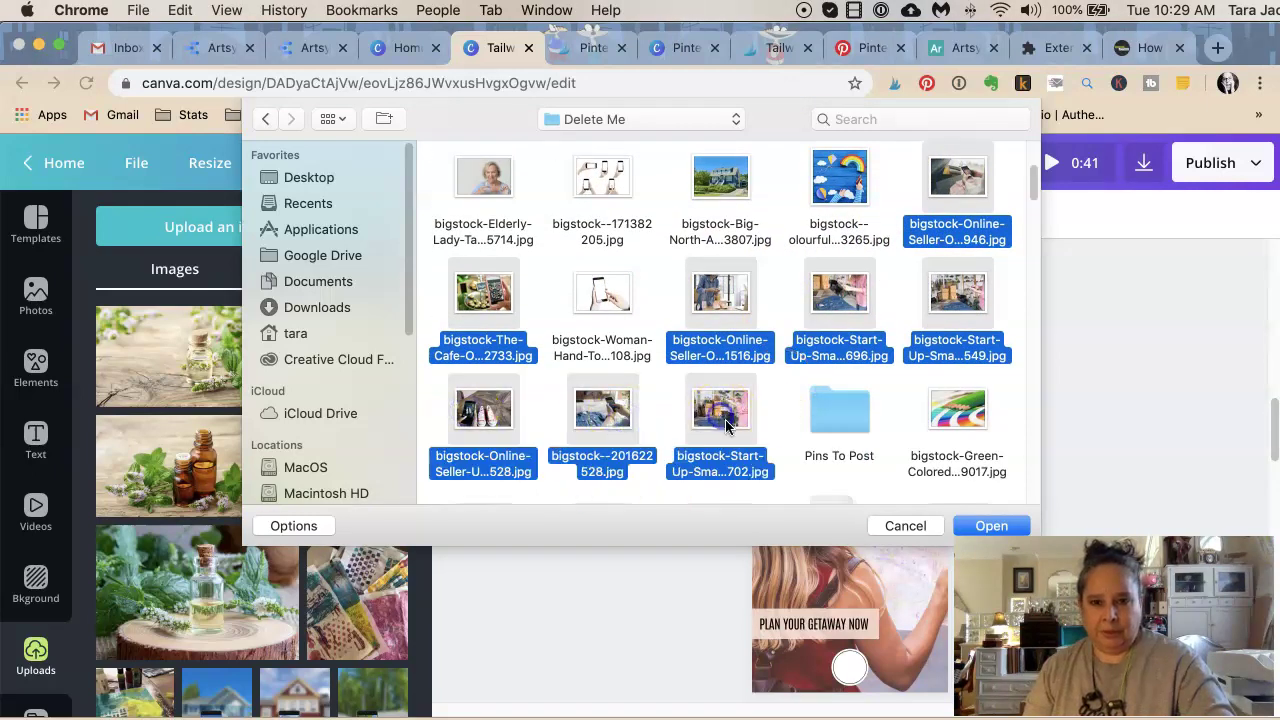
click(987, 522)
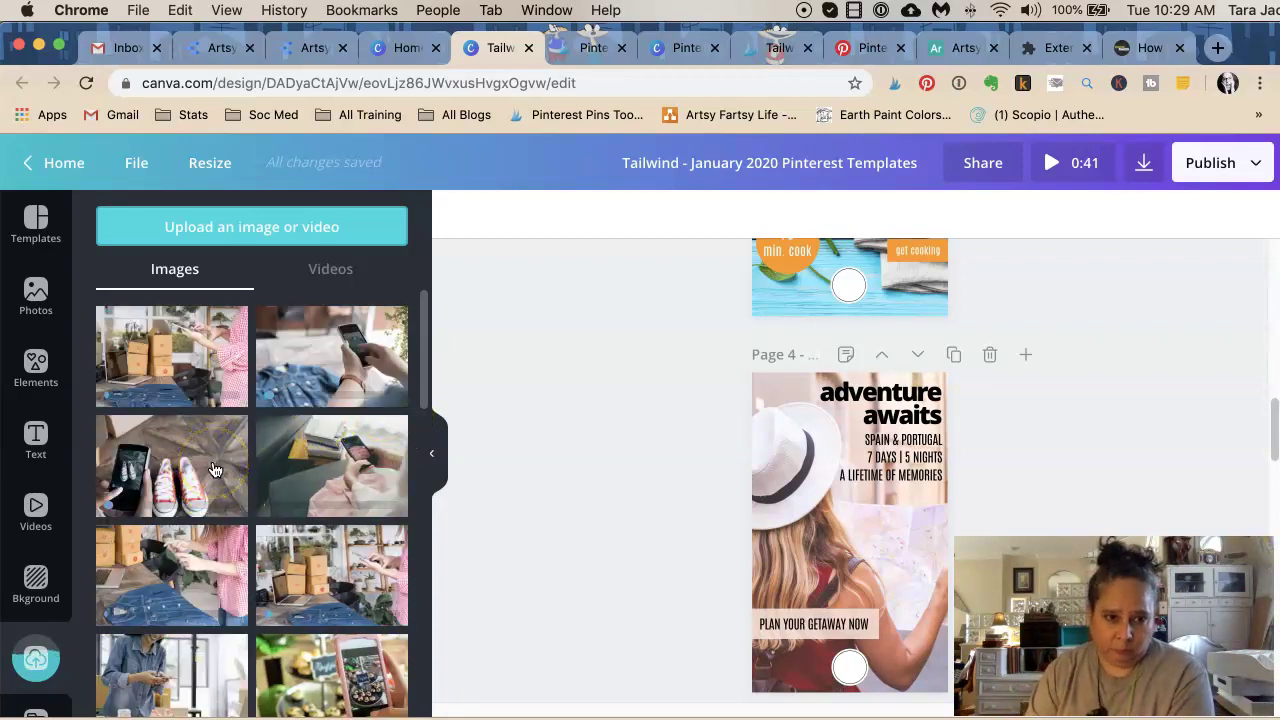
Step: Review the uploaded photos, check the Iphone Product Photography design, and return to the top of Tailwind's Pinterest Pins Toolkit page
scroll(213, 469, down, 1)
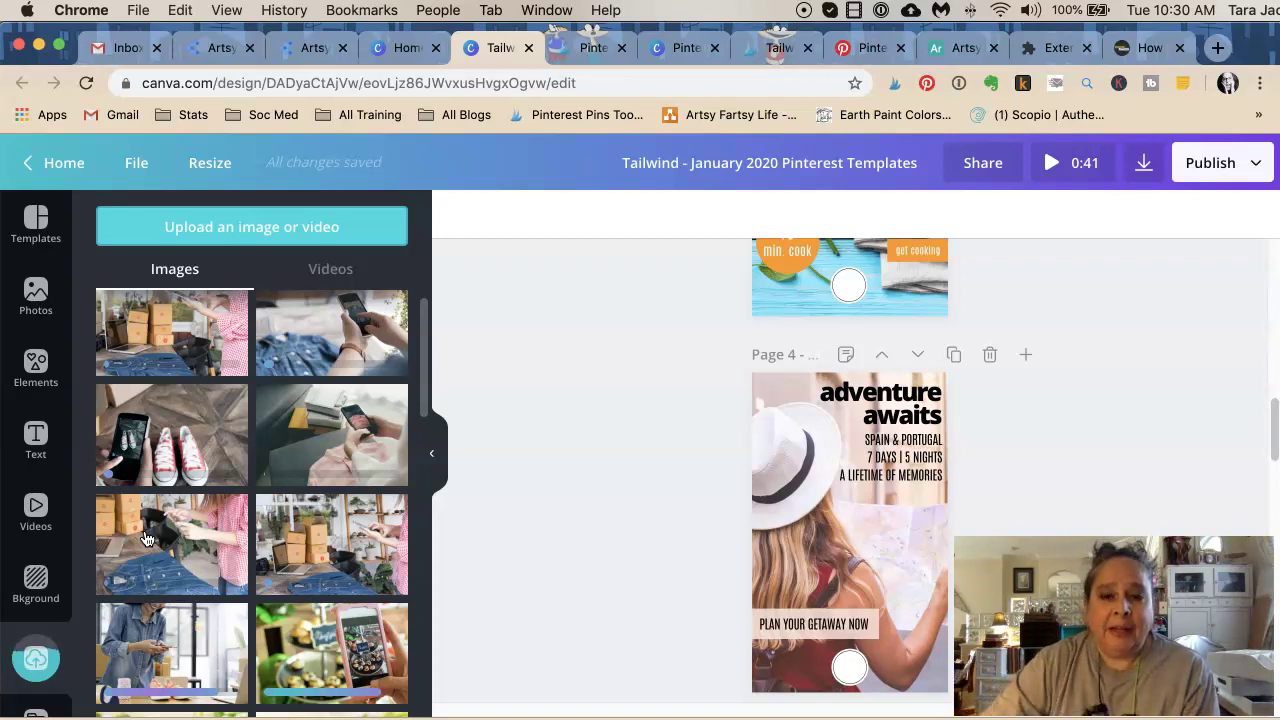
scroll(160, 400, up, 1)
scroll(626, 360, up, 5)
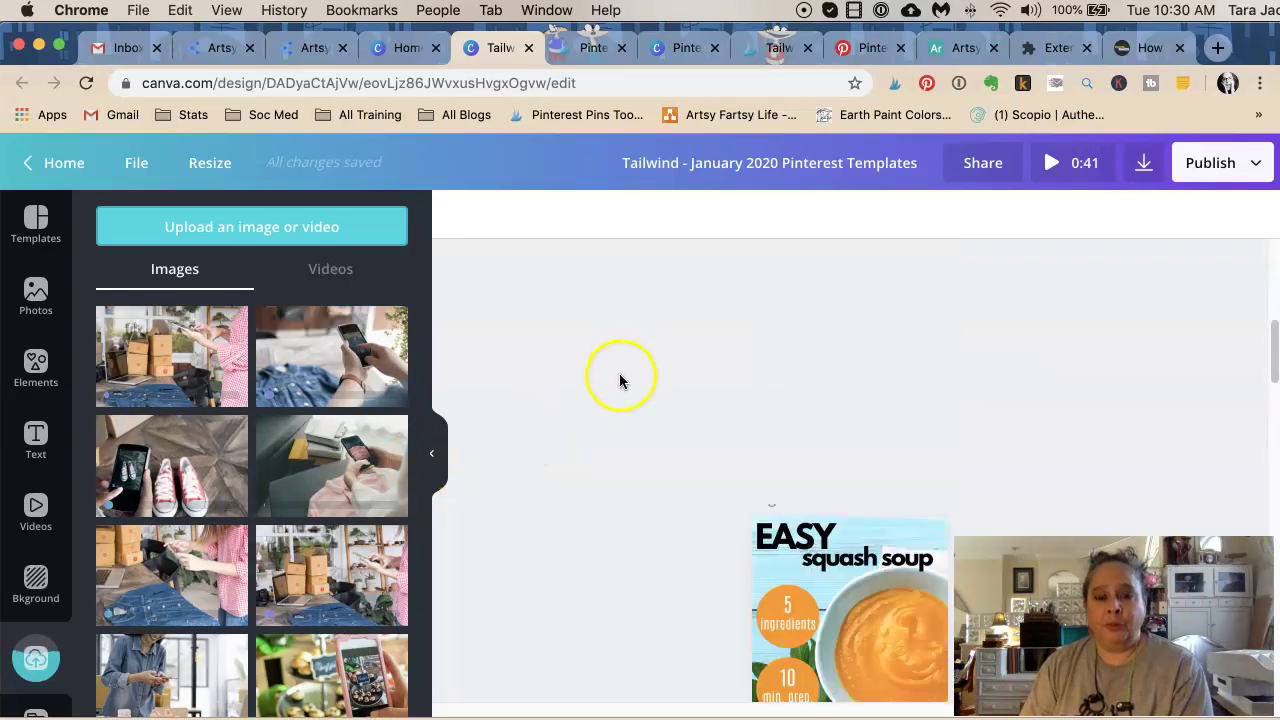
click(662, 50)
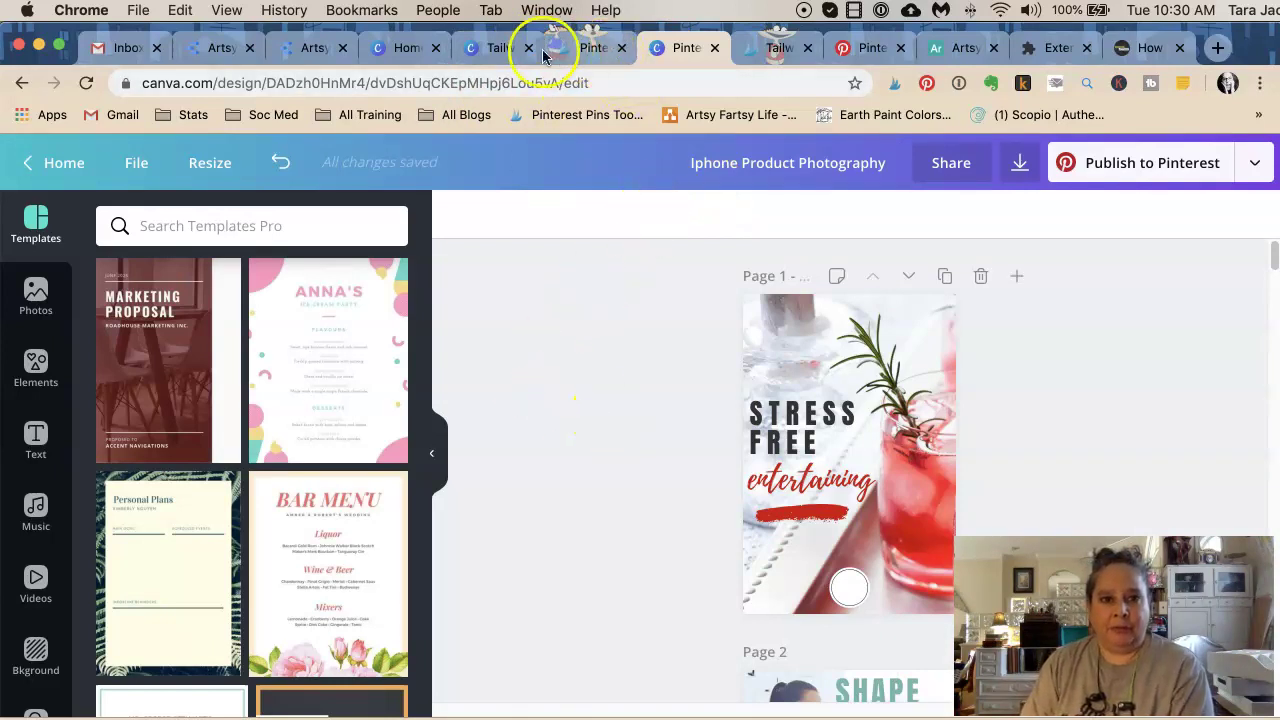
click(580, 52)
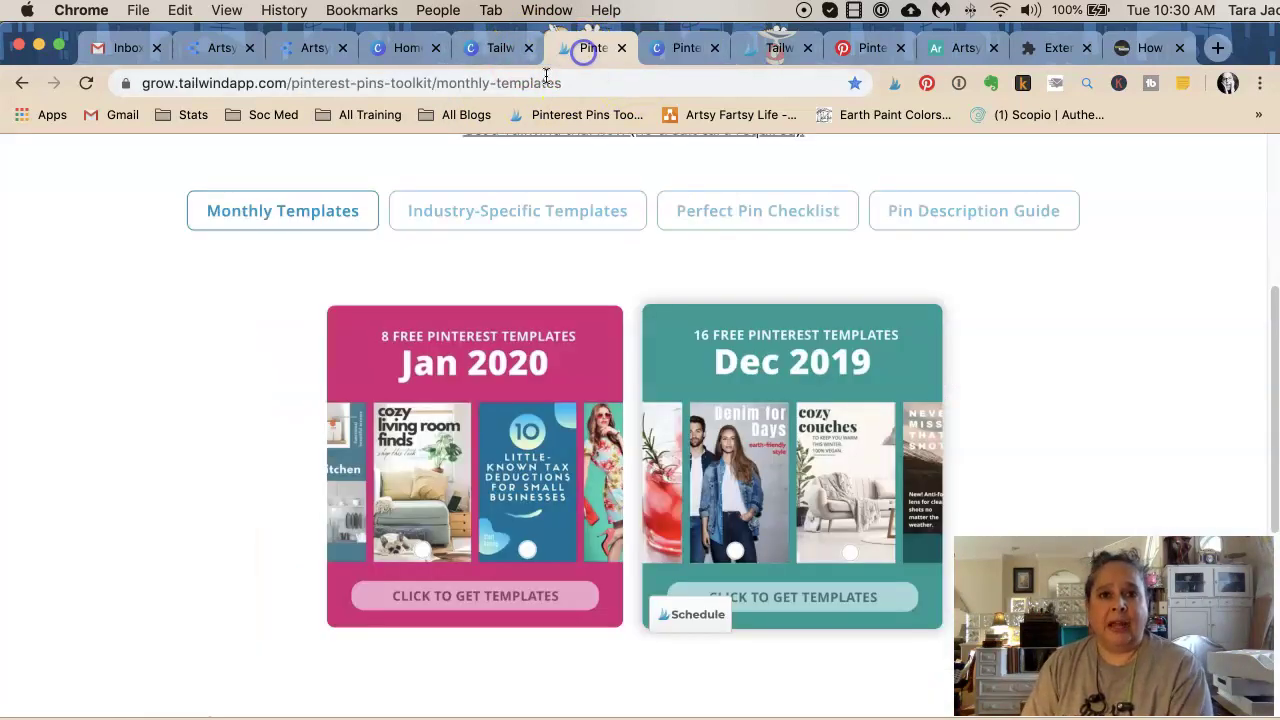
scroll(510, 290, up, 5)
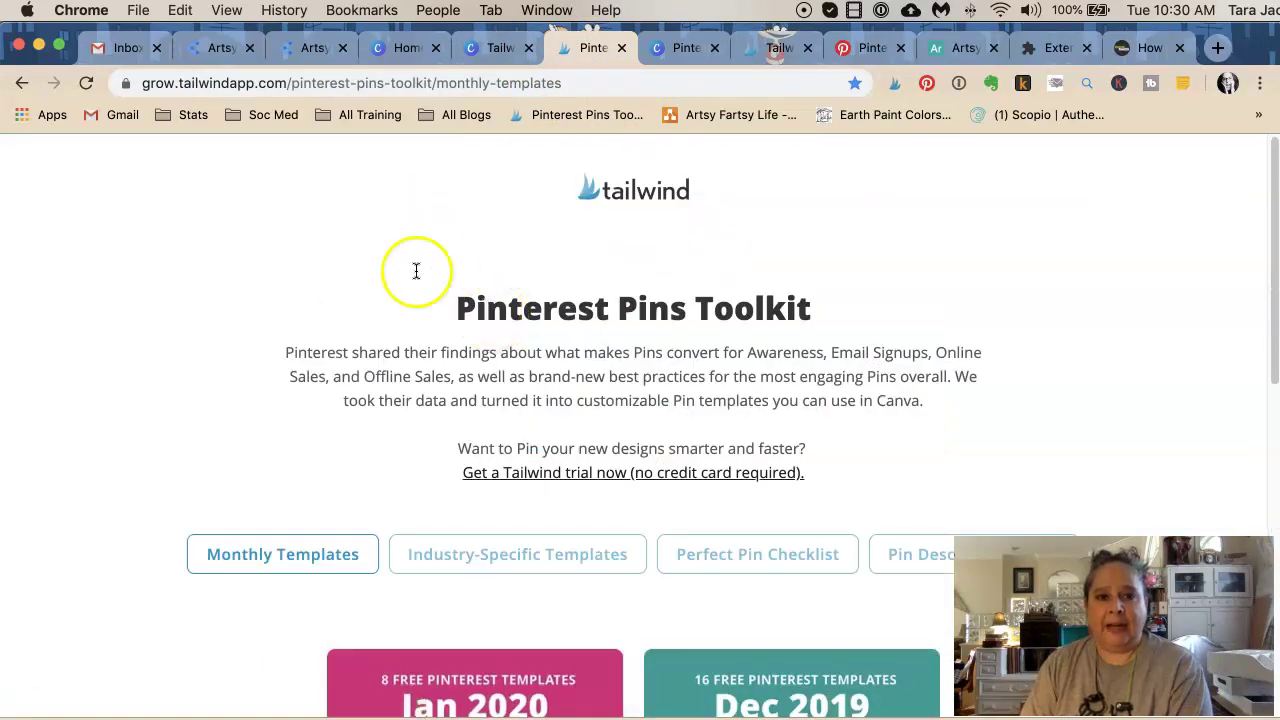
Step: Close the Tailwind template and Canva home browser tabs, and show the uploaded images in the Iphone Product Photography design
click(503, 52)
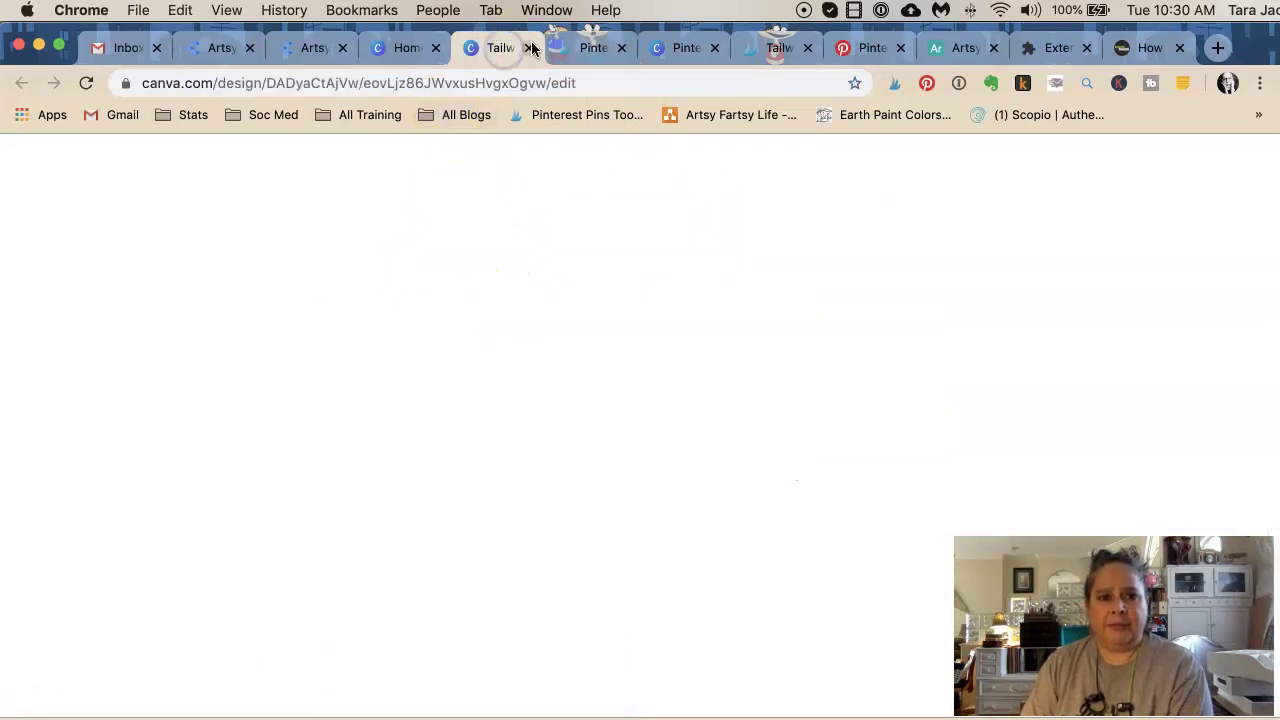
click(530, 48)
click(415, 52)
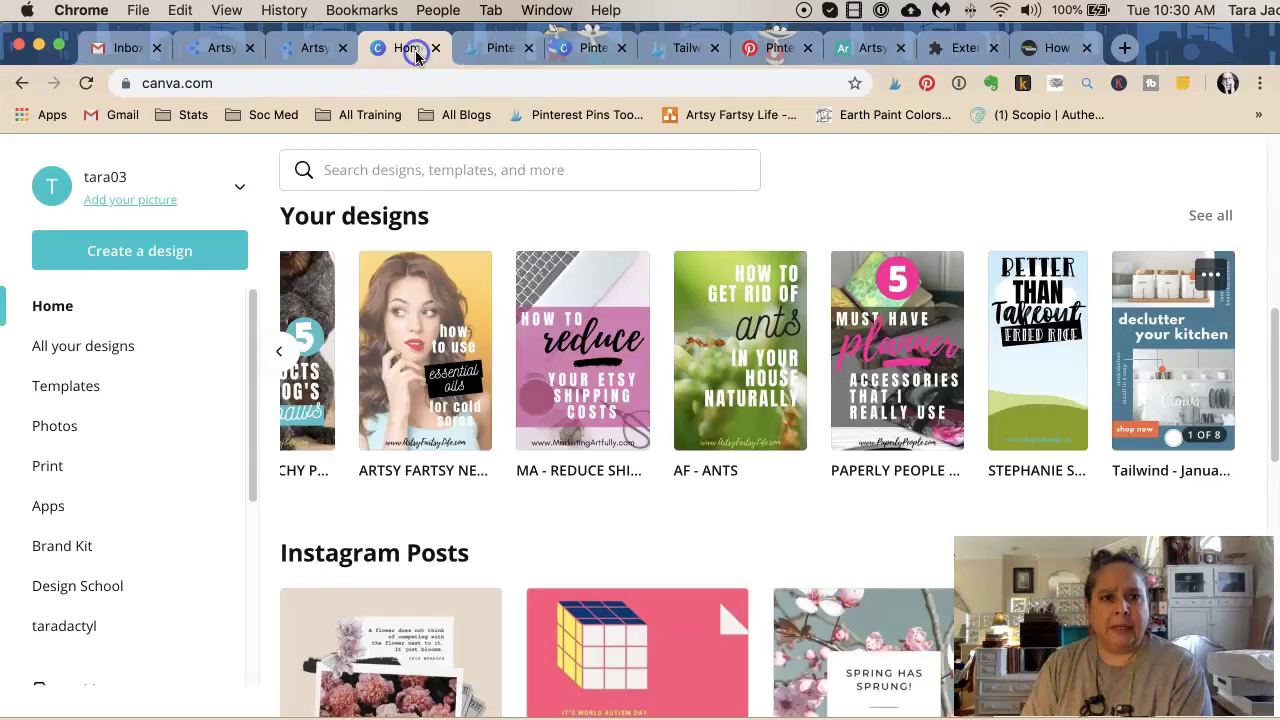
click(433, 48)
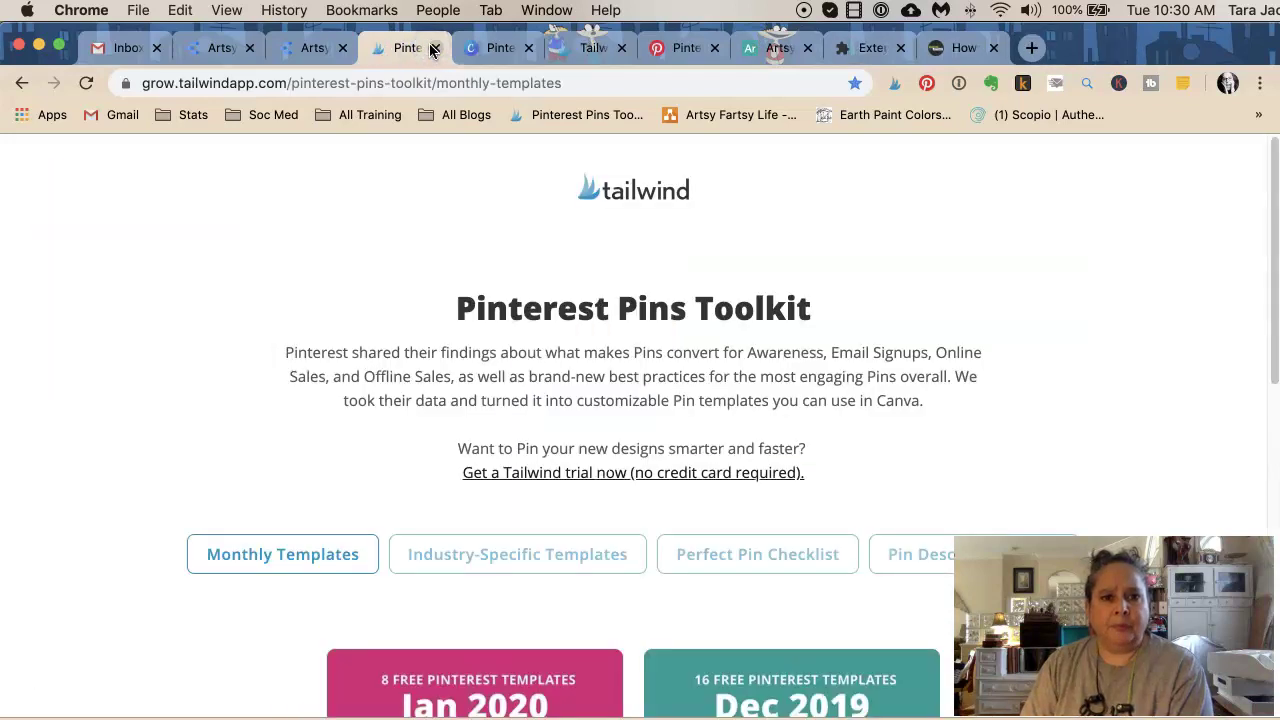
click(495, 50)
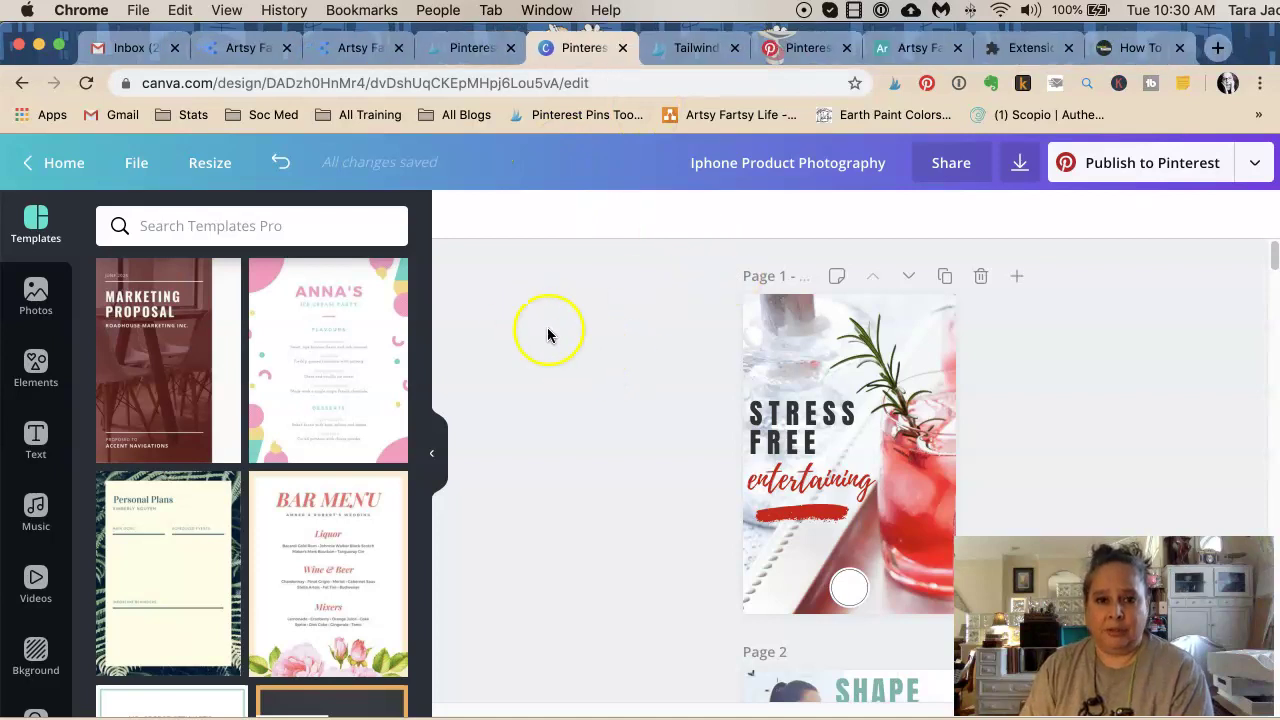
scroll(36, 577, down, 1)
scroll(36, 577, down, 3)
click(36, 520)
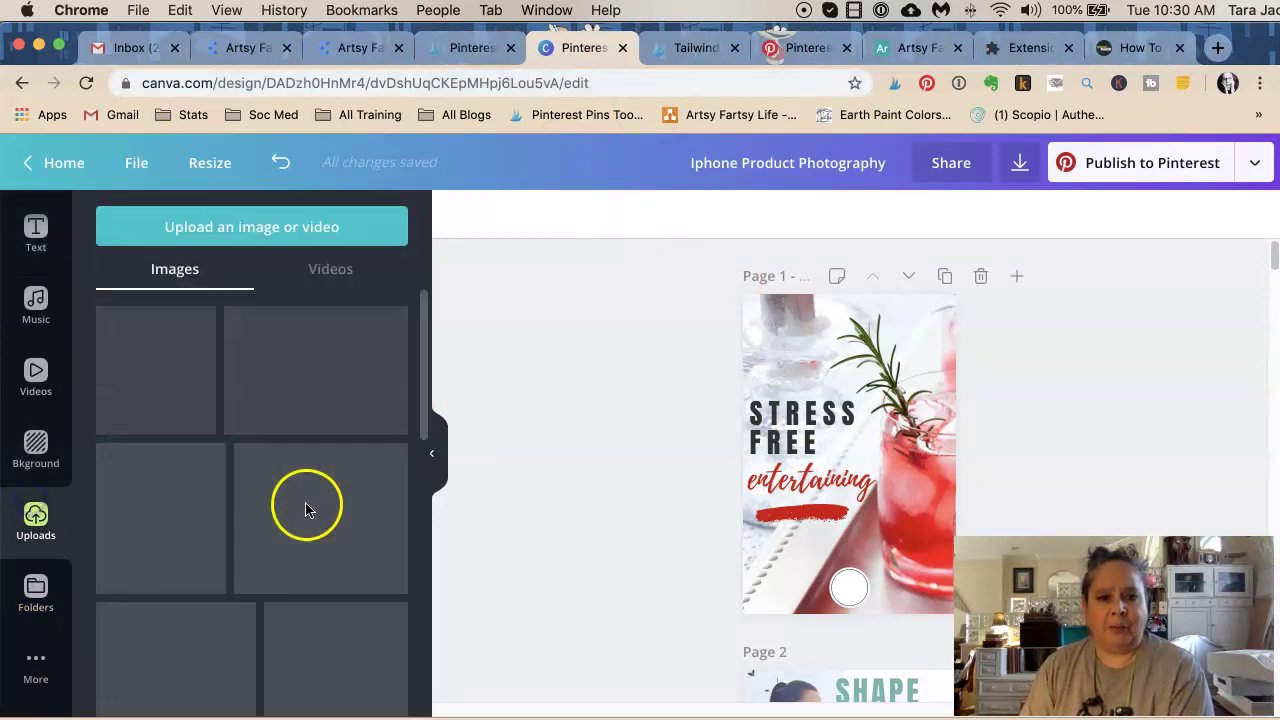
Step: Look through all 16 template pages of the Iphone Product Photography design and return to page 1
scroll(786, 440, down, 10)
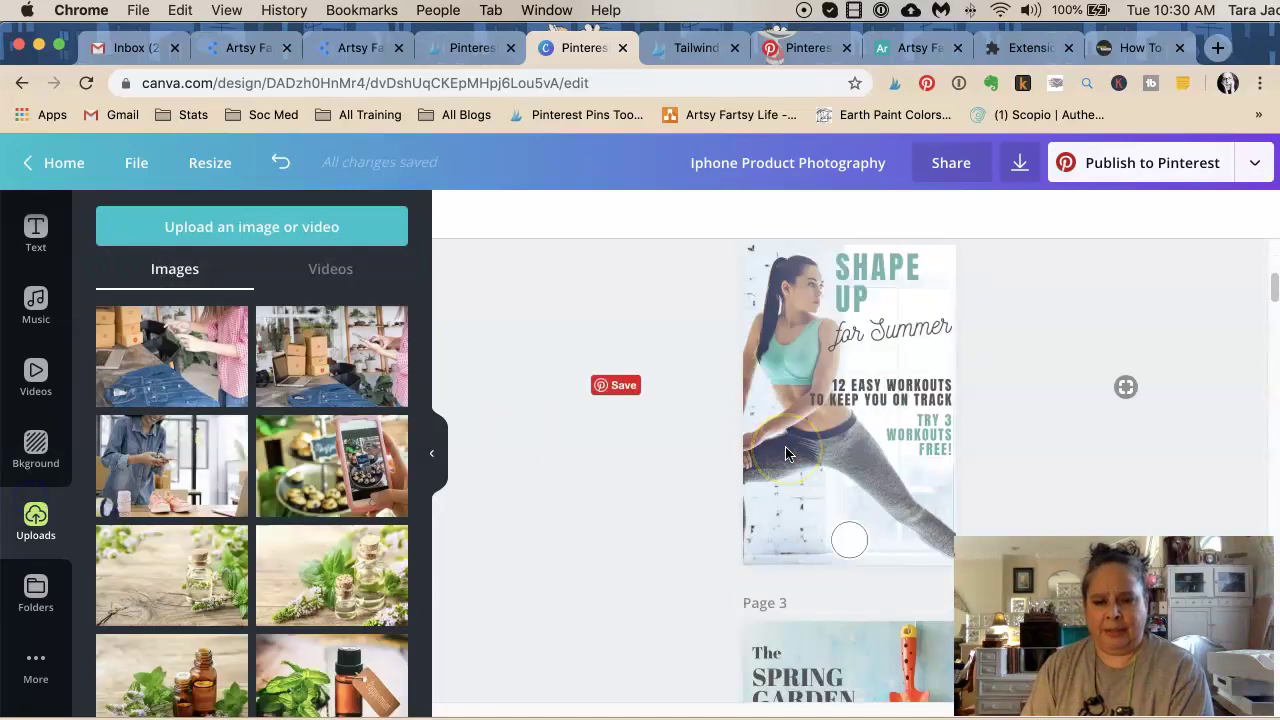
scroll(785, 452, down, 10)
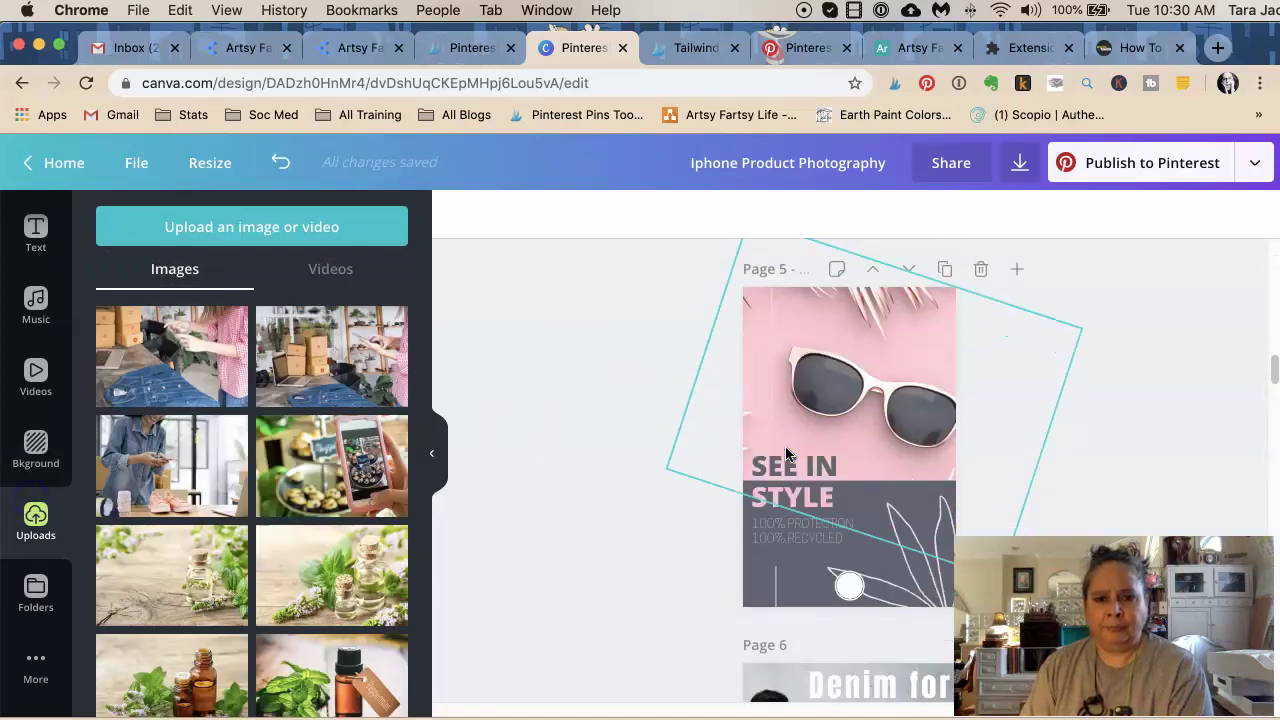
scroll(786, 454, down, 10)
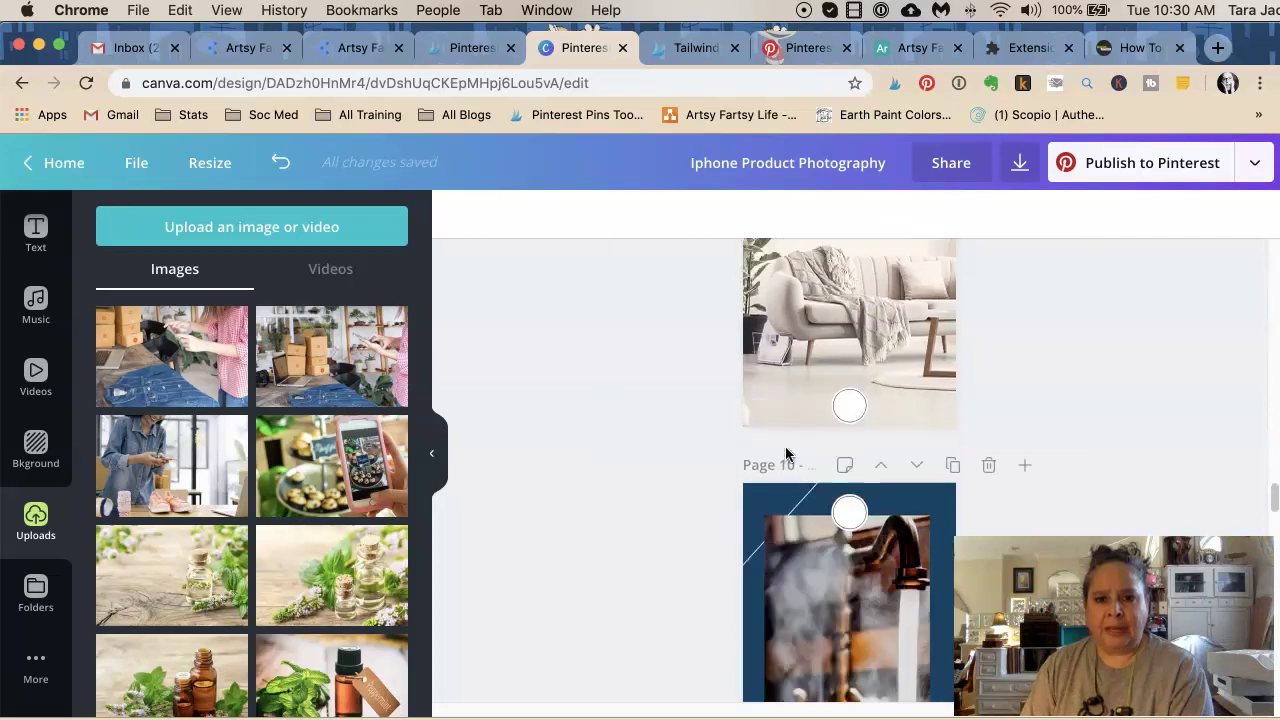
scroll(783, 442, up, 20)
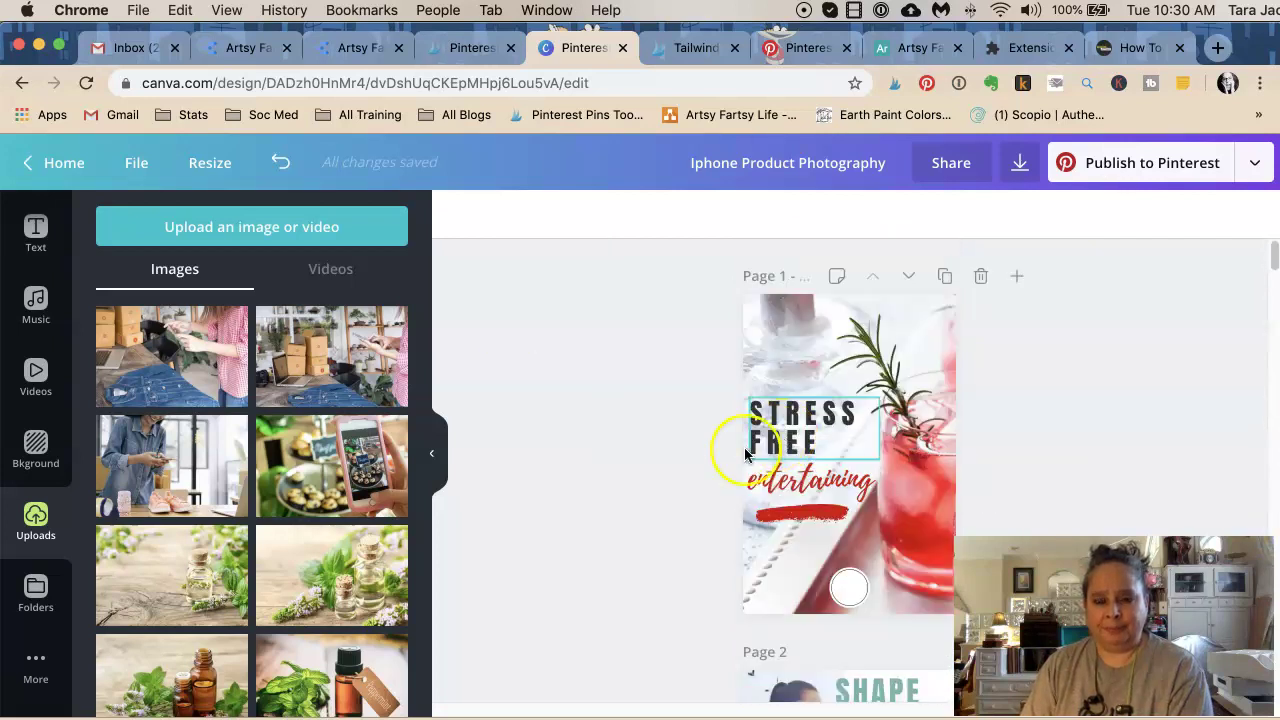
scroll(593, 385, down, 20)
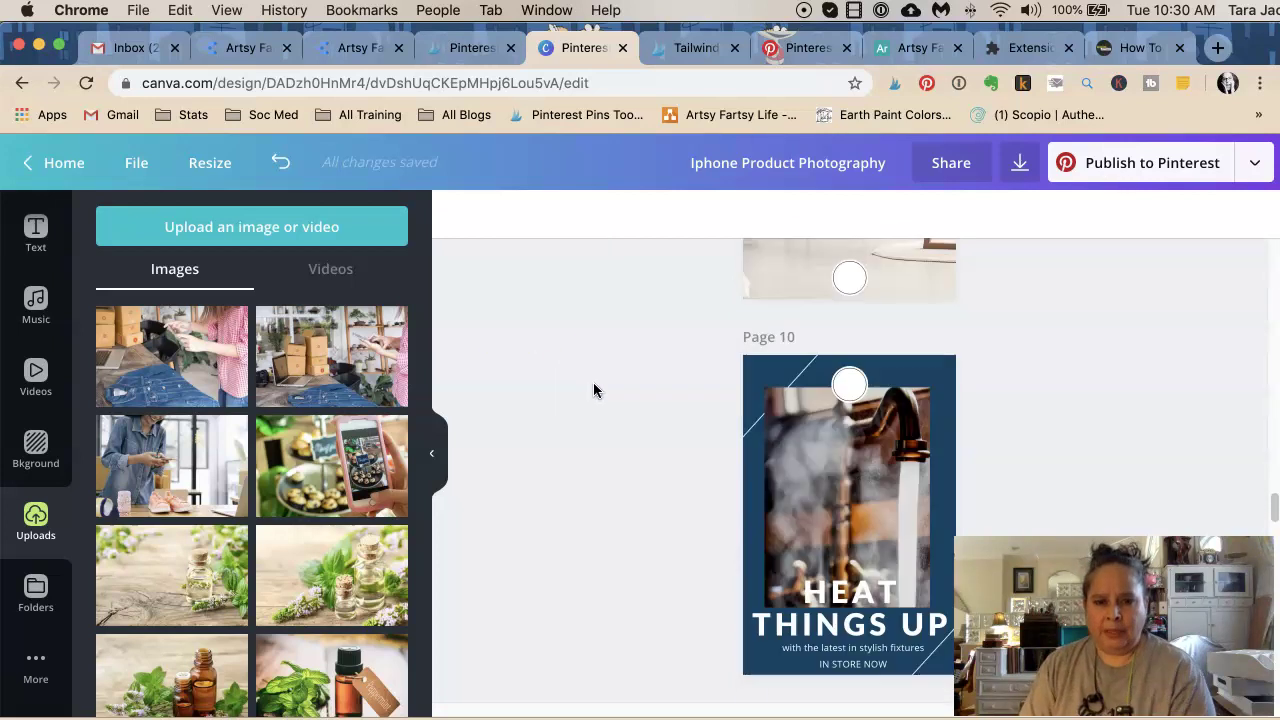
scroll(593, 390, down, 15)
scroll(593, 390, down, 10)
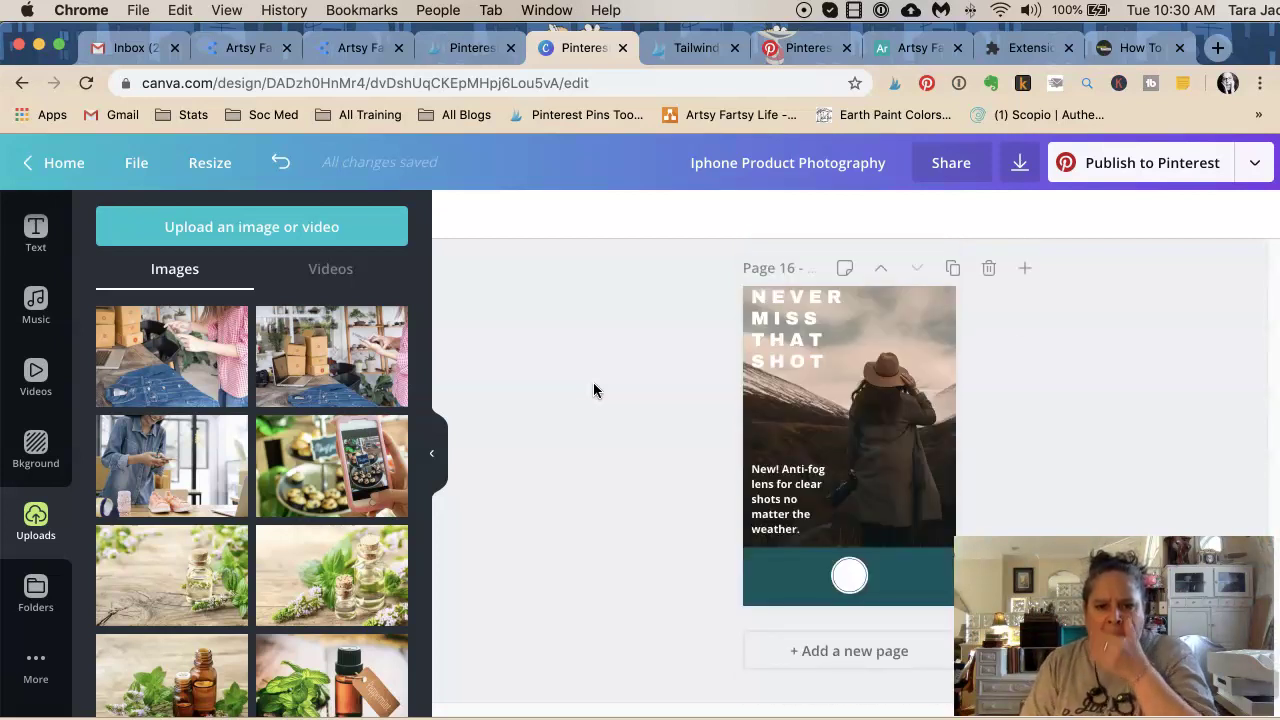
scroll(595, 385, up, 12)
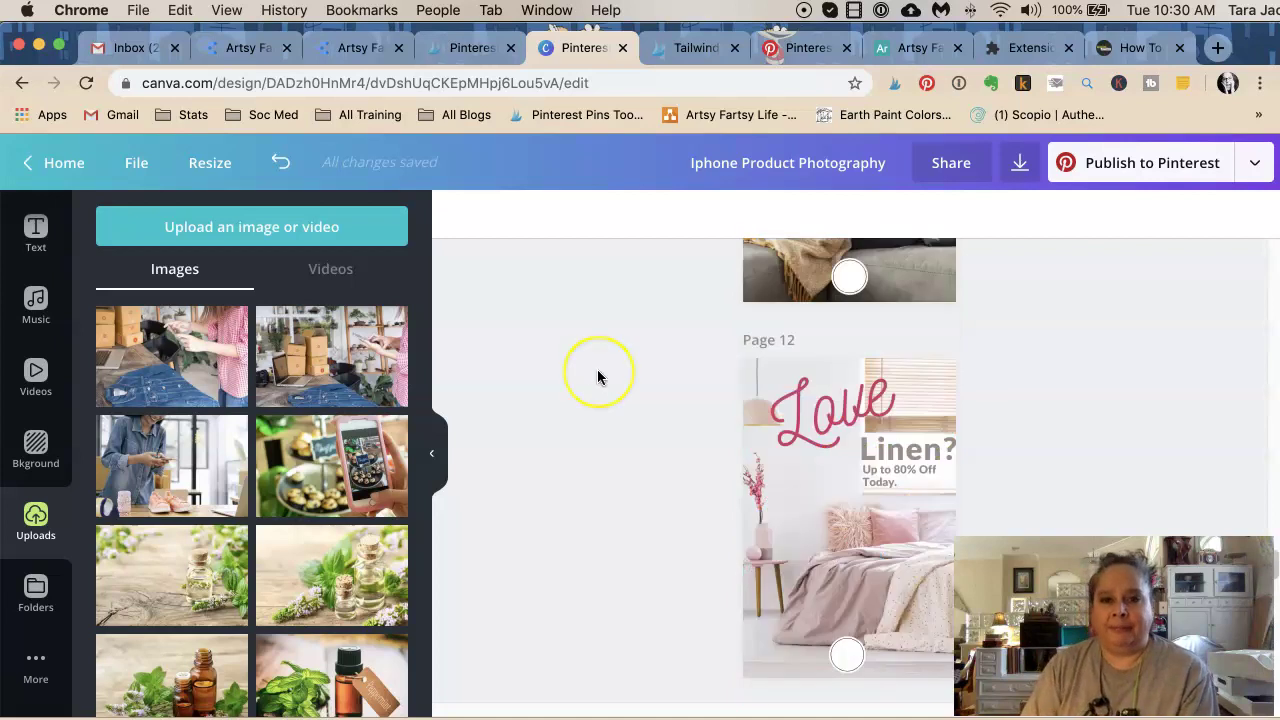
scroll(597, 377, up, 5)
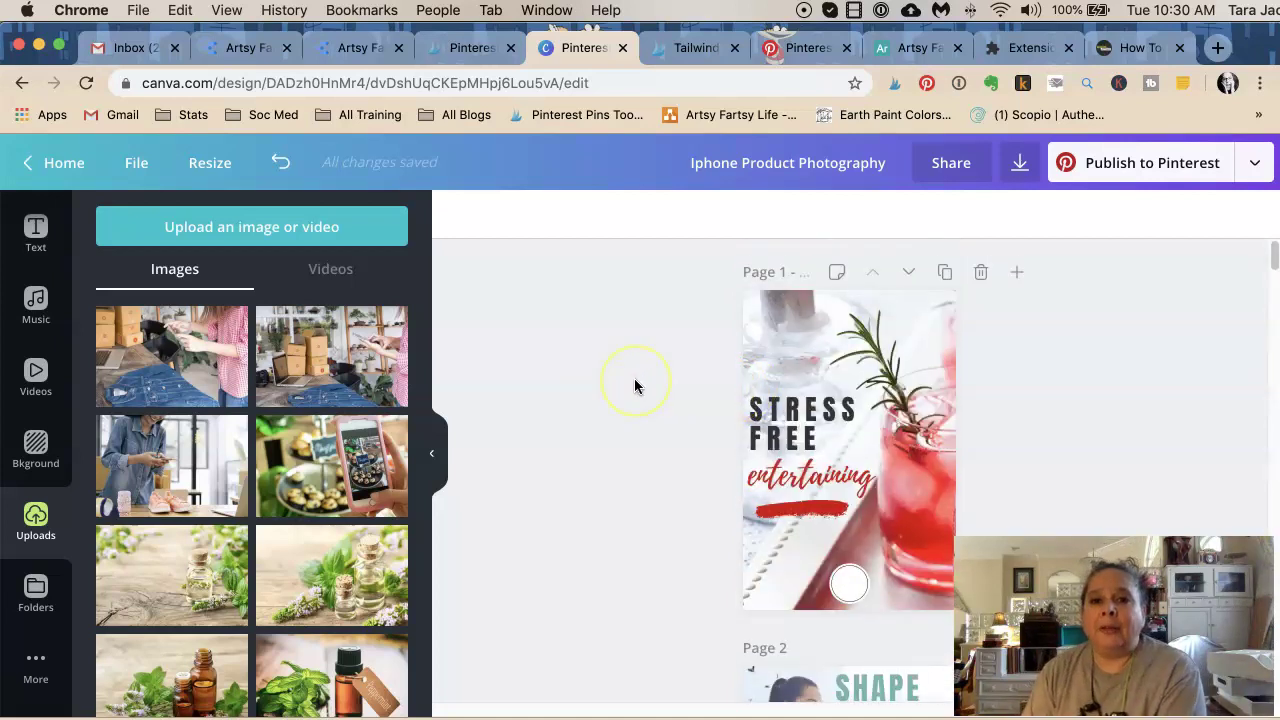
scroll(634, 378, down, 1)
drag(131, 443, 895, 425)
click(900, 422)
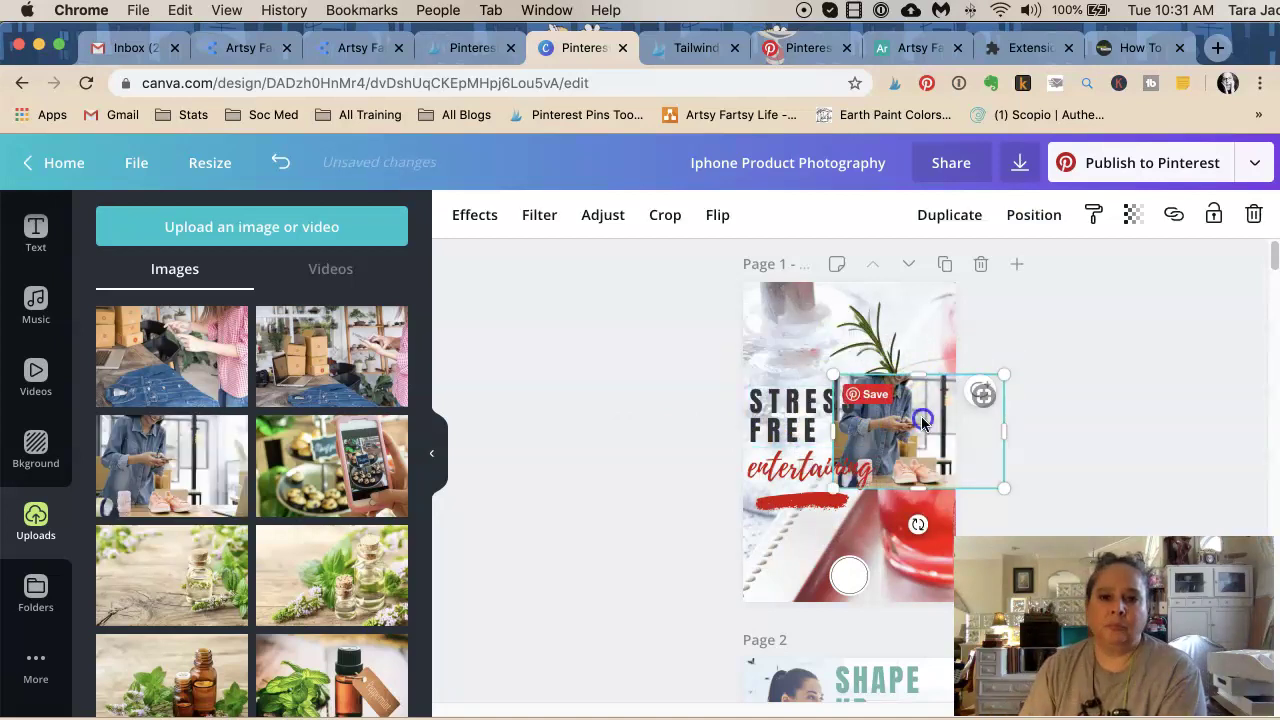
key(Delete)
Step: Replace page 1's background with the photo of the denim-shirted woman and pink sneakers, and delete the white circle placeholder
drag(143, 430, 760, 357)
click(783, 378)
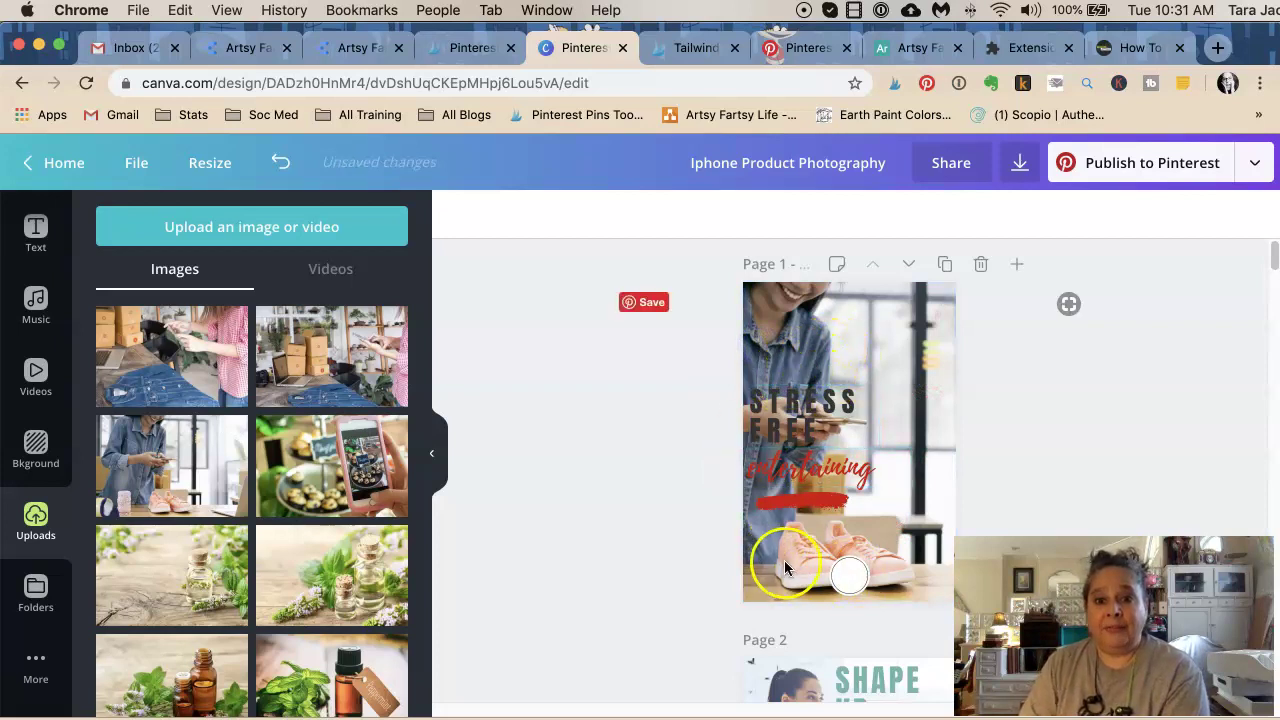
click(851, 573)
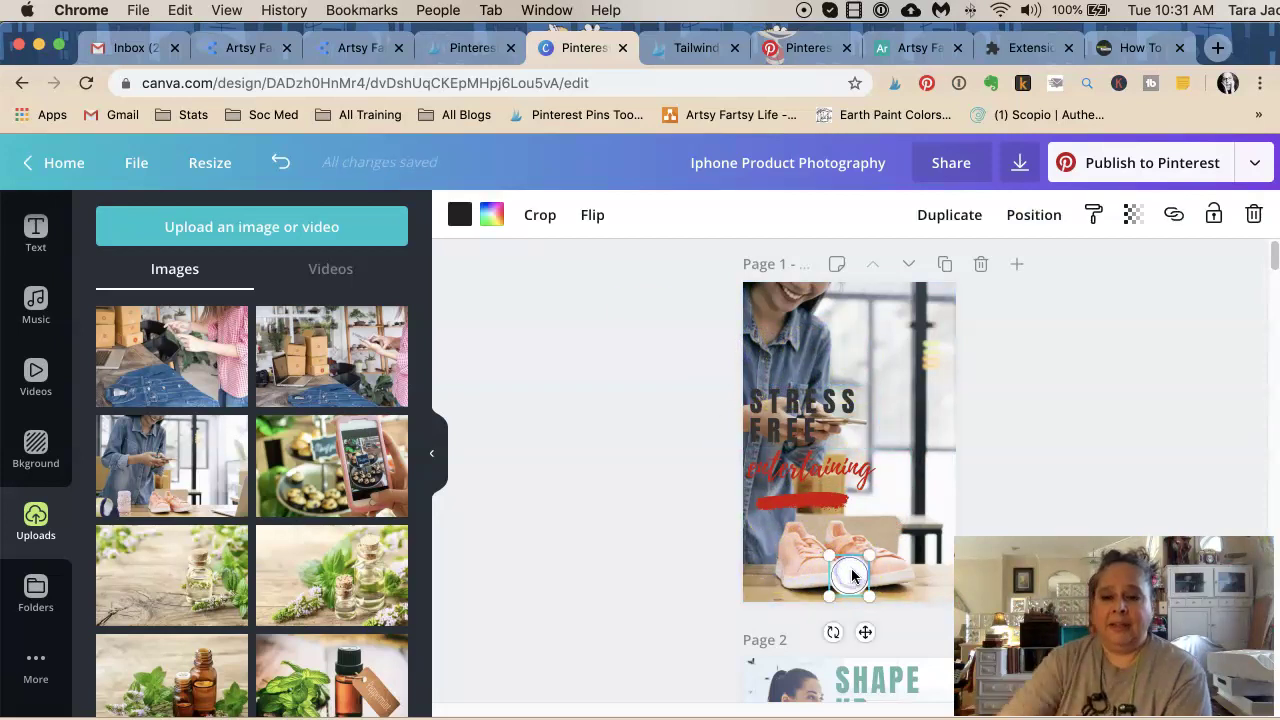
key(Delete)
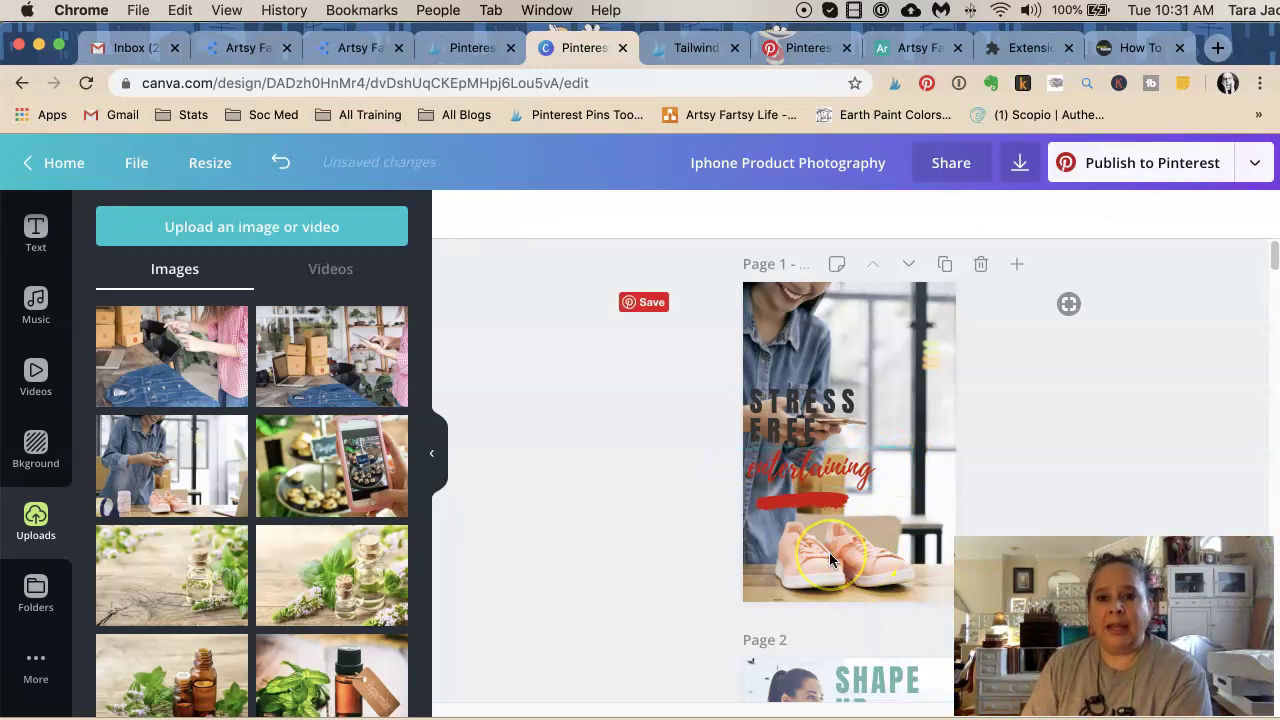
Step: Enlarge page 1's background photo and reposition it within the page so the phone and hands are larger
double_click(829, 552)
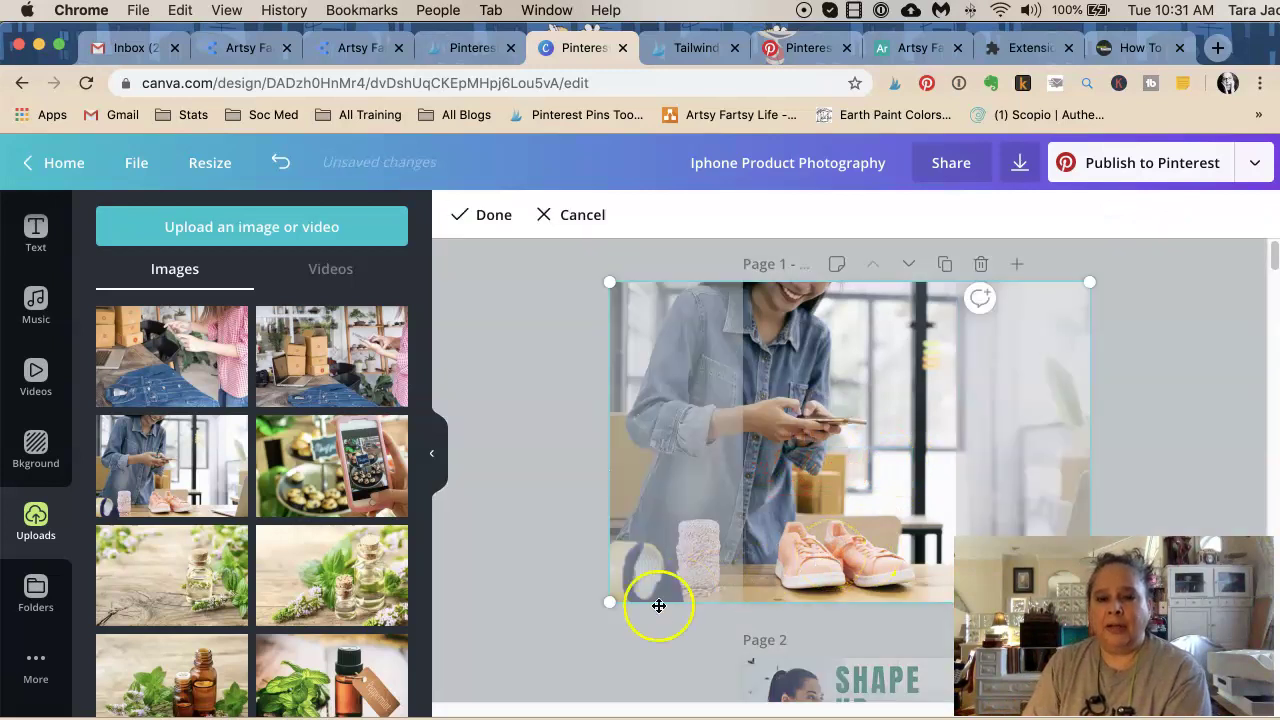
drag(603, 604, 520, 643)
drag(606, 600, 720, 541)
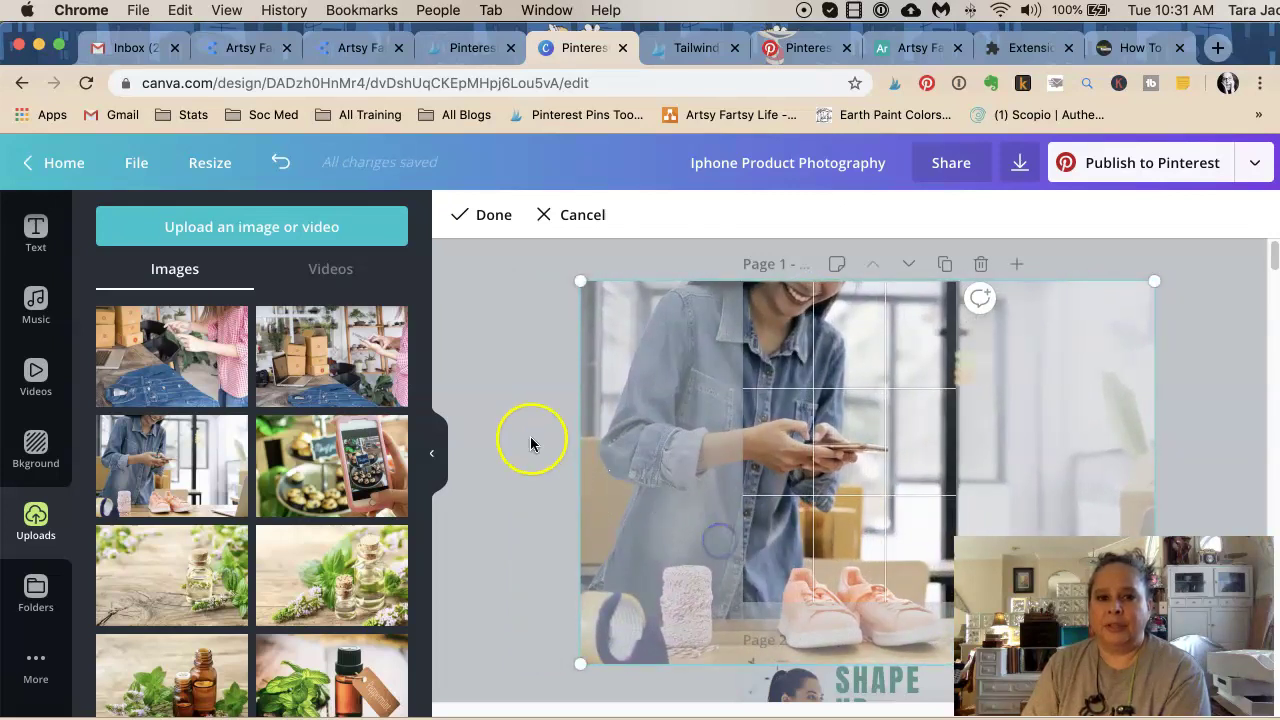
click(530, 438)
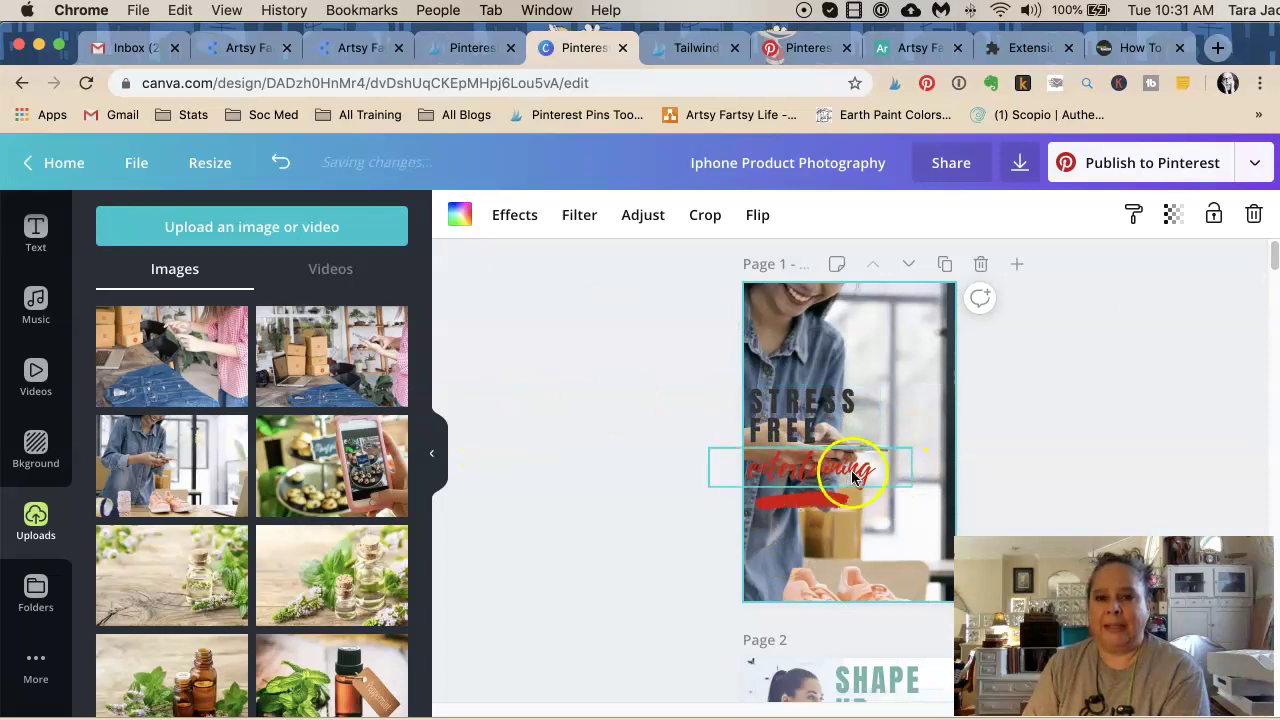
Step: Move page 1's "STRESS FREE" heading, "entertaining" script text and red brush stroke up and to the right, above the phone
drag(836, 402, 887, 345)
drag(821, 474, 886, 411)
drag(810, 506, 893, 454)
click(676, 467)
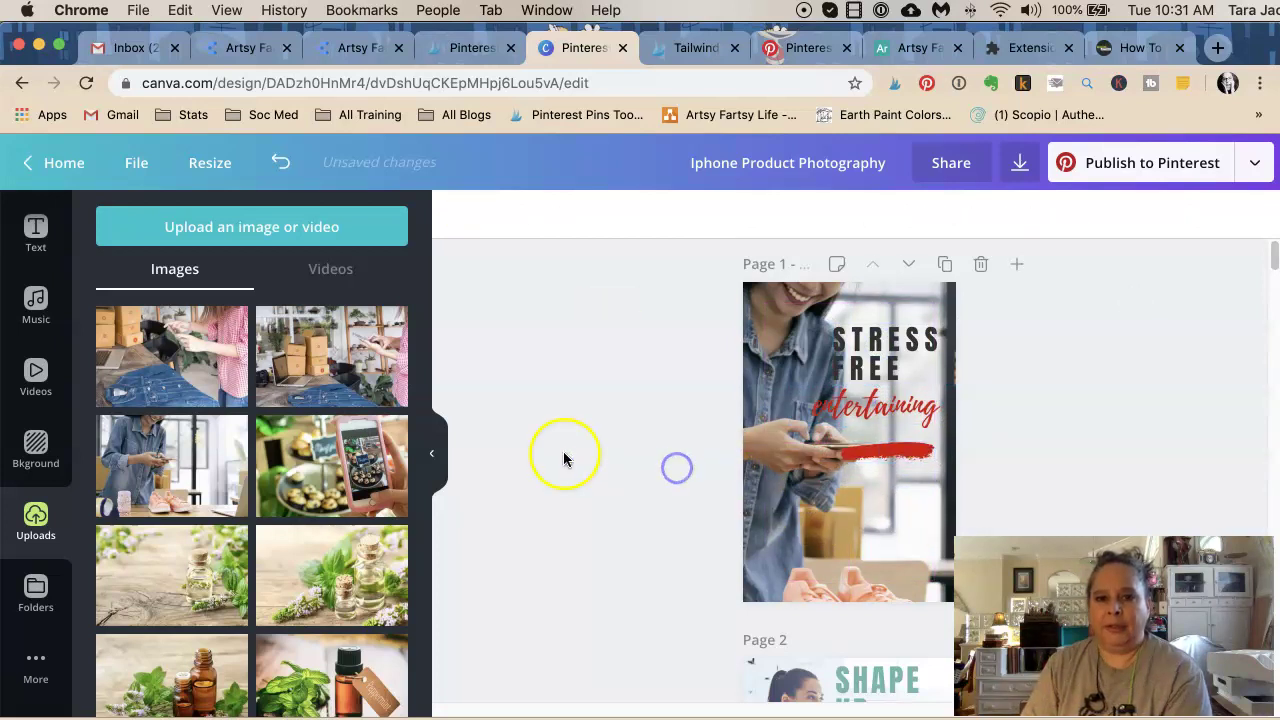
Step: Delete the white circle placeholder from the "Shape Up for Summer" pin on page 2
scroll(564, 456, down, 5)
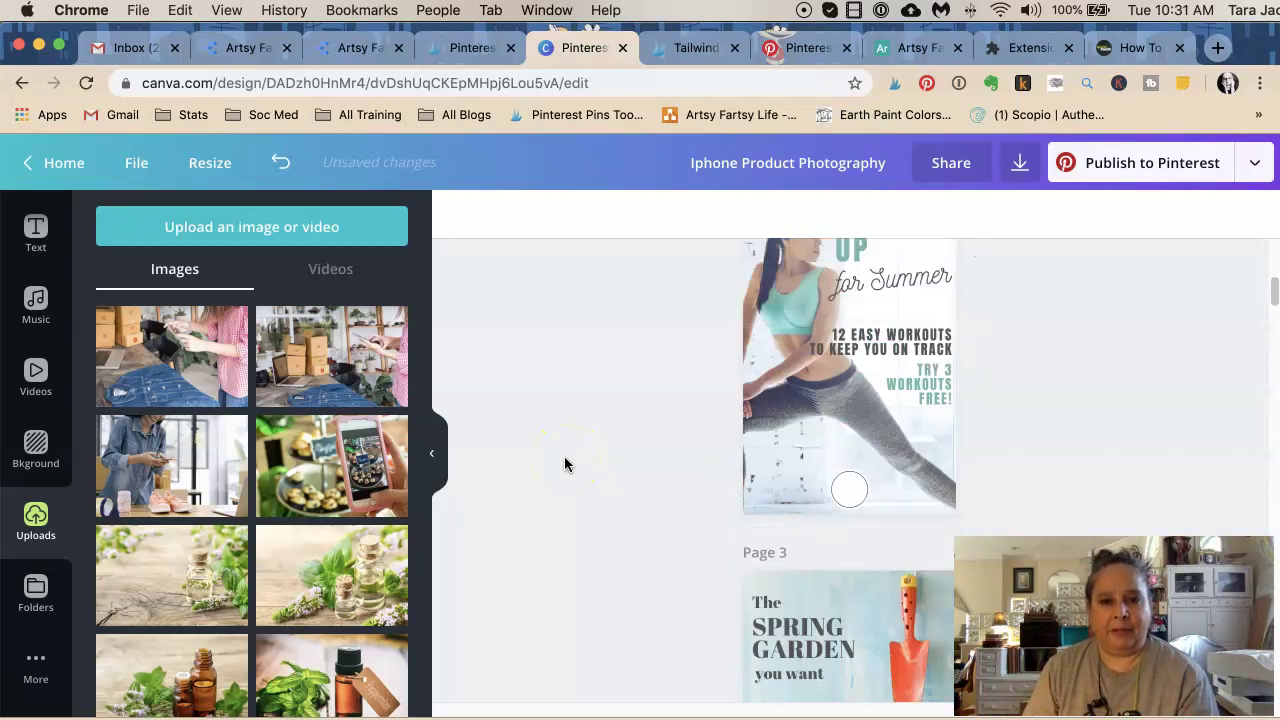
click(849, 489)
key(Delete)
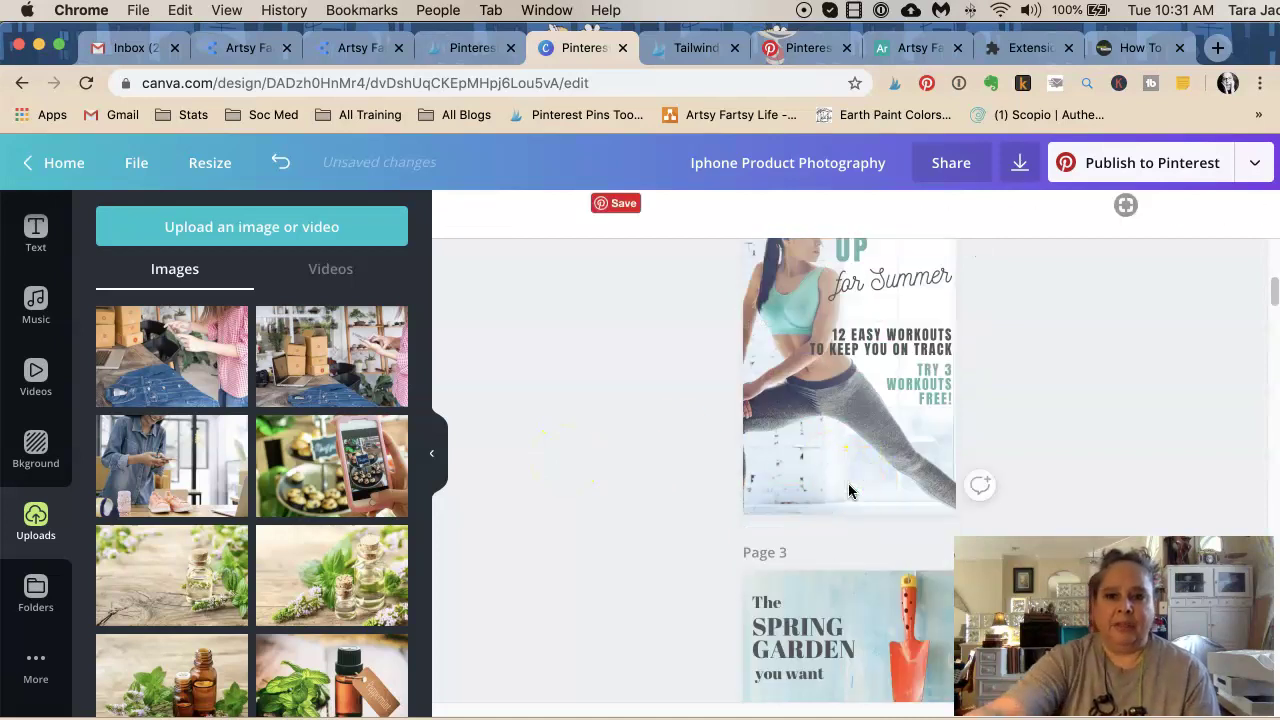
scroll(845, 501, up, 3)
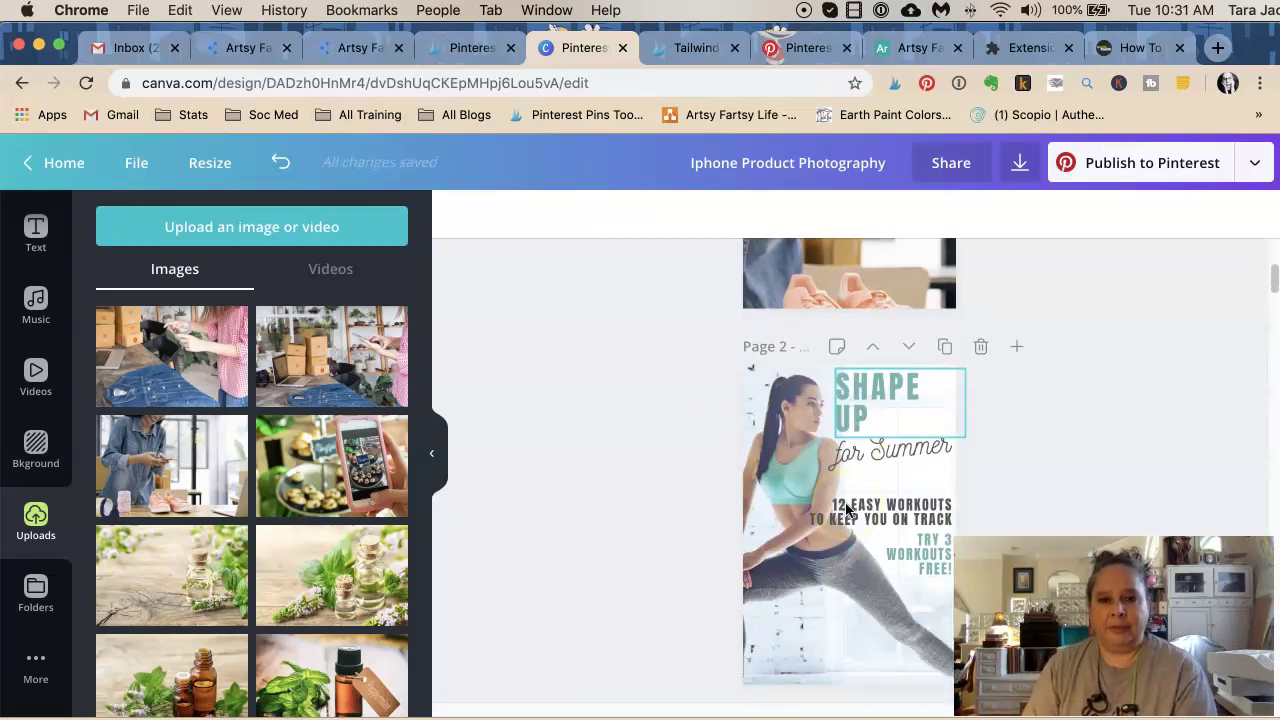
scroll(845, 510, down, 2)
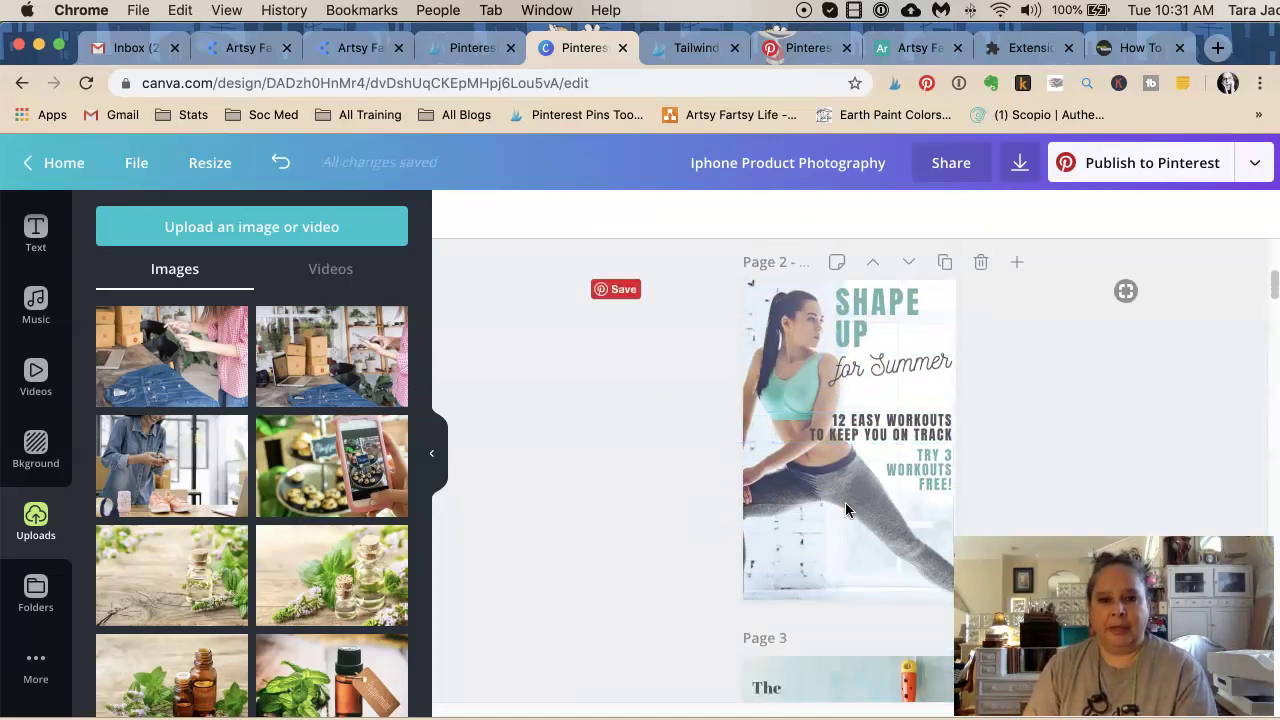
click(170, 344)
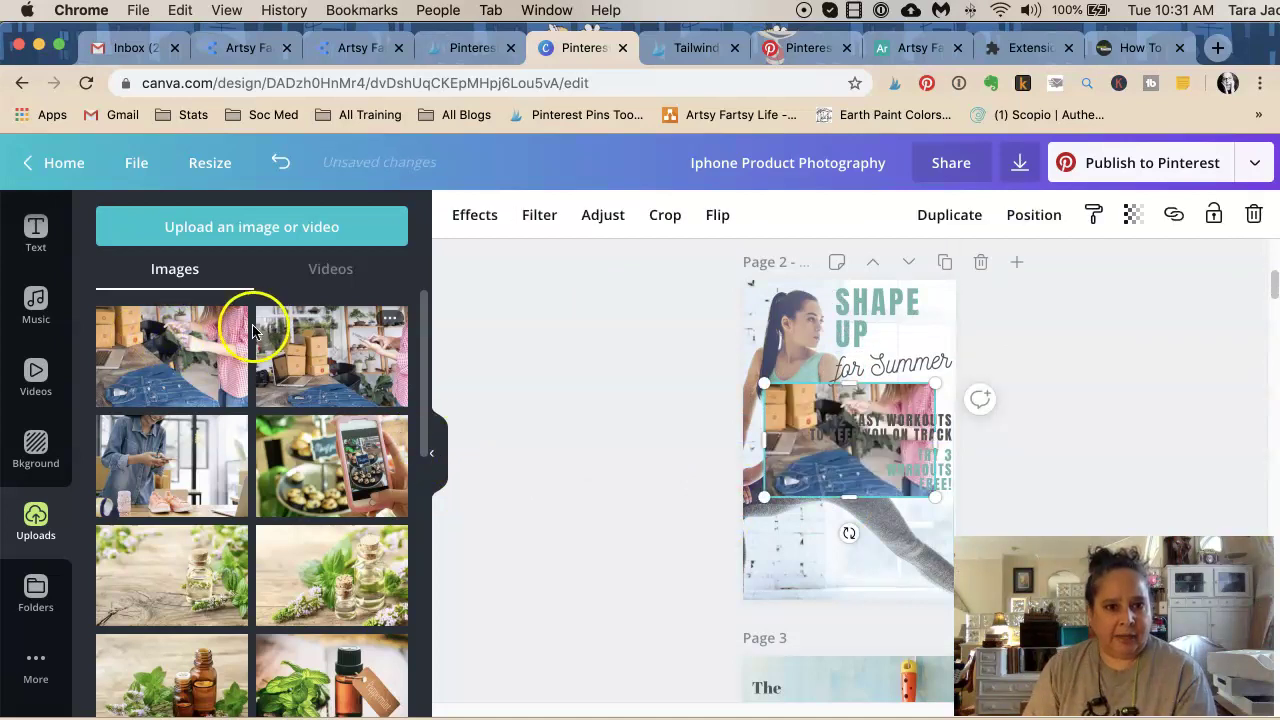
click(791, 404)
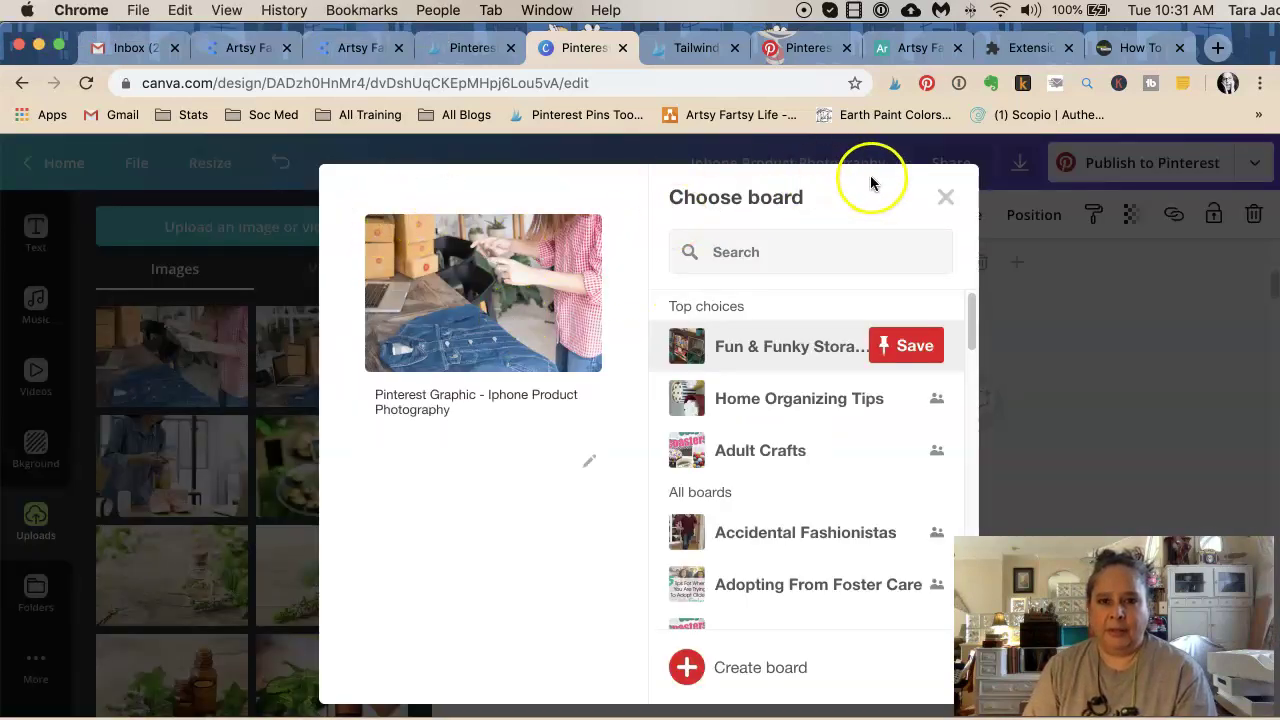
click(945, 197)
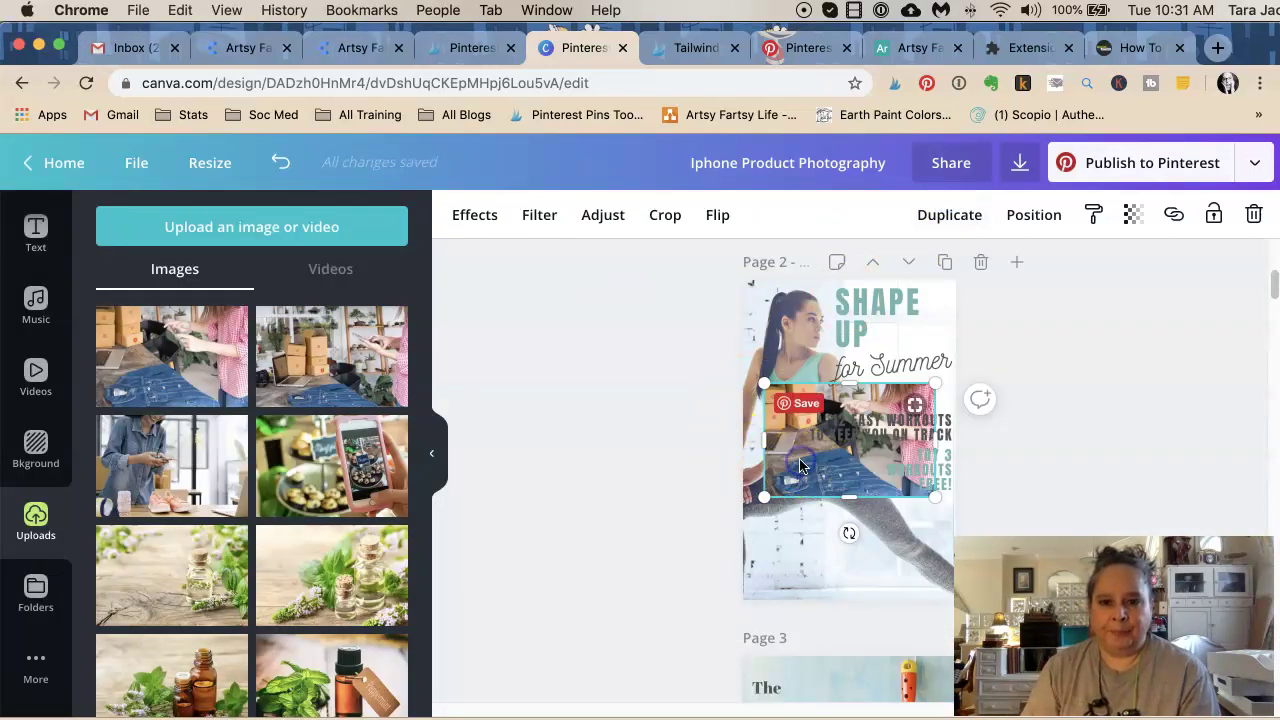
key(Delete)
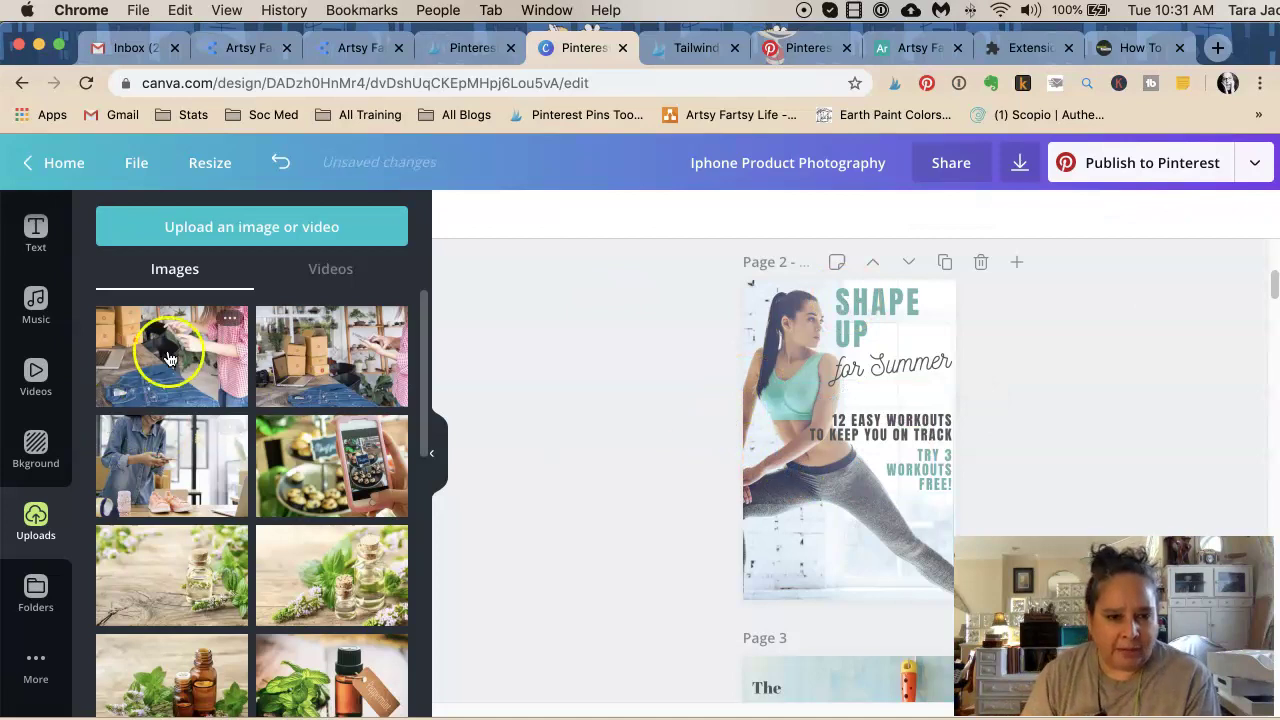
Step: Replace page 2's background with the close-up photo of jeans and seller's hands, and shift it left within the page
drag(178, 352, 768, 390)
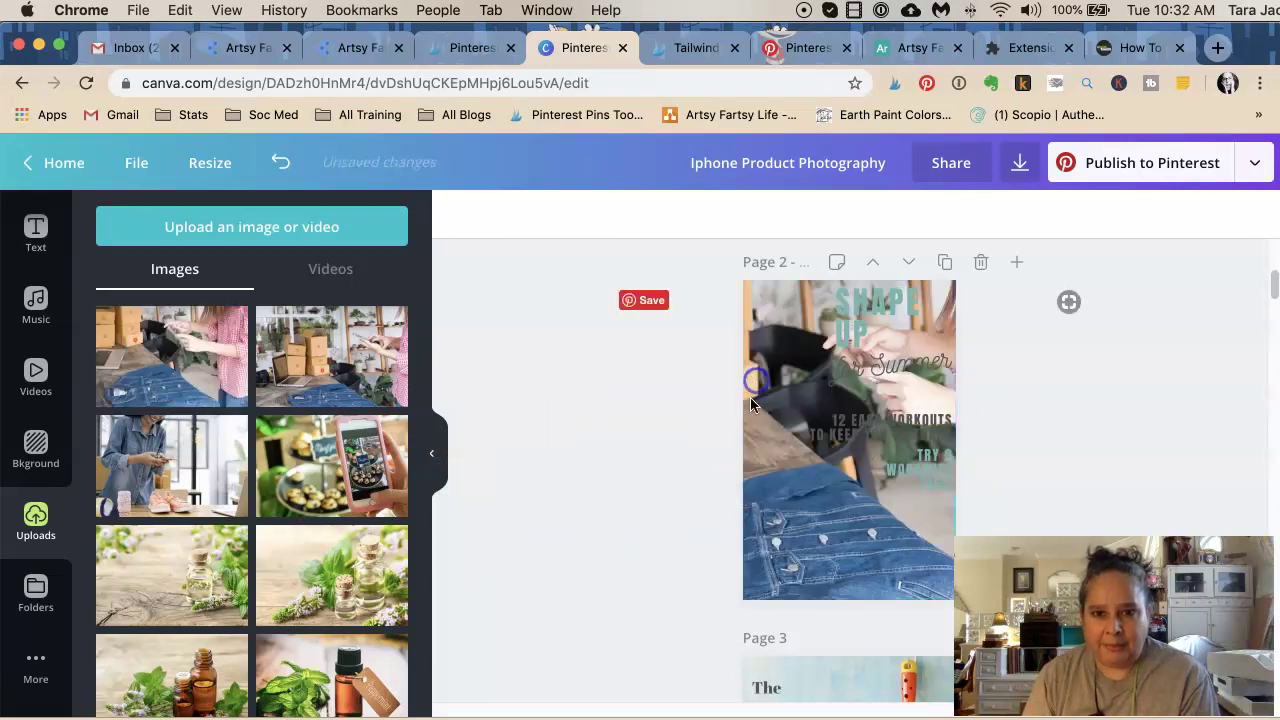
double_click(794, 467)
drag(846, 466, 796, 457)
click(533, 401)
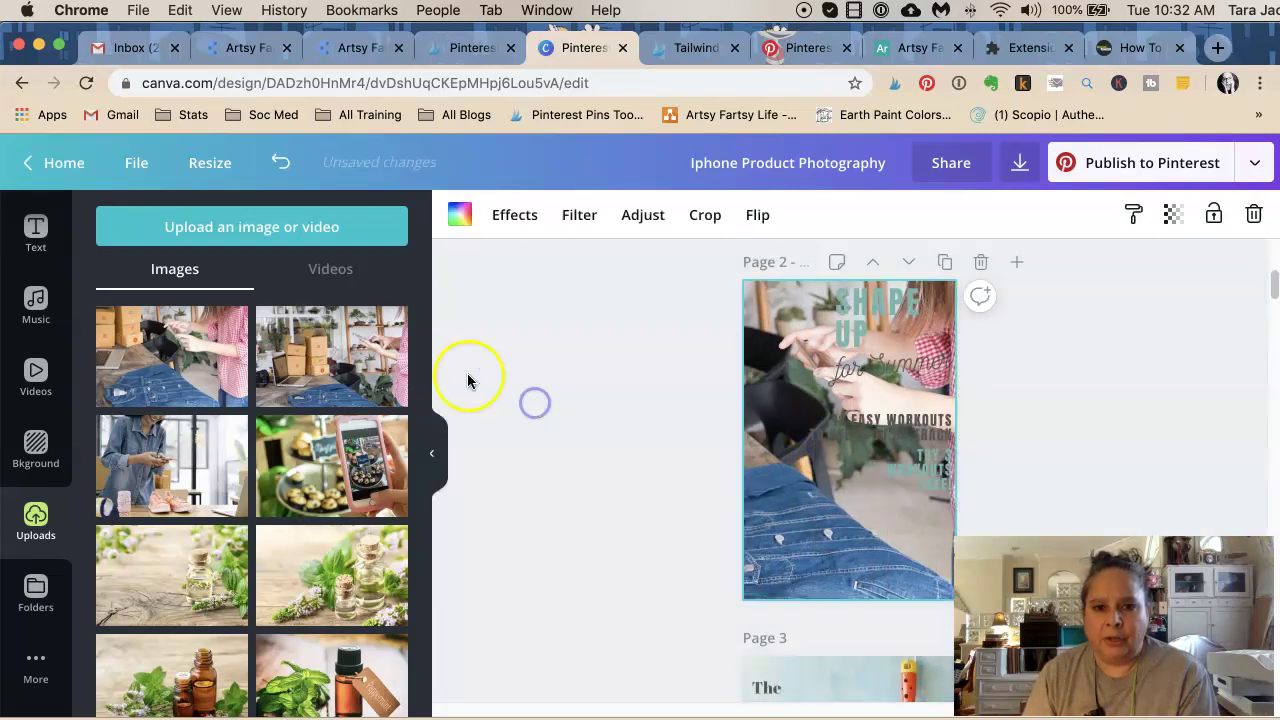
Step: Rearrange page 2's text: "for Summer" at the top, "SHAPE UP" lower left beside "TRY 3 WORKOUTS FREE!", and the "12 EASY WORKOUTS" text below them
drag(895, 296, 814, 446)
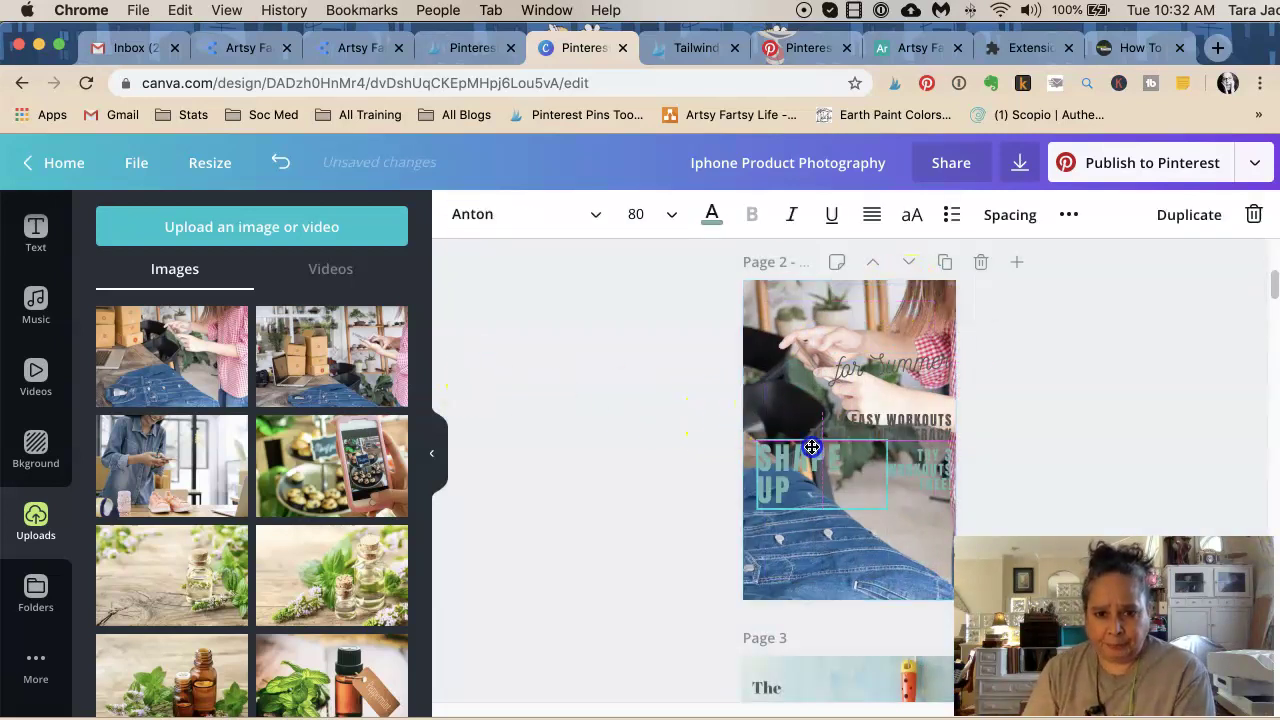
drag(915, 415, 898, 534)
drag(934, 477, 894, 486)
drag(886, 368, 820, 306)
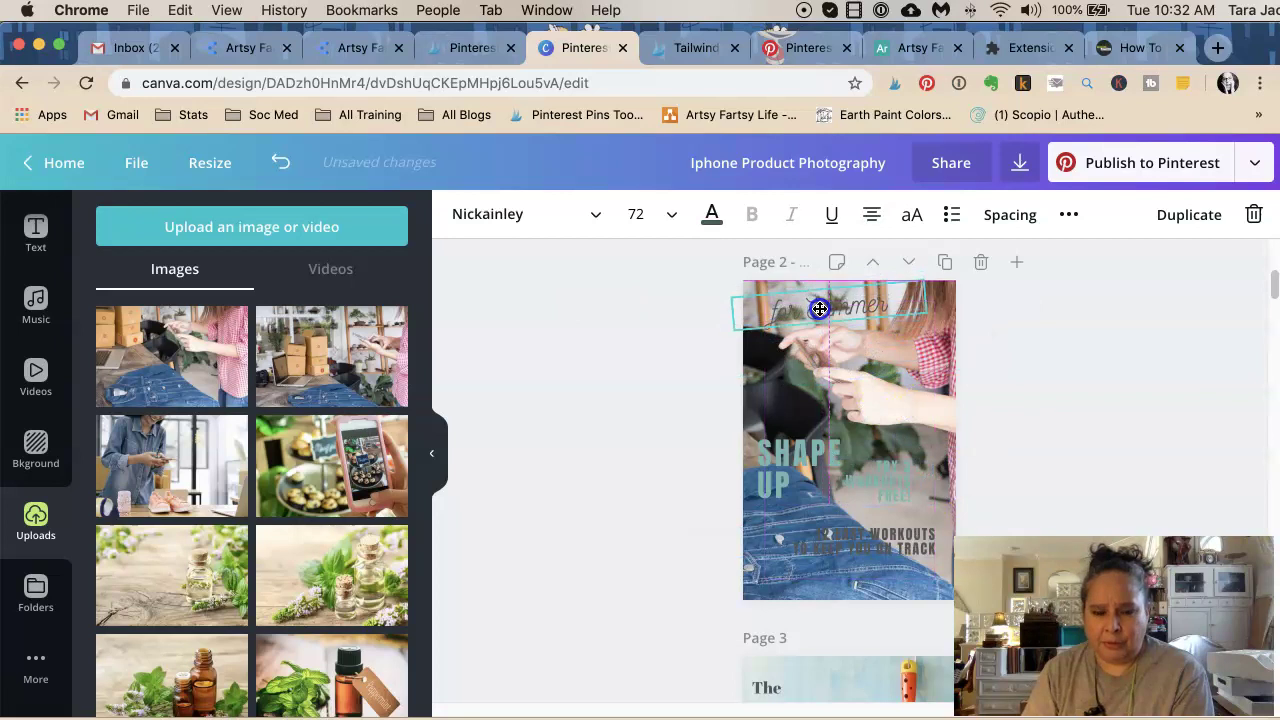
click(668, 376)
scroll(577, 485, down, 5)
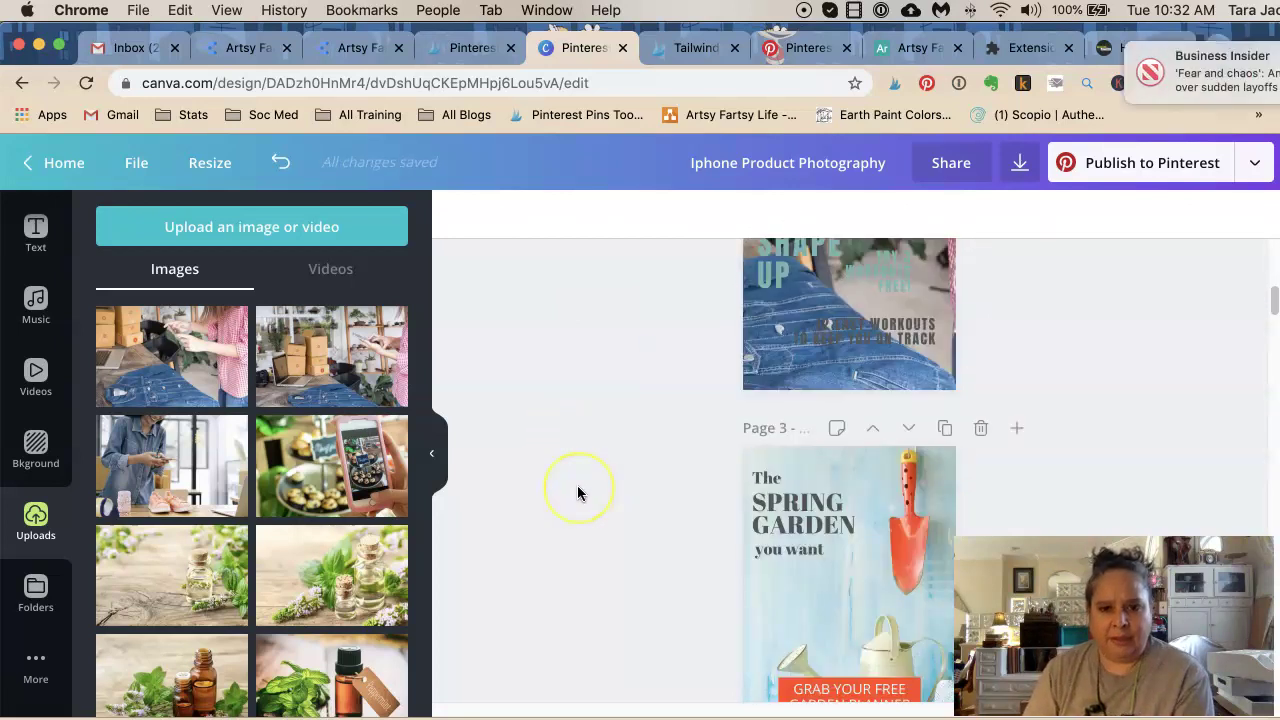
scroll(577, 493, down, 2)
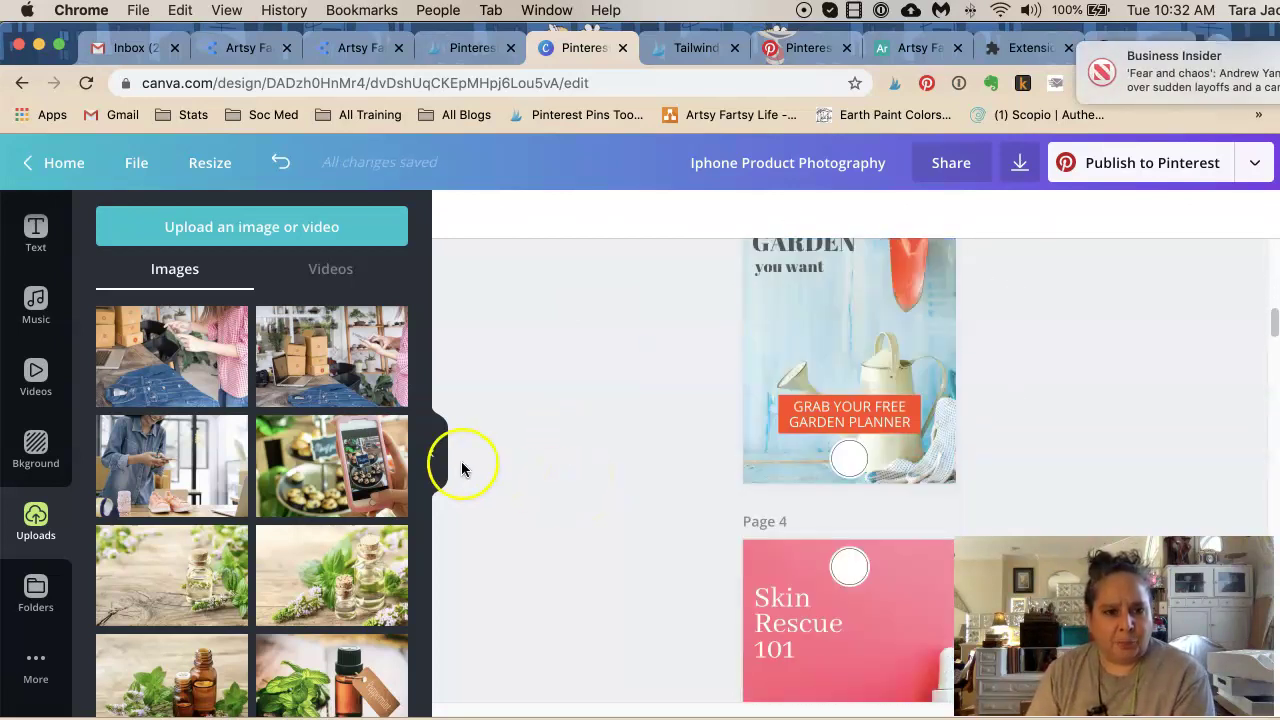
Step: Delete the white circle placeholder from the "Spring Garden" pin on page 3
scroll(554, 463, up, 3)
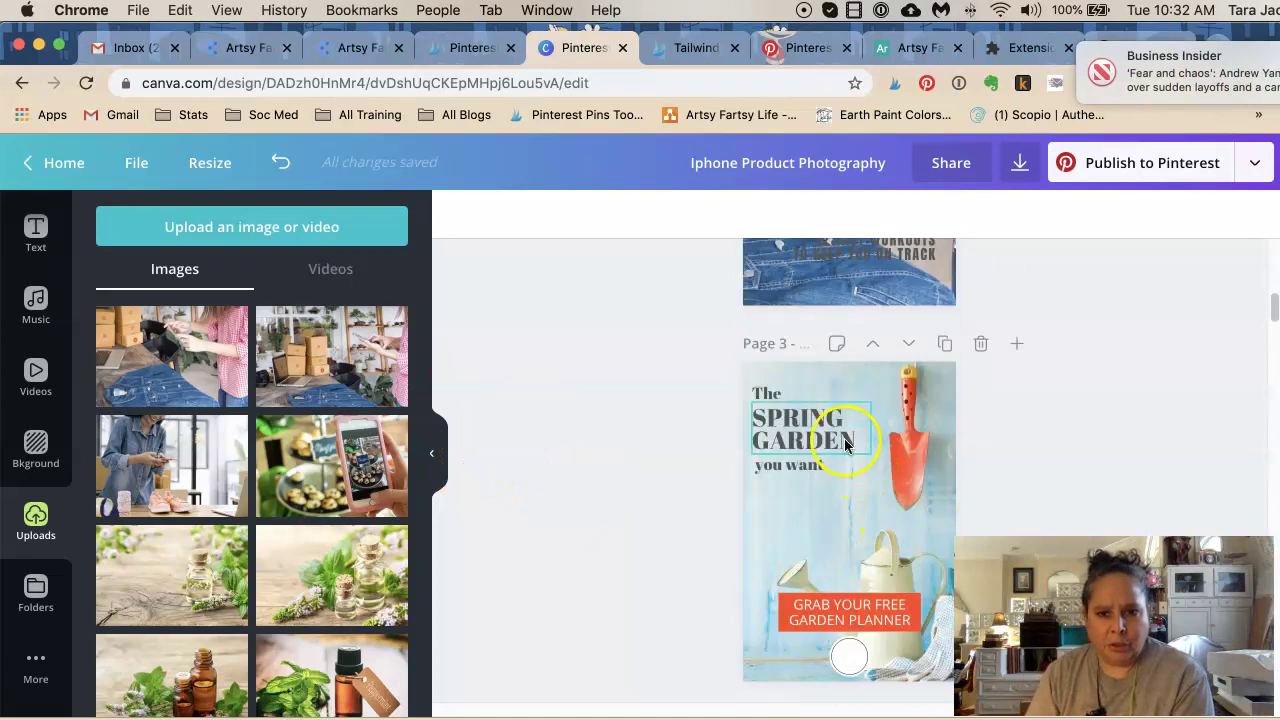
click(840, 604)
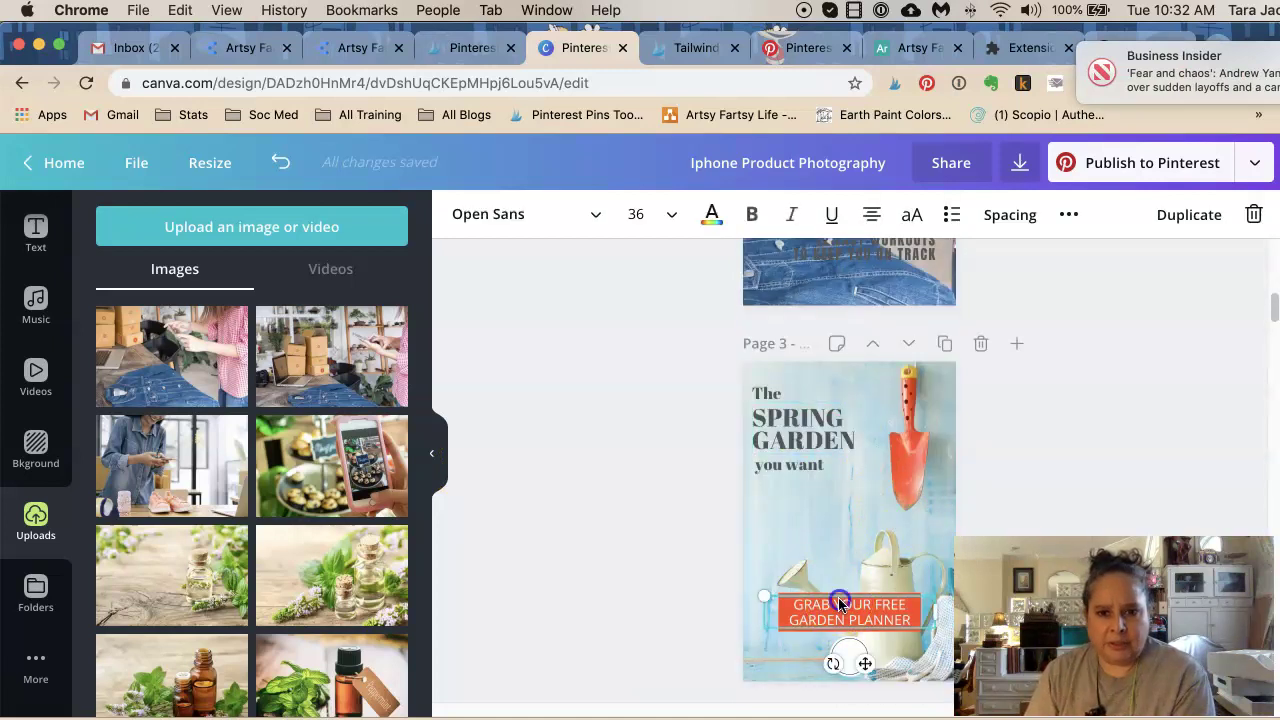
click(858, 660)
click(948, 197)
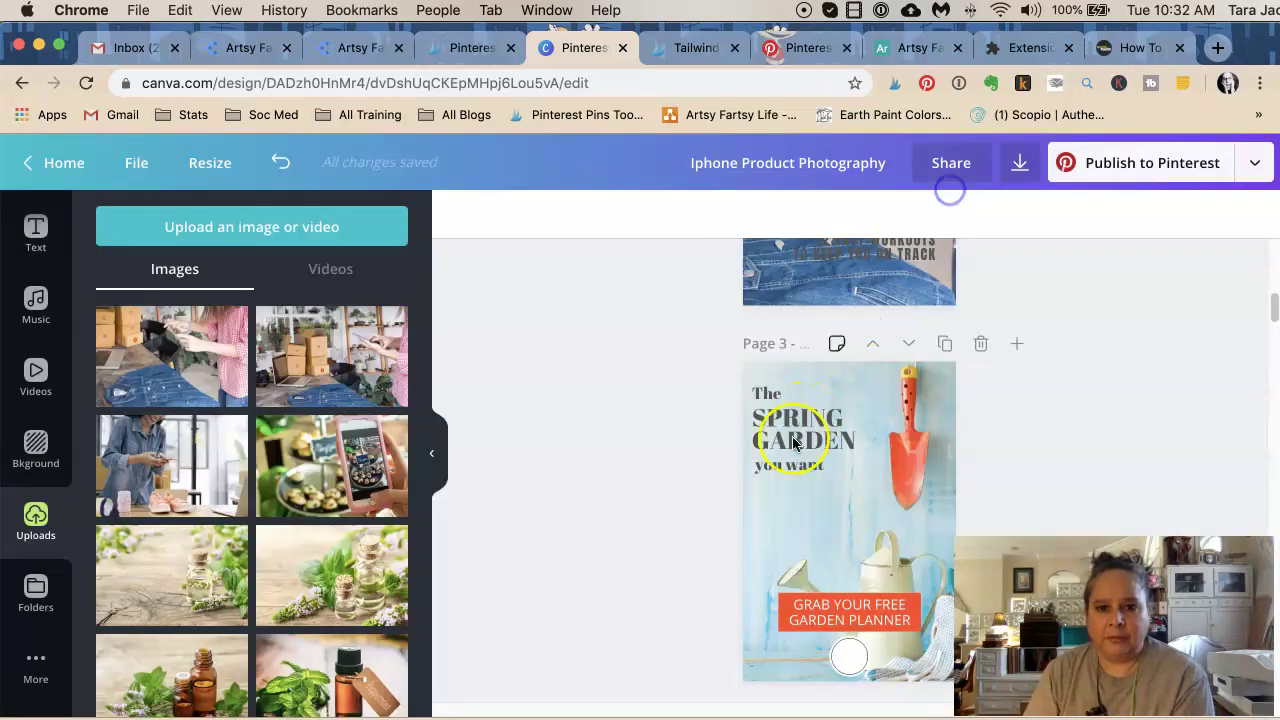
click(840, 656)
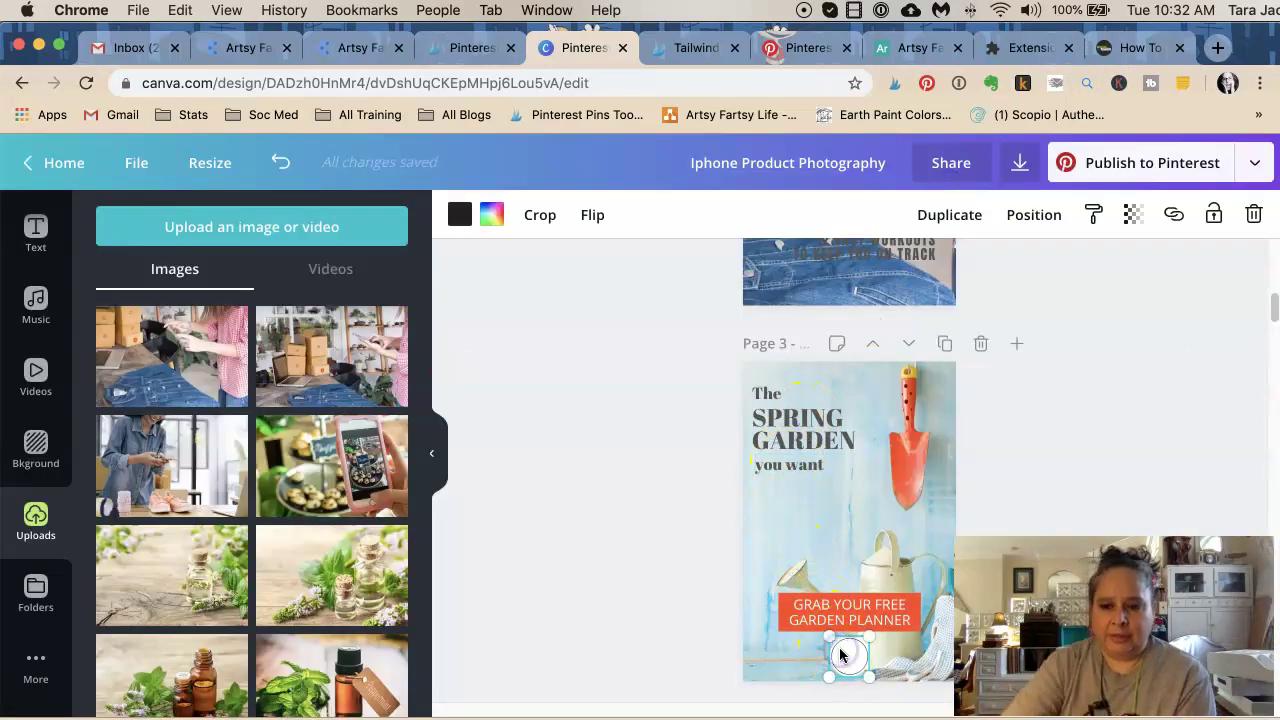
key(Delete)
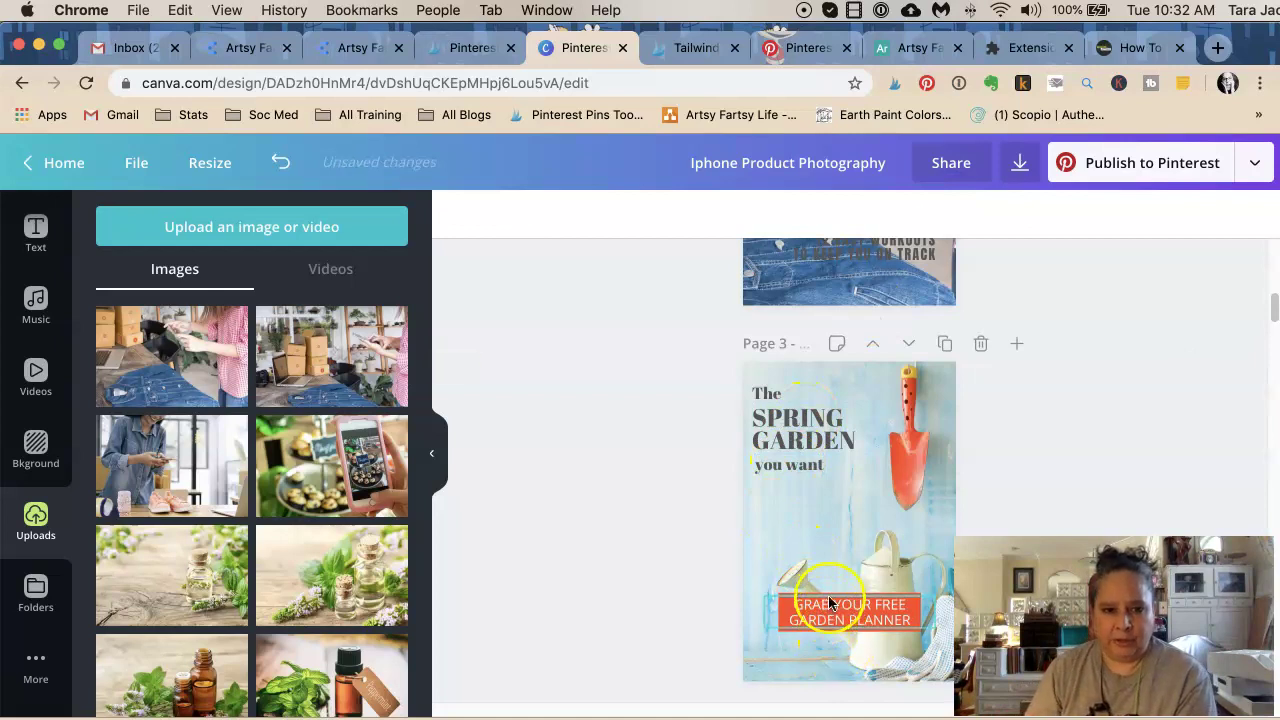
Step: Try the photo of a phone shooting muffins as page 3's background, shift it within the page, and remove it
drag(360, 465, 775, 472)
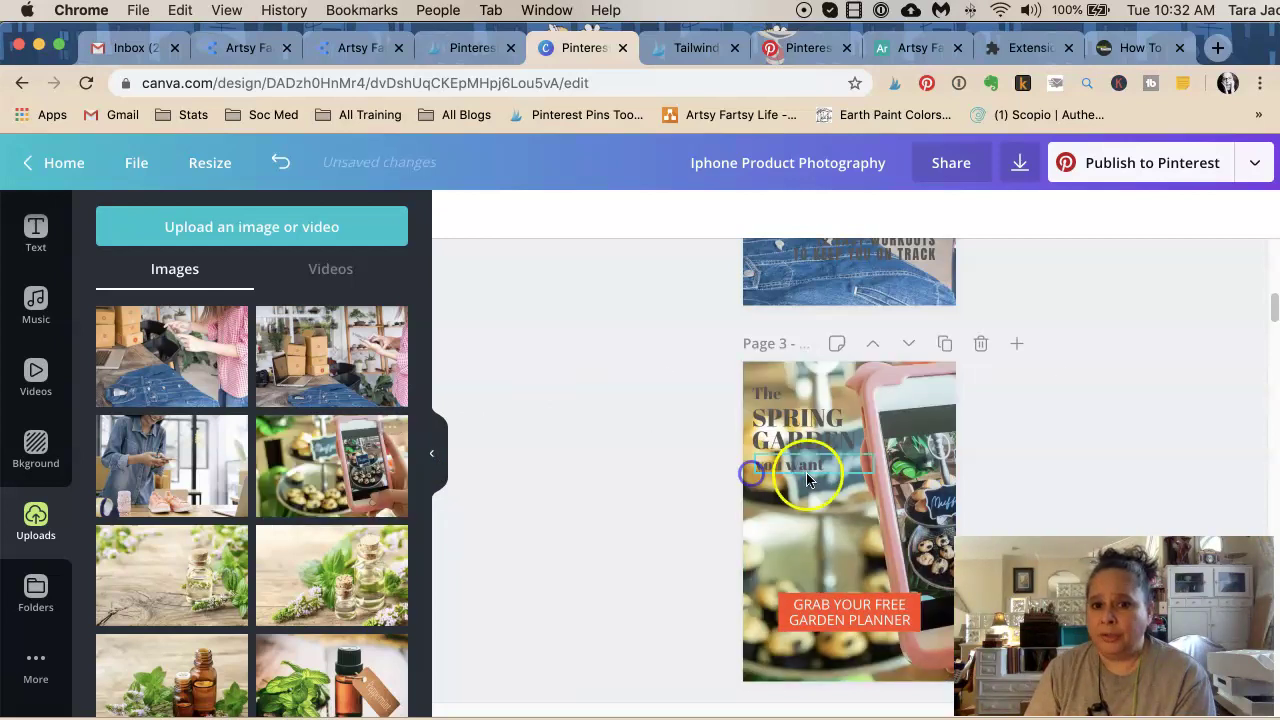
double_click(852, 495)
drag(896, 497, 851, 490)
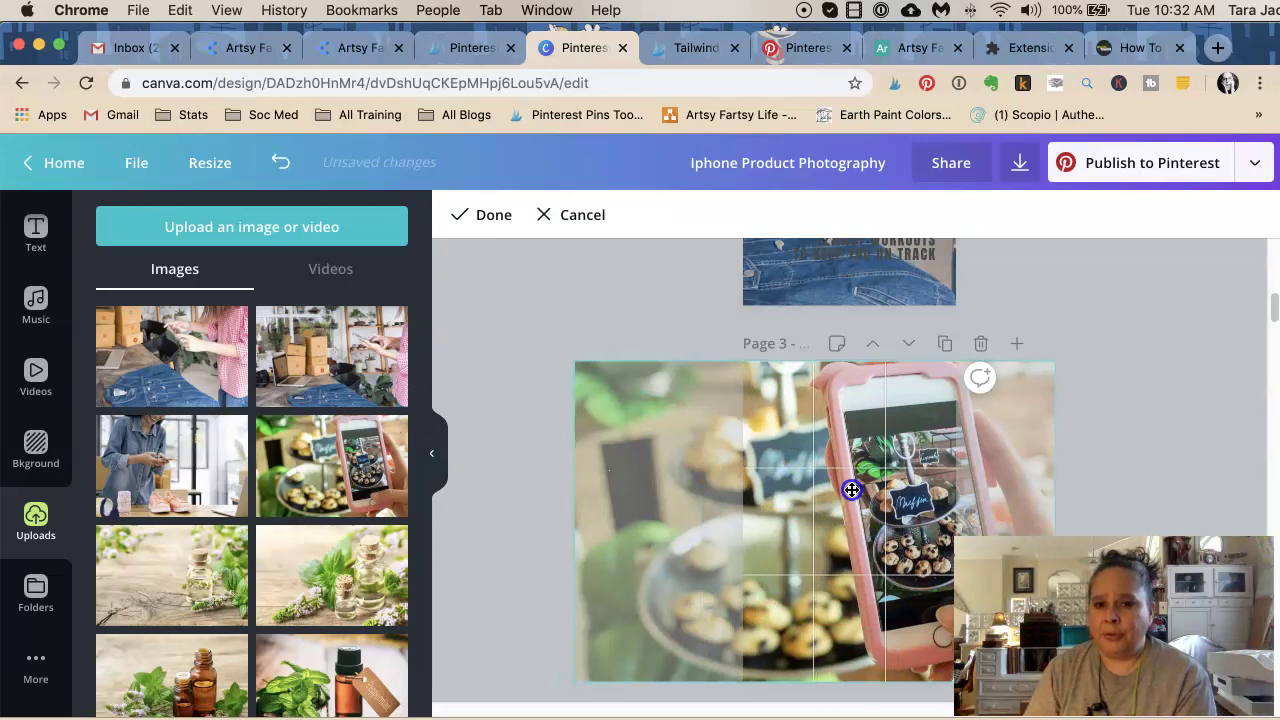
click(563, 334)
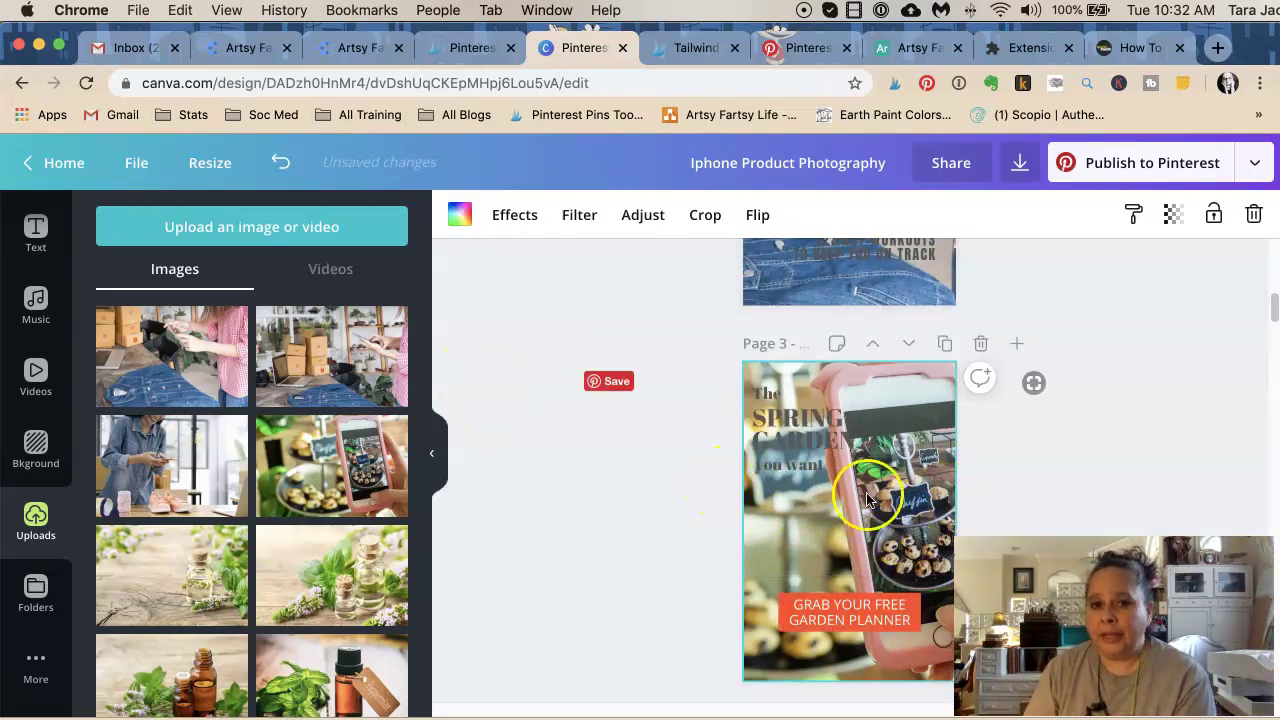
key(Delete)
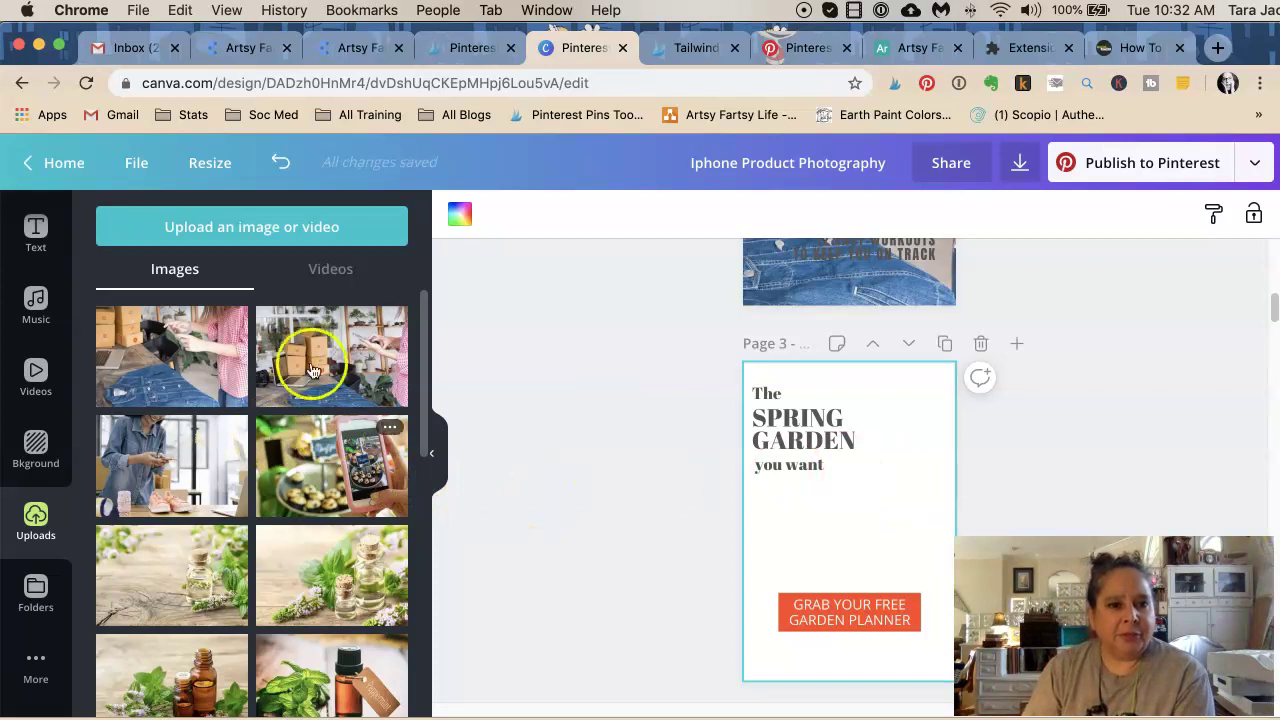
Step: Upload the Online-Seller photo of hands photographing a pink shirt from the Delete Me folder
scroll(300, 380, down, 3)
scroll(290, 410, up, 3)
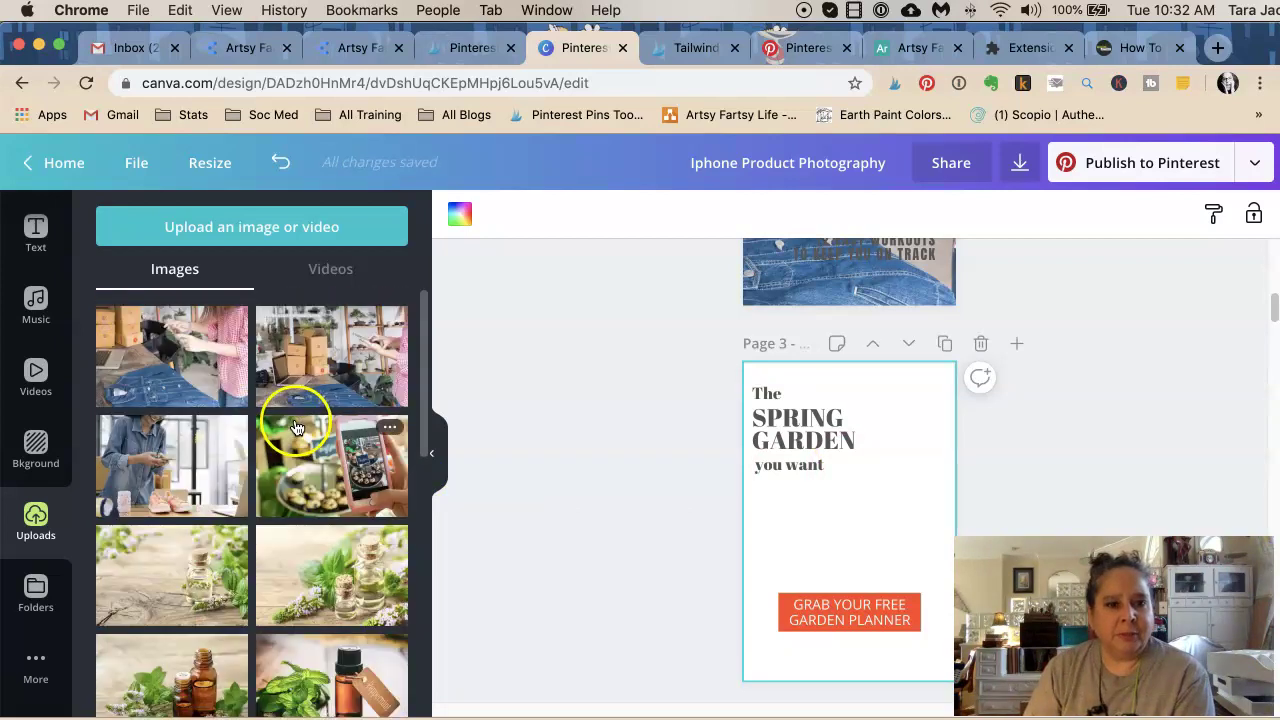
click(206, 232)
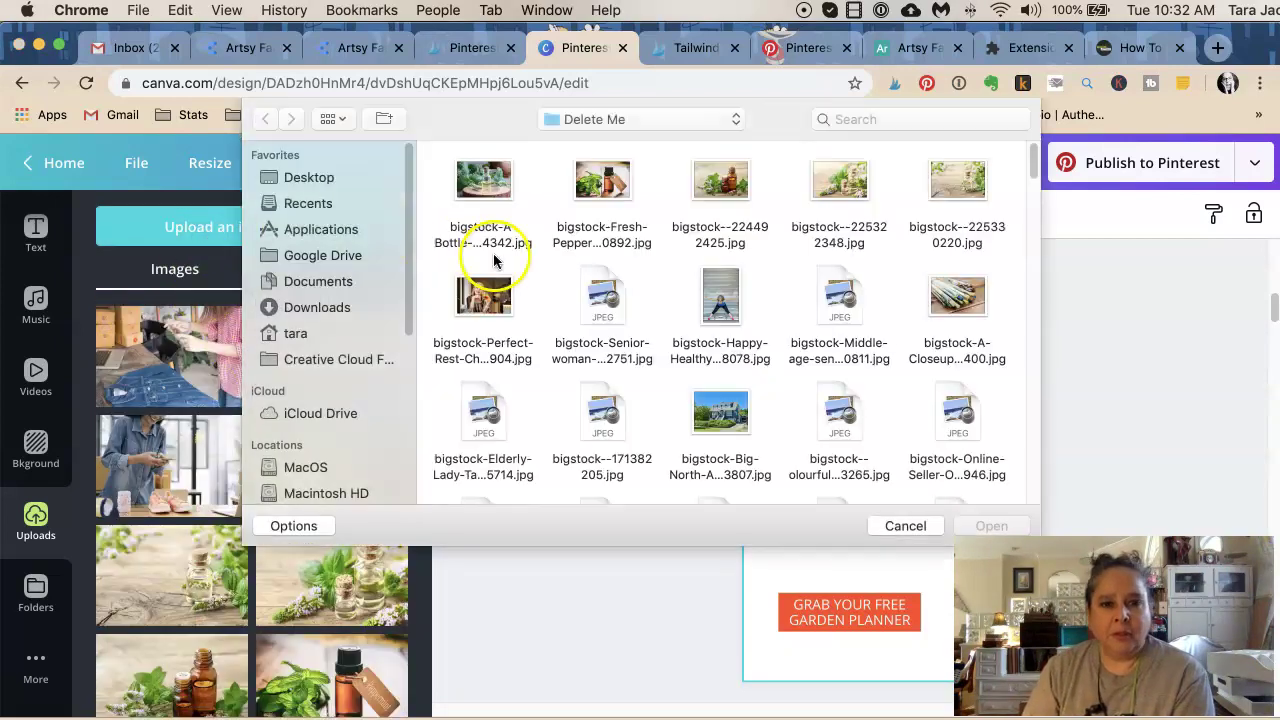
scroll(631, 331, down, 2)
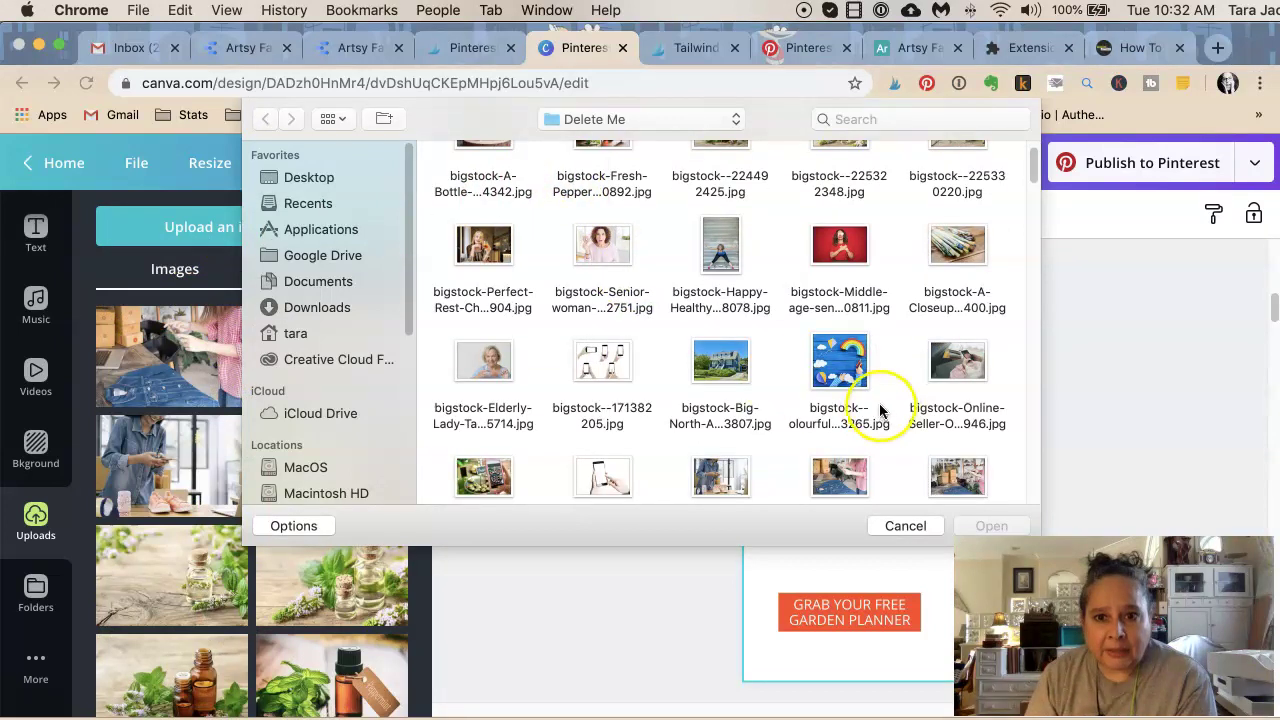
double_click(955, 368)
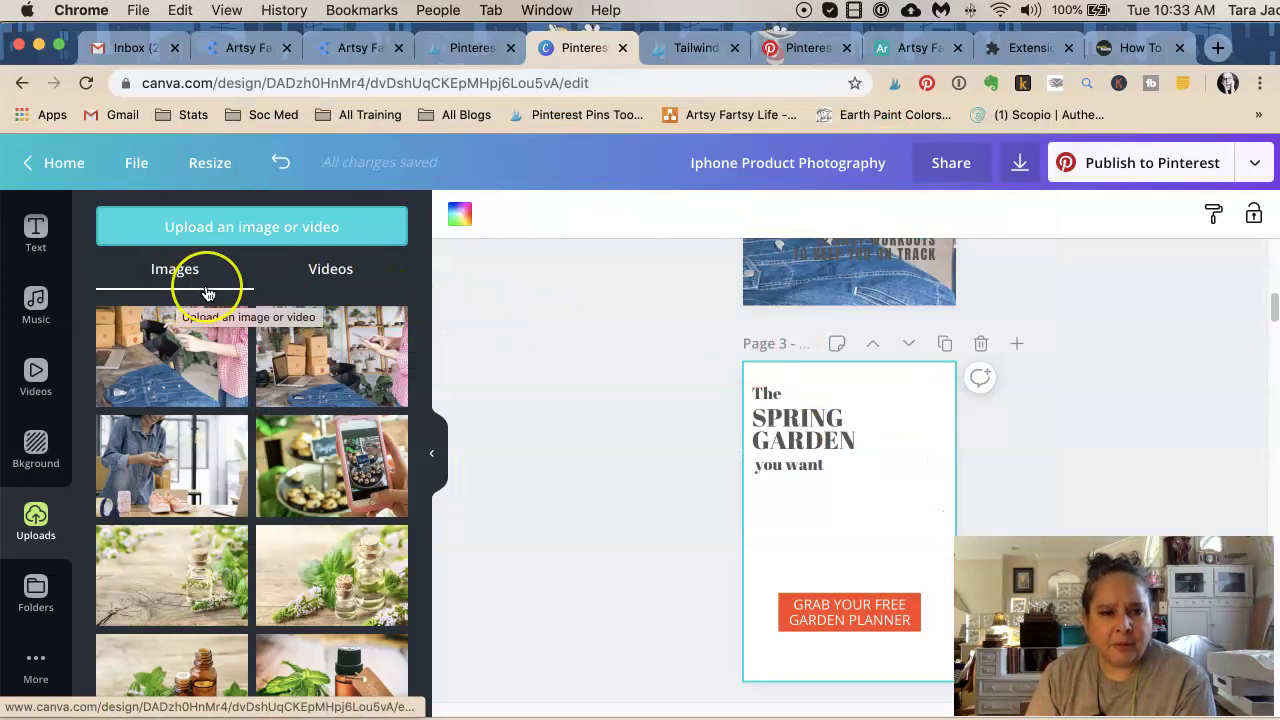
Step: Set the pink shirt phone photo as page 3's background and shift it left so the phone and hands fit
drag(134, 348, 746, 465)
click(835, 505)
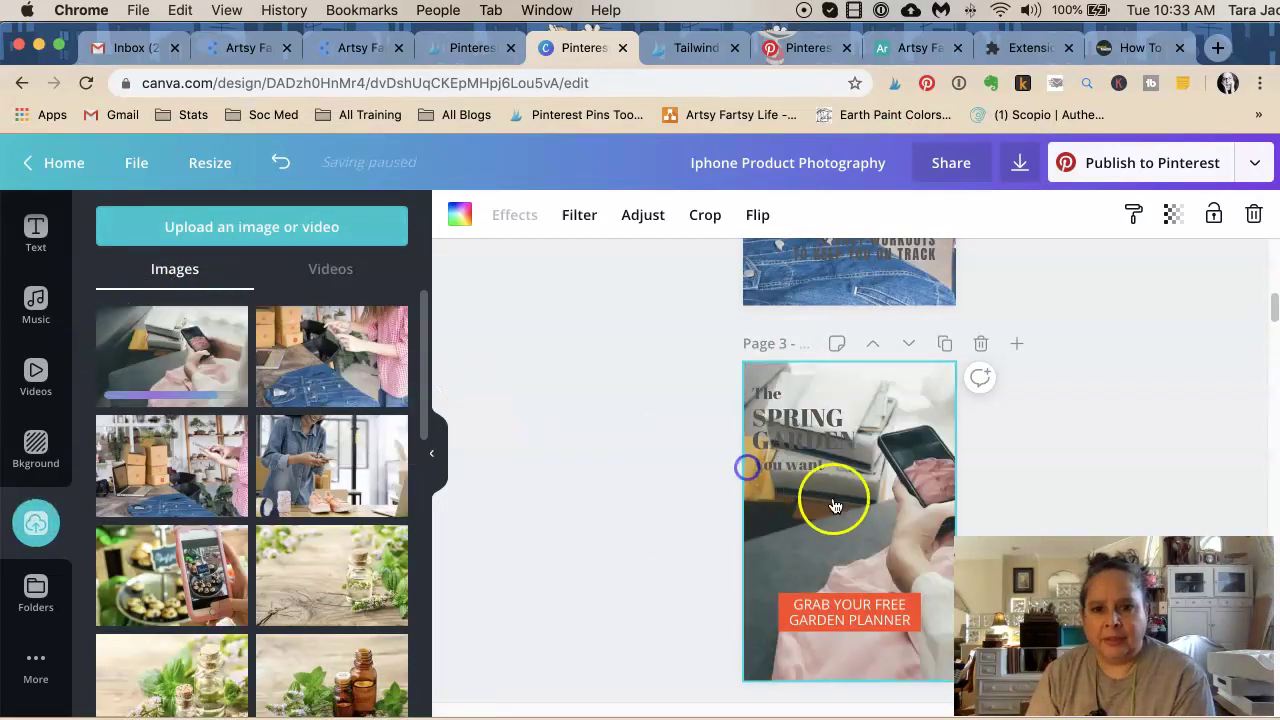
double_click(848, 500)
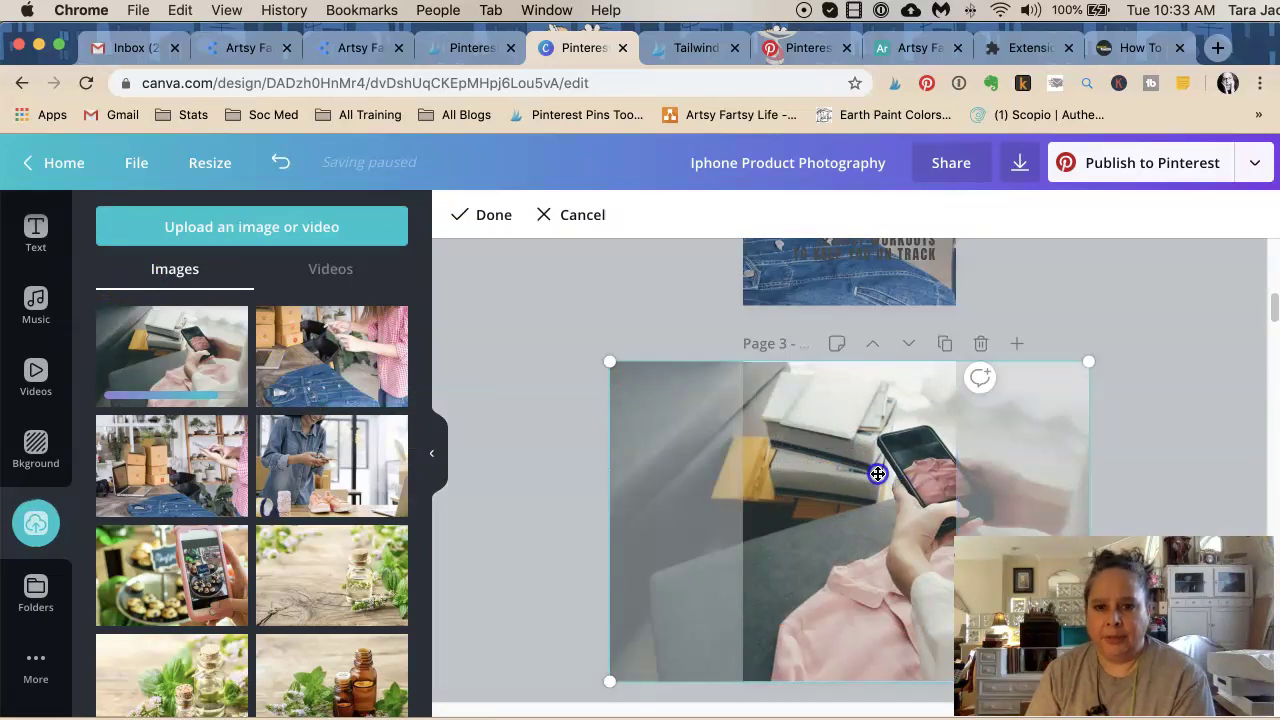
drag(903, 477, 791, 423)
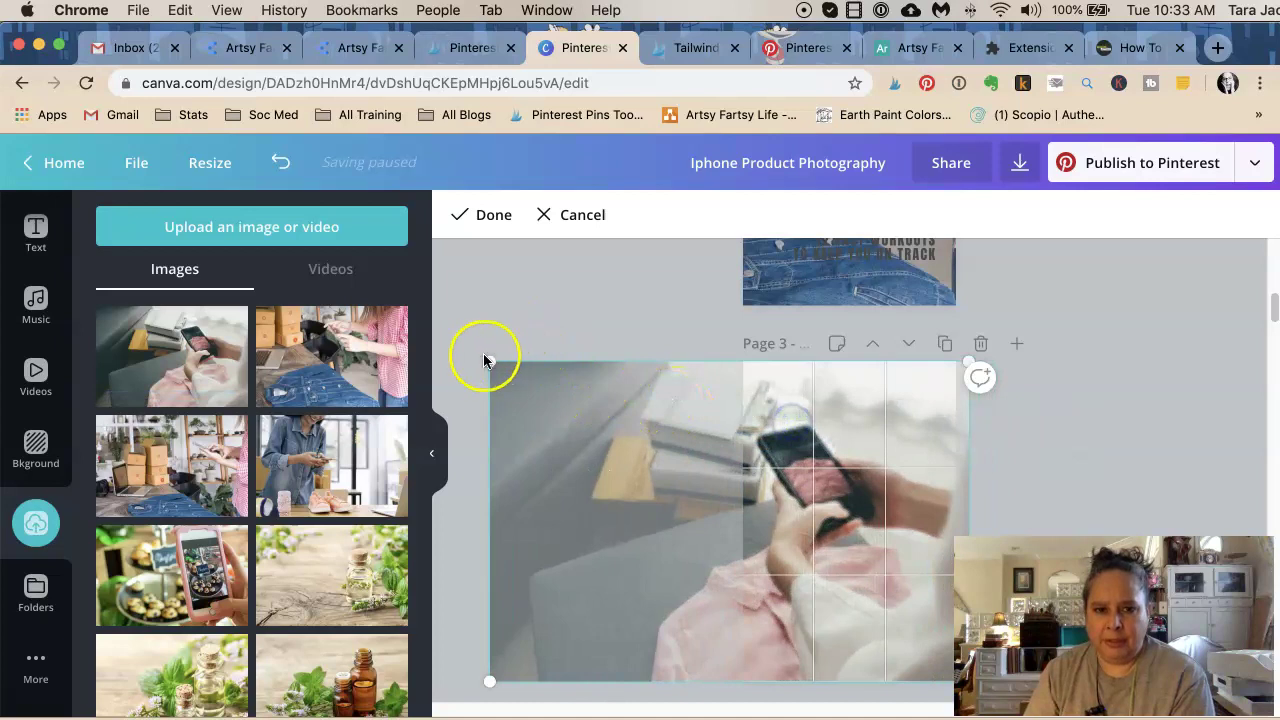
mouse_move(495, 368)
mouse_down()
mouse_move(472, 338)
mouse_move(503, 357)
mouse_up()
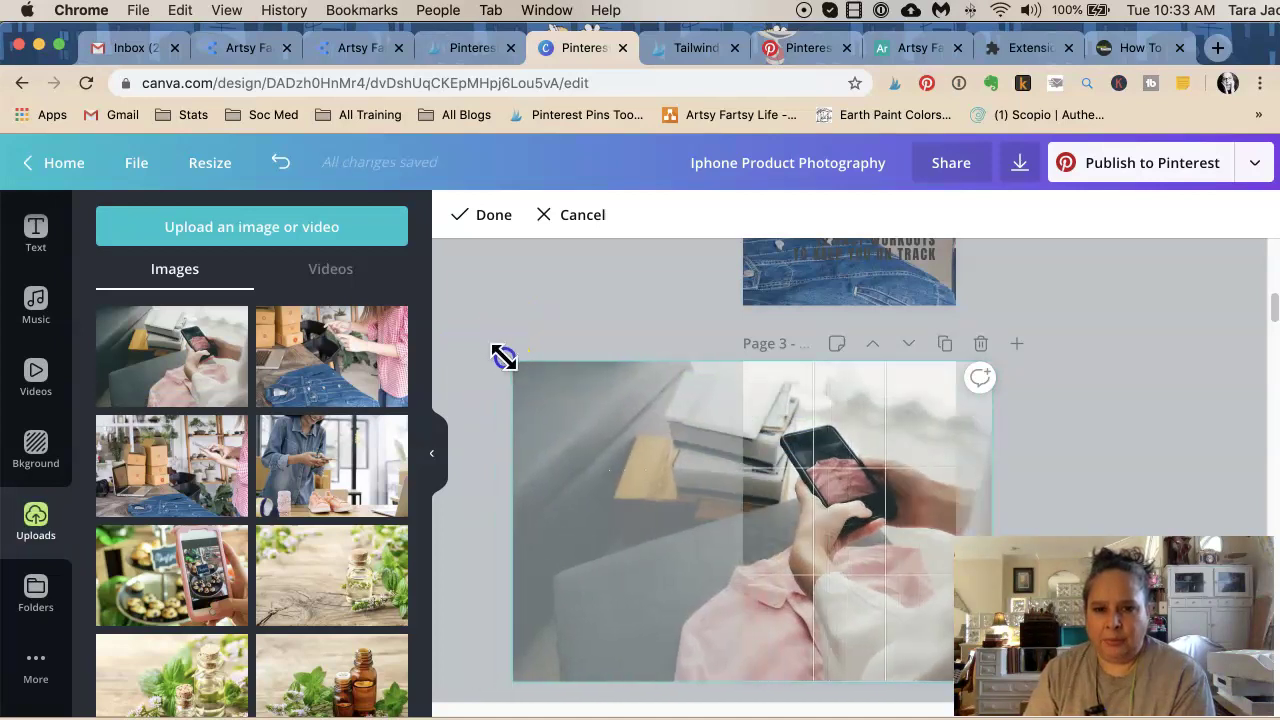
click(474, 334)
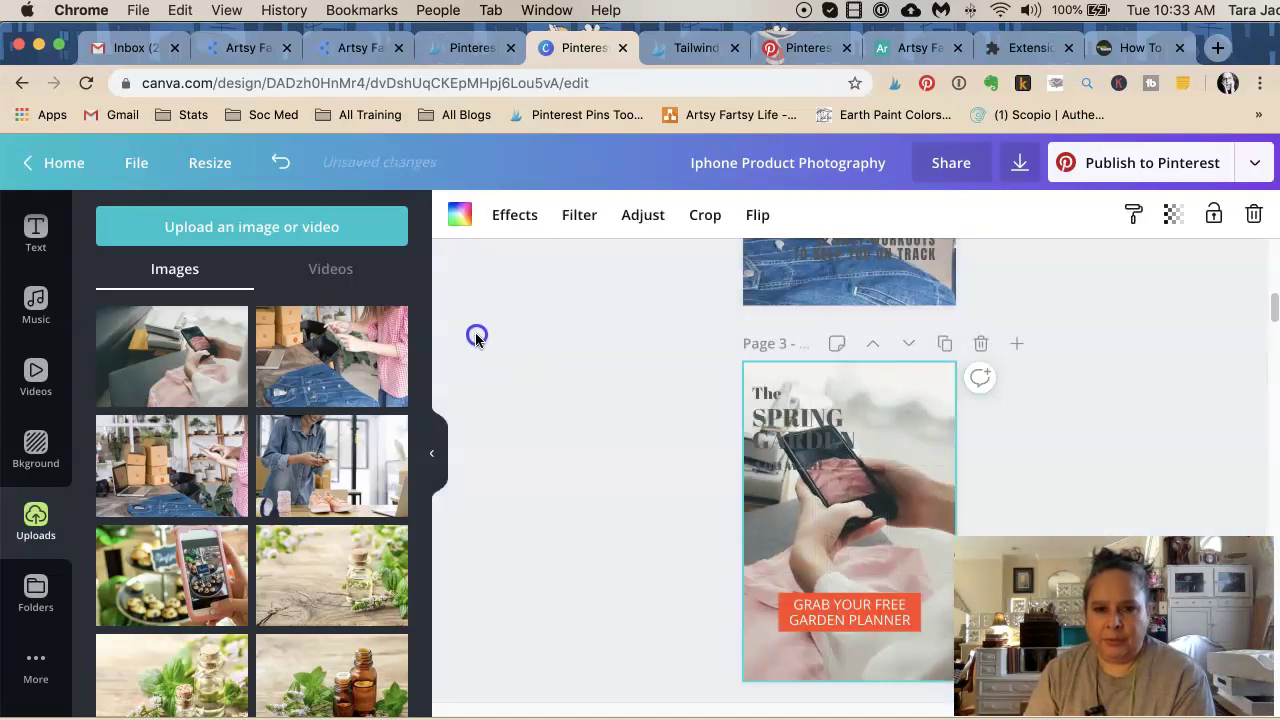
Step: Enlarge page 3's background photo and reposition it so the phone sits in the upper part of the pin
double_click(898, 515)
drag(510, 360, 443, 292)
drag(833, 474, 857, 468)
click(1137, 424)
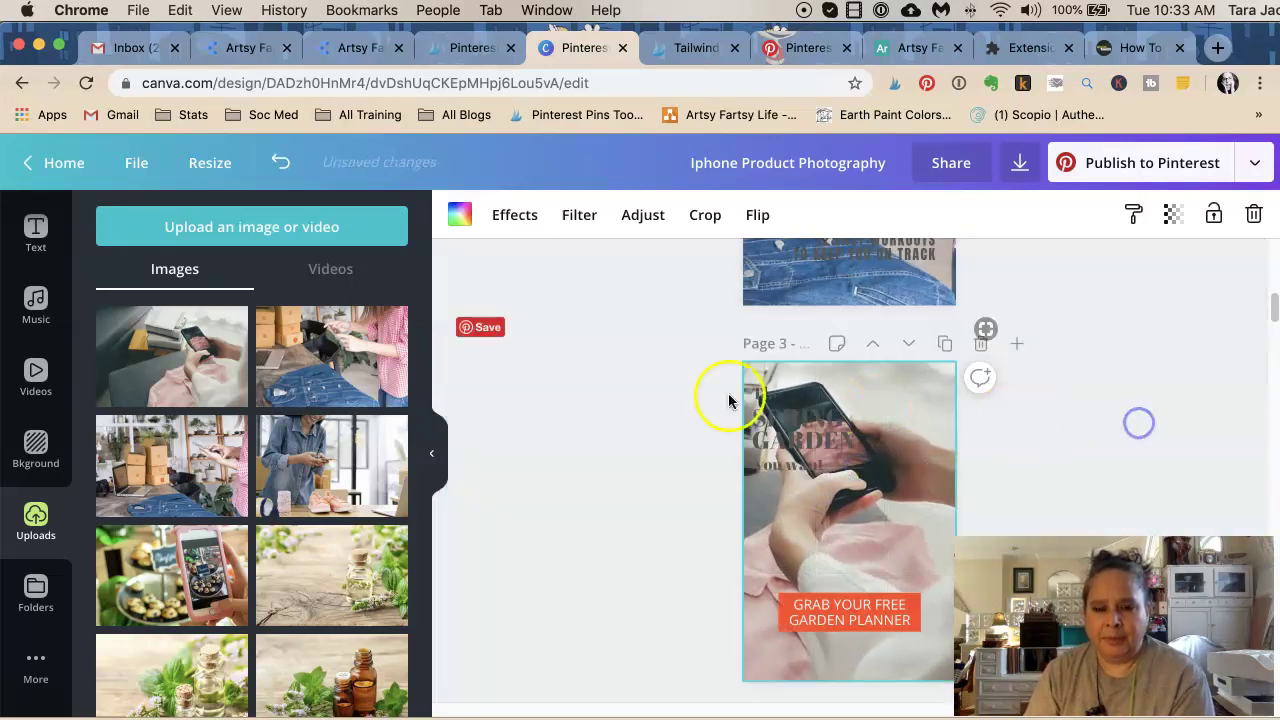
Step: Look through the template pages after page 3 for another pin layout to fill
scroll(534, 374, down, 10)
scroll(538, 385, up, 3)
scroll(540, 387, up, 2)
scroll(540, 385, down, 4)
scroll(540, 385, up, 5)
scroll(541, 388, down, 6)
click(877, 434)
click(640, 396)
click(616, 316)
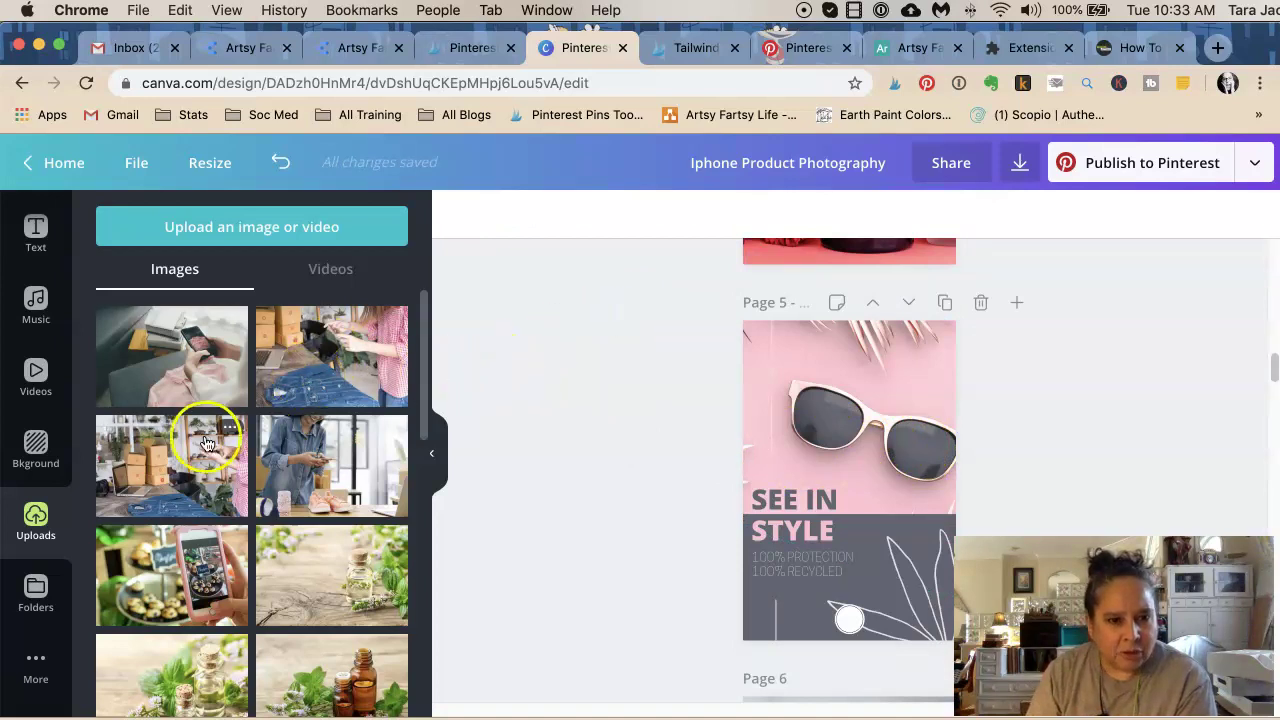
click(177, 230)
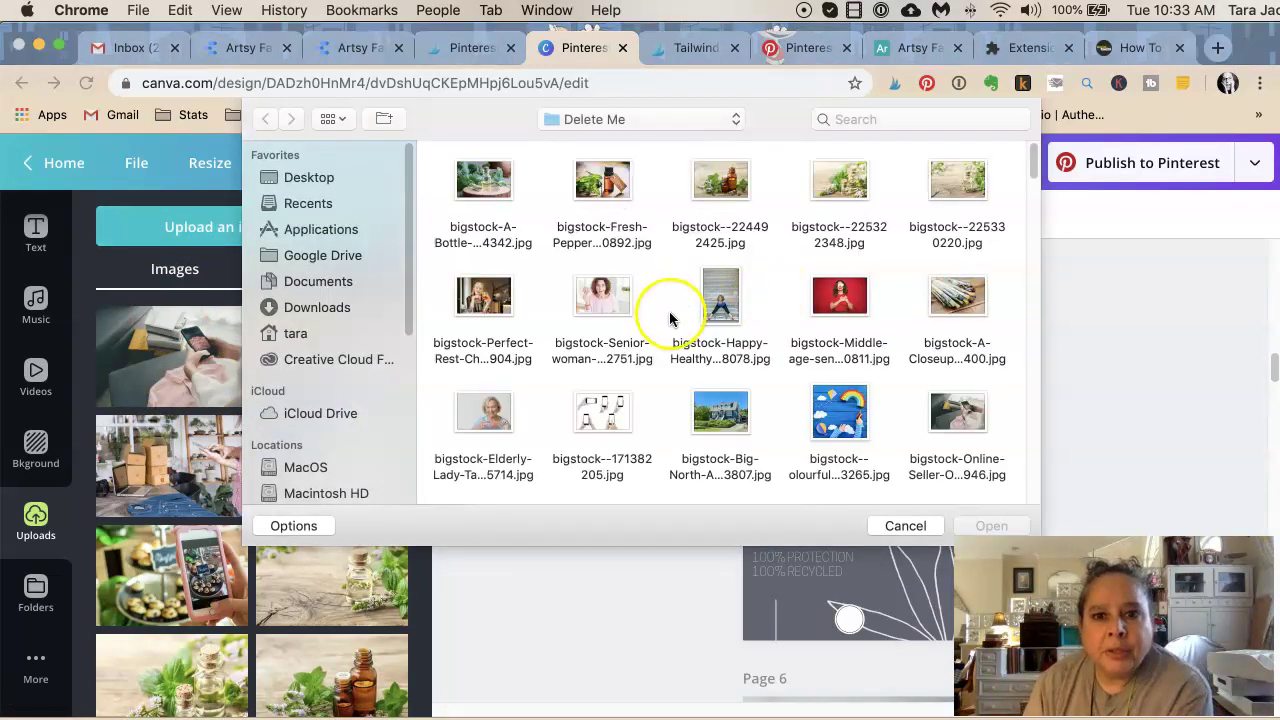
scroll(765, 410, down, 3)
scroll(795, 397, down, 2)
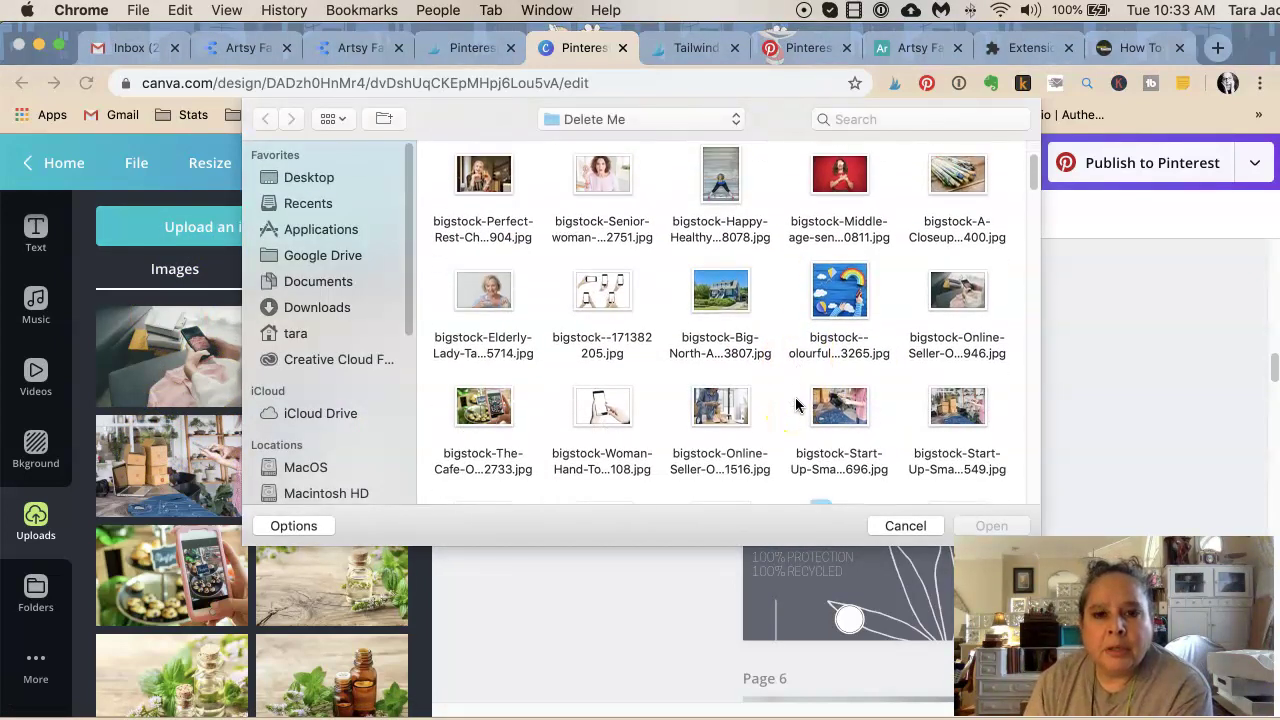
click(907, 525)
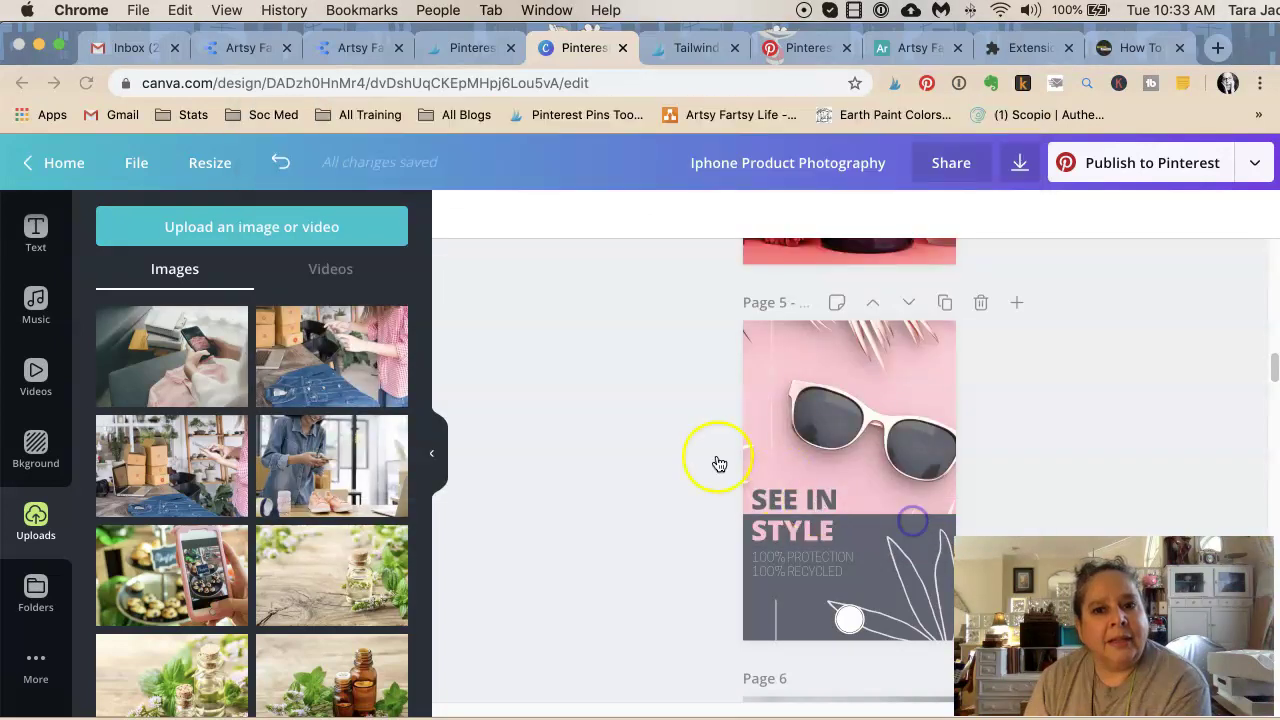
Step: Replace the sunglasses photo on page 5's "See in Style" pin with the phone and muffins photo, and check its crop
drag(171, 545, 839, 400)
double_click(846, 406)
click(514, 366)
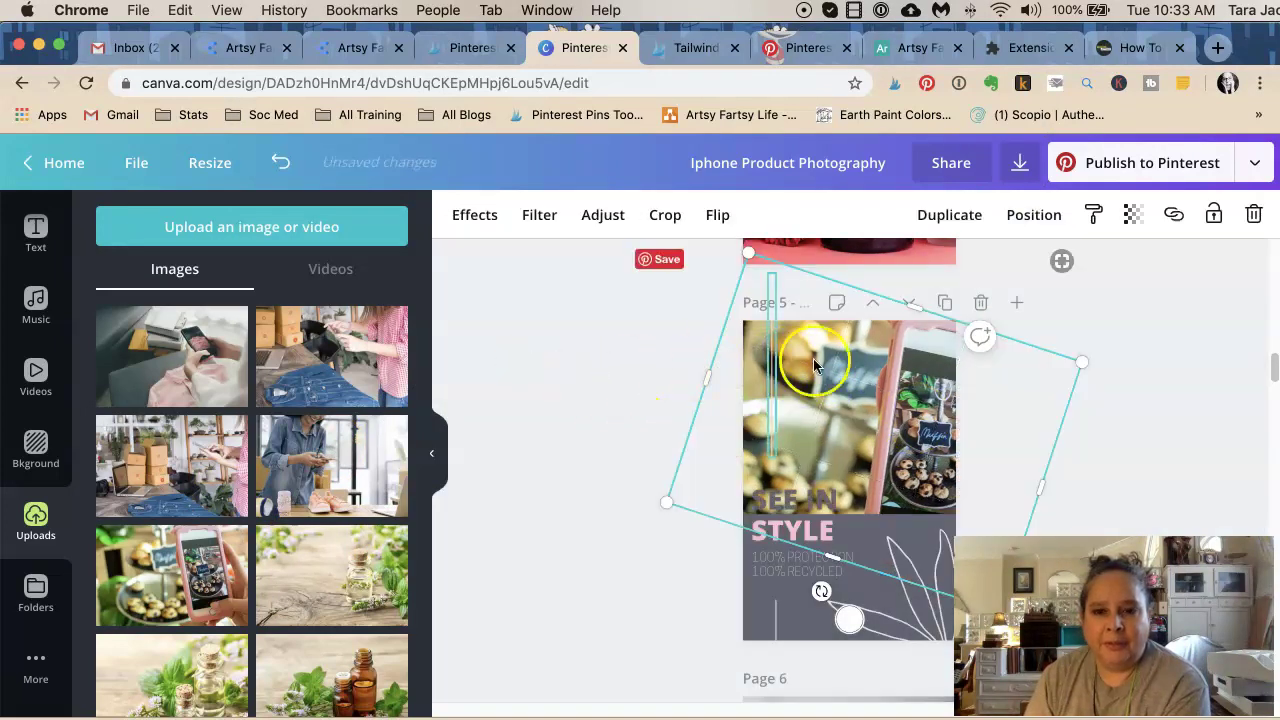
double_click(896, 376)
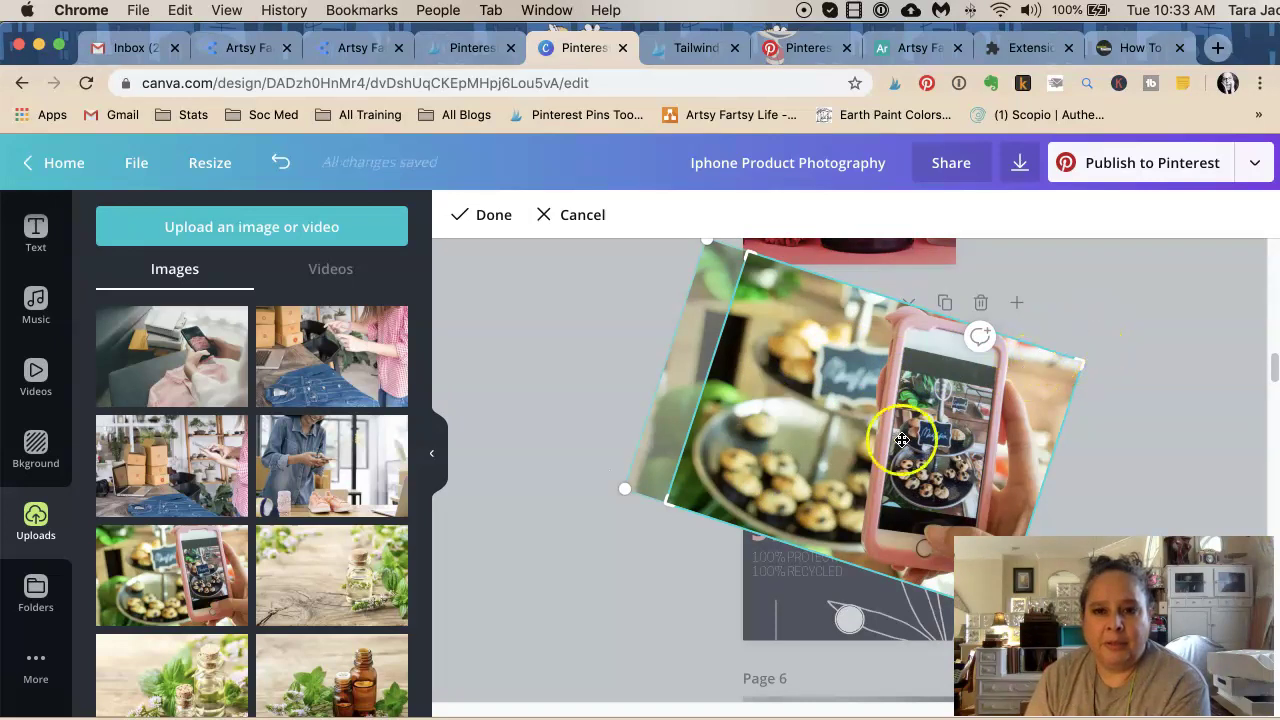
click(576, 366)
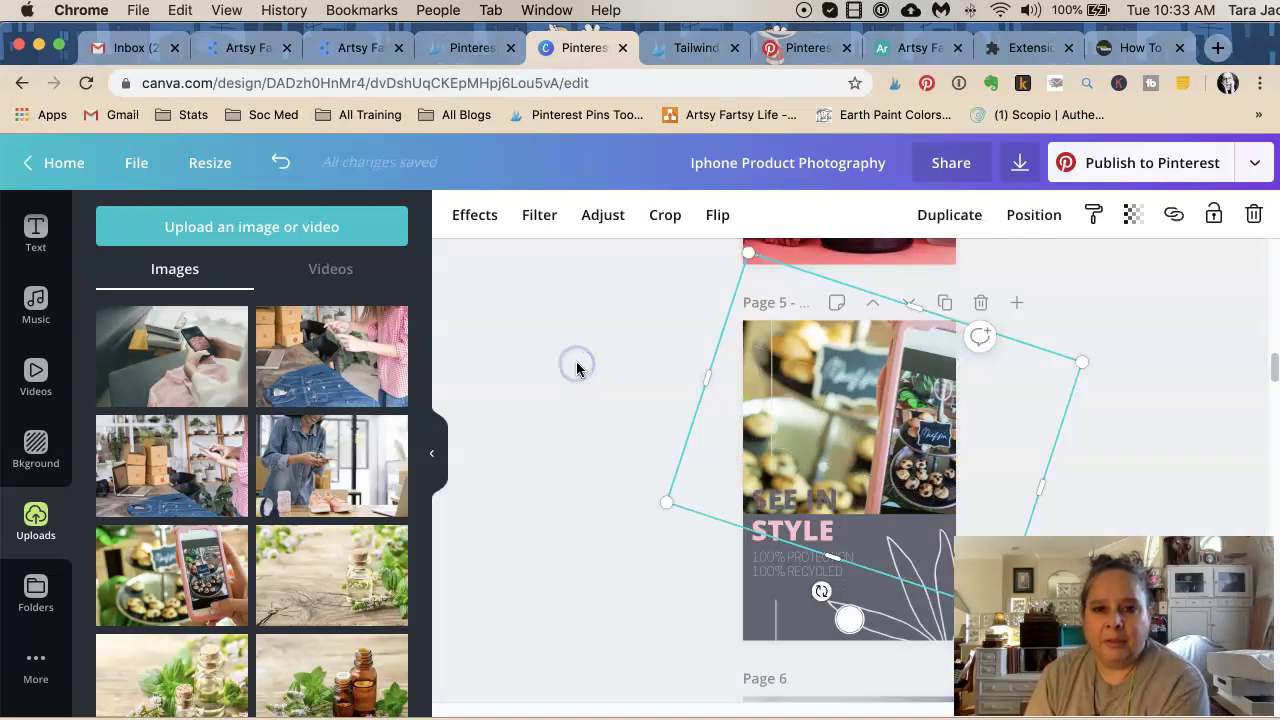
click(568, 350)
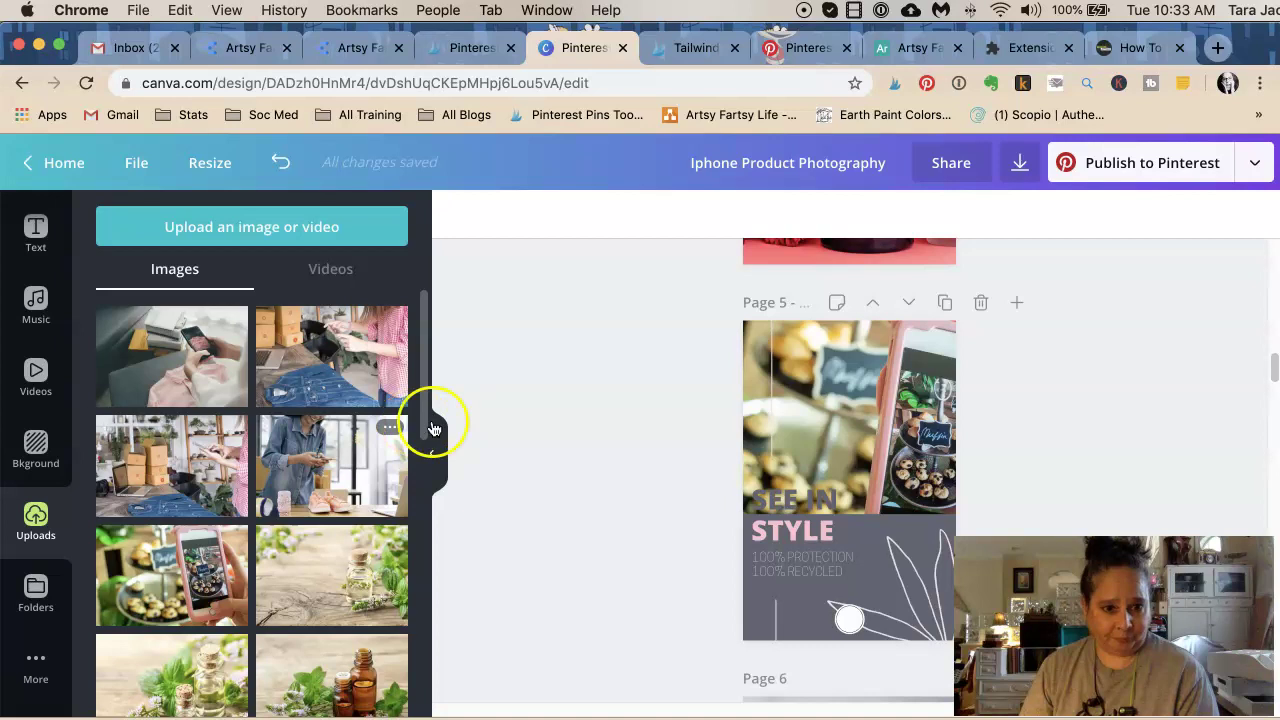
Step: Upload the photo of a phone photographing red sneakers from the Delete Me folder
click(251, 230)
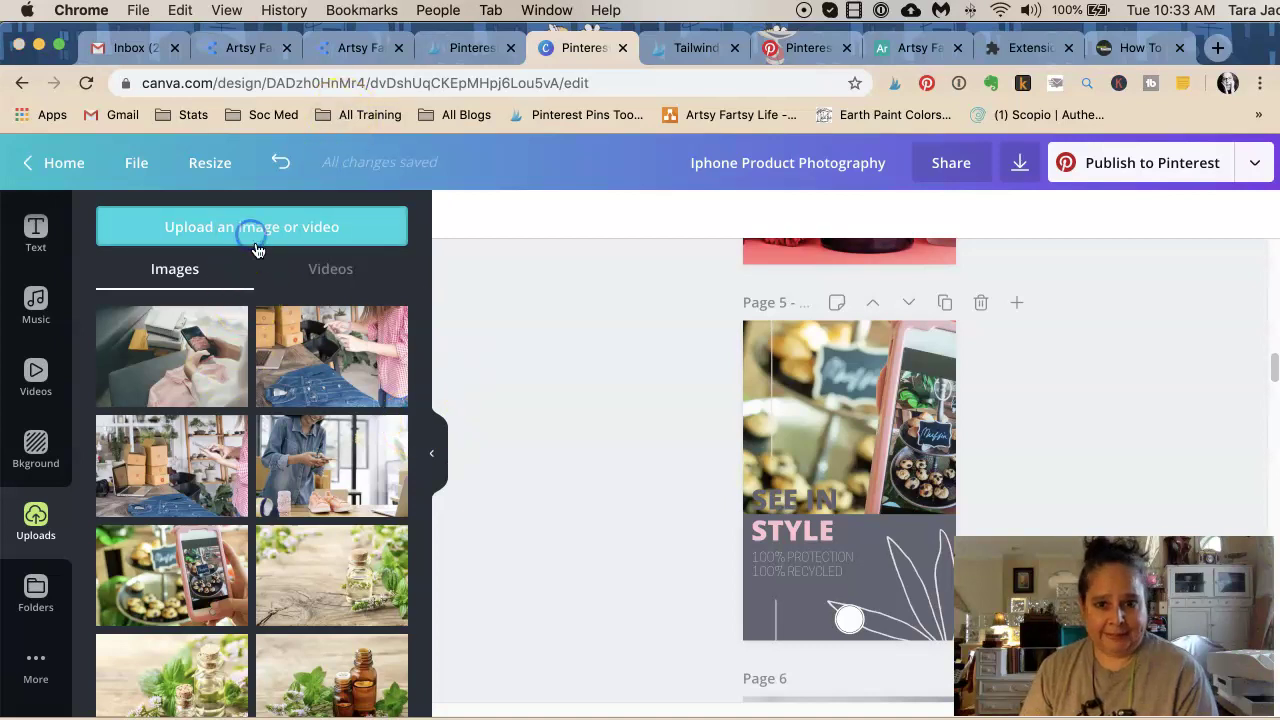
scroll(683, 359, down, 1)
scroll(683, 360, down, 5)
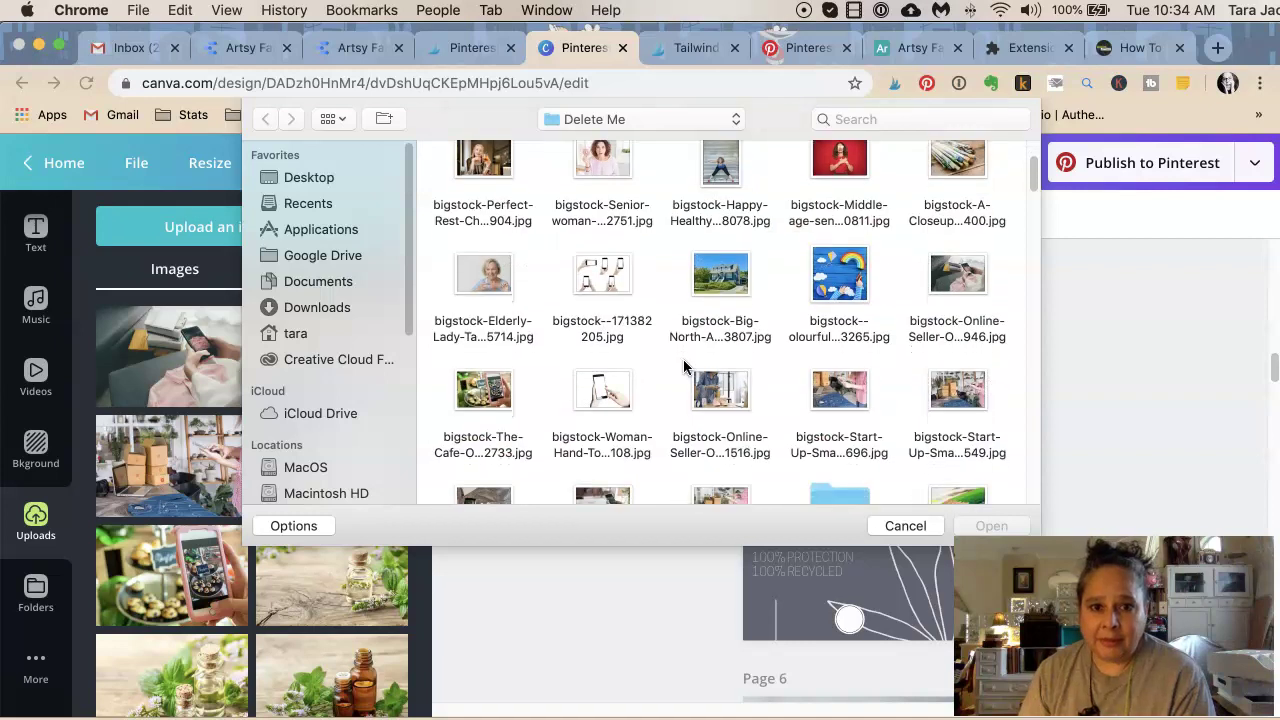
scroll(683, 367, down, 4)
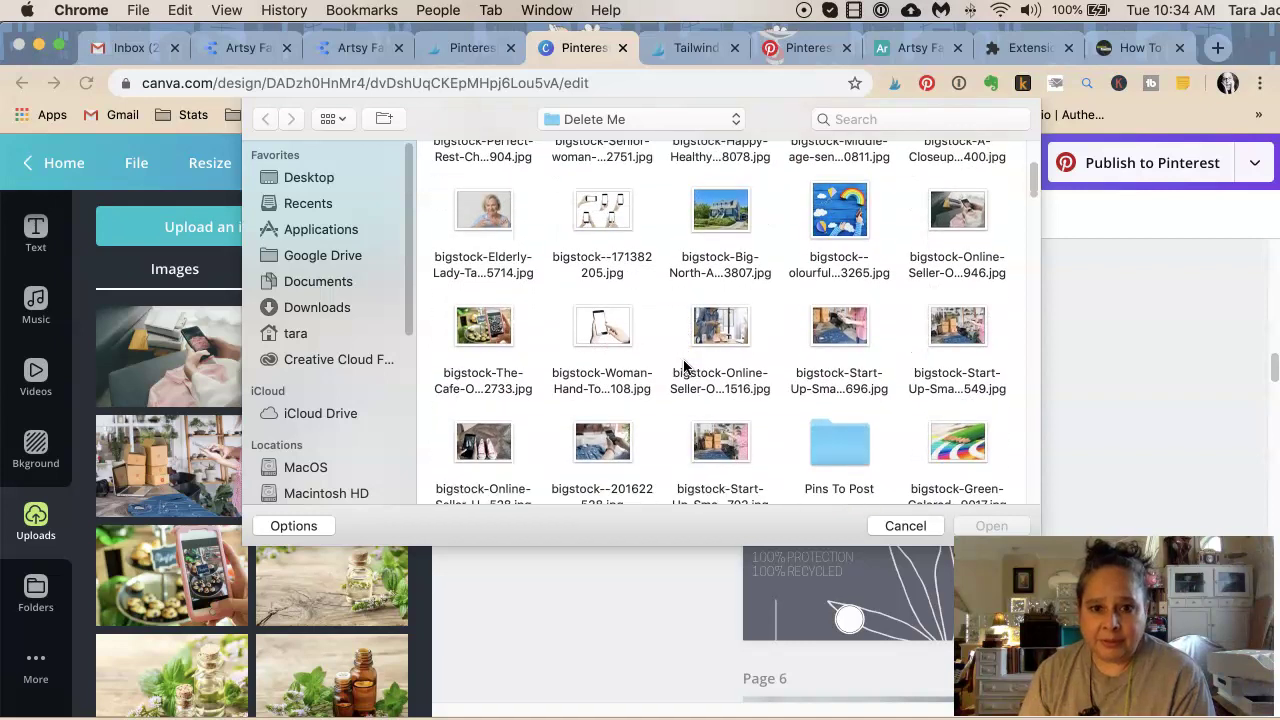
scroll(685, 366, down, 1)
double_click(483, 425)
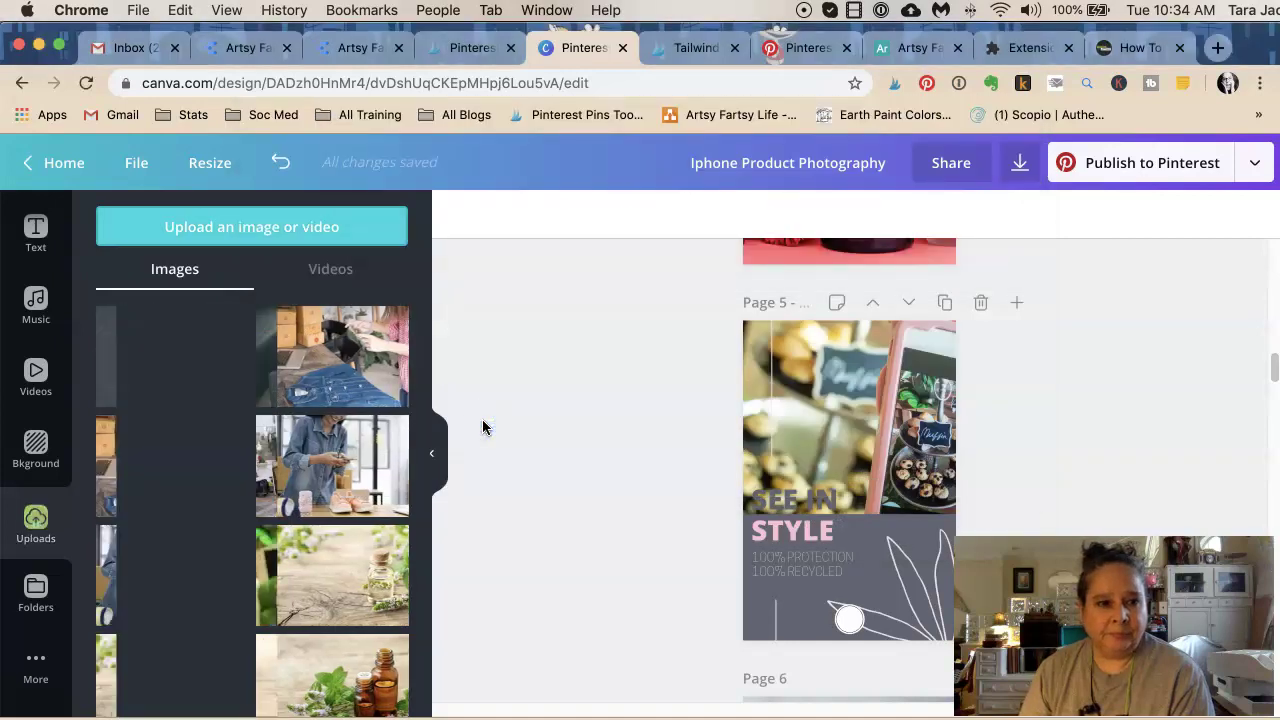
Step: Upload the photo of hands holding a phone over jeans and return to the page 3 pin
click(298, 237)
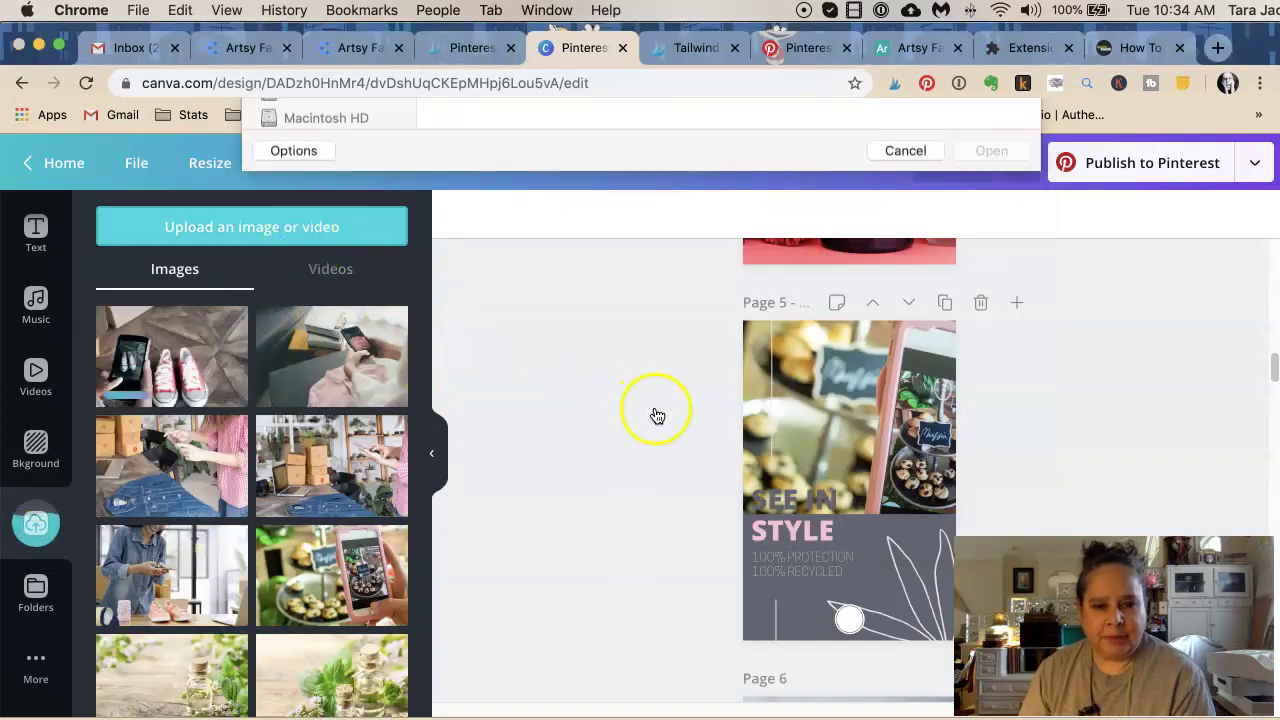
scroll(655, 316, down, 5)
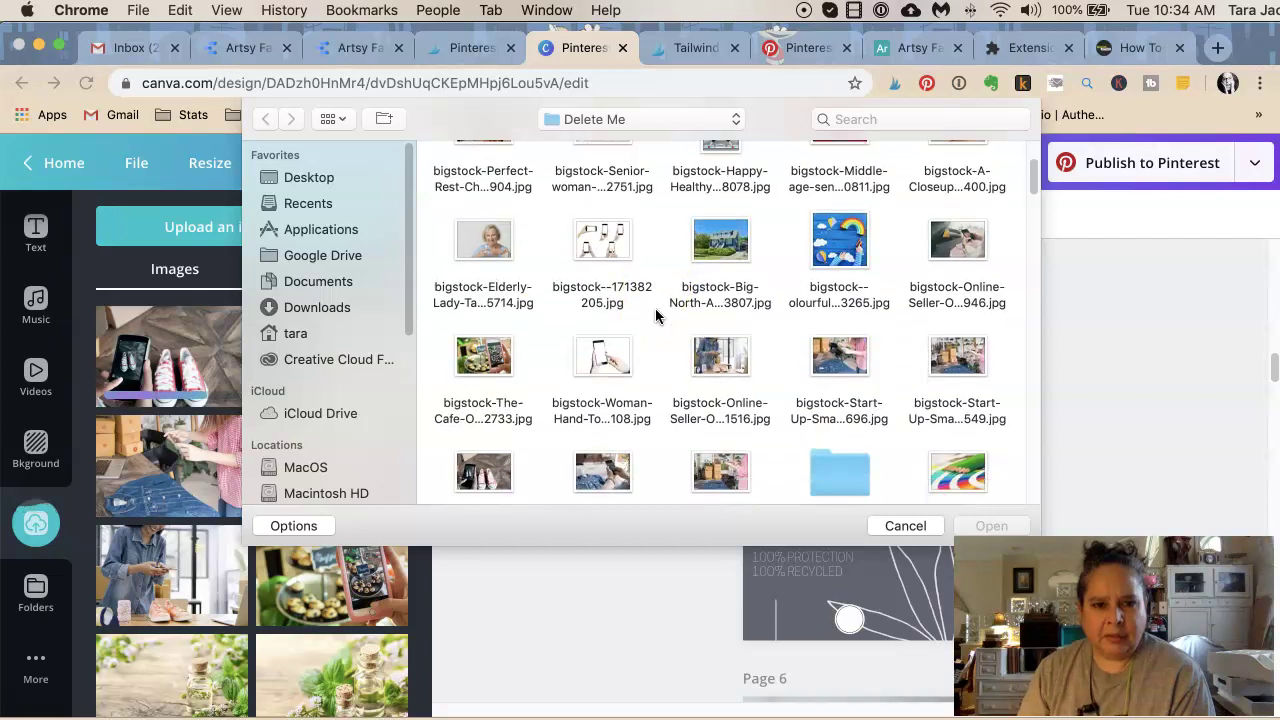
double_click(605, 335)
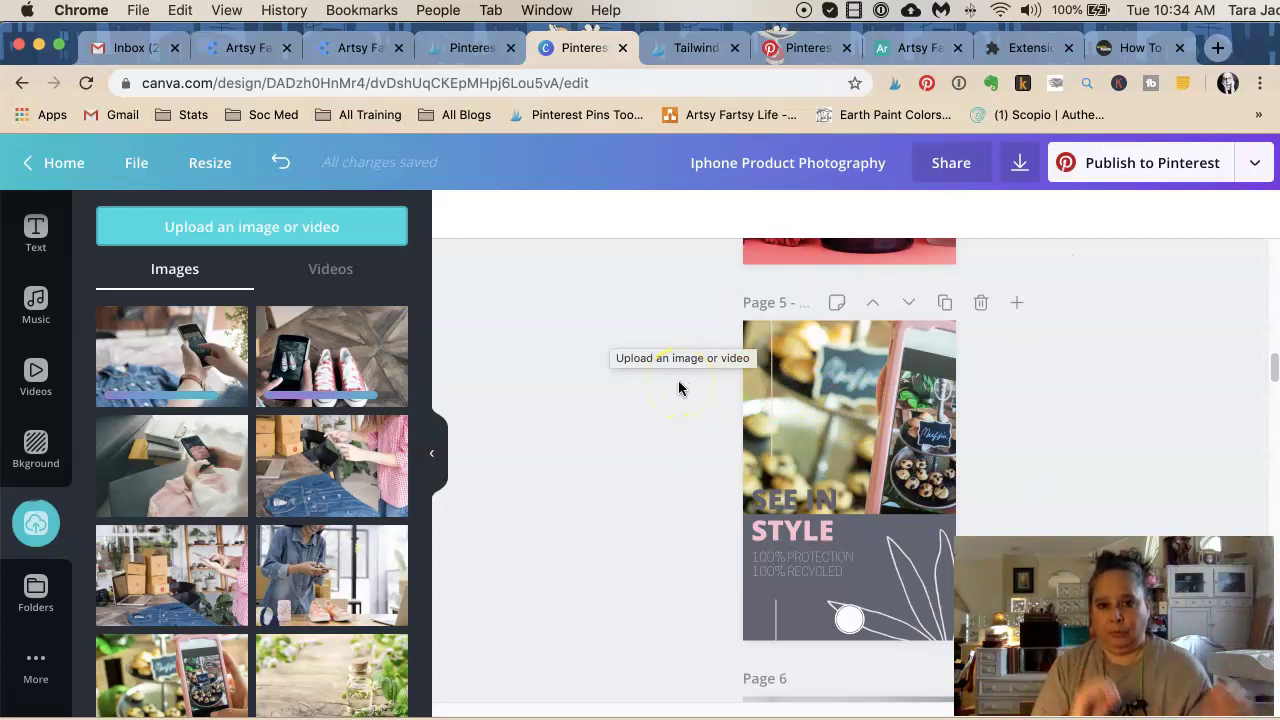
scroll(667, 383, up, 10)
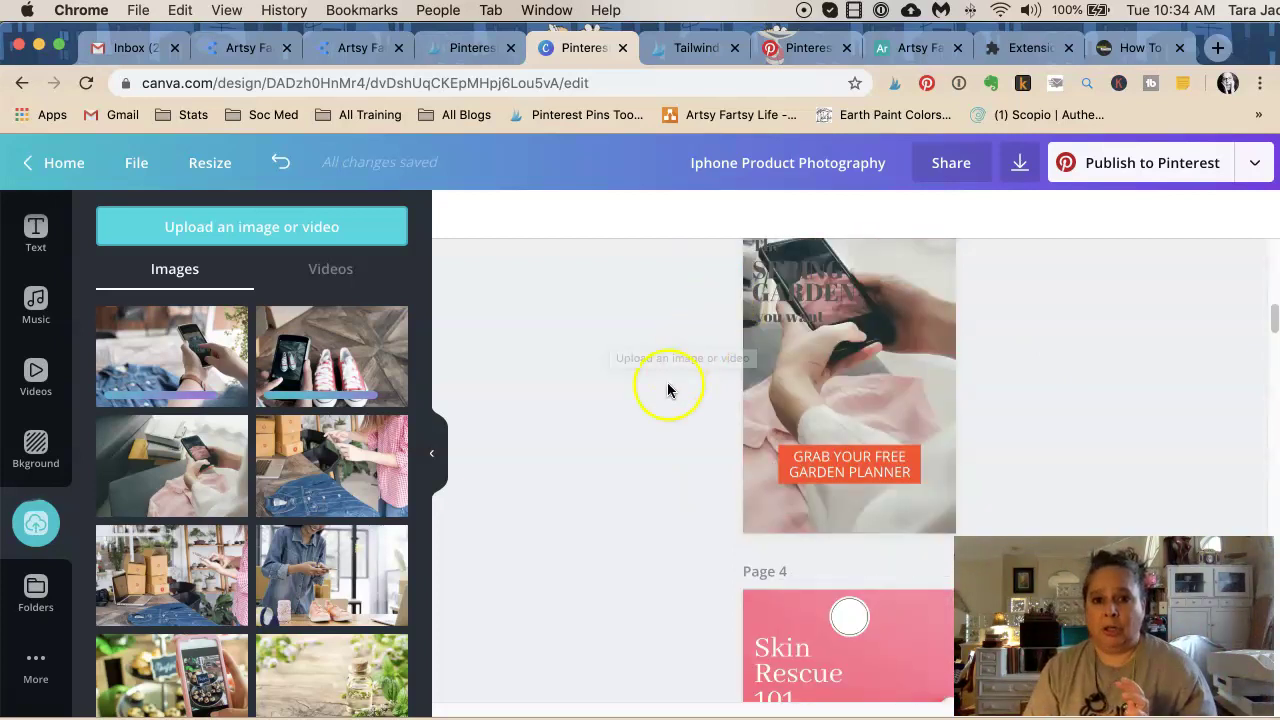
Step: Replace the skincare photo on page 4's "Skin Rescue 101" pin with the photo of a phone photographing red sneakers
scroll(668, 391, up, 10)
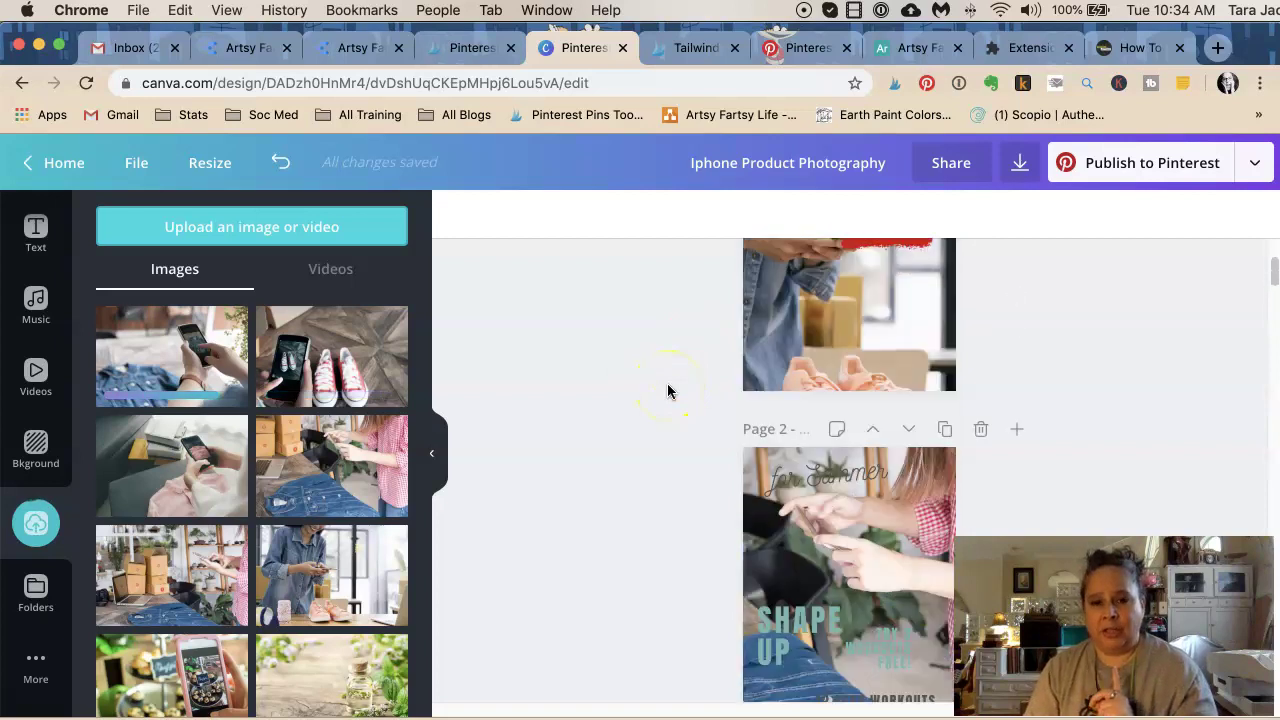
scroll(668, 391, down, 10)
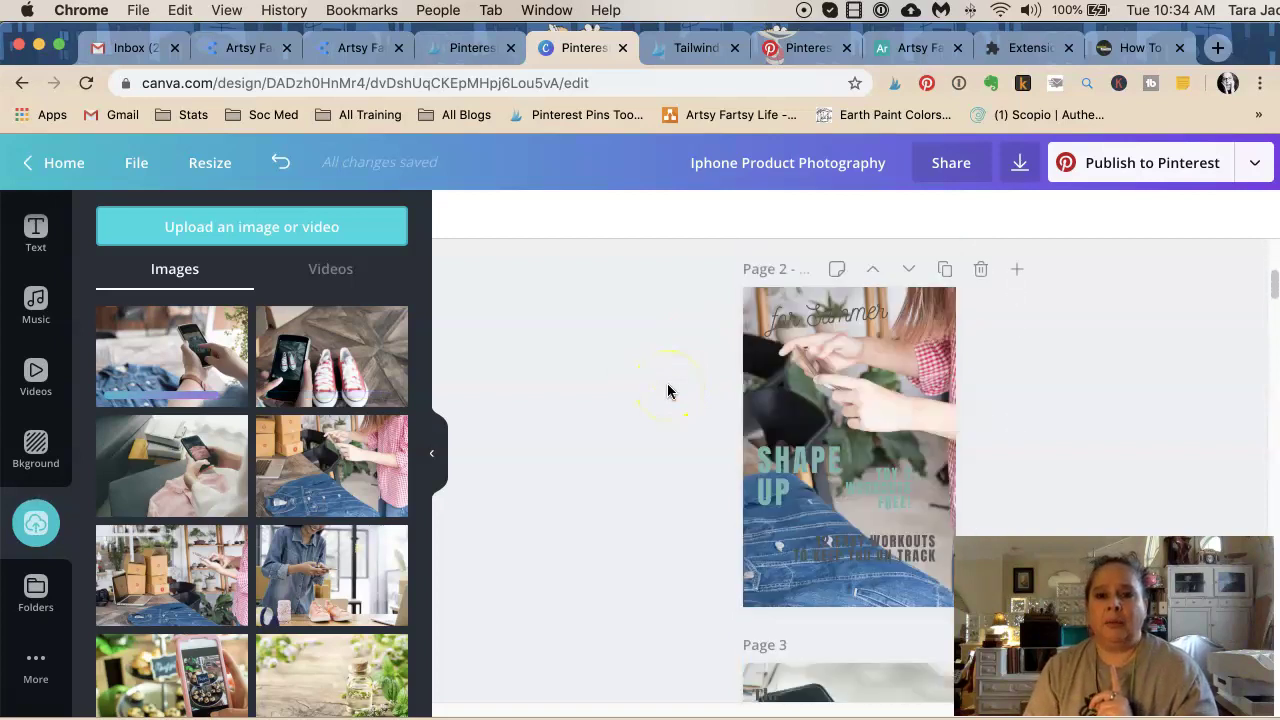
scroll(668, 391, down, 1)
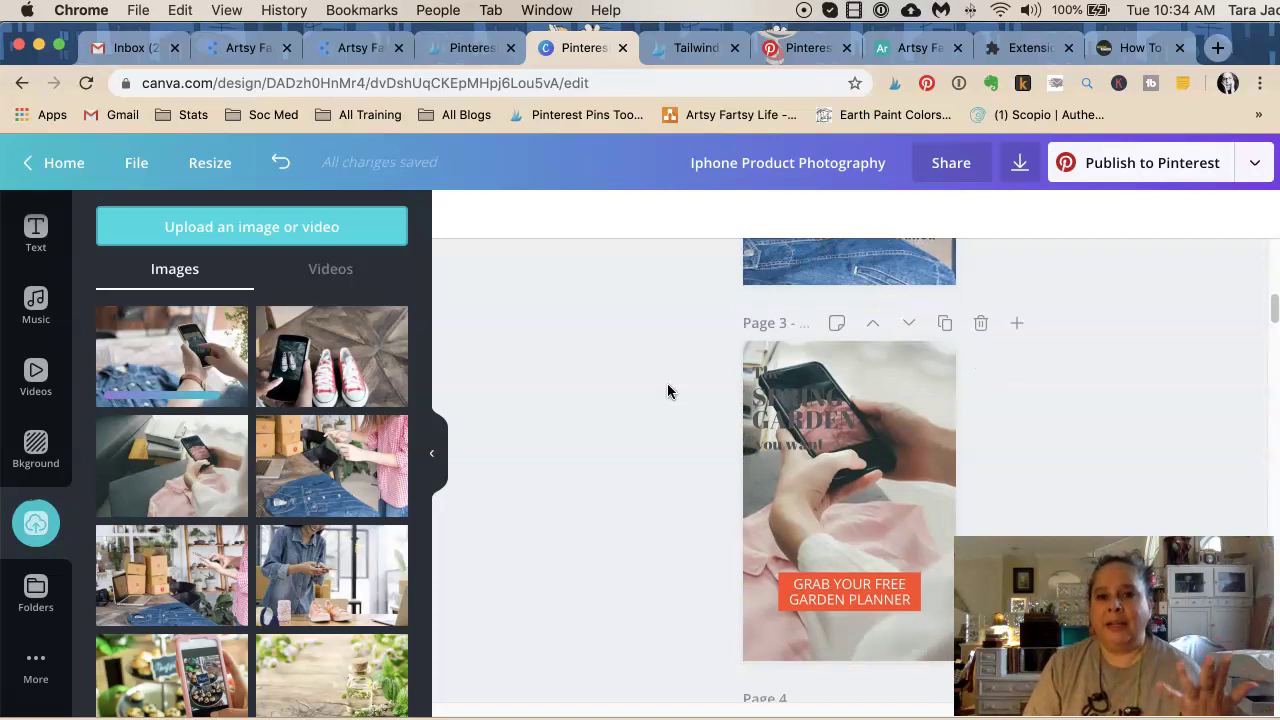
scroll(667, 391, down, 4)
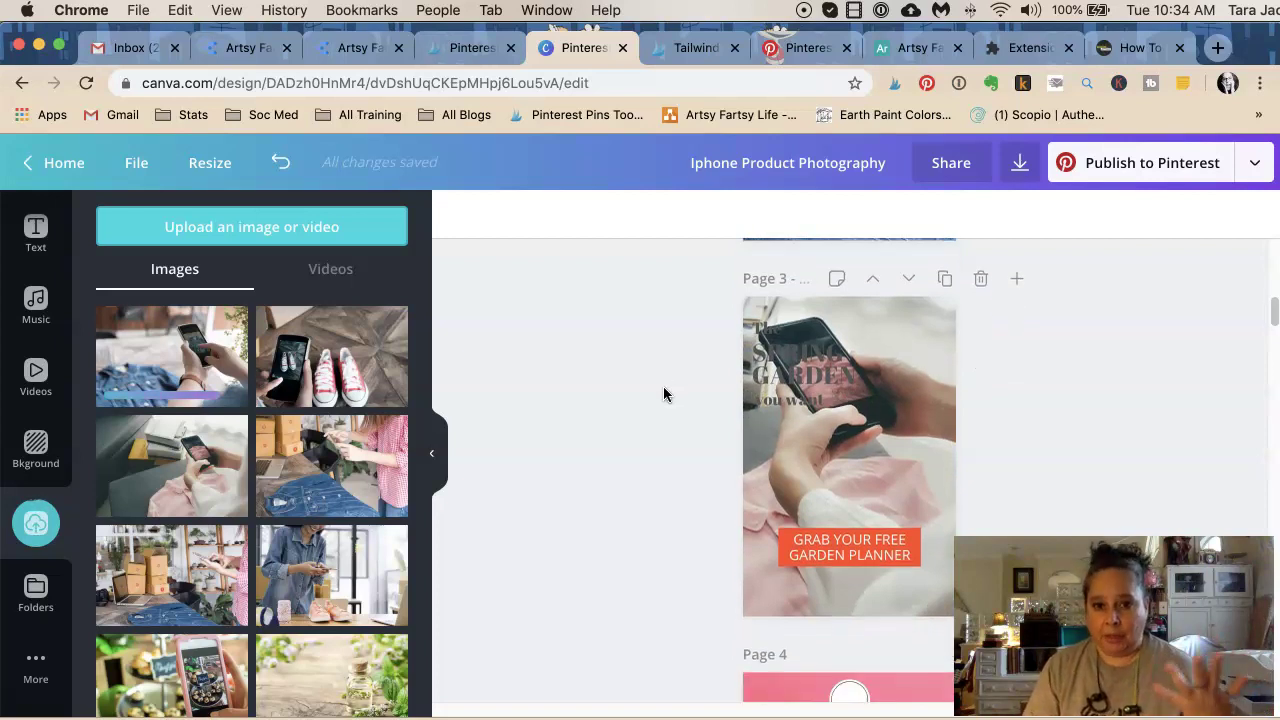
scroll(664, 394, down, 5)
click(610, 422)
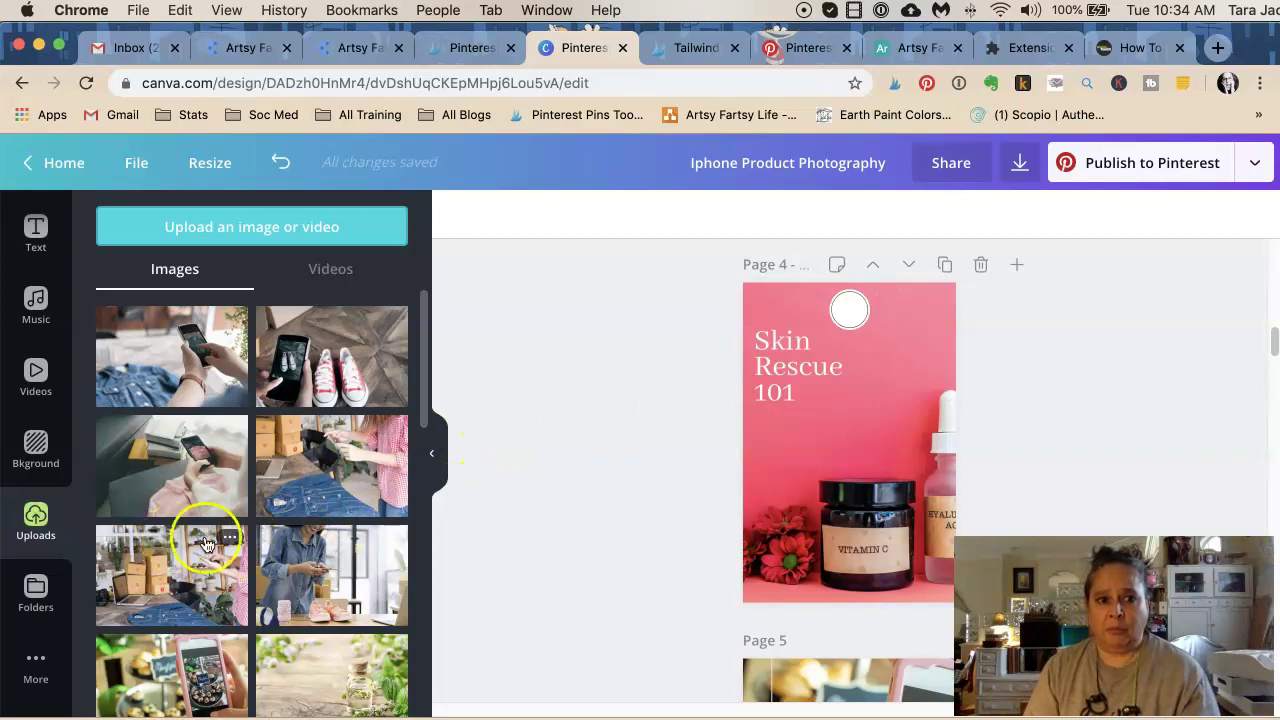
click(333, 358)
drag(333, 358, 751, 443)
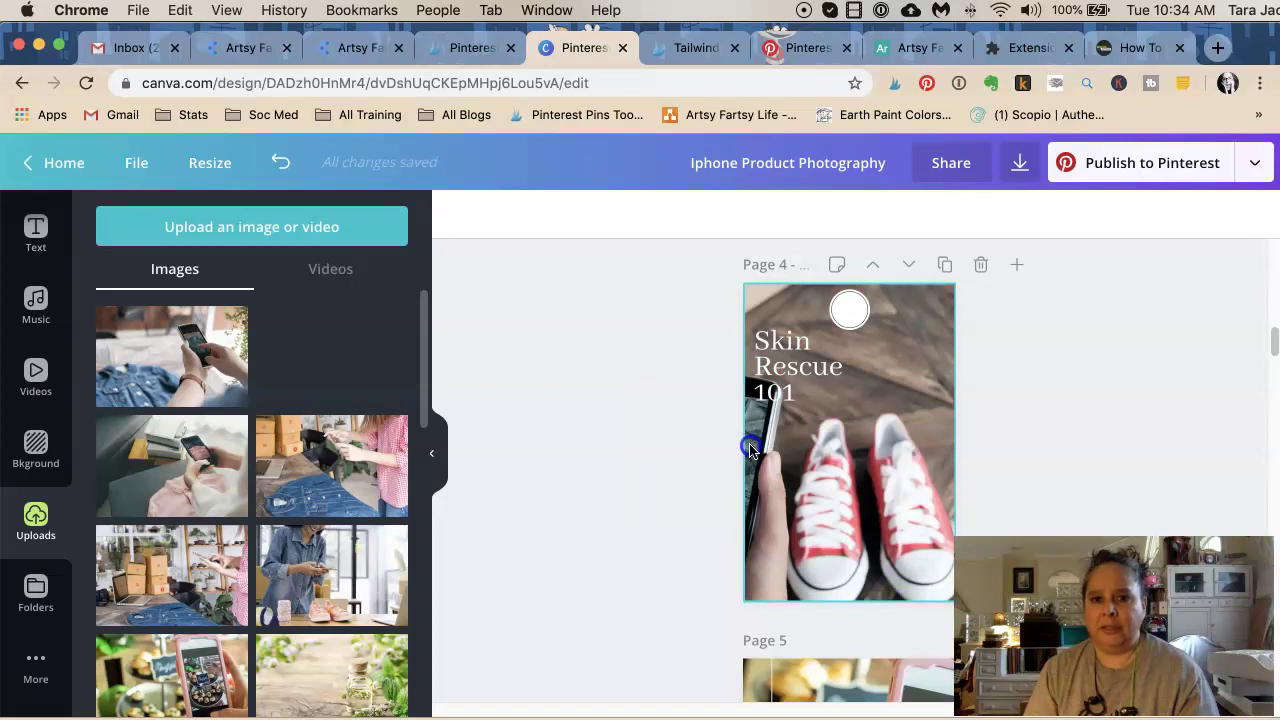
Step: Enlarge and reposition the red sneakers photo within page 4 so the phone screen and one sneaker fill the pin
click(853, 438)
double_click(853, 438)
drag(853, 438, 922, 428)
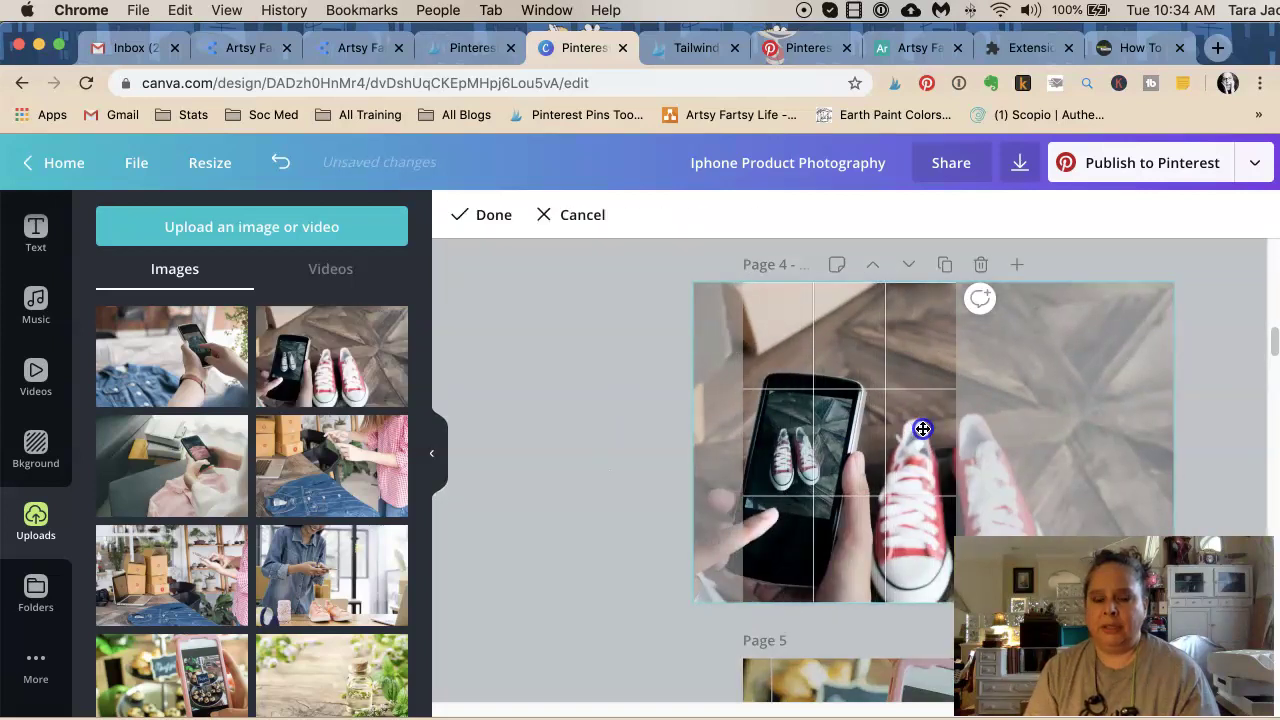
drag(707, 429, 571, 429)
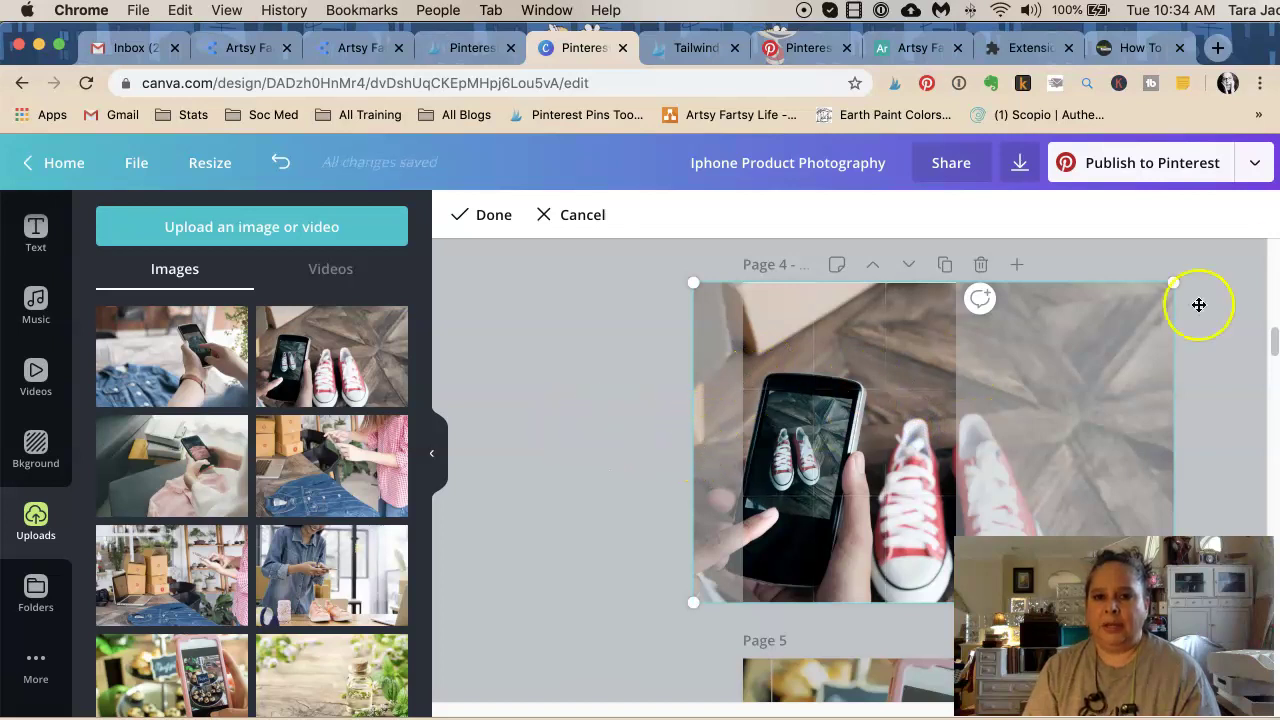
drag(1173, 283, 1250, 235)
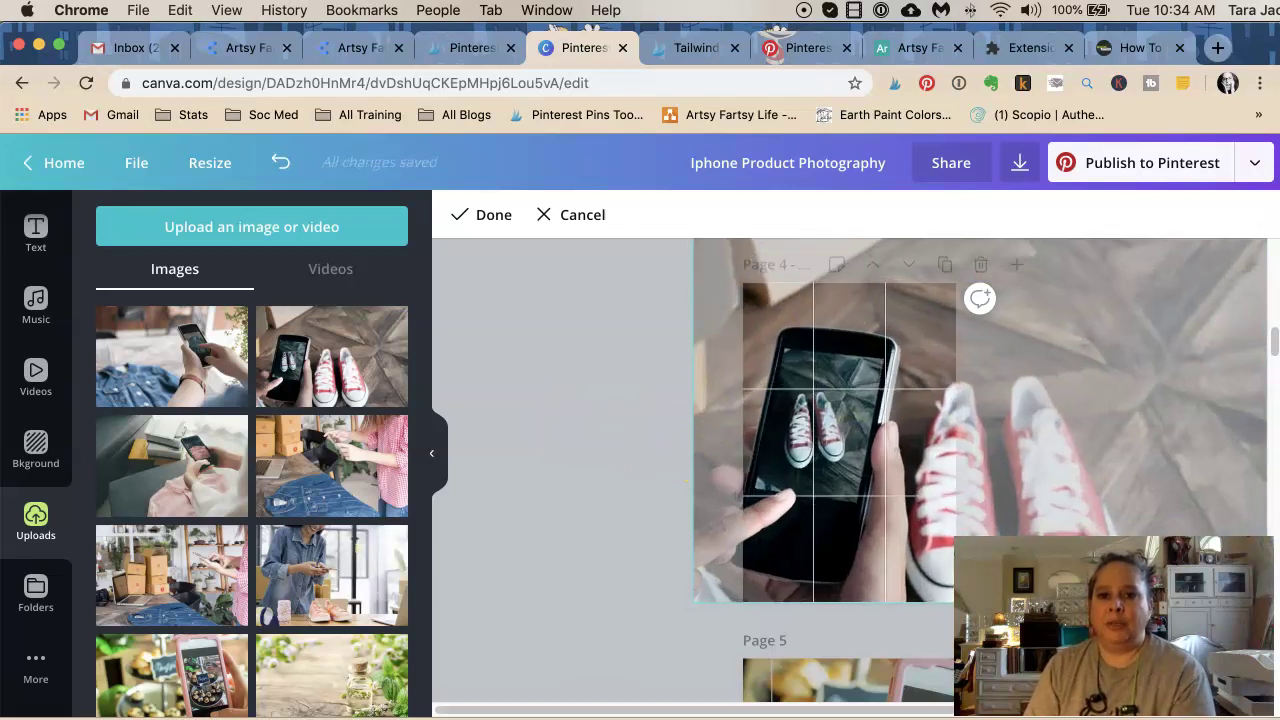
drag(945, 352, 796, 368)
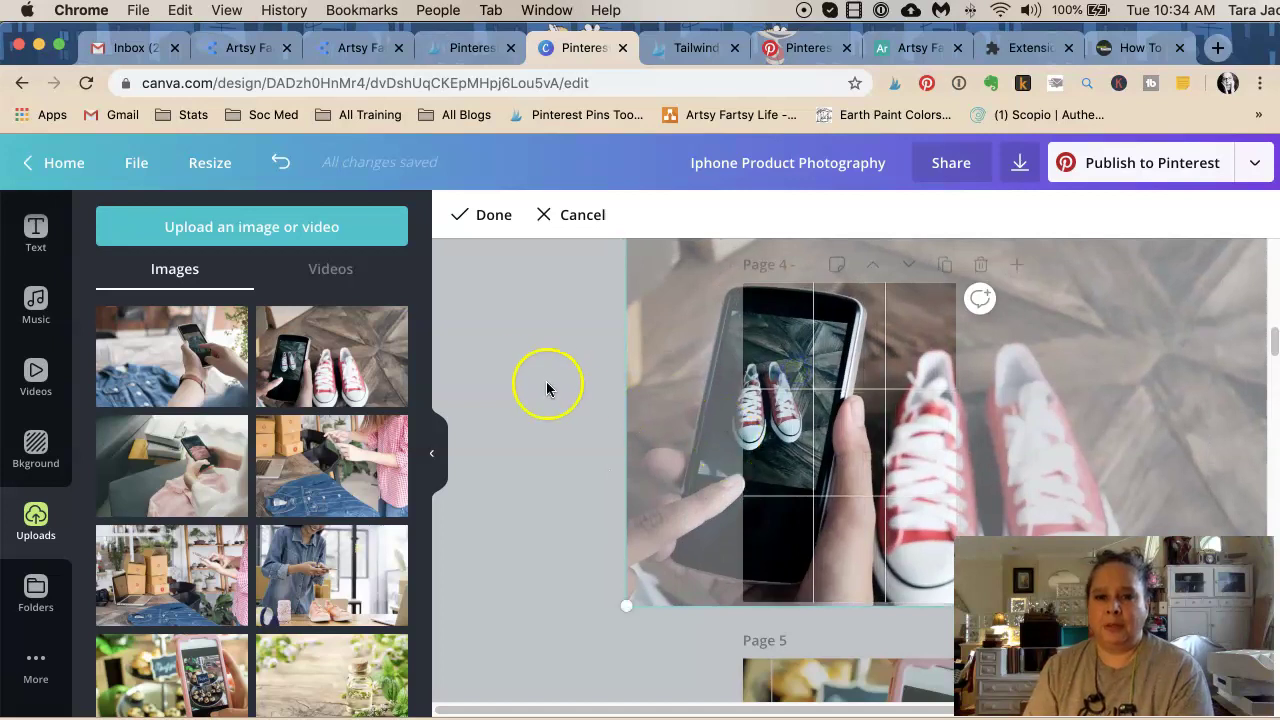
click(498, 377)
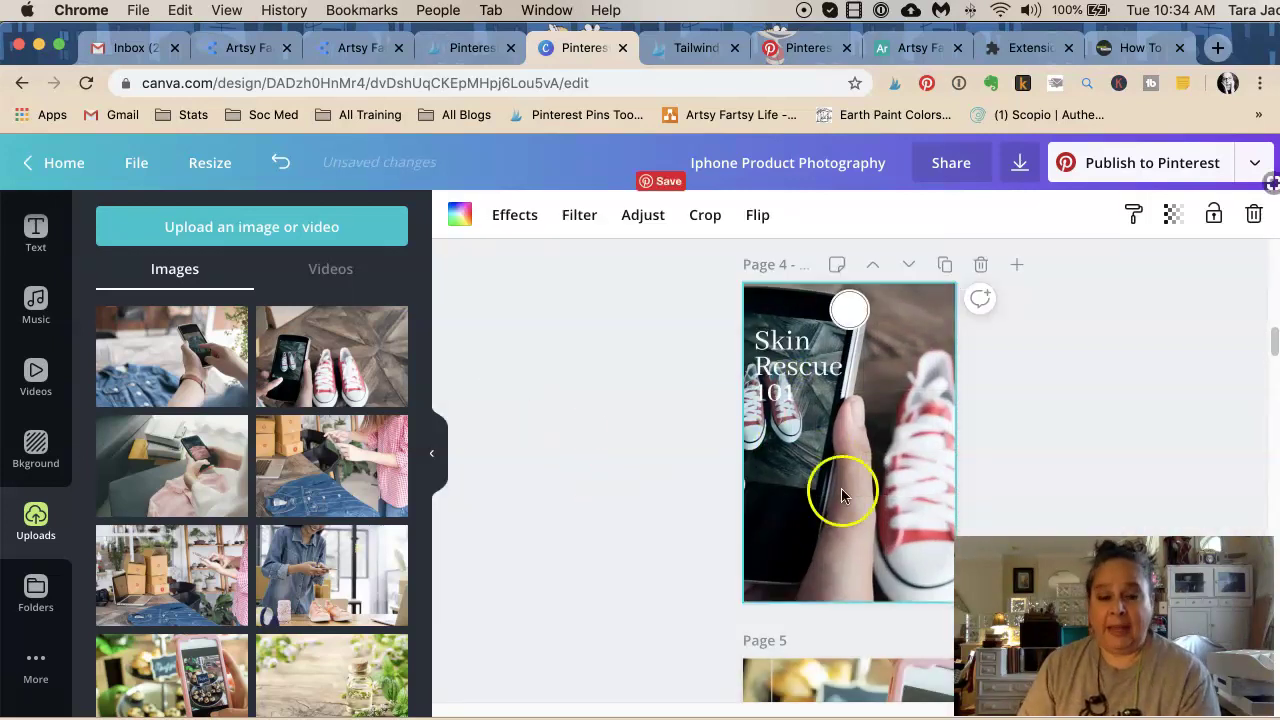
Step: Try the photo of hands over a denim jacket and boxes on page 5's "See in Style" pin, shifting its crop
scroll(625, 550, down, 5)
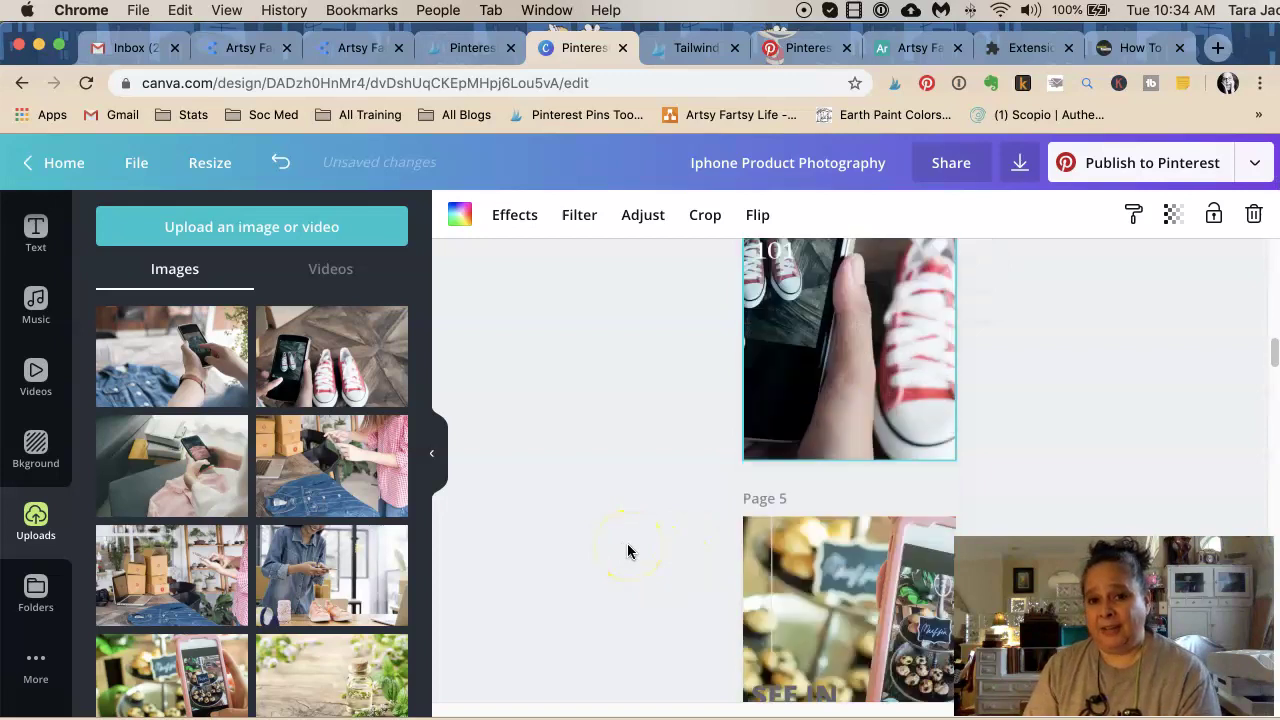
scroll(627, 543, down, 3)
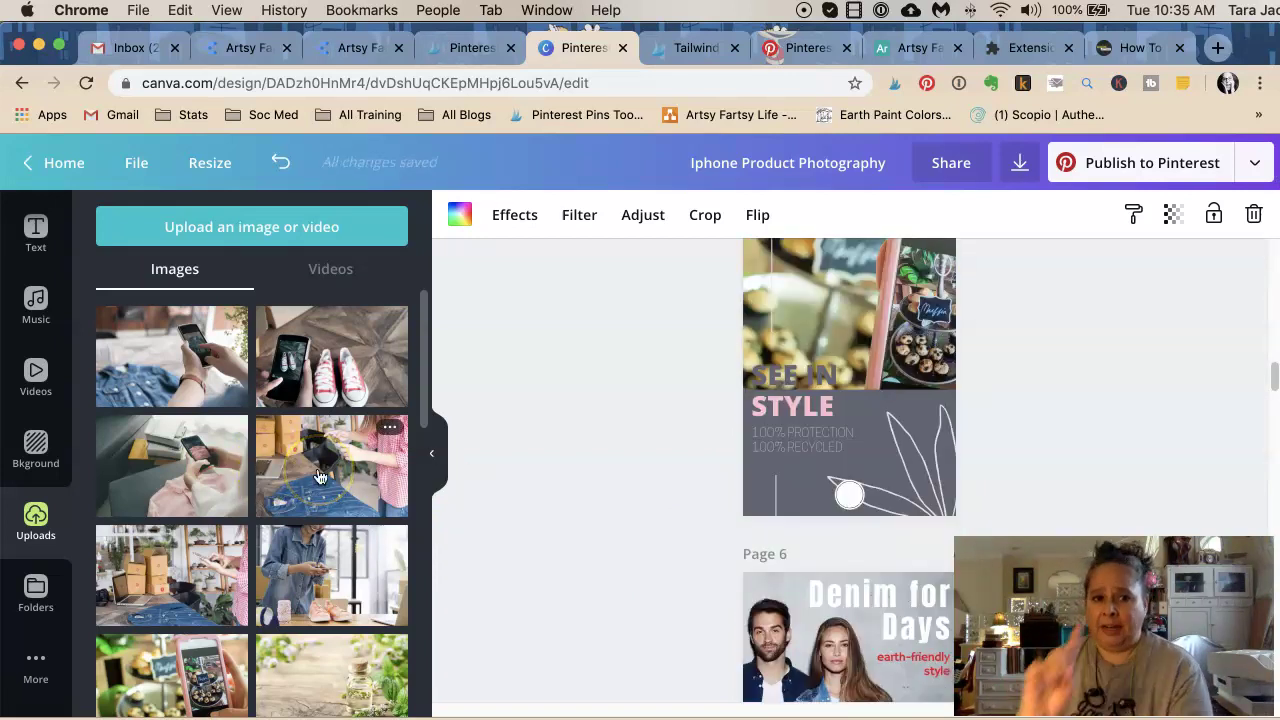
drag(320, 460, 802, 315)
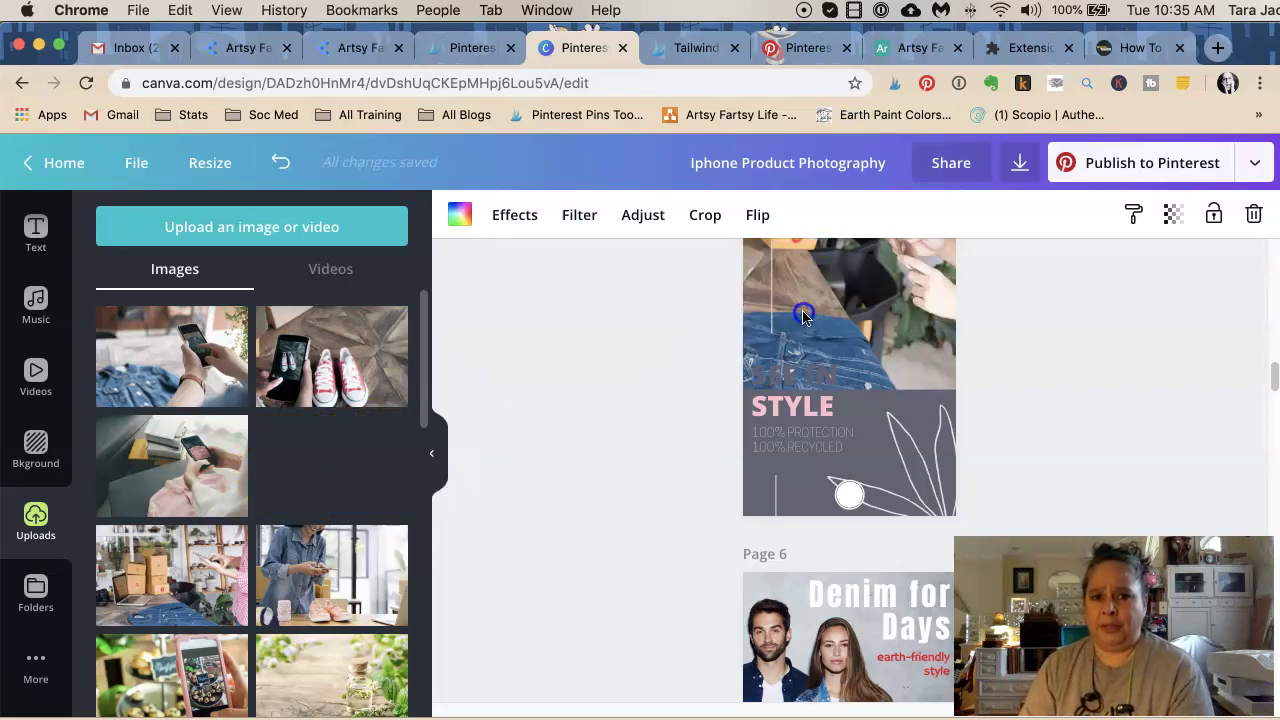
scroll(600, 375, up, 3)
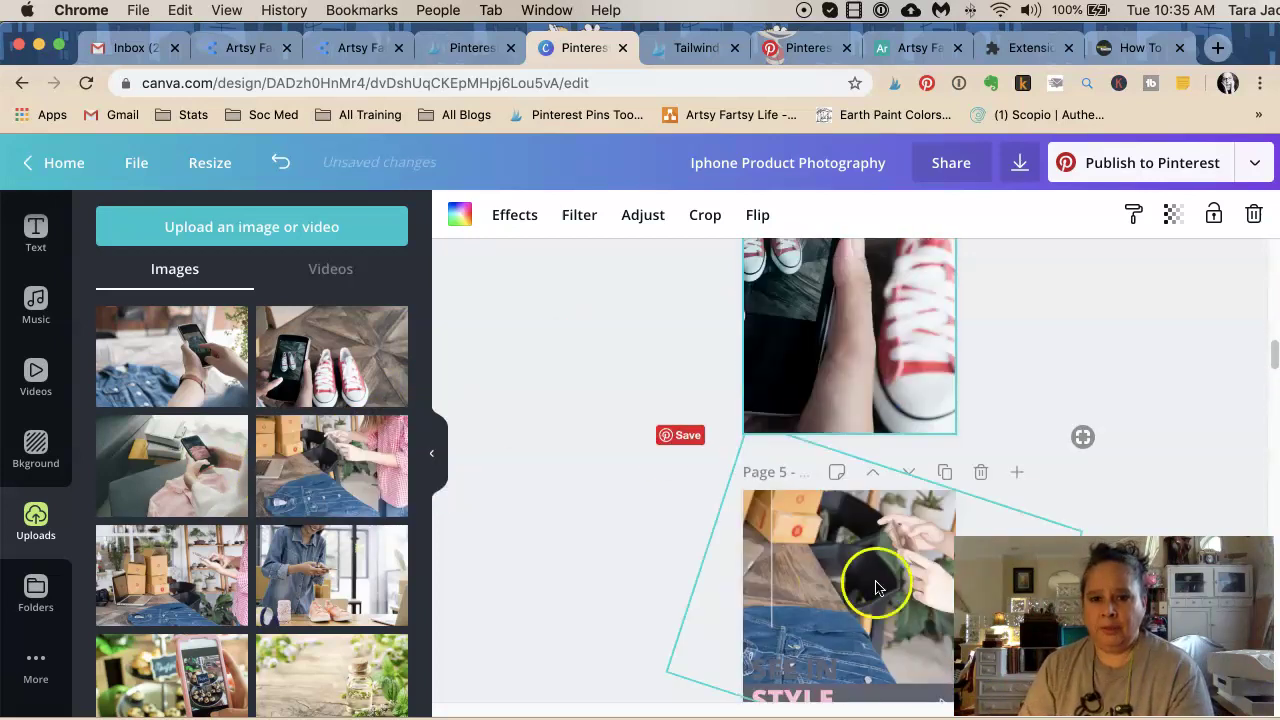
double_click(922, 562)
drag(877, 557, 835, 547)
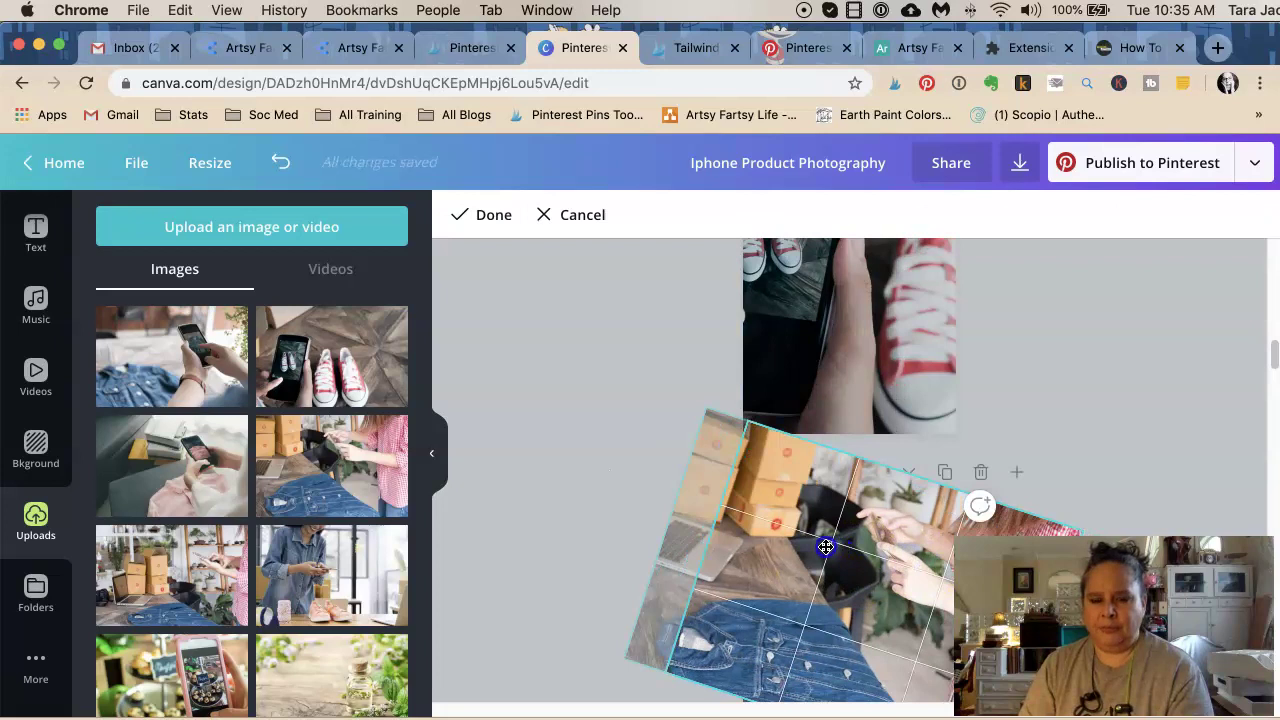
click(557, 443)
Step: Delete the "See in Style" pin on page 5
scroll(492, 438, down, 5)
scroll(492, 440, up, 3)
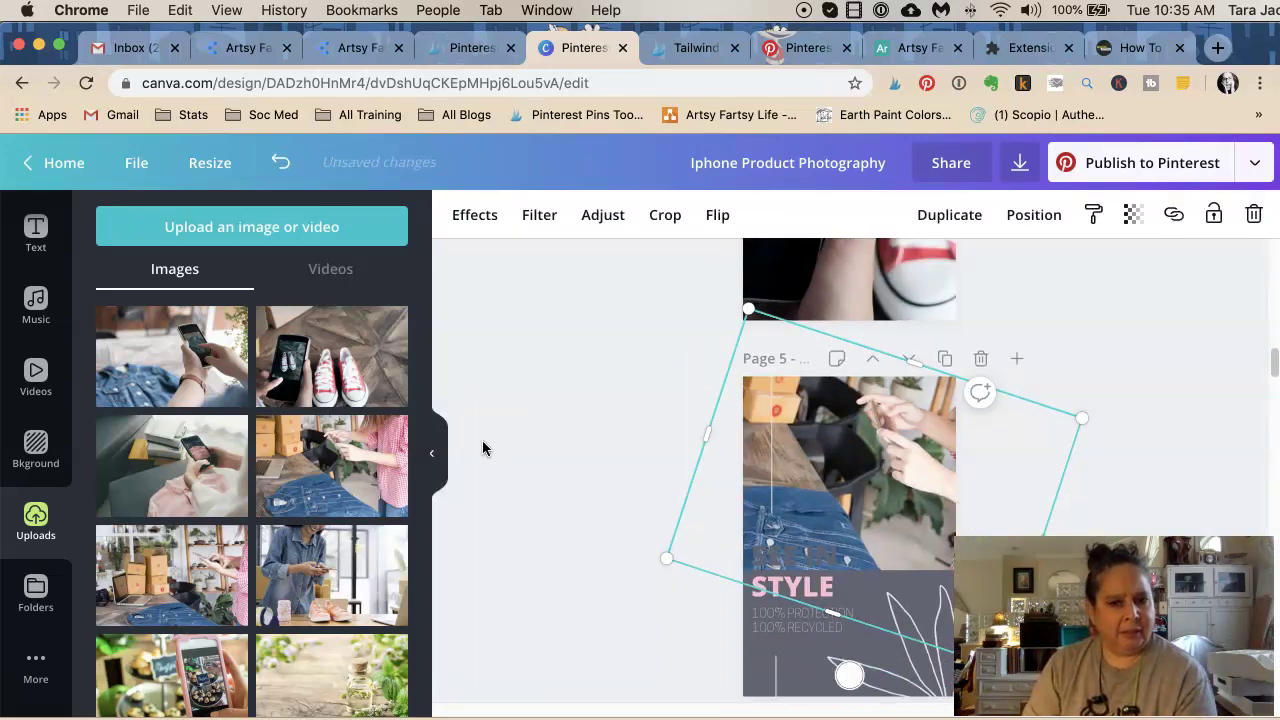
click(527, 406)
click(977, 360)
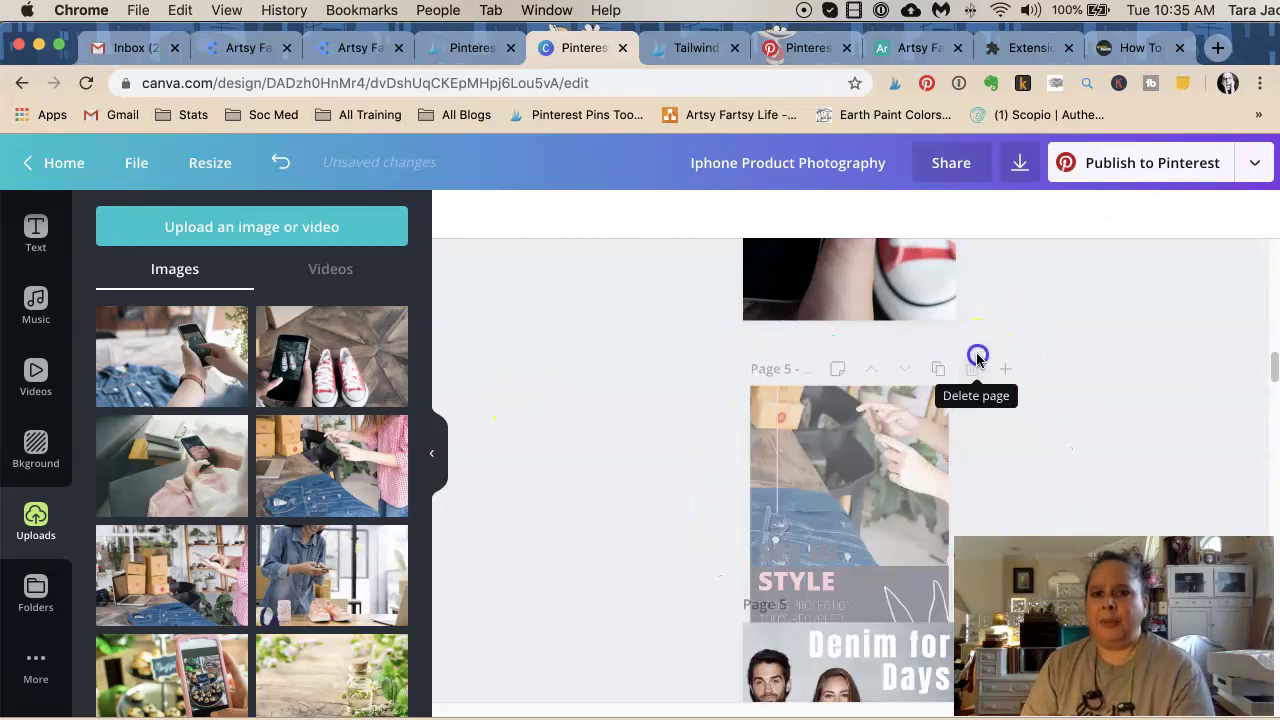
Step: Replace the "Denim for Days" photo with the laptop and boxes photo, shifting its crop to the hands holding the phone
scroll(655, 450, up, 4)
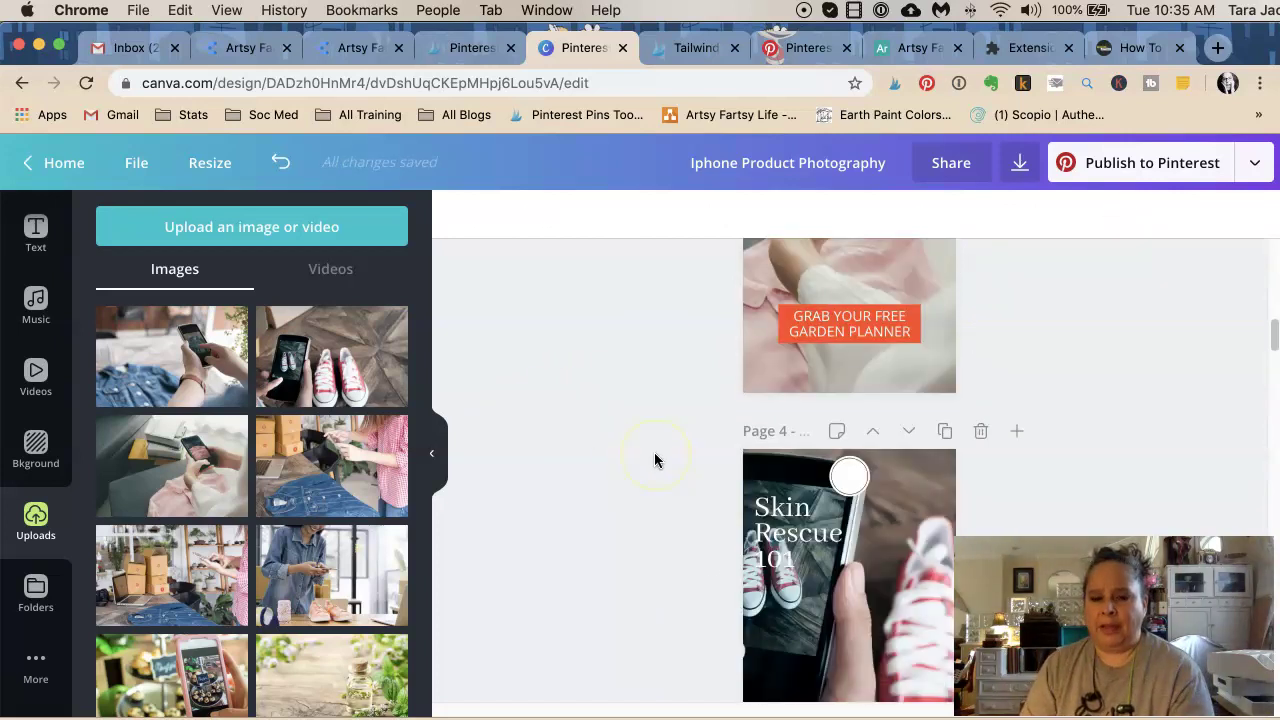
scroll(655, 458, up, 10)
scroll(655, 459, down, 12)
scroll(655, 457, down, 3)
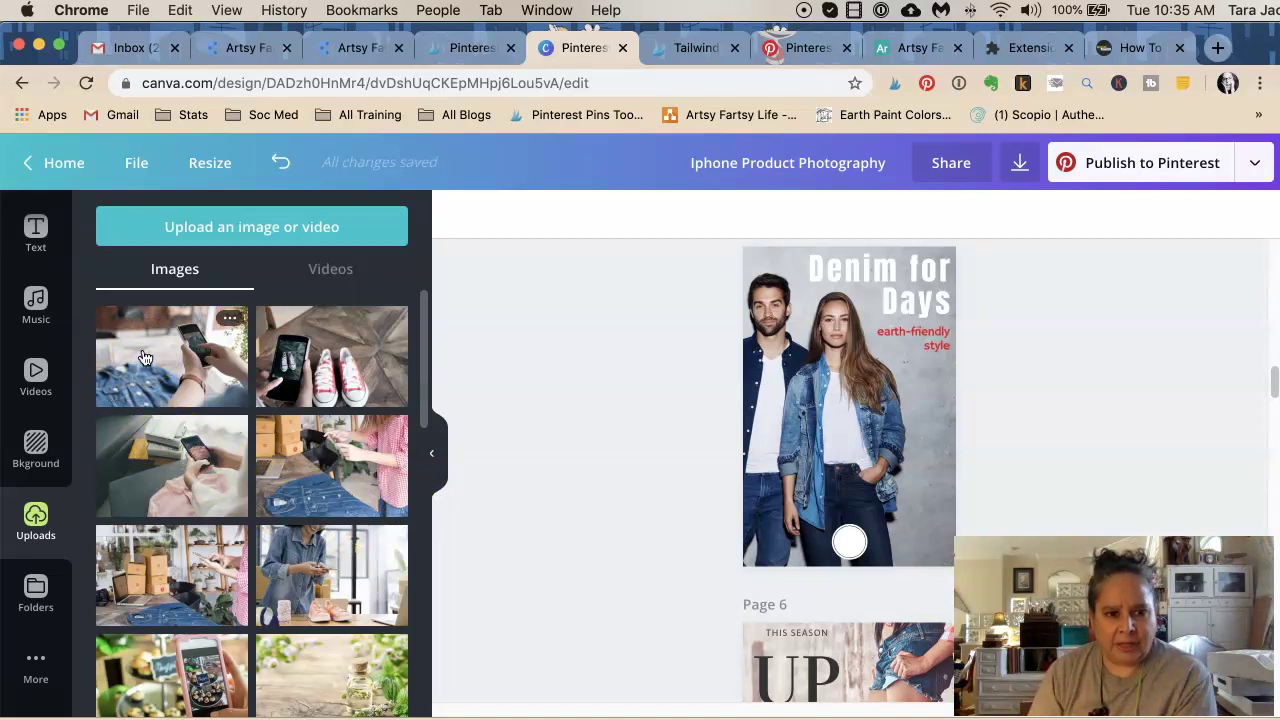
drag(149, 543, 748, 349)
double_click(852, 387)
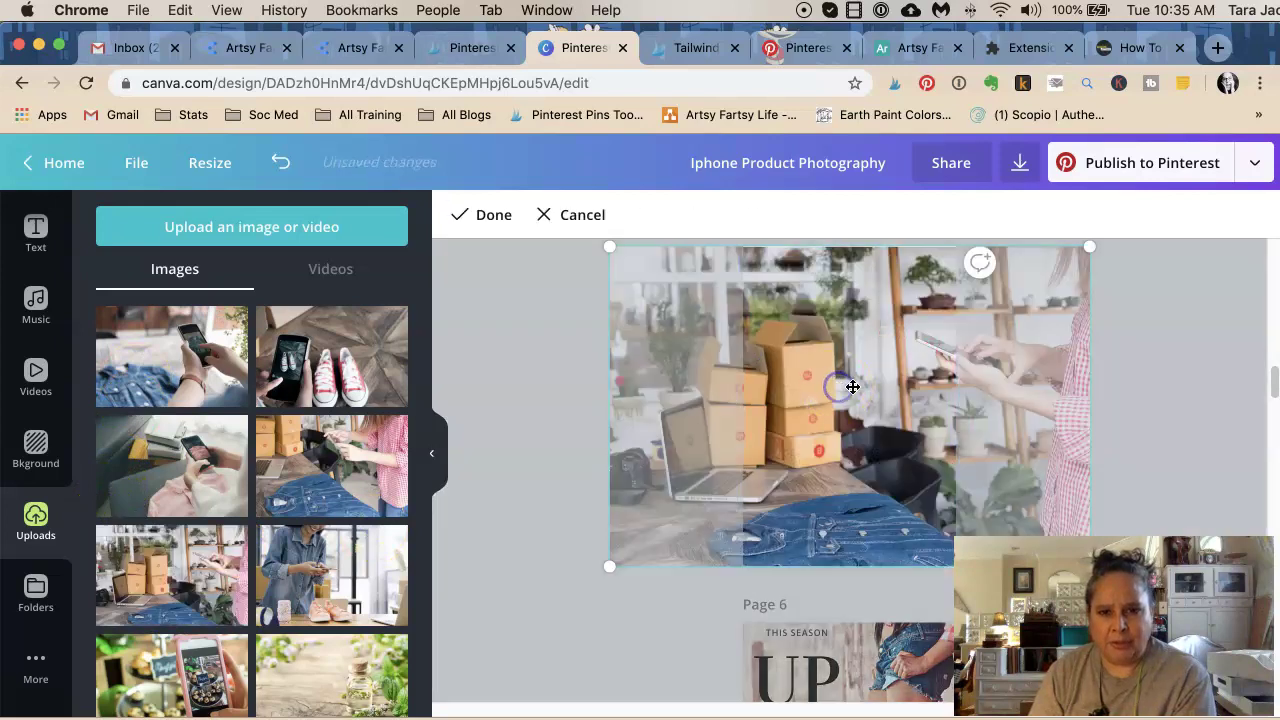
drag(869, 380, 719, 381)
click(1020, 429)
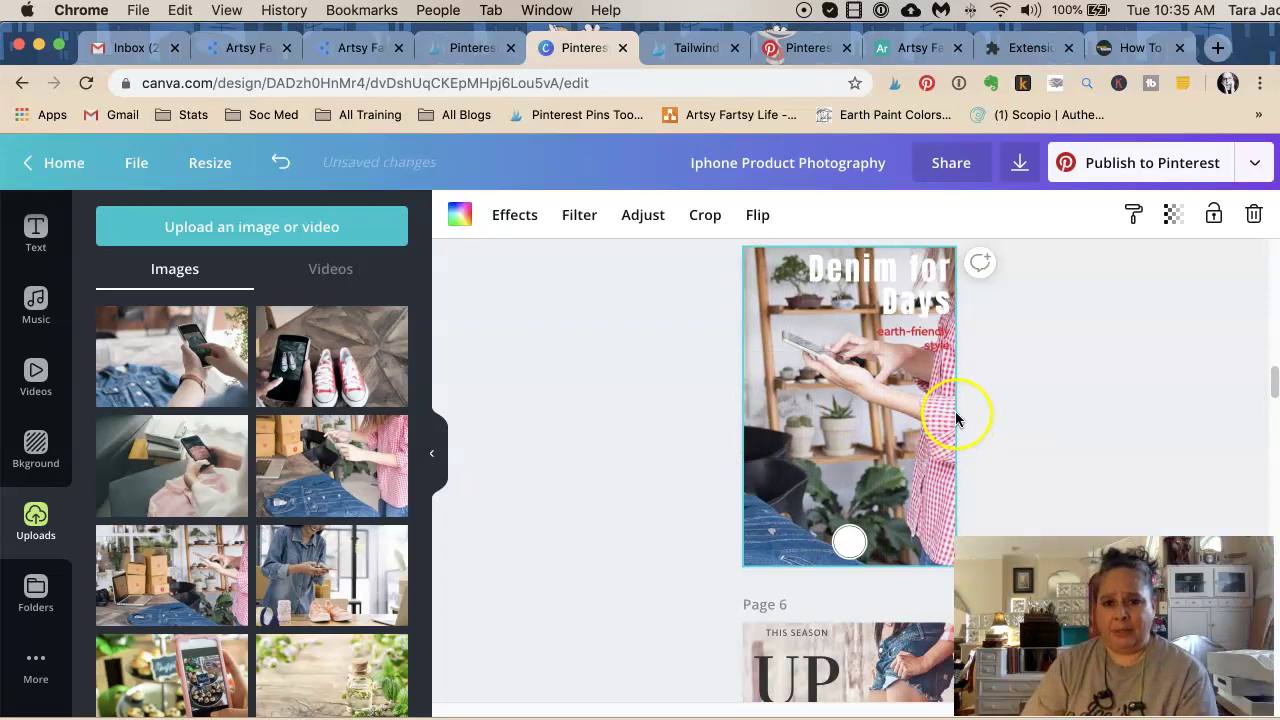
Step: Look through the remaining template pages after page 5 and return to the page 1 pin
scroll(1015, 405, down, 4)
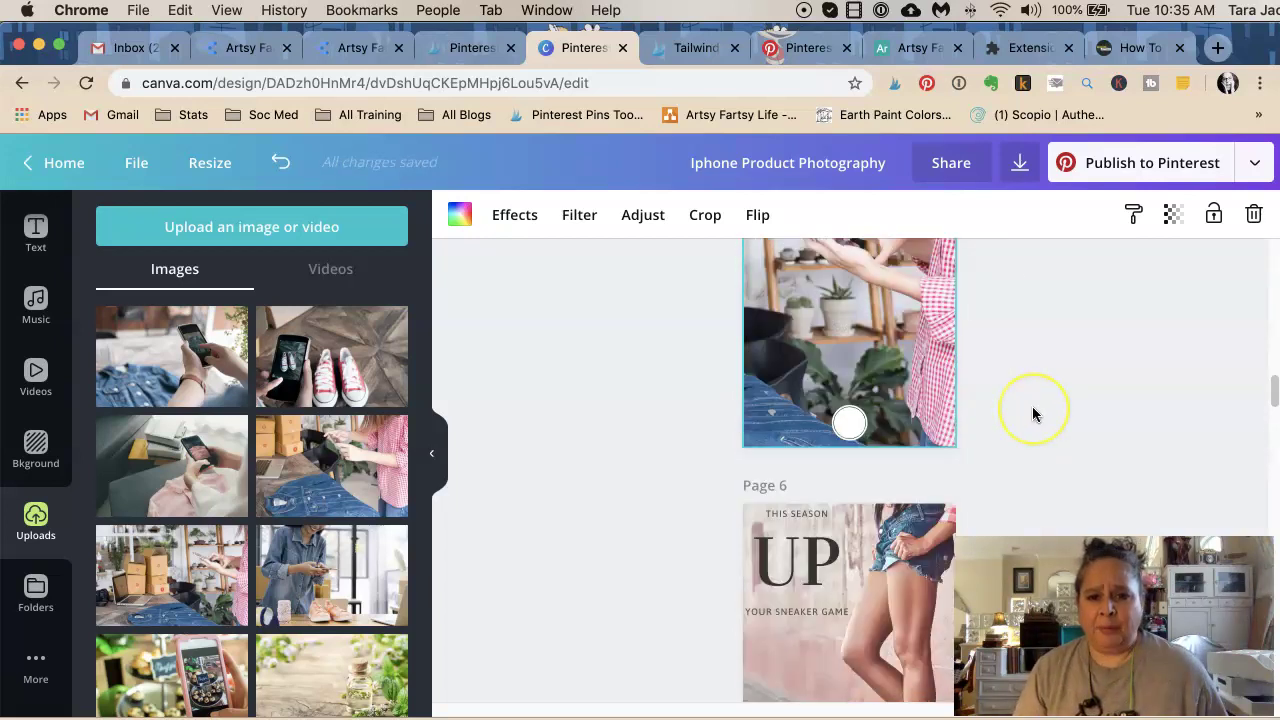
scroll(1035, 414, up, 5)
scroll(1035, 414, down, 7)
scroll(1035, 414, down, 12)
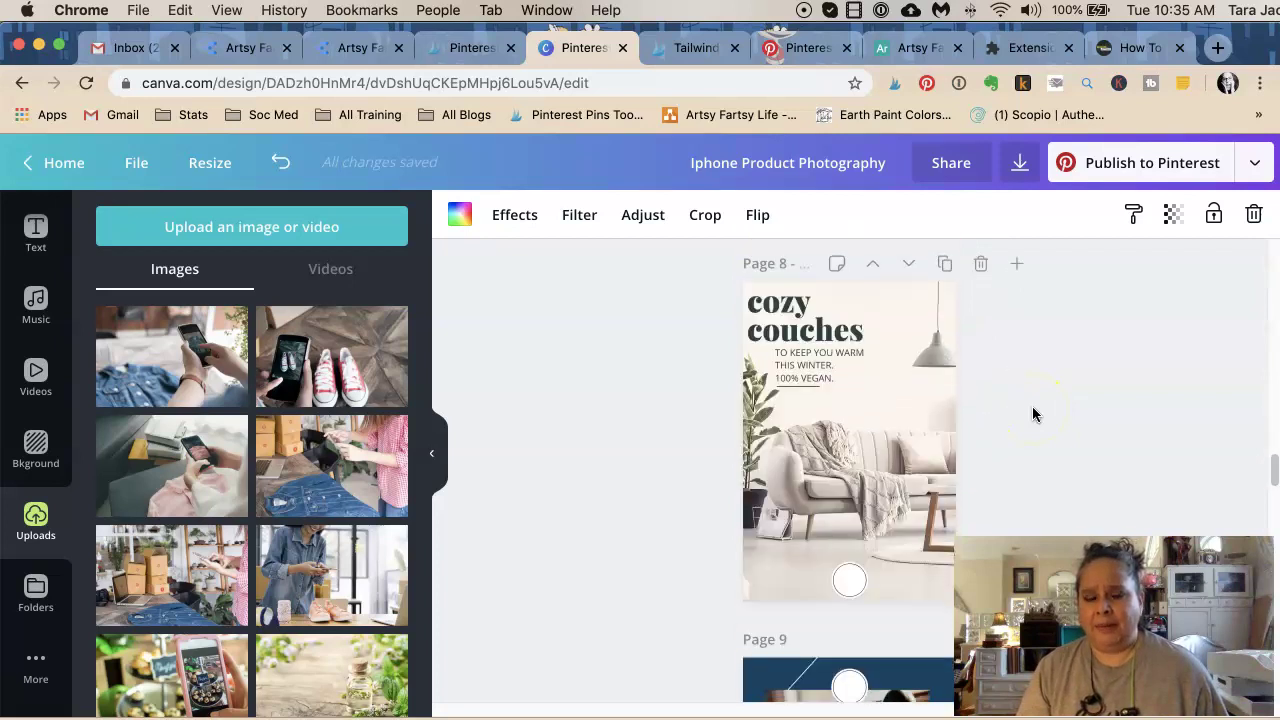
scroll(1035, 414, down, 4)
scroll(1035, 414, up, 20)
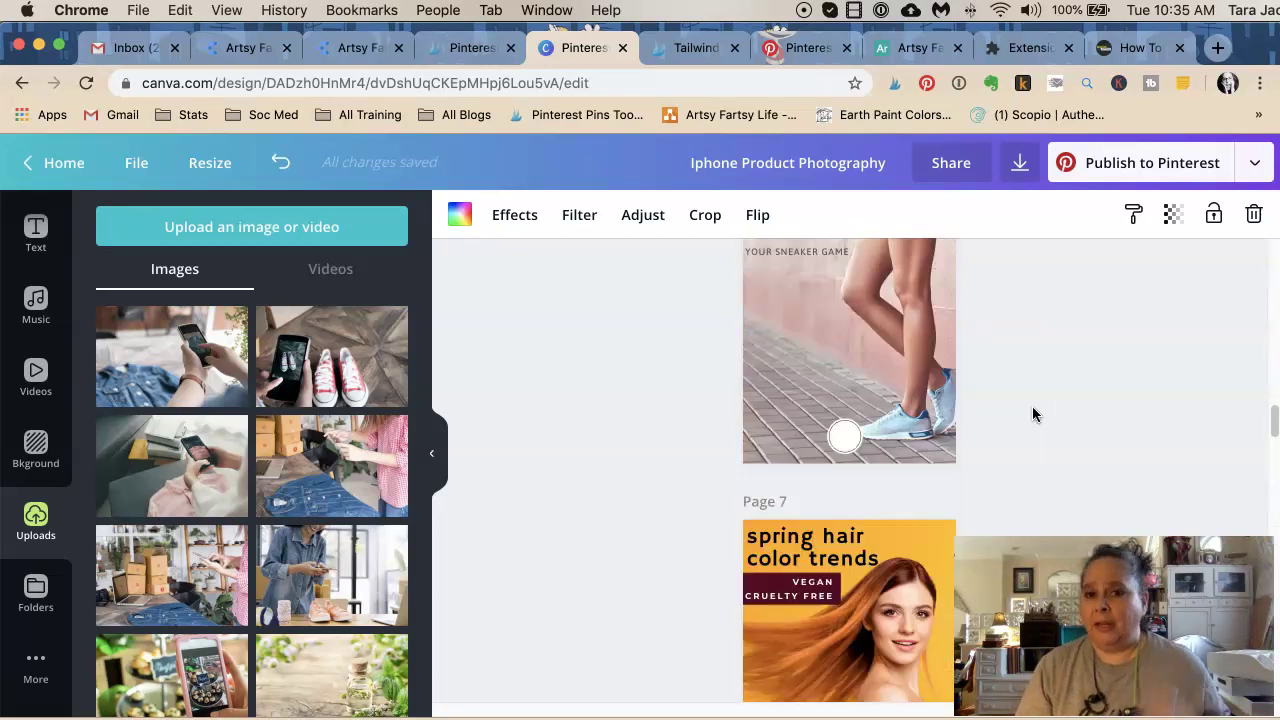
scroll(1035, 414, up, 16)
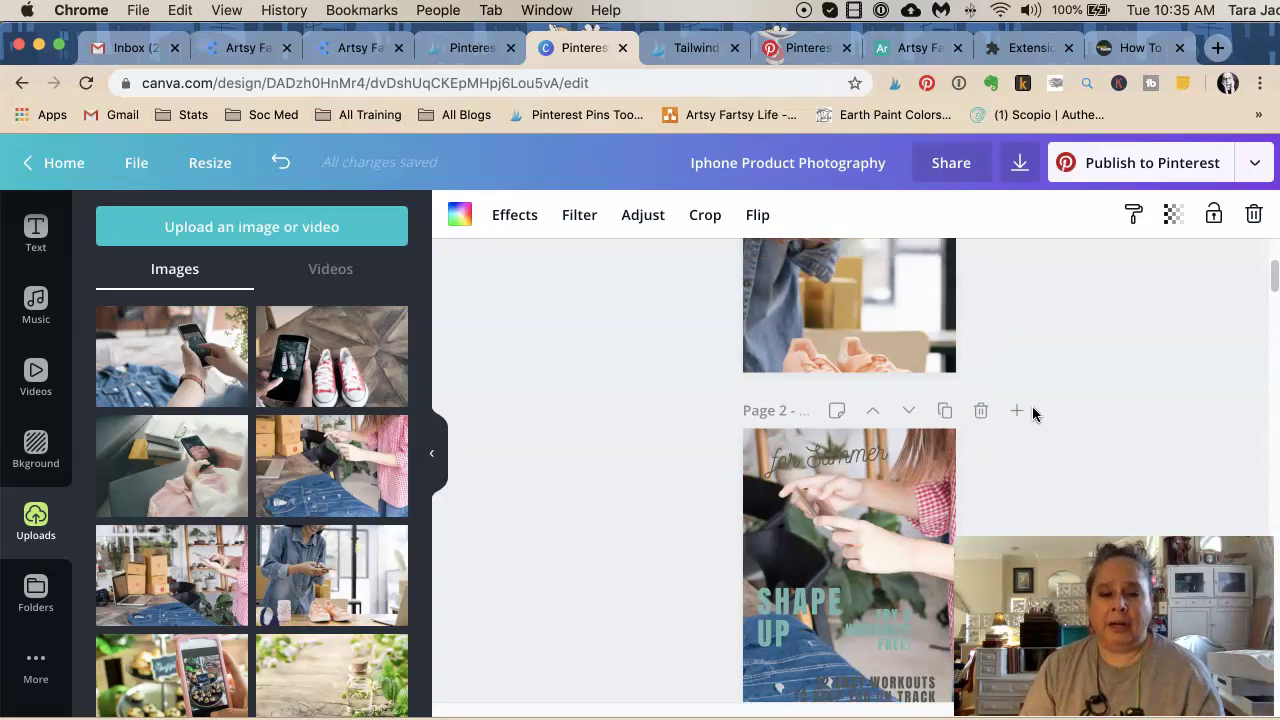
click(563, 50)
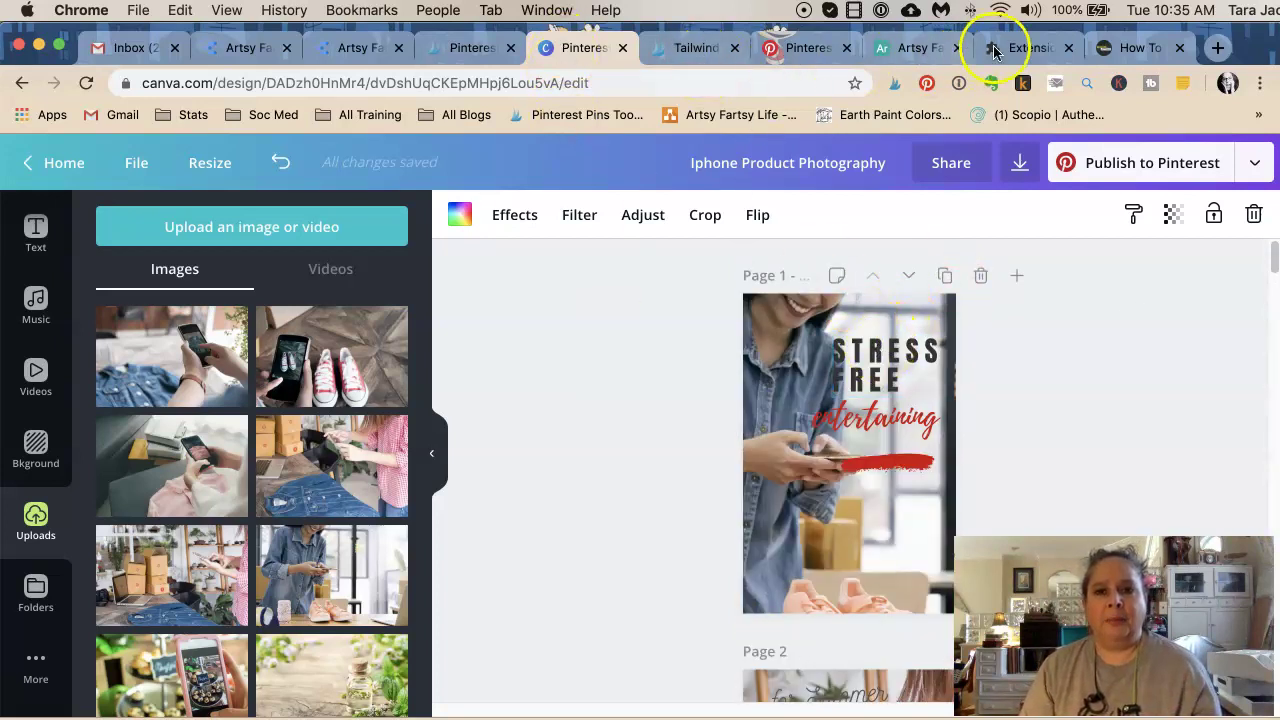
Step: Replace the "STRESS FREE" heading on page 1 with "AWESOME PRODUCT PHOTOGRAPHY"
click(878, 370)
double_click(876, 372)
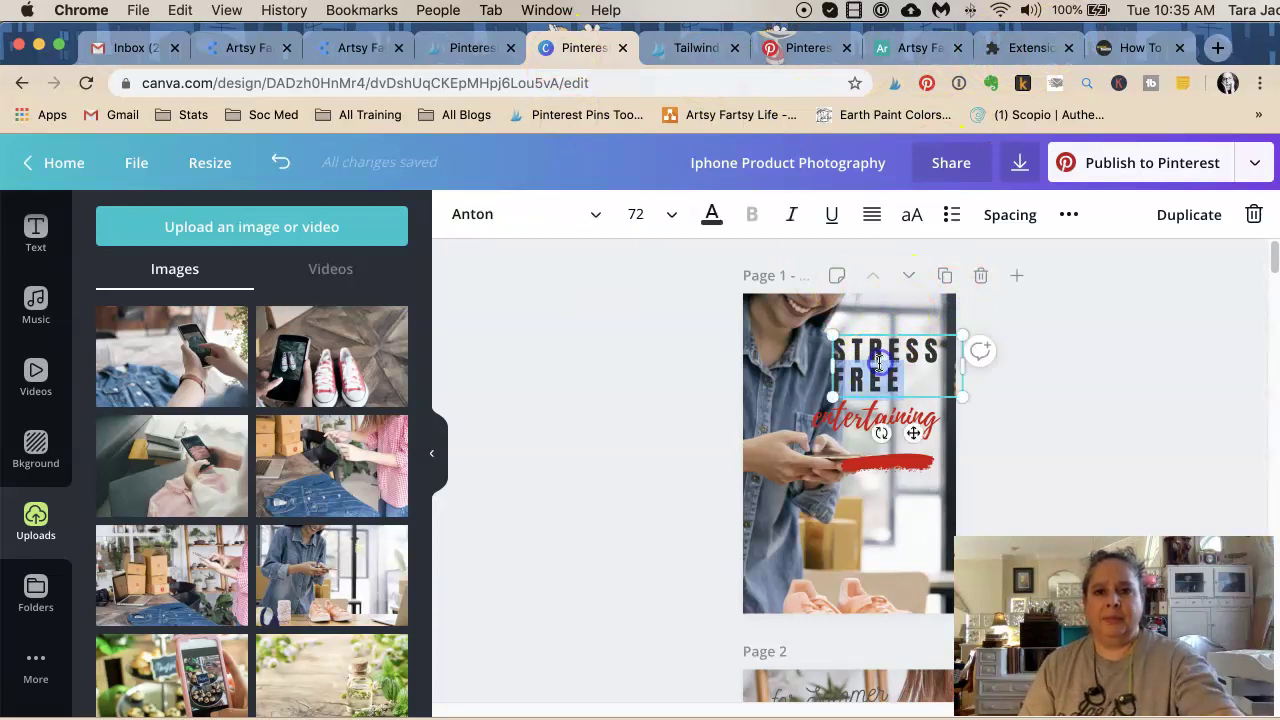
double_click(898, 340)
double_click(881, 371)
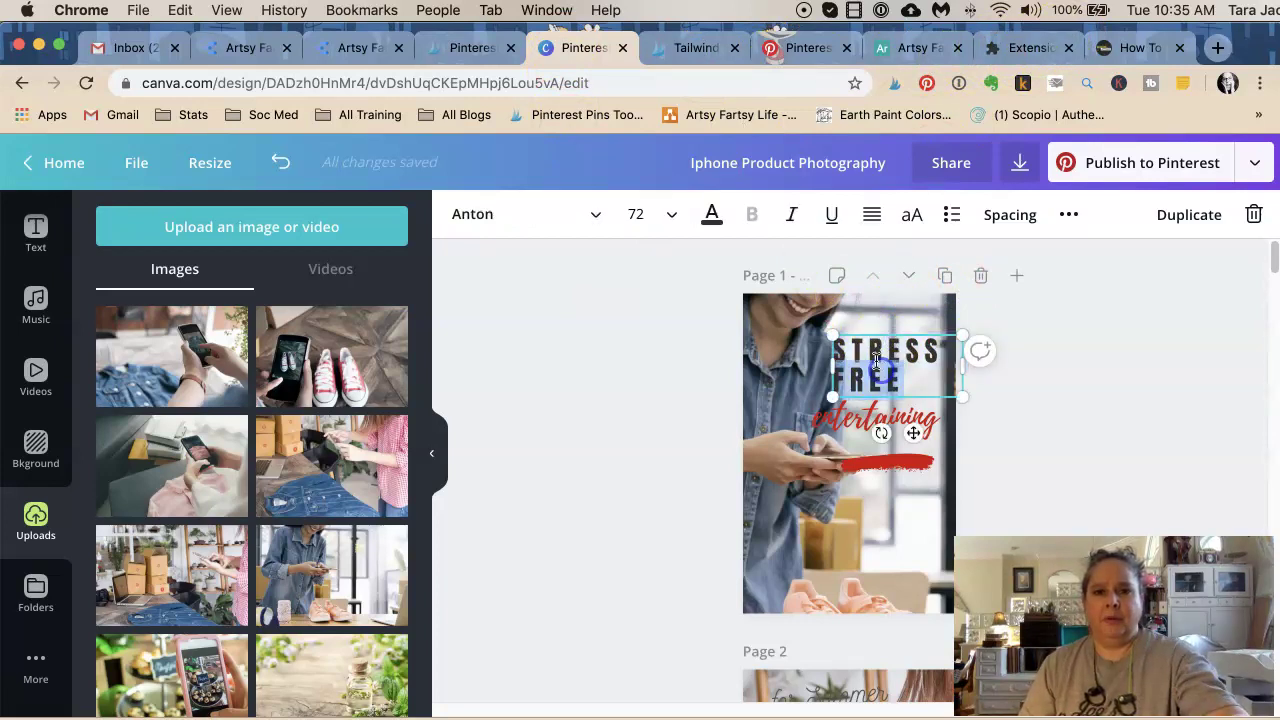
shift+click(873, 347)
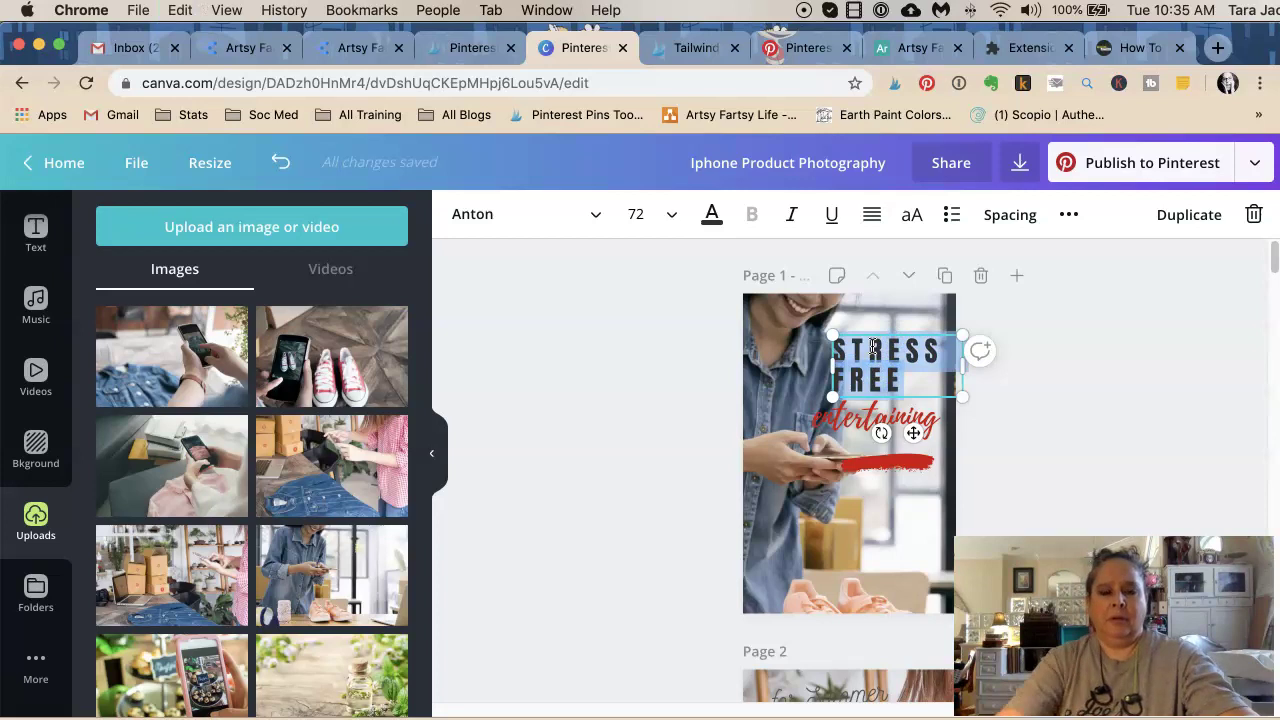
key(BackSpace)
text(AWESOME)
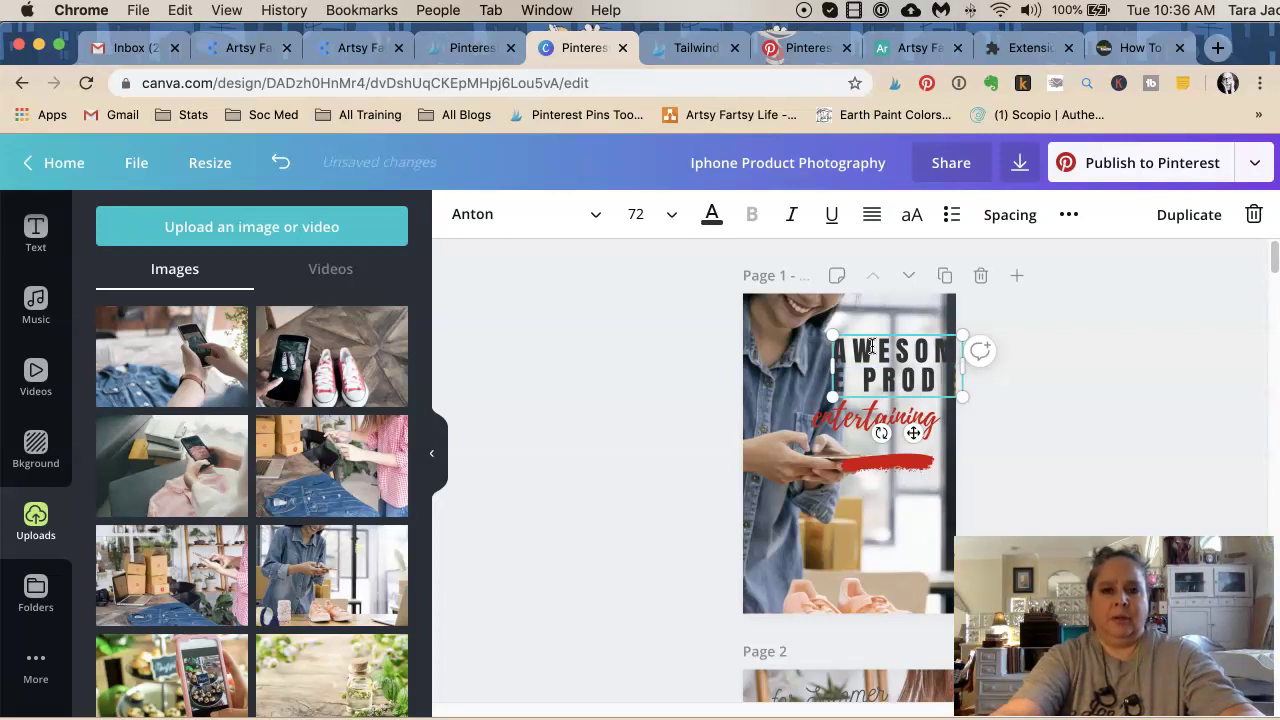
text(PRODUC)
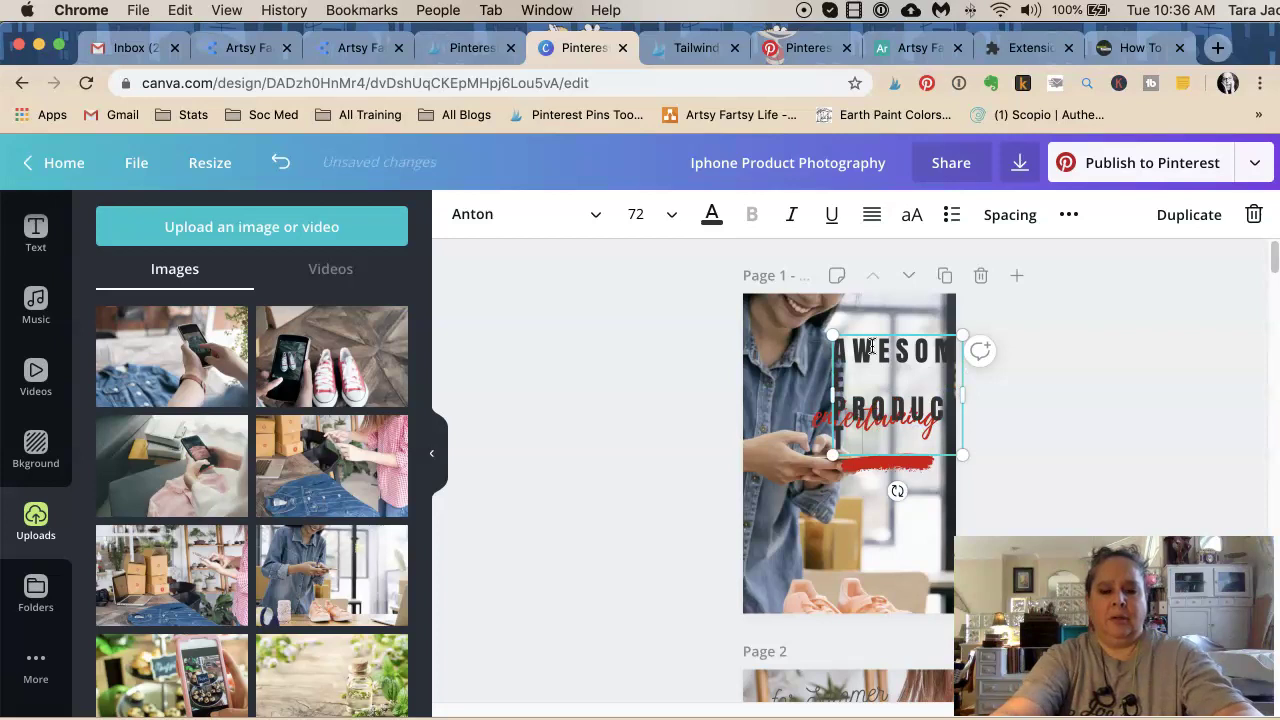
text(T PHOTOGR)
click(843, 386)
click(936, 467)
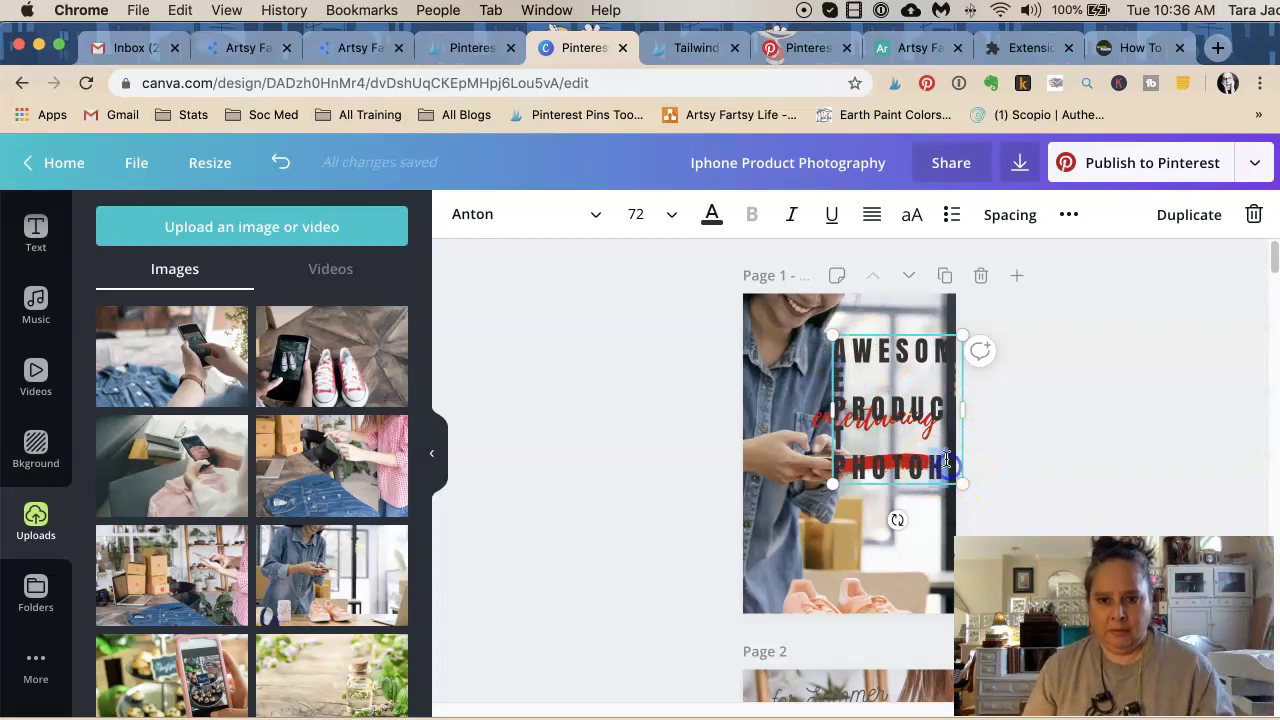
text(GRAPHY)
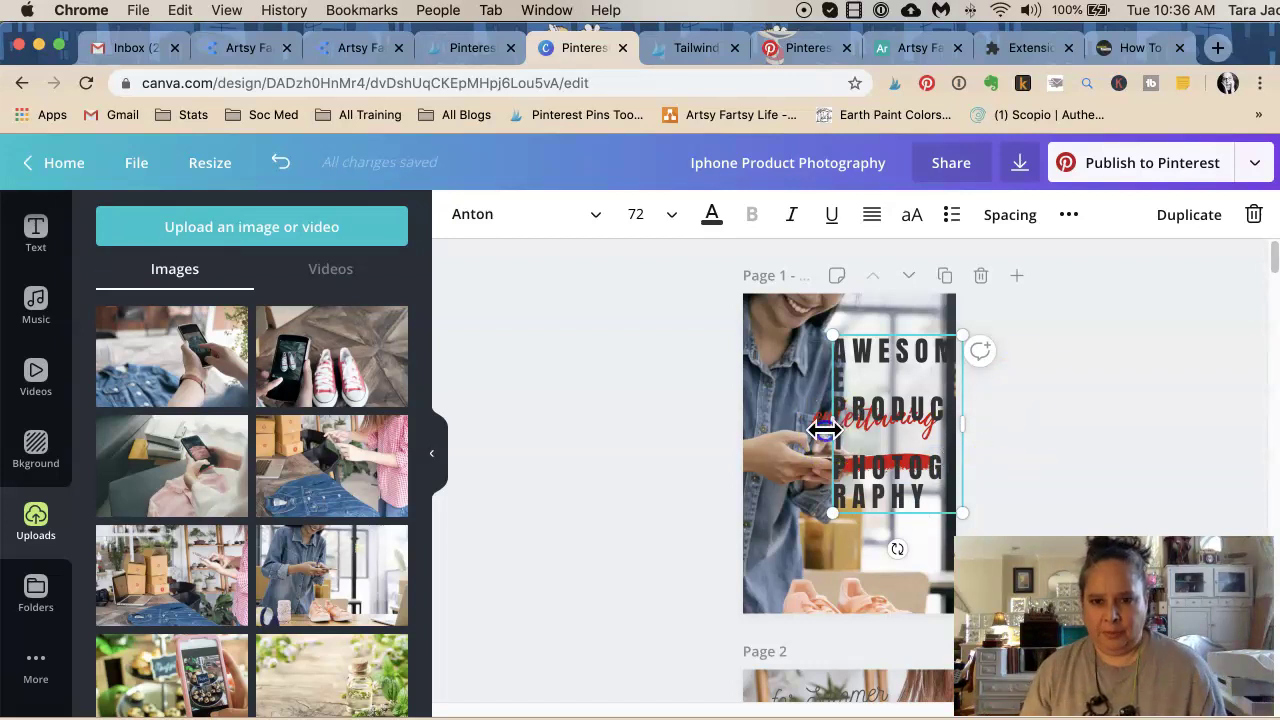
Step: Widen the page 1 heading's text box on both sides so "AWESOME" and "PRODUCT" each fit on one line
drag(824, 429, 766, 417)
click(943, 410)
drag(958, 403, 992, 400)
click(1092, 414)
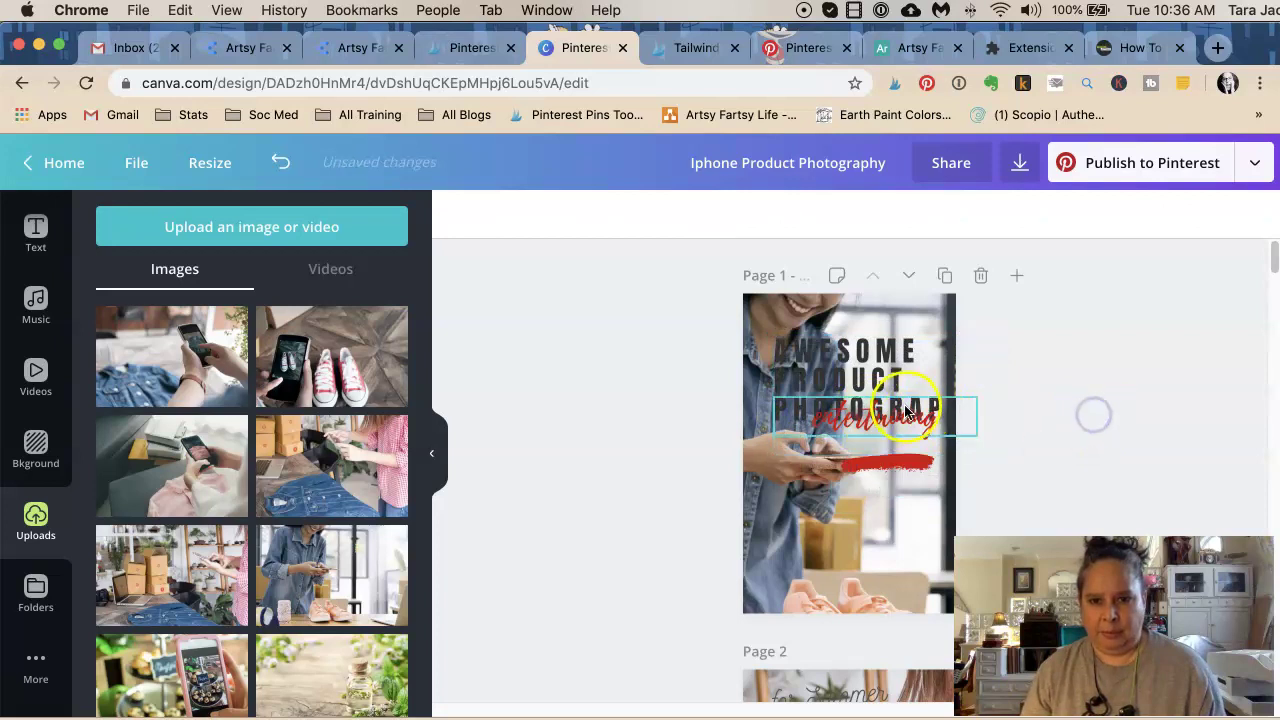
Step: Shrink the page 1 heading to font size 65.3 so "PHOTOGRAPHY" fits on one line, and move the heading lower on the photo
drag(829, 366, 827, 397)
click(967, 480)
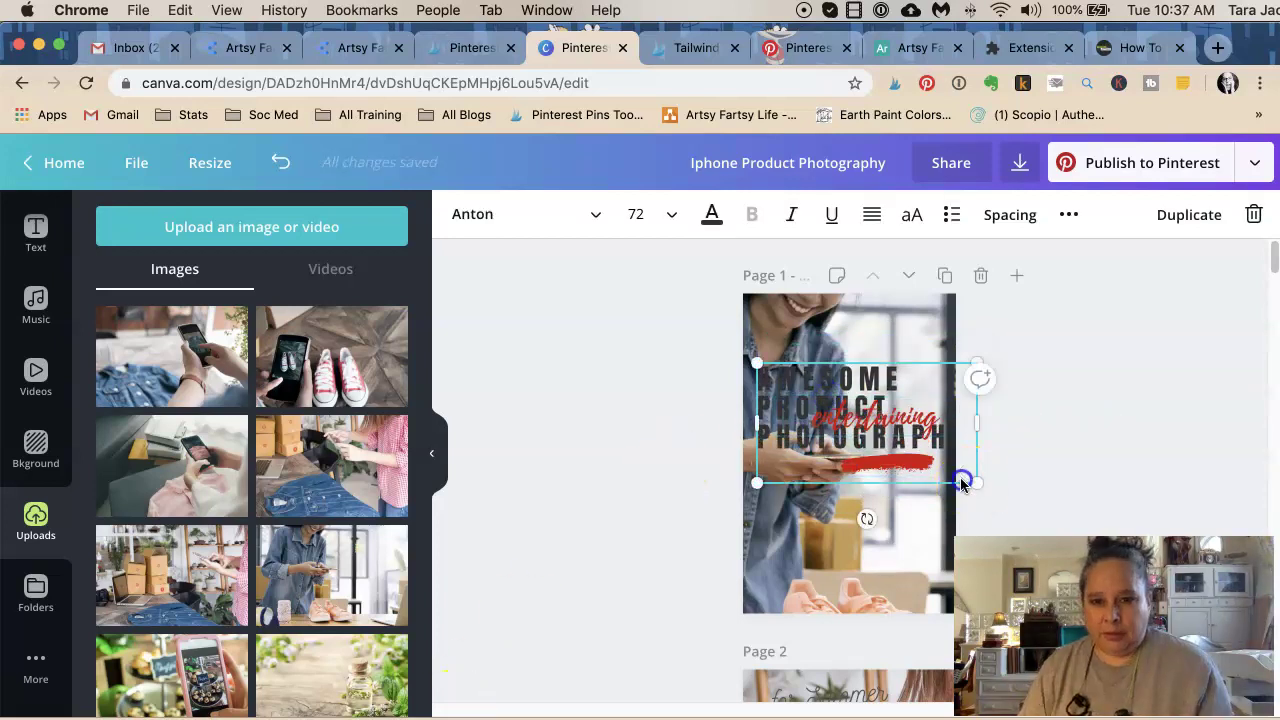
drag(962, 484, 944, 472)
mouse_move(772, 374)
mouse_down()
mouse_move(766, 466)
mouse_move(779, 486)
mouse_up()
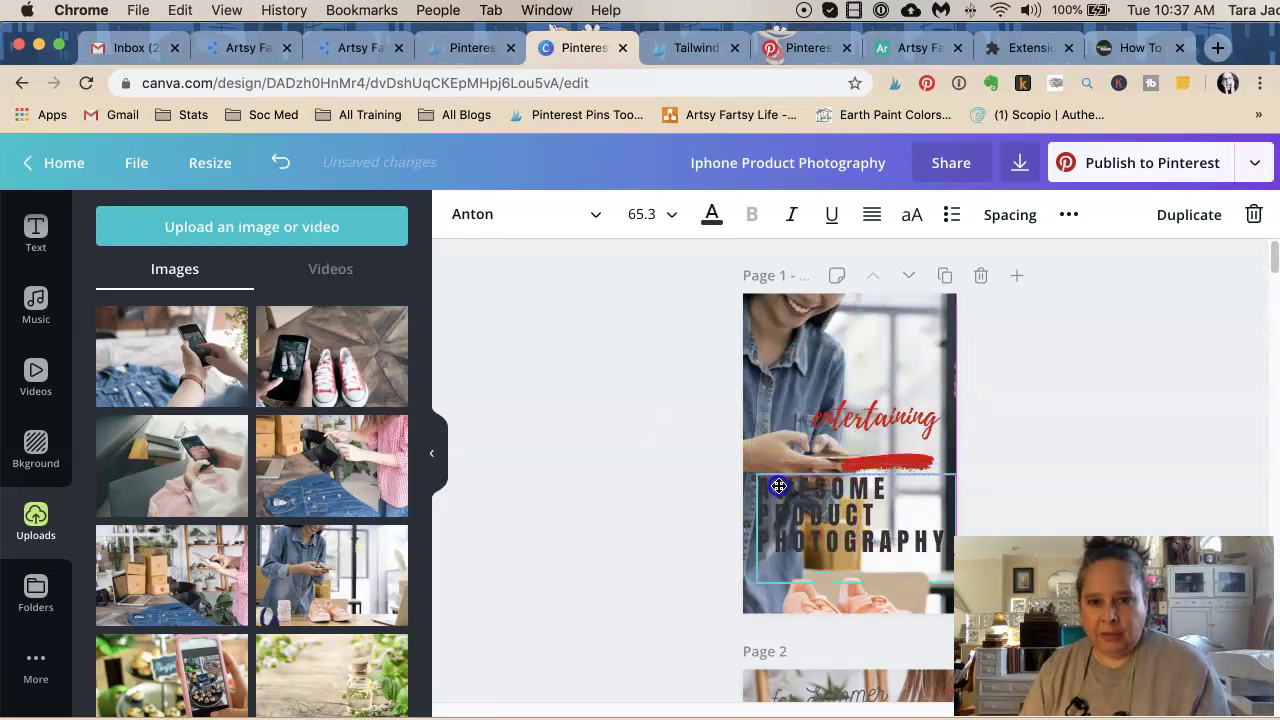
Step: Move the red brush stroke and script text below the heading, and replace "entertaining" with "with an iphone!"
mouse_move(885, 465)
mouse_down()
mouse_move(903, 508)
mouse_move(880, 423)
mouse_move(844, 540)
mouse_move(851, 591)
mouse_move(894, 586)
mouse_move(863, 549)
mouse_move(866, 490)
mouse_up()
drag(890, 418, 856, 526)
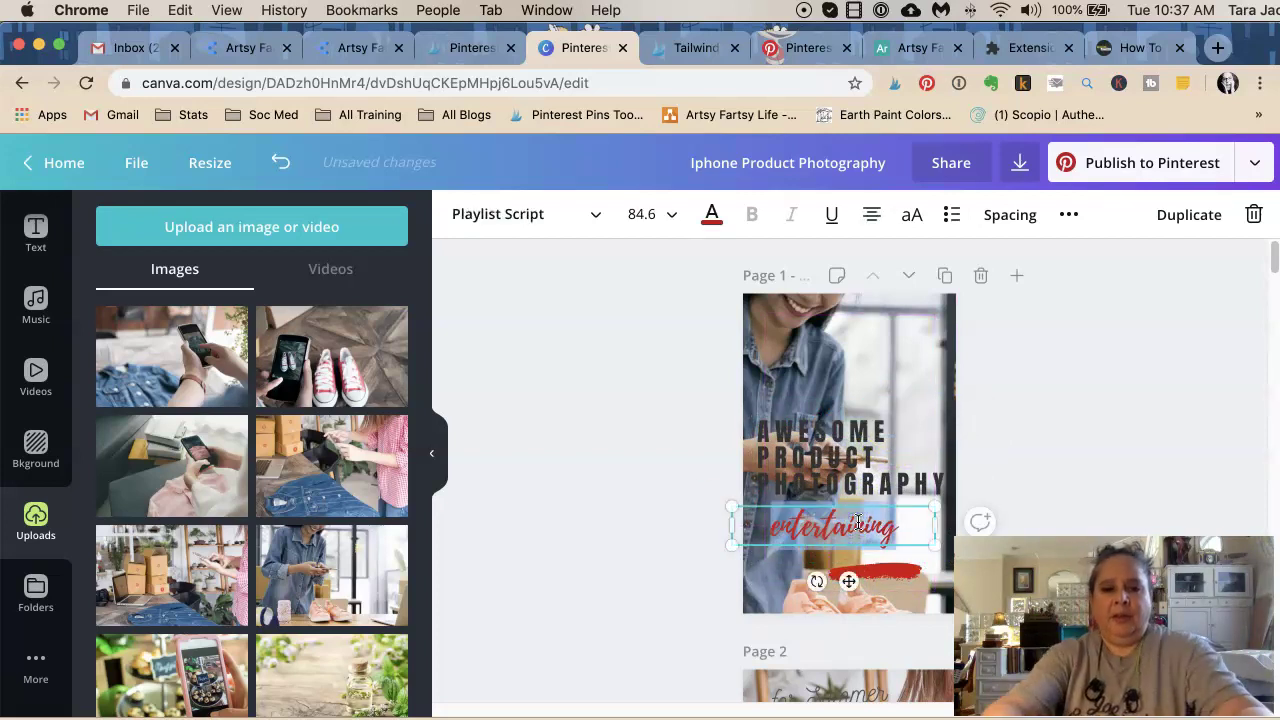
text(with)
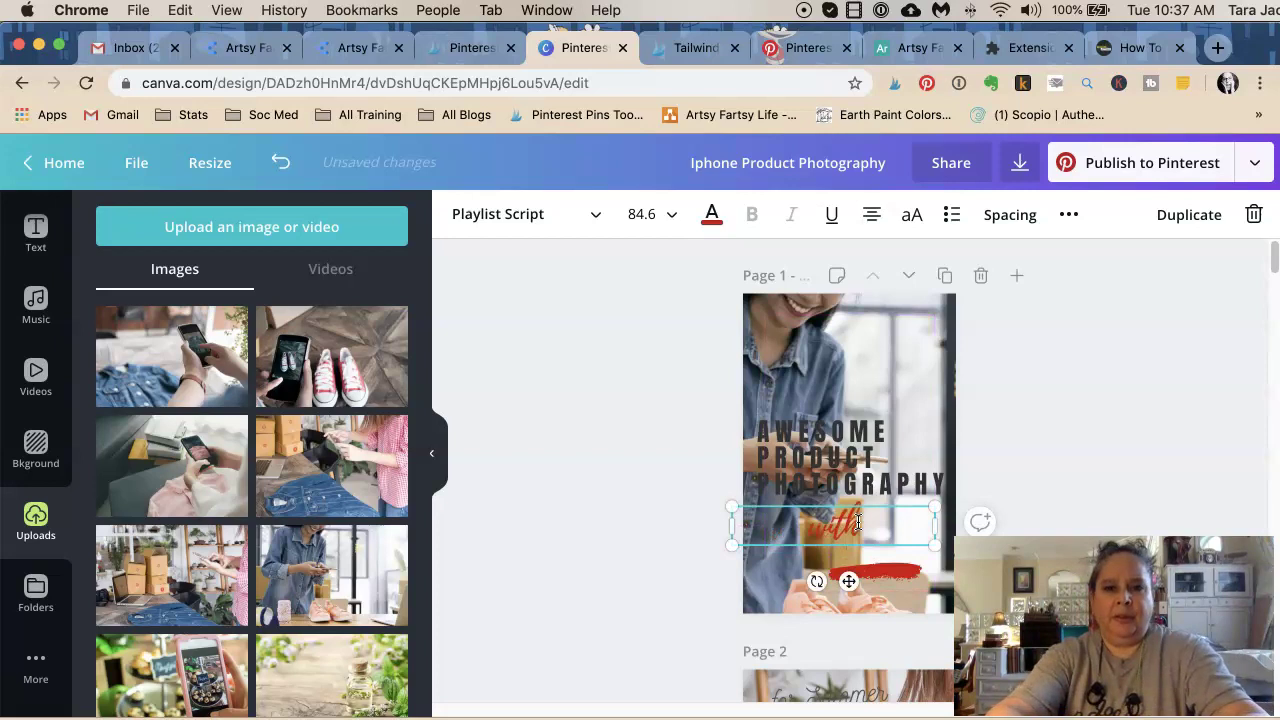
text( an iphone)
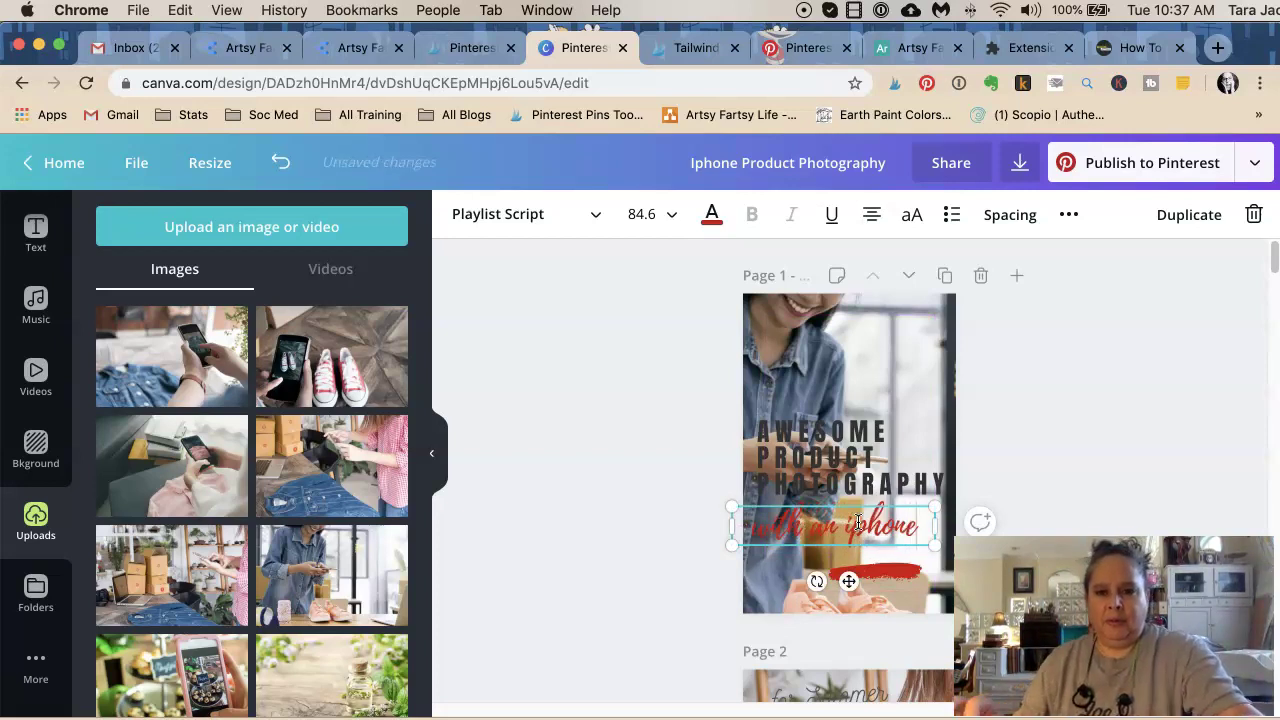
text(!)
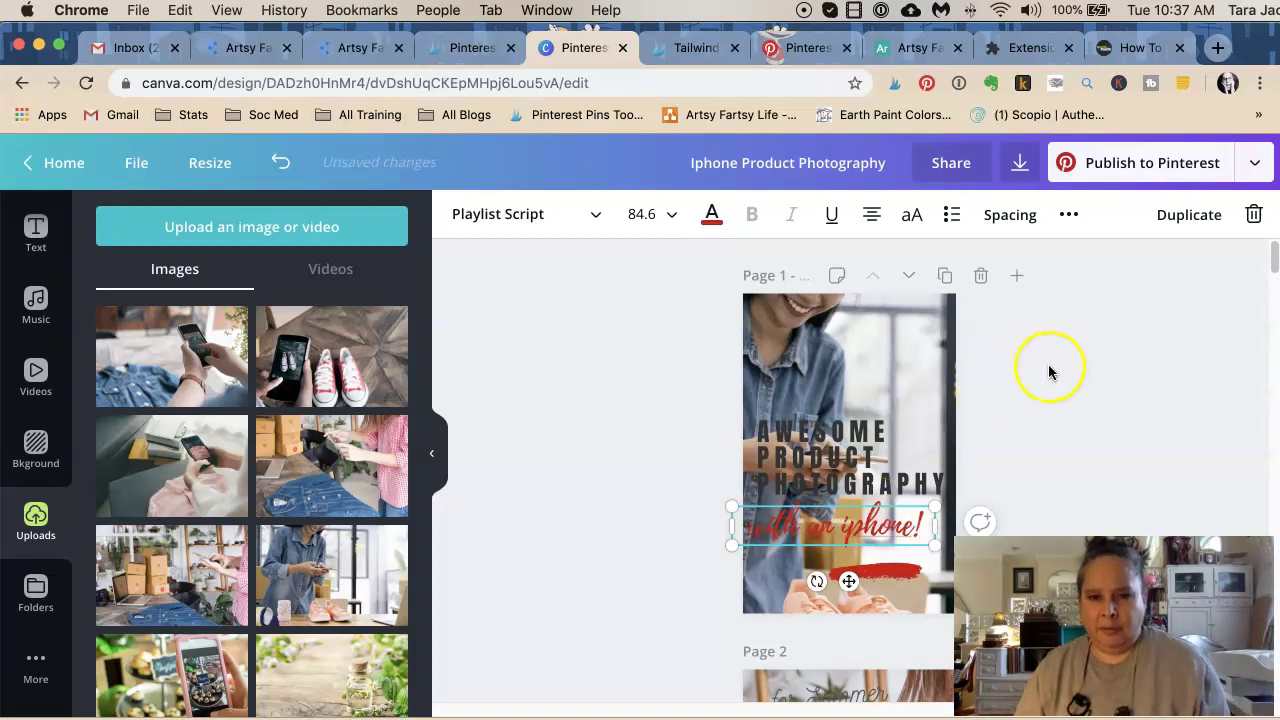
Step: Tuck "with an iphone!" close under the heading and place the red brush stroke directly beneath it
drag(843, 527, 855, 516)
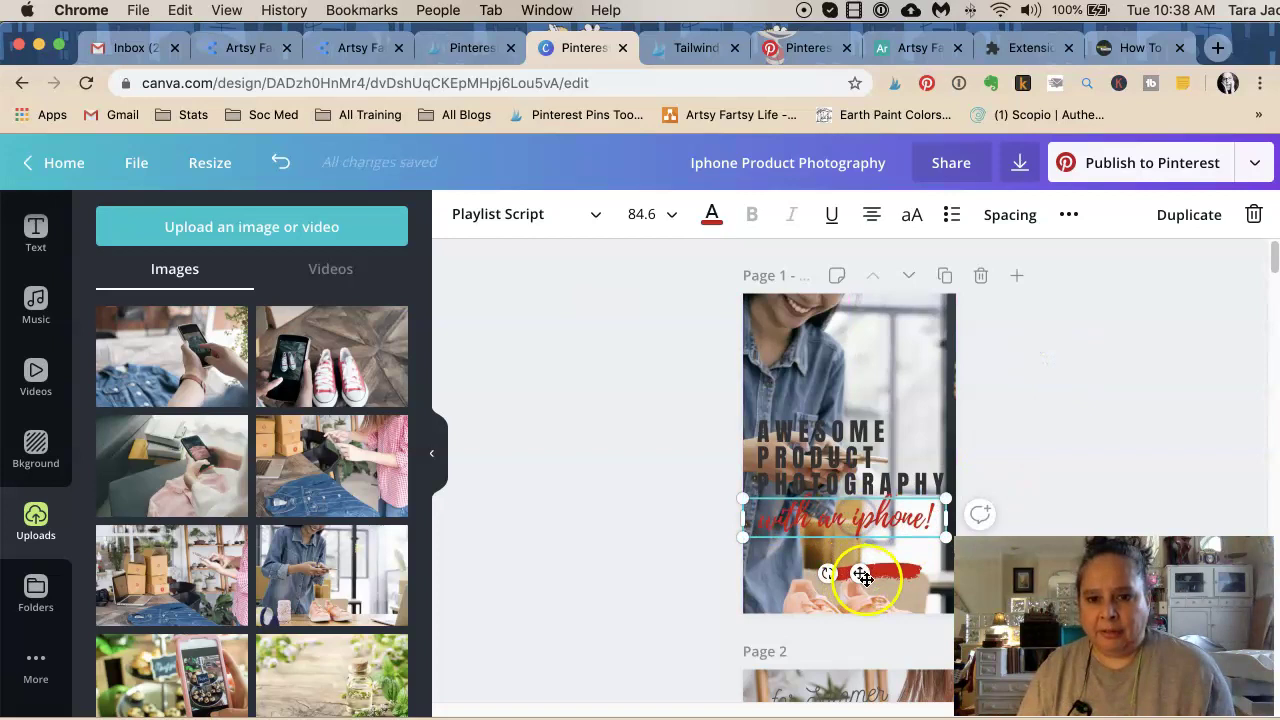
drag(892, 568, 905, 545)
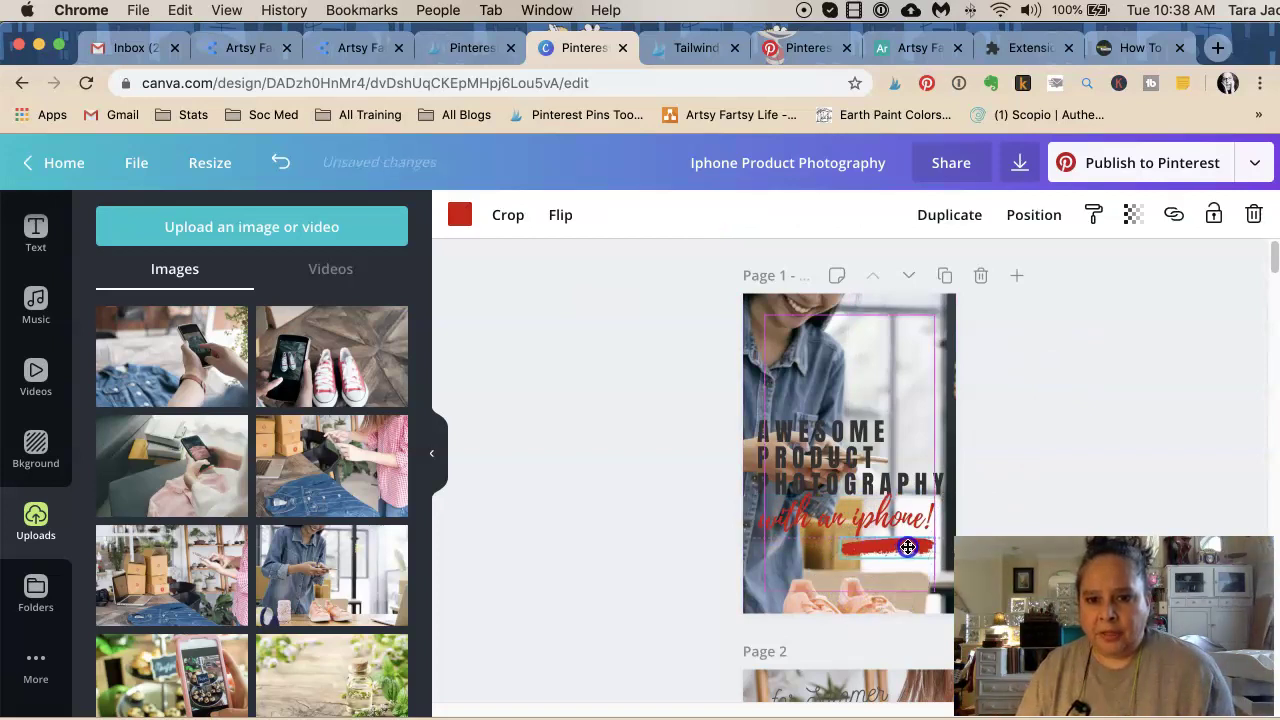
click(1034, 446)
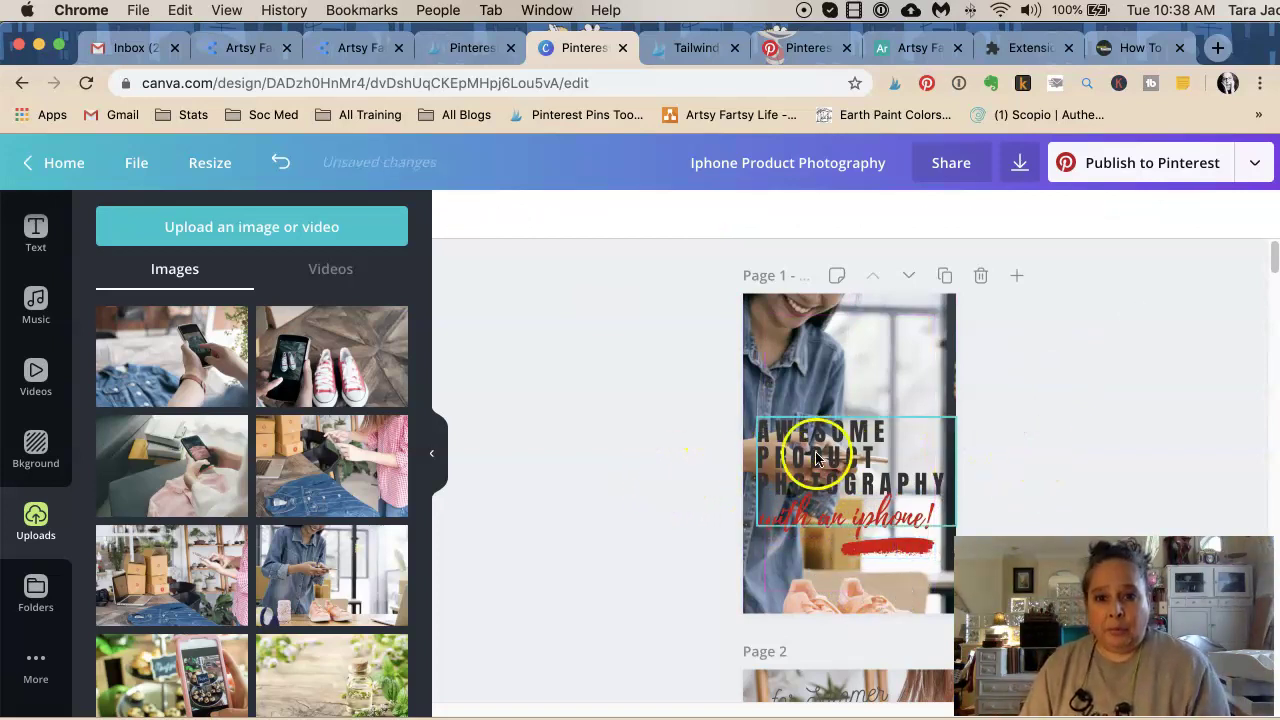
Step: Move the heading, script text and brush stroke together up to the upper half of the page 1 pin
mouse_move(701, 411)
mouse_down()
mouse_move(947, 537)
mouse_move(968, 564)
mouse_up()
drag(891, 517, 889, 428)
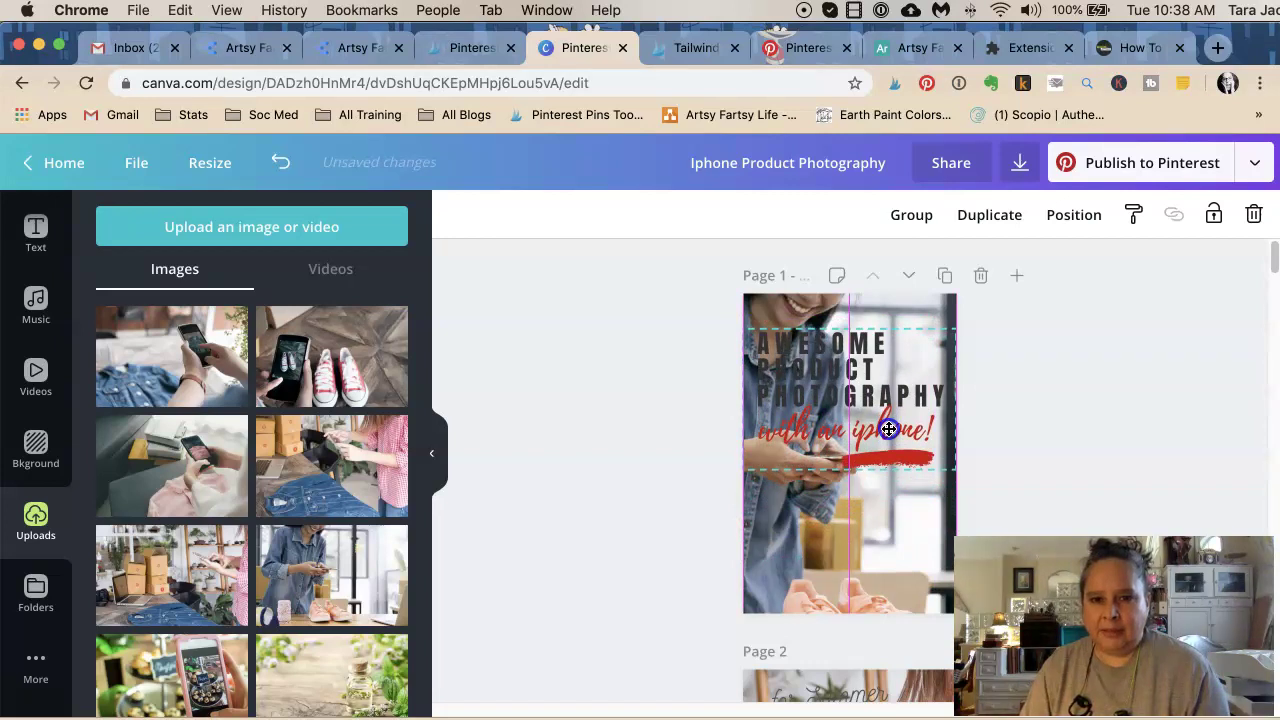
drag(889, 428, 889, 428)
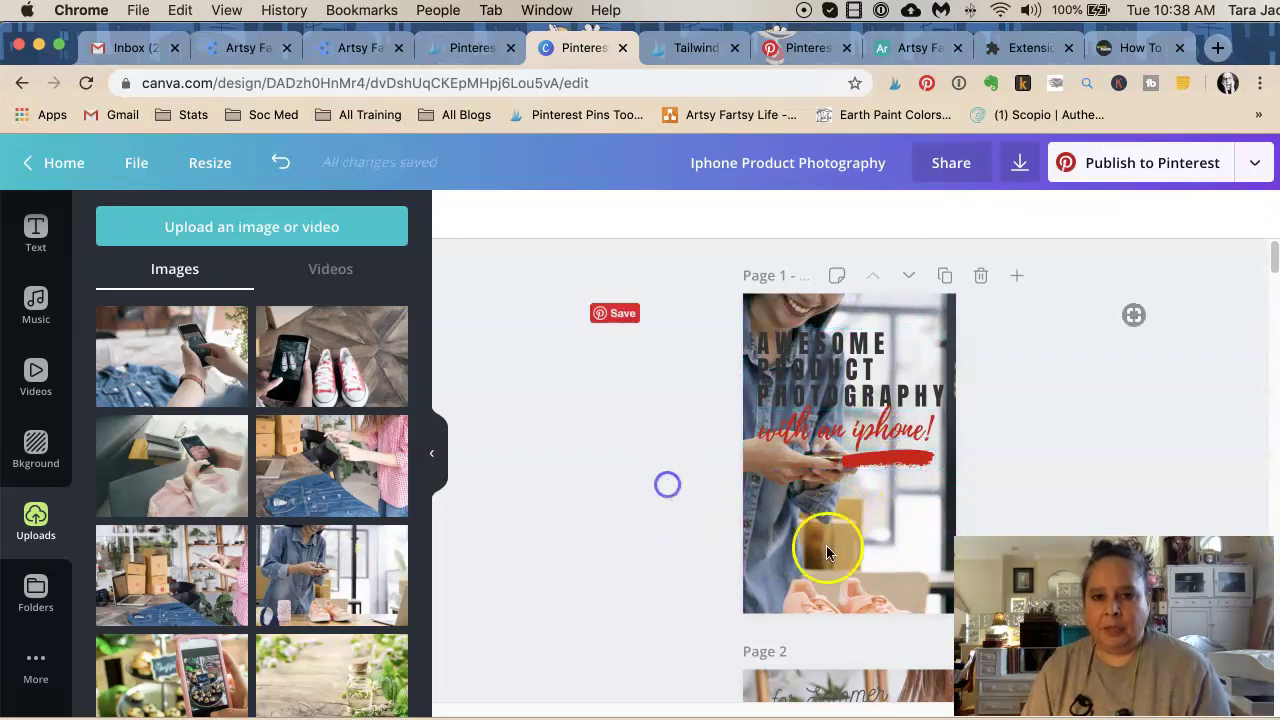
Step: Enlarge the page 1 background photo within its frame and shift its crop so the hands holding the phone sit below the title
double_click(830, 546)
drag(1157, 290, 1240, 240)
drag(1091, 309, 1067, 390)
click(486, 414)
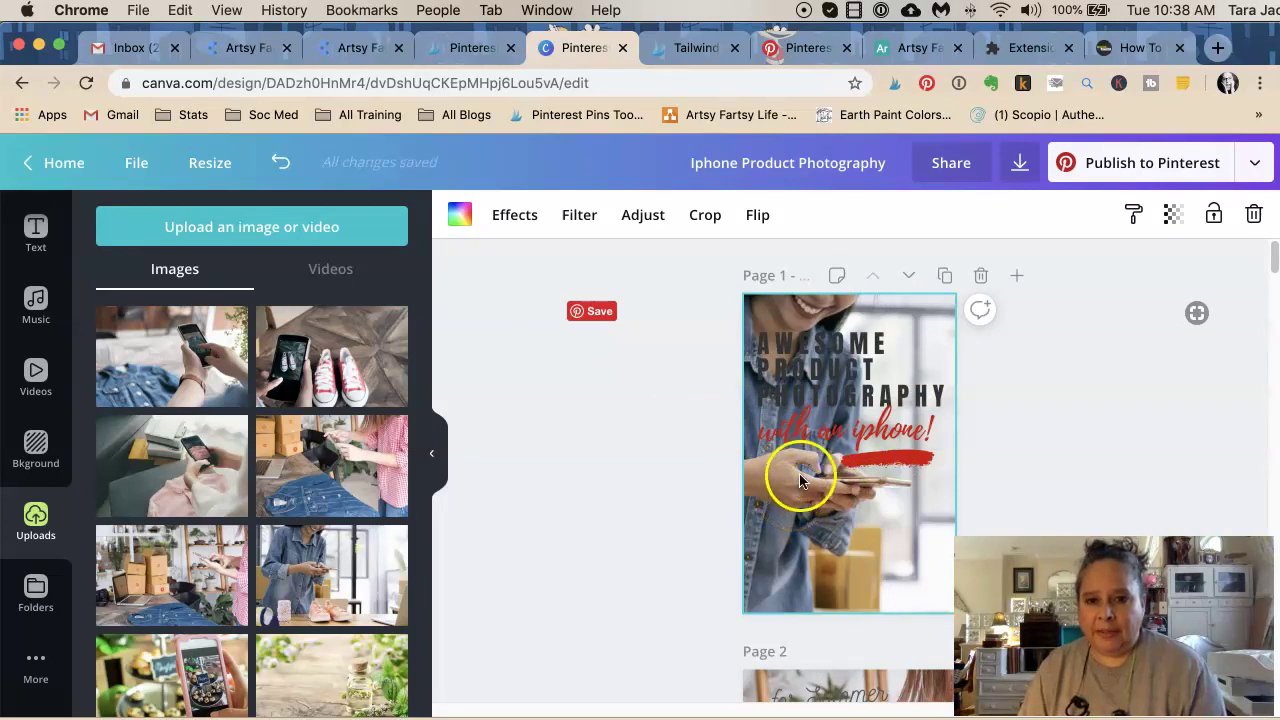
Step: Move "with an iphone!" and its brush stroke below the hands, and lower the heading slightly to sit just above them
drag(694, 434, 966, 484)
click(903, 456)
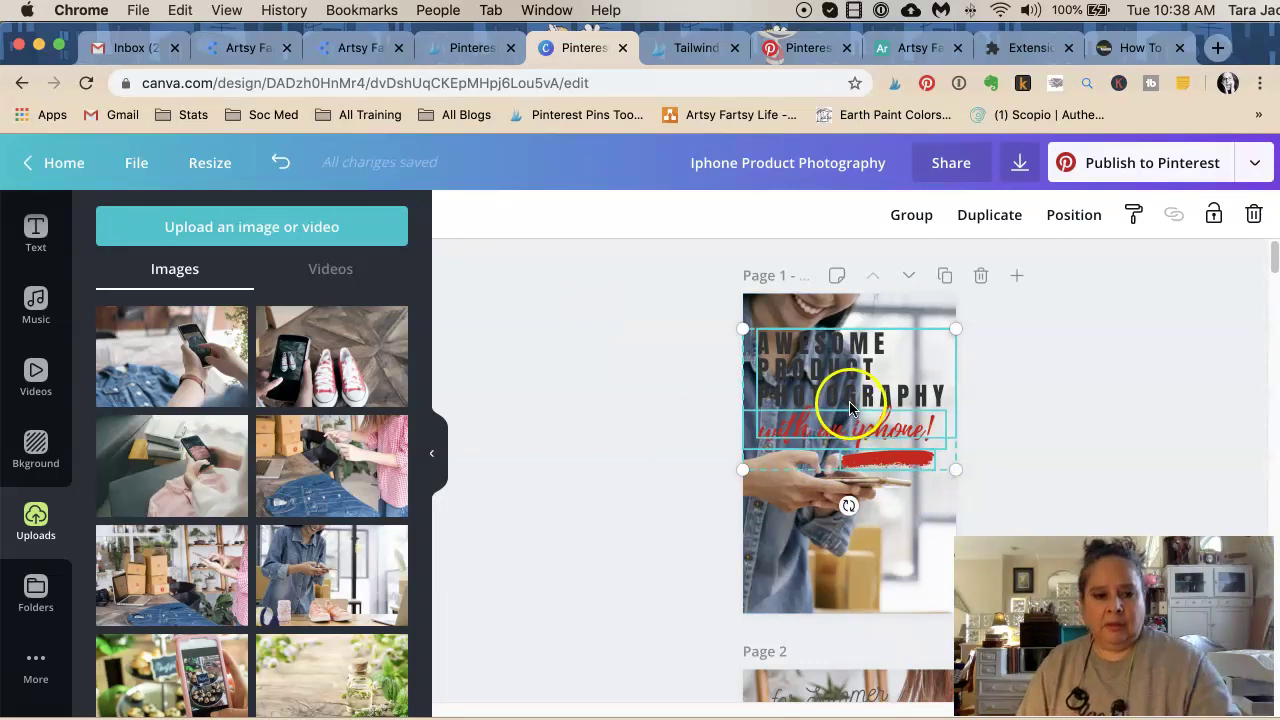
mouse_move(843, 424)
mouse_down()
mouse_move(841, 560)
mouse_move(848, 540)
mouse_up()
drag(864, 404, 862, 430)
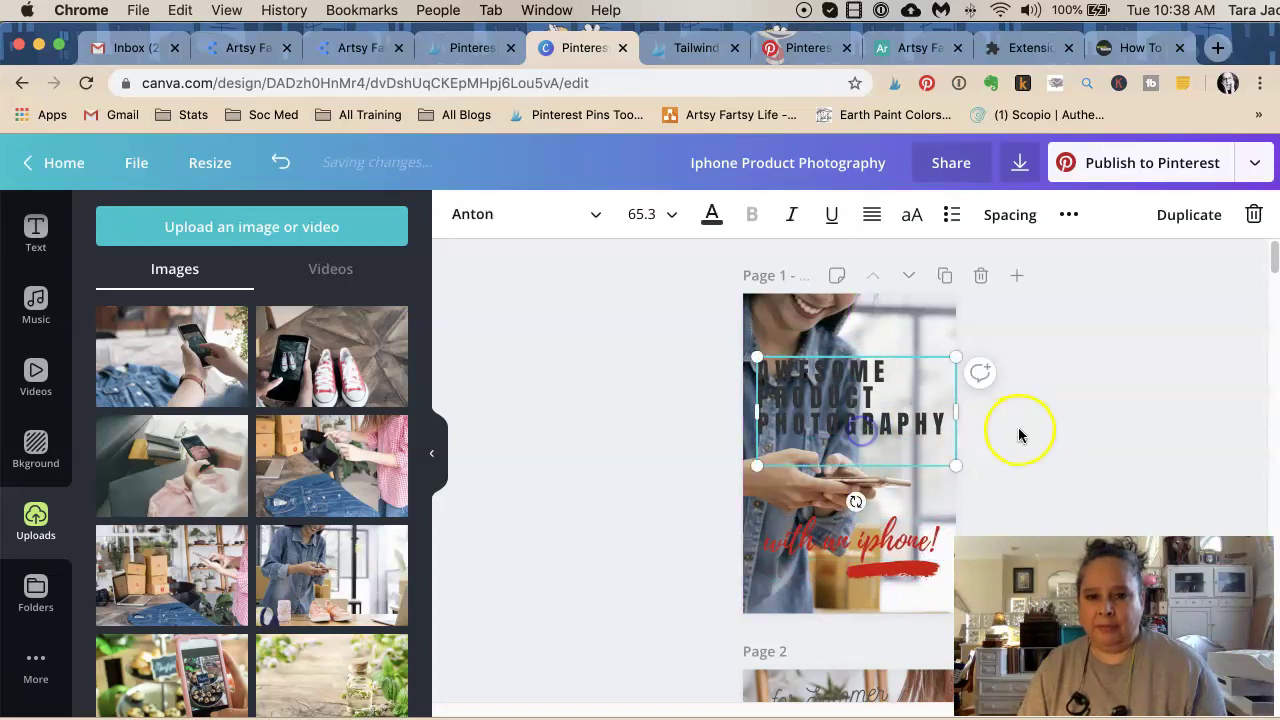
click(1018, 427)
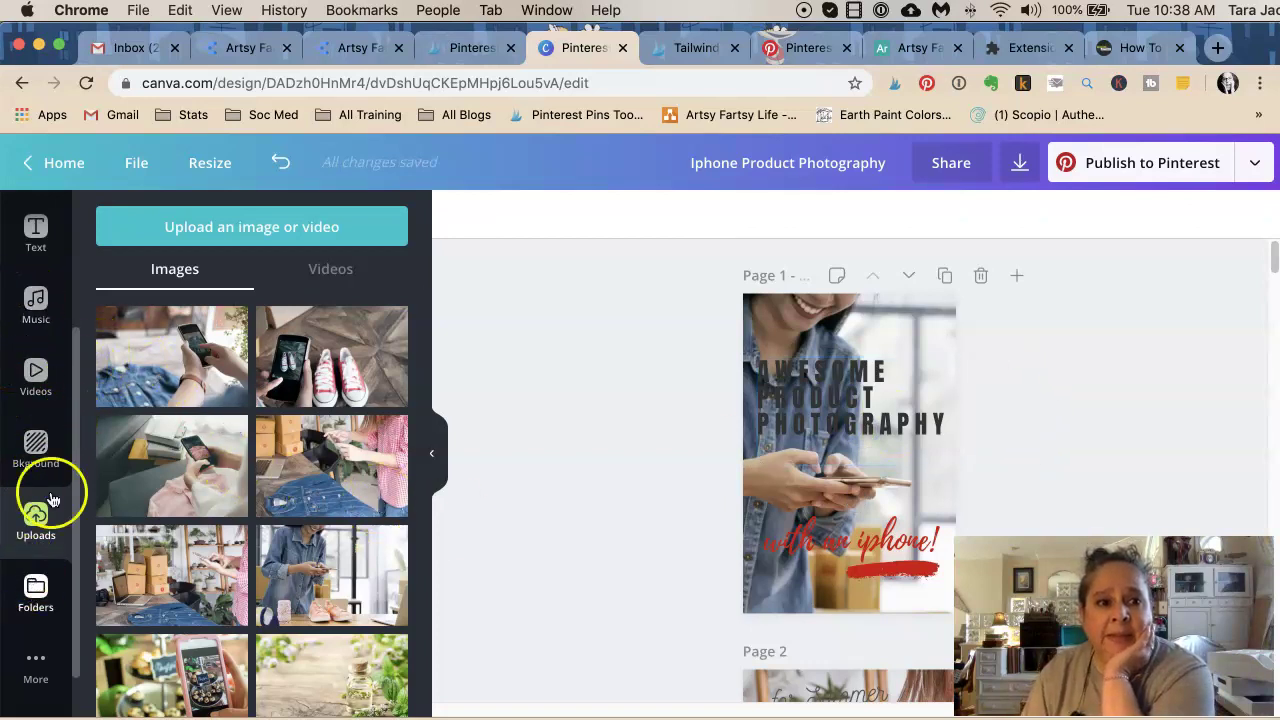
Step: Add a square to page 1, stretch it across the full pin width over the heading, and color it white
scroll(24, 325, up, 3)
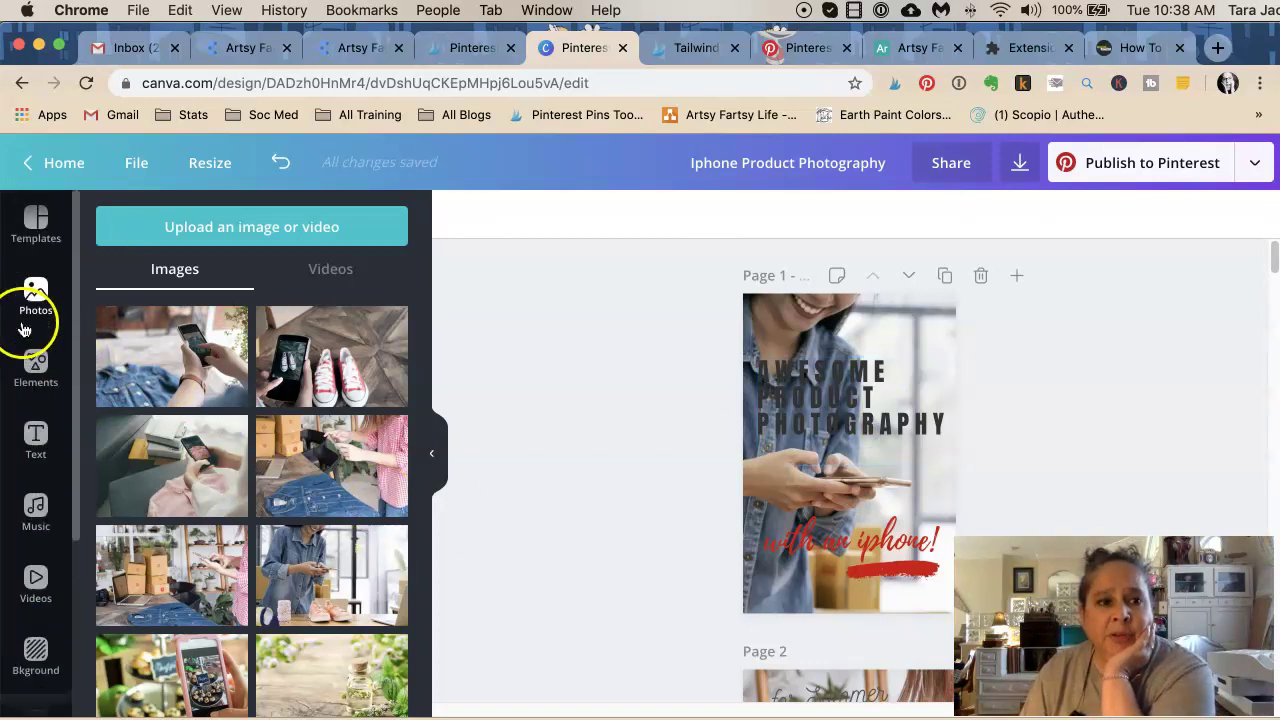
click(36, 222)
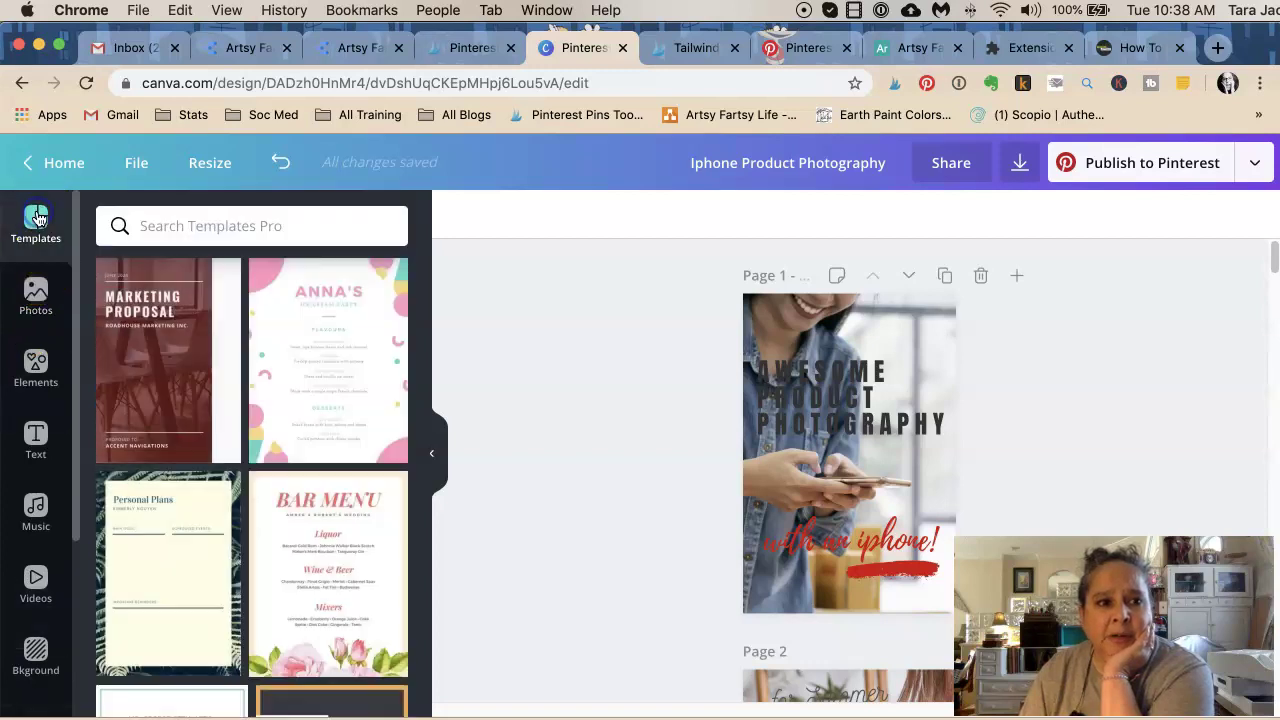
click(24, 362)
click(118, 328)
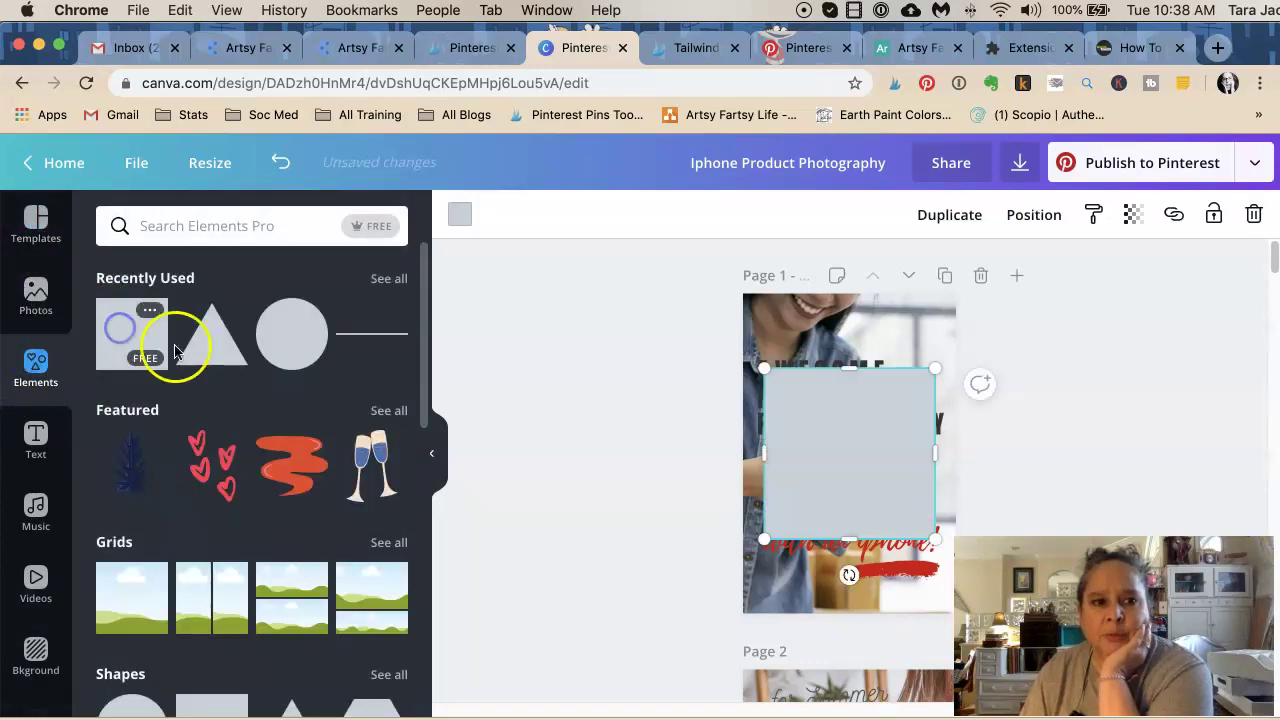
drag(827, 405, 820, 394)
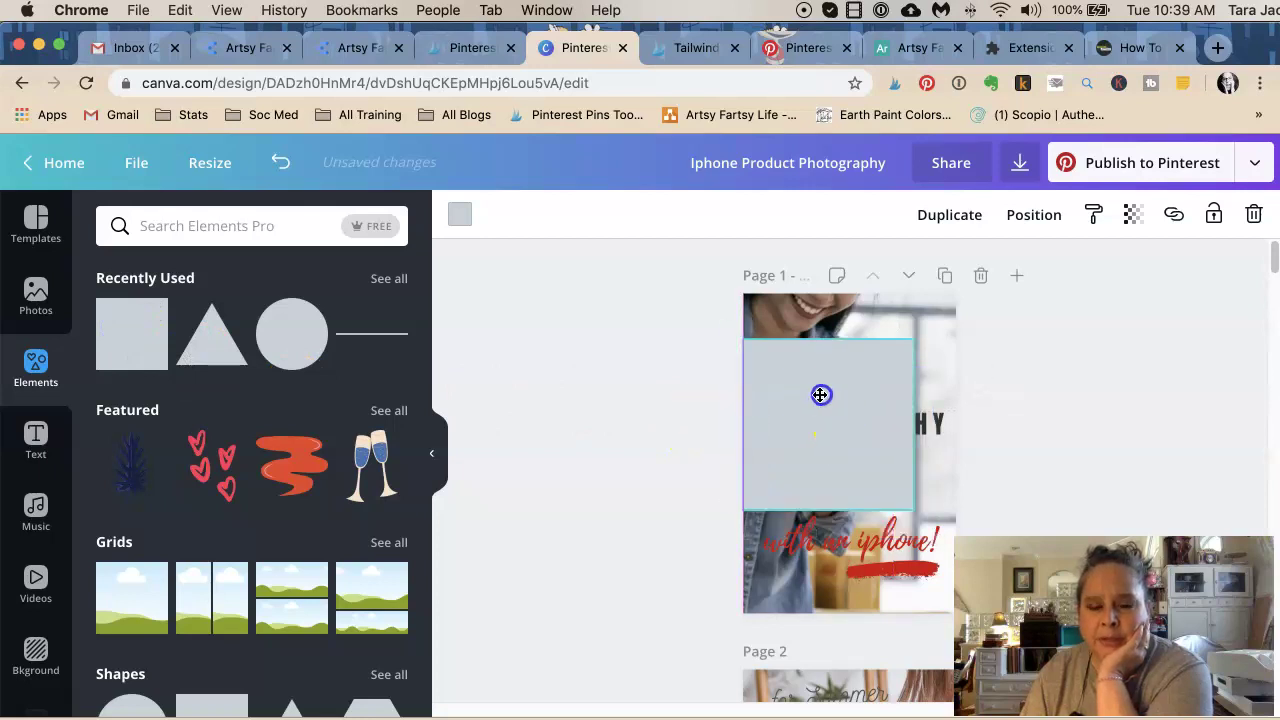
drag(905, 421, 982, 423)
click(463, 214)
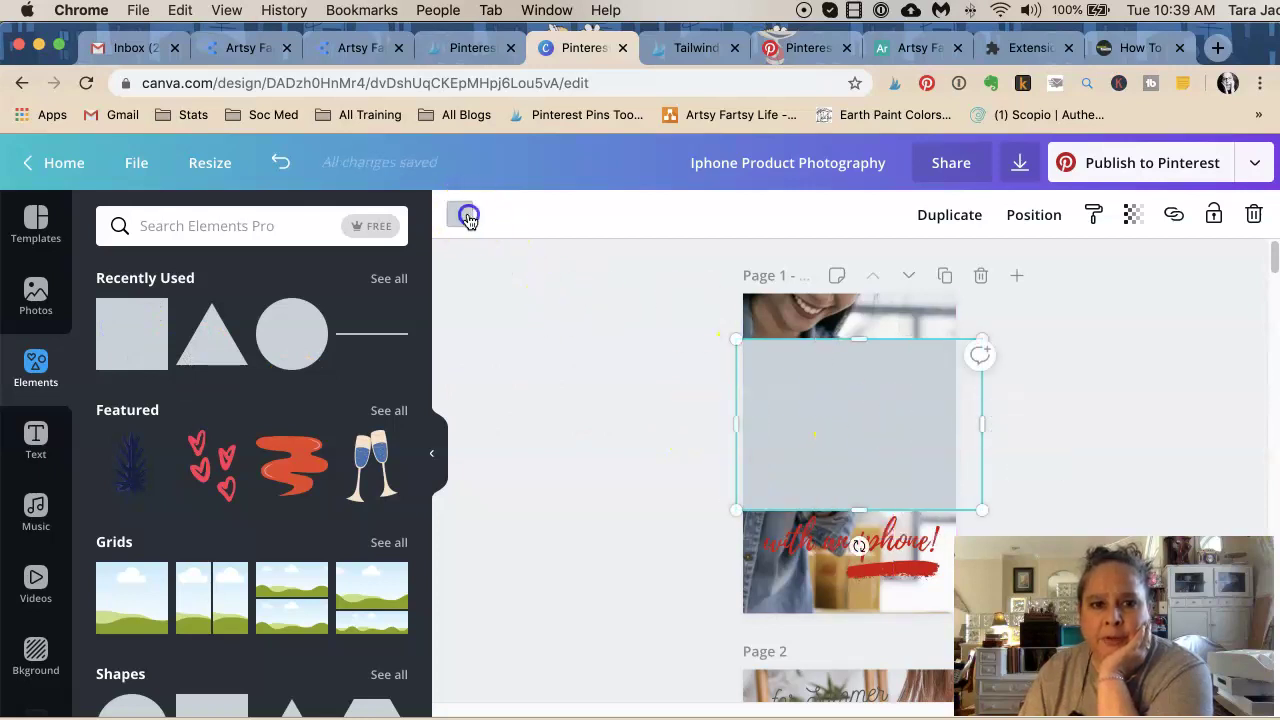
click(374, 578)
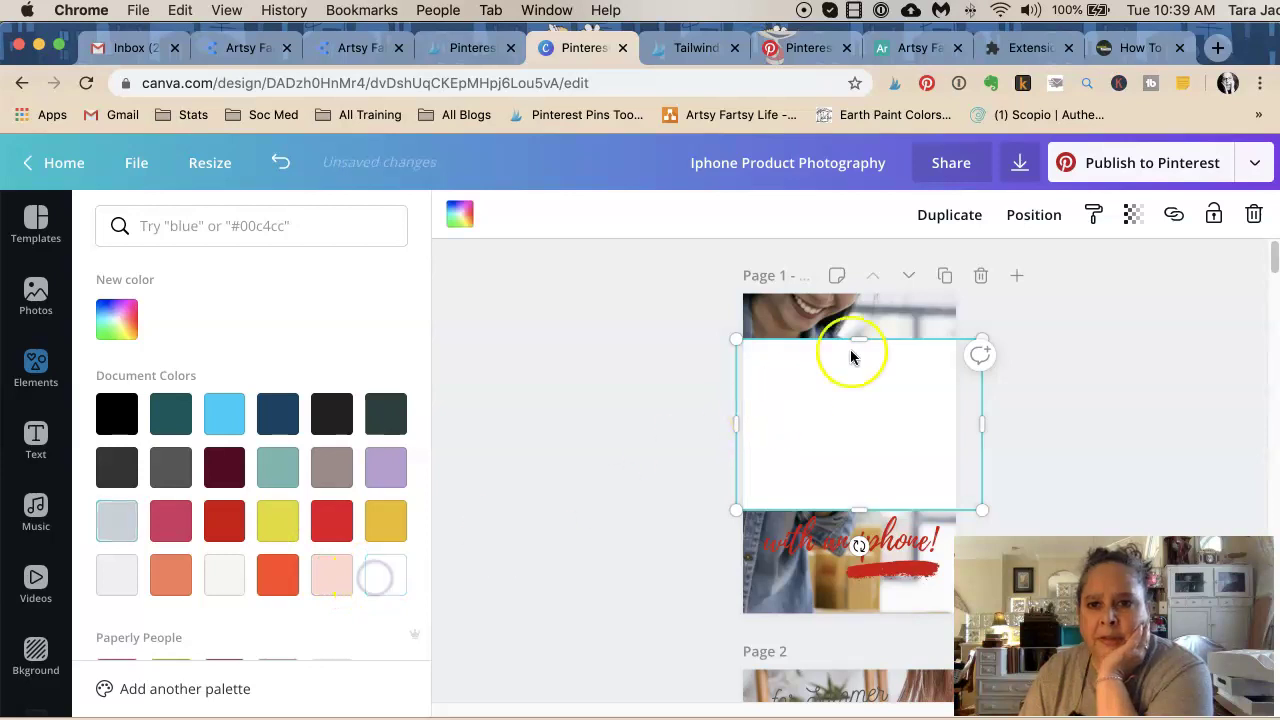
Step: Send the white rectangle backward behind the heading and trim its height to about 330 around the three lines of text
click(1059, 218)
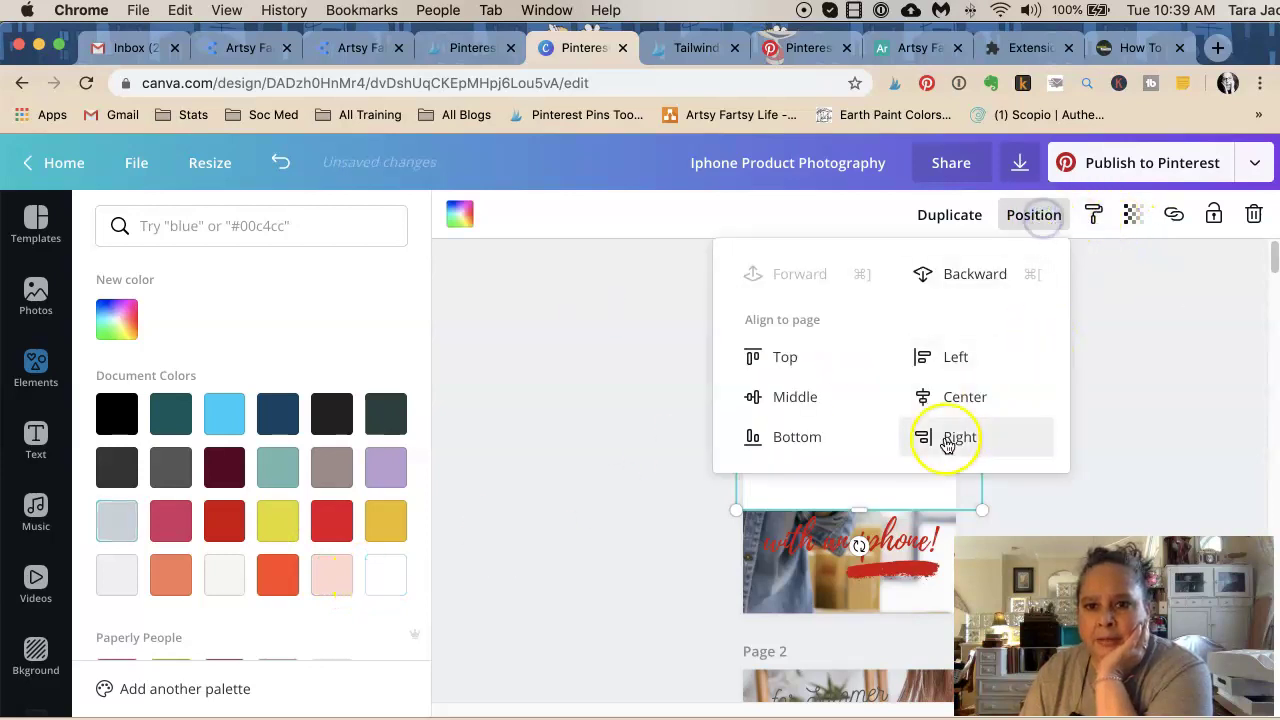
click(958, 280)
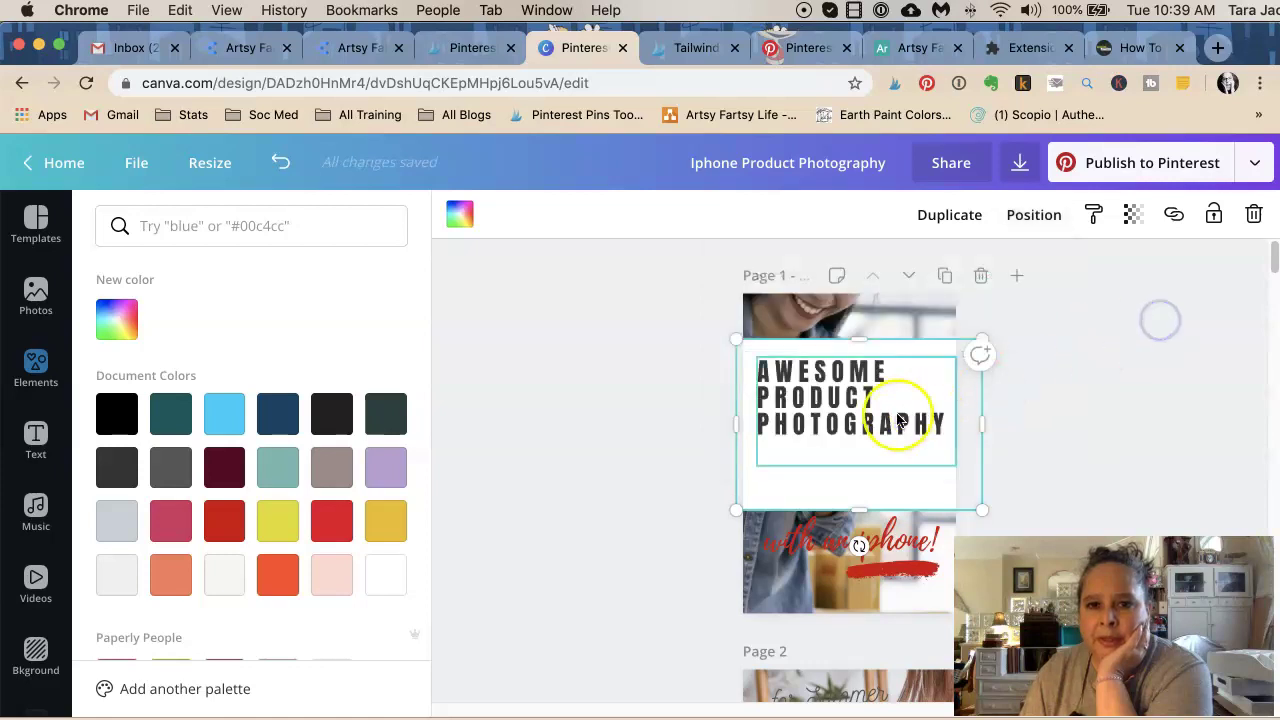
drag(859, 507, 863, 448)
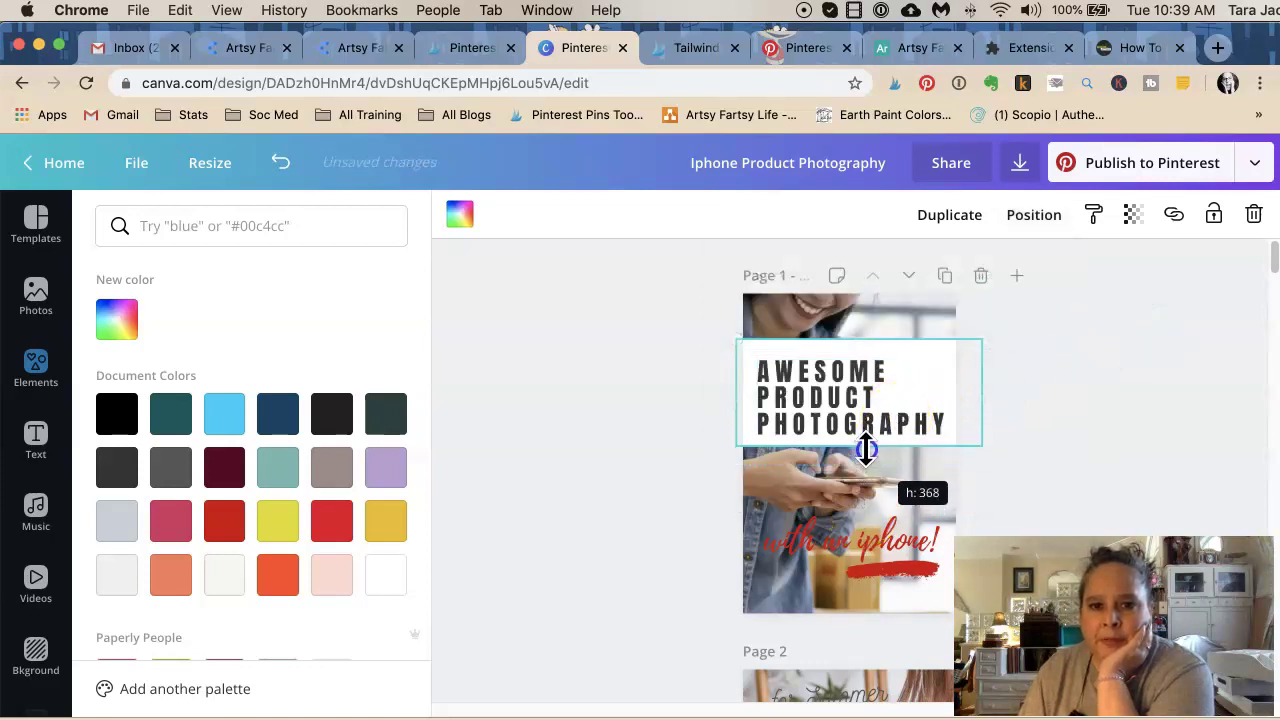
drag(860, 338, 860, 346)
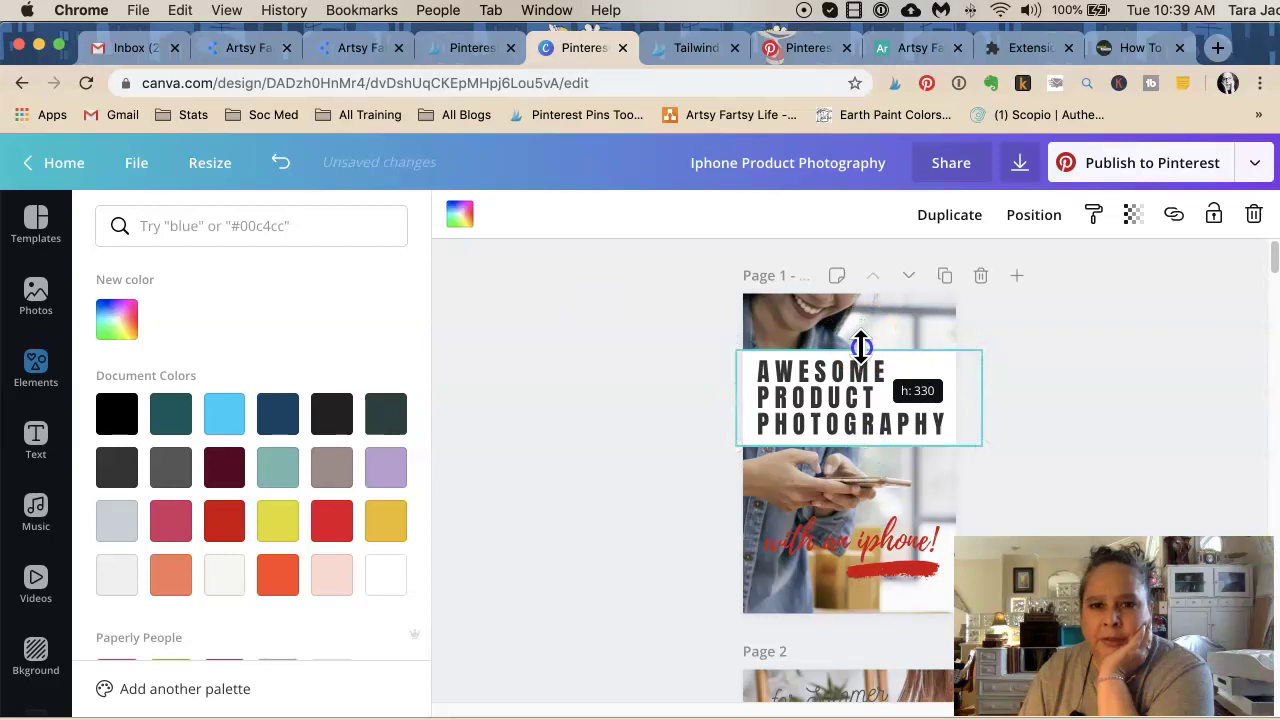
Step: Set the transparency of the white rectangle behind the heading to 54
click(1133, 214)
drag(1091, 270, 1024, 266)
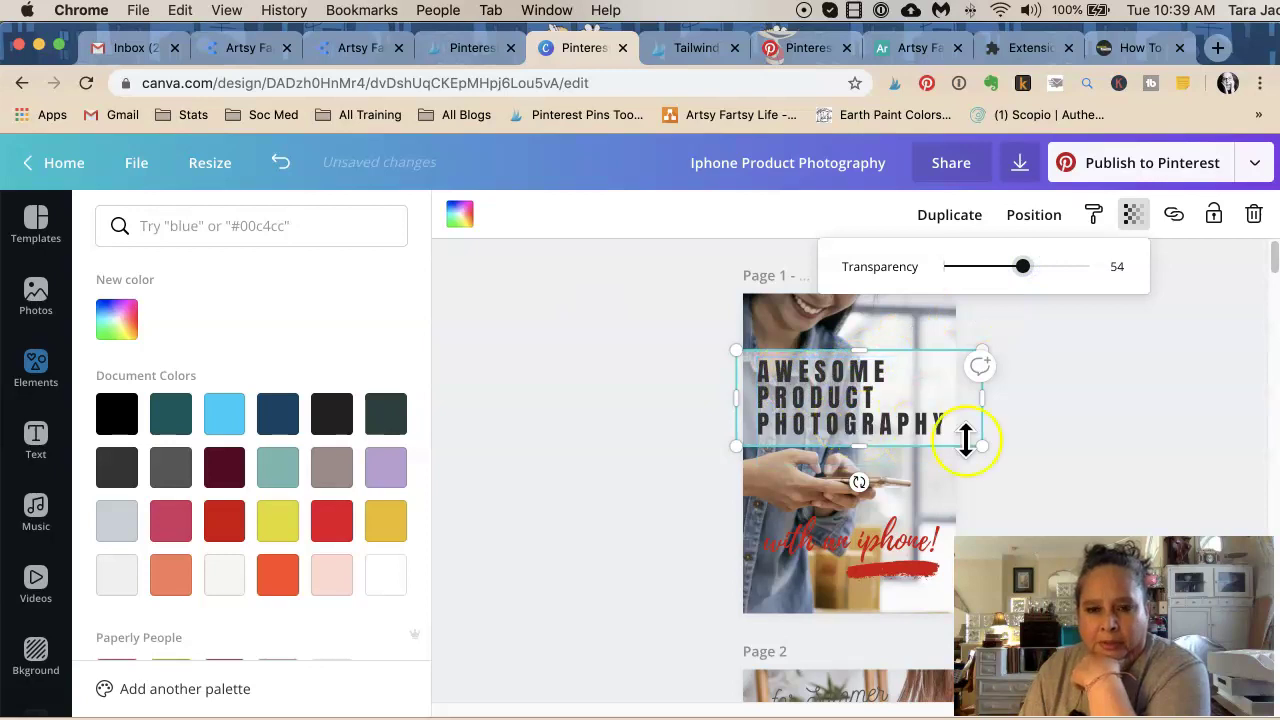
click(1040, 443)
click(1046, 450)
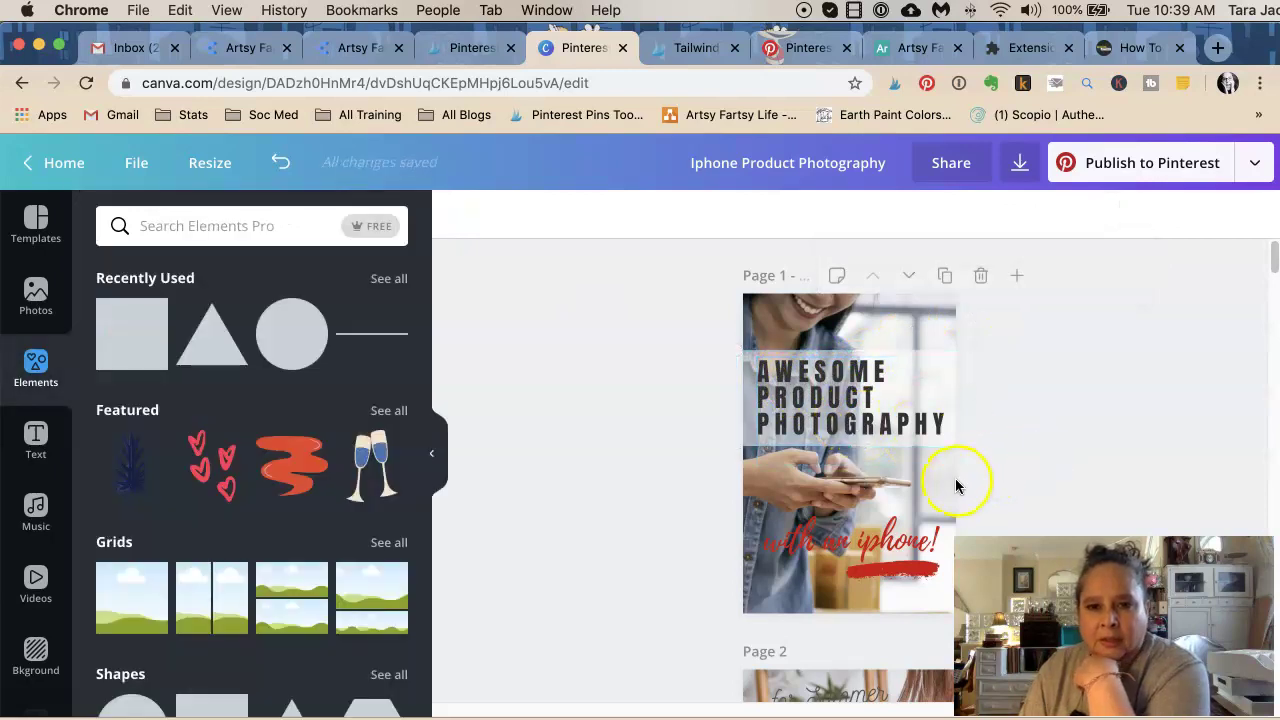
Step: Add another square, flatten it into a strip, tilt it upward to the right, and fit it over "with an iphone!"
click(145, 352)
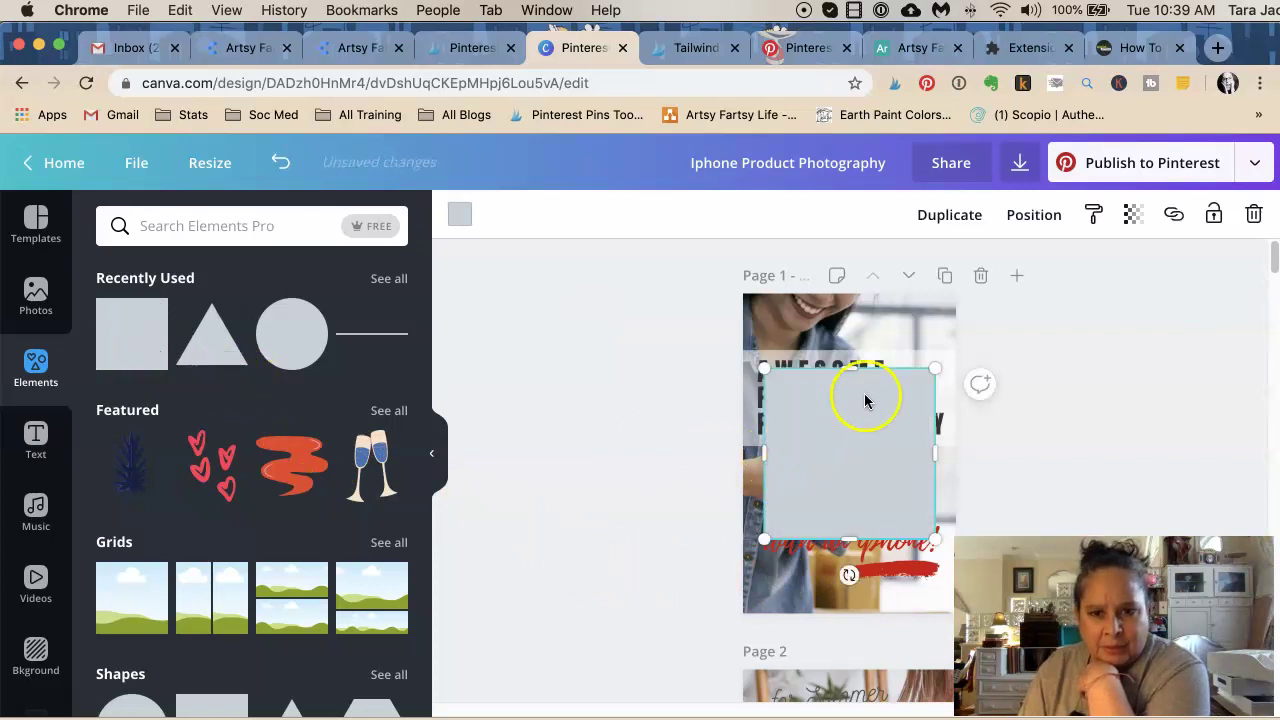
drag(843, 367, 842, 495)
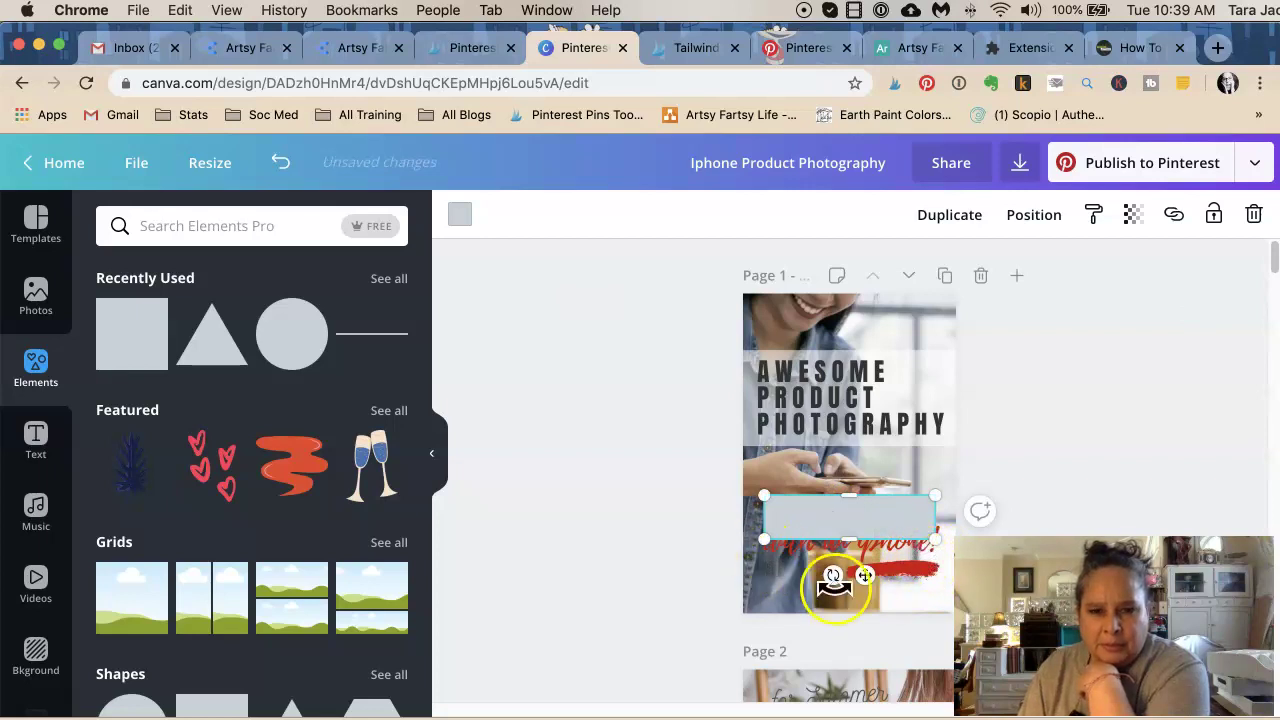
drag(836, 577, 836, 545)
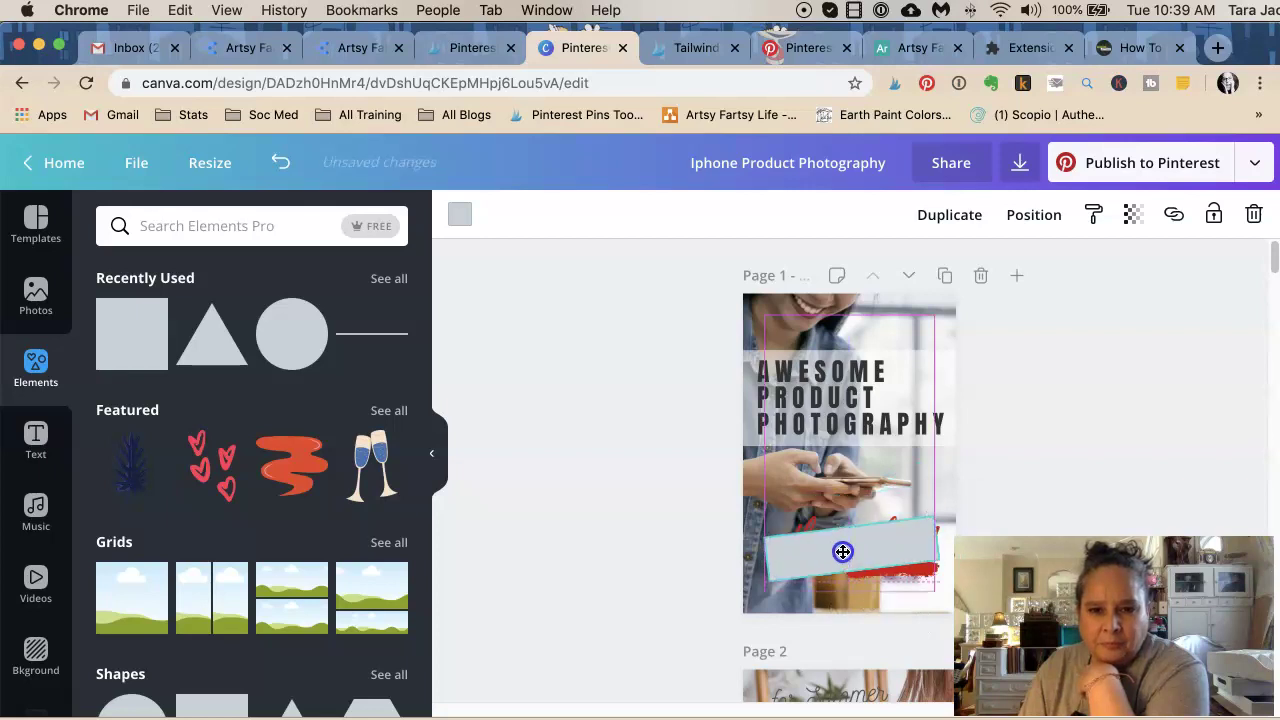
drag(932, 543, 962, 532)
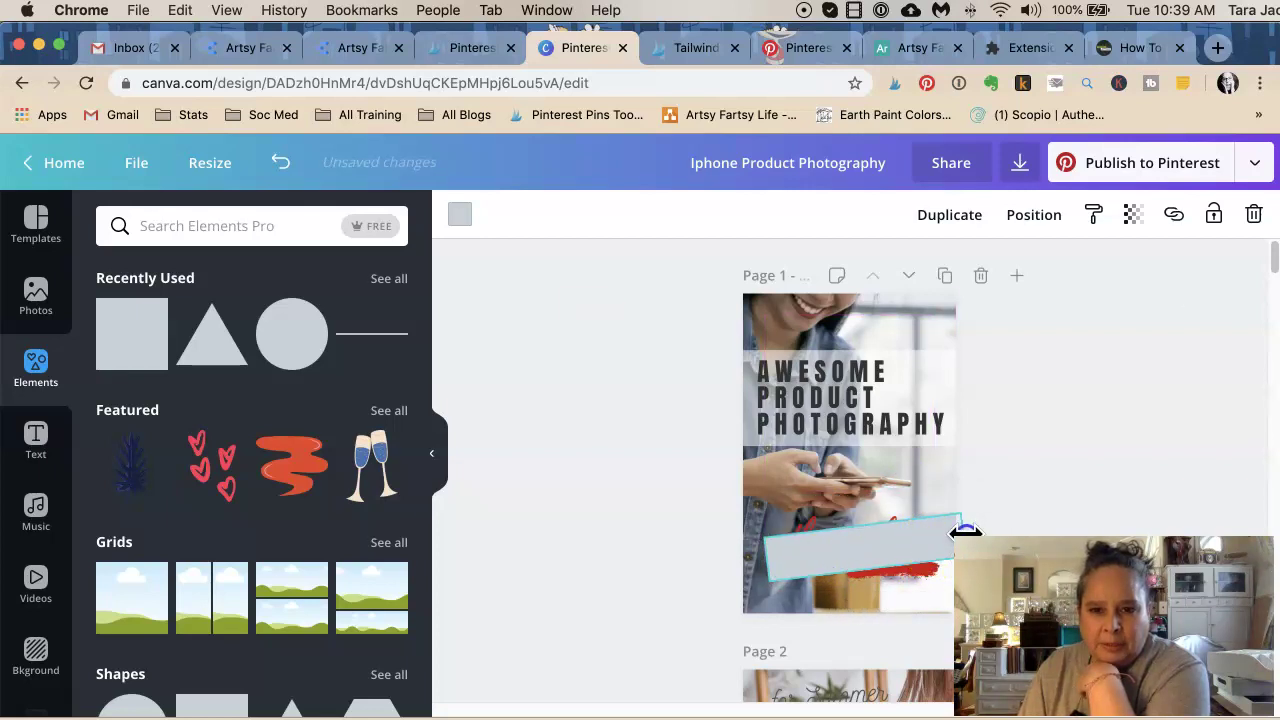
drag(764, 558, 741, 557)
drag(862, 557, 883, 563)
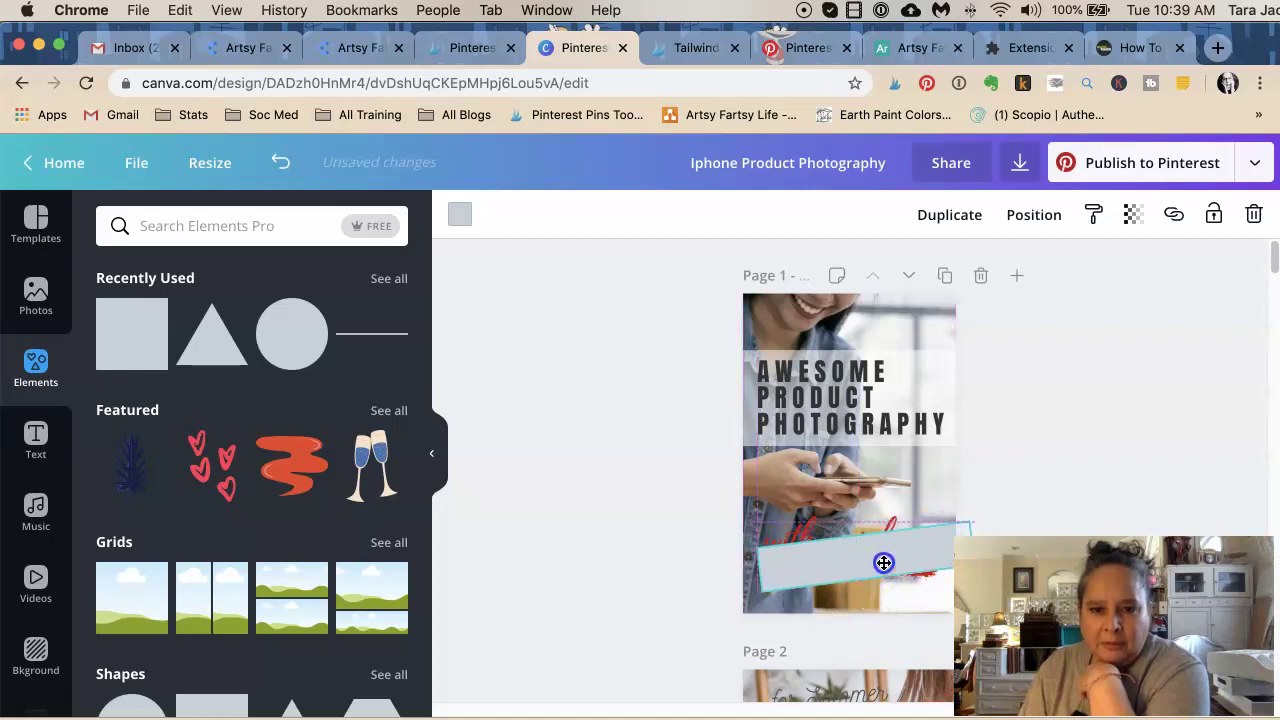
drag(751, 568, 824, 547)
Step: Send the tilted strip on page 1 one layer backward behind "with an iphone!" and color it white
right_click(846, 549)
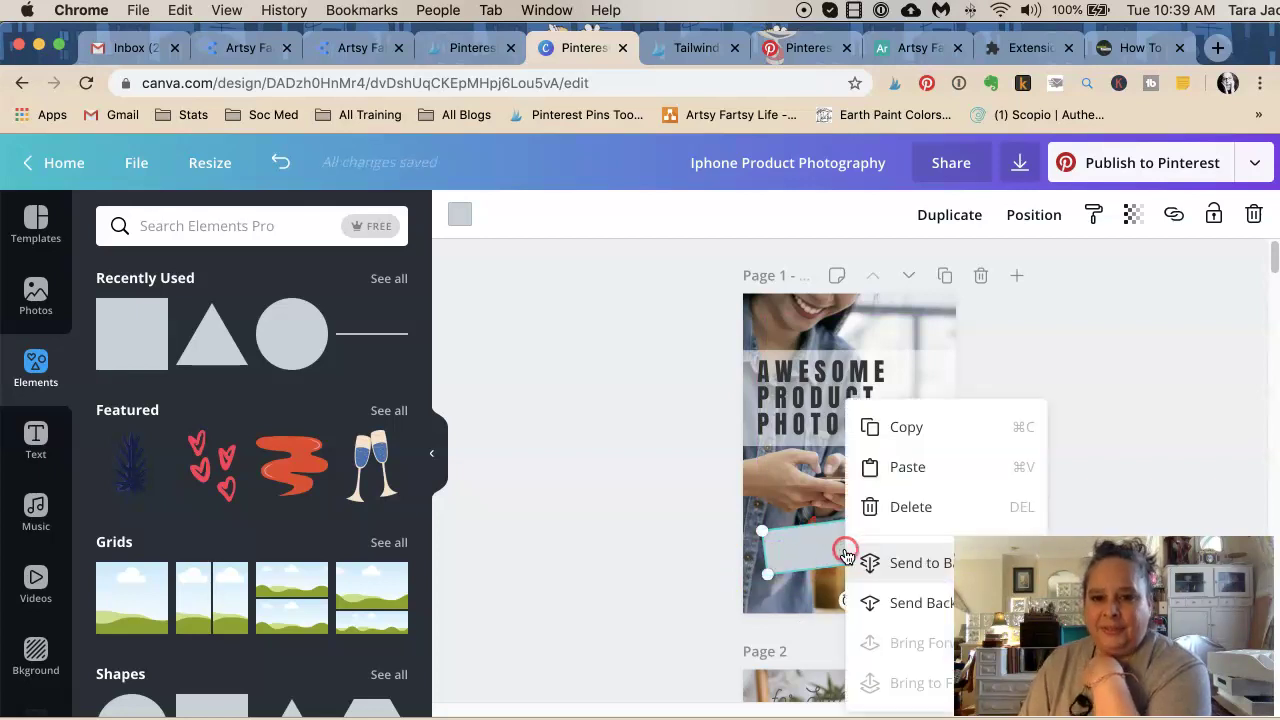
click(906, 605)
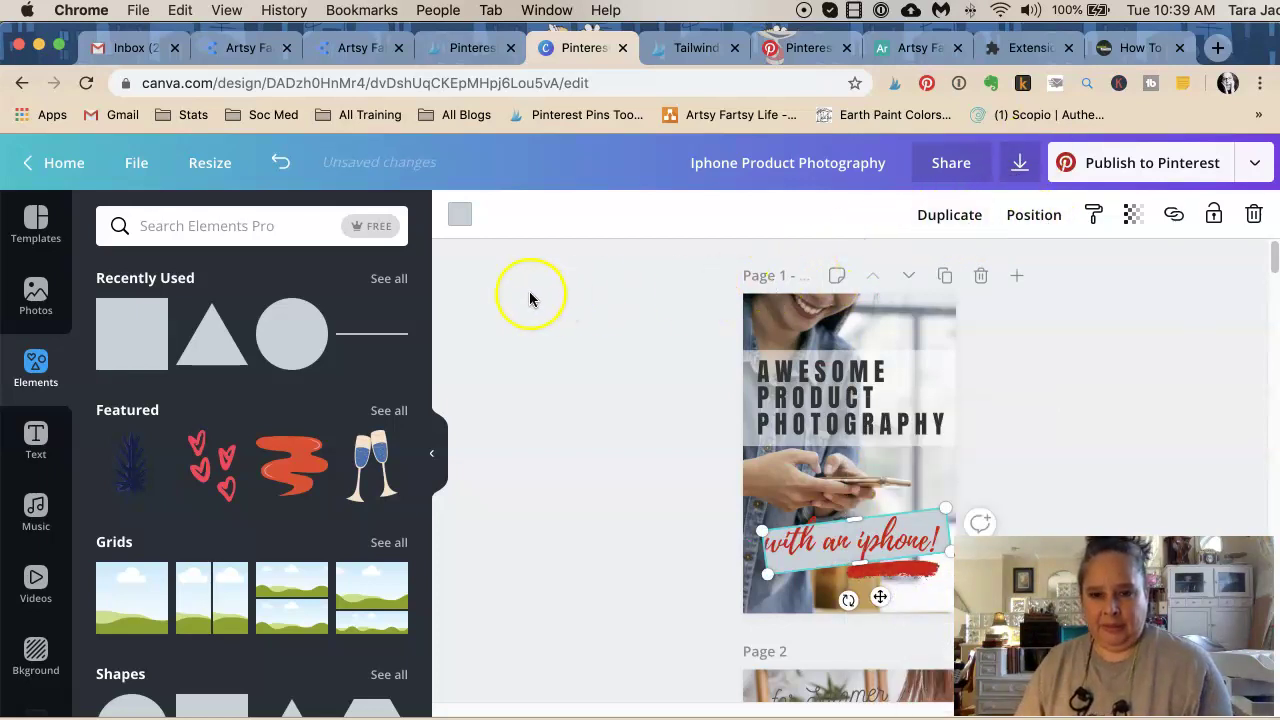
click(460, 214)
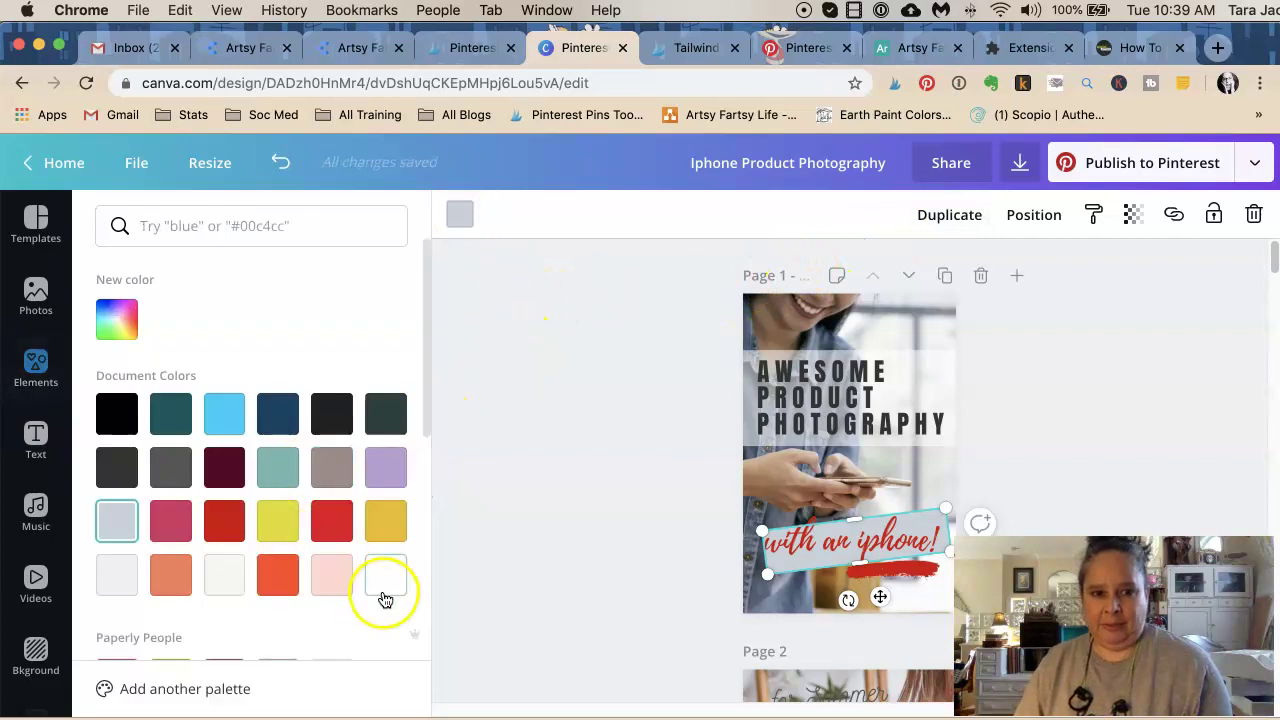
click(384, 590)
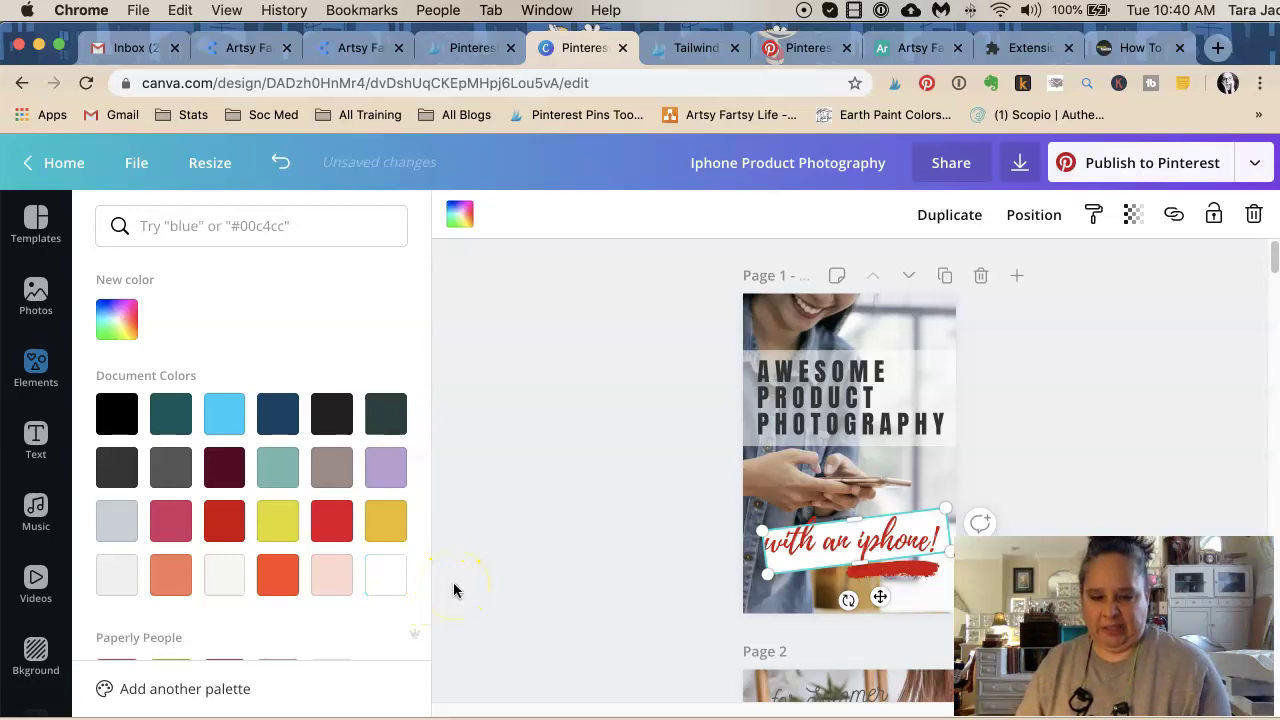
Step: Nudge "with an iphone!" slightly down to center it on the white strip, and shift the red brush stroke just below it
click(843, 545)
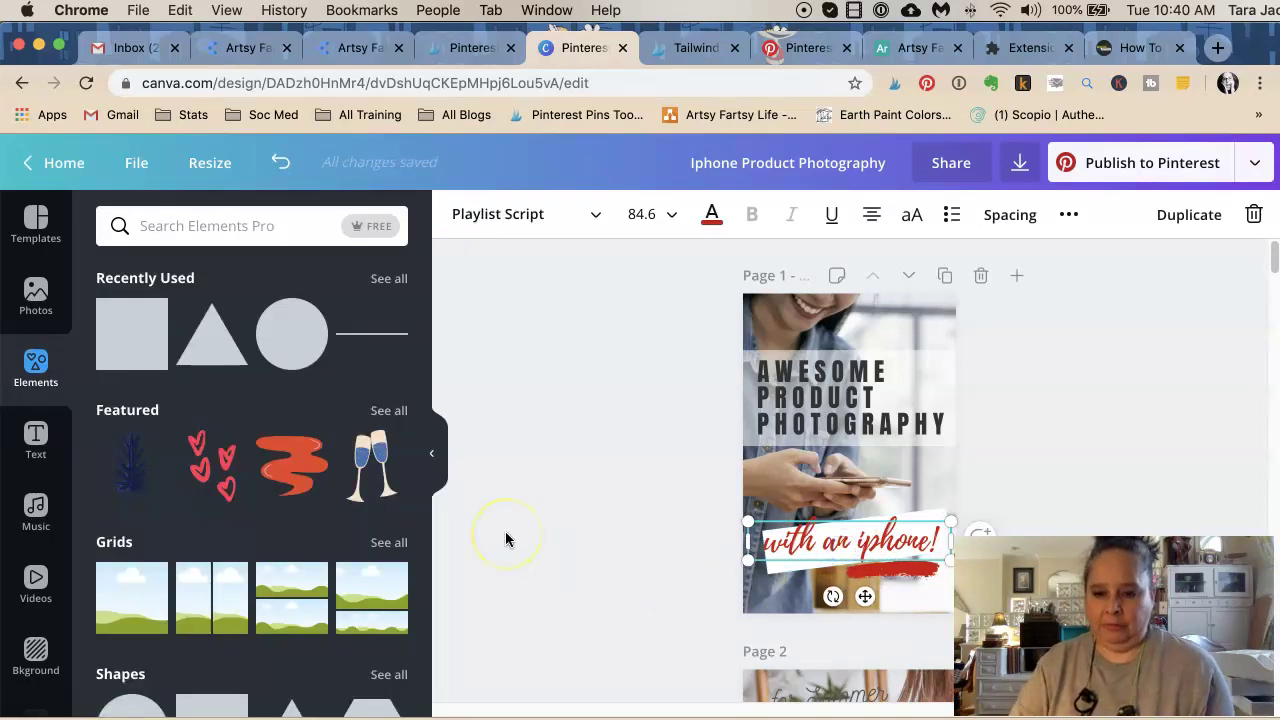
key(Down)
key(Down)
key(Down)
key(Down)
key(Down)
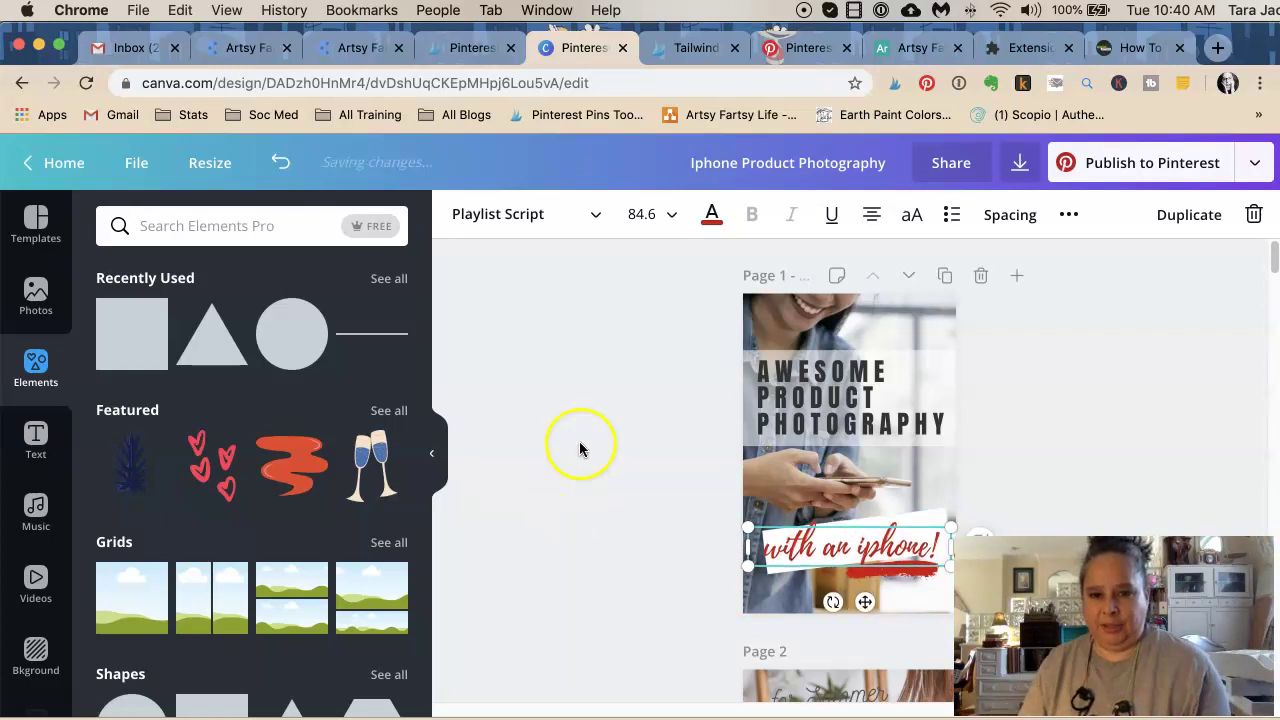
drag(871, 572, 876, 580)
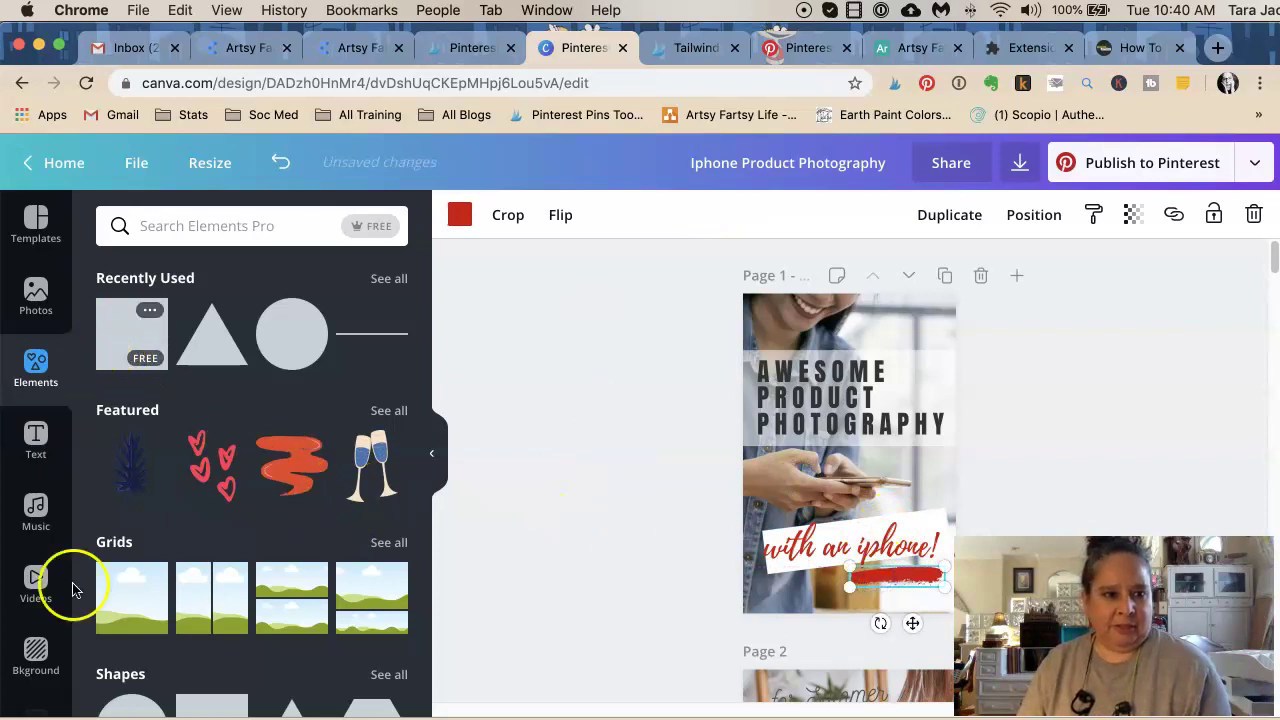
click(35, 440)
click(160, 381)
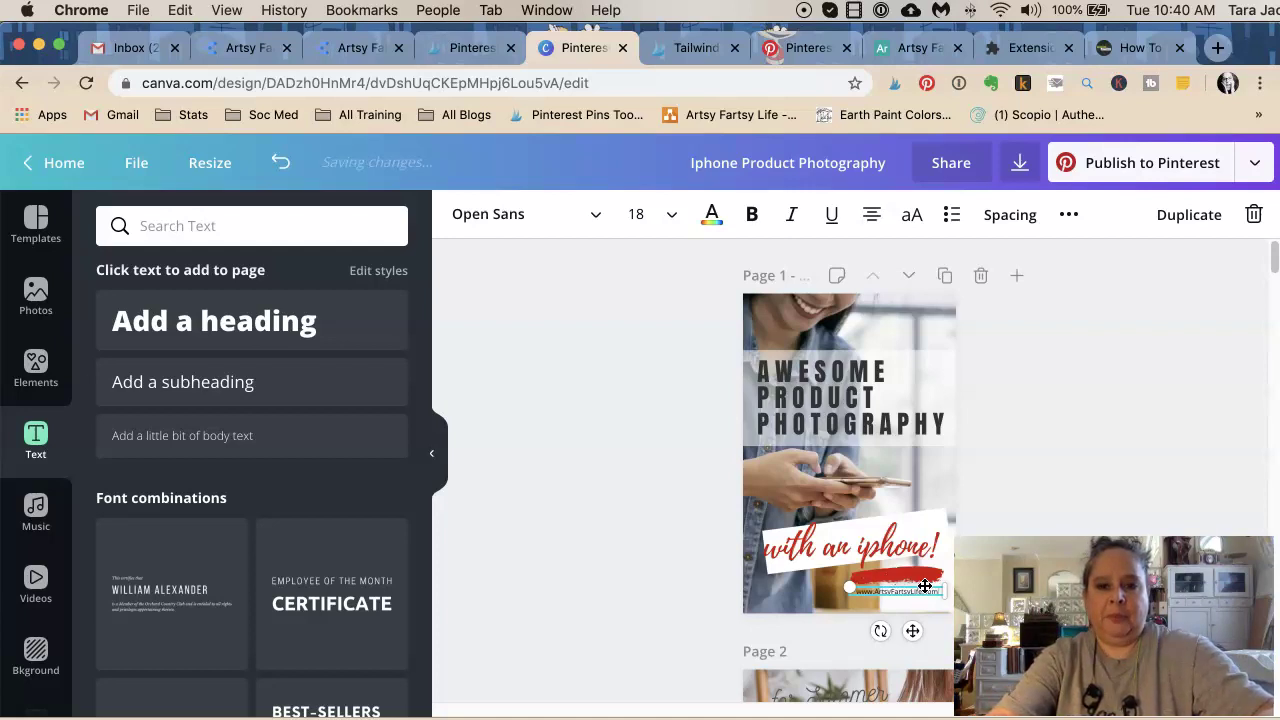
click(603, 213)
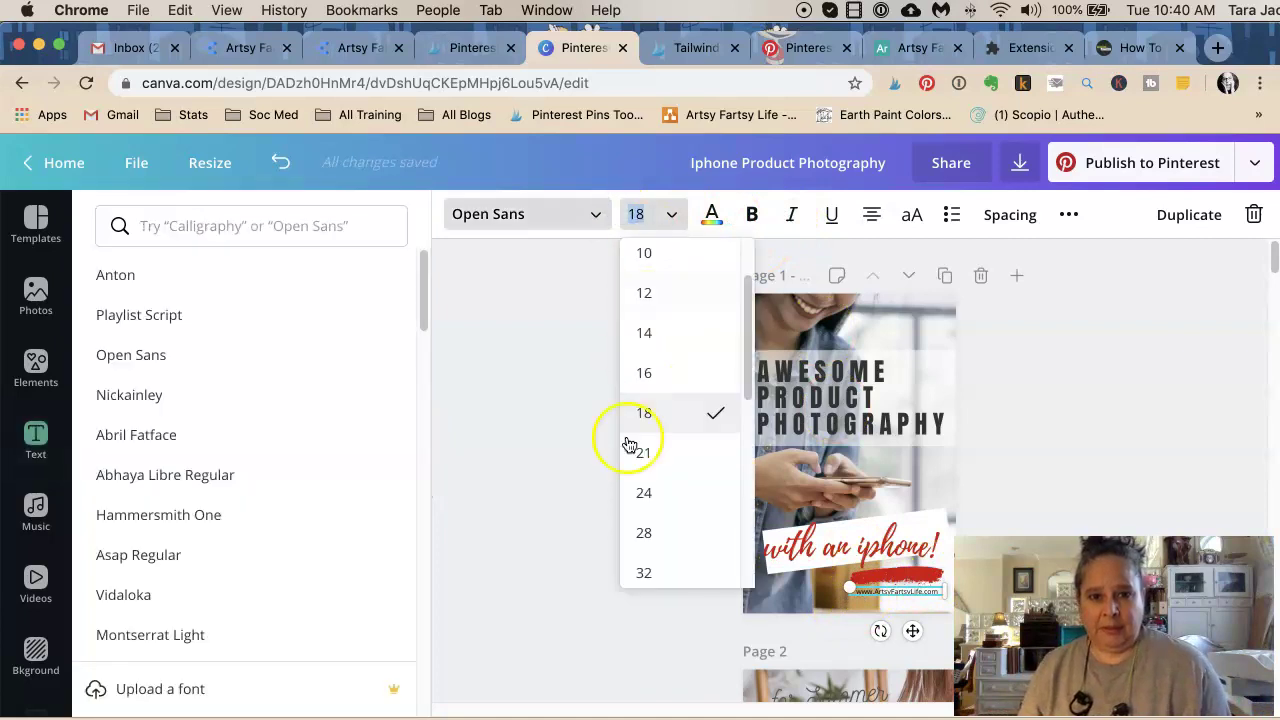
click(645, 534)
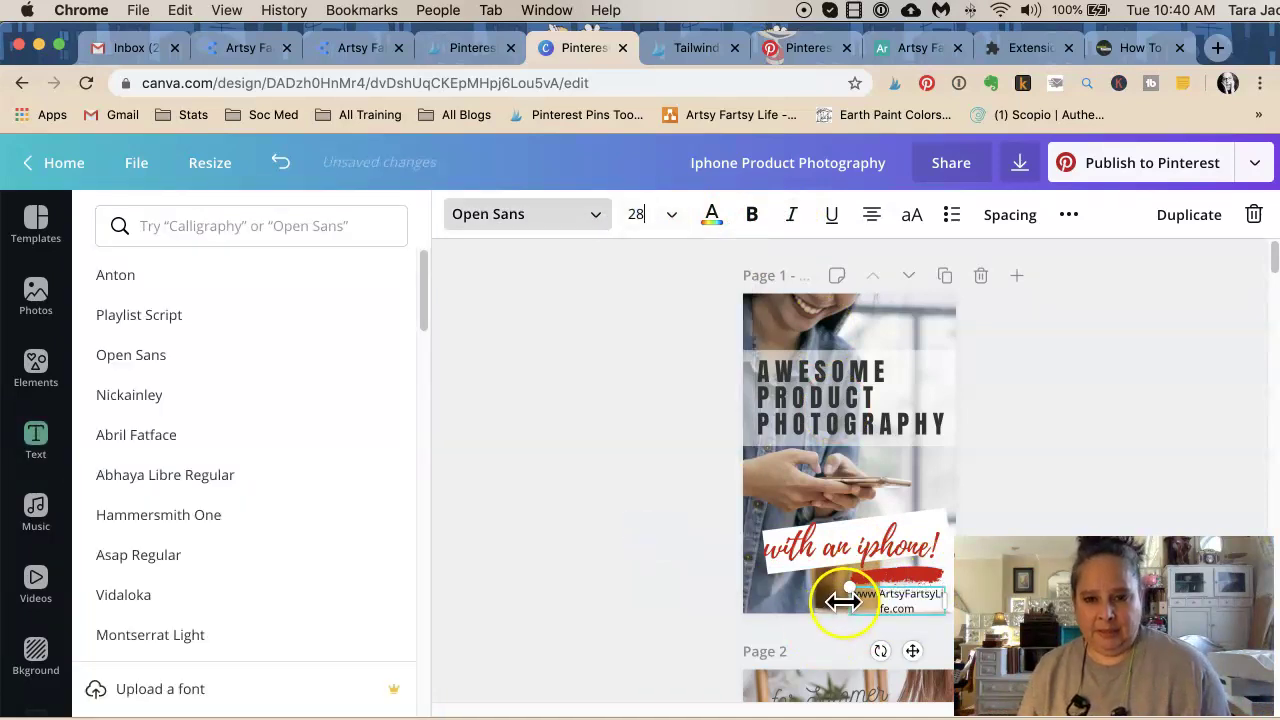
drag(847, 598, 773, 599)
click(637, 521)
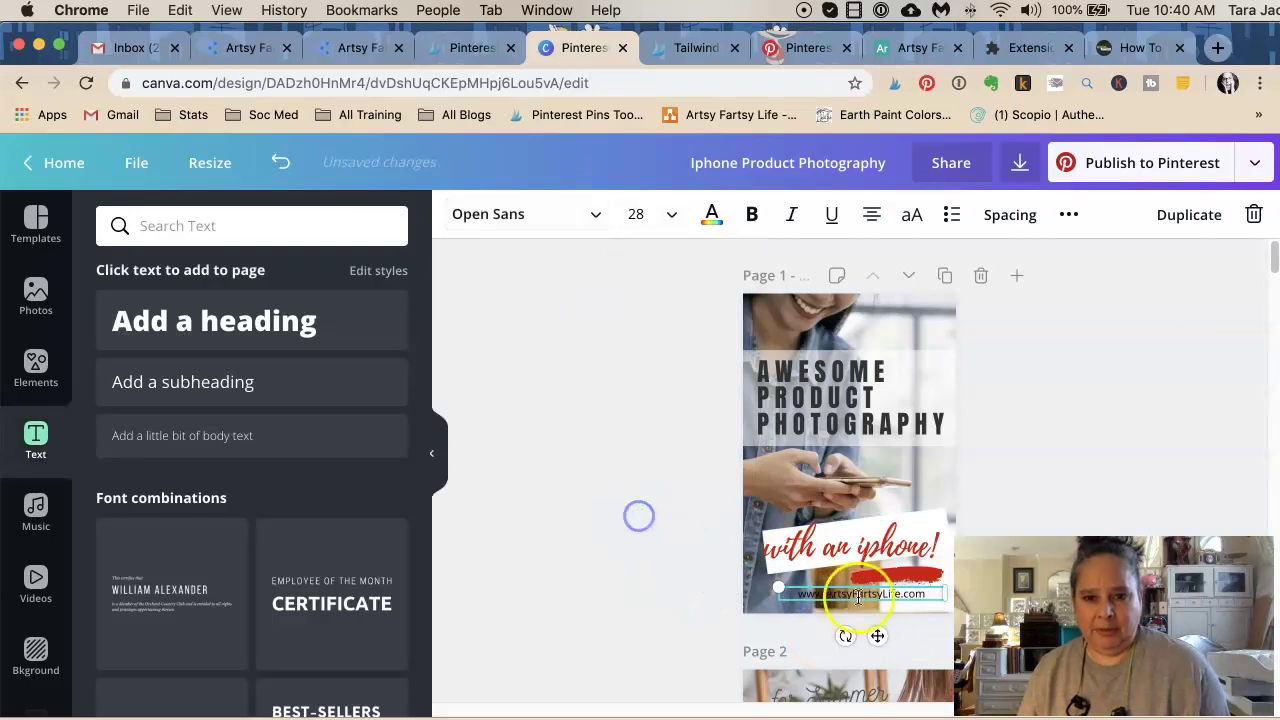
Step: Move the web address down so it sits between the red brush stroke and the bottom edge of the pin
click(711, 568)
click(836, 604)
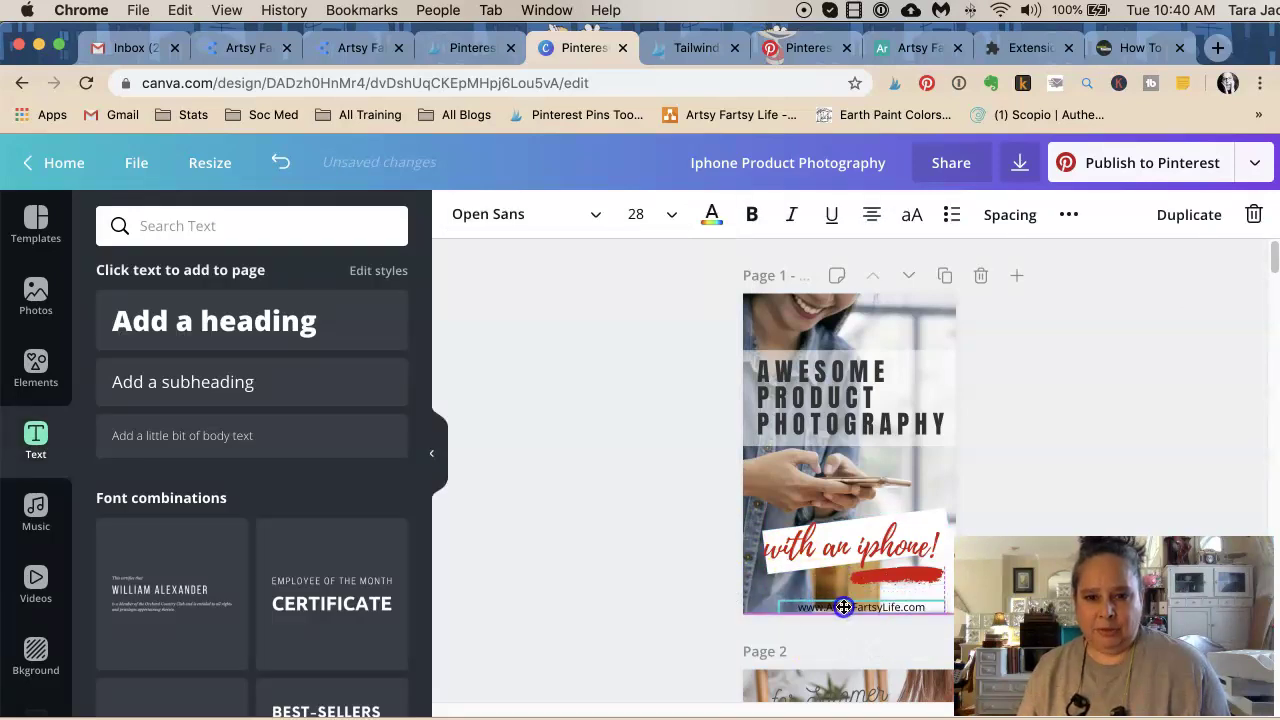
click(650, 567)
click(707, 548)
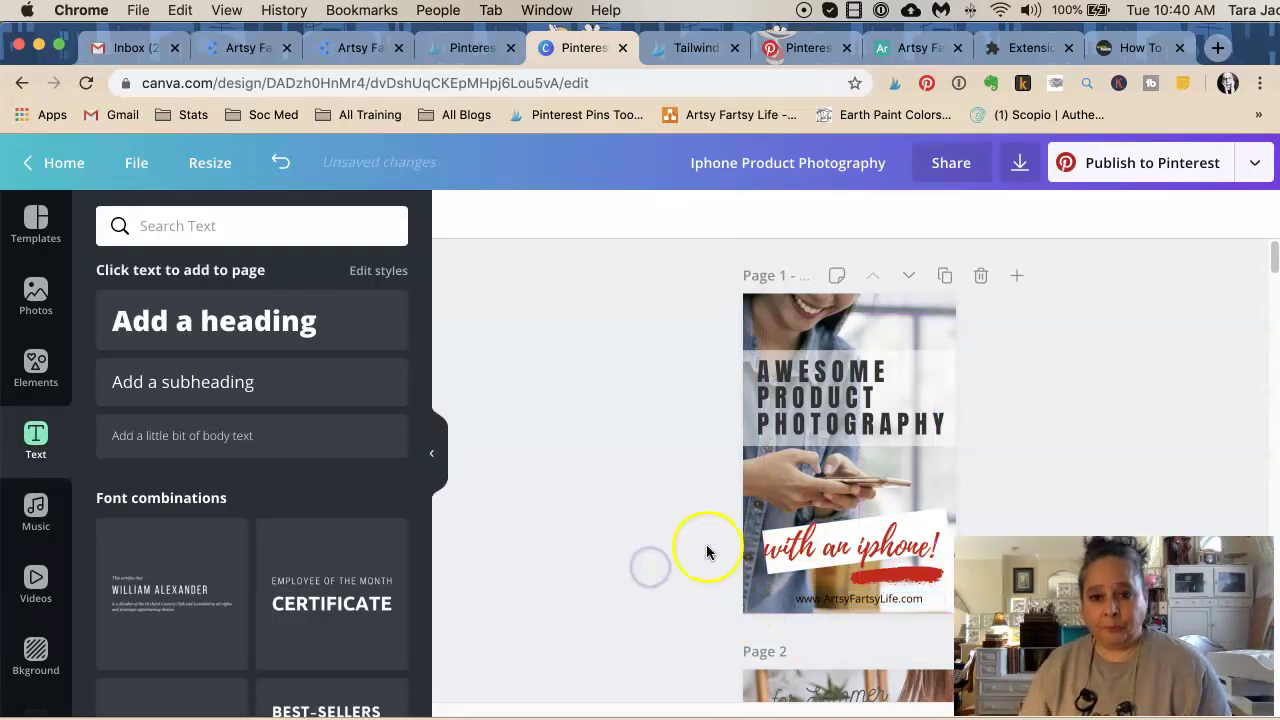
Step: On page 2, try transparency 0 on the blue rectangle behind "iPhone Product Photography", and settle on about 38
scroll(660, 467, down, 1)
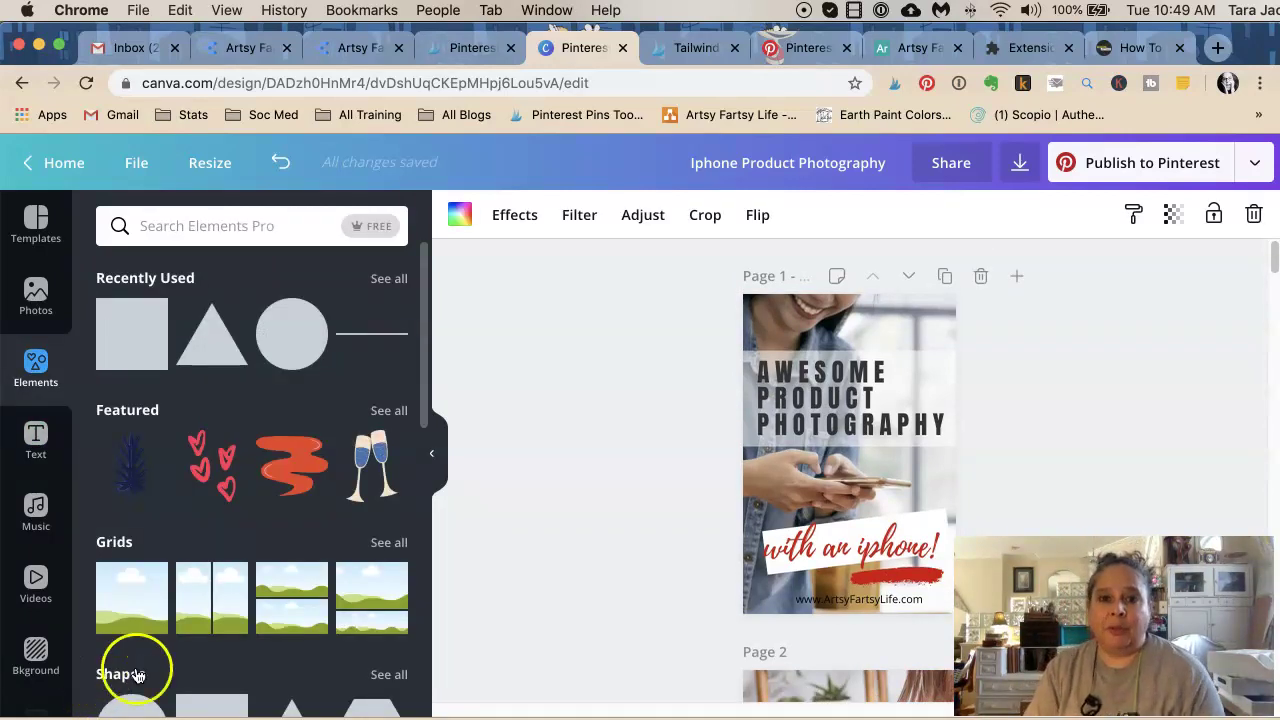
scroll(624, 445, down, 1)
scroll(624, 445, down, 5)
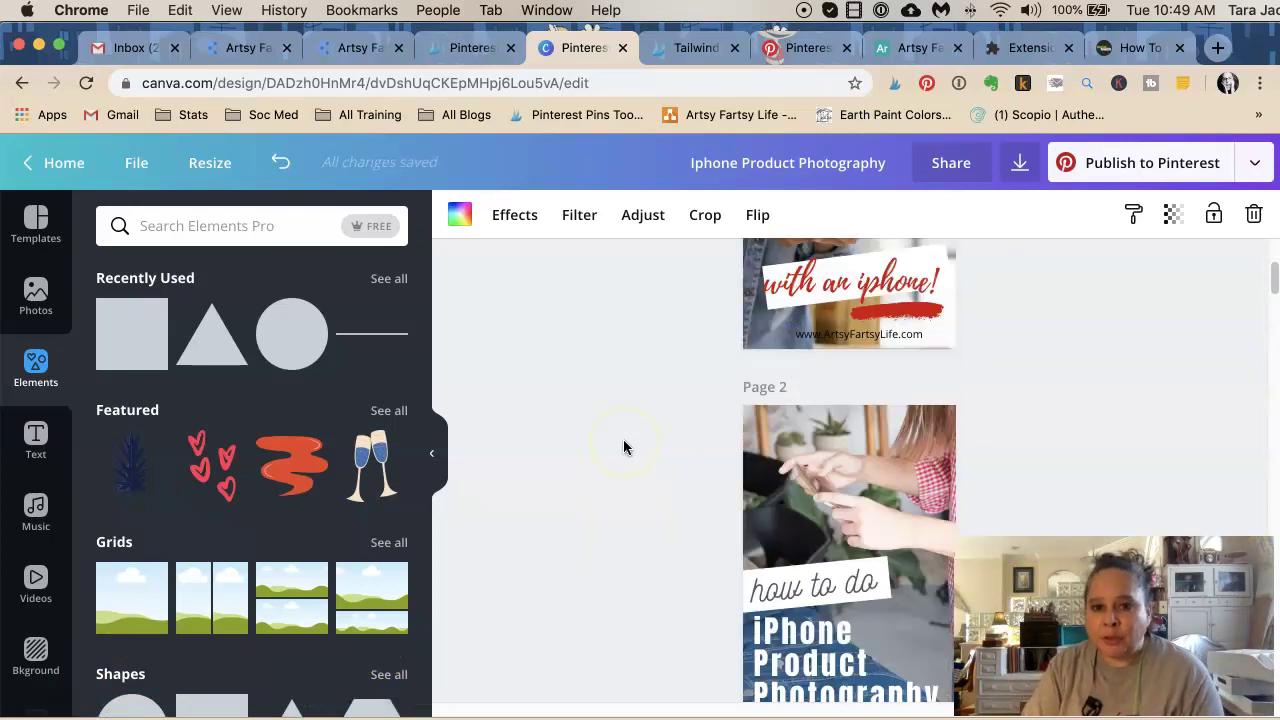
scroll(623, 445, up, 1)
scroll(623, 445, down, 1)
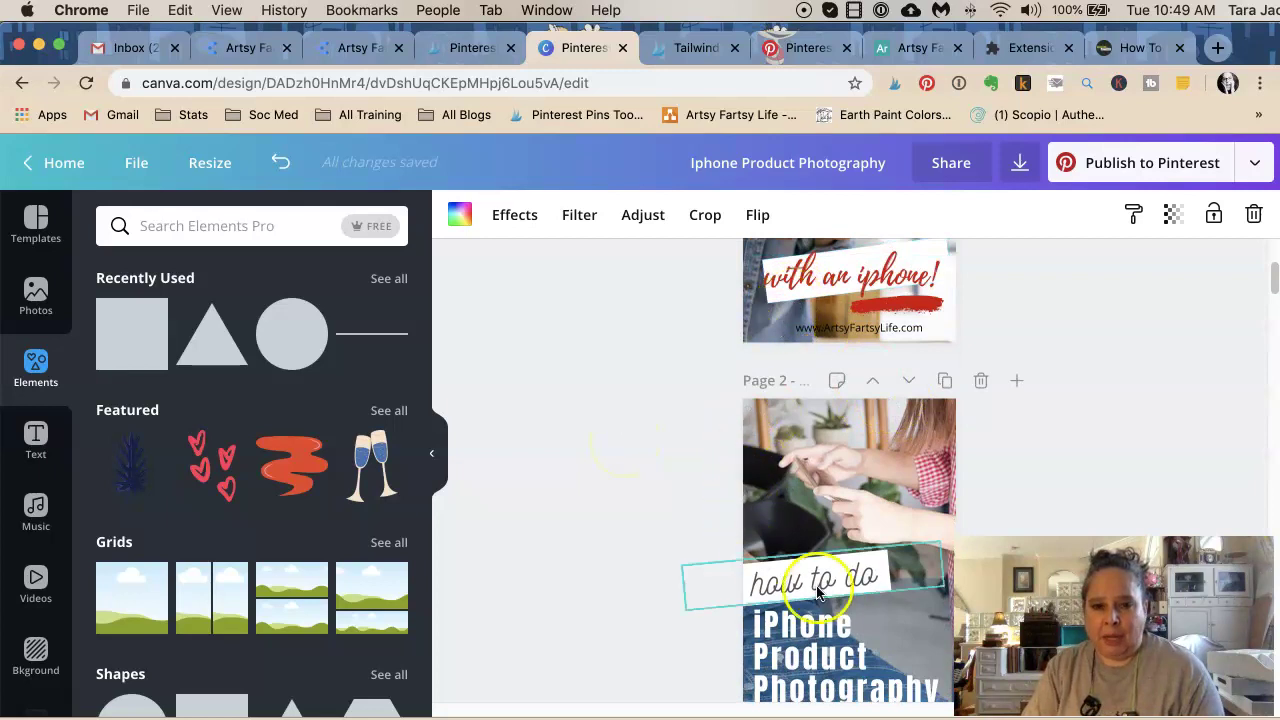
scroll(648, 484, down, 5)
scroll(650, 484, up, 2)
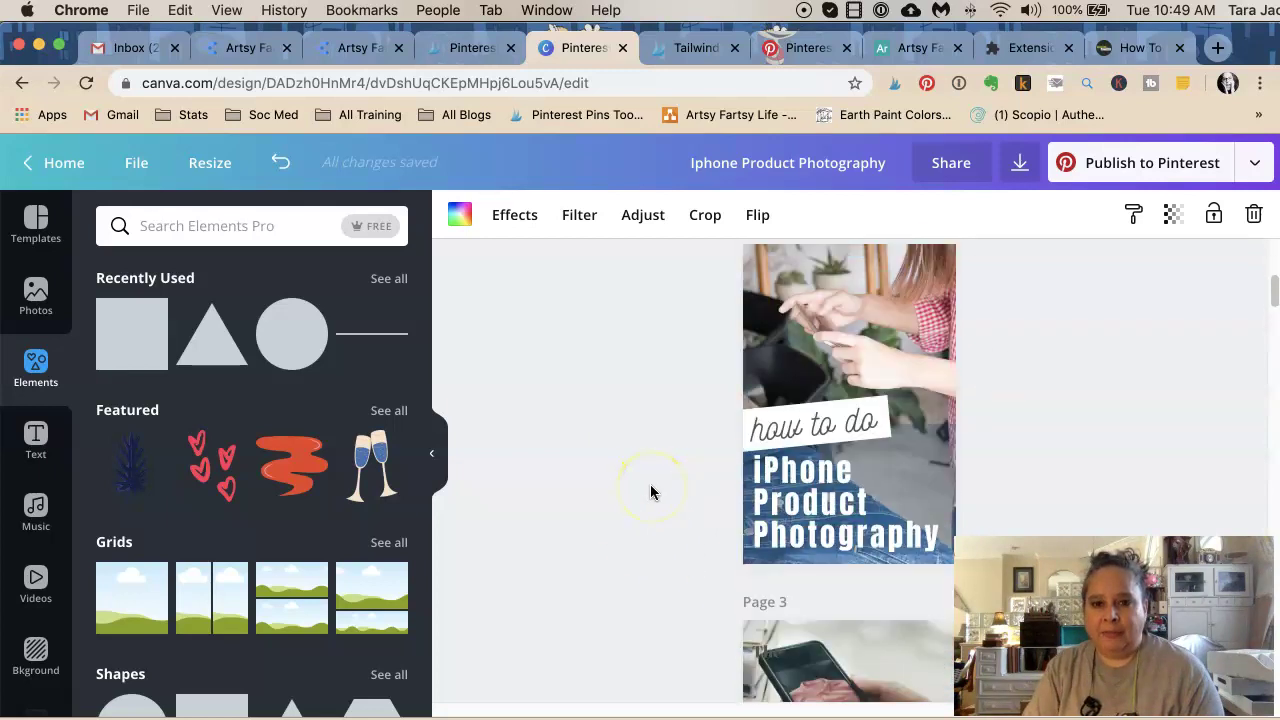
click(931, 435)
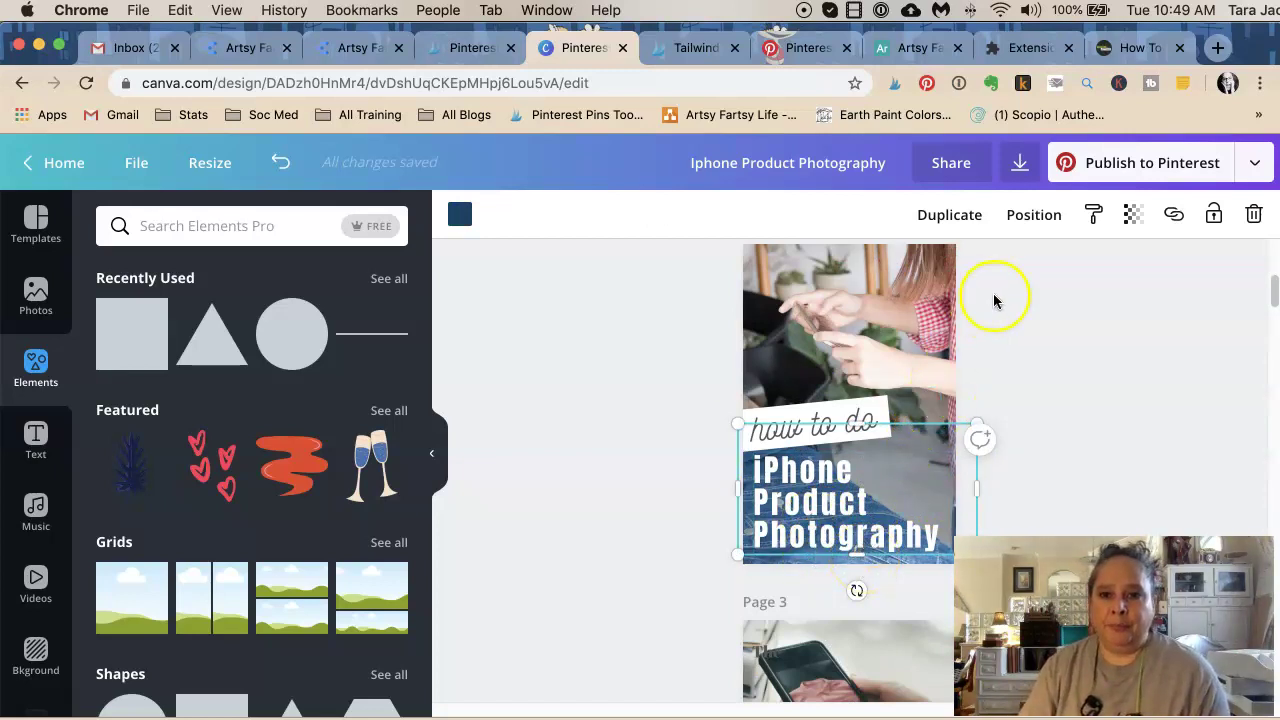
click(1133, 213)
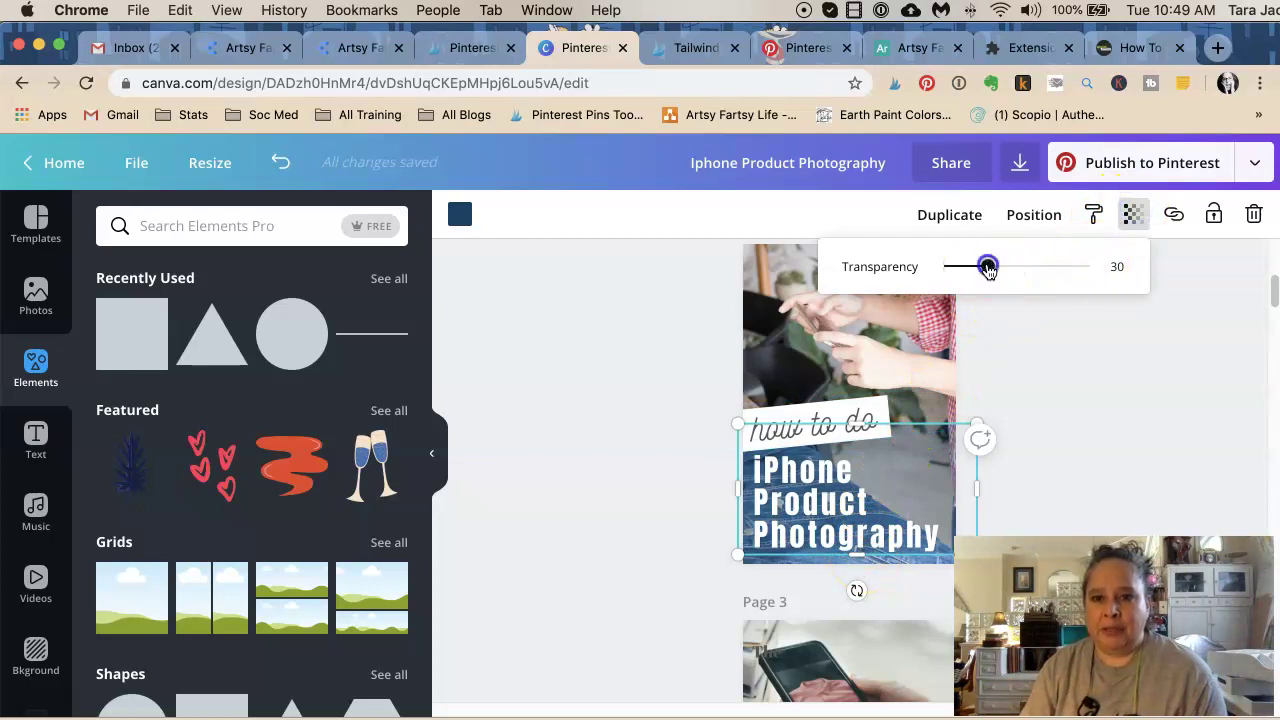
drag(988, 266, 863, 266)
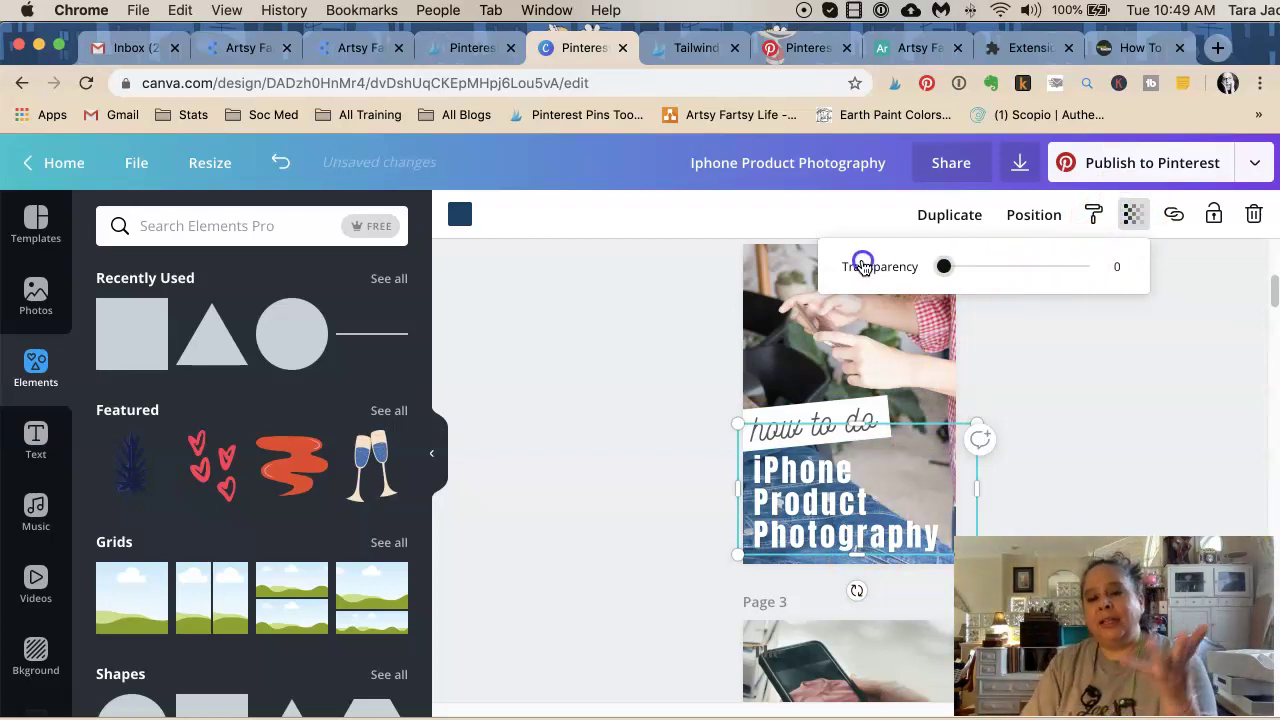
drag(866, 263, 982, 265)
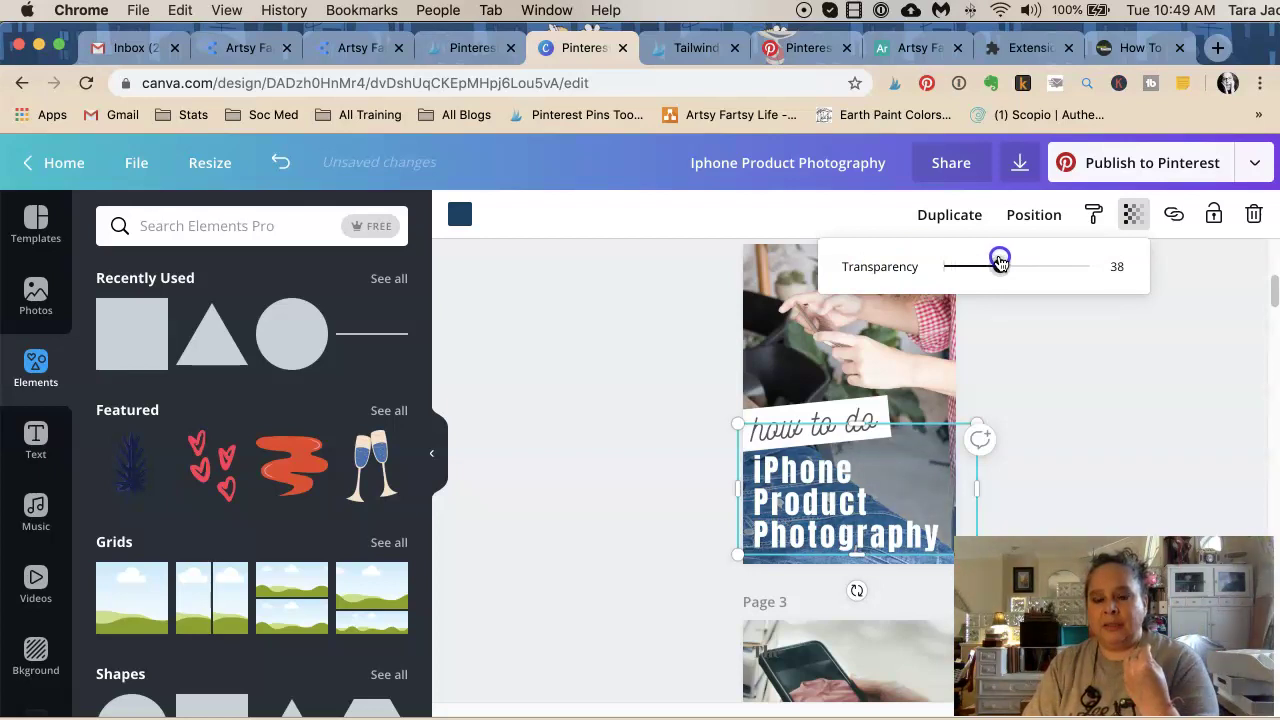
click(651, 357)
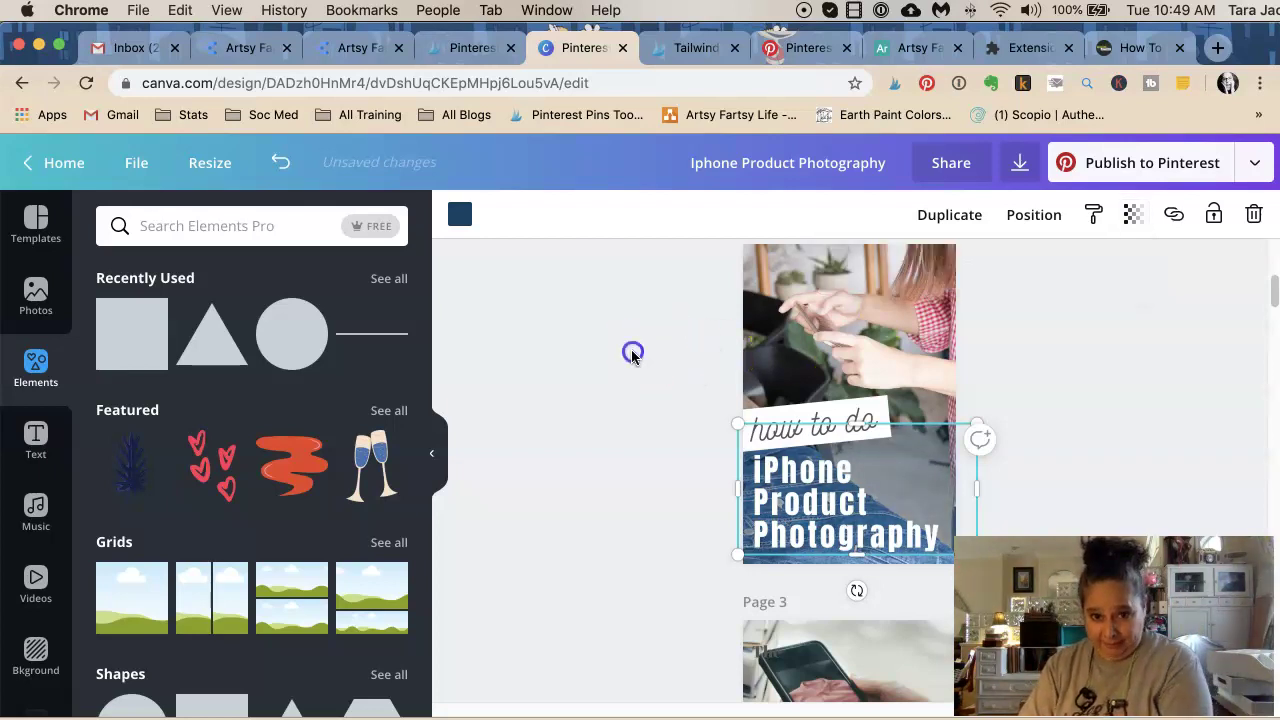
click(632, 355)
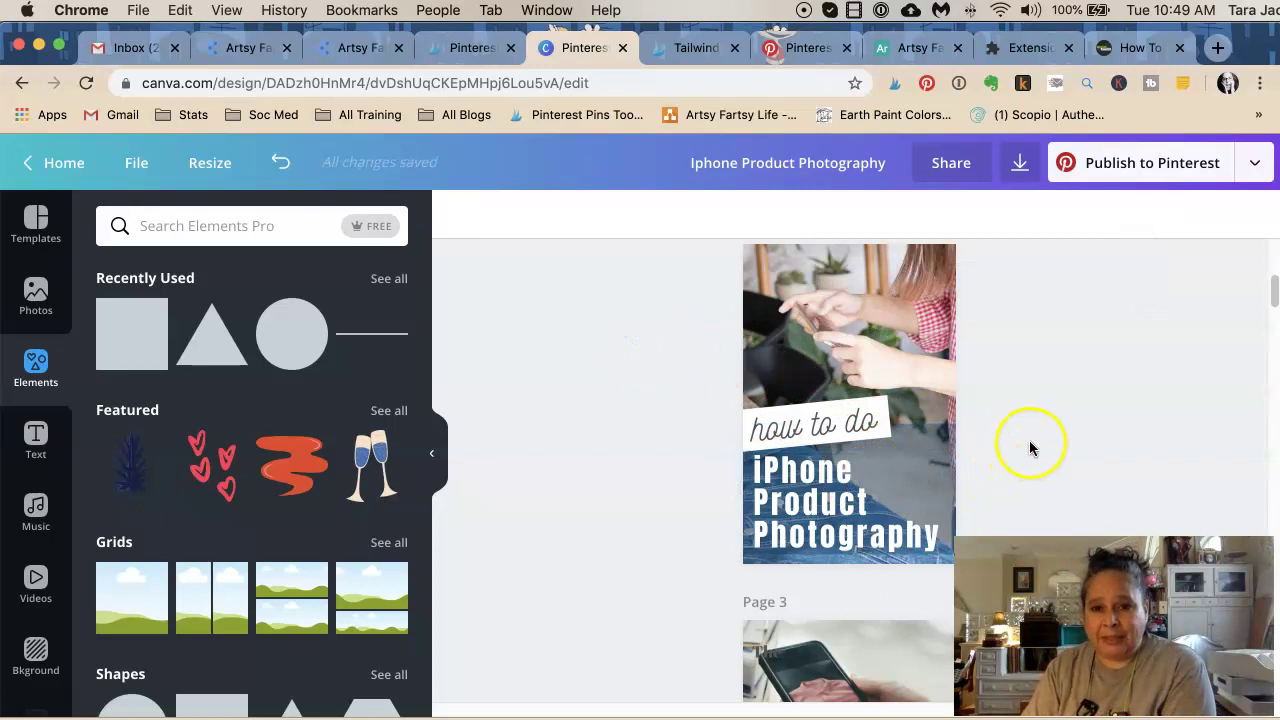
Step: Try lowering the blue rectangle's top edge on page 2 to just above the word "iPhone"
click(914, 458)
click(926, 430)
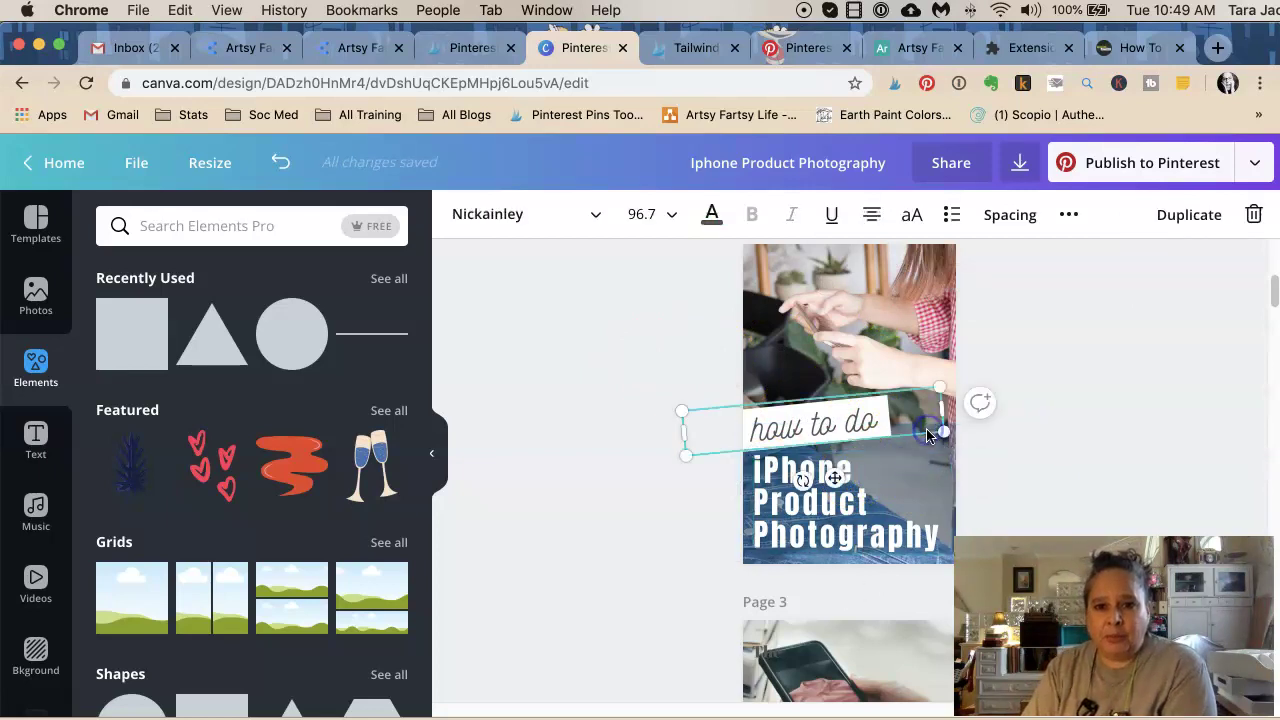
click(885, 431)
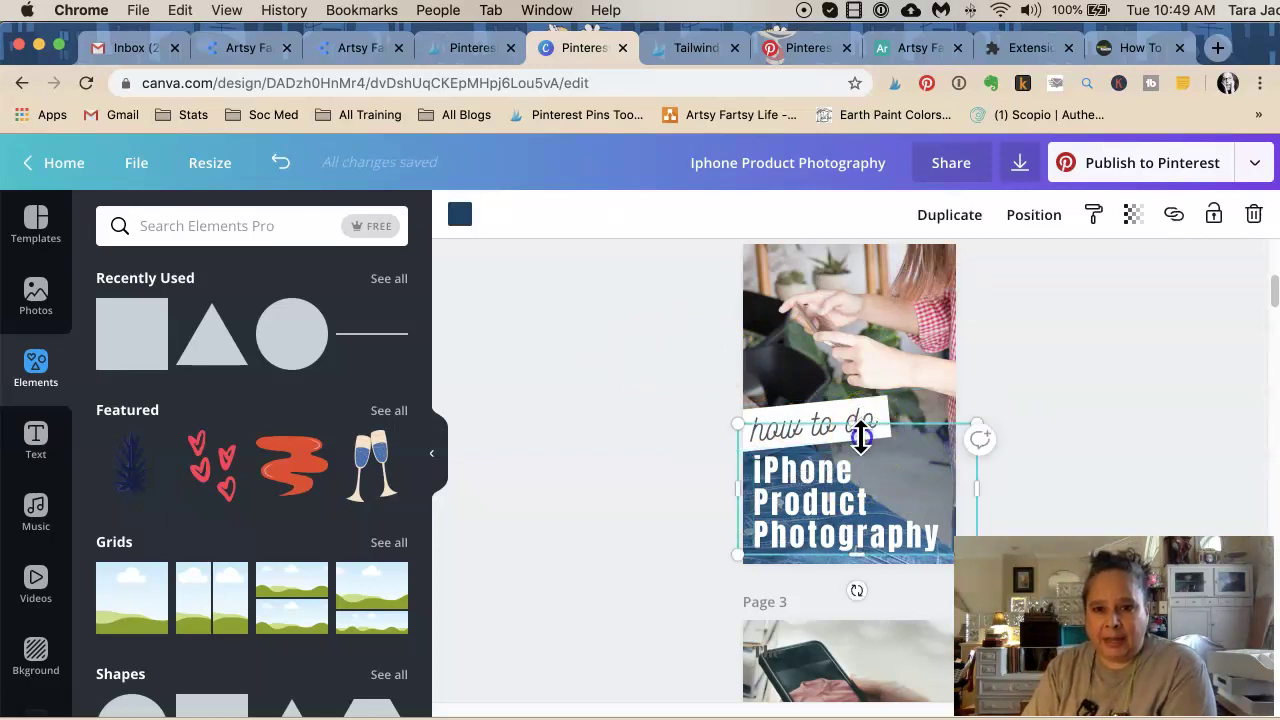
drag(861, 437, 861, 453)
click(1078, 447)
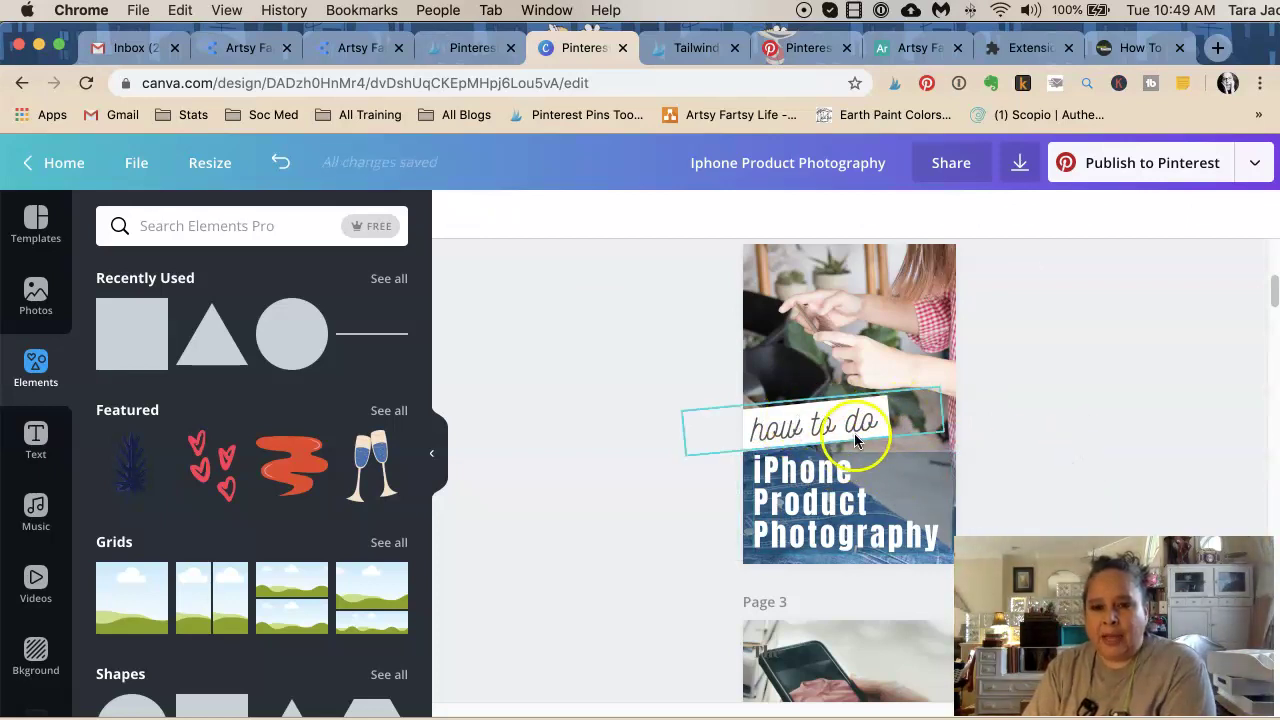
Step: Raise the top edge of page 2's blue rectangle back up behind the "how to do" label
click(936, 548)
drag(857, 451, 858, 423)
click(1074, 414)
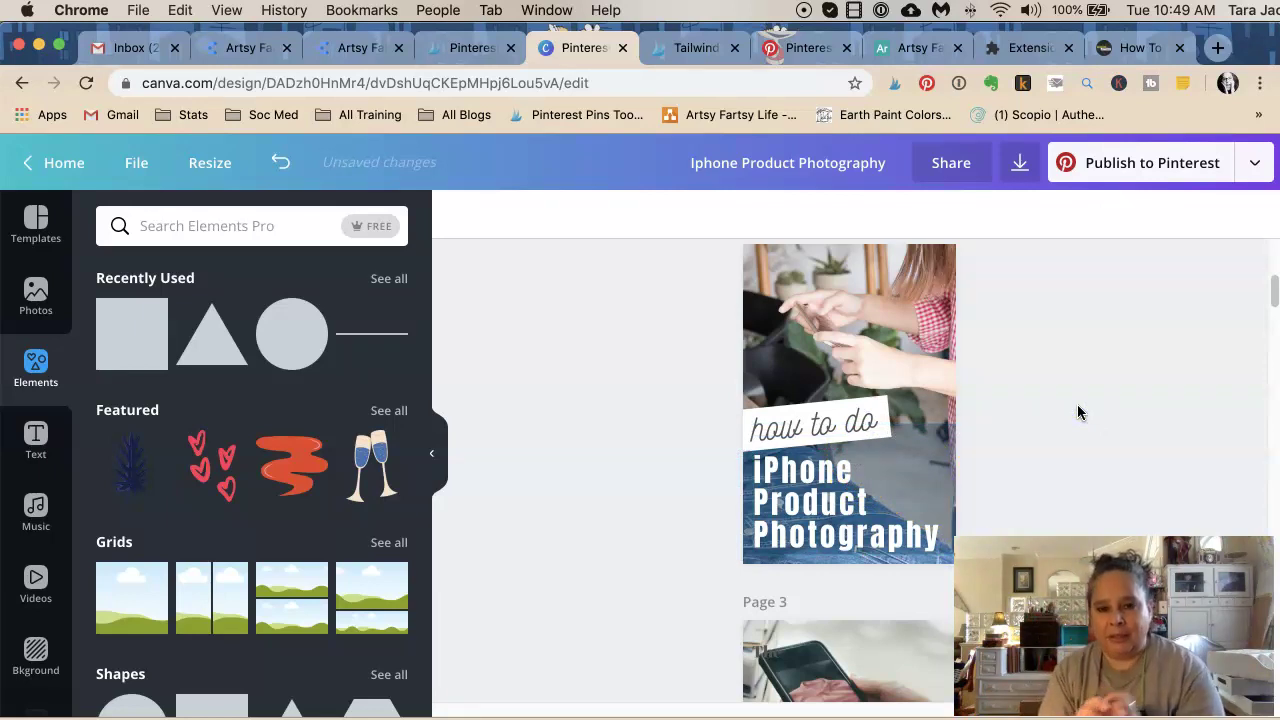
click(1054, 420)
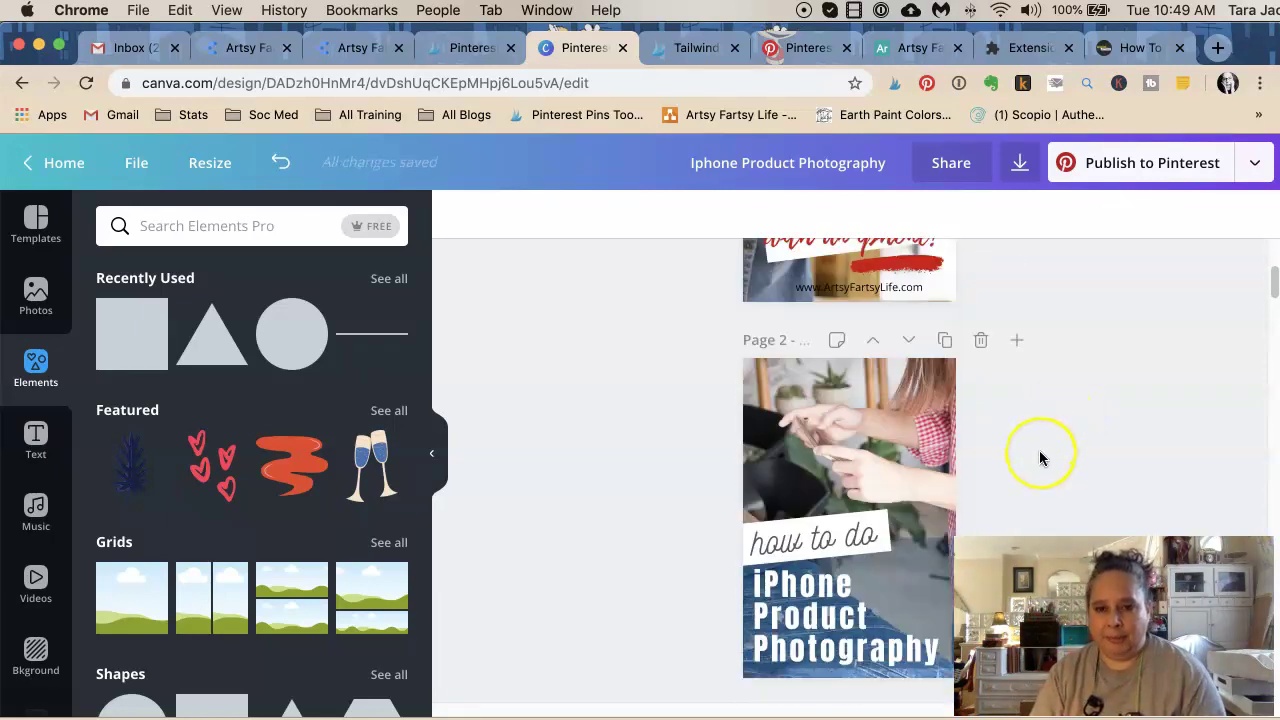
Step: Raise the brightness of the page 3 background photo of hands holding a phone to 20
scroll(1040, 458, down, 5)
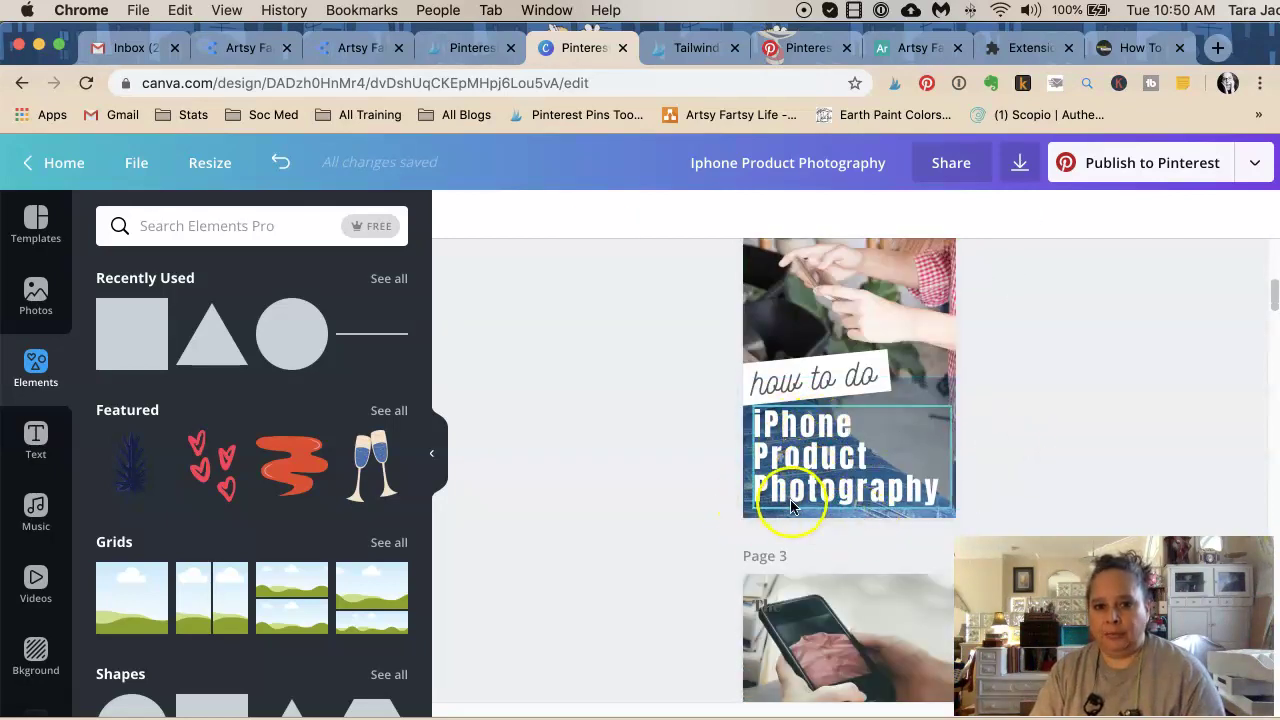
scroll(1009, 461, down, 5)
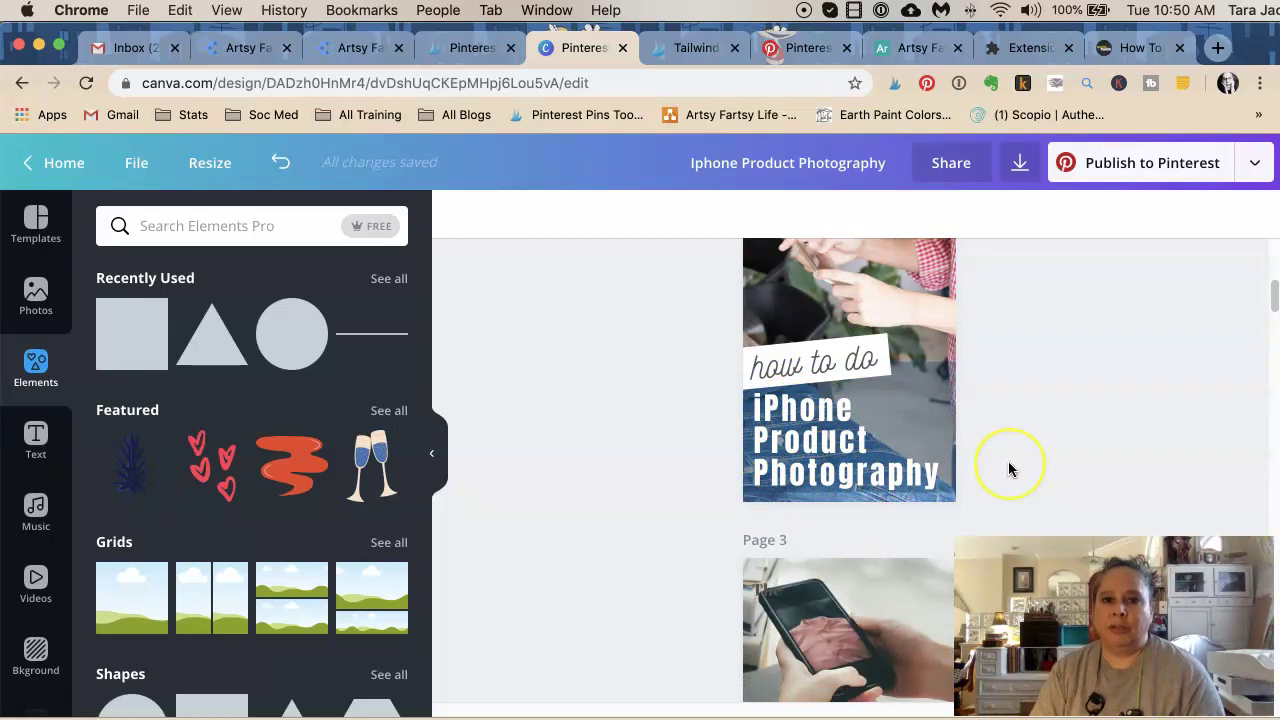
scroll(1008, 468, down, 3)
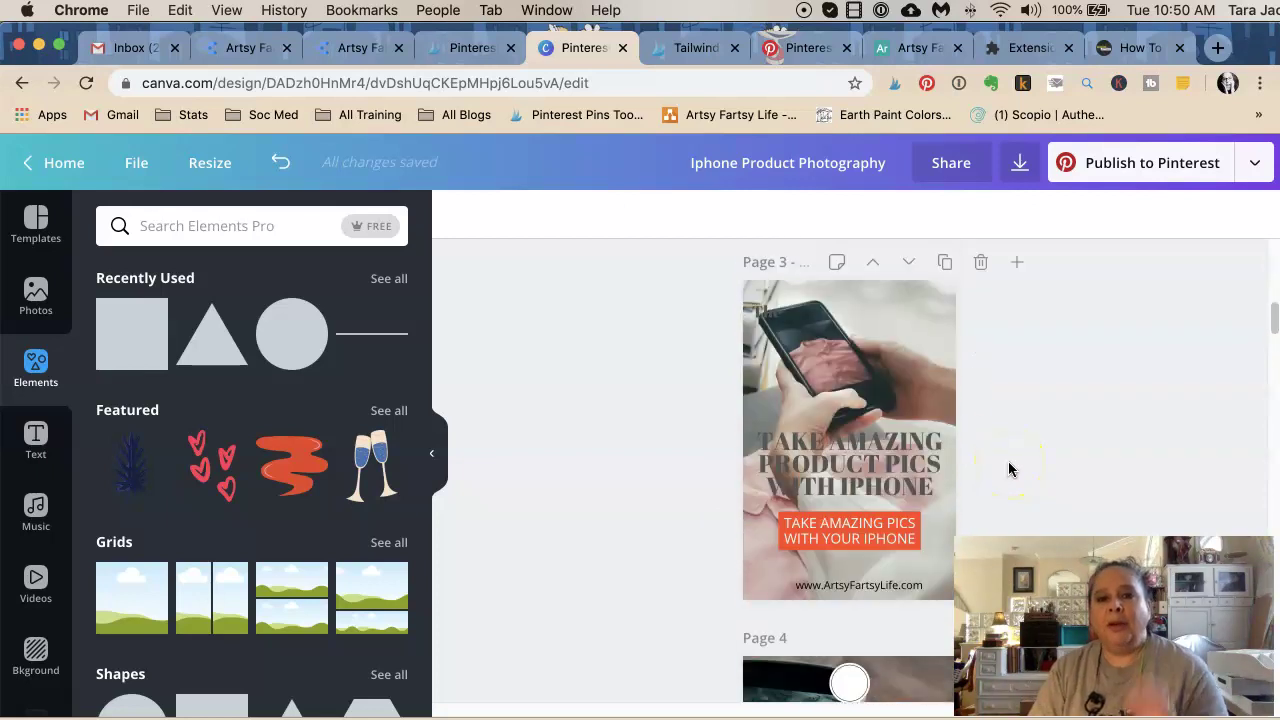
double_click(871, 334)
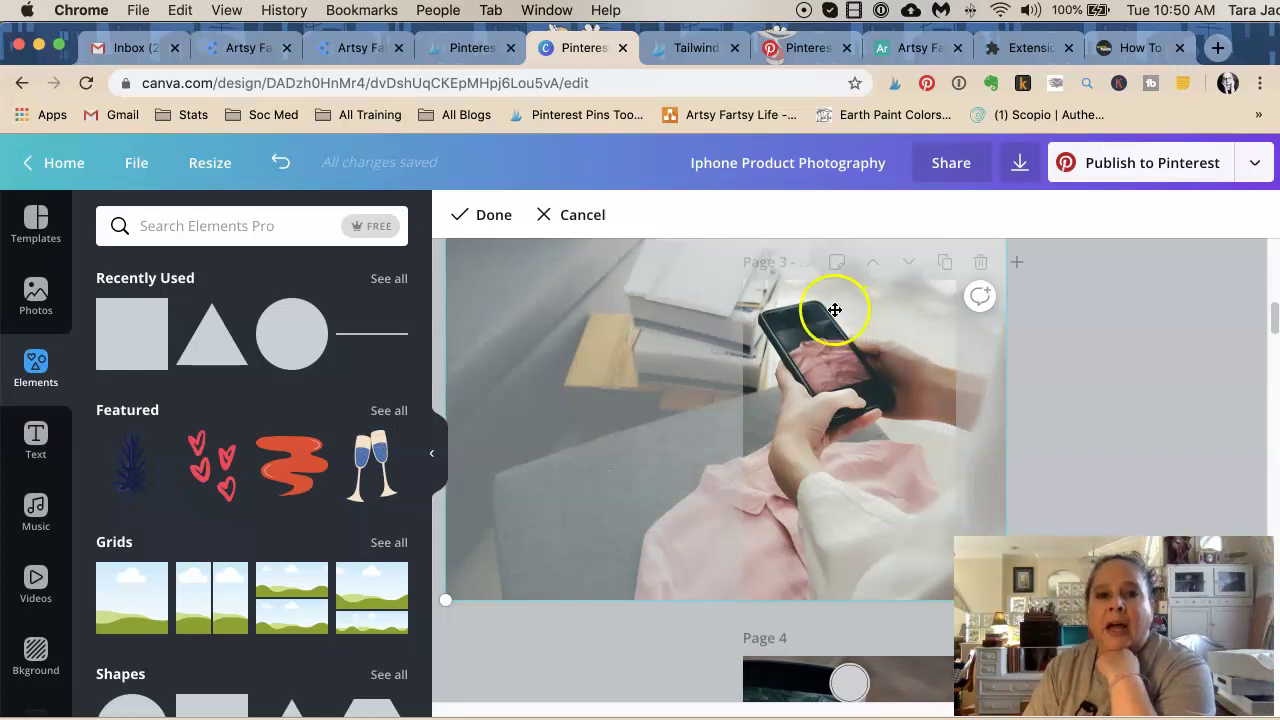
click(486, 215)
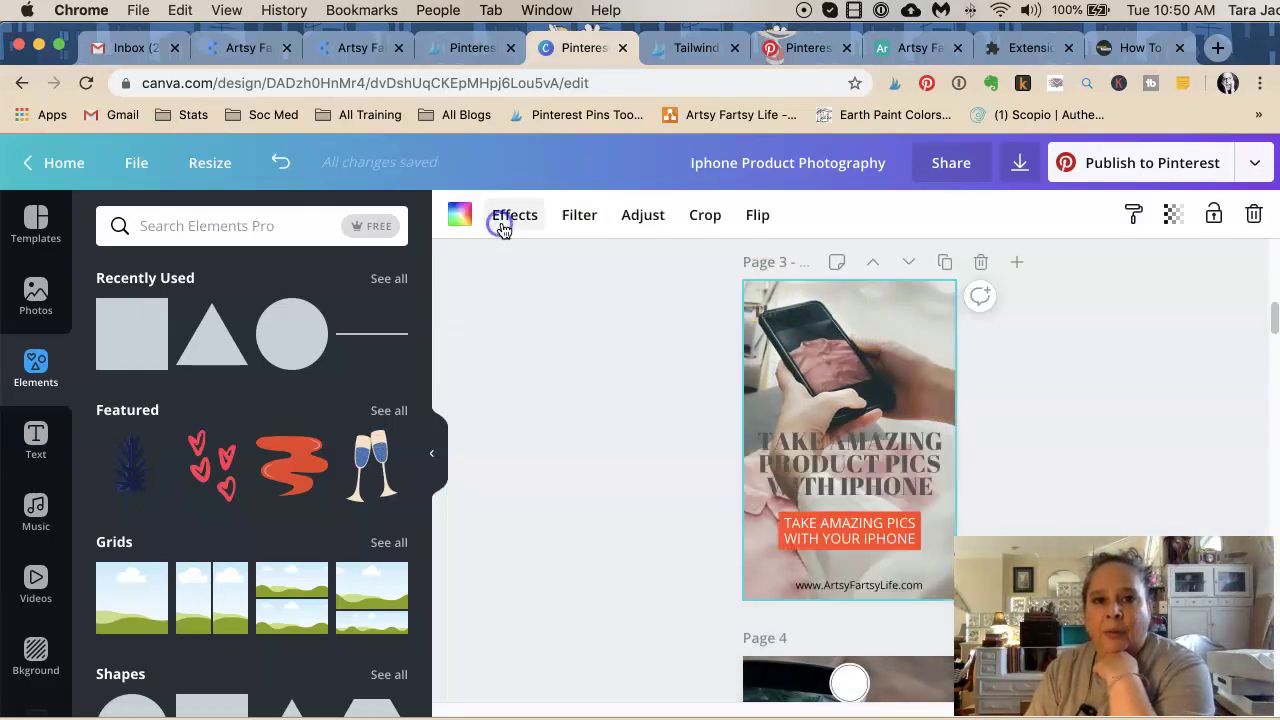
click(645, 218)
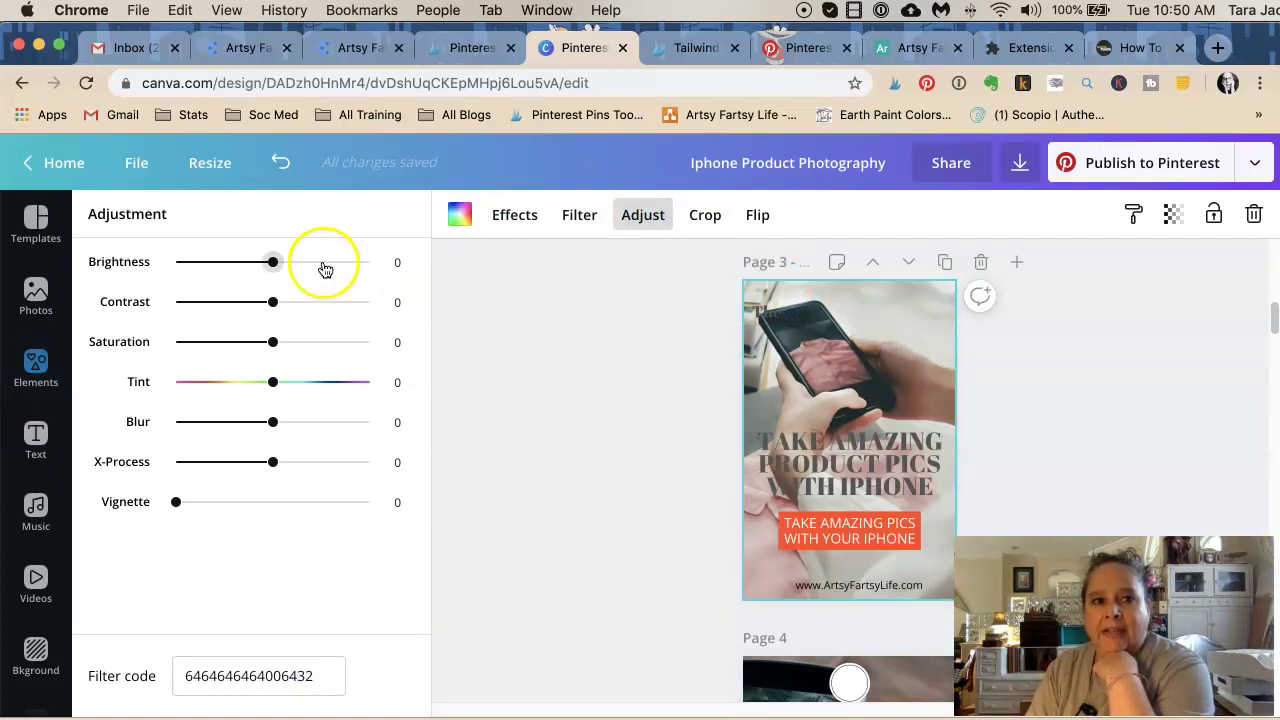
drag(307, 265, 295, 265)
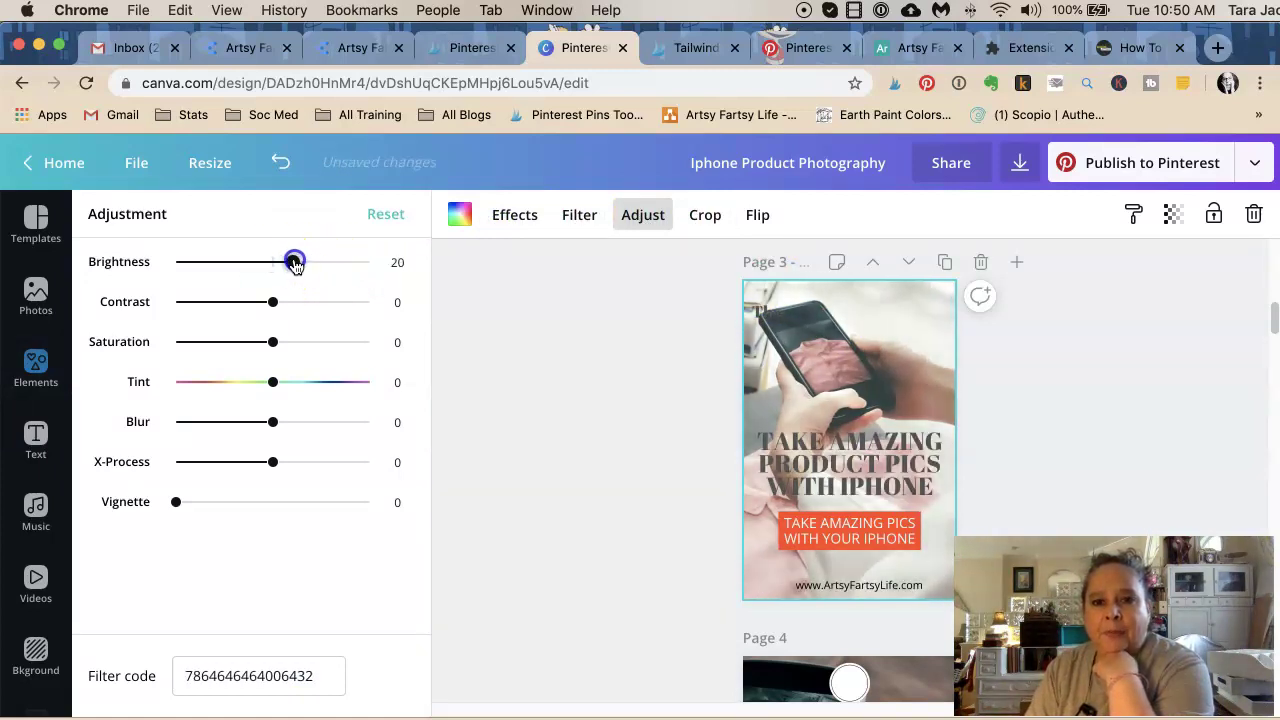
Step: Raise the saturation of page 3's background photo to 26 and move the orange subtitle label down to just above the web address
drag(286, 343, 300, 345)
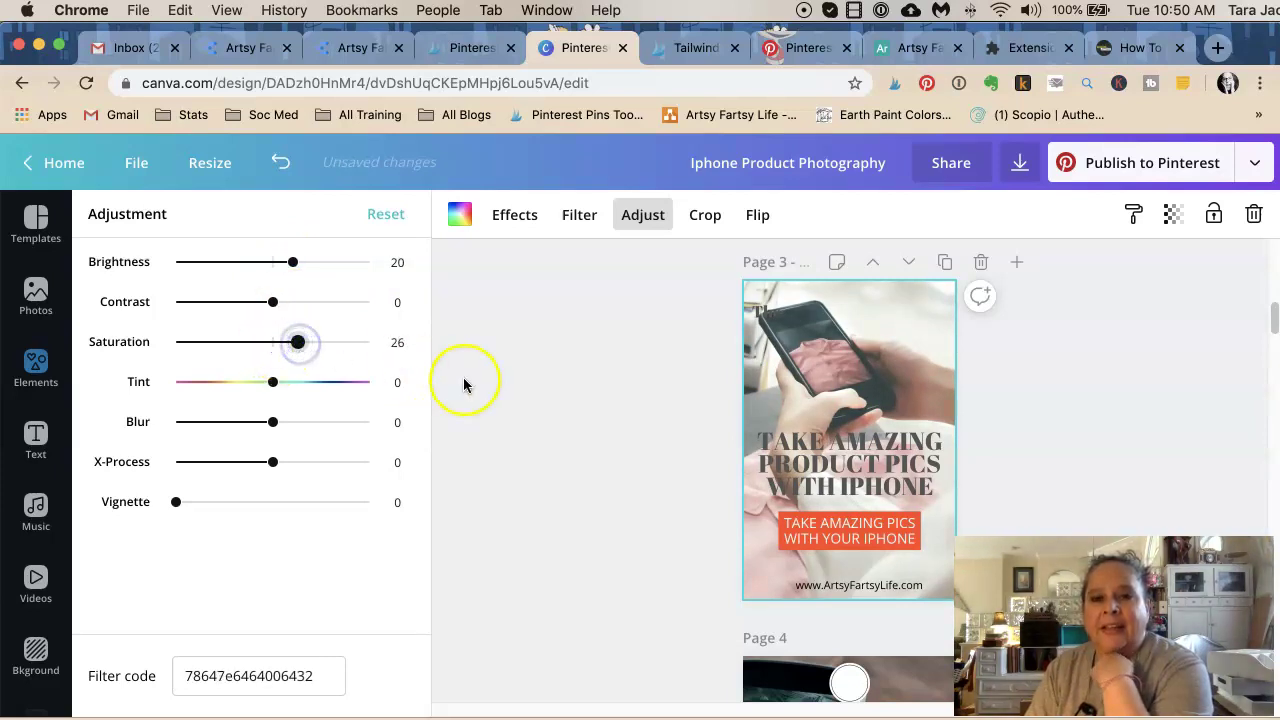
click(605, 403)
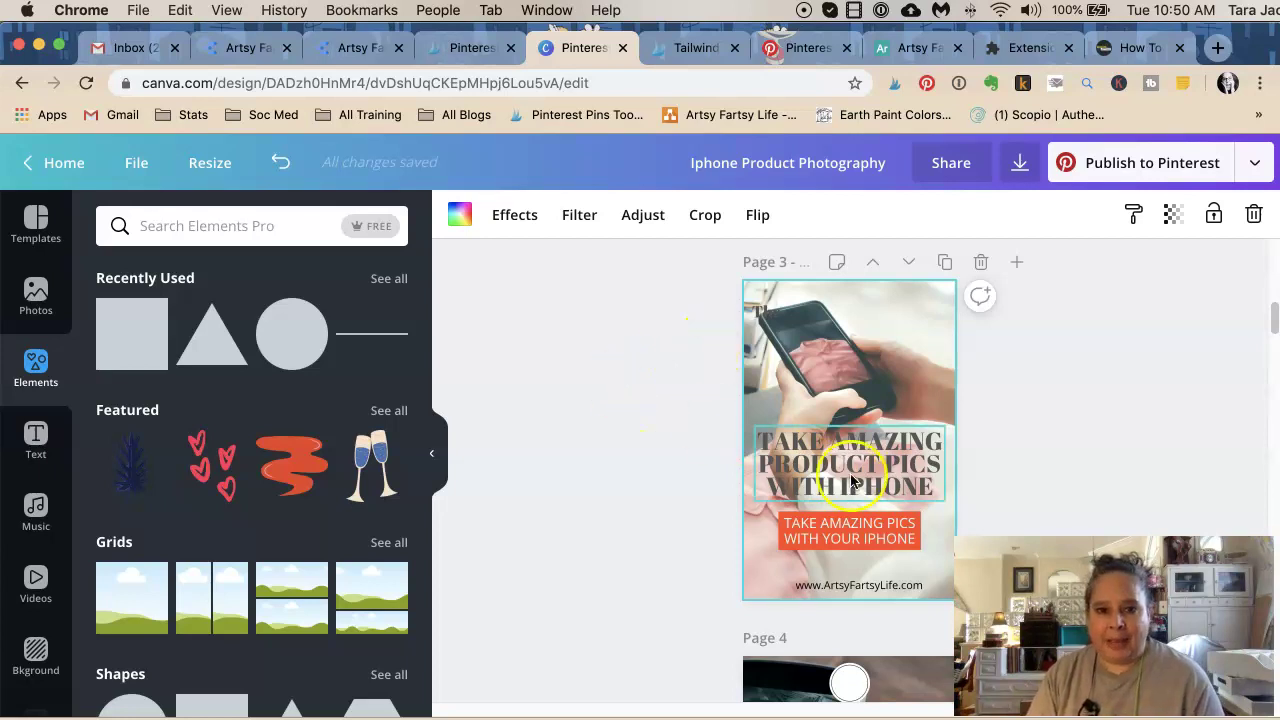
drag(680, 514, 960, 565)
drag(869, 545, 873, 555)
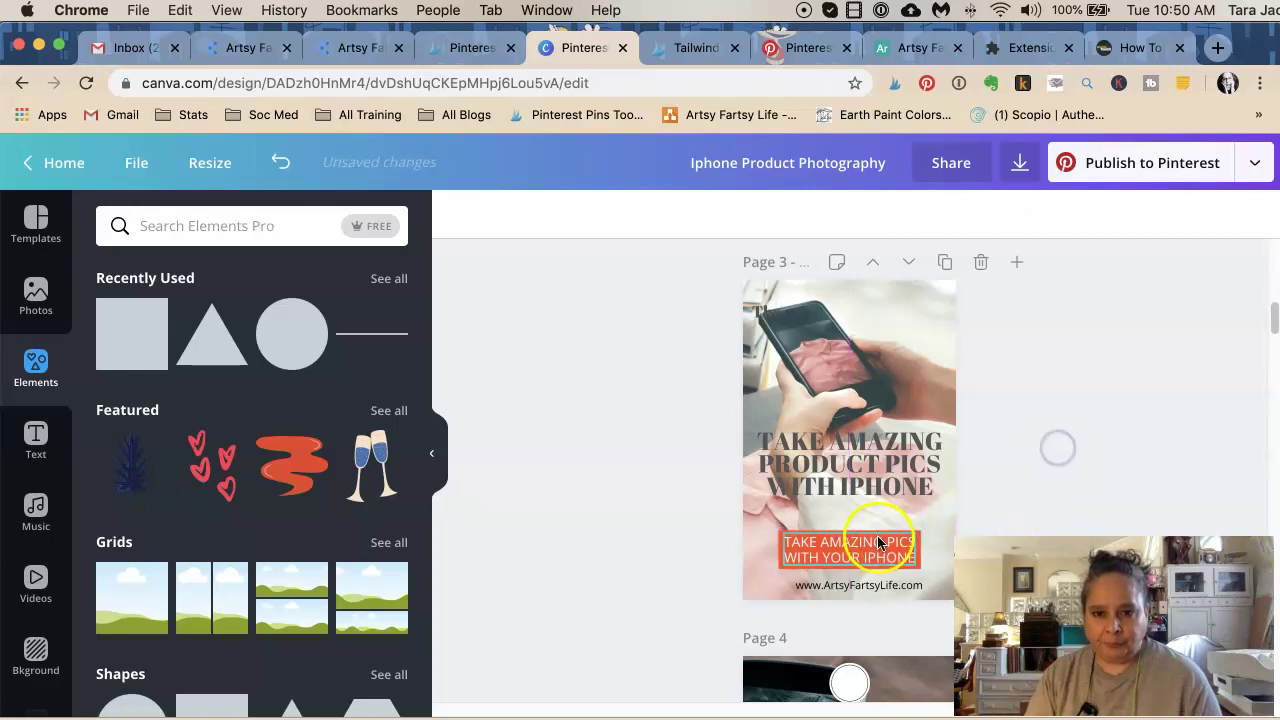
Step: Move the white subtitle text up off its orange label on page 3 and recolour the label raspberry pink
click(883, 536)
drag(883, 536, 883, 452)
click(856, 566)
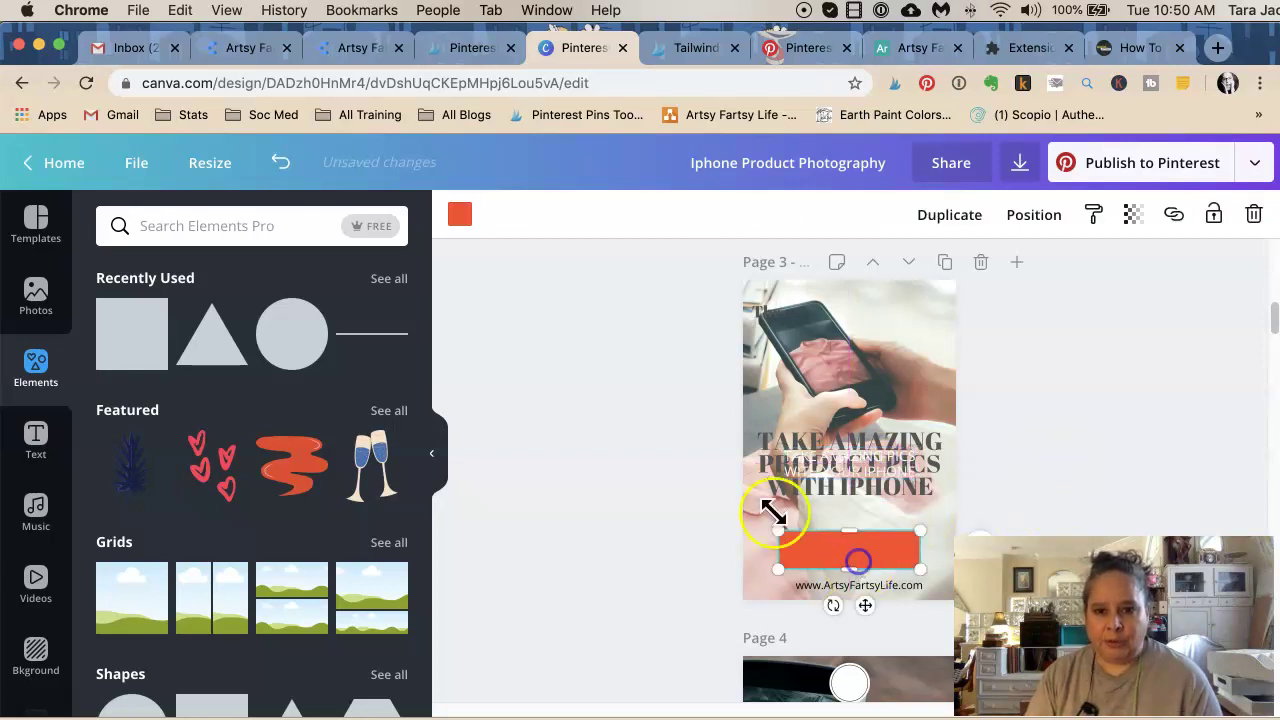
click(460, 215)
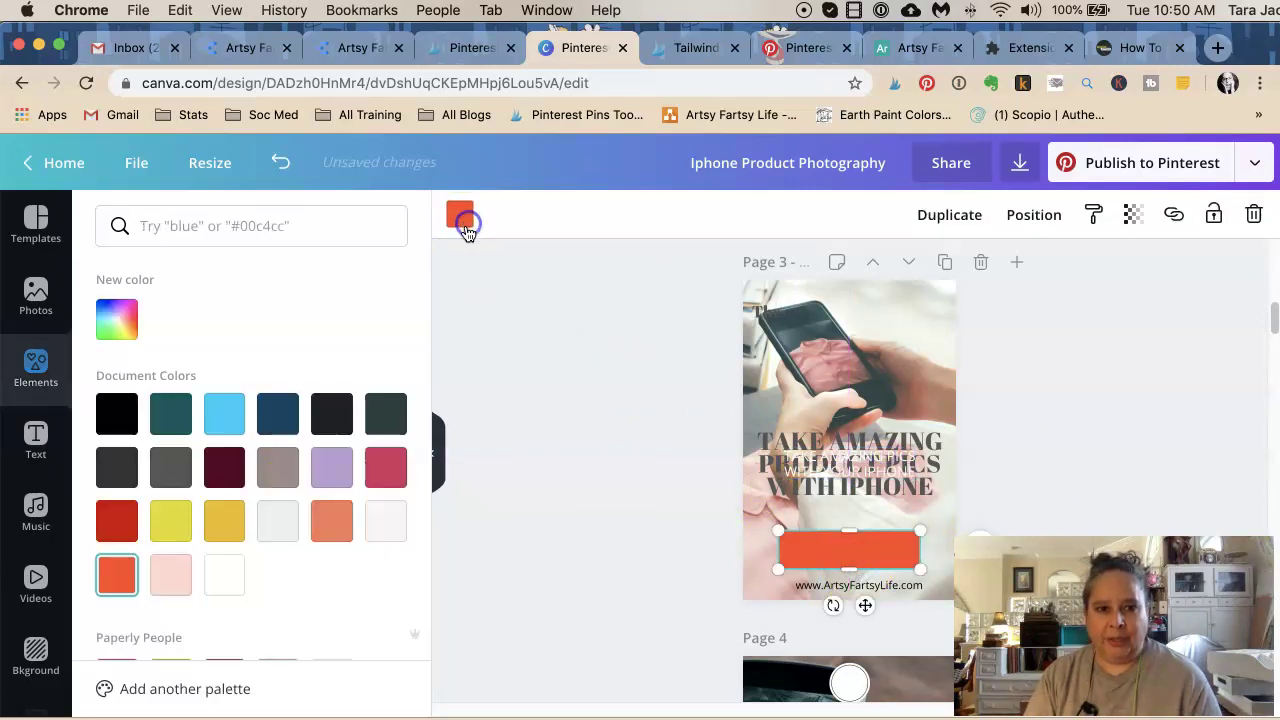
click(386, 467)
click(586, 402)
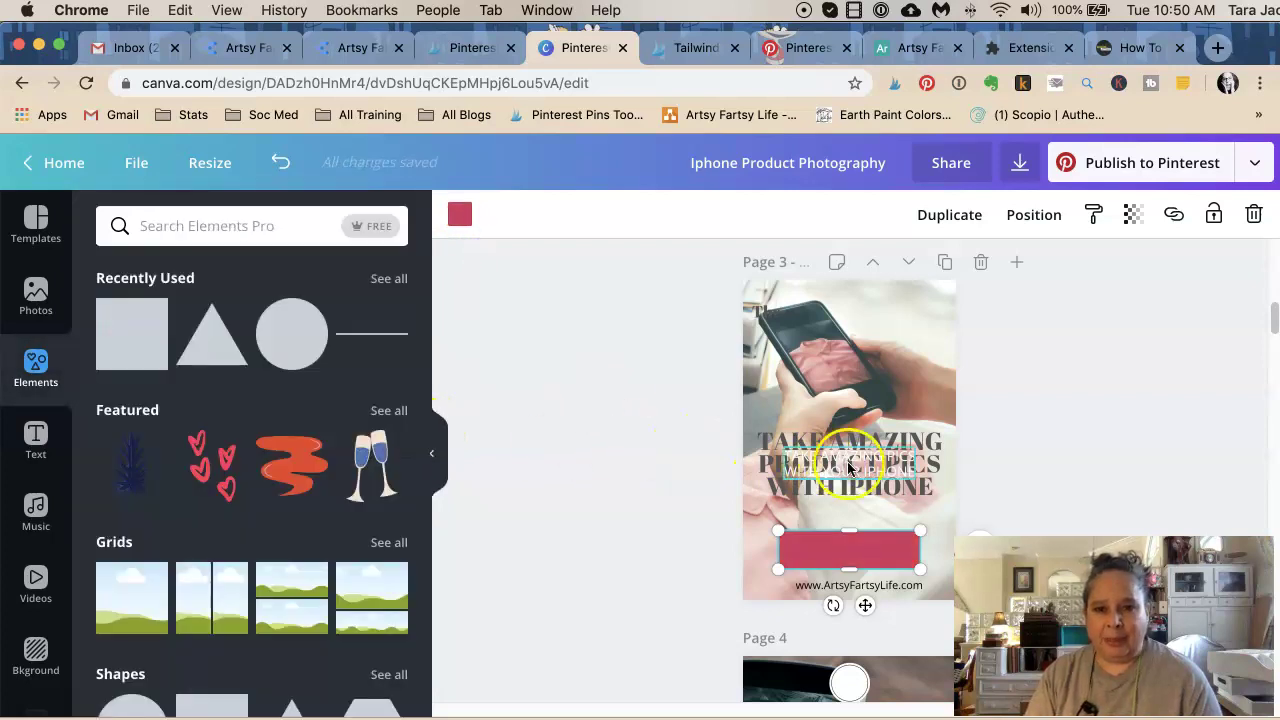
Step: Recolour page 3's subtitle label dark teal after trying lime green, and place the subtitle text back over it
click(460, 215)
scroll(206, 420, down, 3)
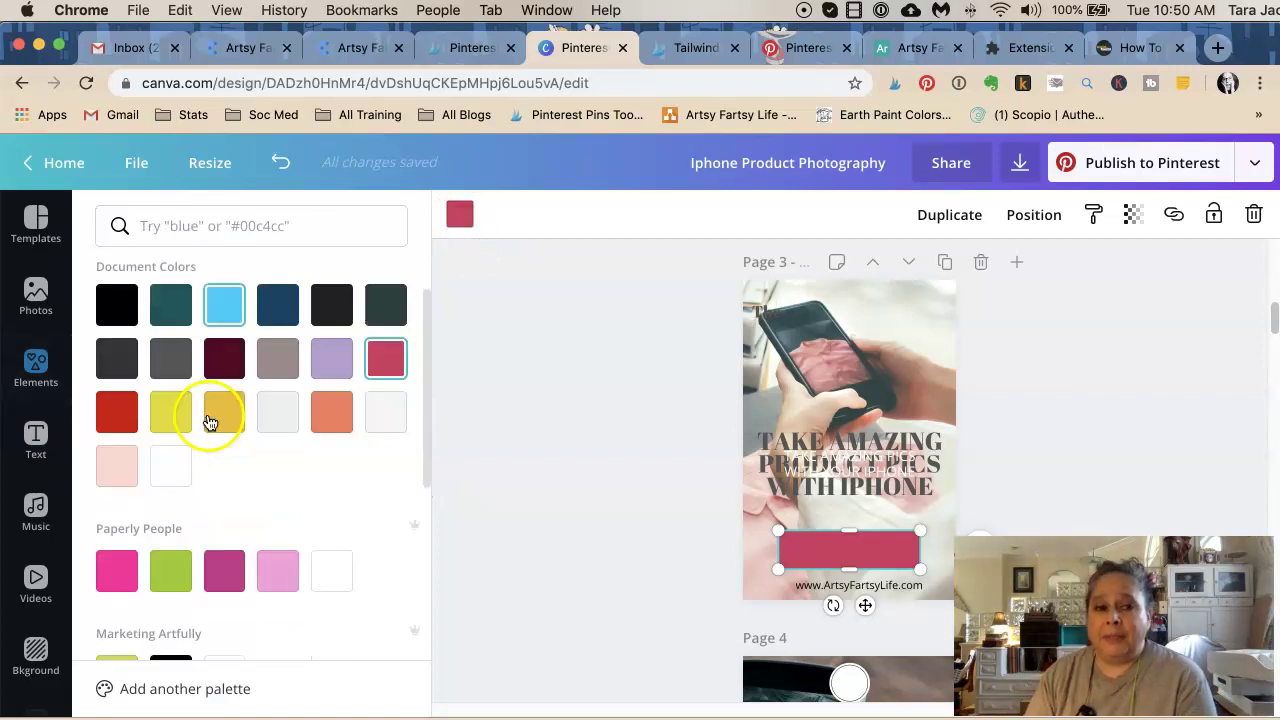
click(170, 541)
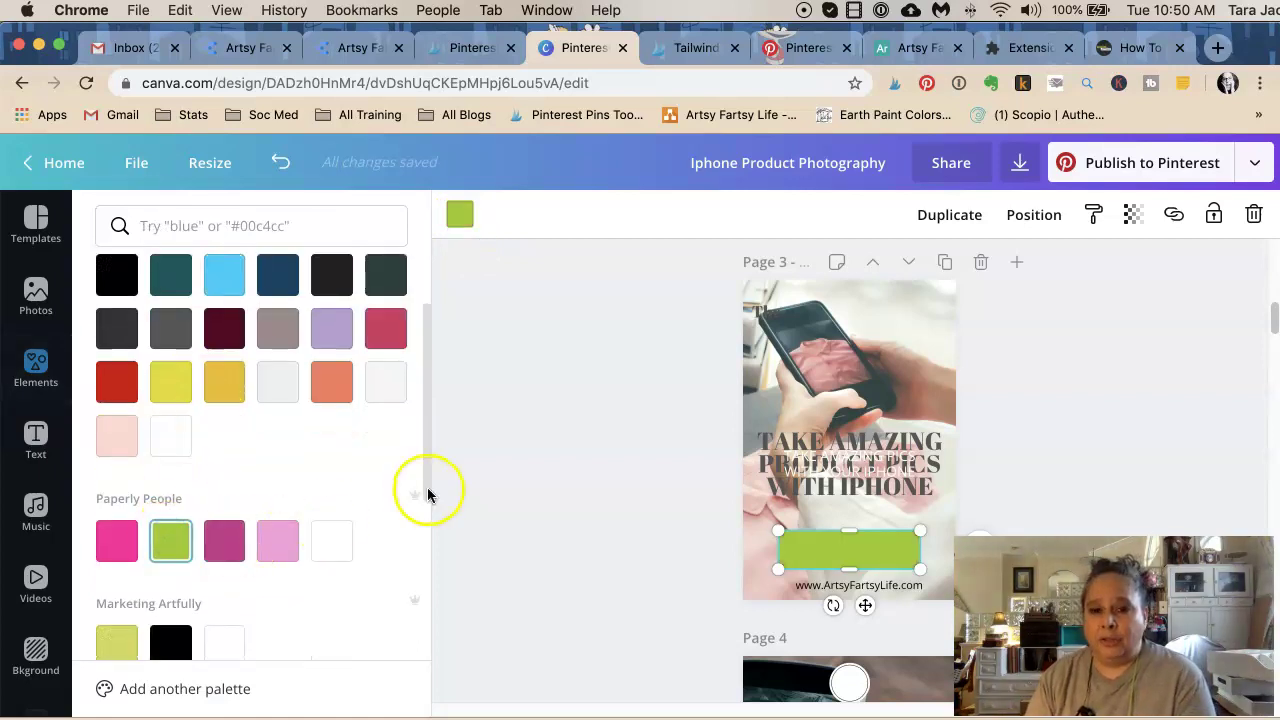
click(171, 278)
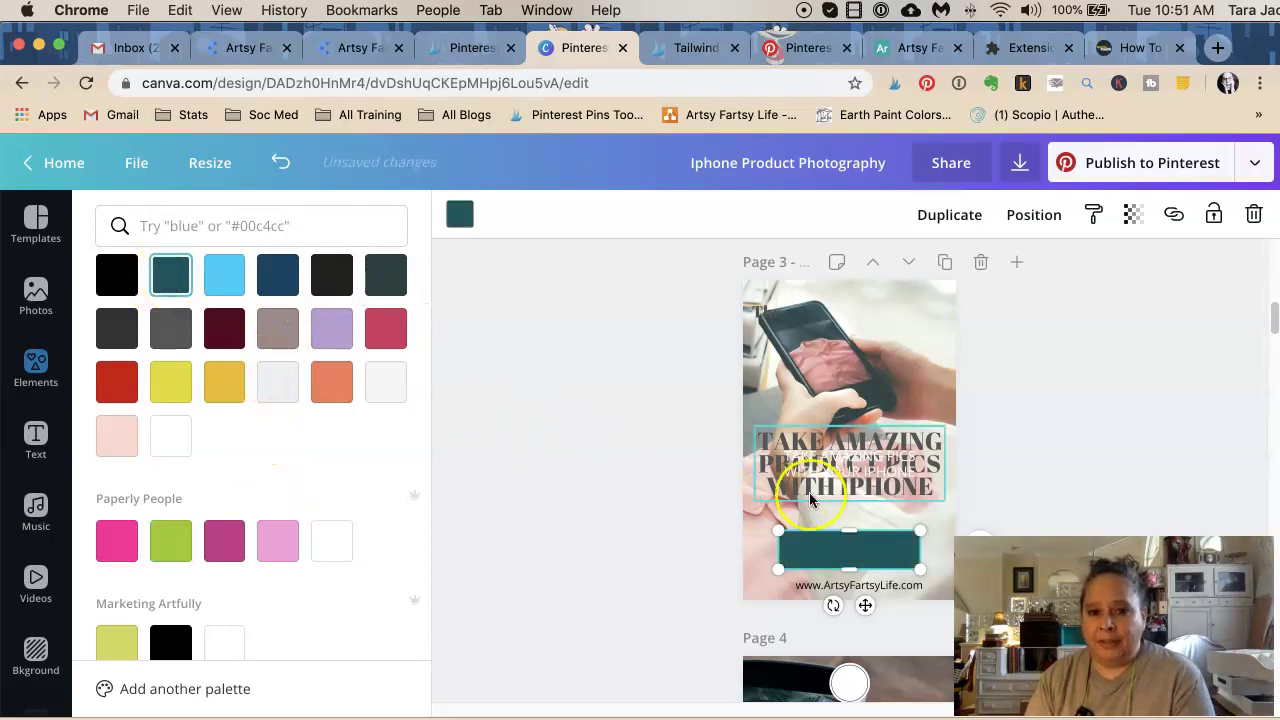
drag(878, 470, 876, 558)
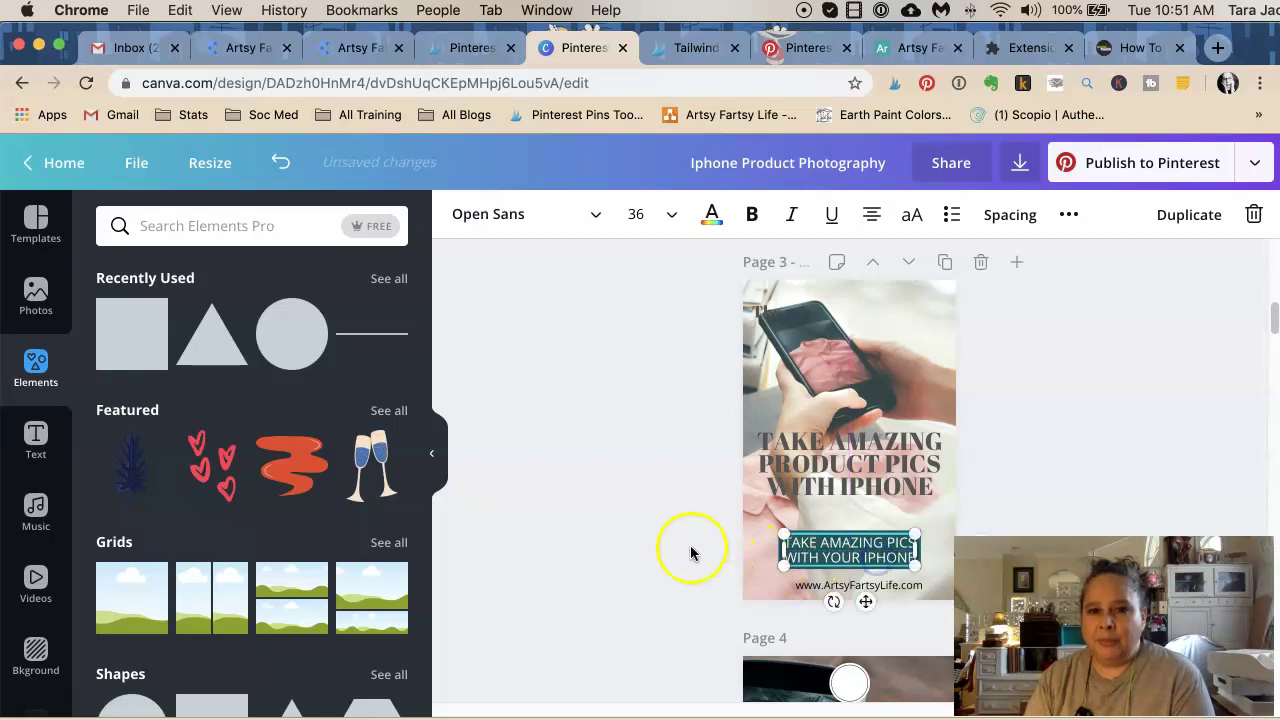
click(636, 480)
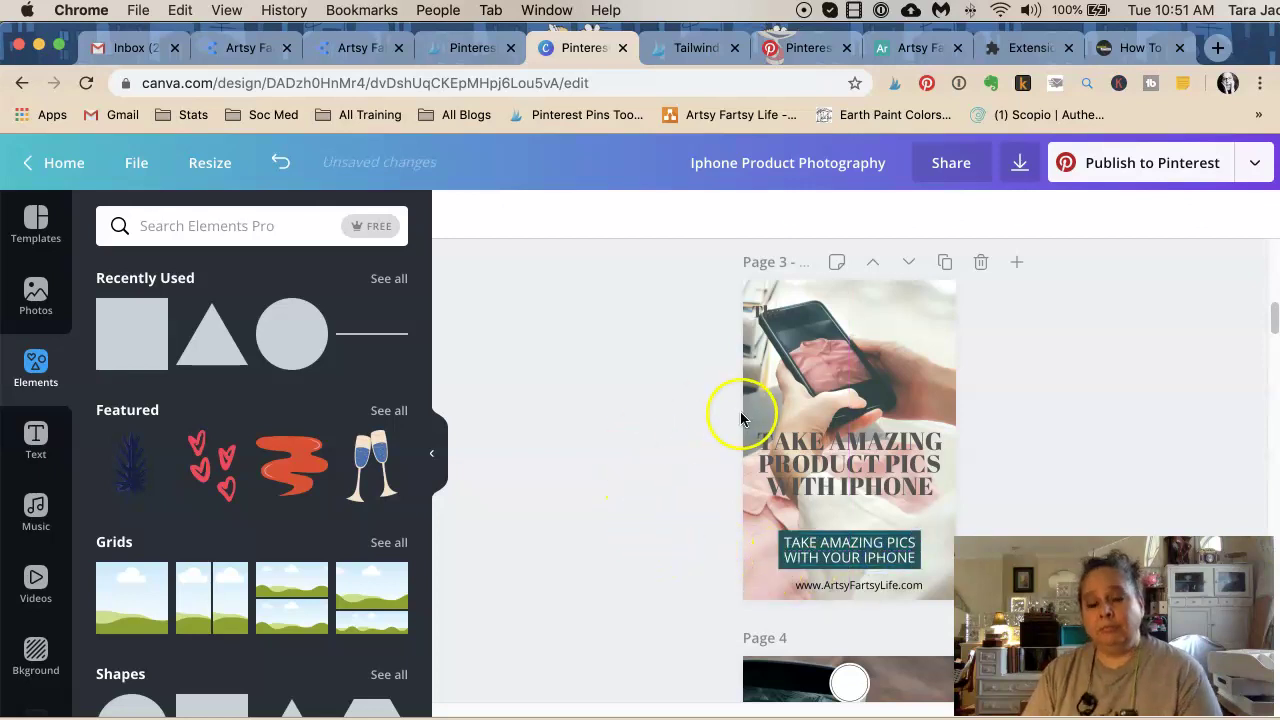
Step: Delete the leftover text beside the phone on page 3 and move the title down slightly toward the subtitle label
click(791, 308)
key(Delete)
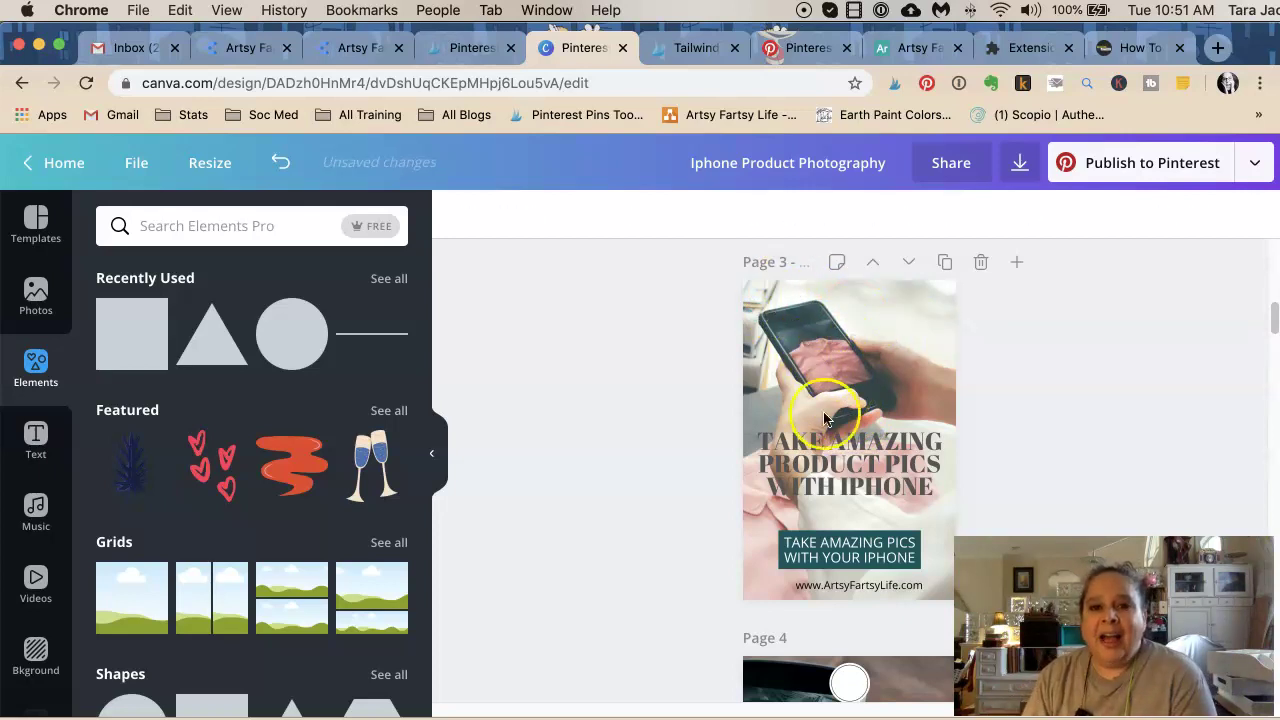
drag(846, 445, 846, 465)
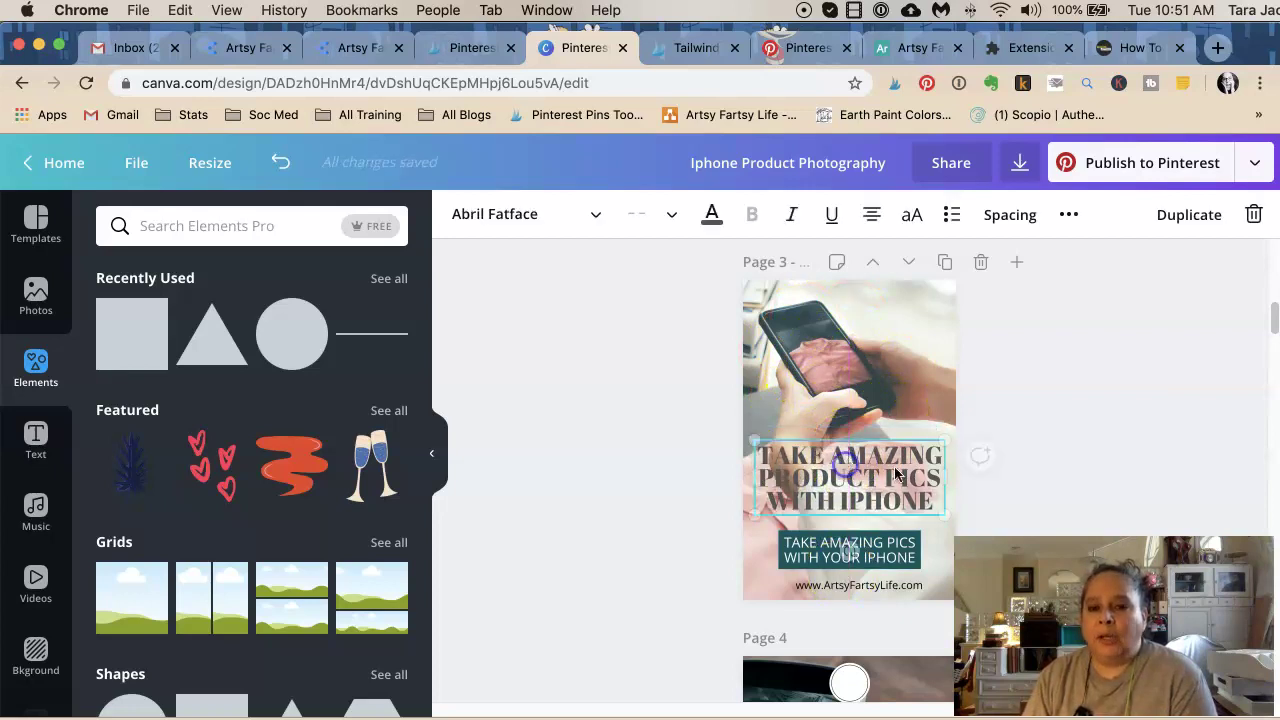
click(858, 478)
click(611, 470)
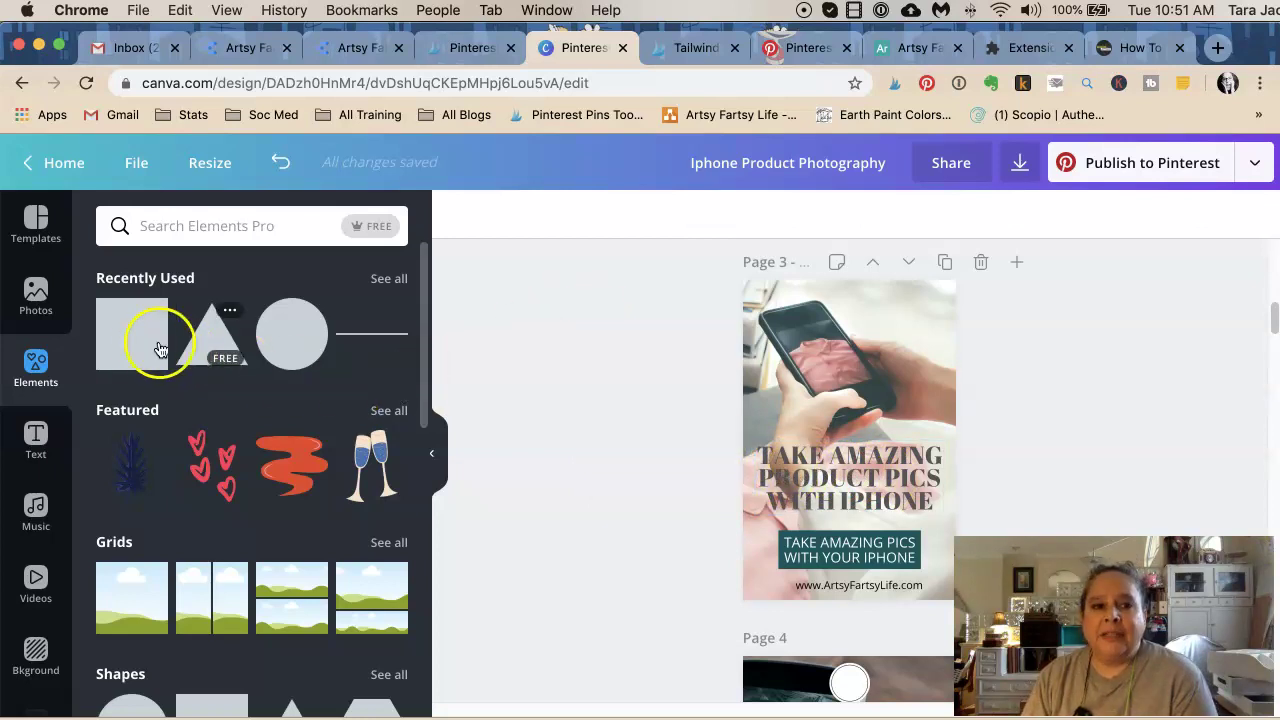
Step: Add a square to page 3 and reshape it into a band covering the title and extending past both page edges
click(125, 330)
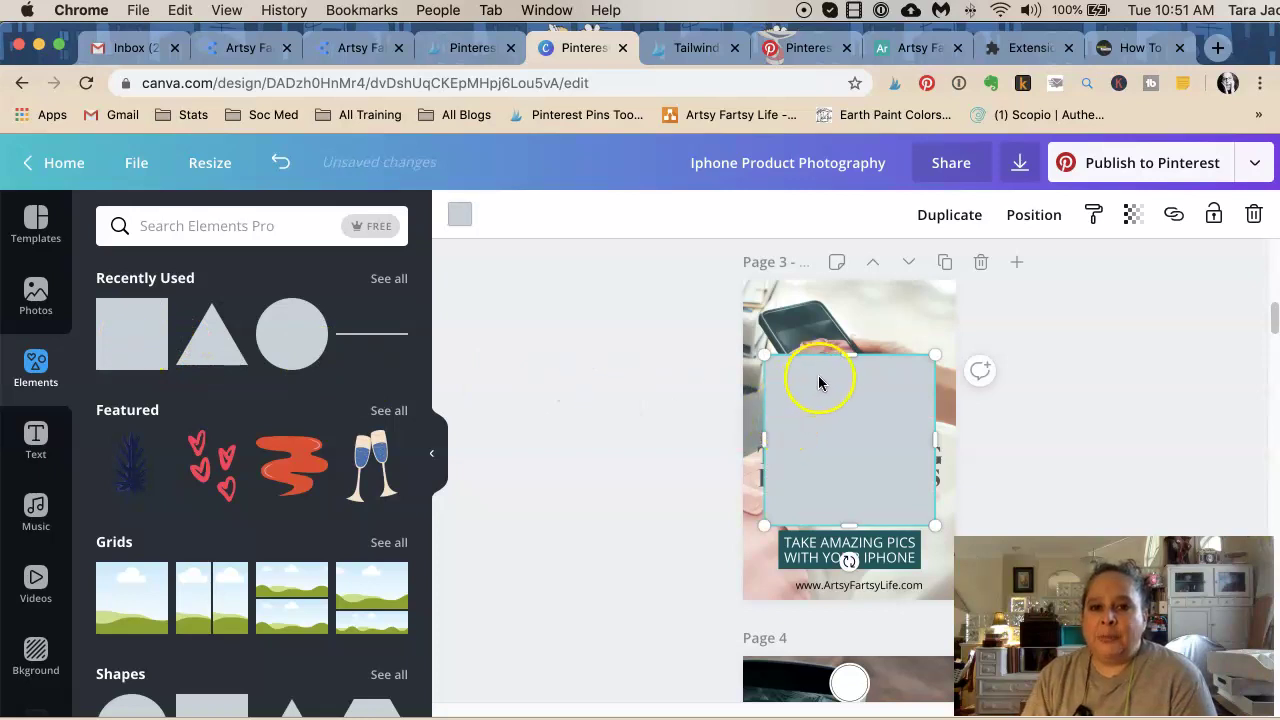
drag(850, 401, 846, 430)
drag(849, 524, 849, 508)
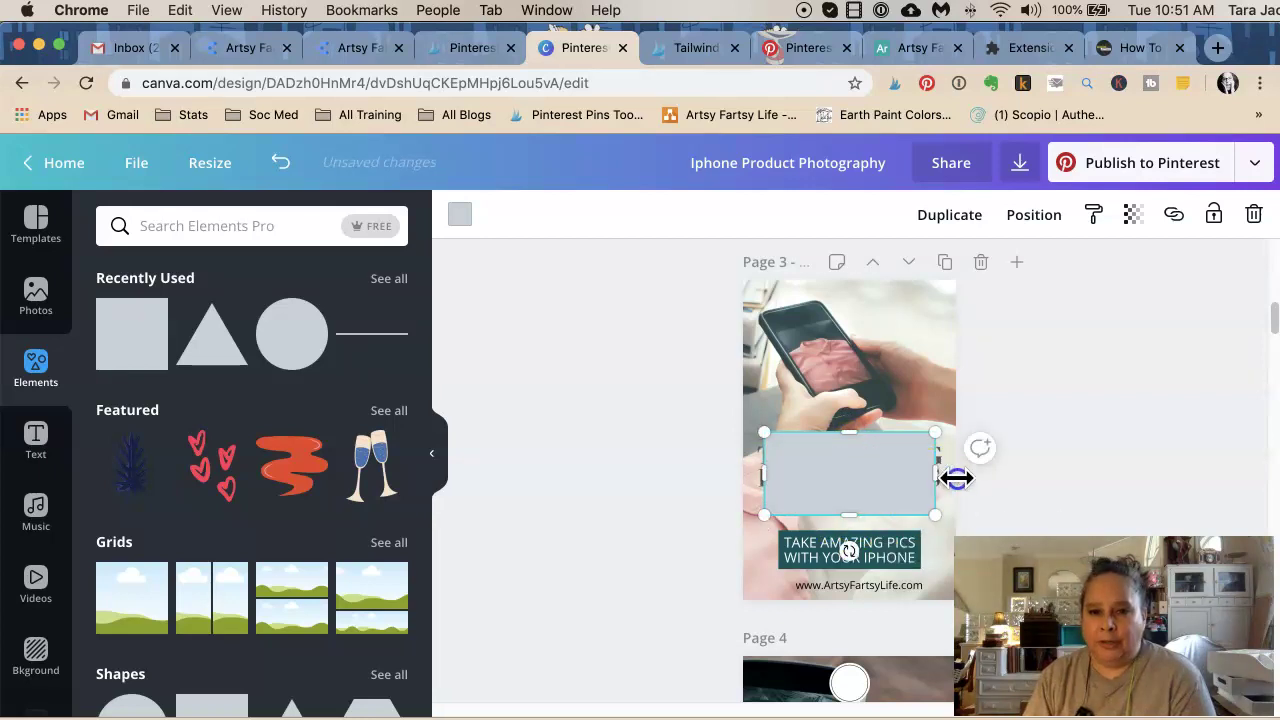
drag(956, 478, 995, 478)
drag(768, 480, 710, 484)
Step: Fill the new band across page 3 with white
click(460, 214)
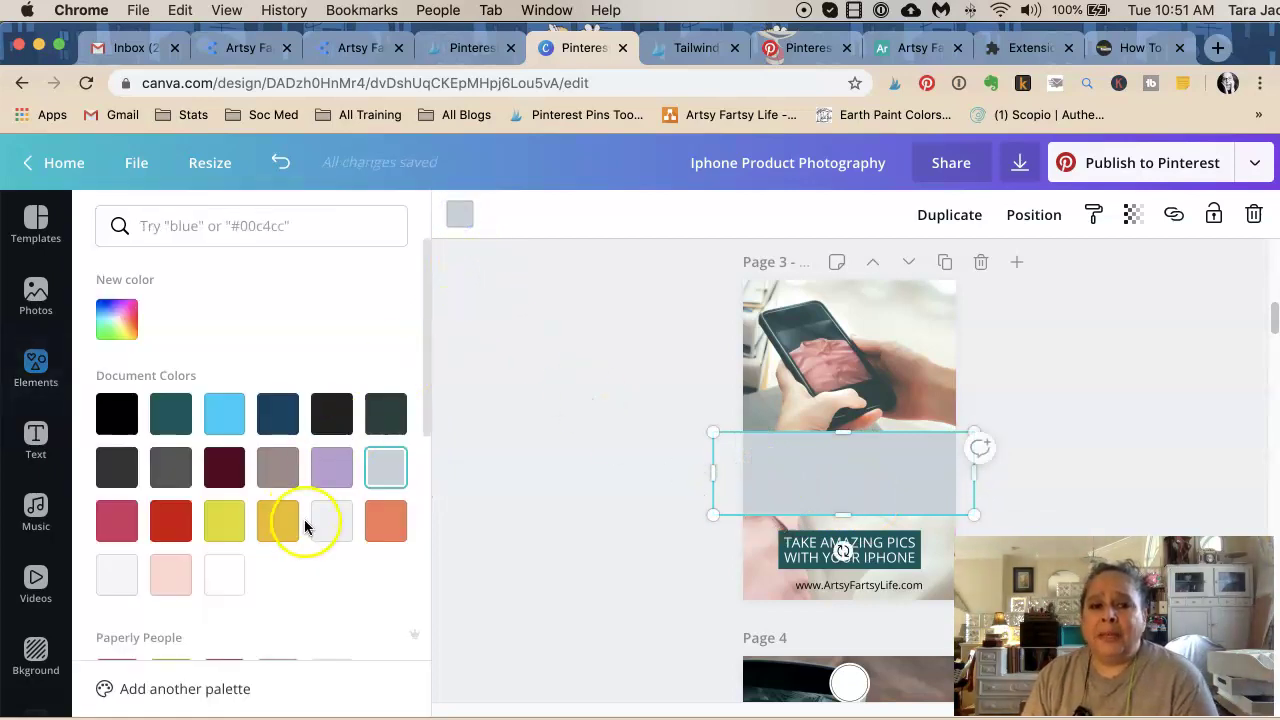
click(225, 588)
click(556, 310)
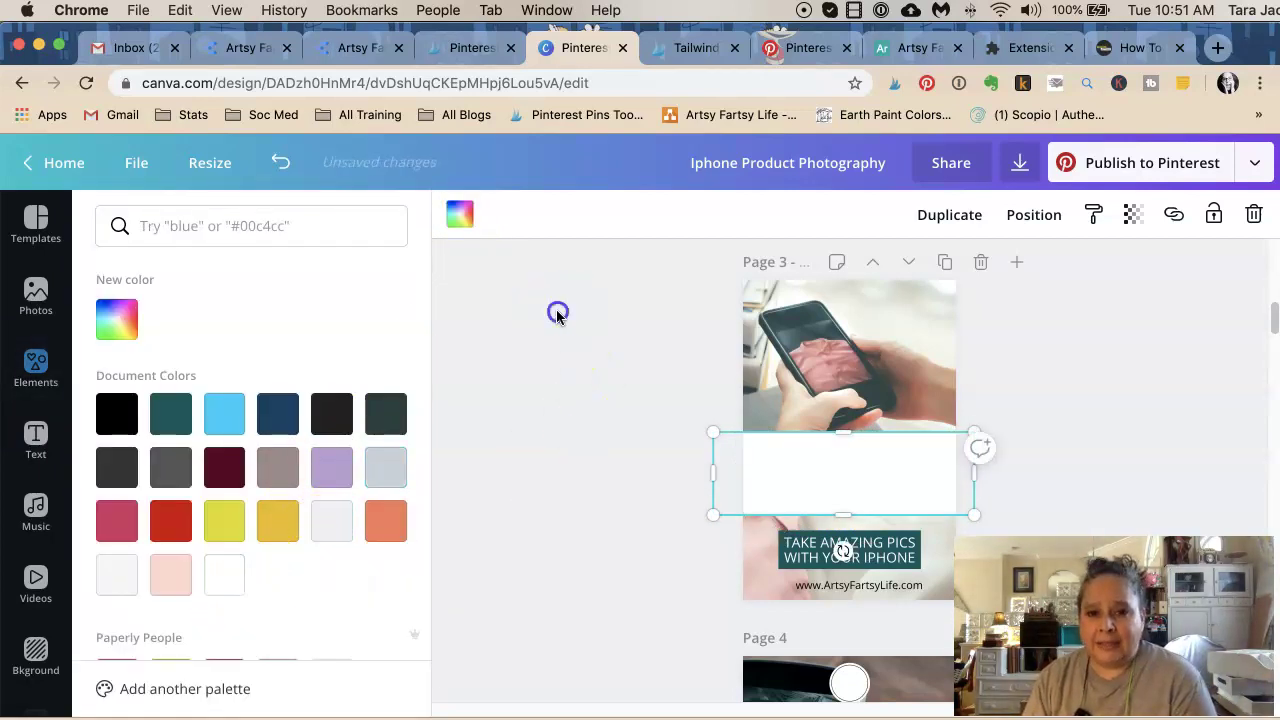
click(1119, 347)
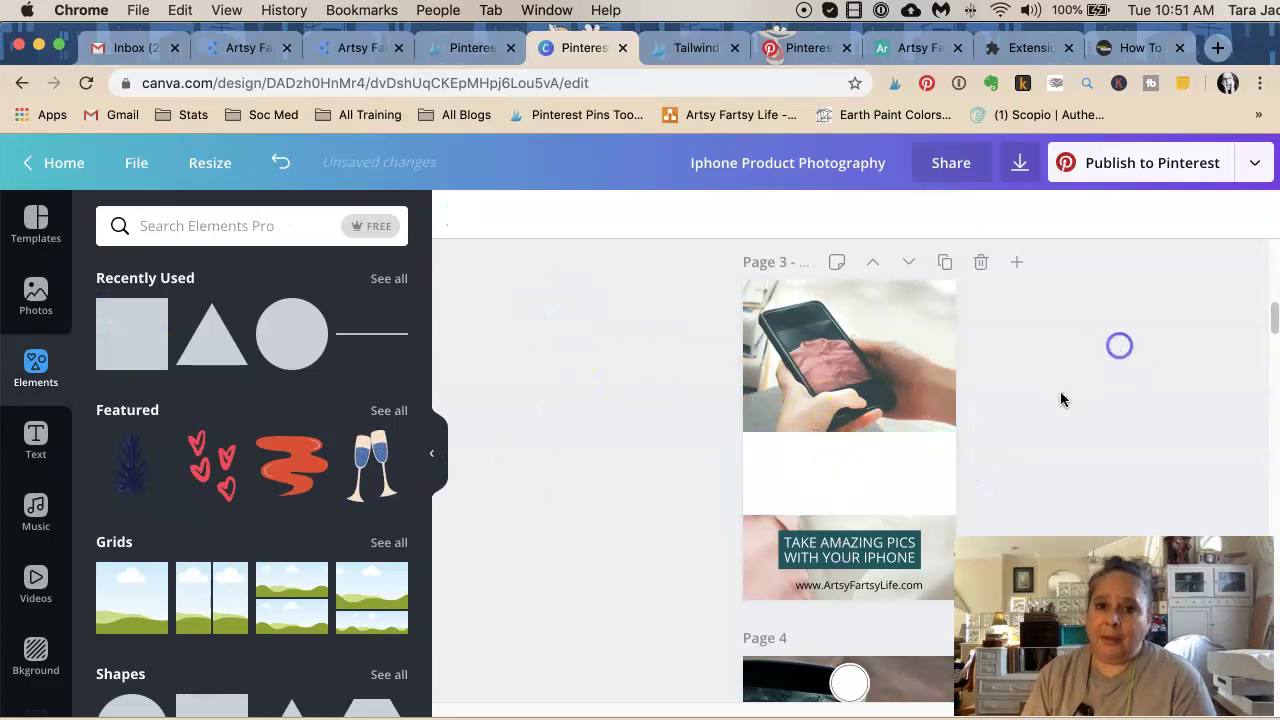
Step: Send page 3's white band backward so it lies behind the title "TAKE AMAZING PRODUCT PICS WITH IPHONE"
click(904, 466)
click(1030, 212)
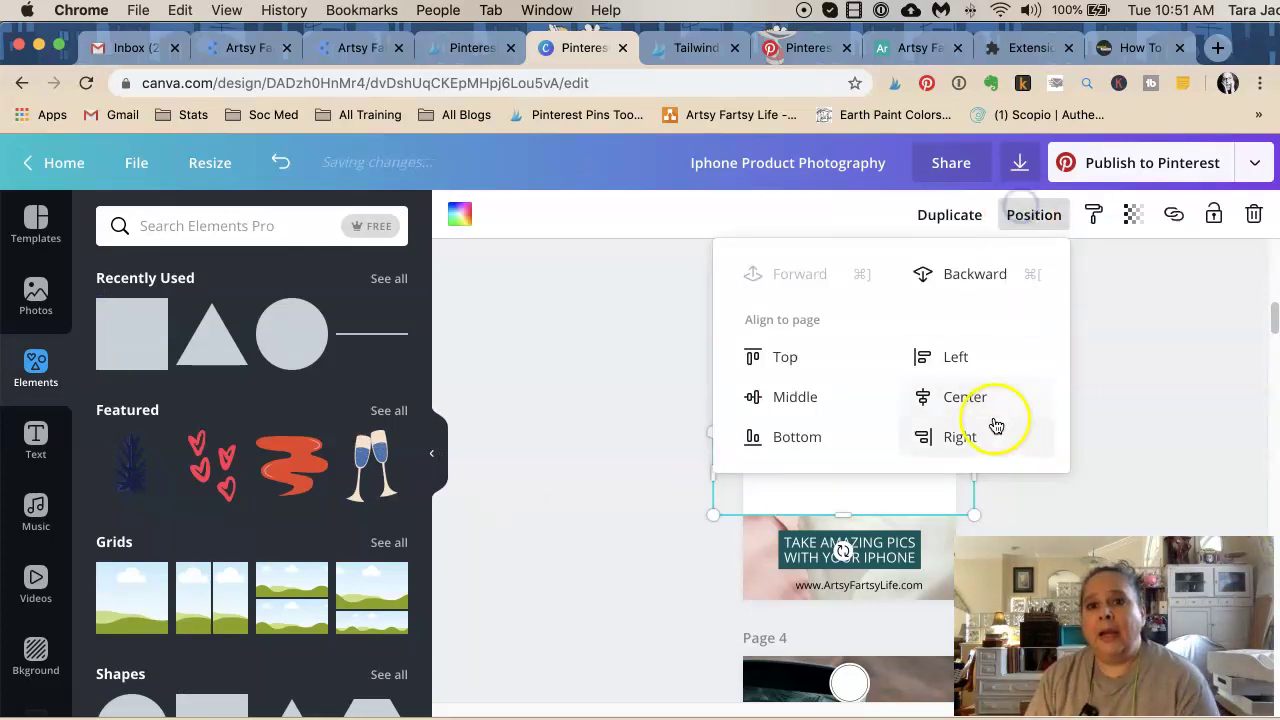
click(954, 280)
click(1168, 345)
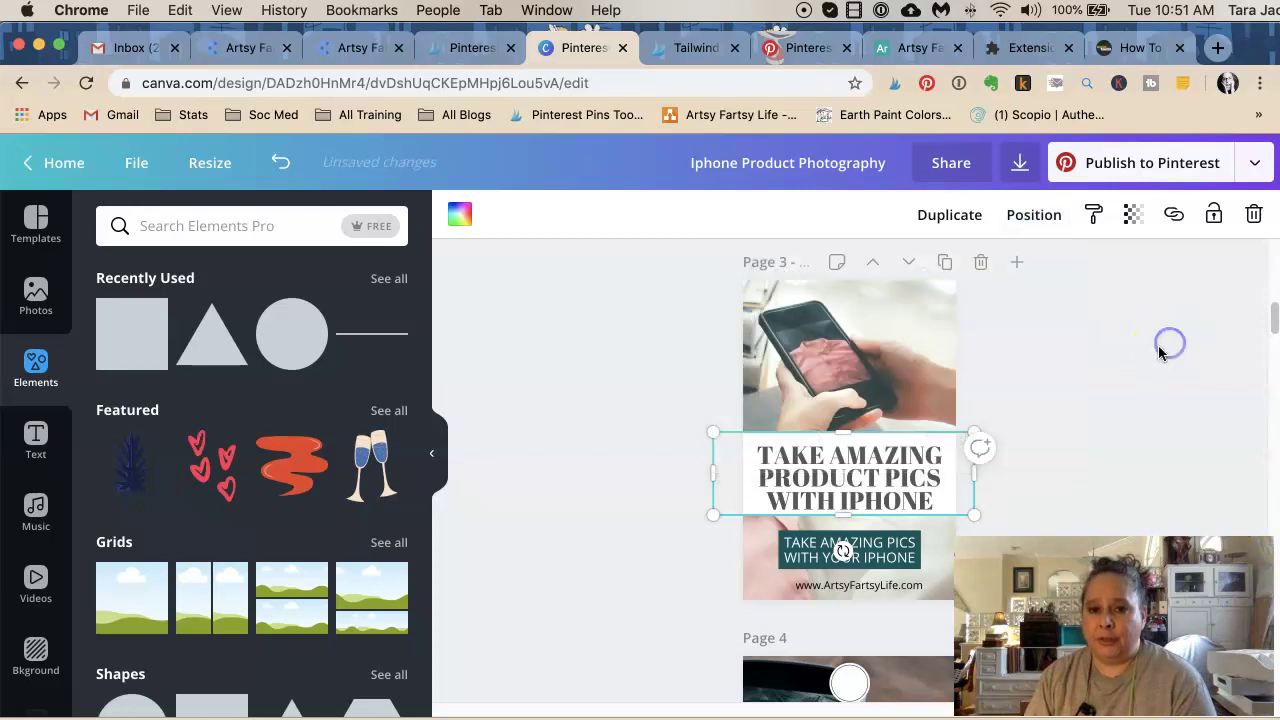
Step: Nudge page 3's title up a little to centre it vertically on the white band
click(874, 482)
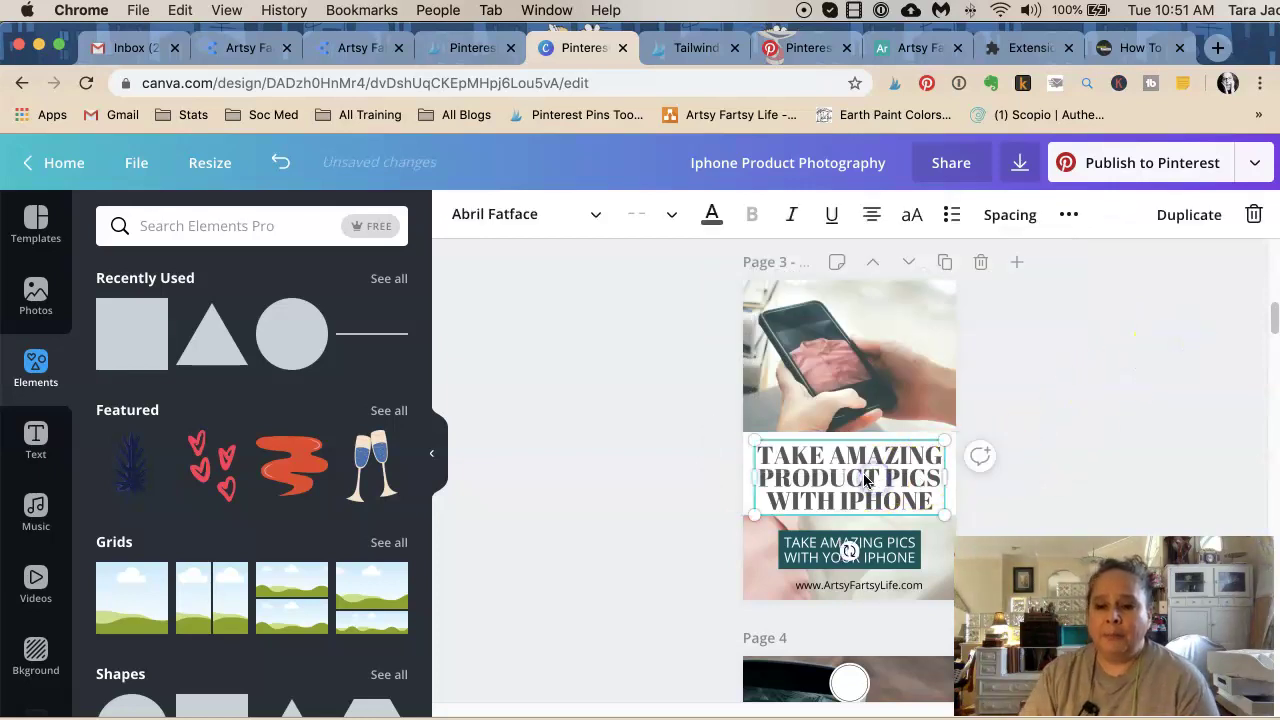
key(Up)
key(Up)
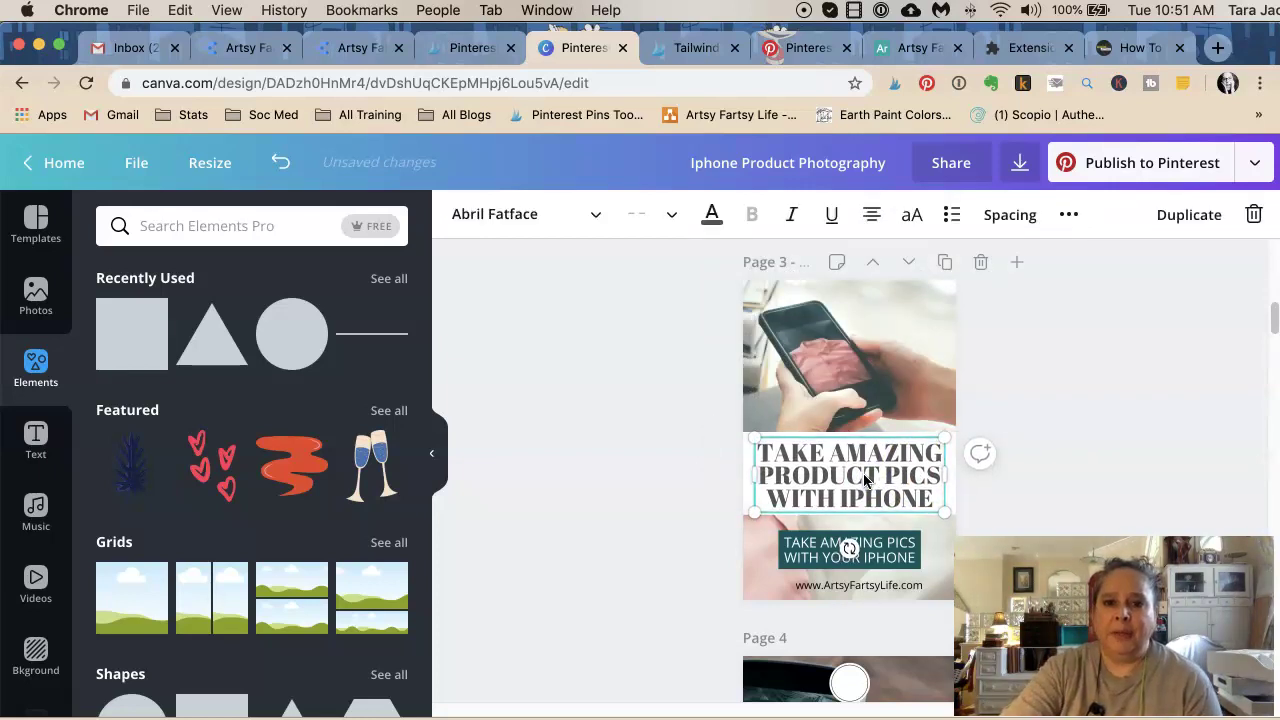
key(Up)
key(Up)
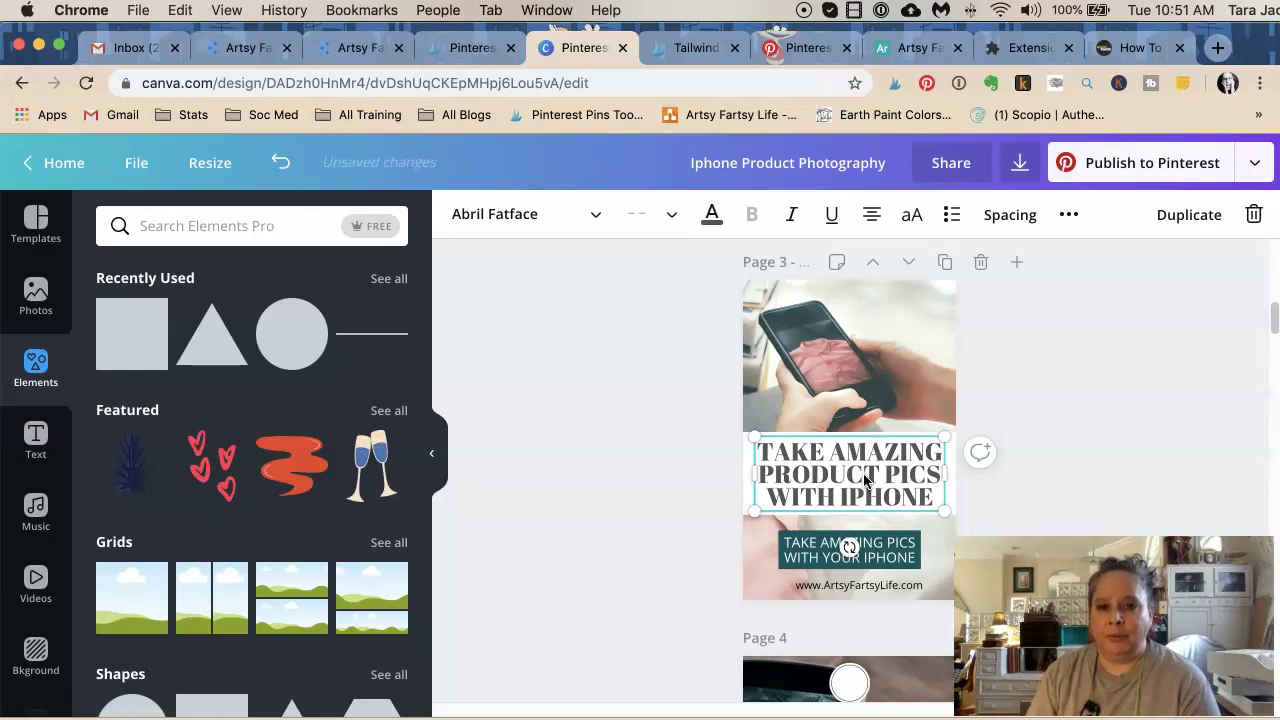
click(656, 418)
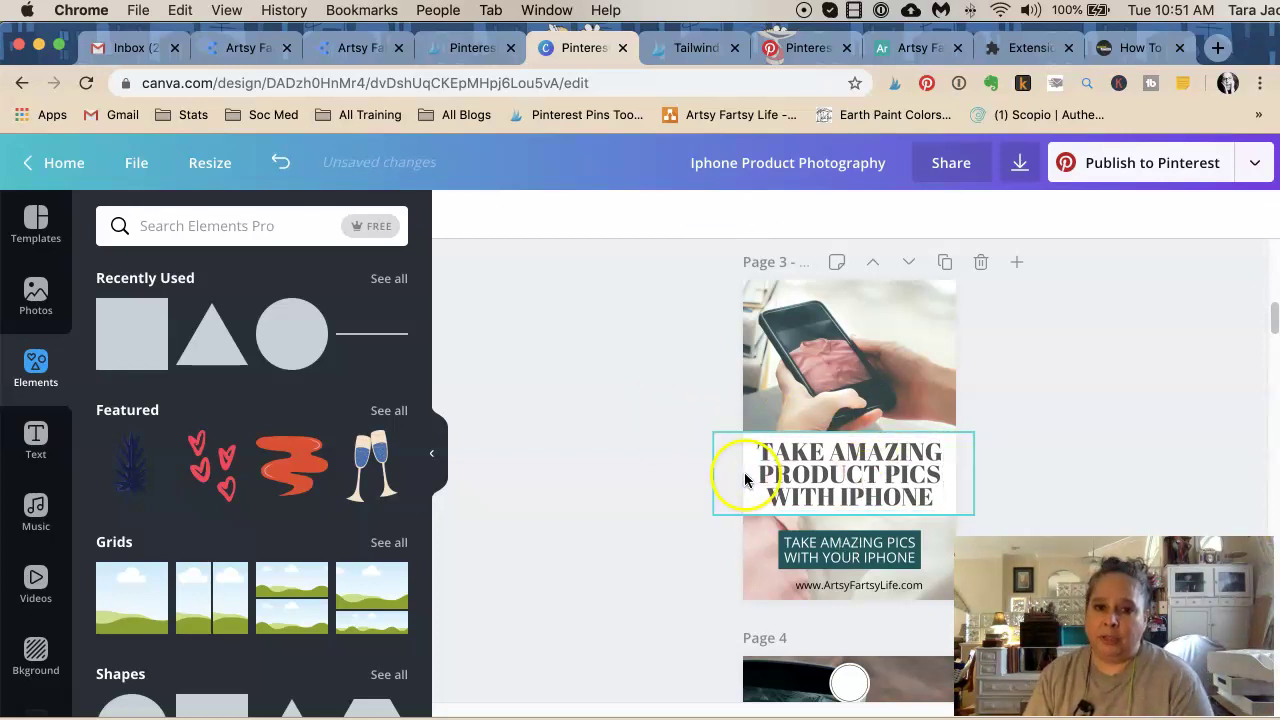
Step: Set the transparency of the white band behind page 3's title to 62
click(745, 480)
click(1132, 214)
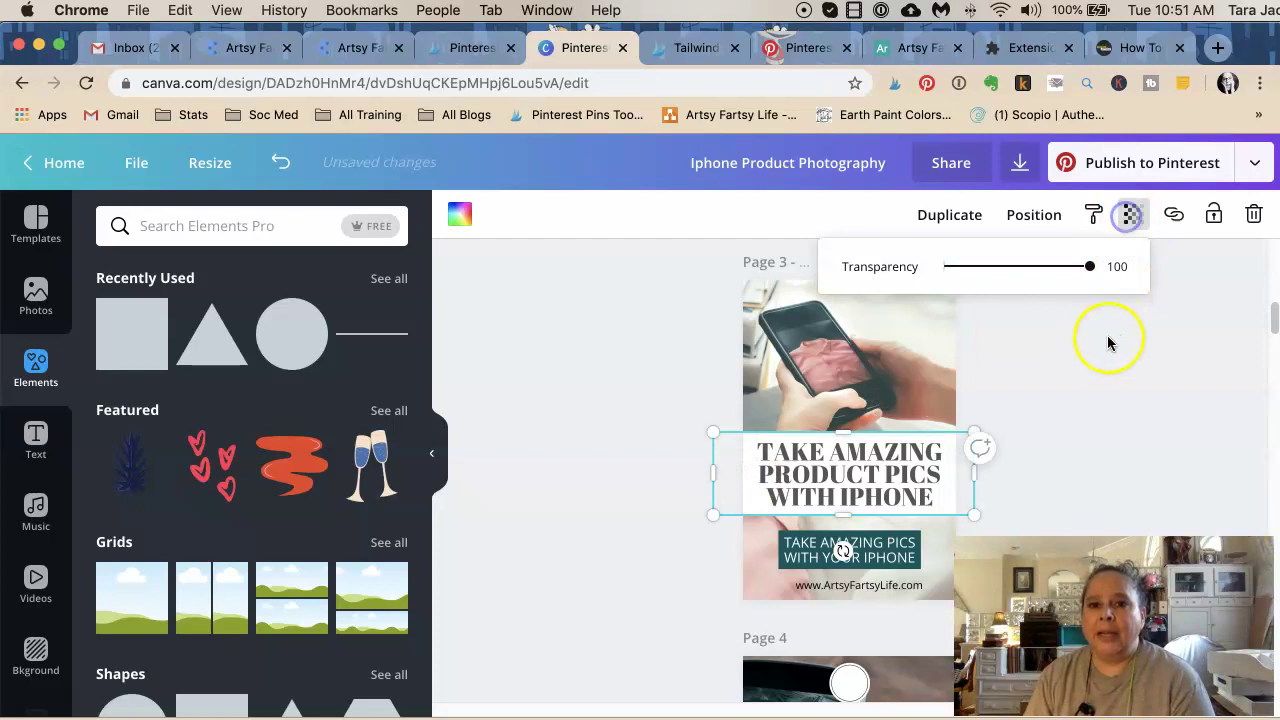
drag(1086, 272, 1045, 268)
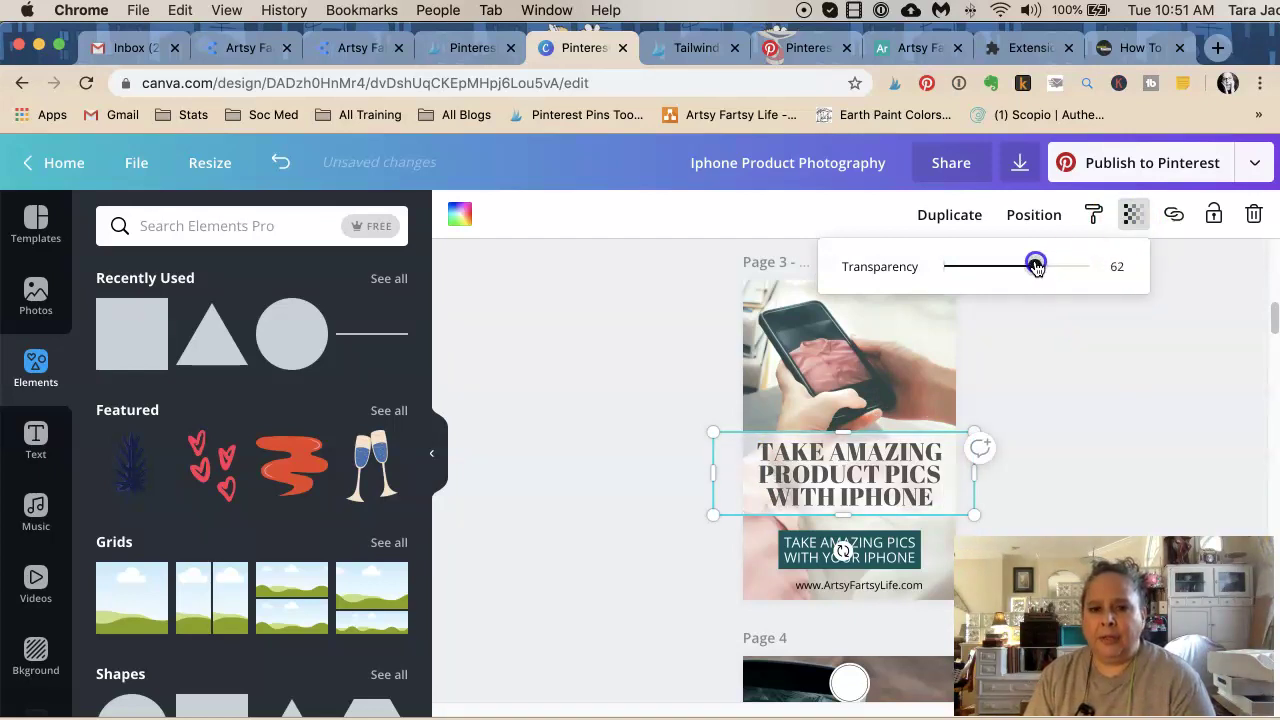
click(1179, 393)
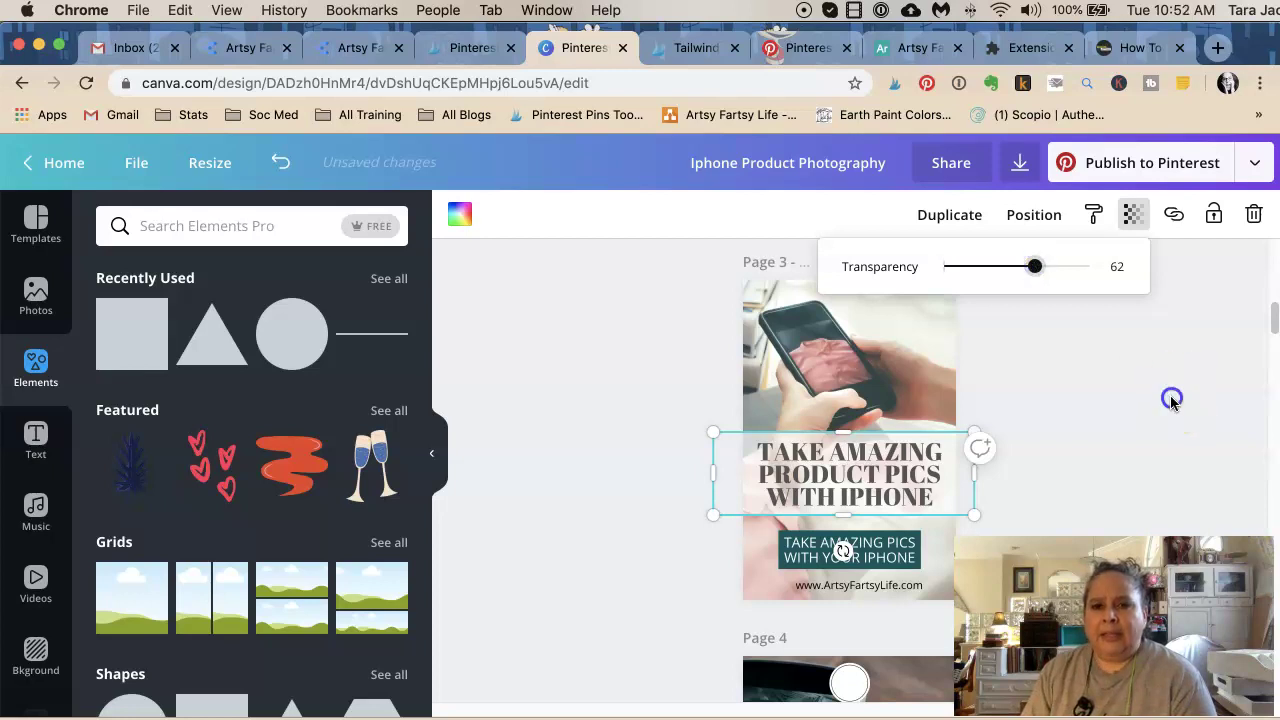
click(1120, 410)
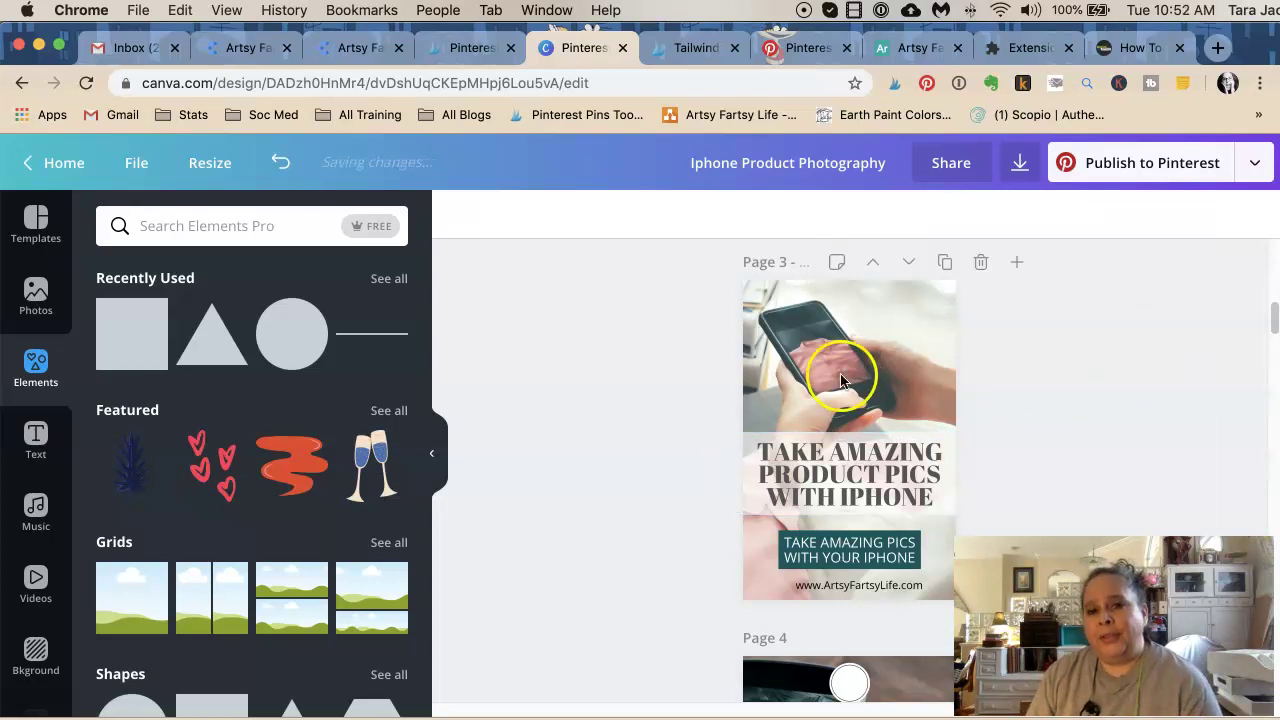
Step: Change the text colour of page 3's title to black
click(843, 480)
click(713, 215)
click(117, 416)
click(557, 347)
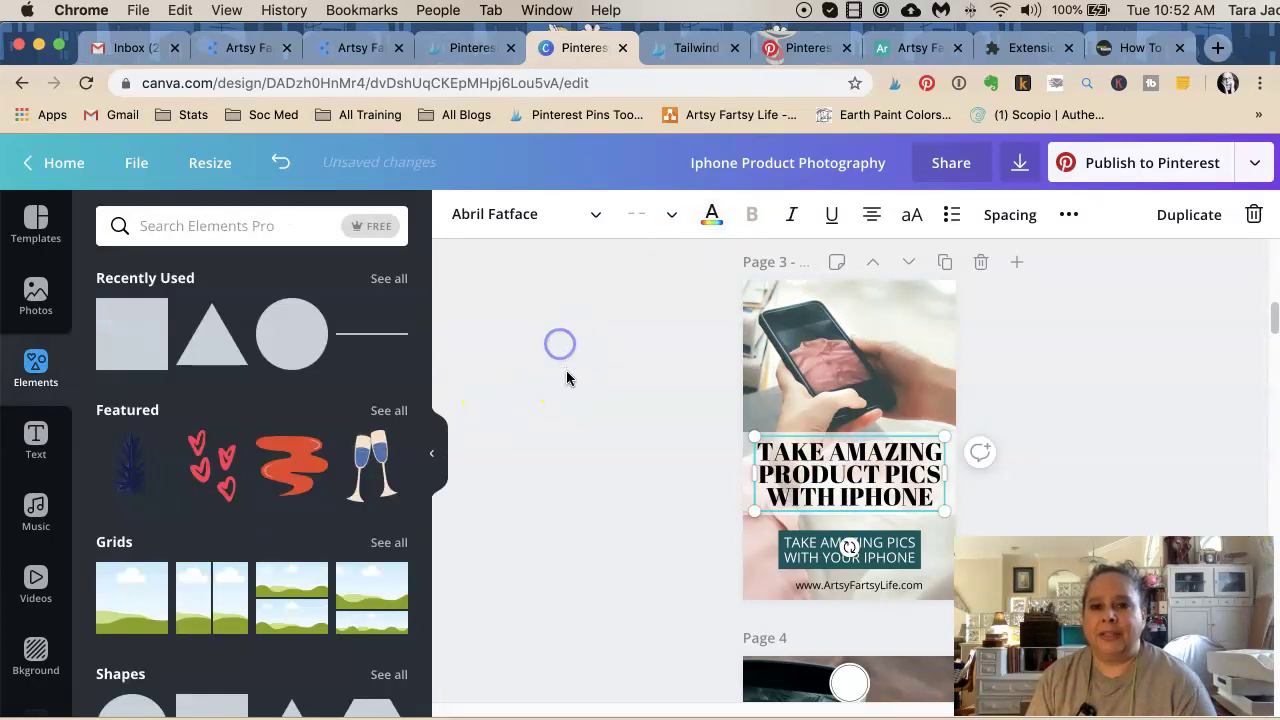
Step: Copy the white band, title, teal subtitle label with its text, and web address from page 3 for use on page 6
scroll(580, 478, down, 2)
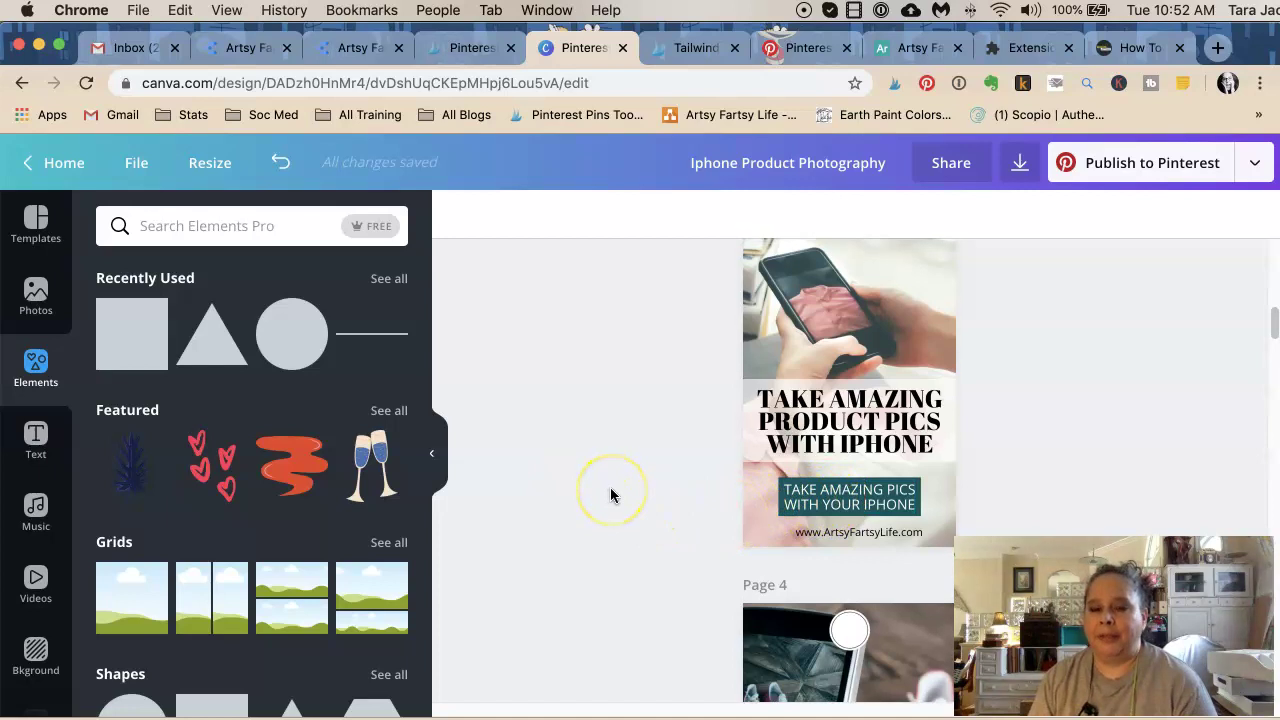
scroll(610, 490, up, 2)
drag(843, 490, 913, 627)
drag(693, 401, 951, 668)
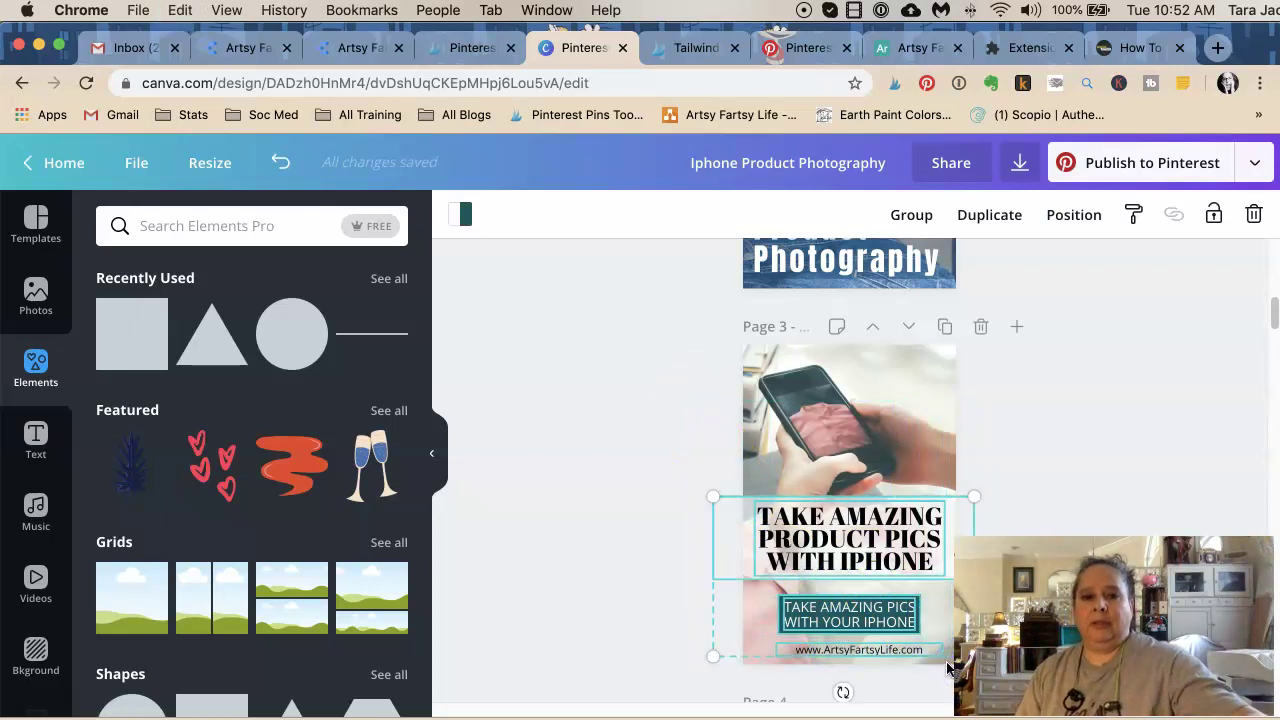
scroll(680, 460, down, 10)
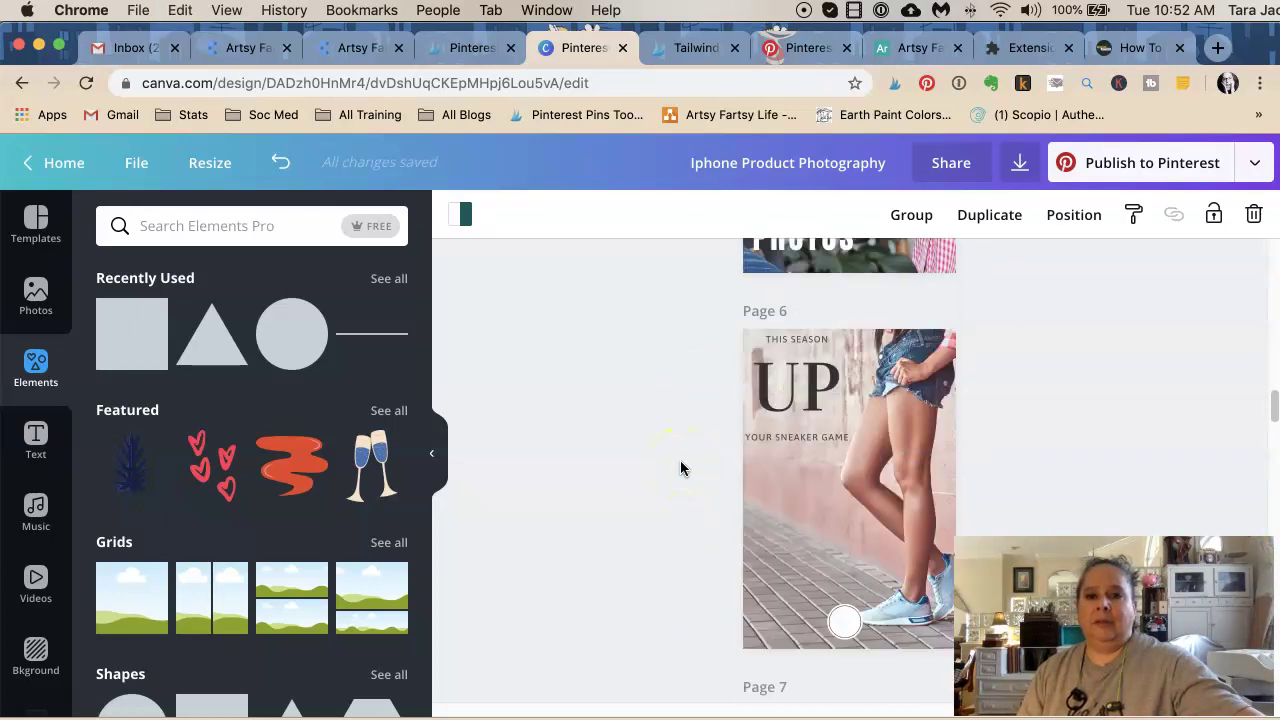
Step: Remove the sneaker photo, template texts and circle from page 6, and paste in the copied page 3 title, label and web address
click(794, 492)
key(Delete)
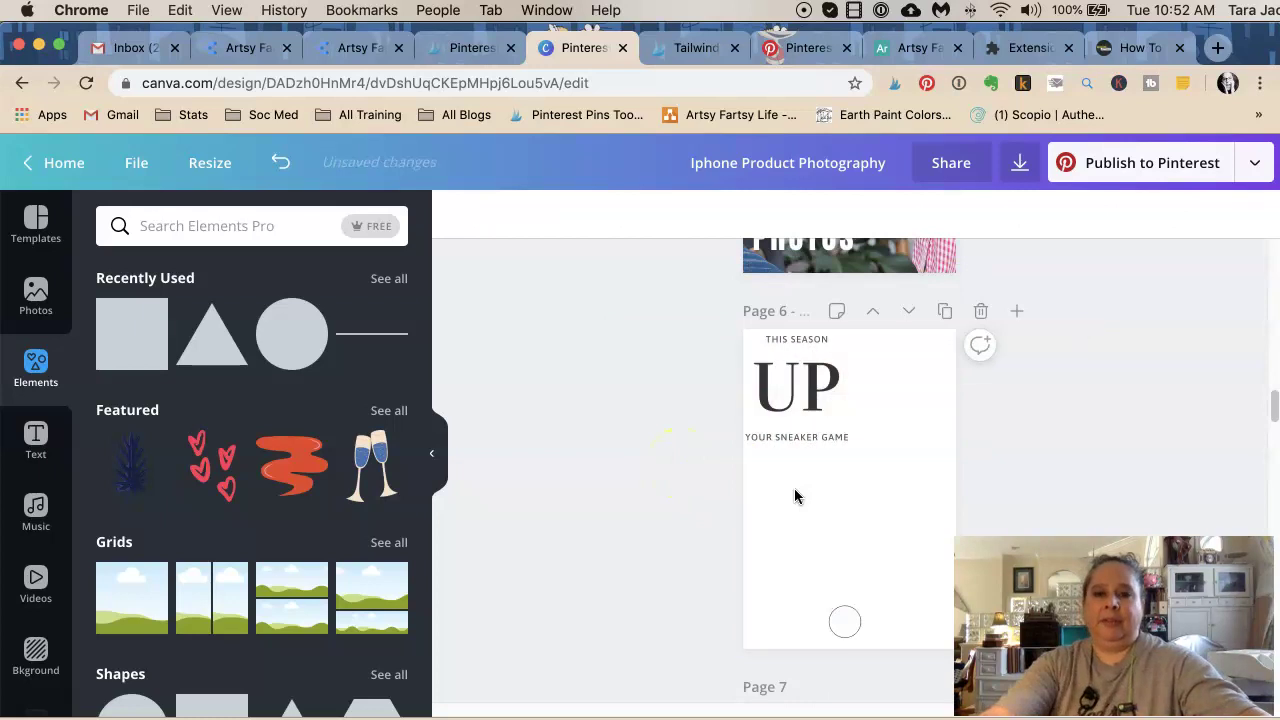
drag(724, 325, 950, 655)
key(Delete)
key(super+z)
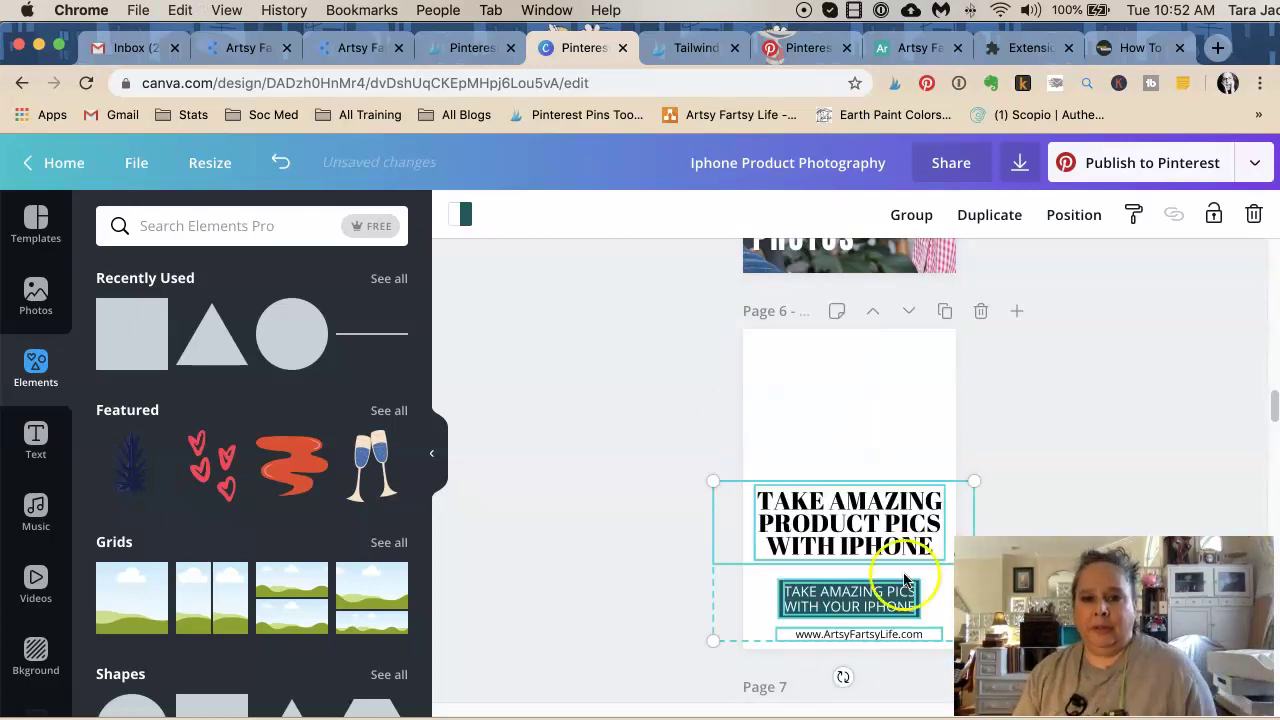
Step: Add the uploaded photo of hands holding a phone over pink fabric to page 6, in the title area
click(876, 393)
scroll(876, 393, up, 10)
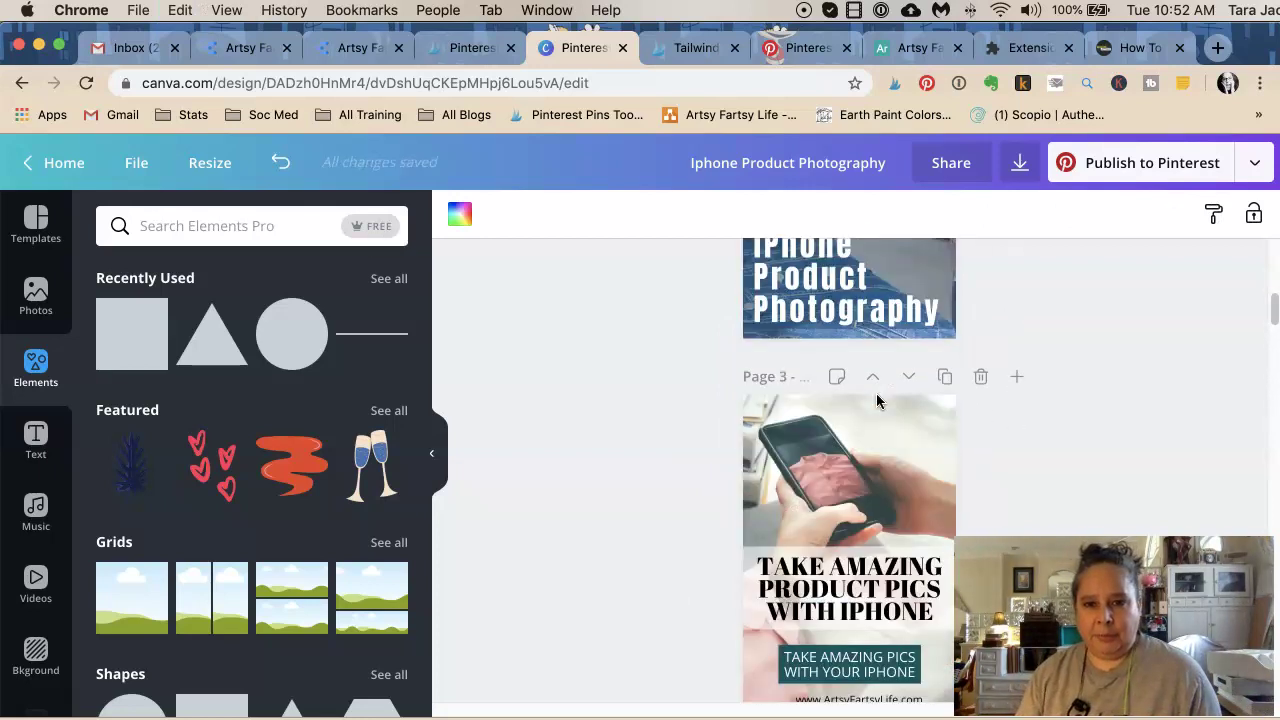
scroll(876, 393, down, 10)
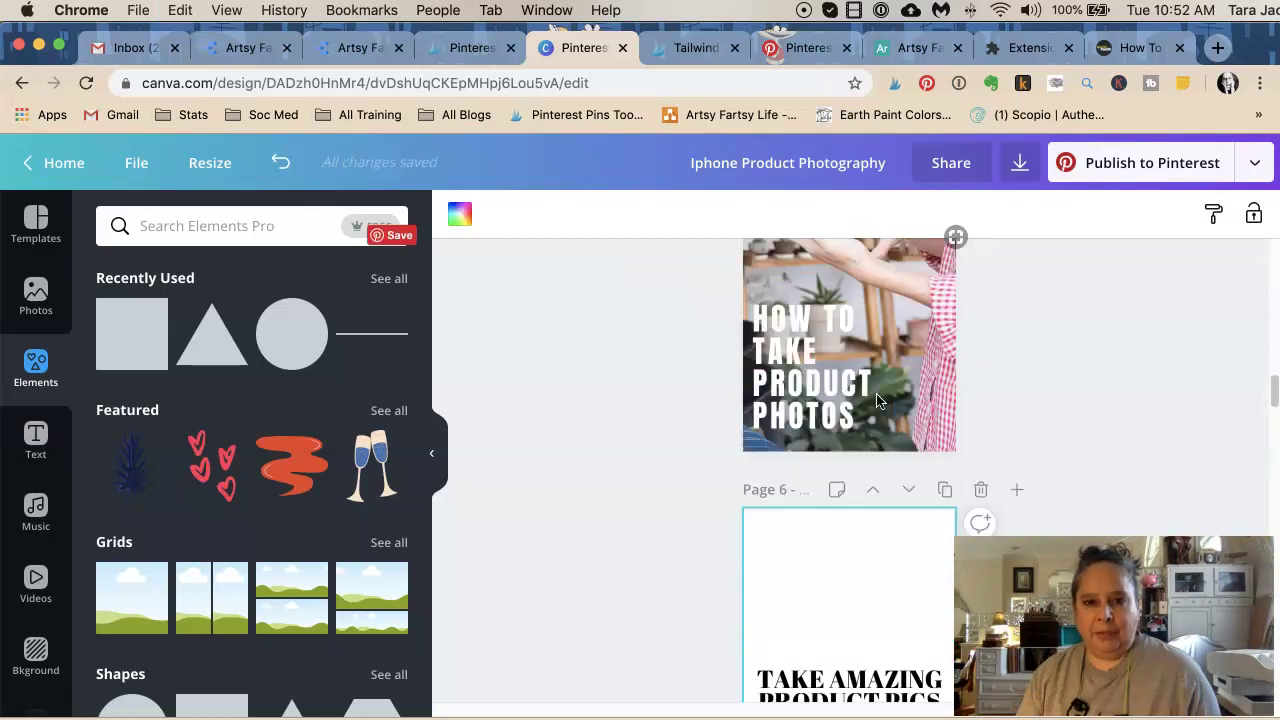
scroll(876, 393, down, 4)
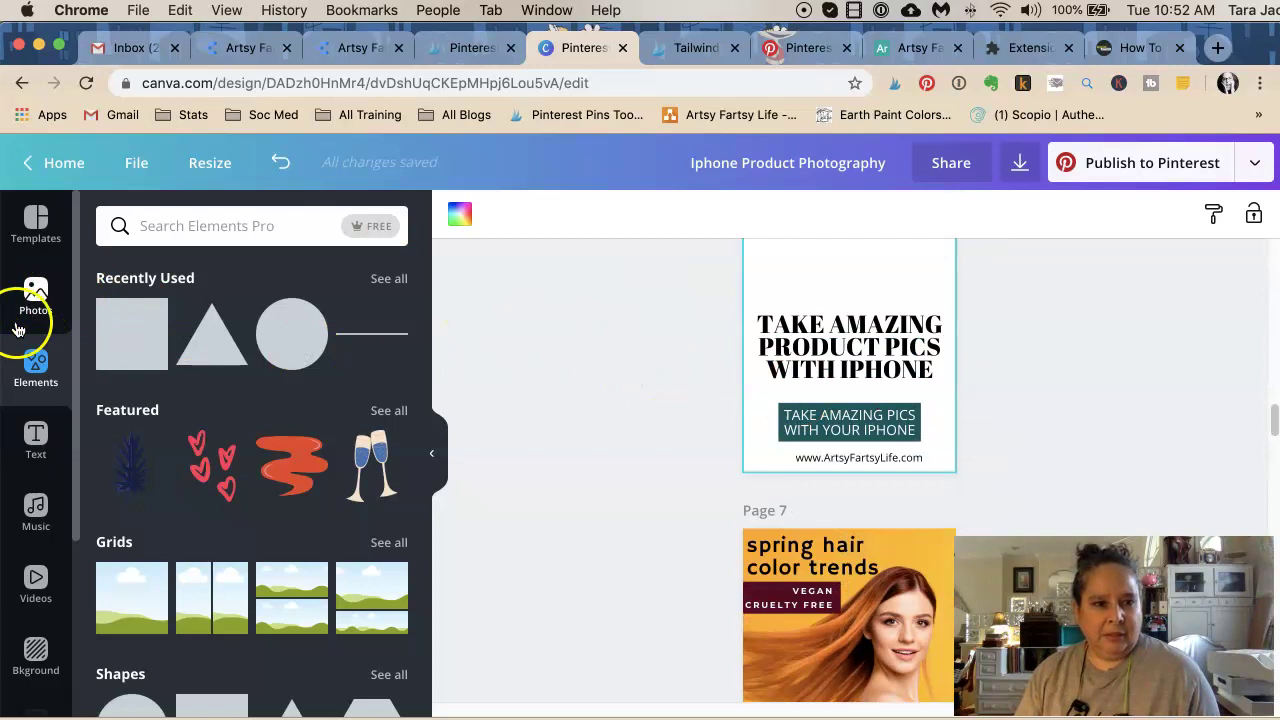
scroll(35, 515, down, 1)
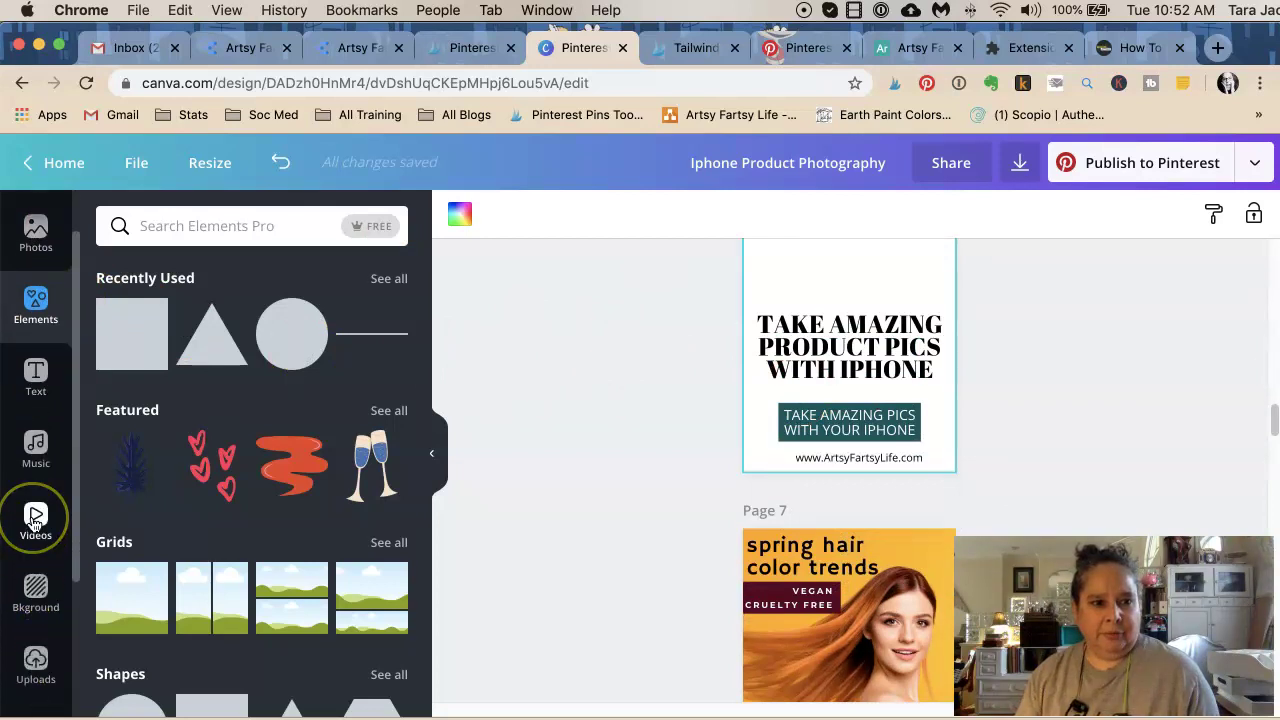
click(37, 645)
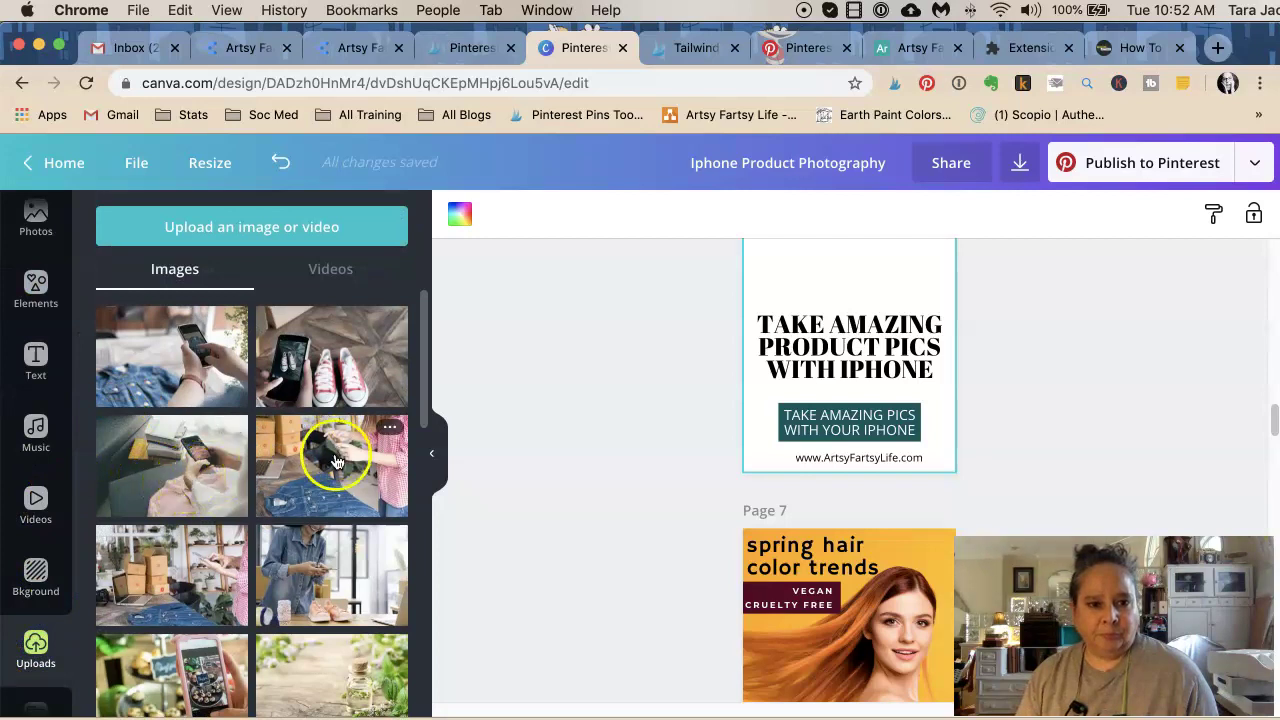
scroll(306, 509, down, 2)
scroll(307, 512, up, 2)
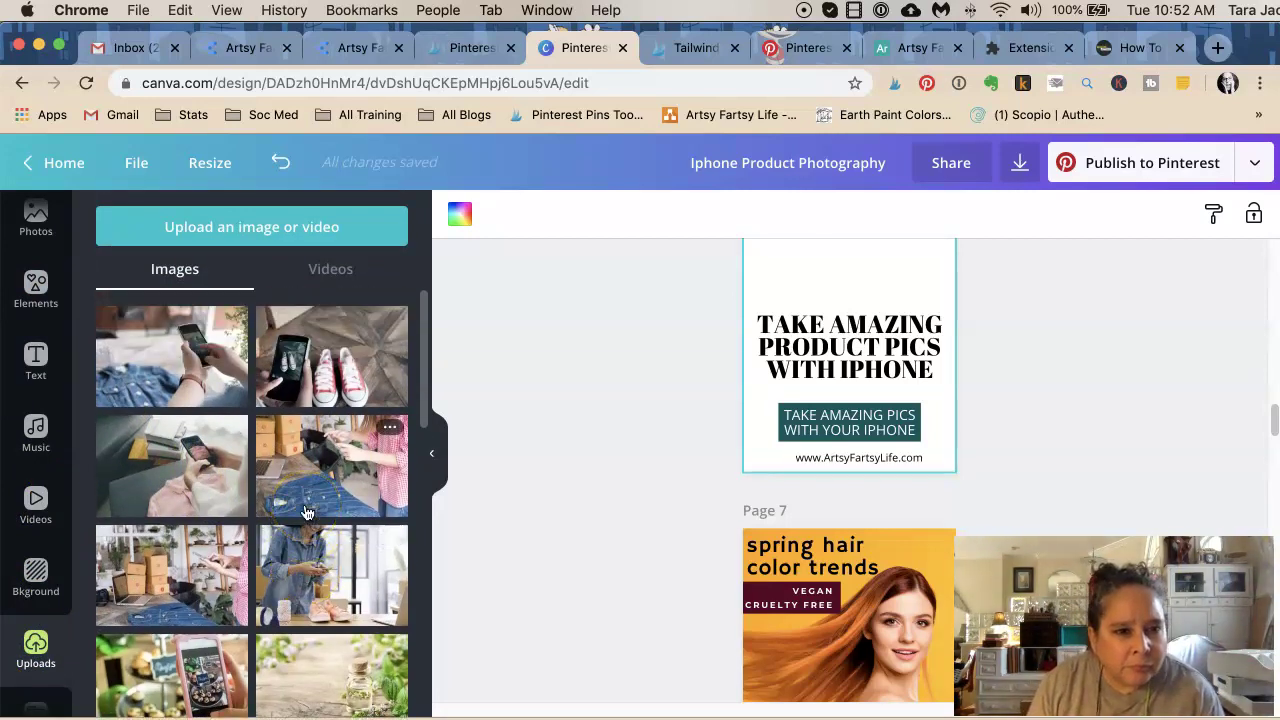
drag(172, 458, 836, 302)
scroll(905, 318, up, 3)
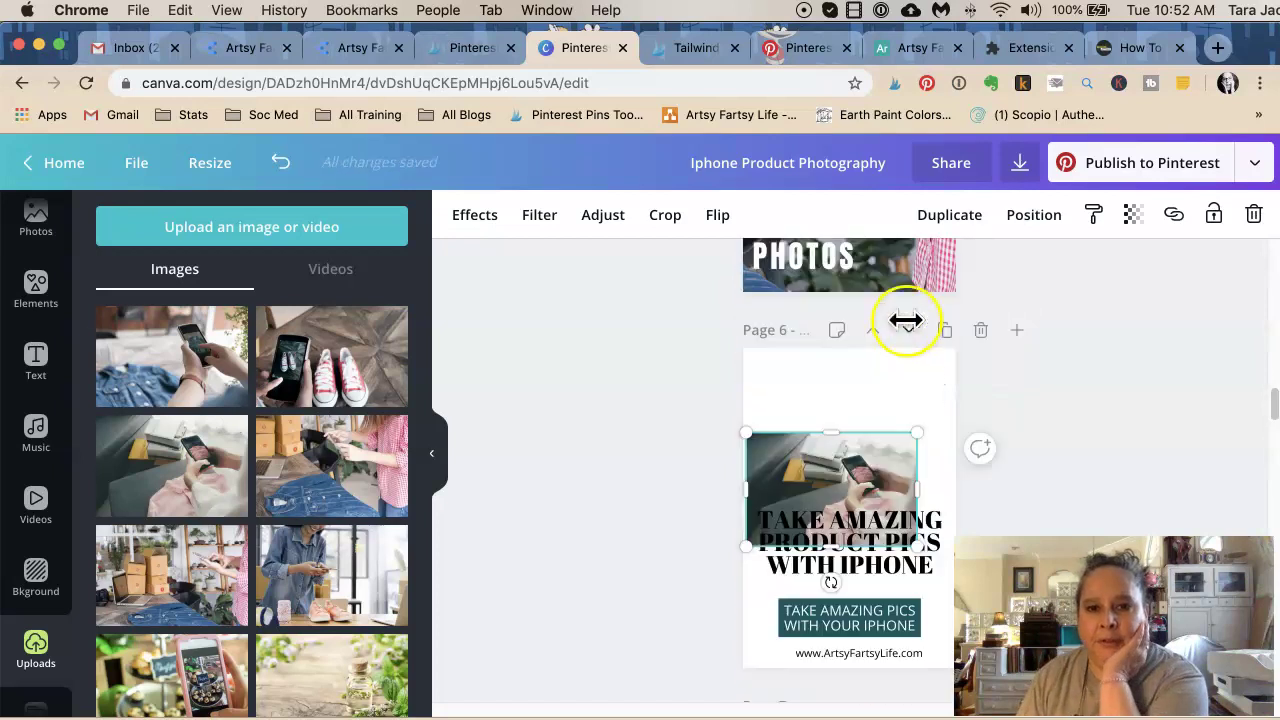
Step: Enlarge the phone photo to cover all of page 6 and set it as the page background
drag(920, 420, 1046, 321)
drag(737, 537, 531, 634)
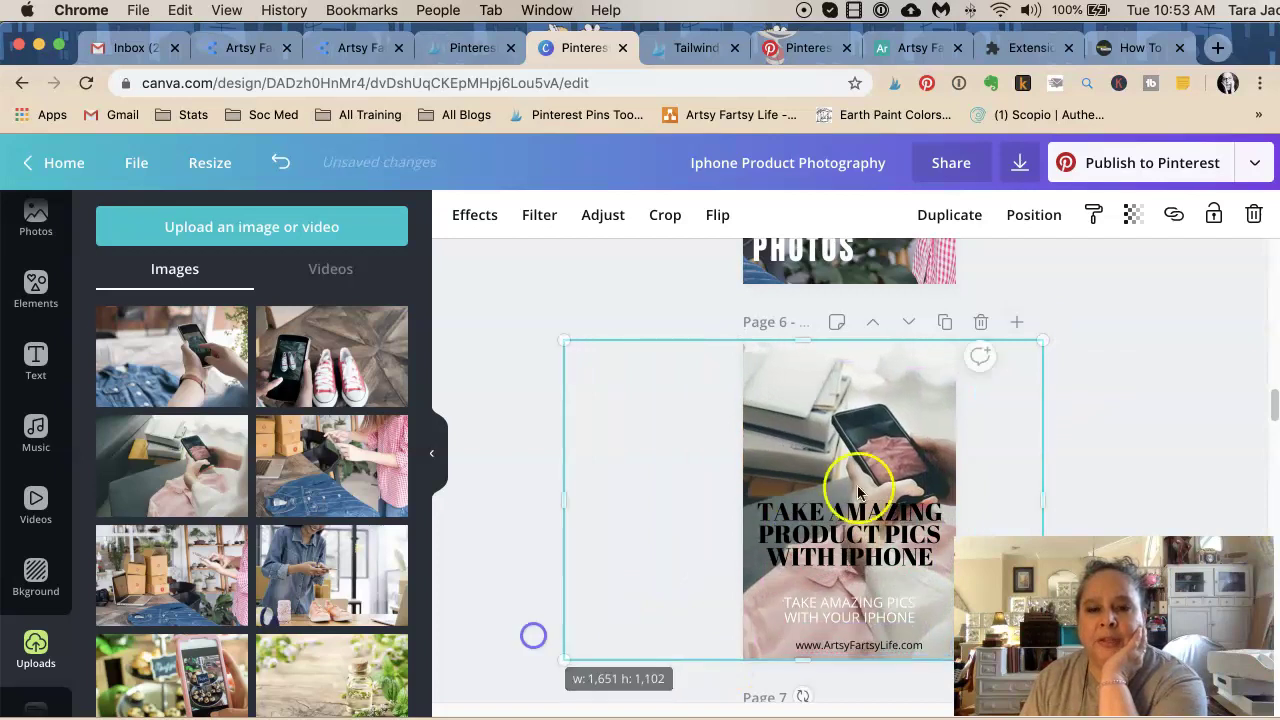
click(1111, 395)
click(888, 430)
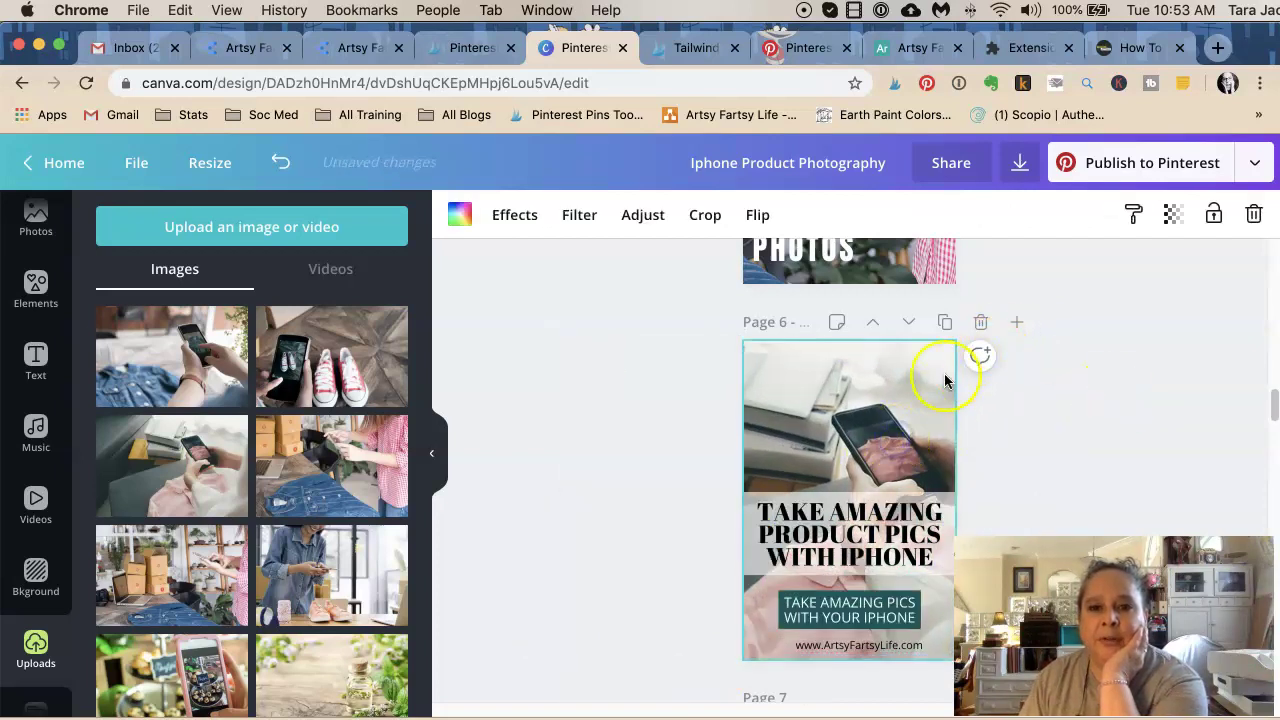
Step: Enlarge and reposition the background photo within page 6 so the phone fills more of the area above the headline
double_click(904, 386)
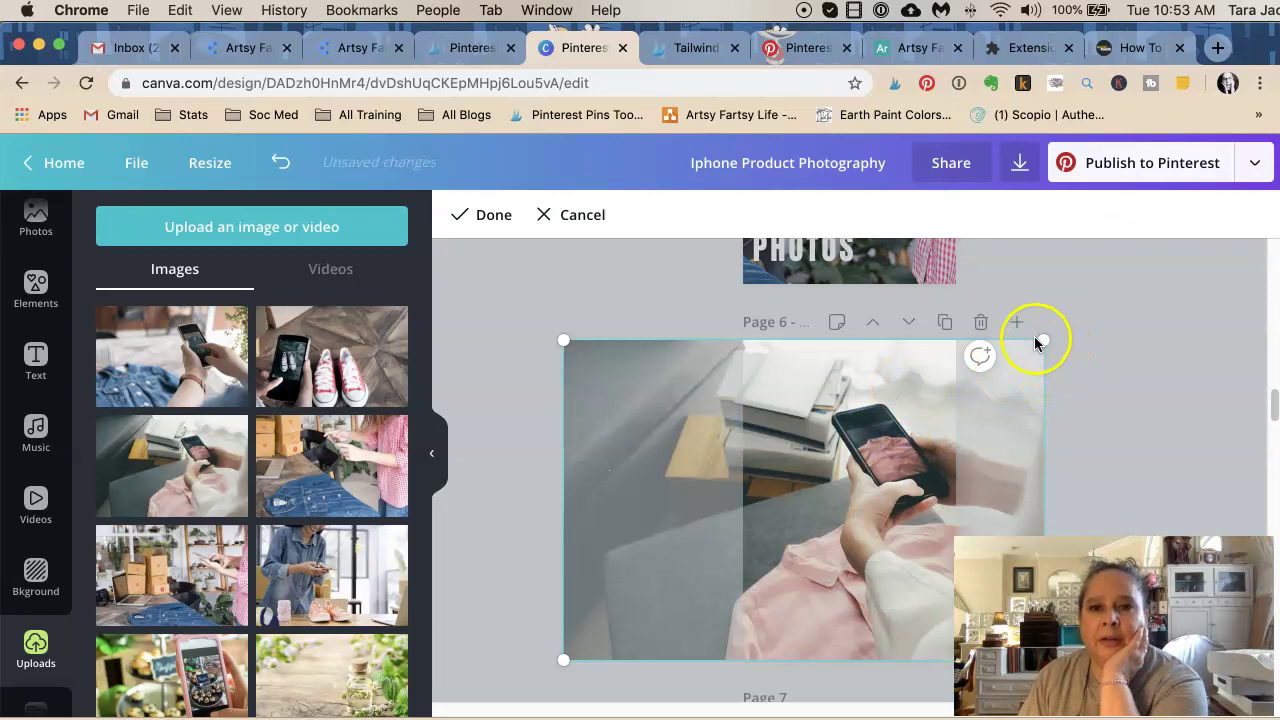
drag(1059, 322, 1140, 266)
drag(903, 429, 799, 448)
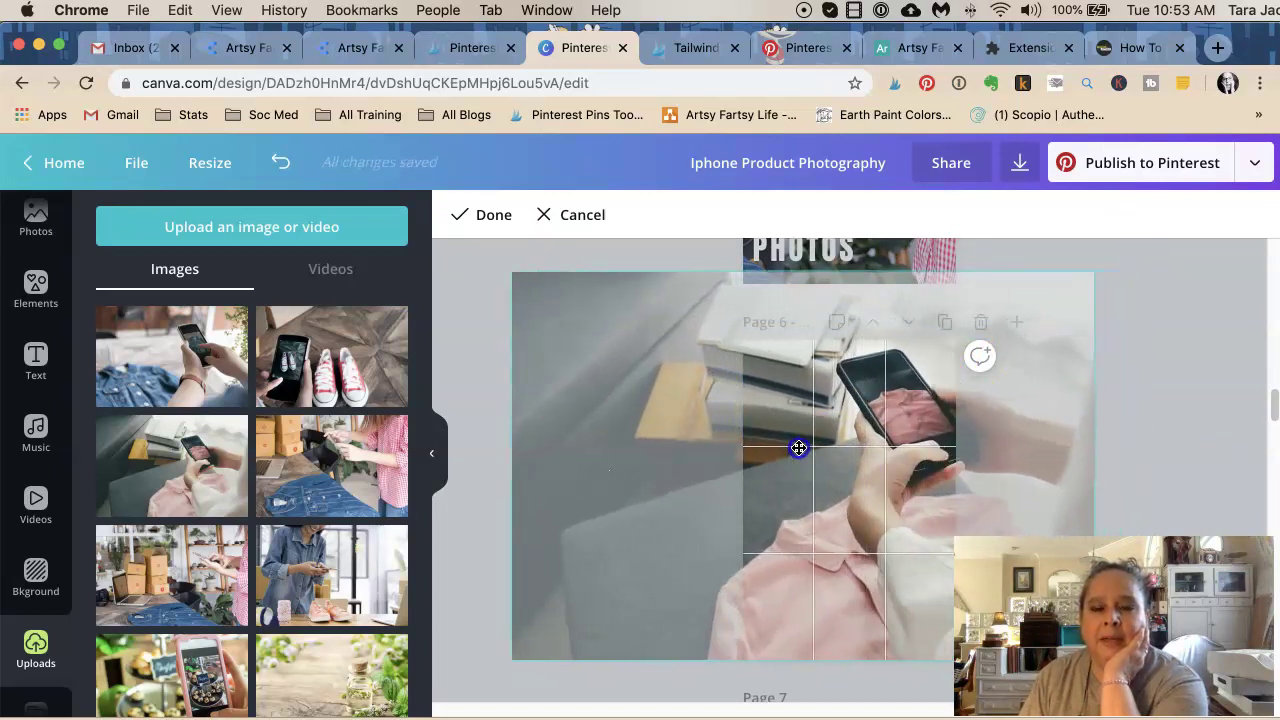
click(481, 451)
Step: Review the recropped page 6 pin against the pin designs on the preceding pages
scroll(537, 434, up, 6)
scroll(537, 436, up, 5)
scroll(537, 429, down, 10)
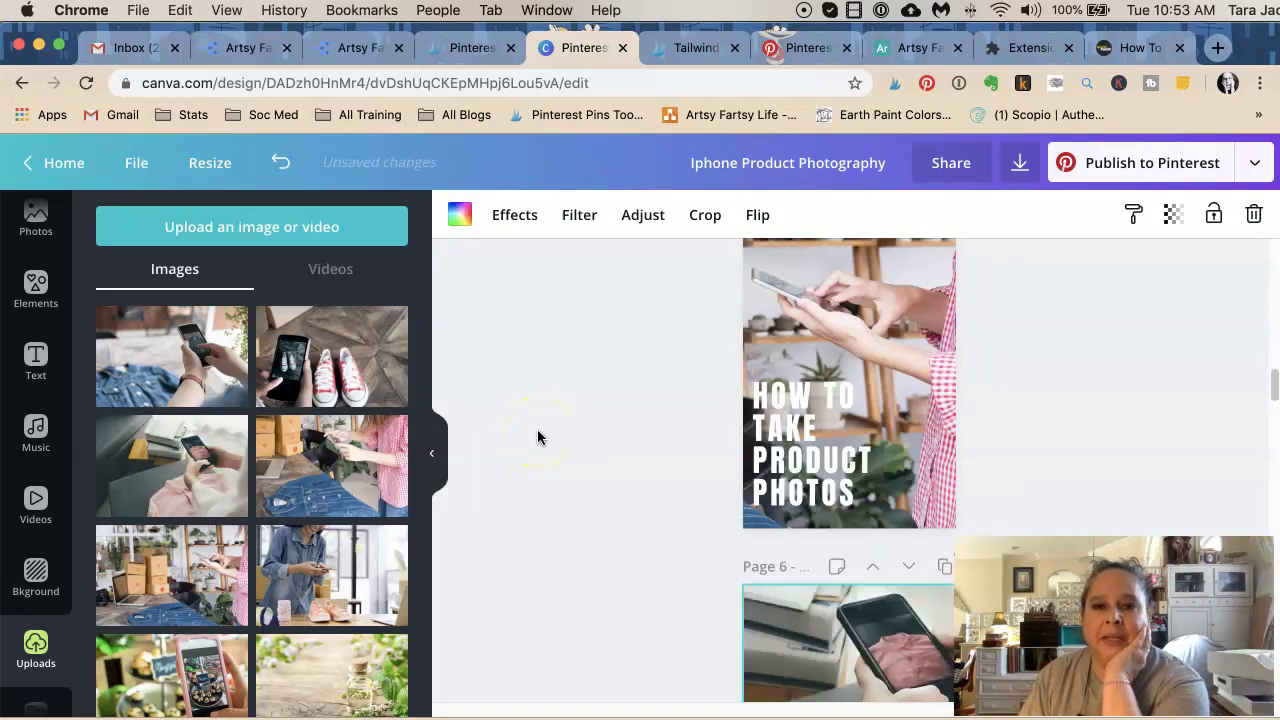
click(822, 408)
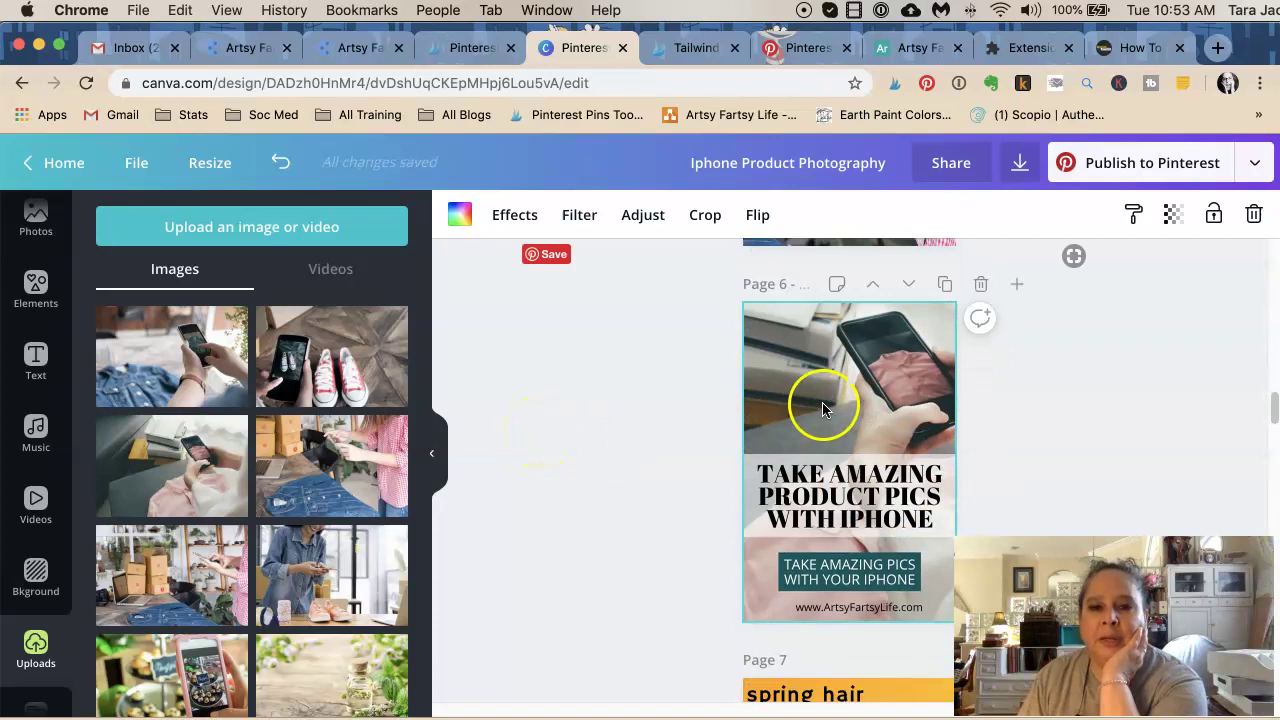
scroll(570, 383, up, 10)
scroll(570, 383, down, 5)
scroll(571, 388, down, 7)
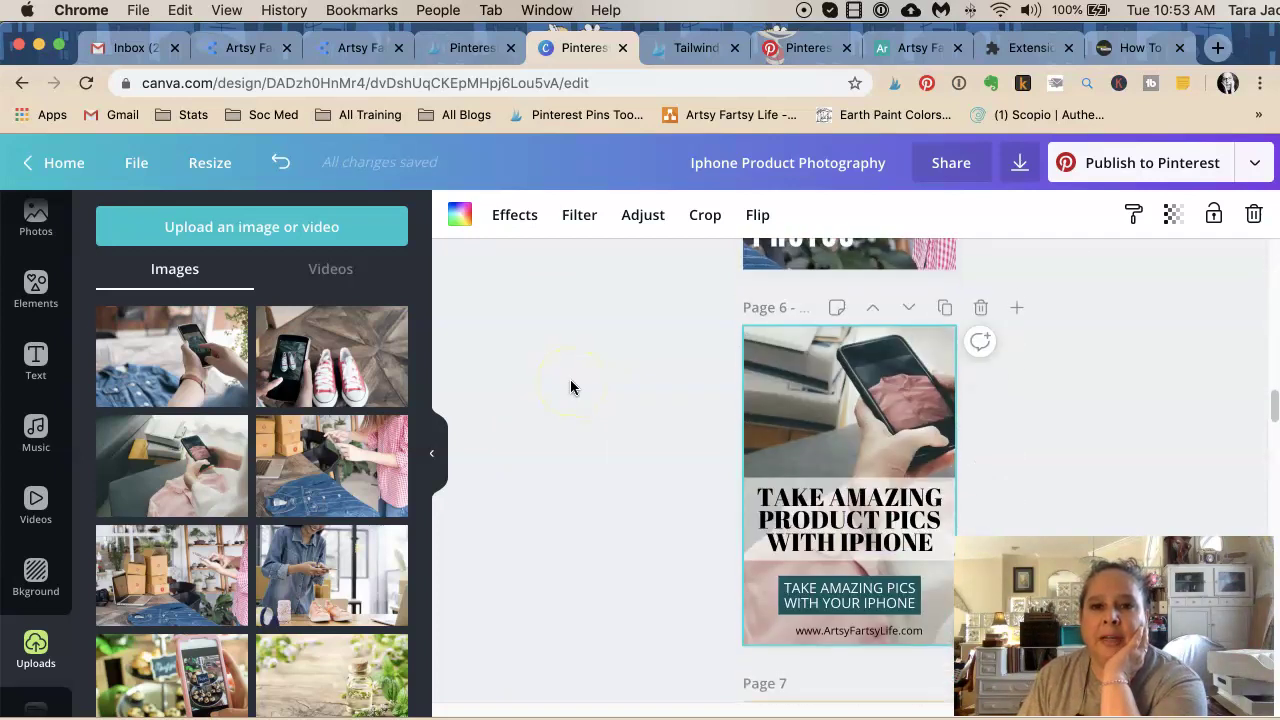
Step: Recolour the label box behind "Take amazing pics with your iPhone" on page 6 to the rose-pink document colour
click(915, 578)
click(460, 214)
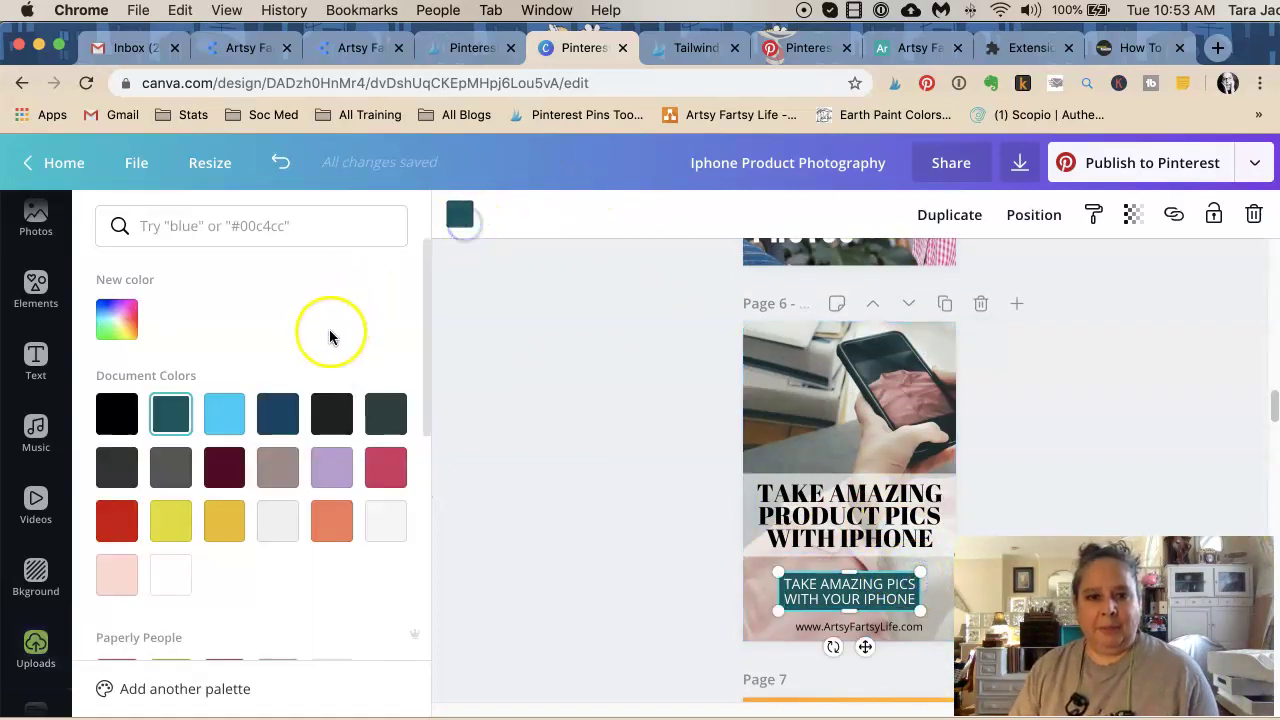
click(387, 465)
click(554, 386)
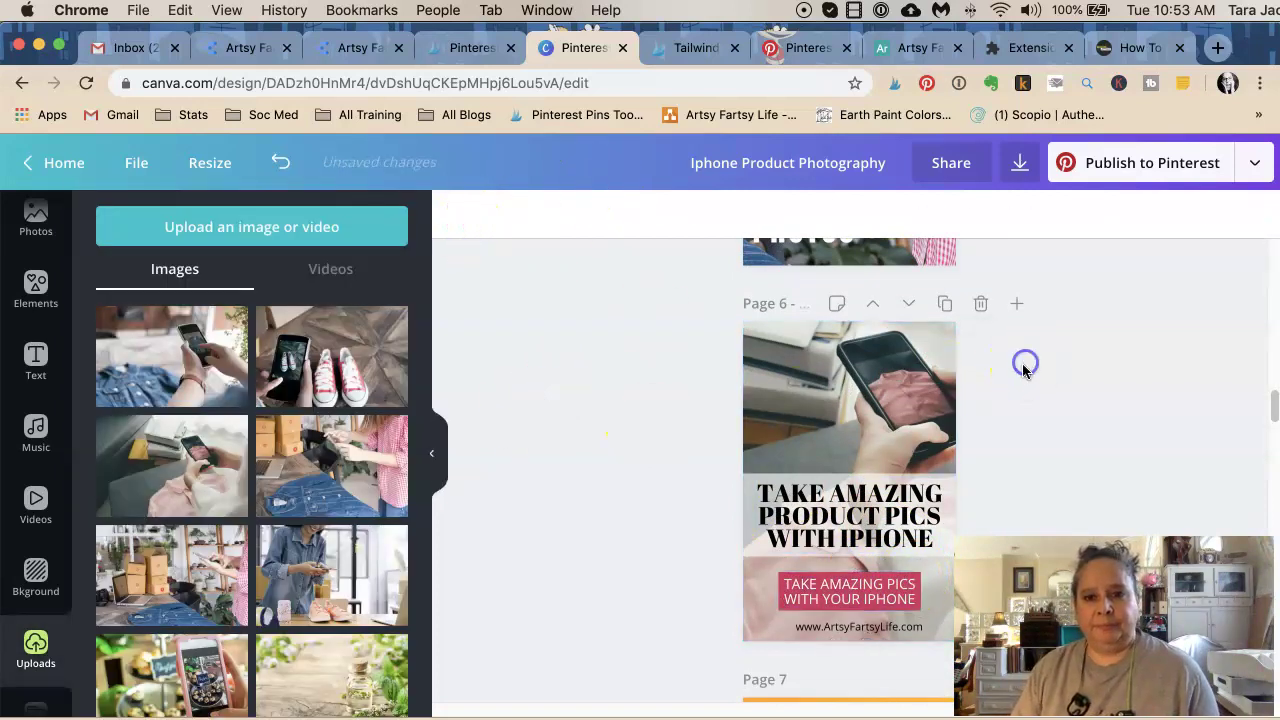
click(1023, 363)
Step: Adjust the page 6 background photo to brightness 25 and saturation 23
scroll(1040, 449, up, 1)
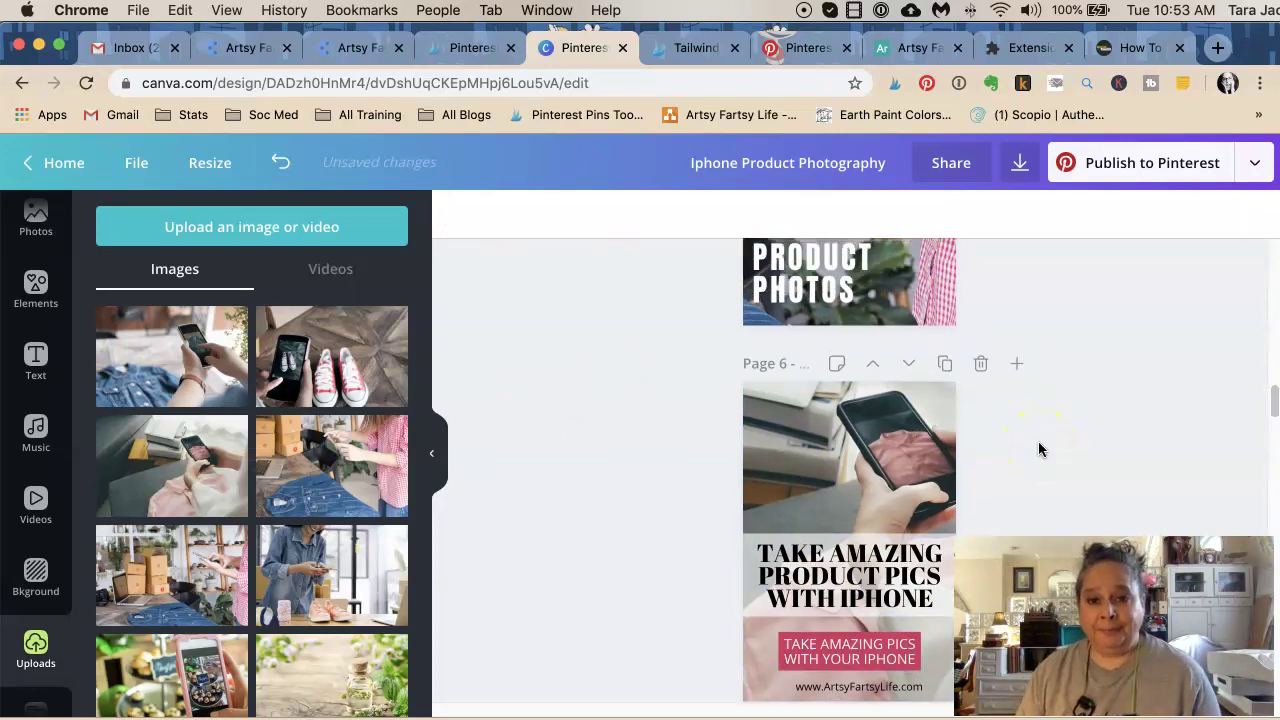
scroll(1040, 449, down, 3)
click(846, 262)
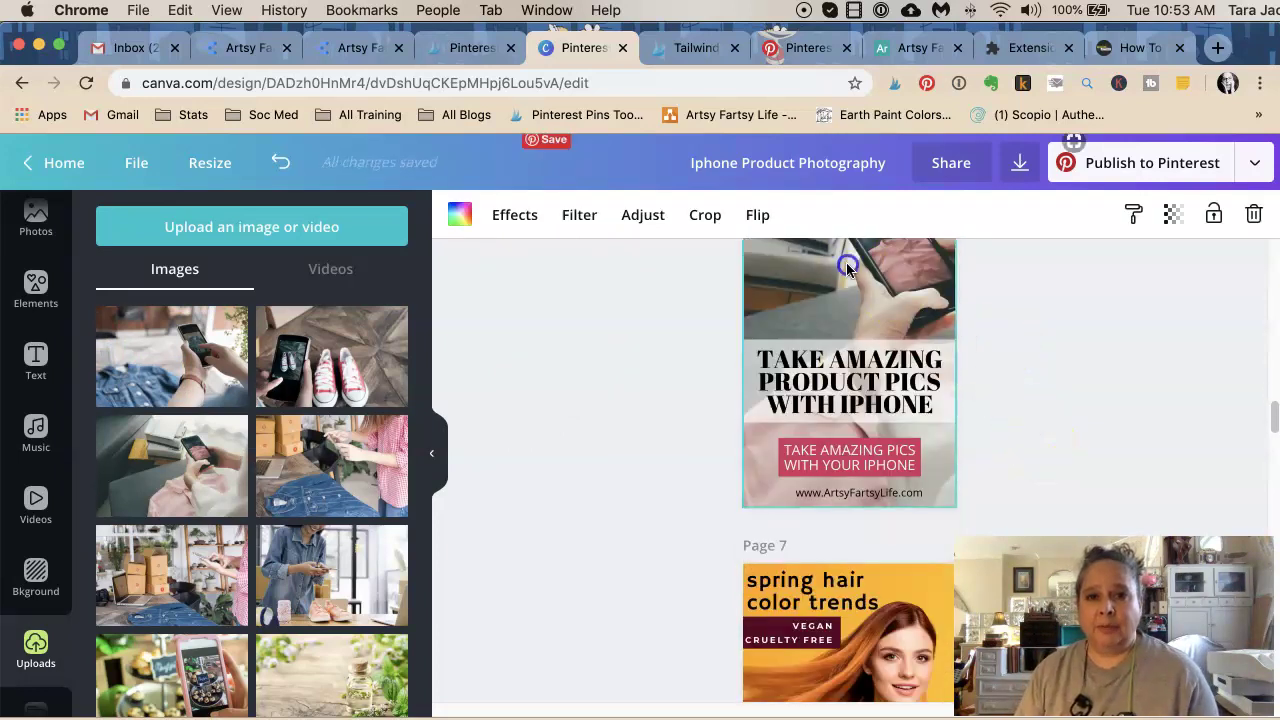
click(579, 214)
click(640, 218)
click(579, 214)
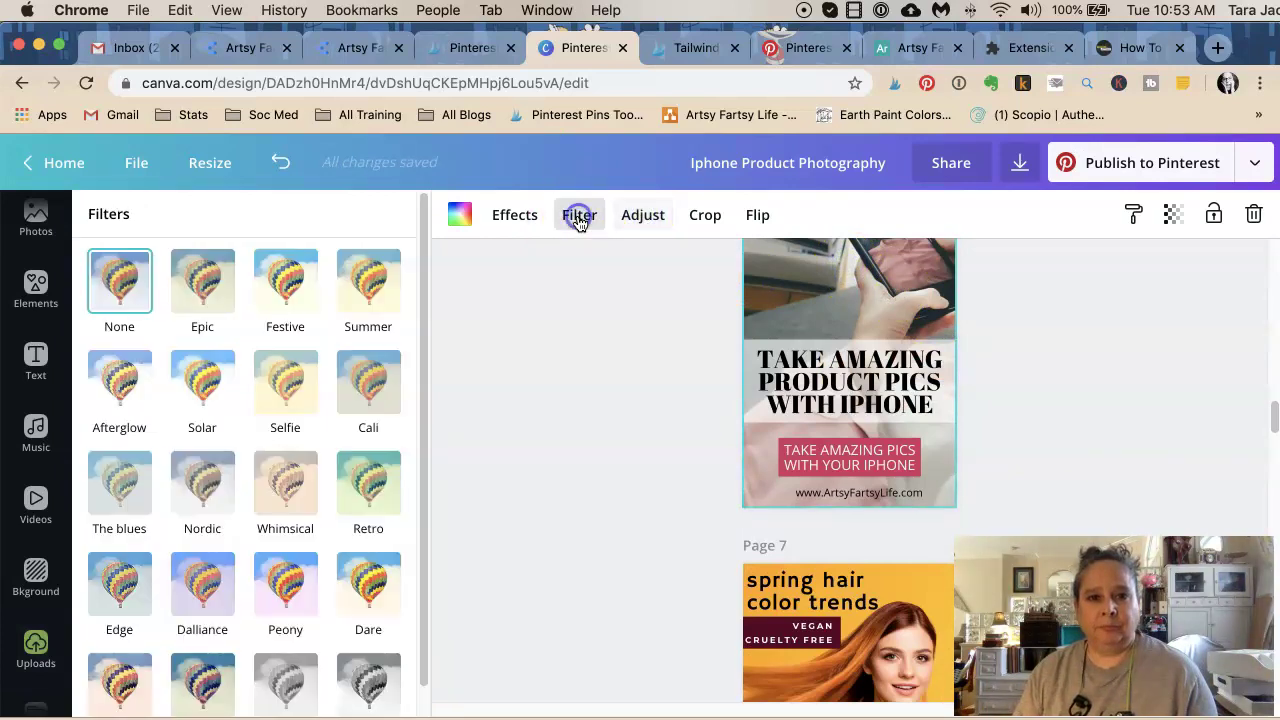
click(640, 214)
drag(243, 263, 306, 264)
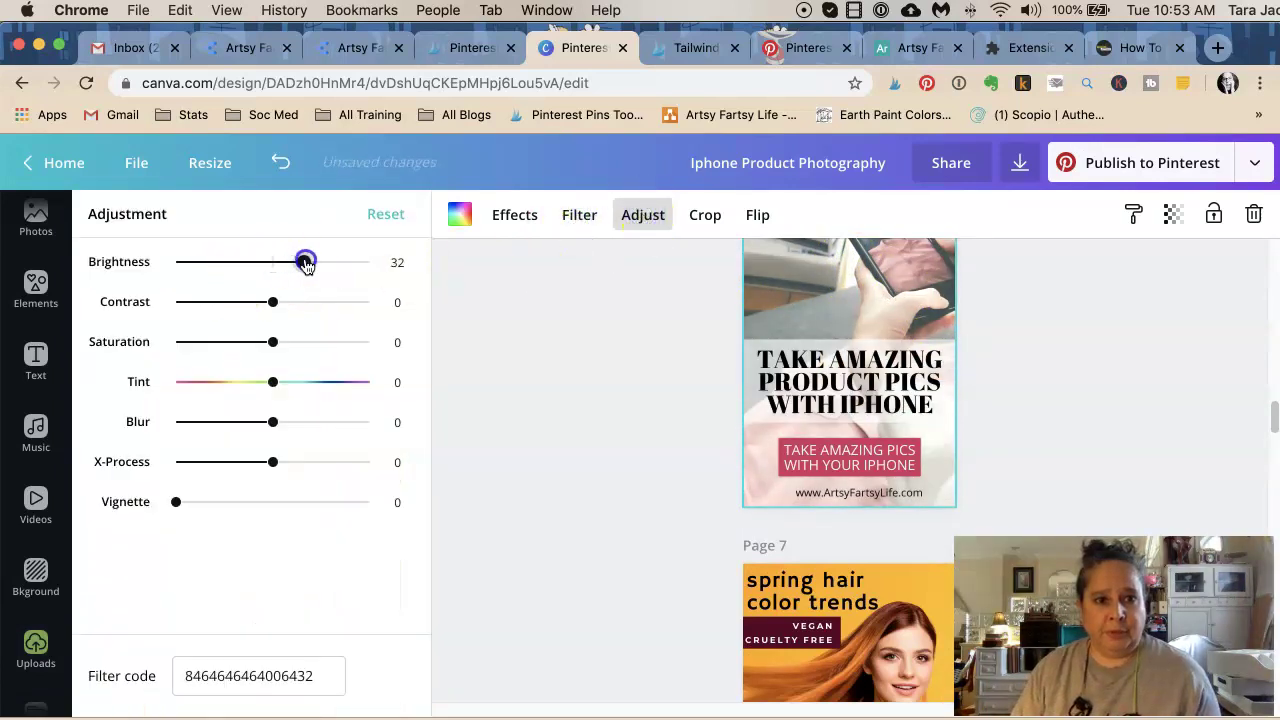
drag(272, 341, 294, 342)
scroll(558, 530, up, 3)
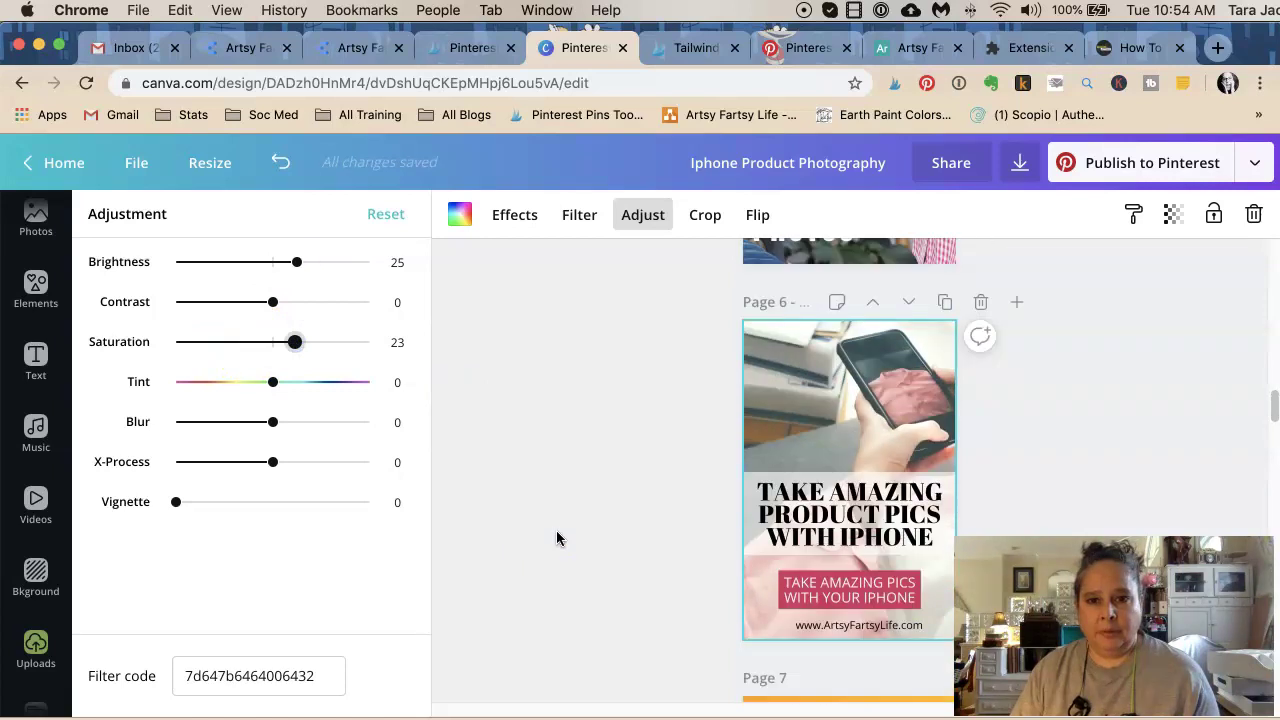
Step: Adjust the vignette on the page 6 background photo
scroll(557, 539, down, 1)
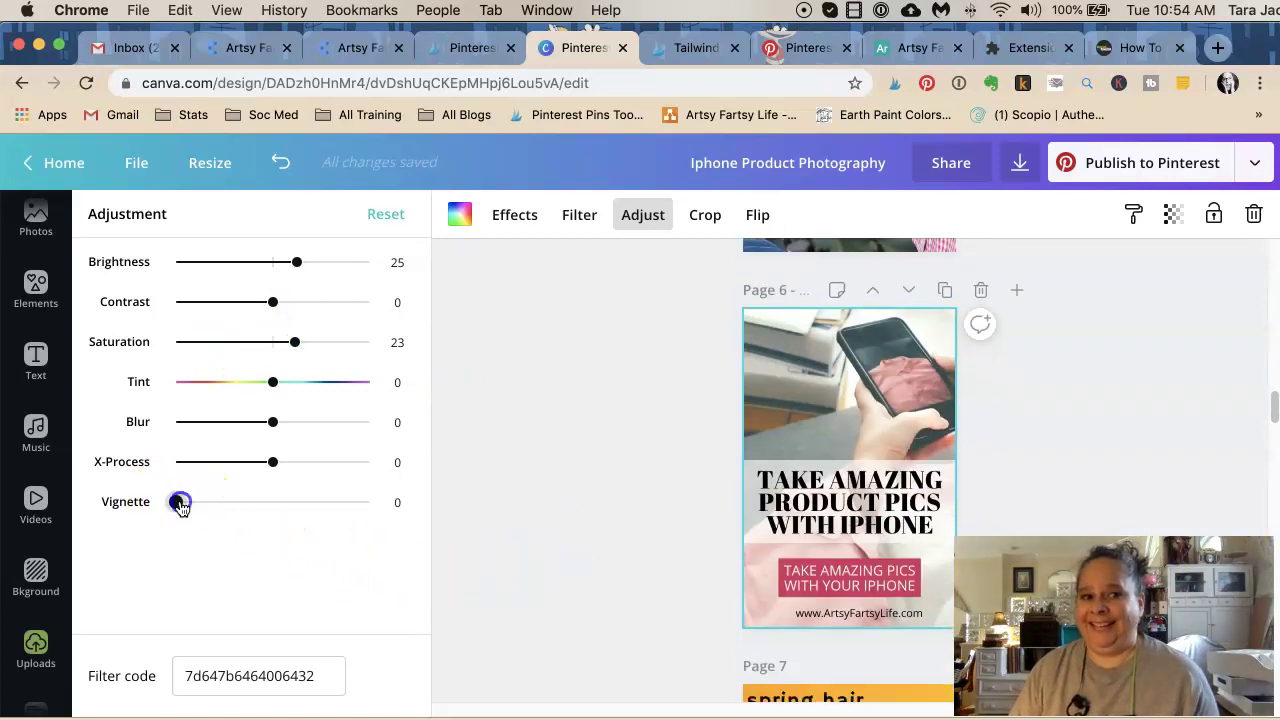
drag(211, 507, 238, 507)
click(630, 452)
scroll(611, 563, down, 5)
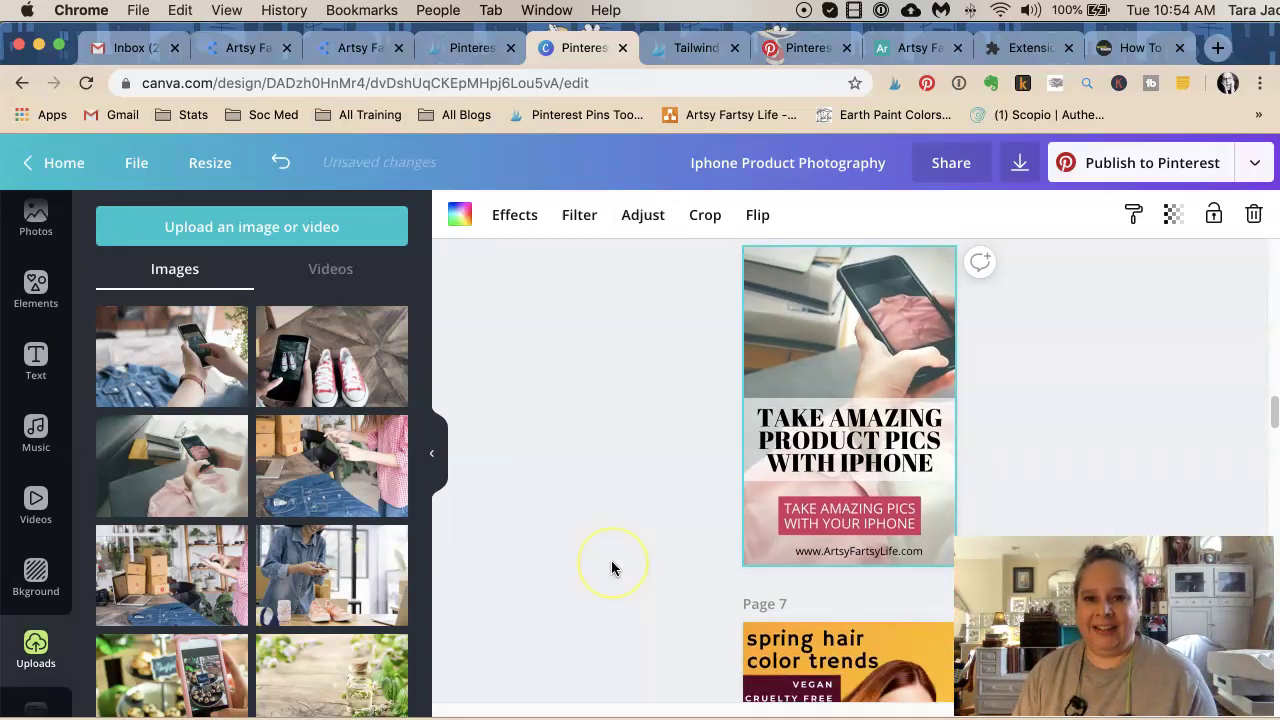
Step: Recolour the translucent band behind the page 6 headline to black
scroll(612, 567, up, 10)
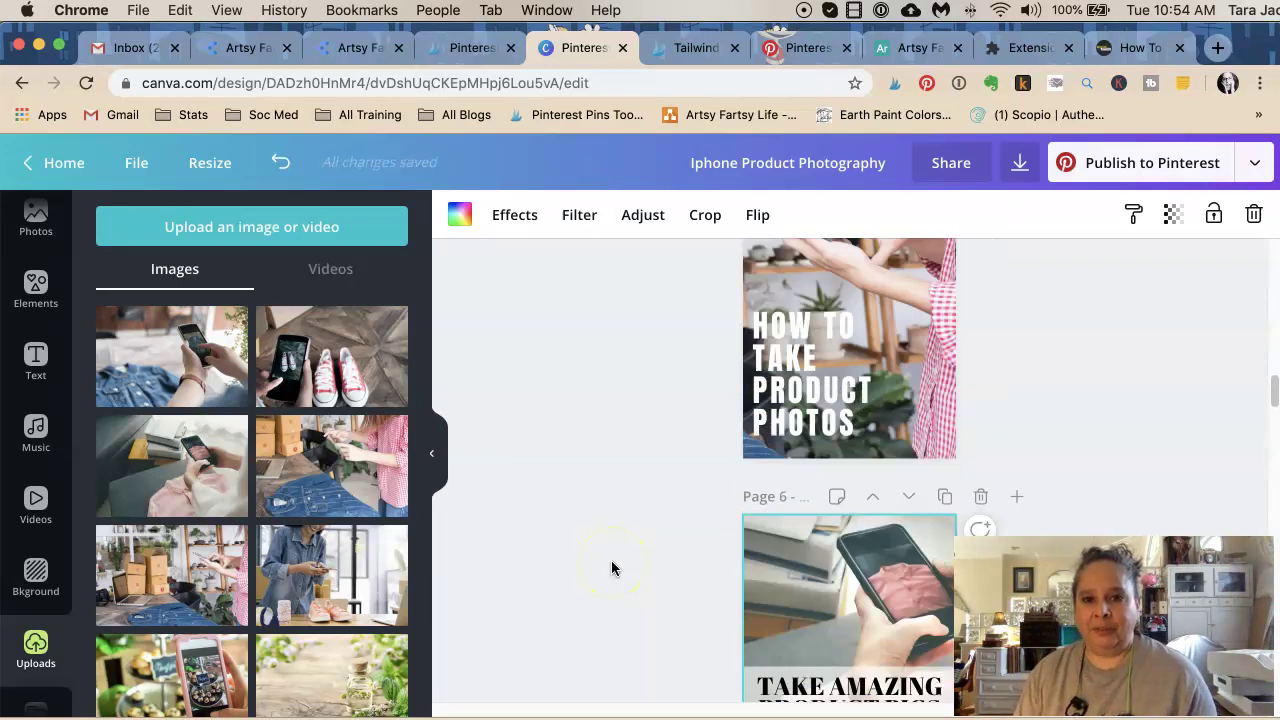
scroll(612, 568, up, 15)
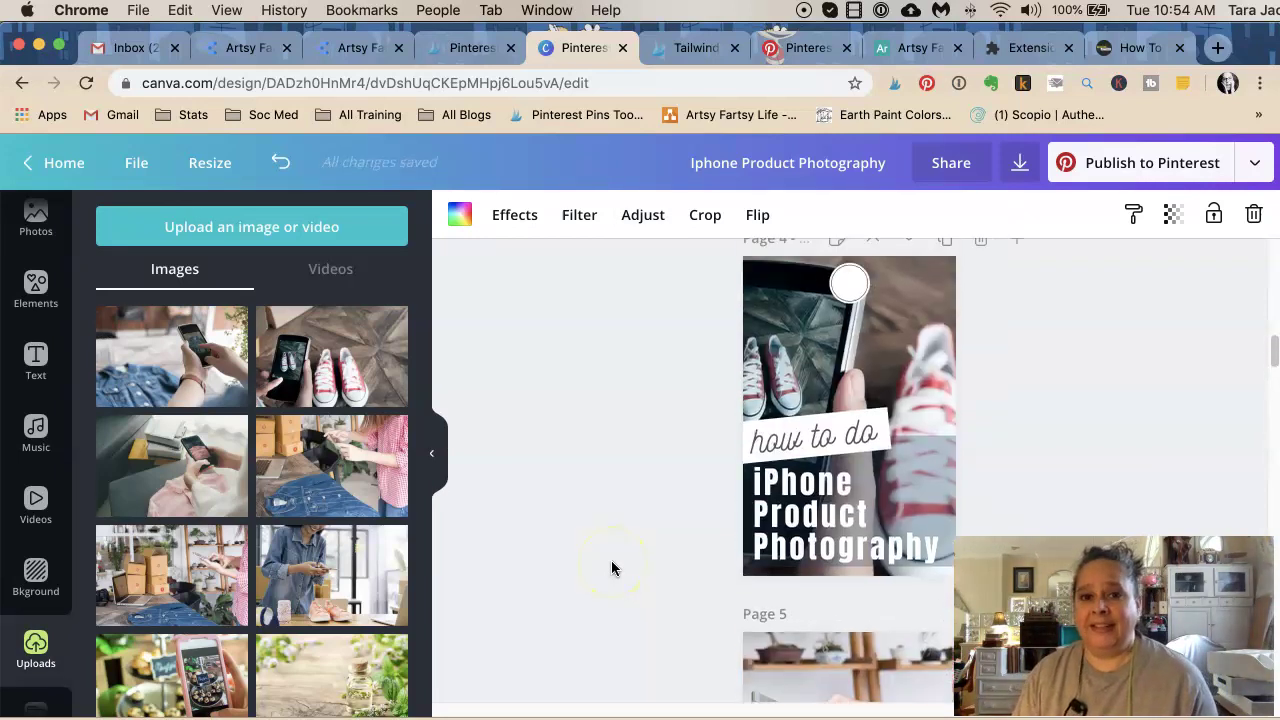
scroll(612, 568, down, 20)
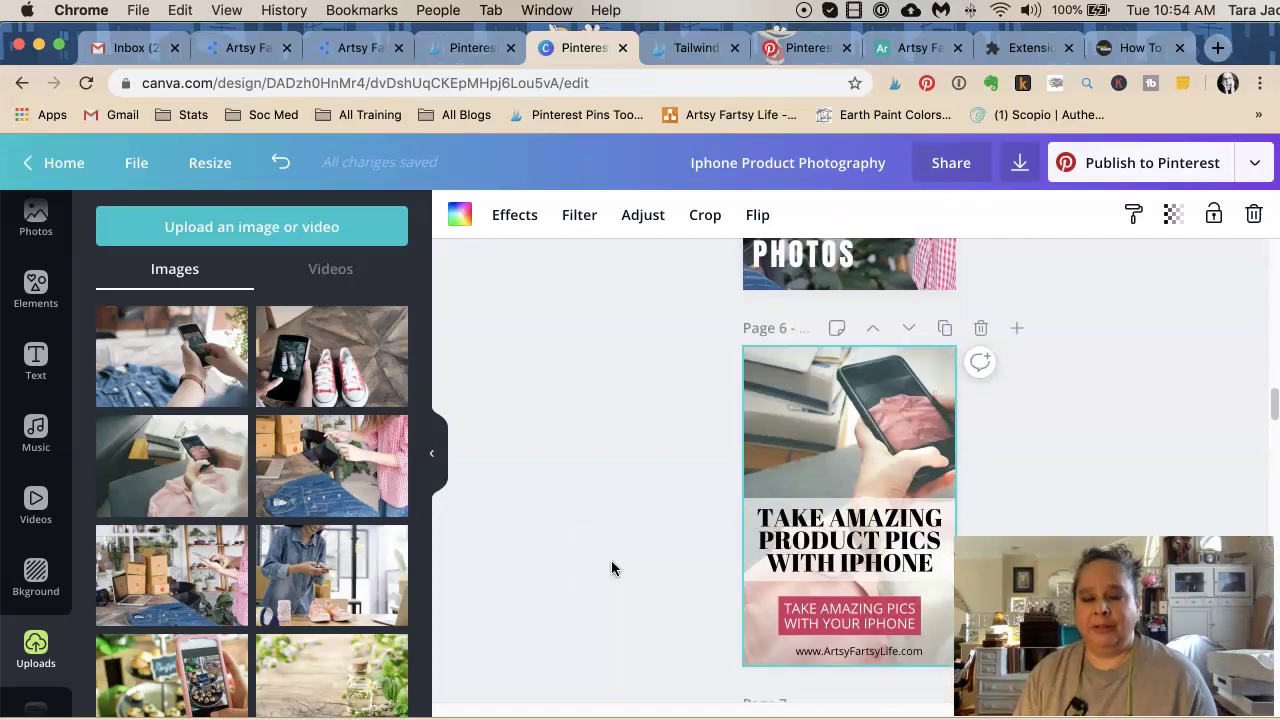
scroll(612, 568, up, 1)
click(748, 560)
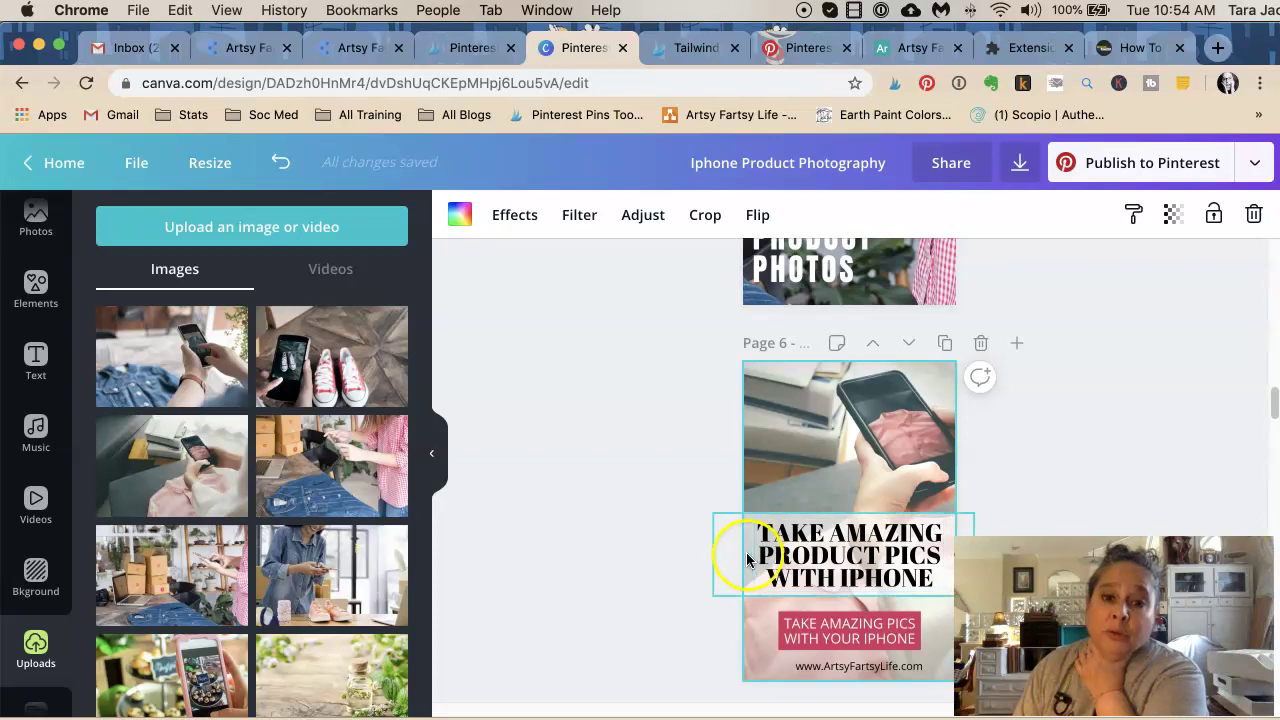
click(752, 553)
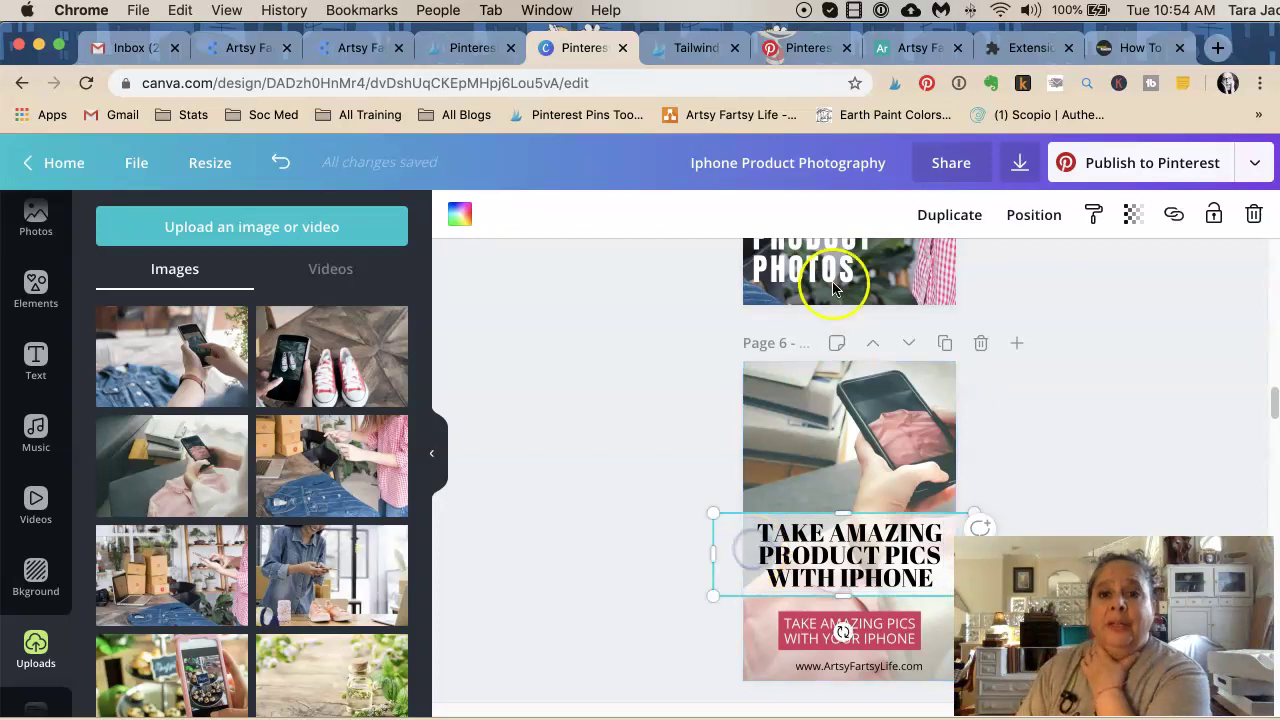
click(459, 214)
click(118, 424)
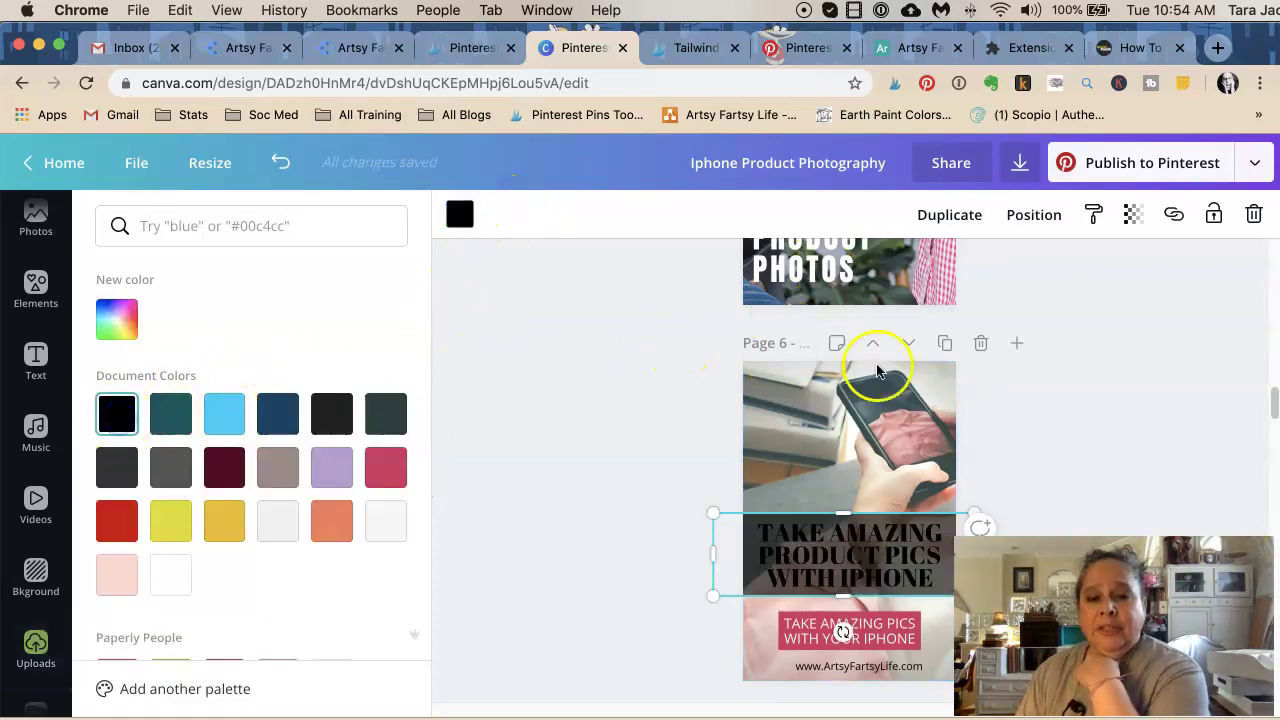
Step: Set the text colour of the "Take amazing product pics with iPhone" headline on page 6 to white
click(814, 543)
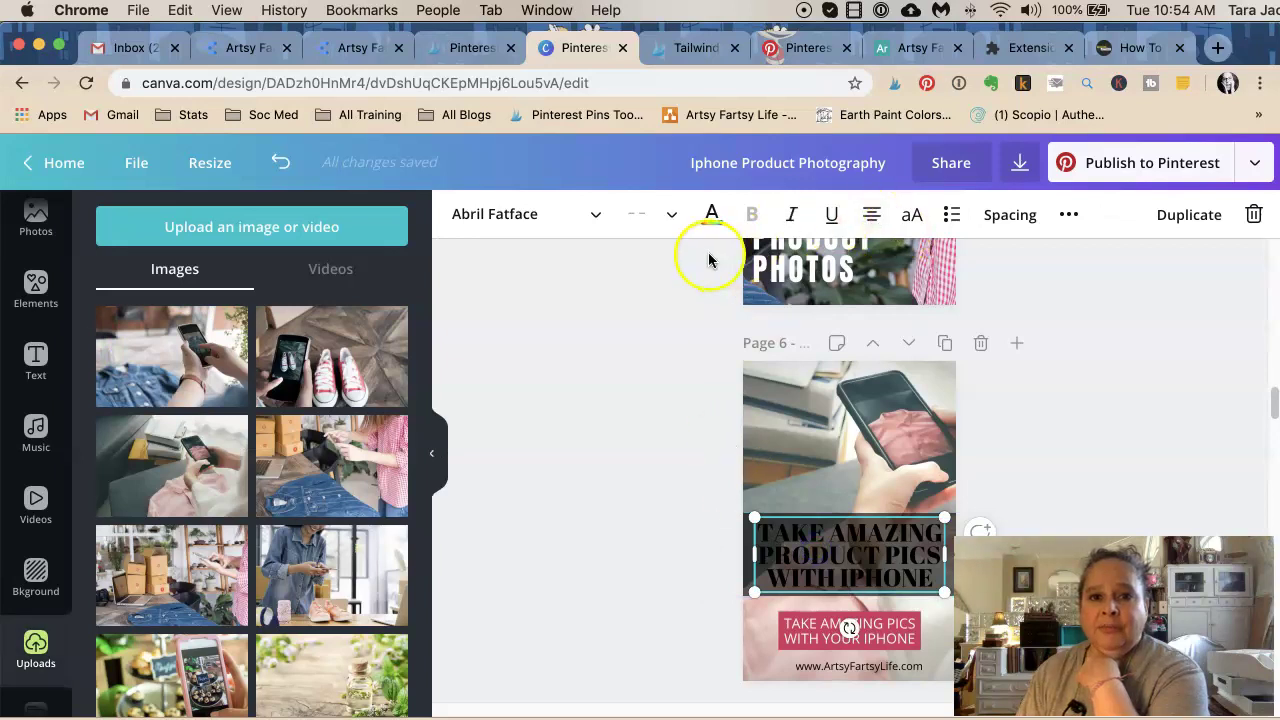
click(711, 216)
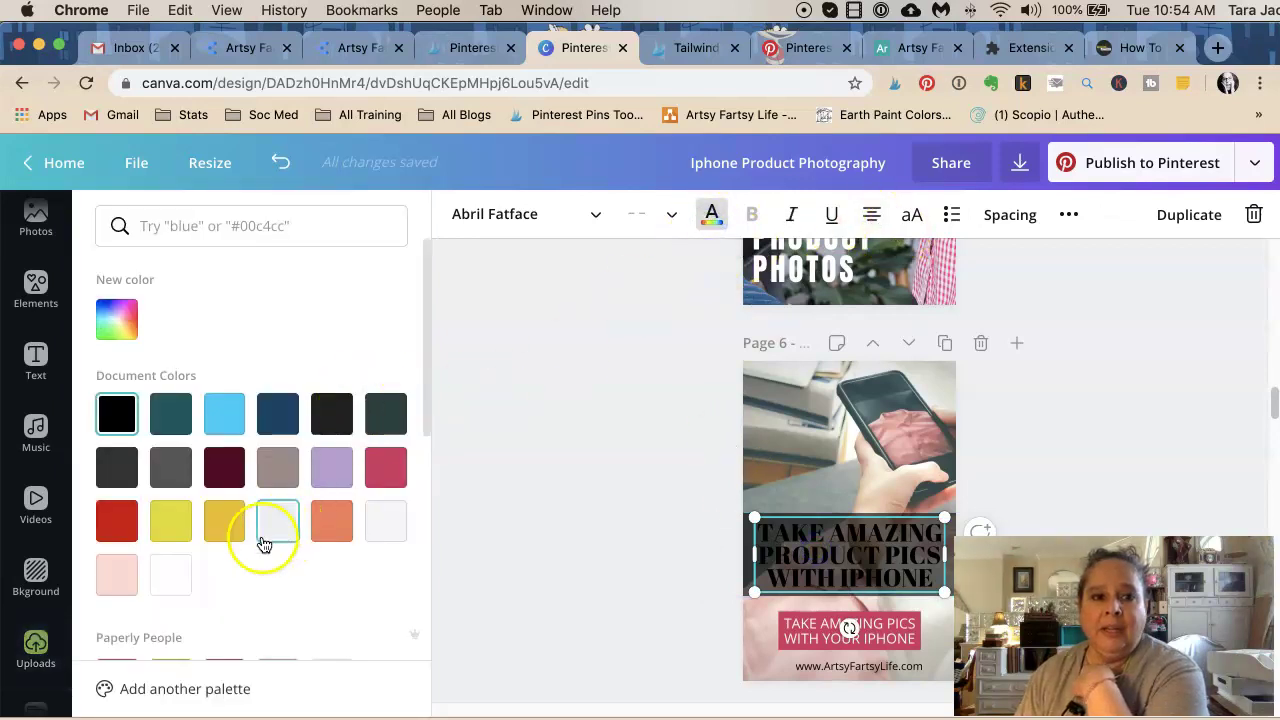
click(172, 576)
click(600, 313)
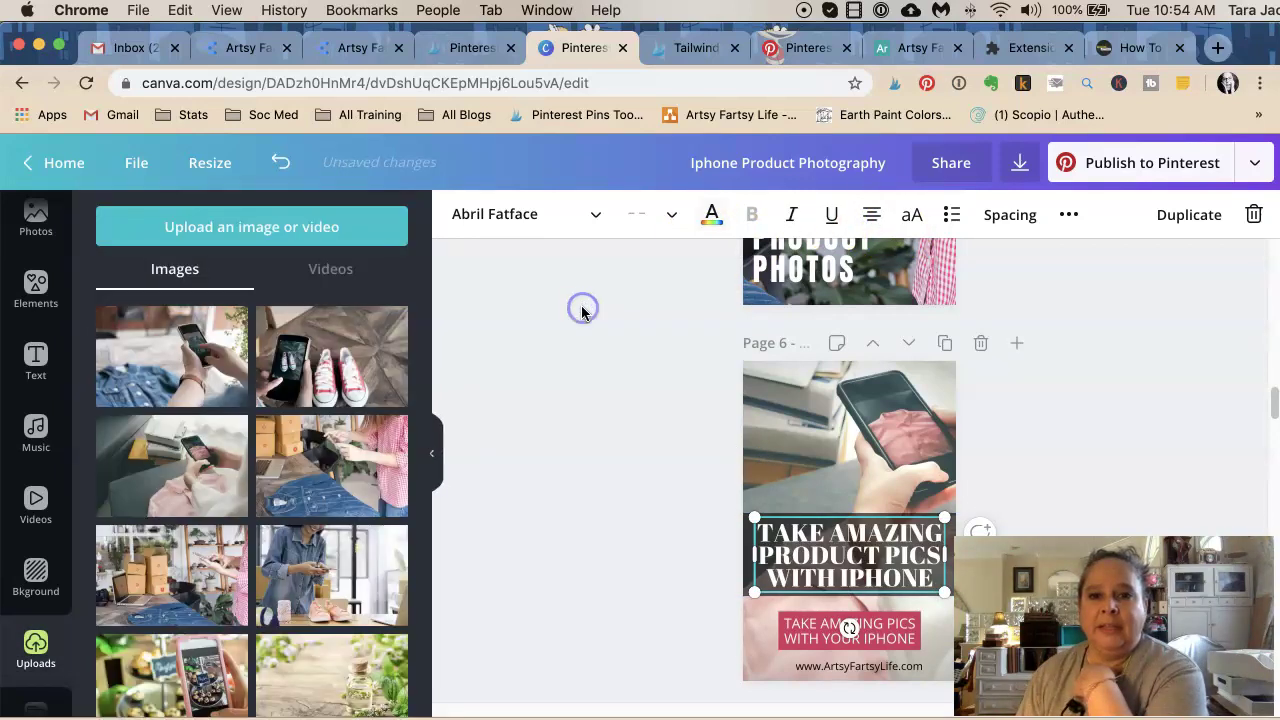
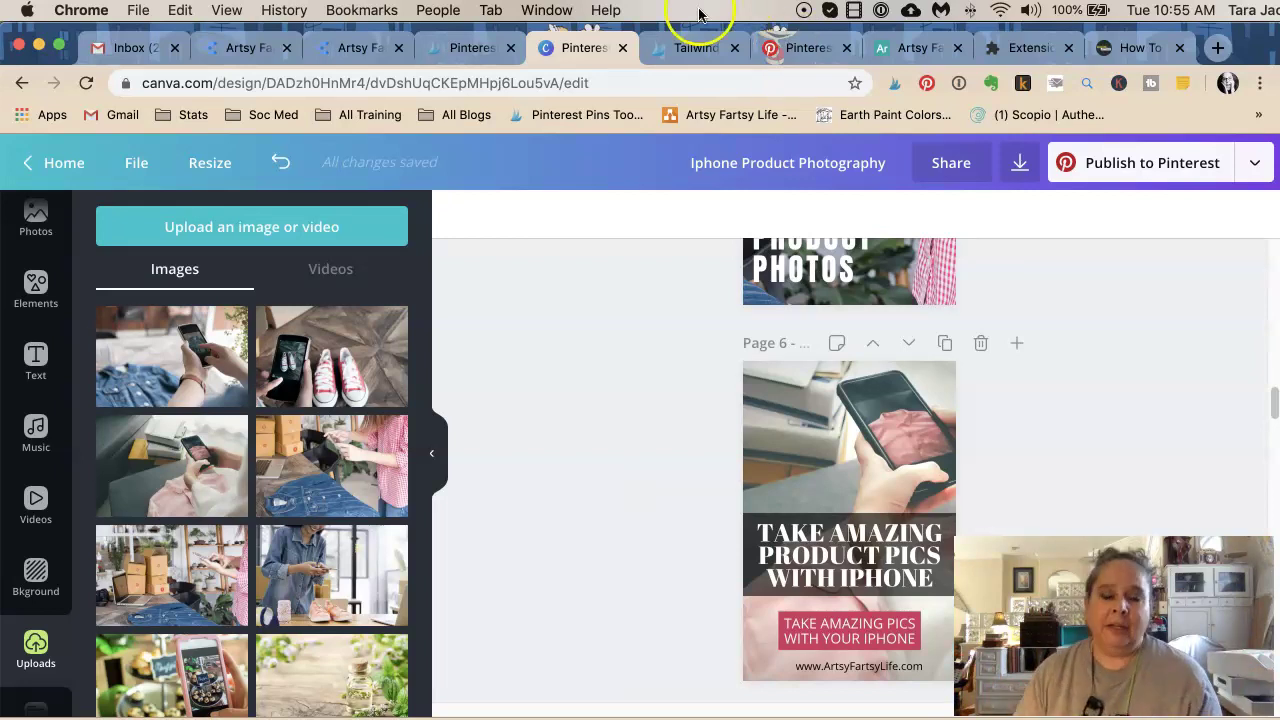
Step: Move the "How to take product photos" headline on page 5 upward to leave space beneath it
scroll(626, 337, up, 5)
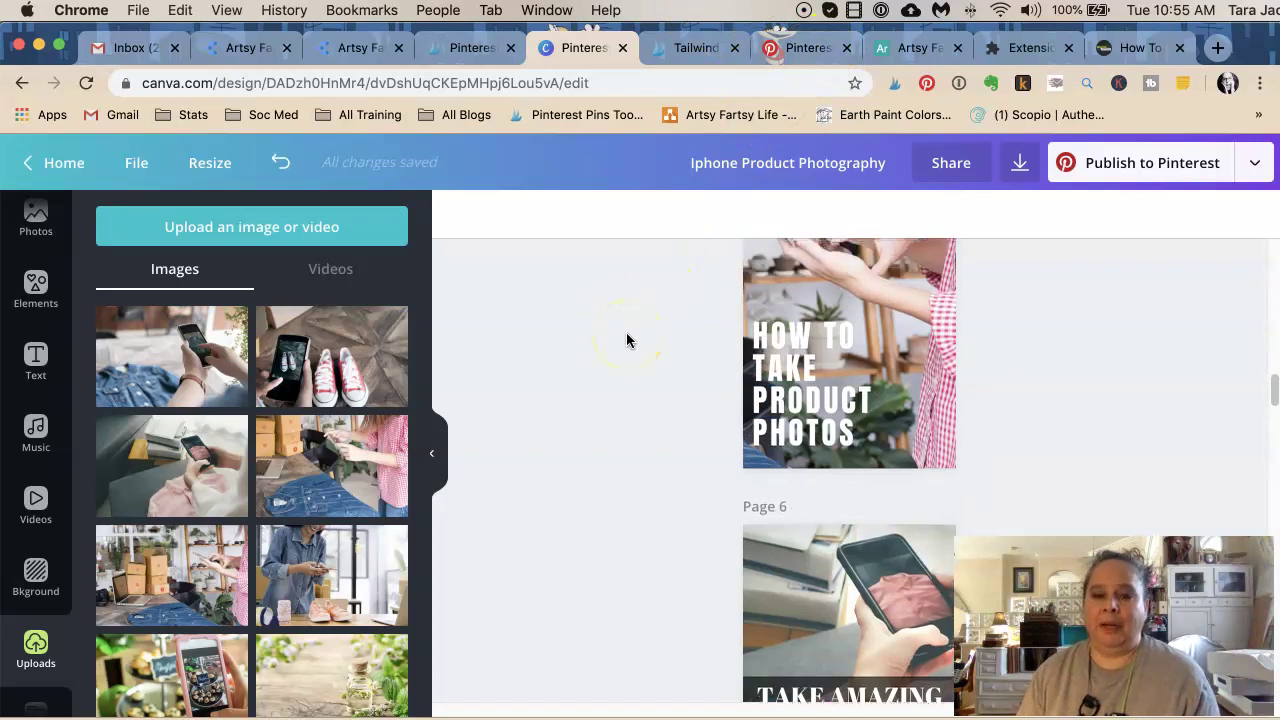
scroll(626, 341, up, 2)
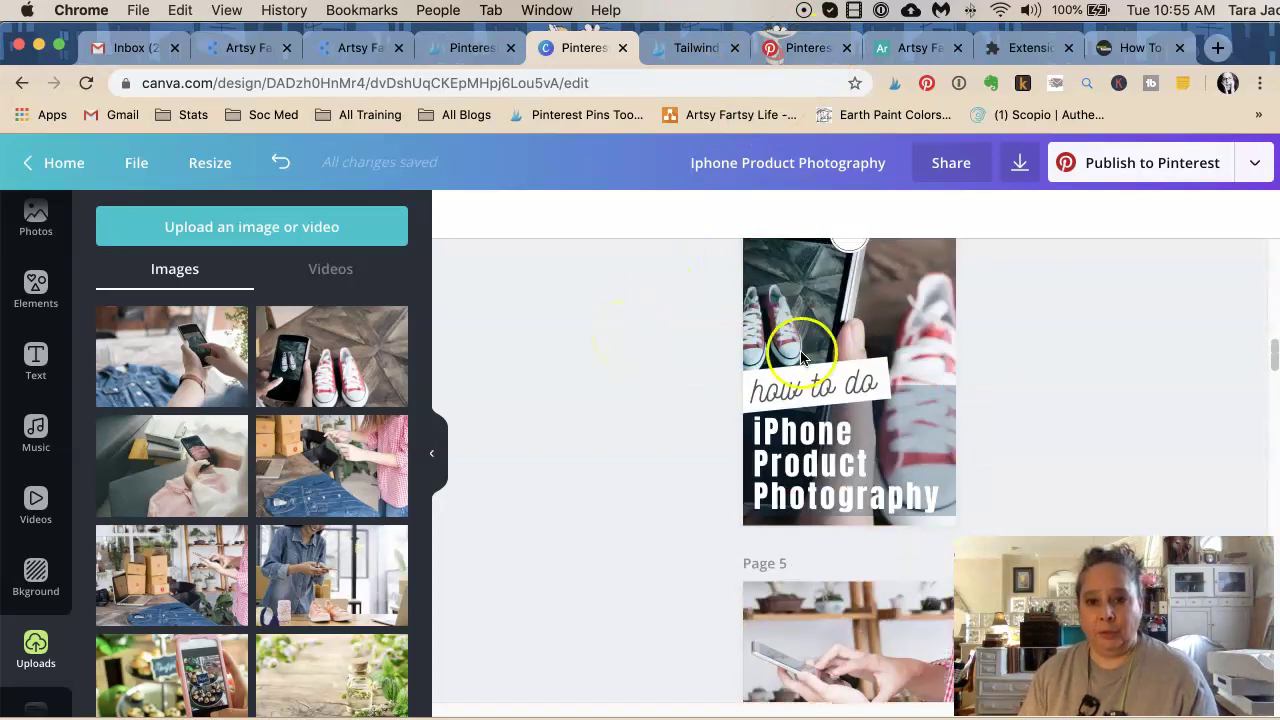
scroll(1068, 400, up, 5)
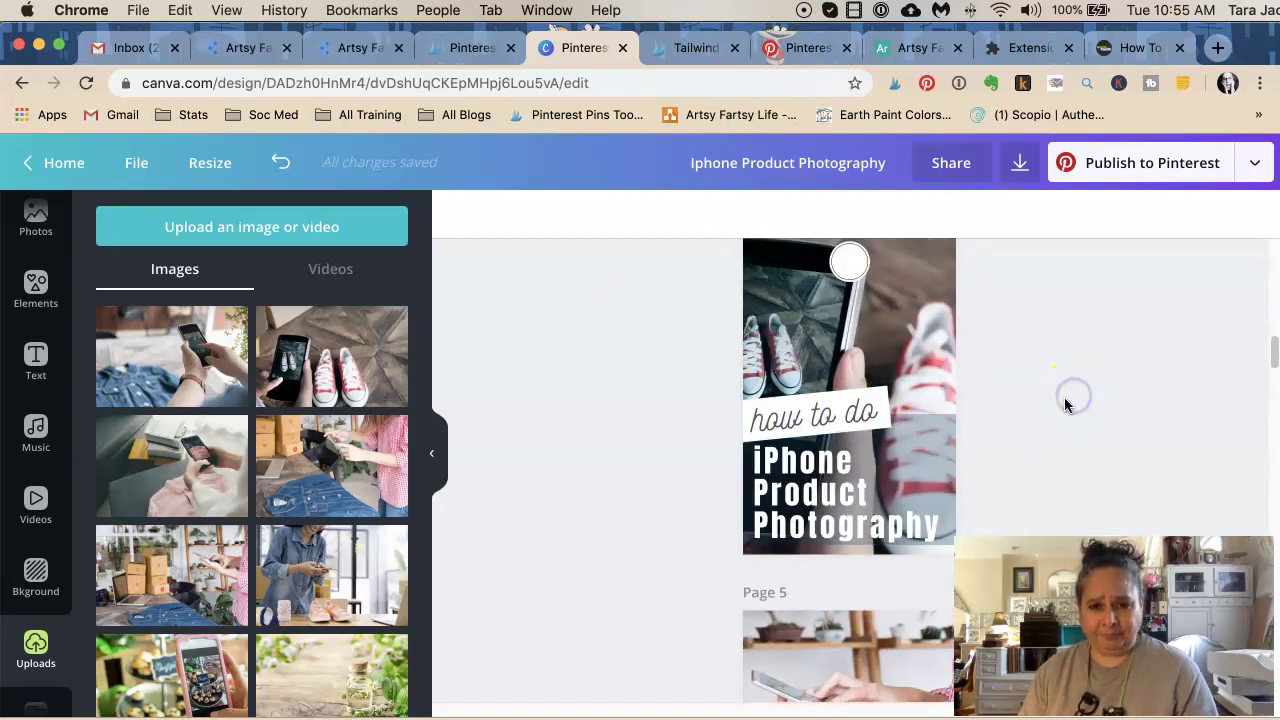
scroll(1064, 397, down, 5)
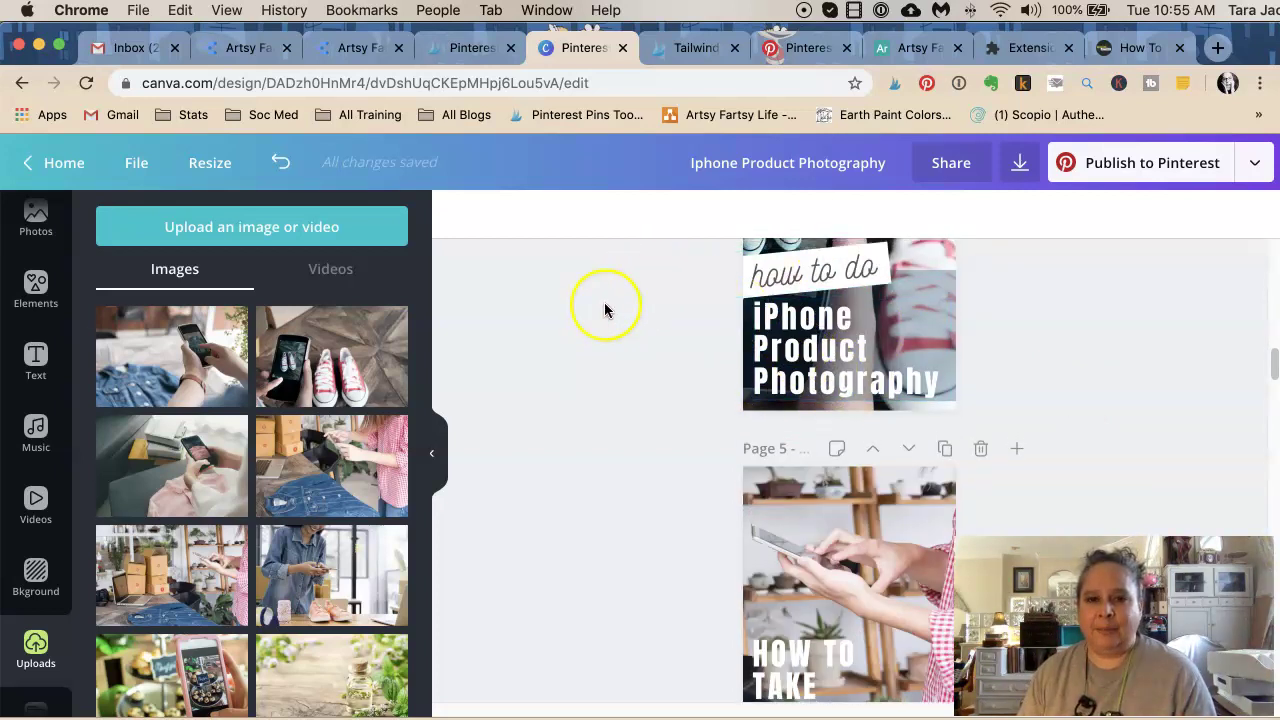
scroll(604, 310, up, 10)
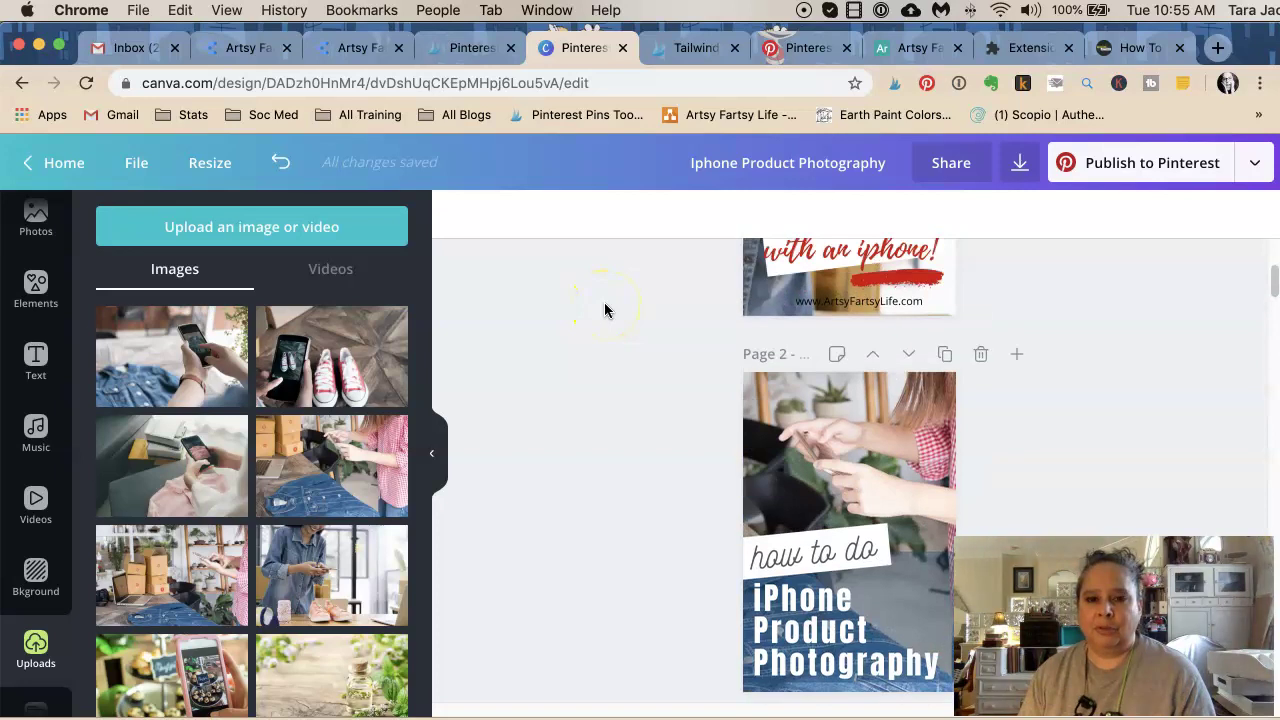
scroll(604, 310, down, 10)
scroll(604, 310, down, 5)
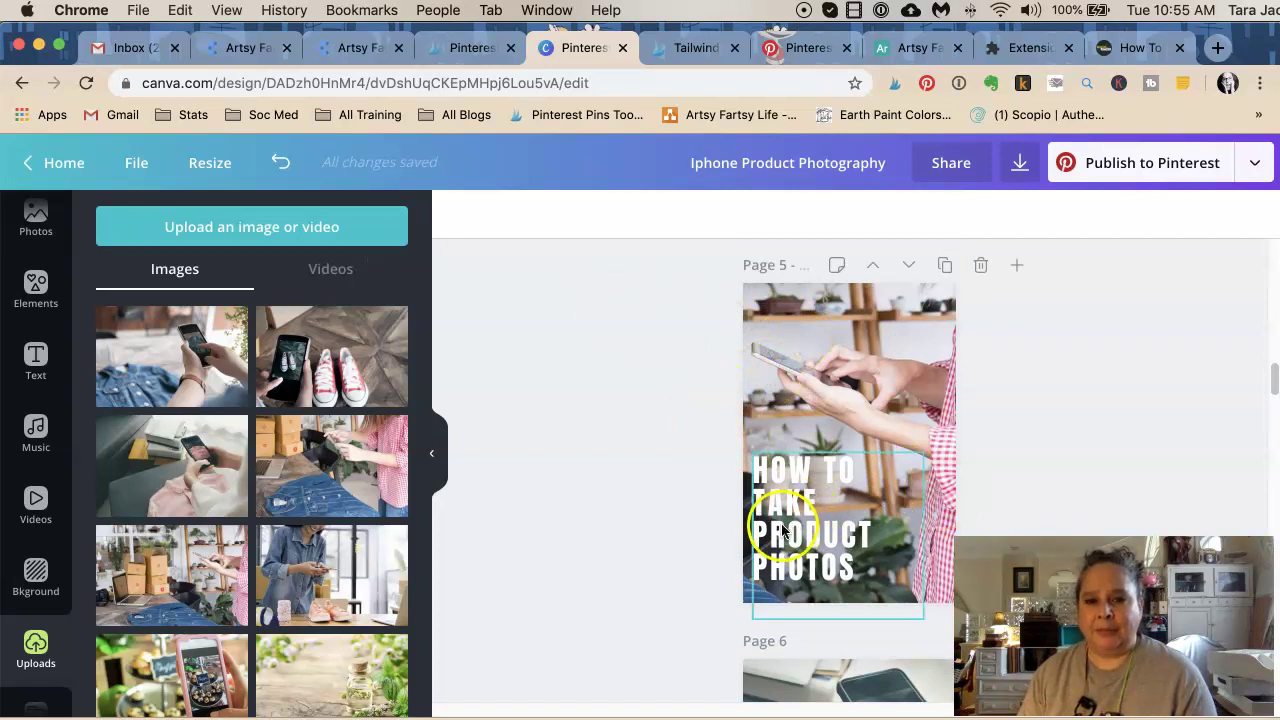
drag(790, 530, 786, 506)
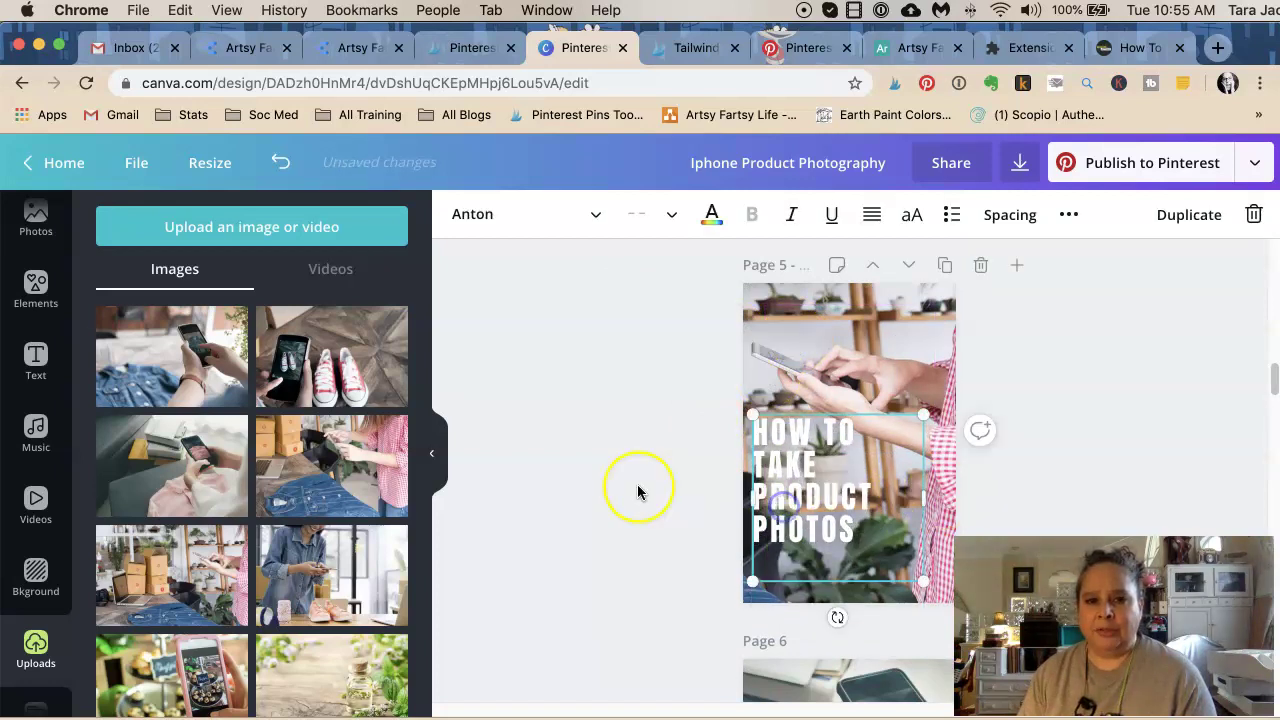
scroll(637, 487, up, 5)
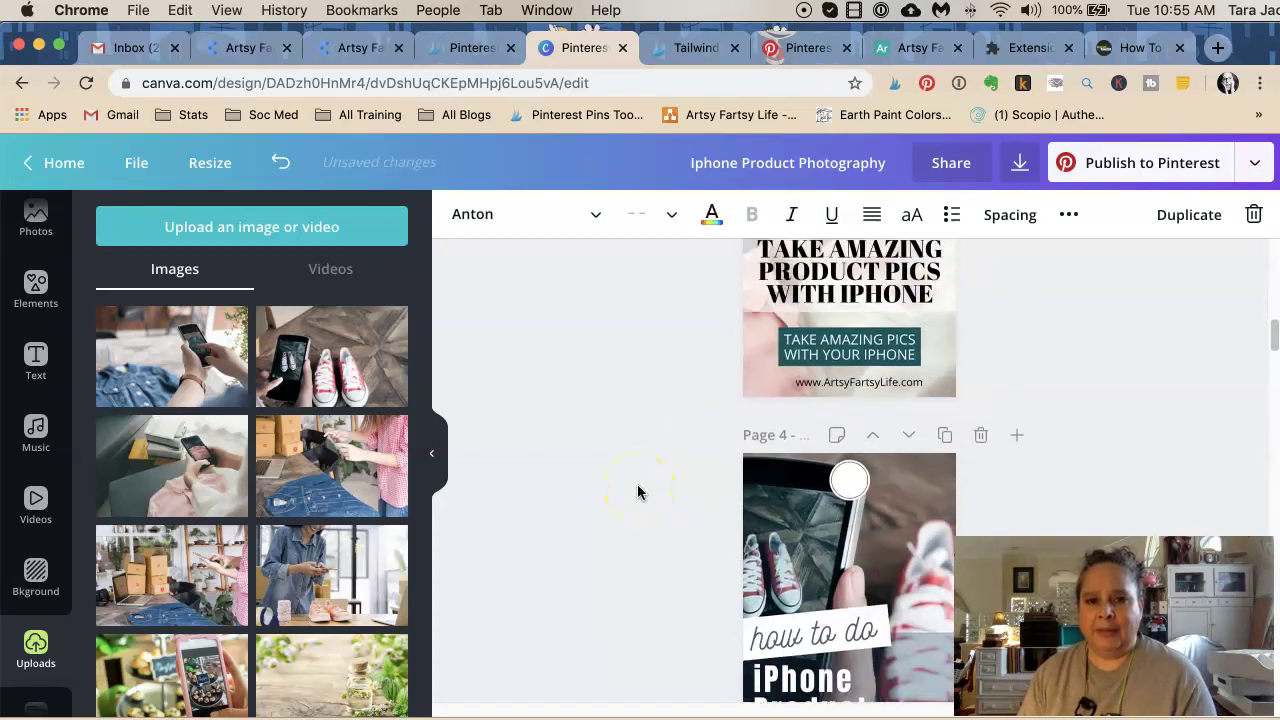
click(860, 381)
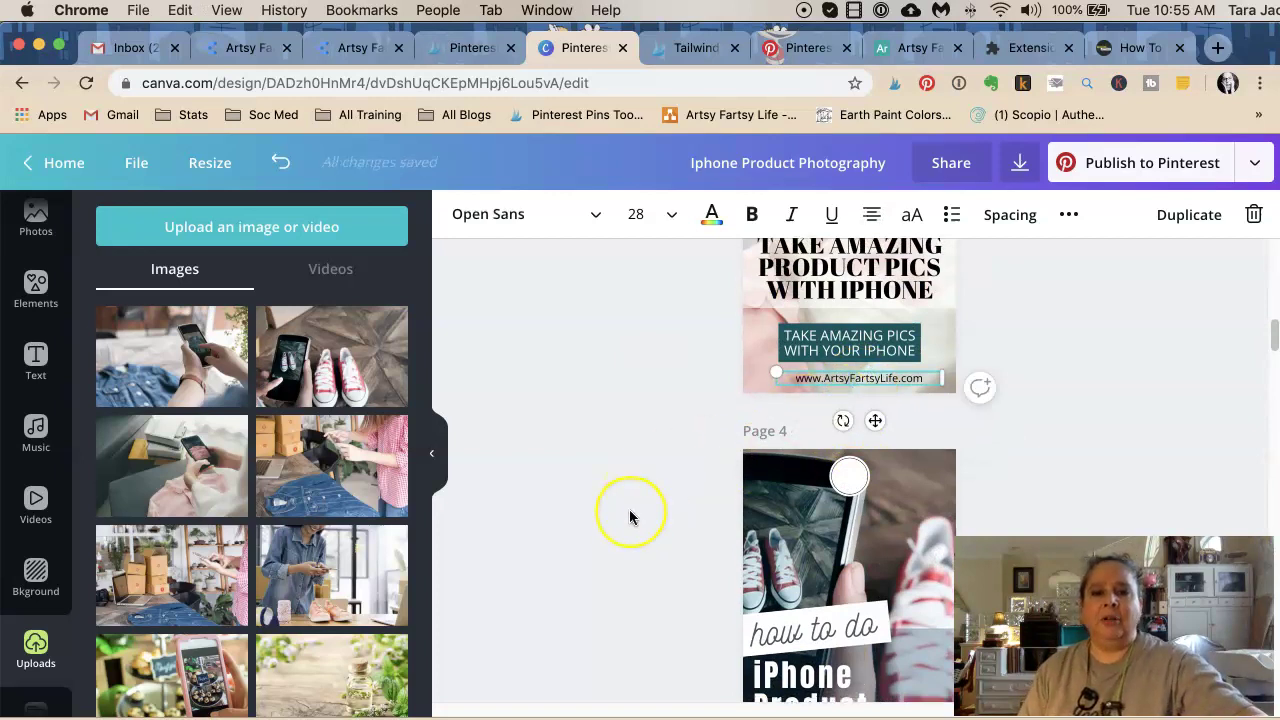
scroll(629, 512, down, 6)
click(708, 512)
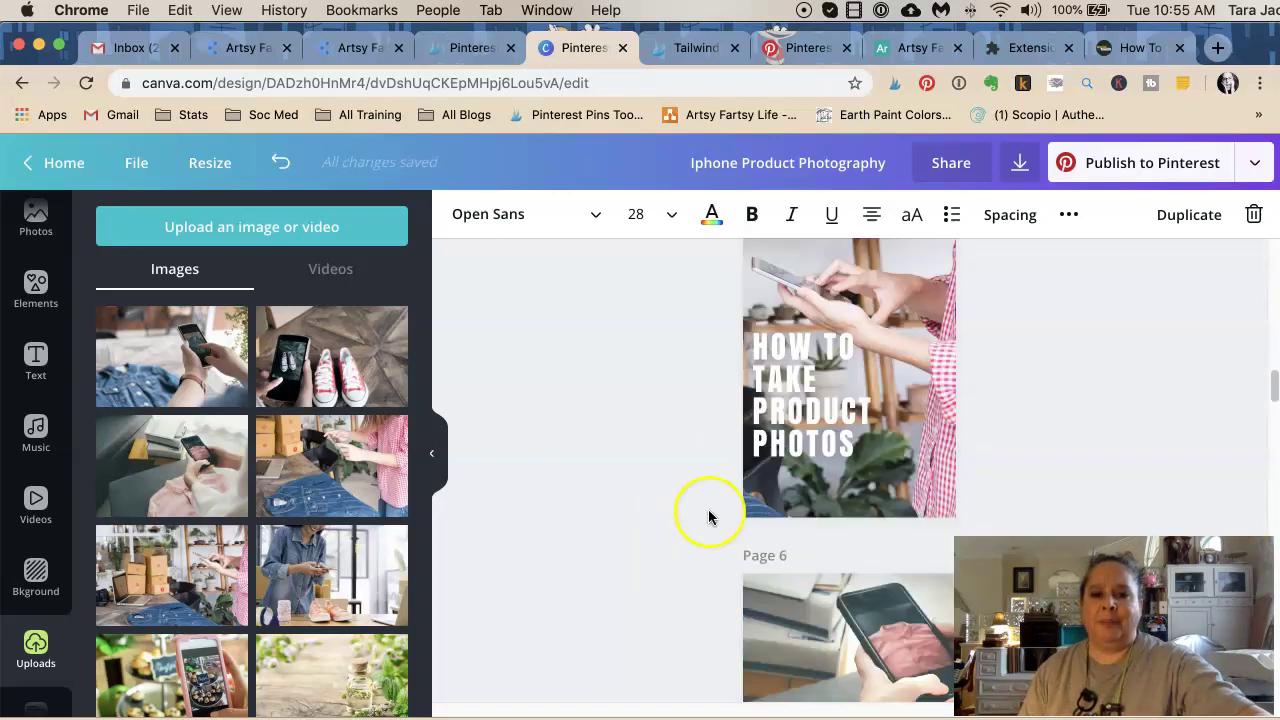
click(815, 495)
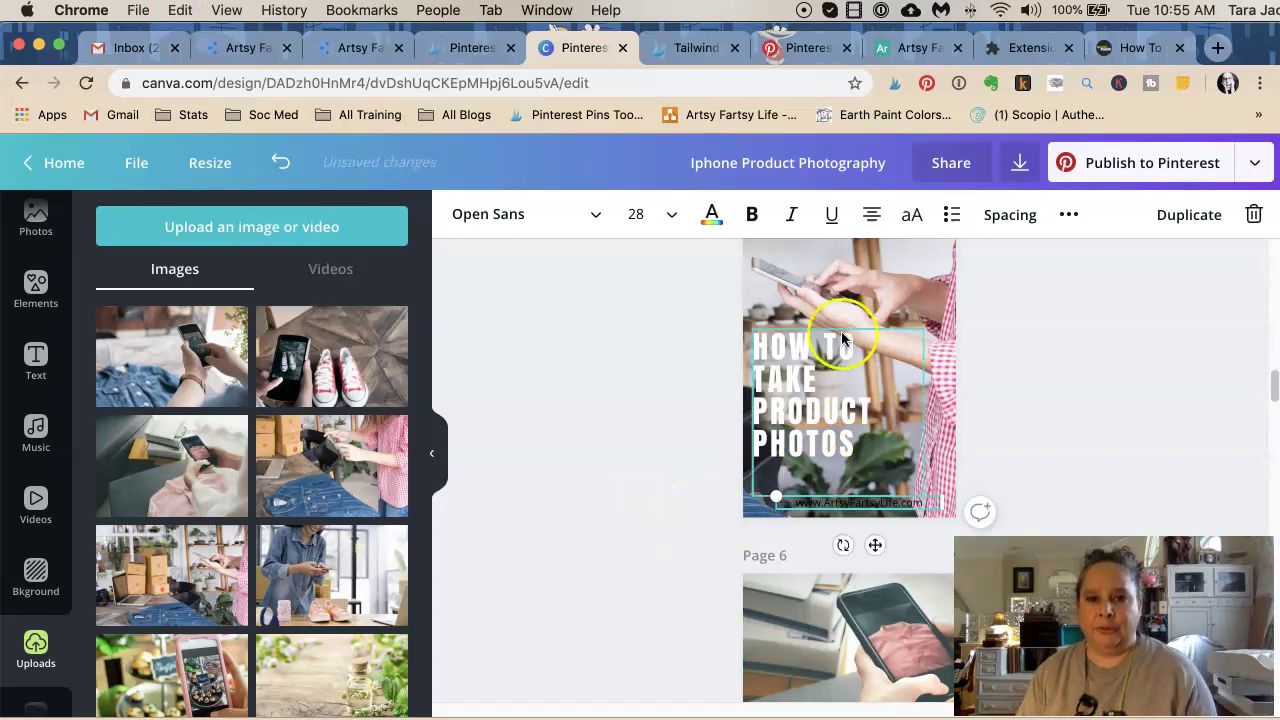
Step: Set the text colour of the website address on page 5 to very light grey
click(710, 216)
click(277, 521)
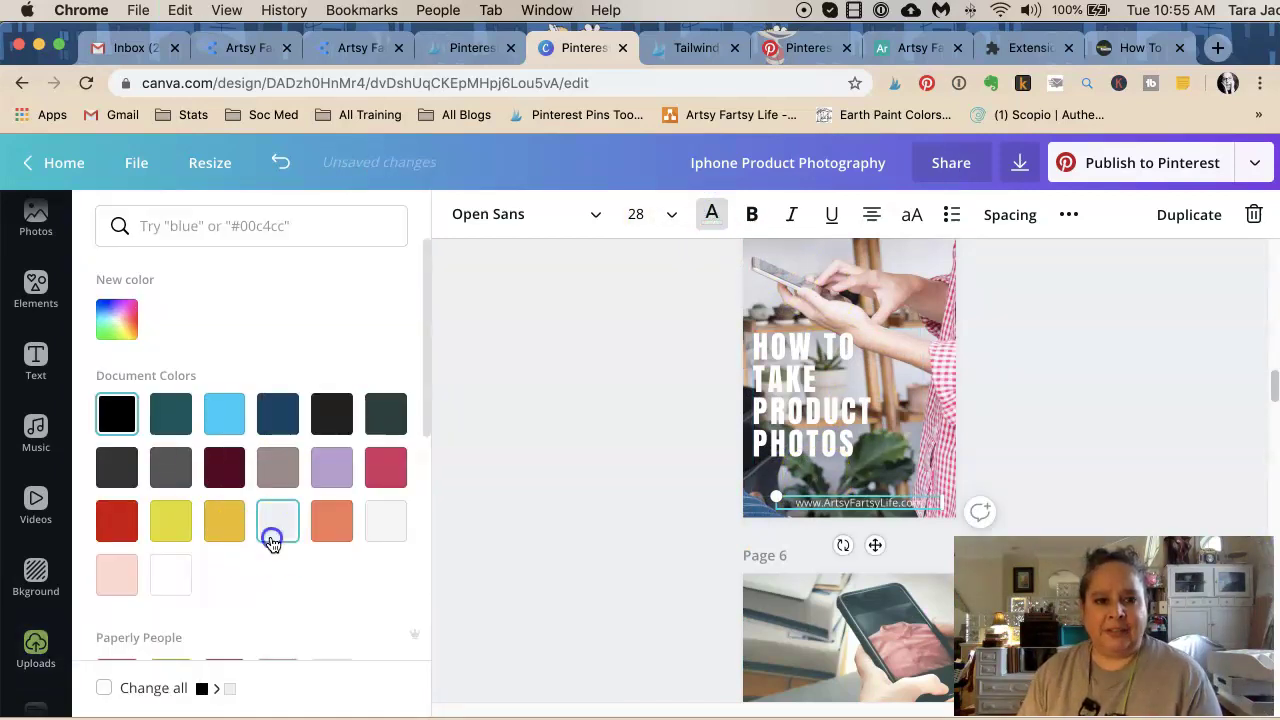
click(568, 286)
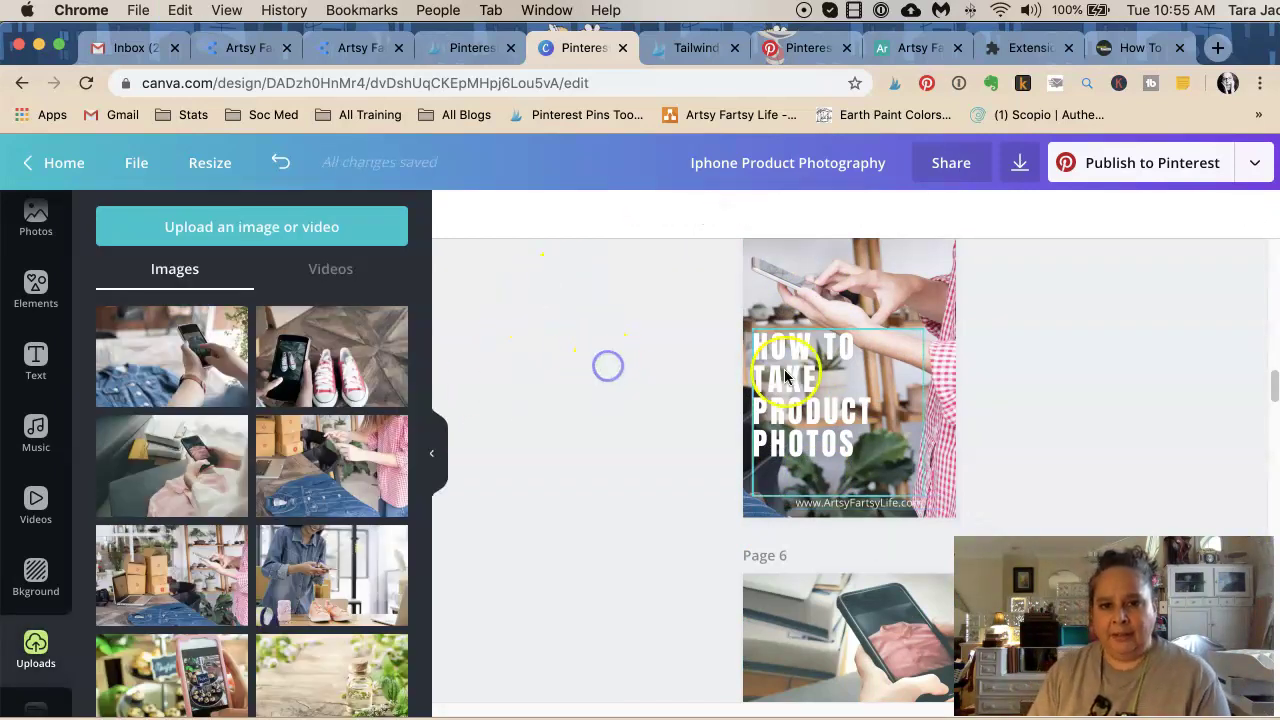
click(808, 424)
click(586, 429)
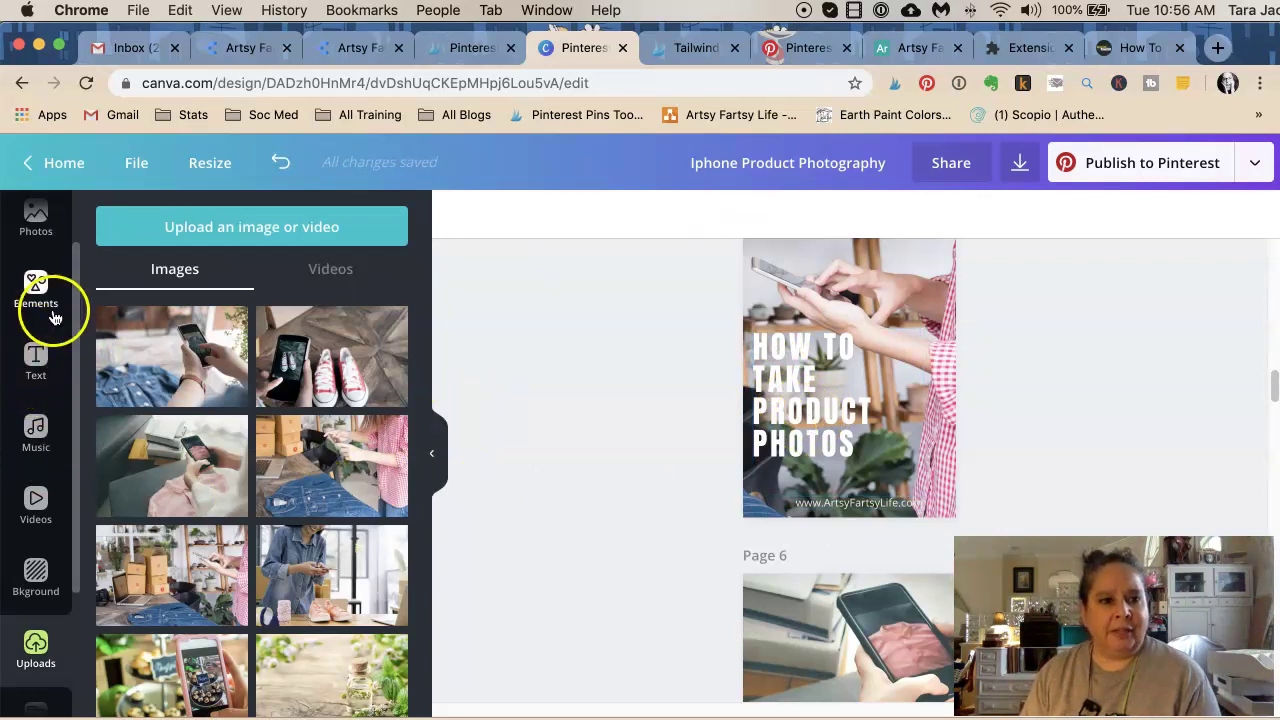
Step: Add a circle shape to page 5, enlarge it and position it overlapping the page's right edge behind the headline area
click(35, 282)
click(291, 334)
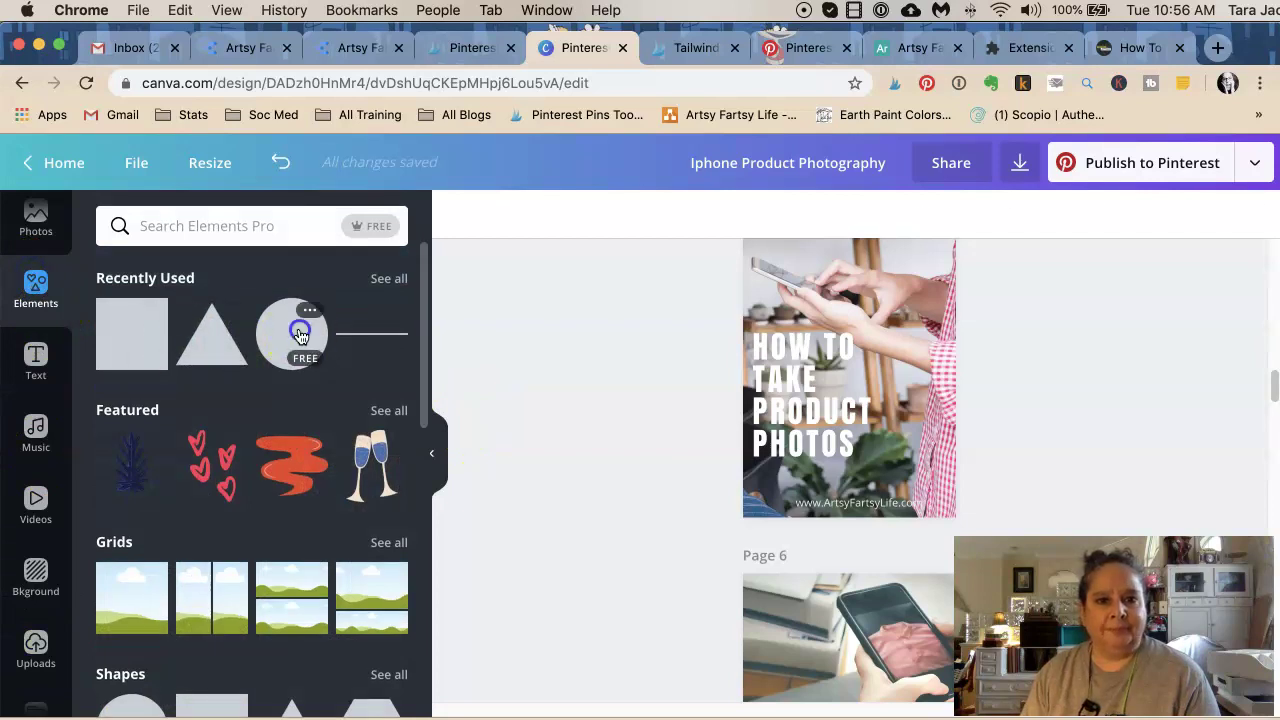
click(866, 345)
drag(866, 345, 951, 358)
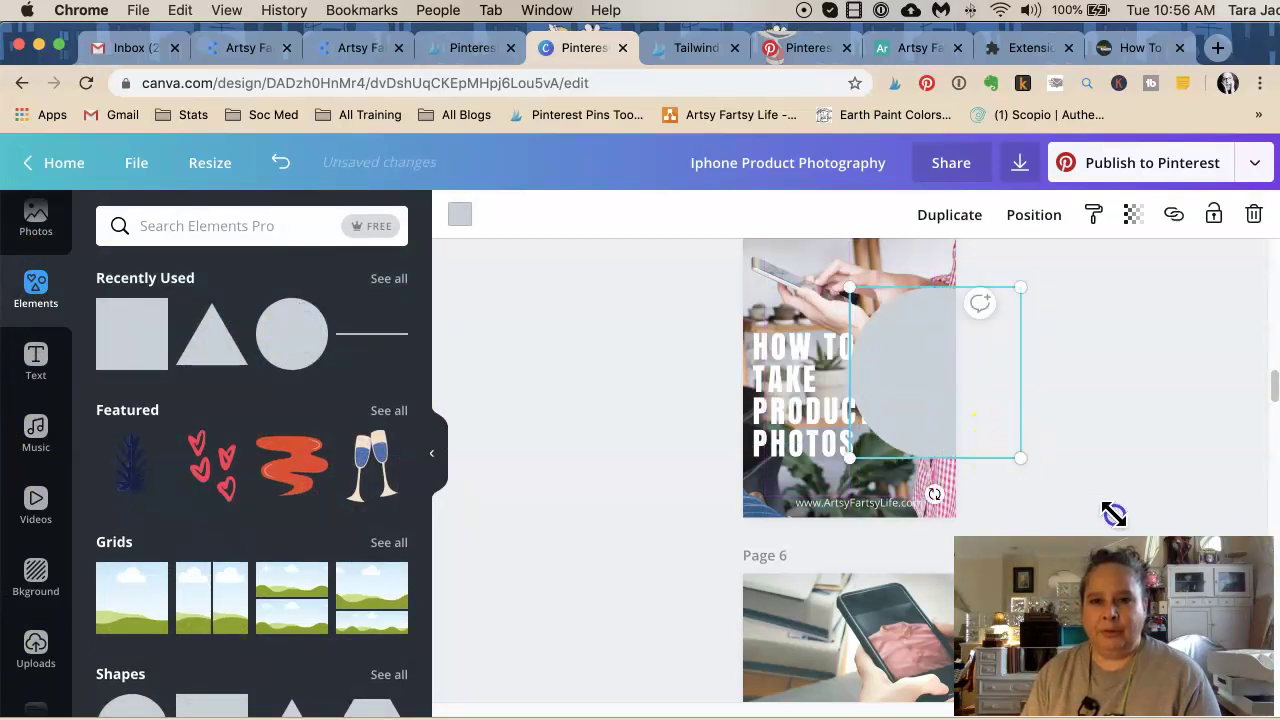
drag(1113, 514, 1093, 514)
drag(931, 415, 852, 397)
Step: Send the page 5 circle backward so it lies behind the headline and website address
right_click(852, 397)
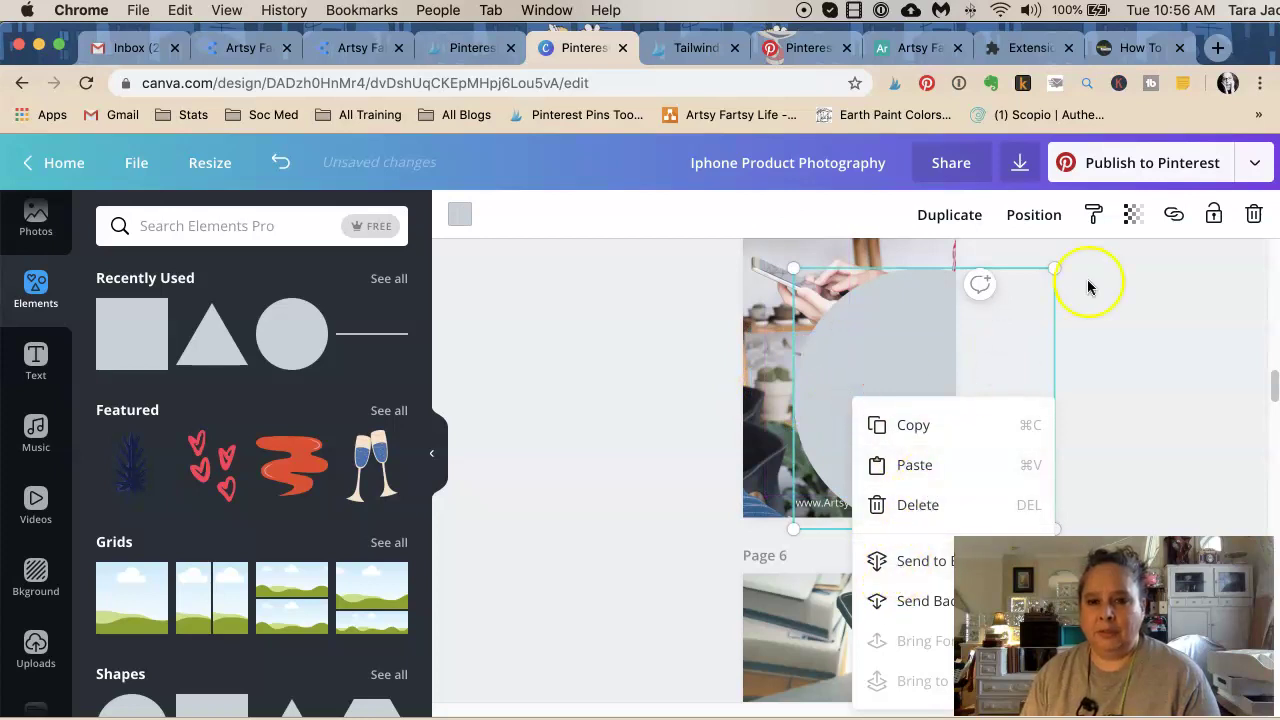
click(916, 560)
click(1105, 358)
Step: Right-align the "How to take product photos" headline and position it over the circle, inside the right edge of page 5
drag(814, 403, 837, 403)
click(886, 409)
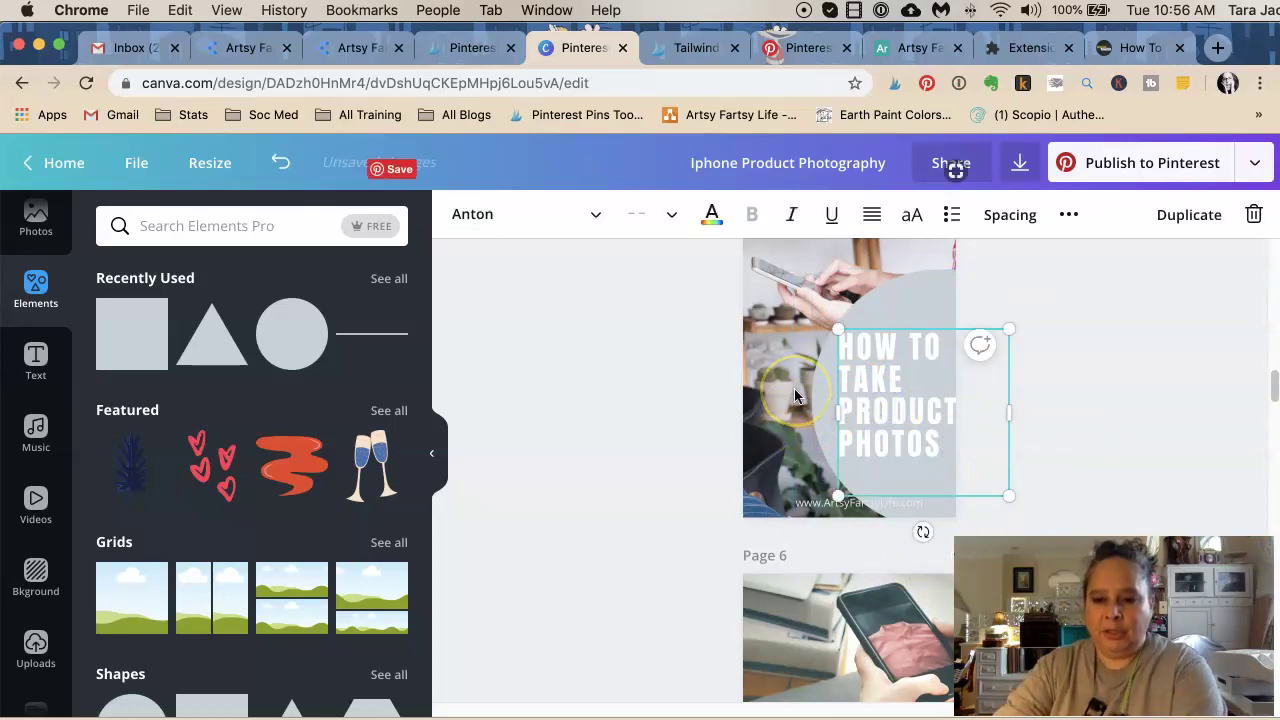
key(Left)
key(Left)
key(Left)
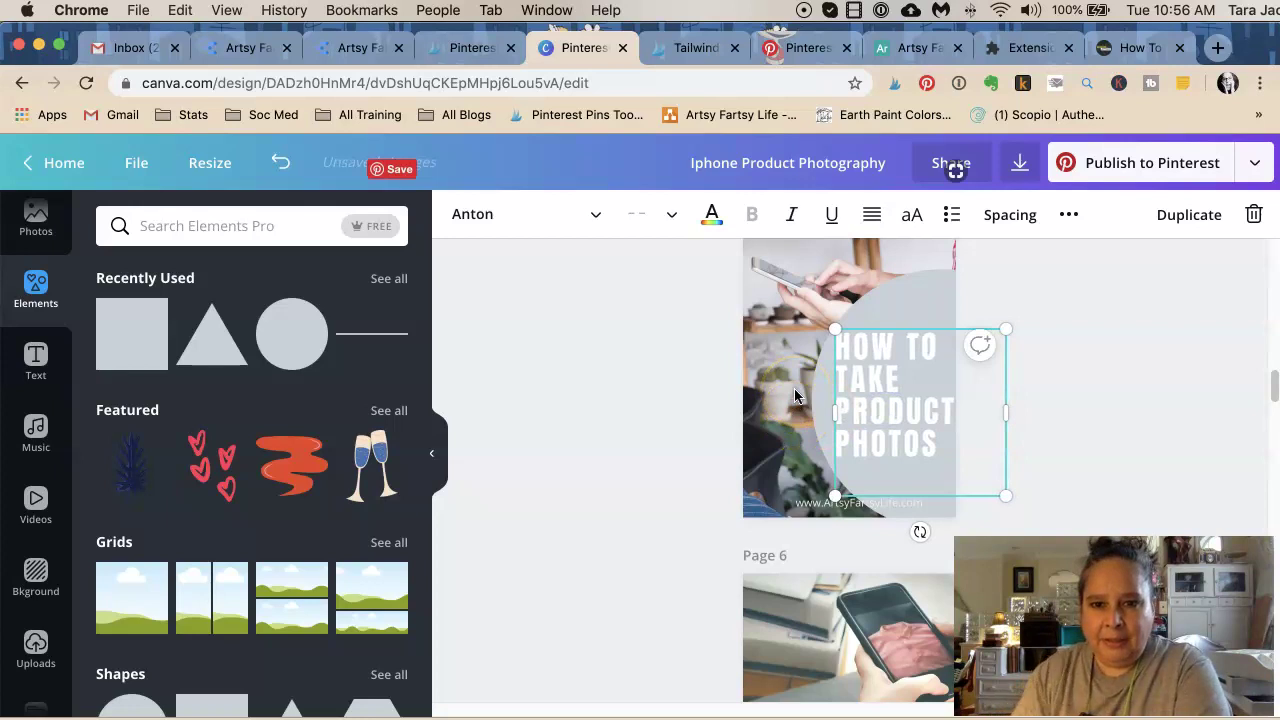
click(872, 221)
click(871, 218)
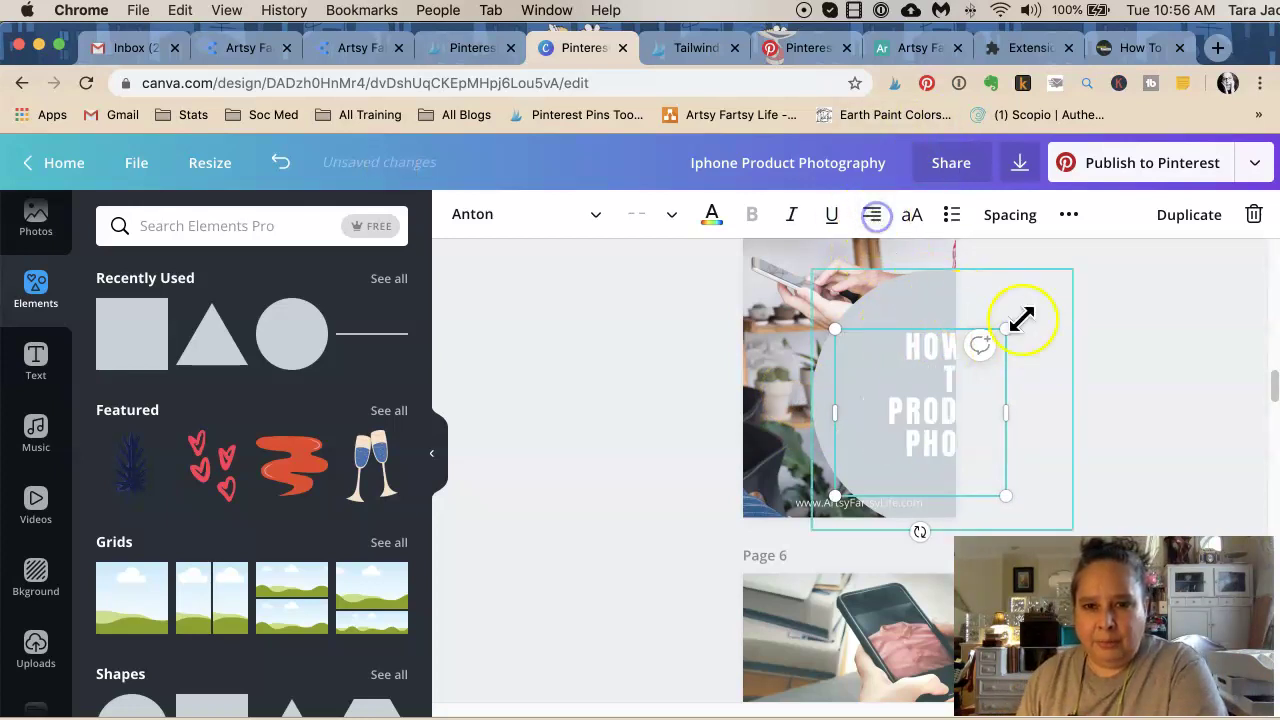
click(1022, 319)
drag(934, 374, 876, 381)
click(1026, 385)
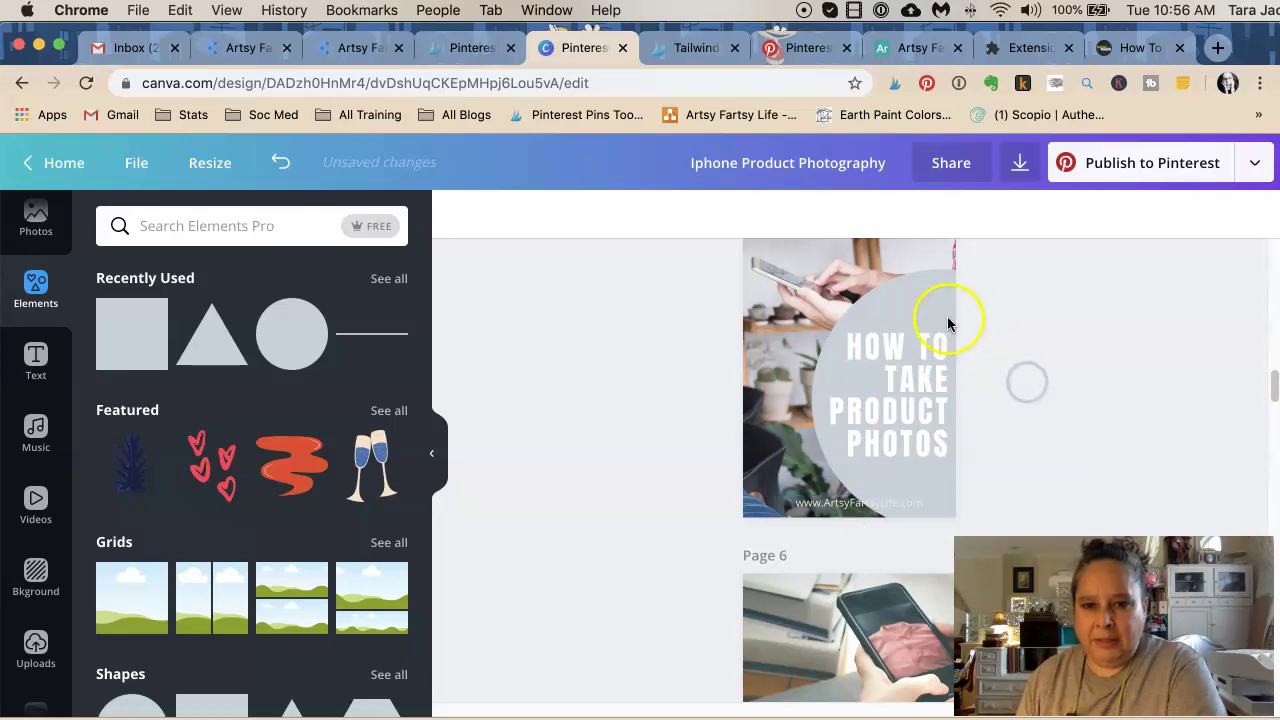
Step: Shrink the page 5 circle and reposition it around the headline, with its lower edge near the website address
click(922, 508)
click(922, 510)
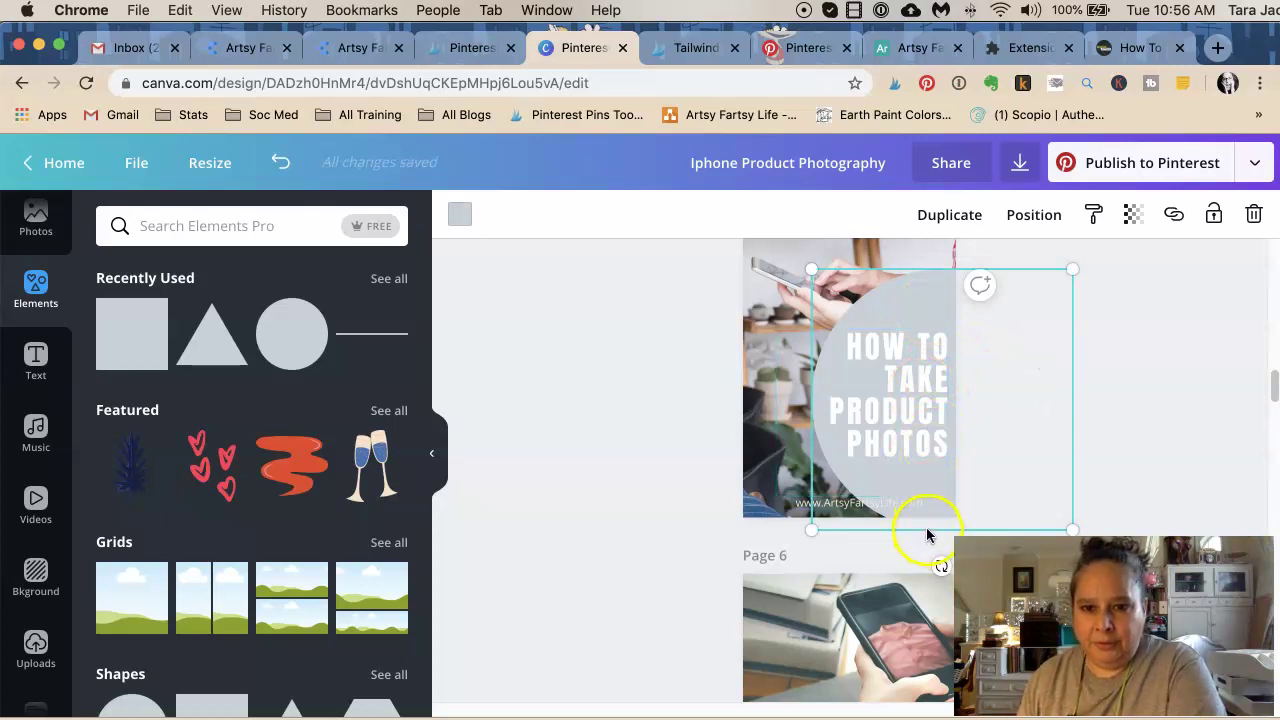
click(926, 535)
click(928, 294)
drag(1070, 508, 1054, 462)
drag(917, 294, 914, 307)
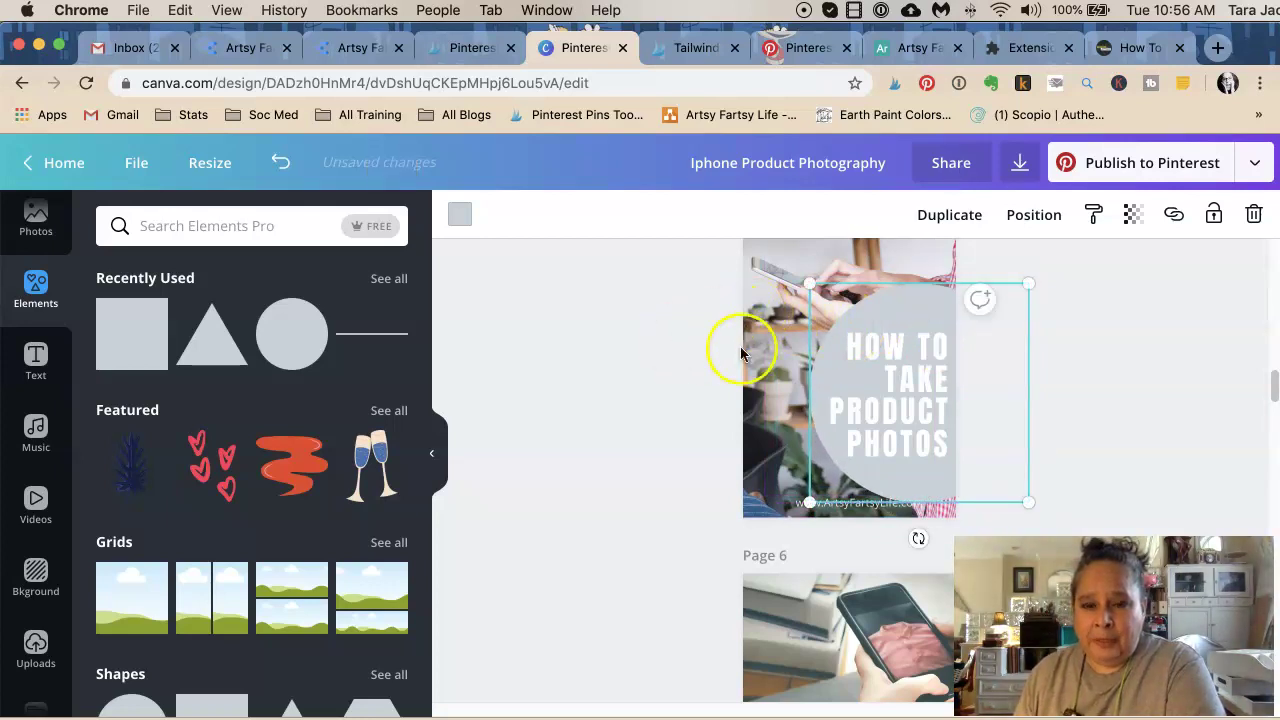
Step: Fill the page 5 circle with white and set its transparency to 39
click(448, 220)
click(218, 574)
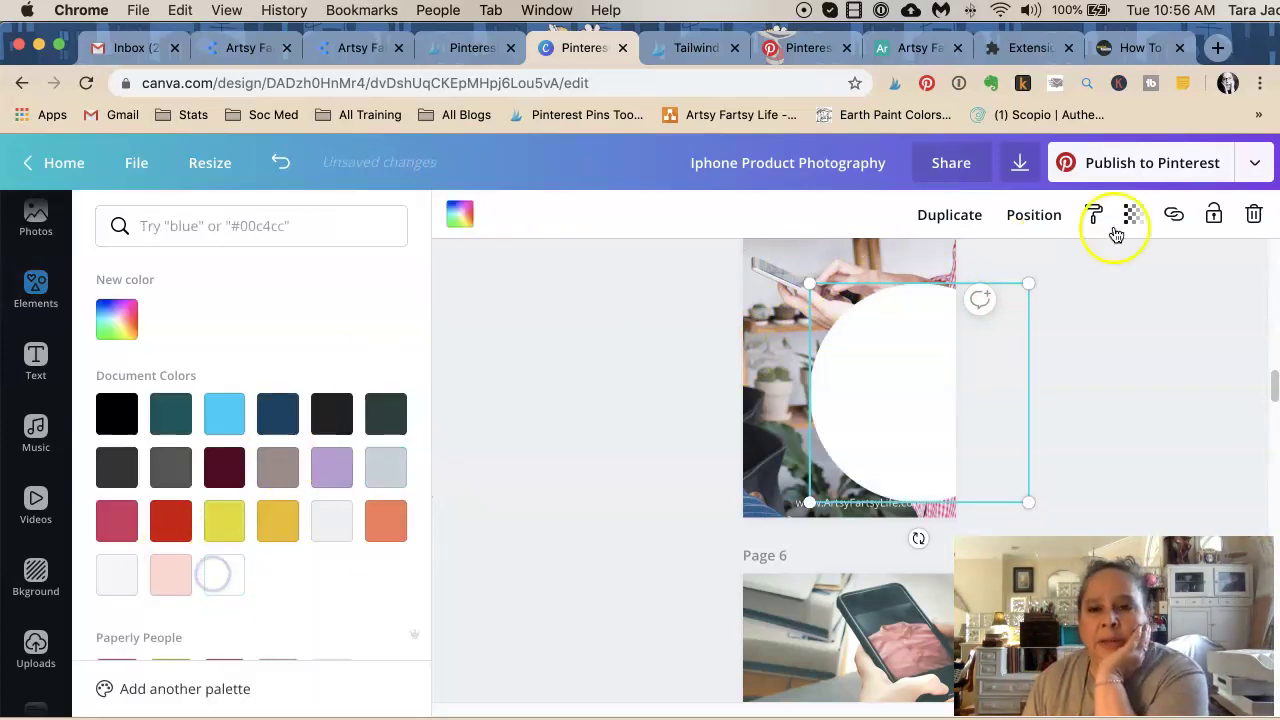
click(1131, 216)
drag(1088, 266, 1001, 272)
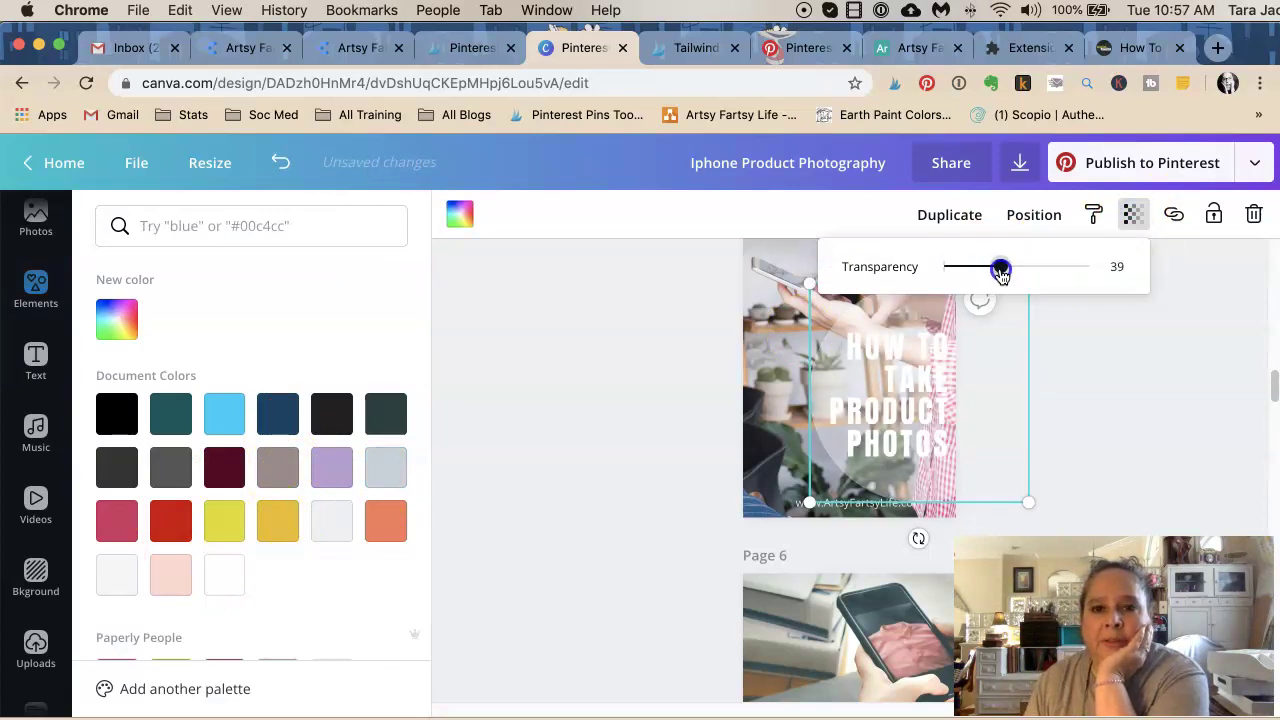
click(1038, 397)
click(600, 345)
Step: Set the text colour of the "How to take product photos" headline on page 5 to red
click(882, 398)
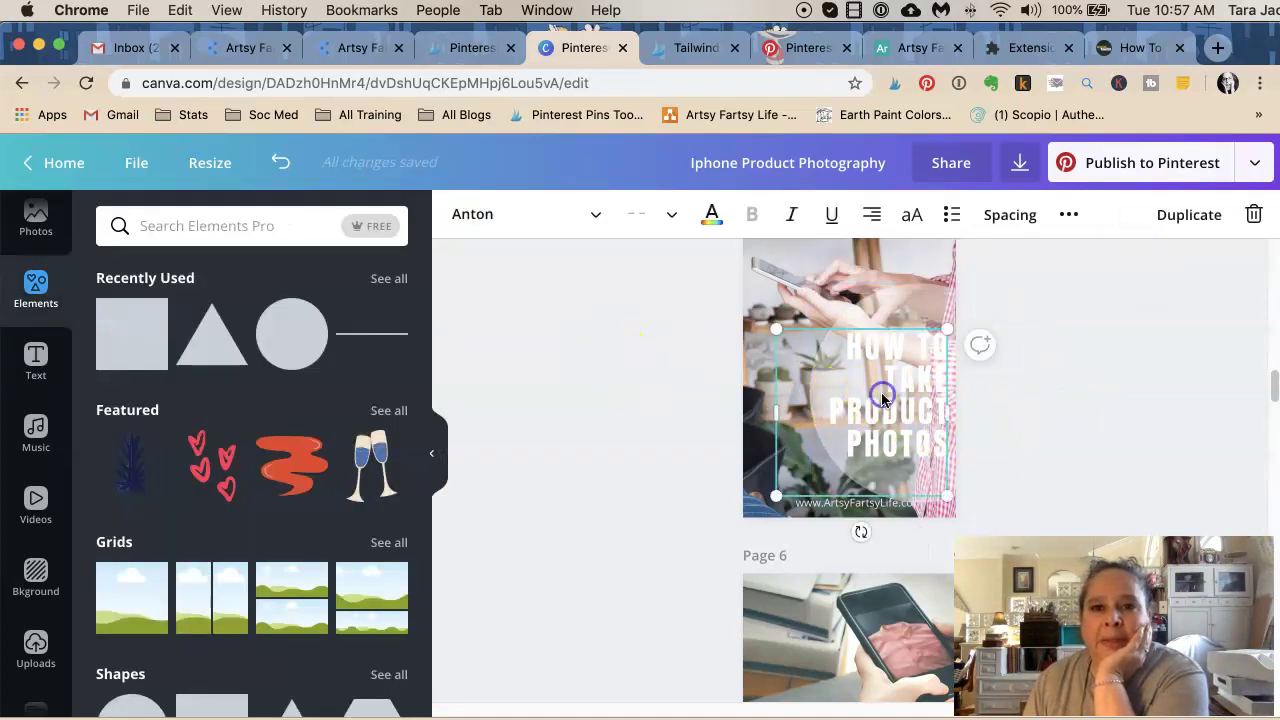
right_click(882, 398)
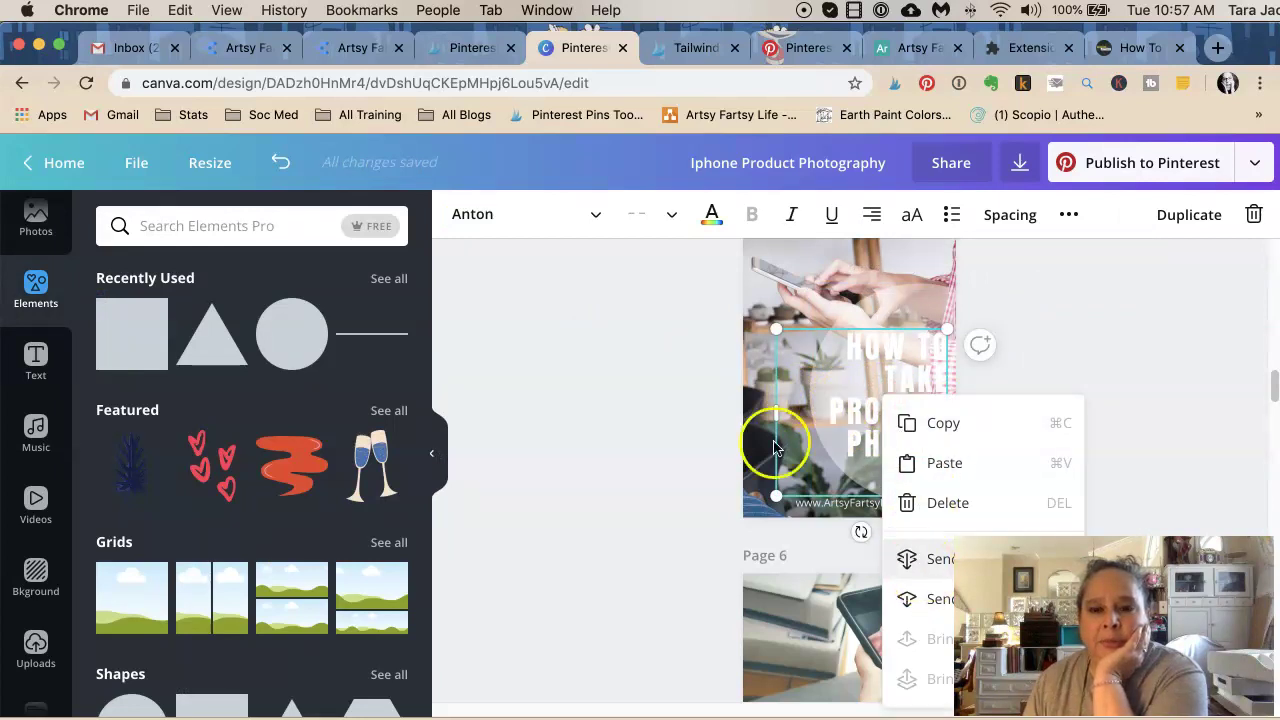
click(712, 214)
click(116, 530)
click(578, 362)
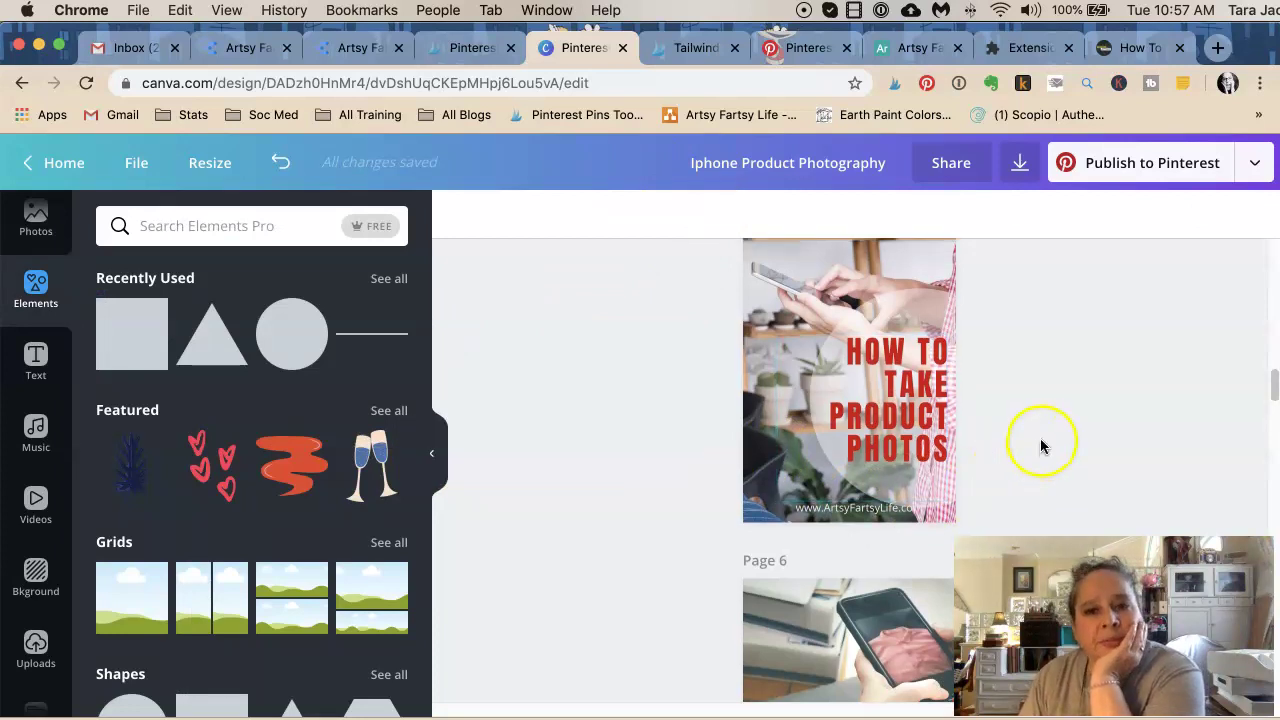
Step: Try near-black and golden yellow as text colours for the page 5 headline
scroll(1040, 447, up, 2)
click(898, 462)
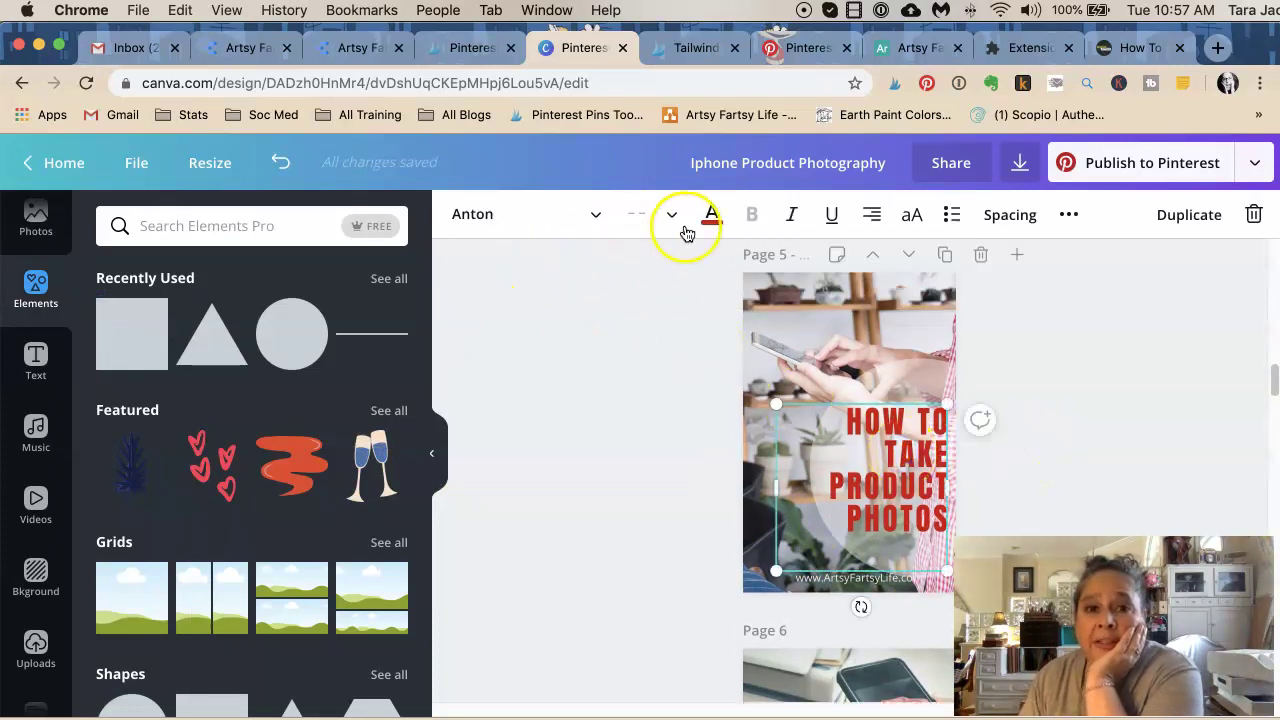
click(714, 212)
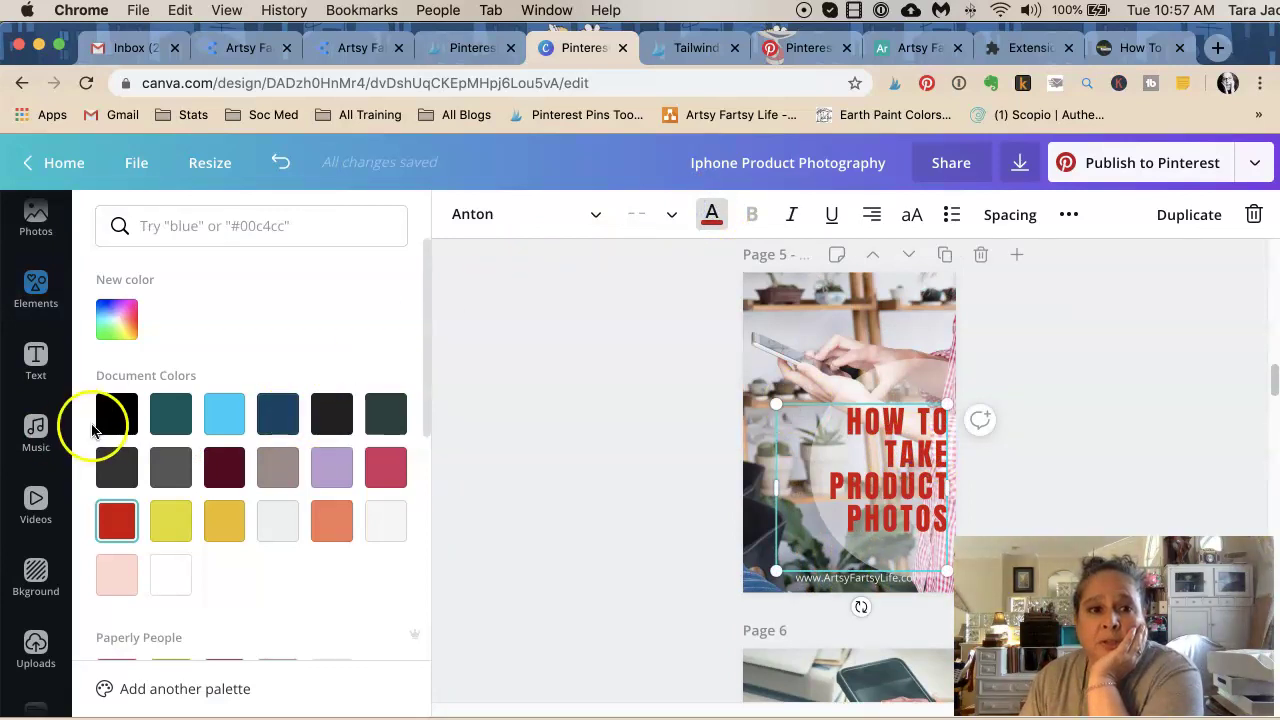
click(331, 412)
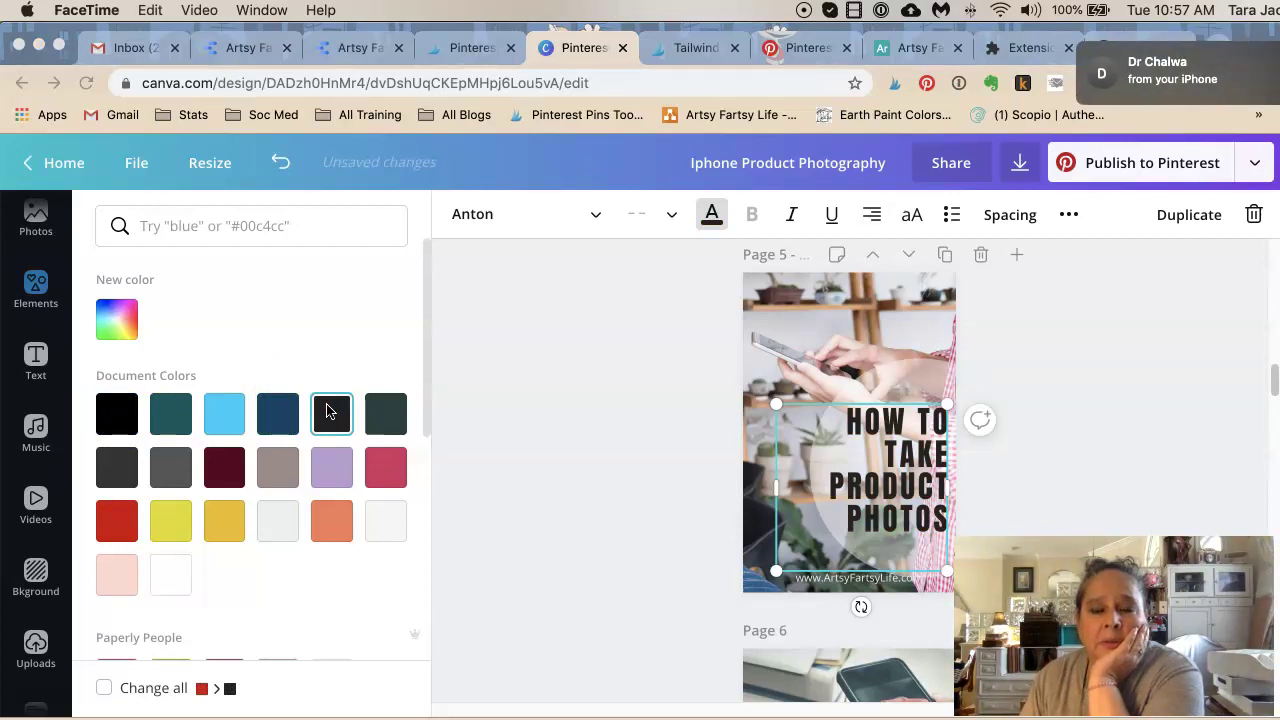
click(276, 416)
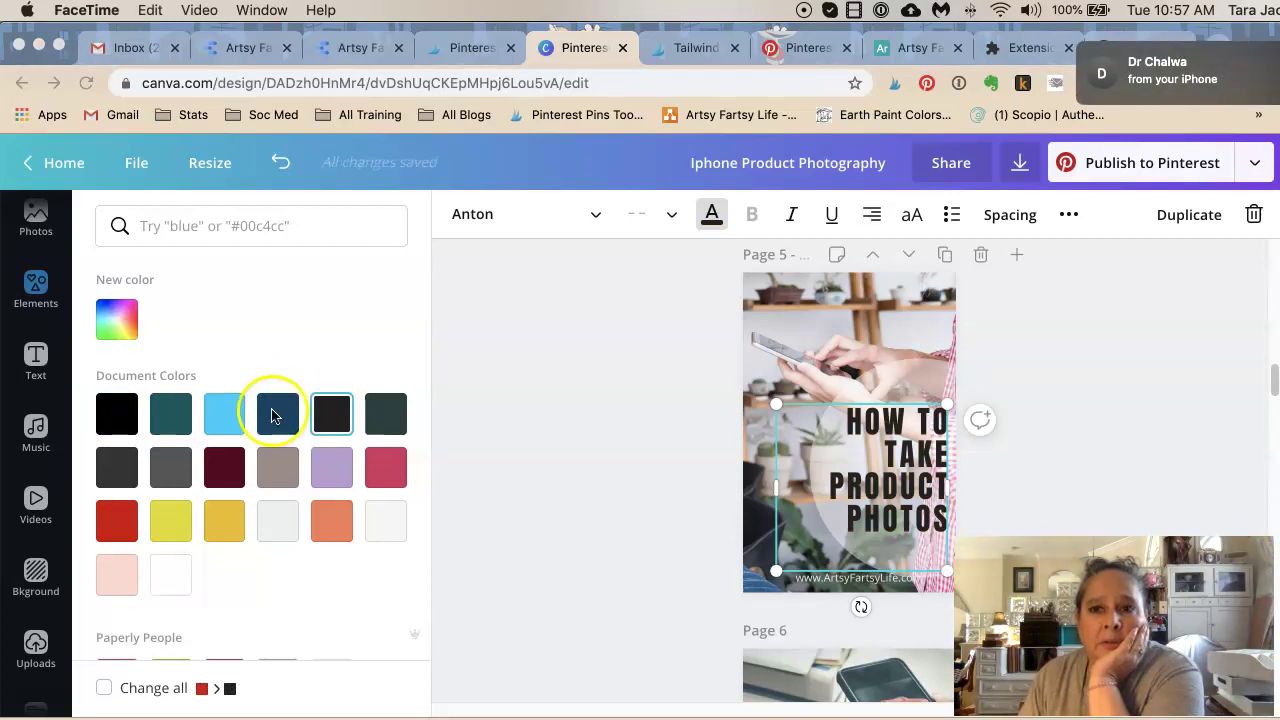
click(281, 402)
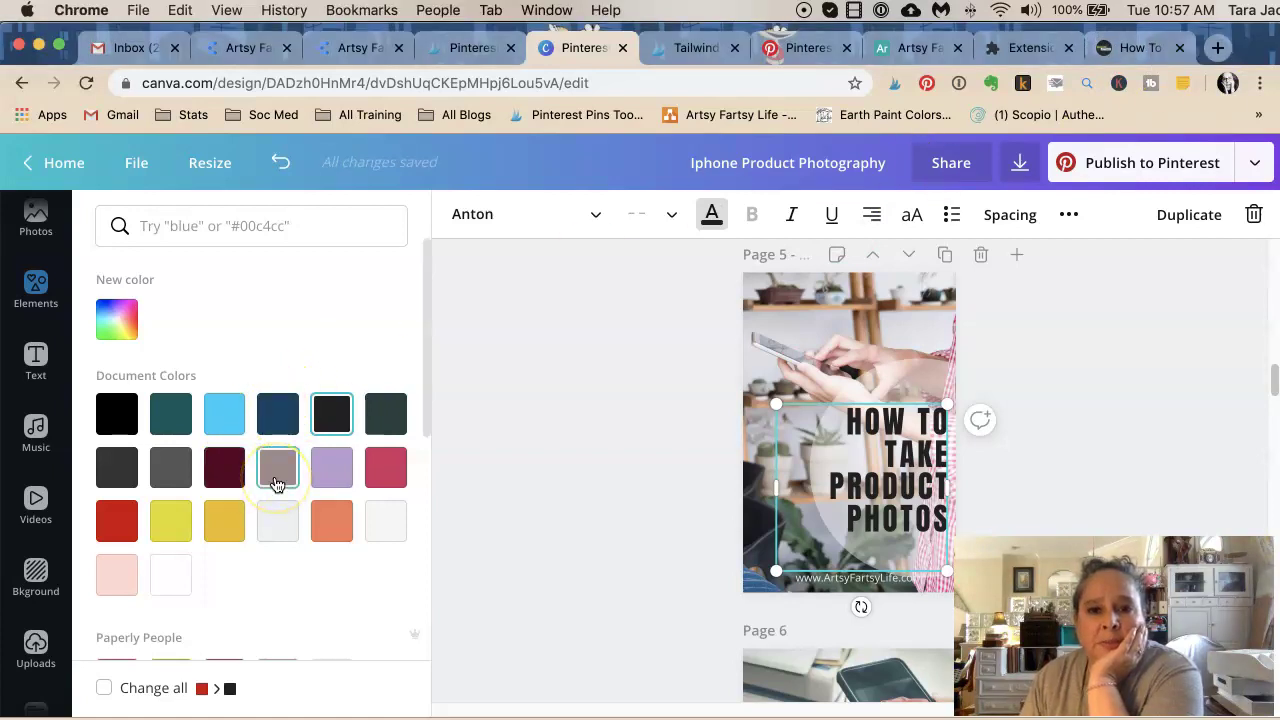
click(226, 525)
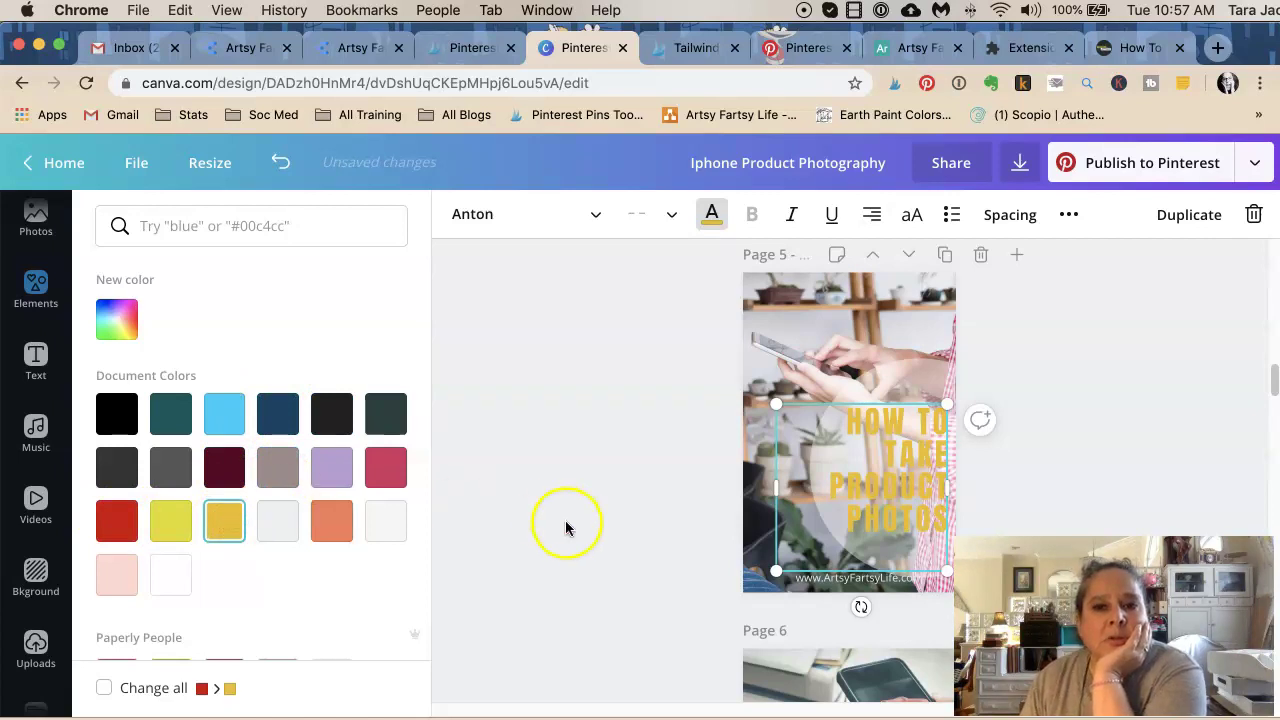
Step: Recolour the translucent circle behind the page 5 headline to black
click(894, 377)
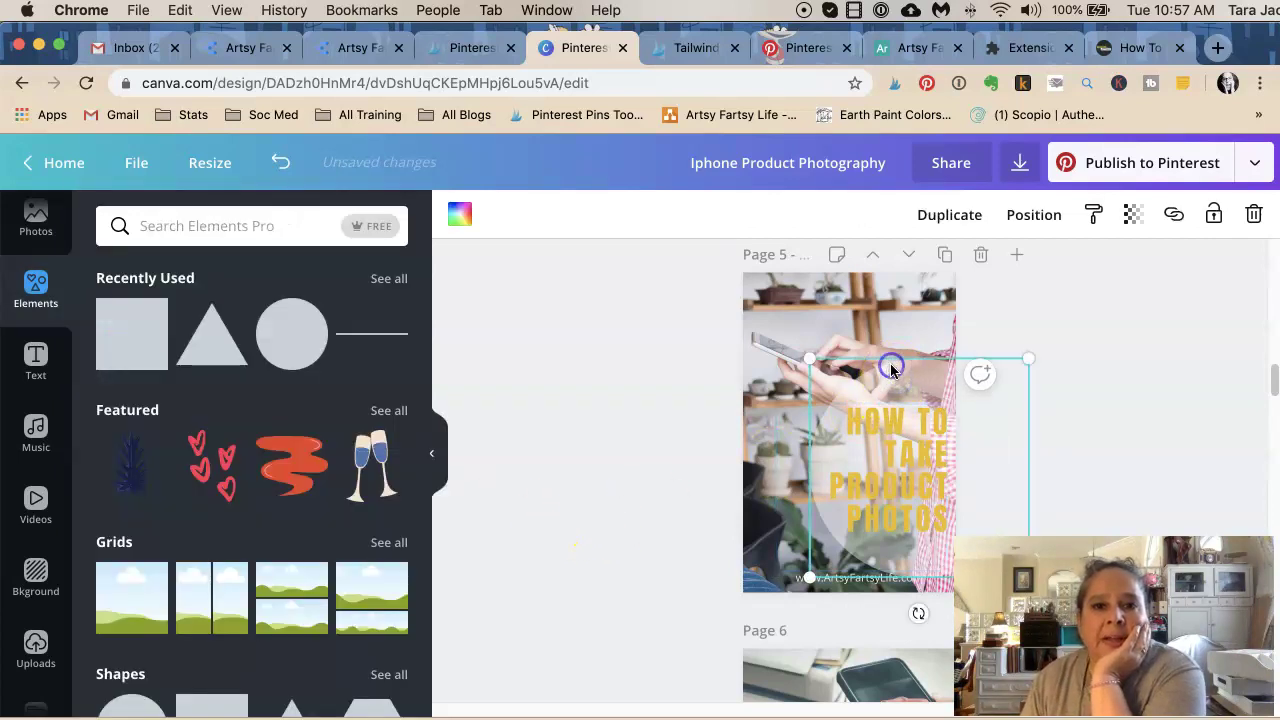
click(460, 216)
click(116, 416)
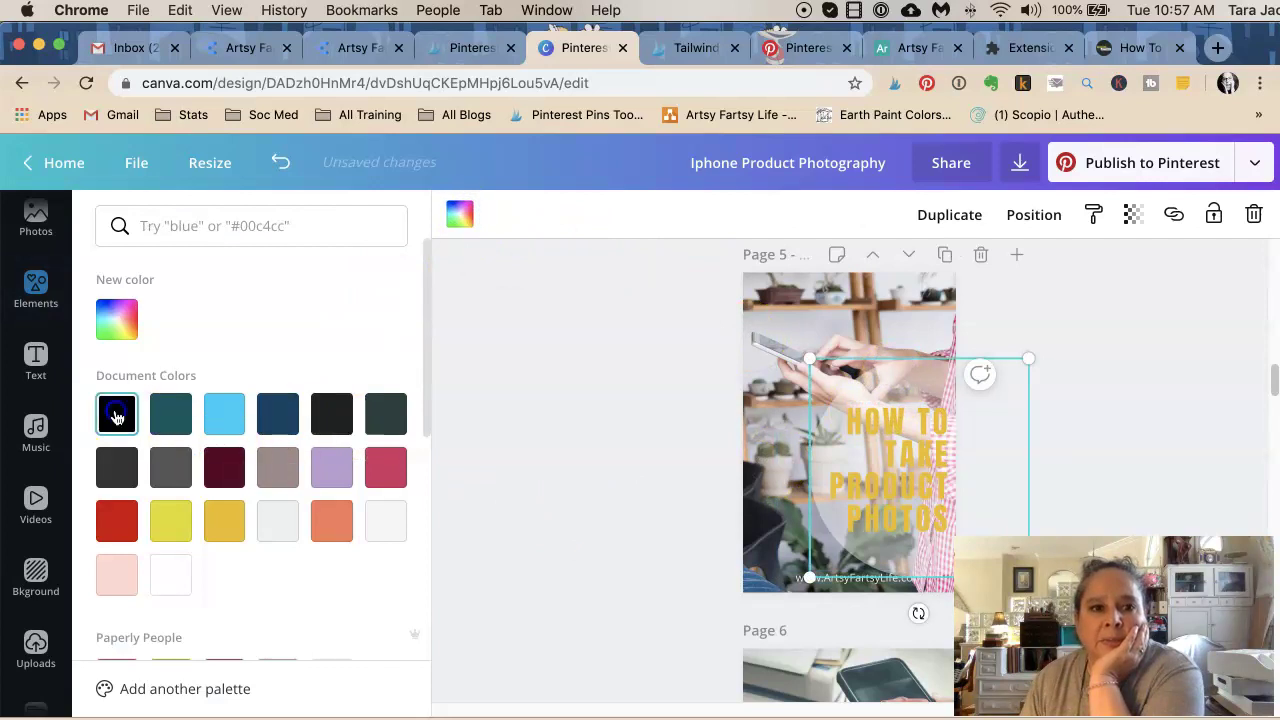
click(566, 346)
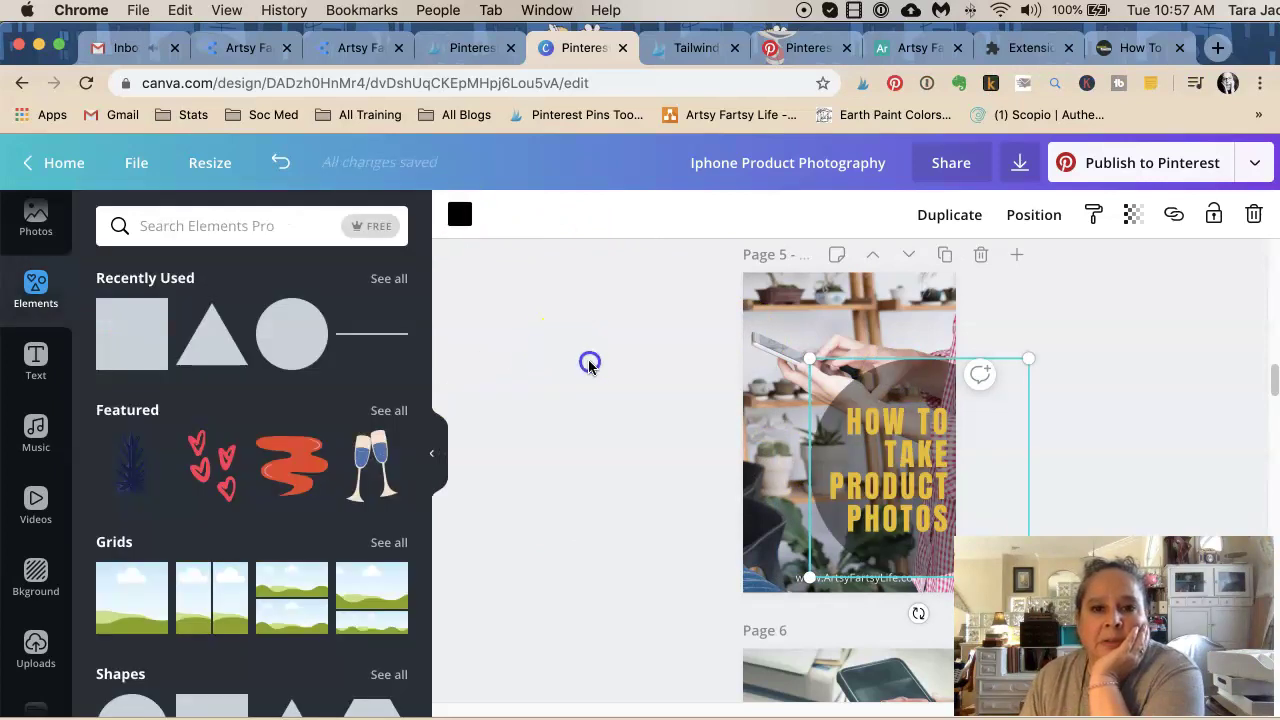
click(589, 366)
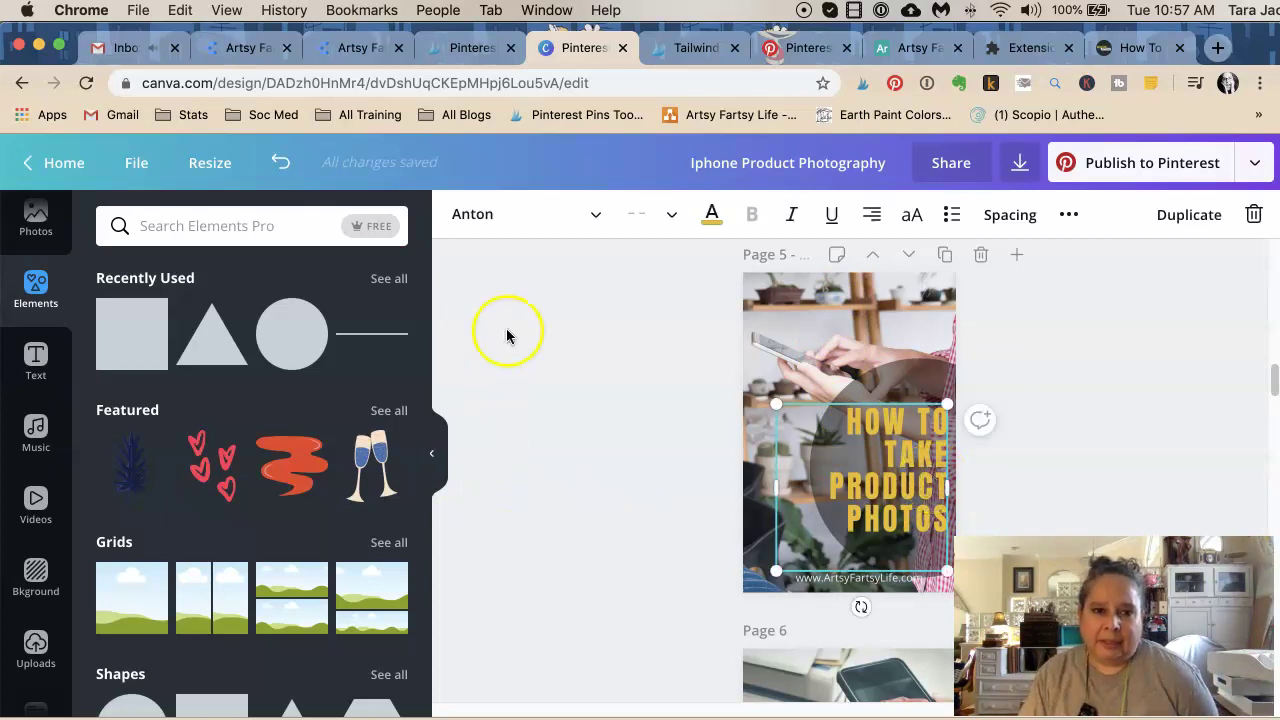
Step: Try light blue for the page 5 headline text, and settle on very light grey
click(709, 215)
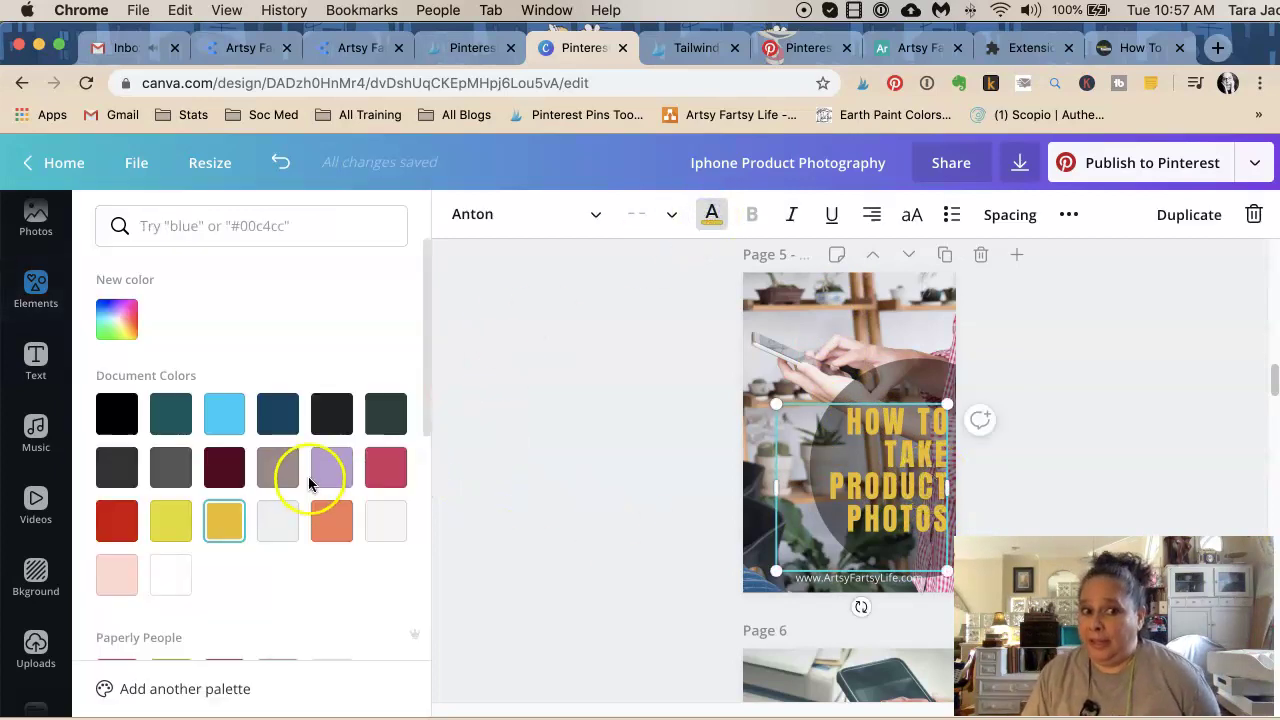
click(232, 420)
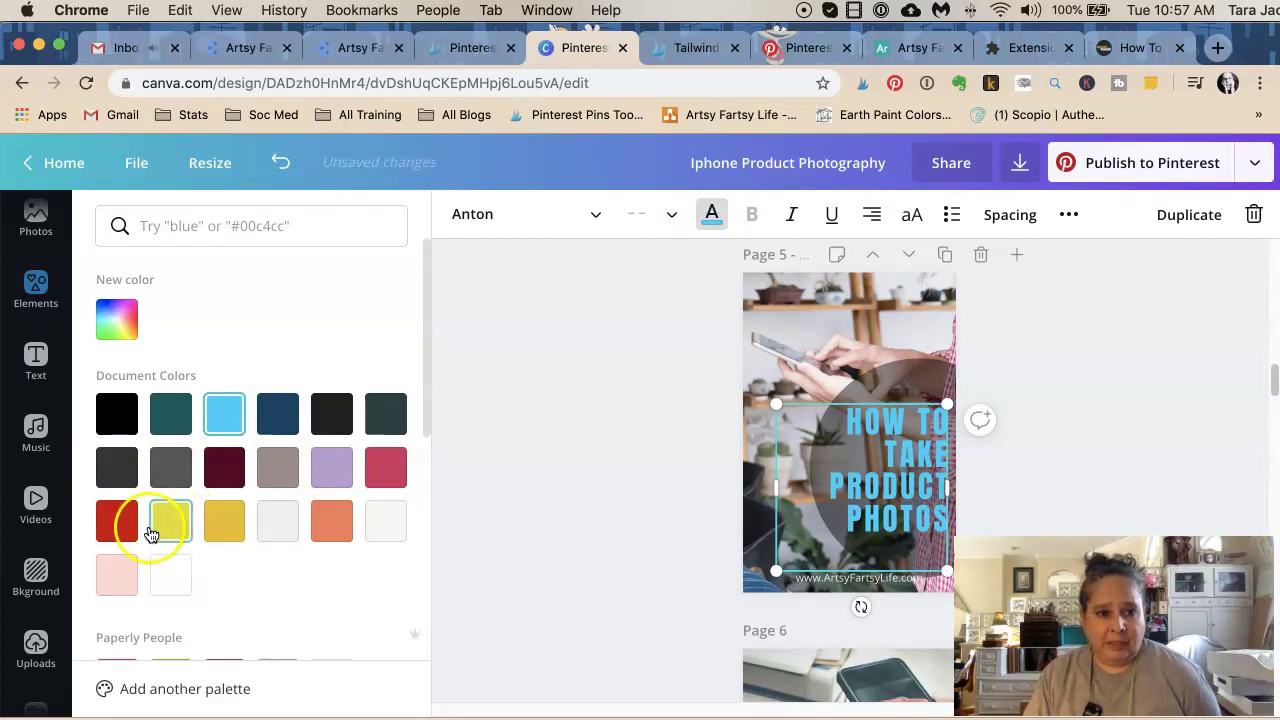
click(280, 521)
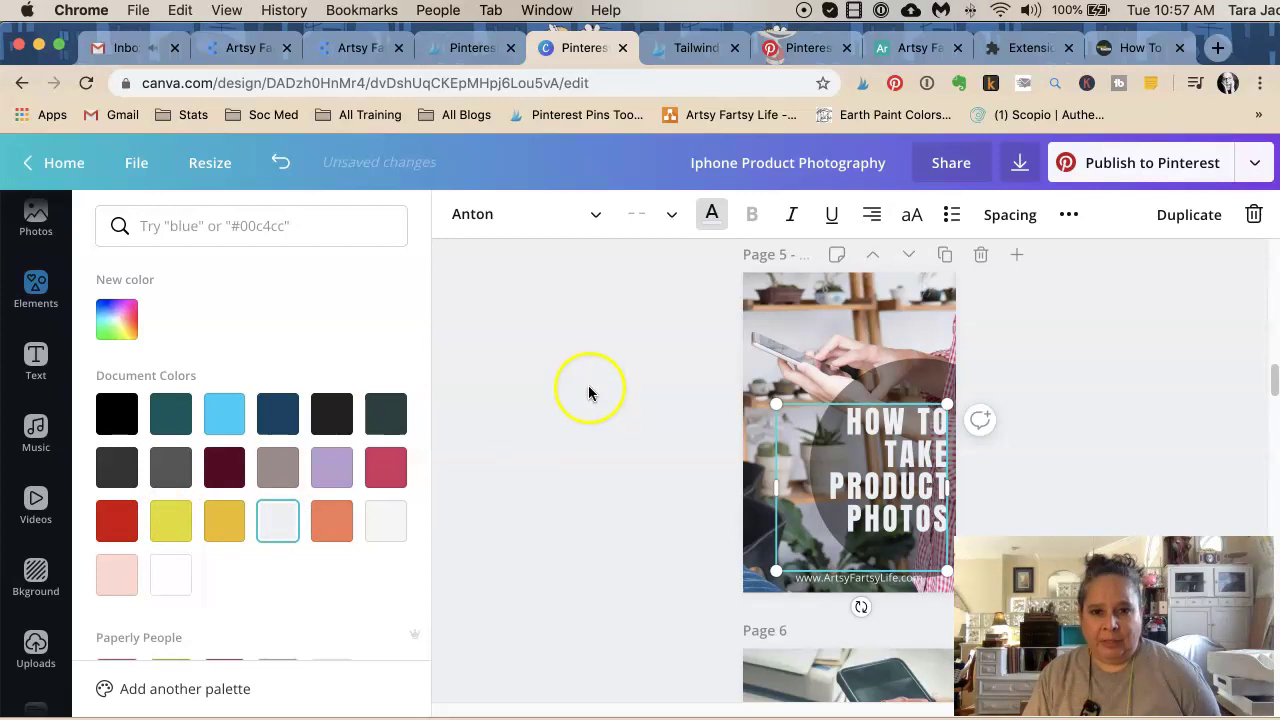
Step: Recolour the translucent circle behind the page 5 headline to dark navy blue
click(860, 368)
click(460, 214)
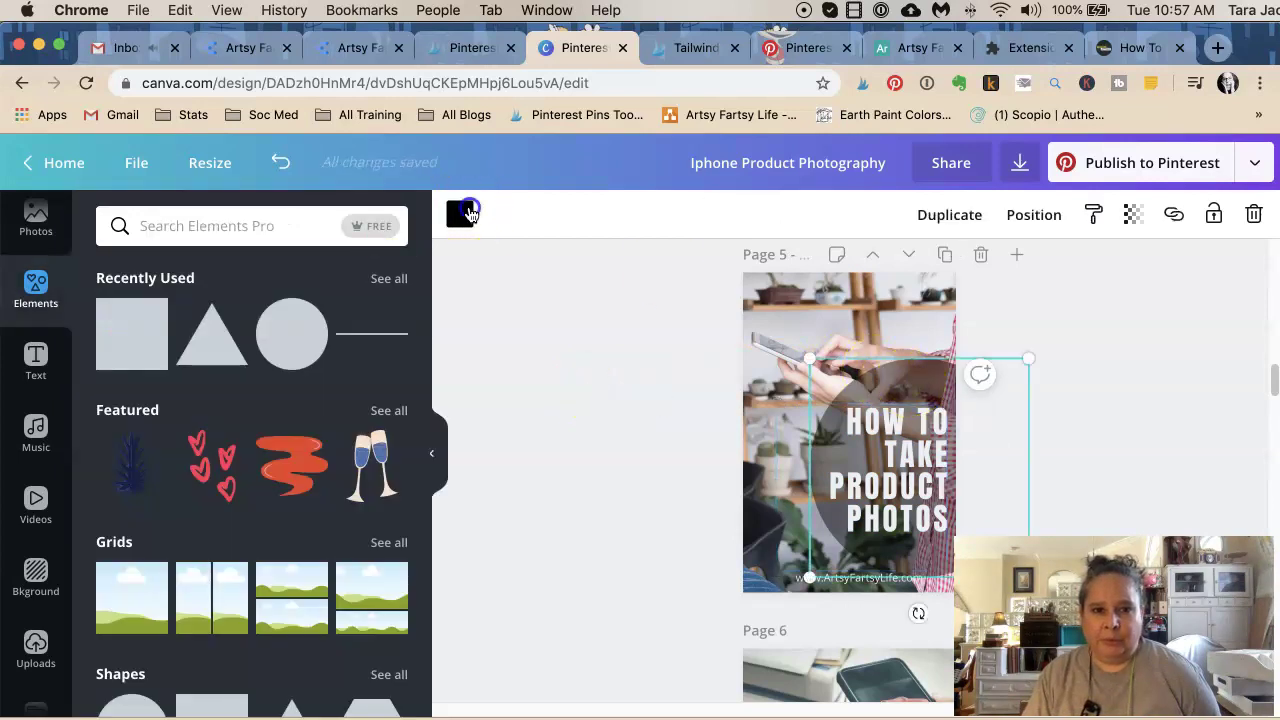
click(278, 410)
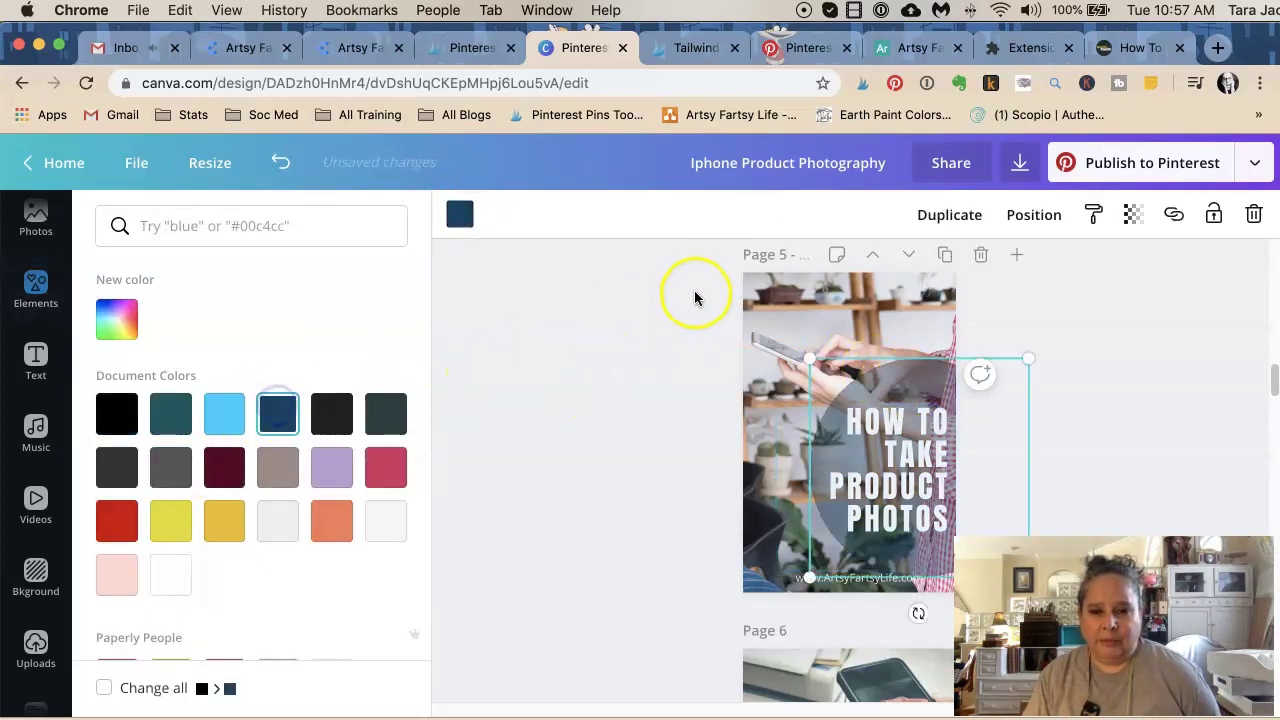
click(603, 291)
click(475, 470)
Step: Shift the page 5 background photo upward within its crop so the hands and phone sit near the page's upper edge
scroll(568, 510, up, 1)
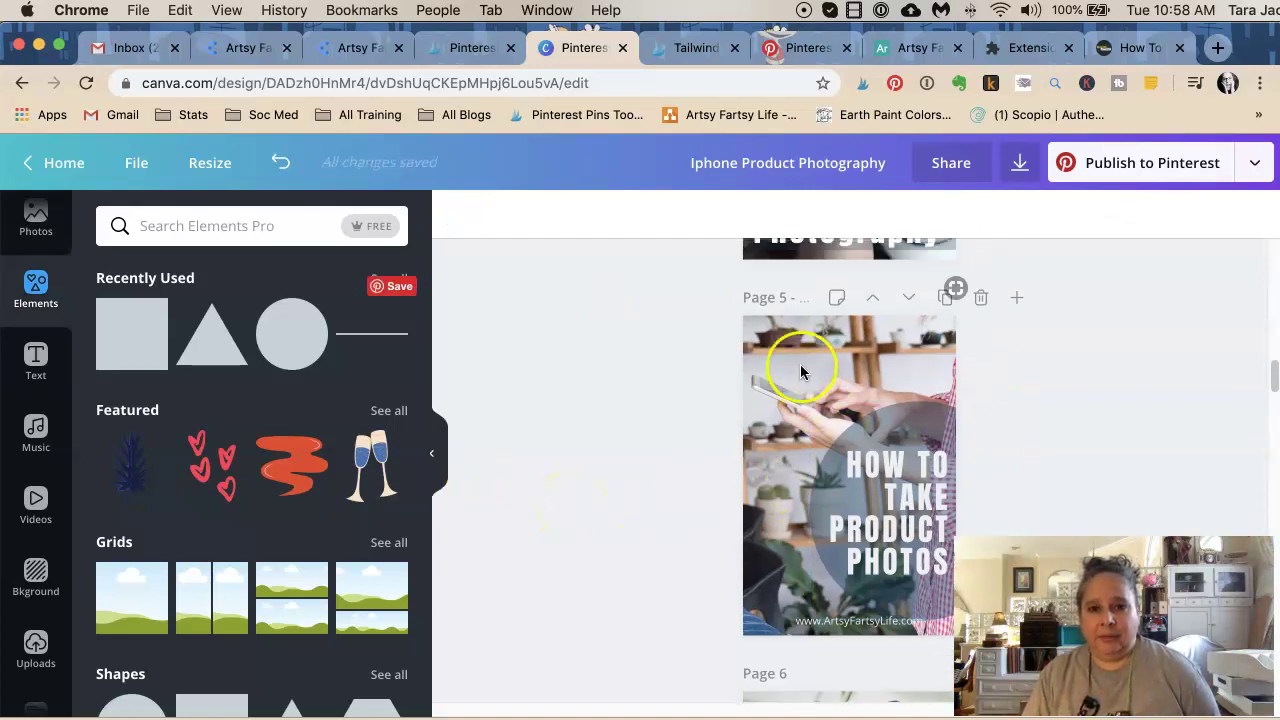
click(802, 370)
double_click(802, 370)
drag(797, 374, 794, 323)
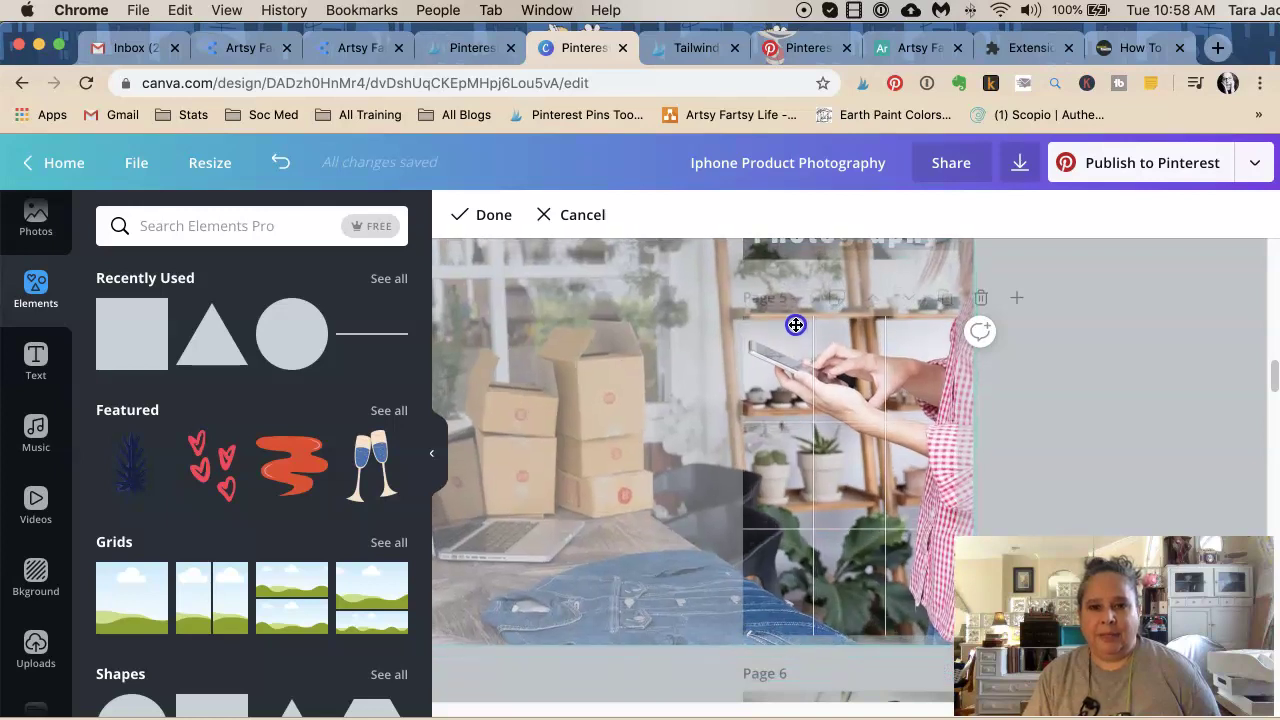
click(1131, 385)
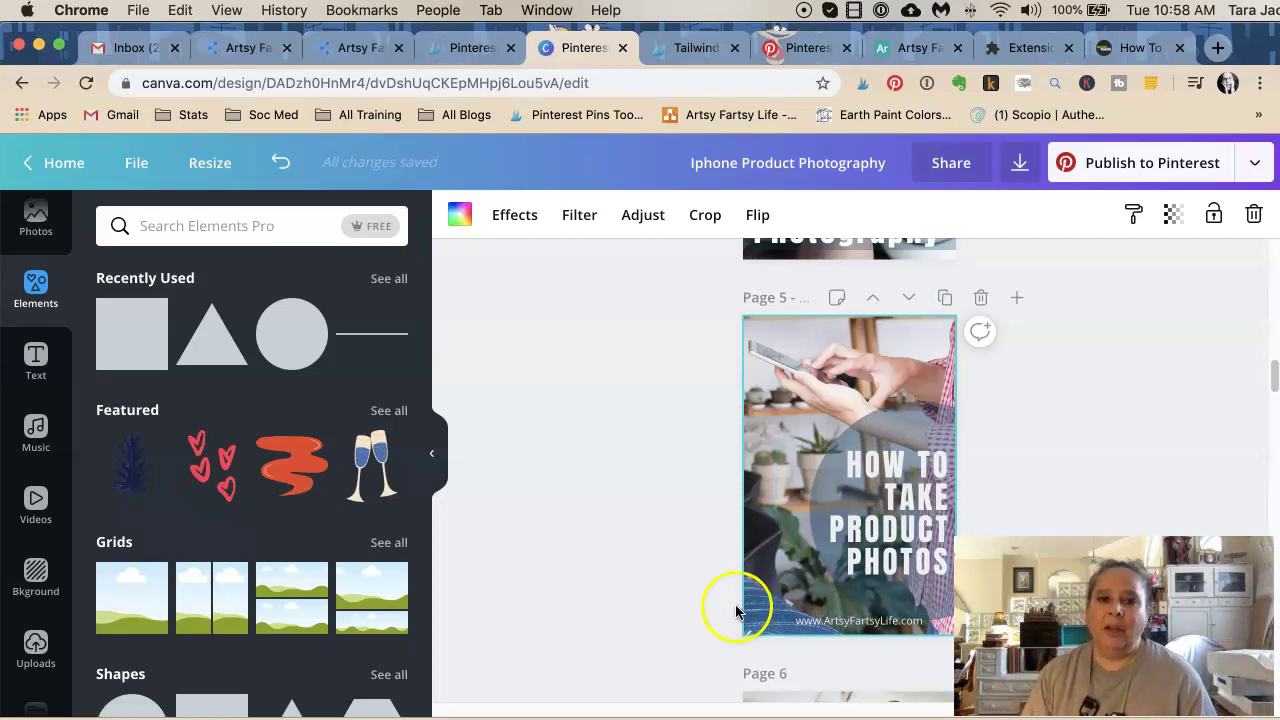
Step: Set up a PNG download of the design limited to pages 1 to 6
scroll(592, 454, down, 3)
scroll(592, 454, down, 10)
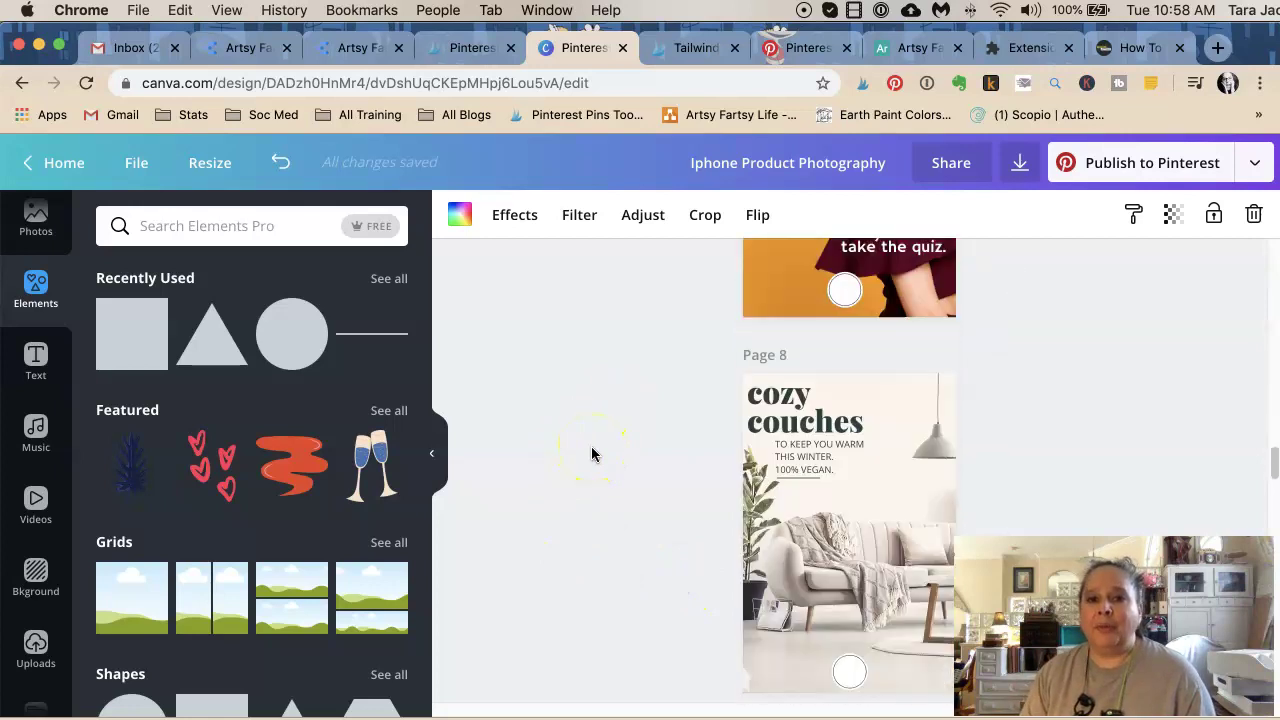
scroll(592, 454, down, 5)
scroll(592, 454, up, 20)
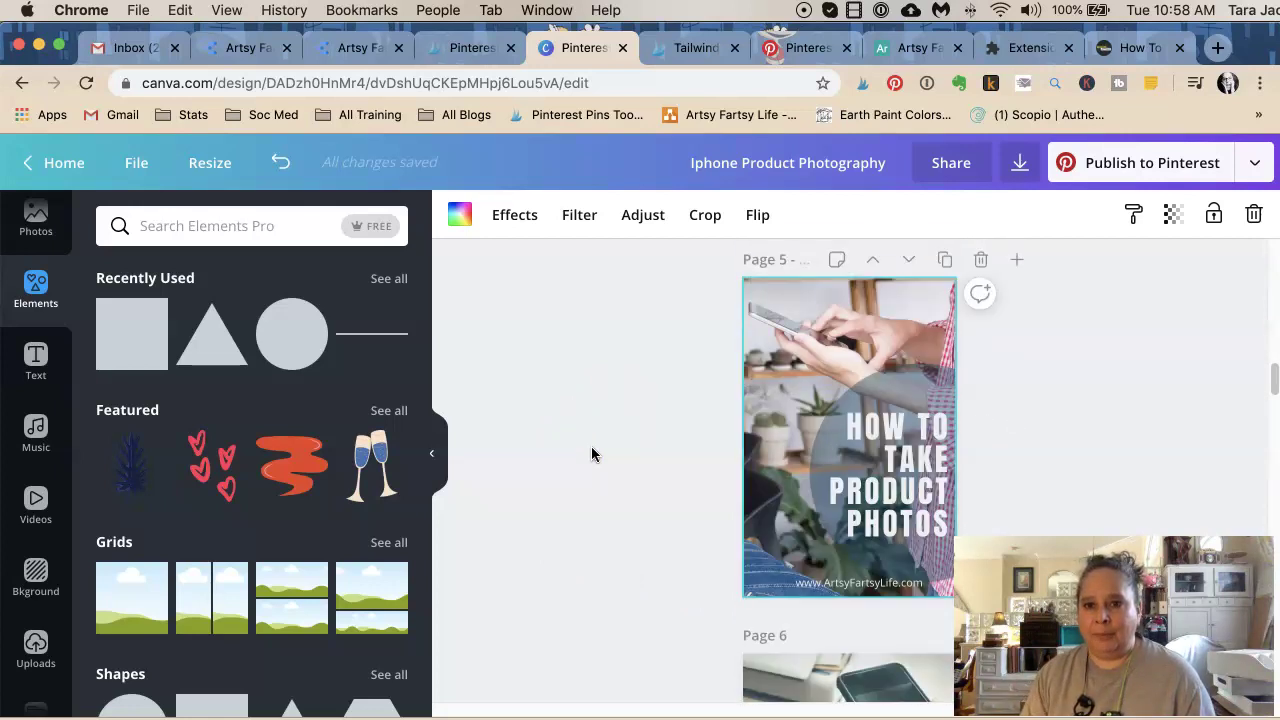
click(1020, 163)
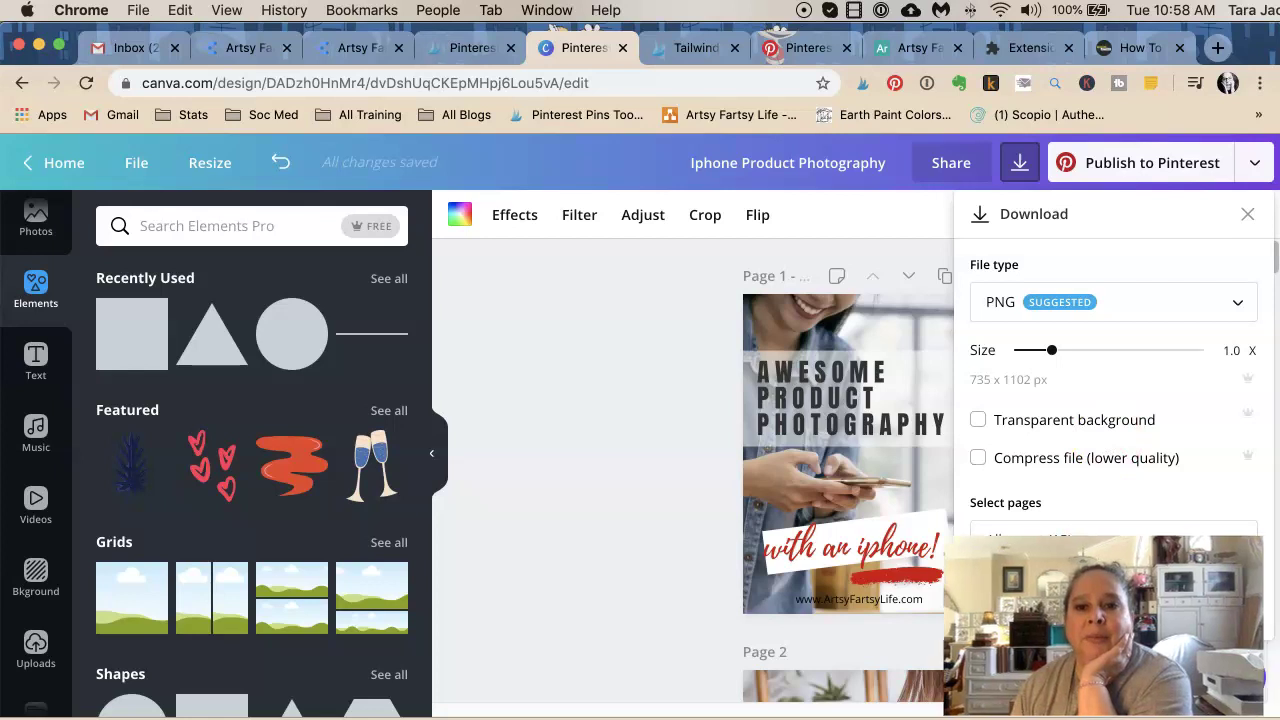
click(1052, 537)
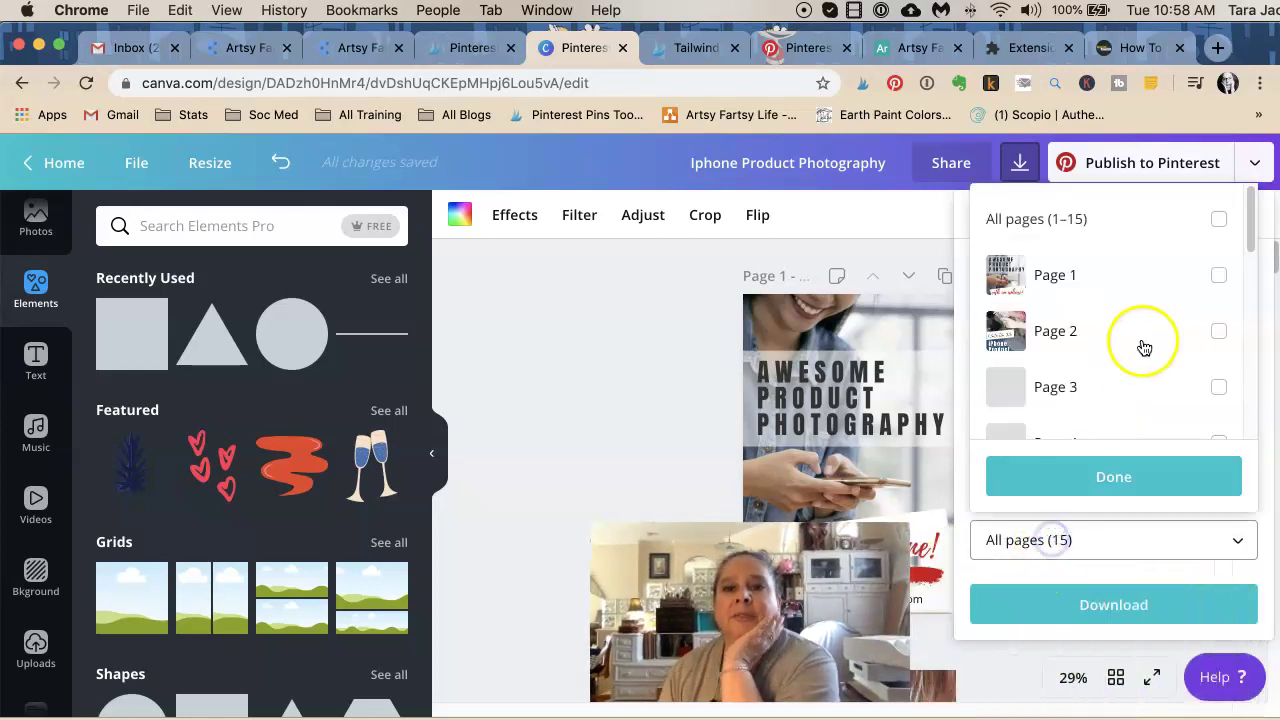
scroll(1156, 330, down, 3)
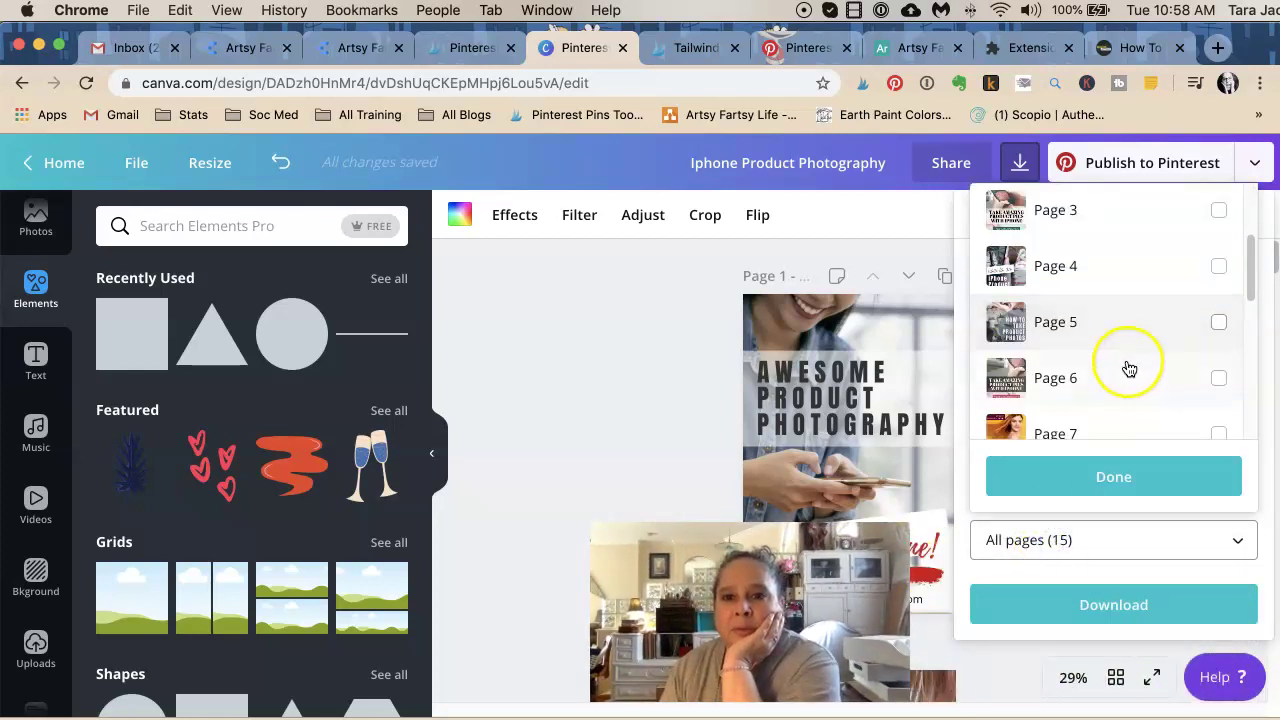
scroll(1112, 374, down, 1)
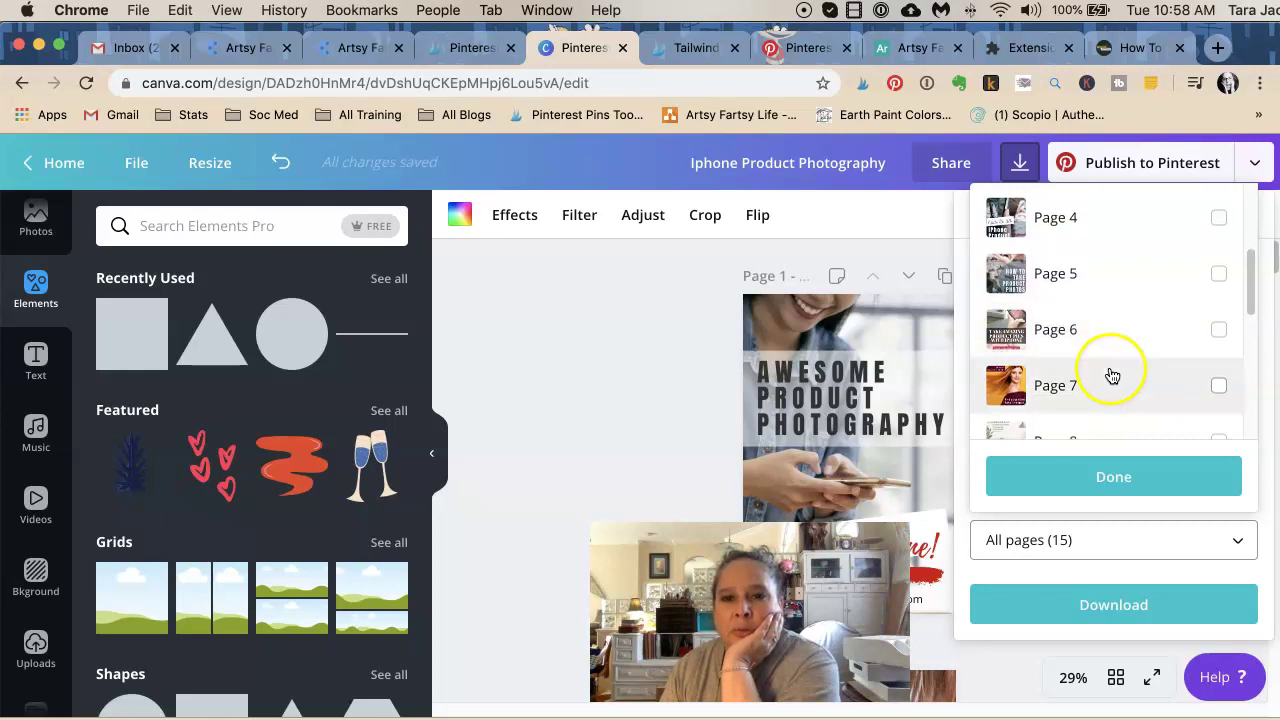
click(1218, 330)
click(1219, 275)
scroll(1185, 277, up, 2)
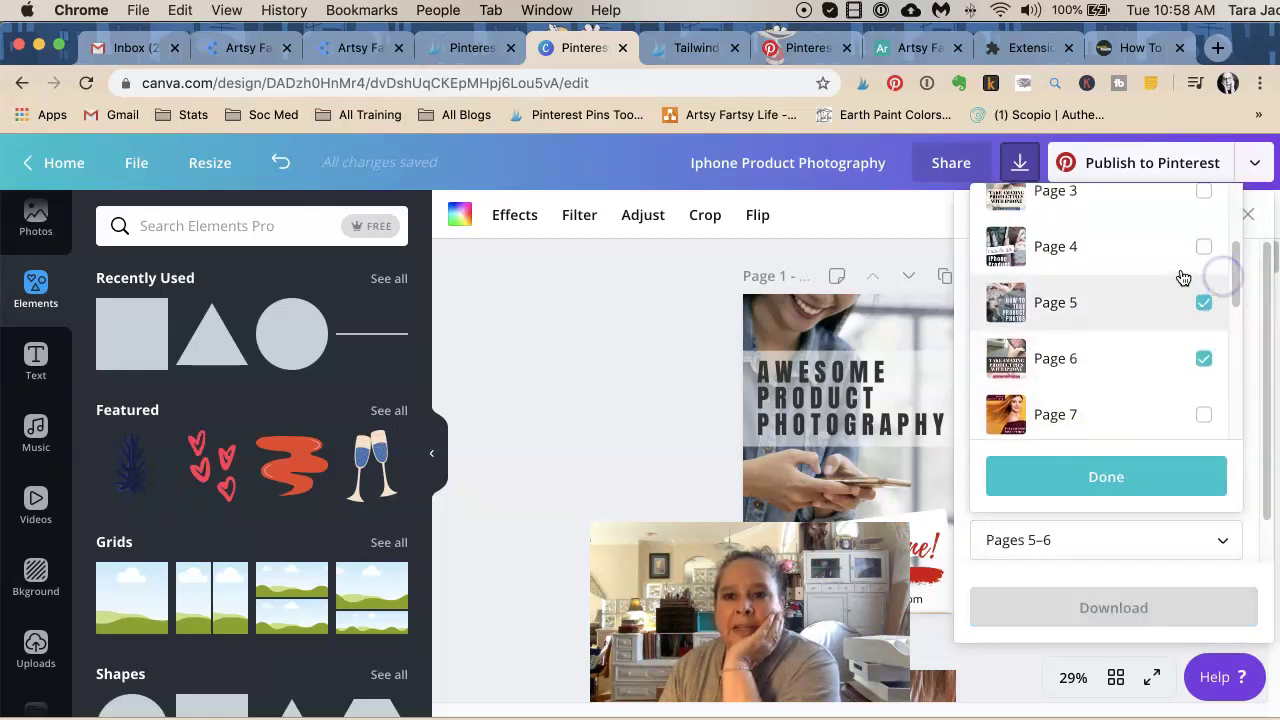
click(1212, 273)
click(1217, 218)
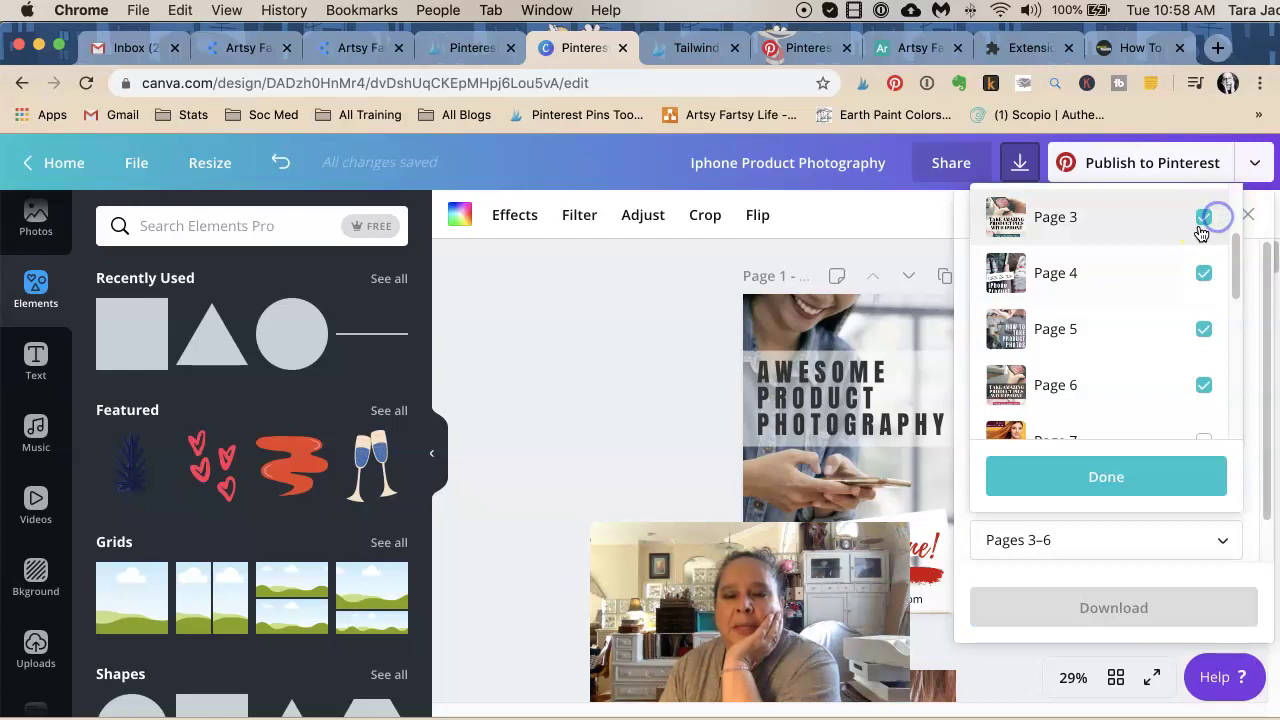
scroll(1200, 228, up, 2)
click(1217, 255)
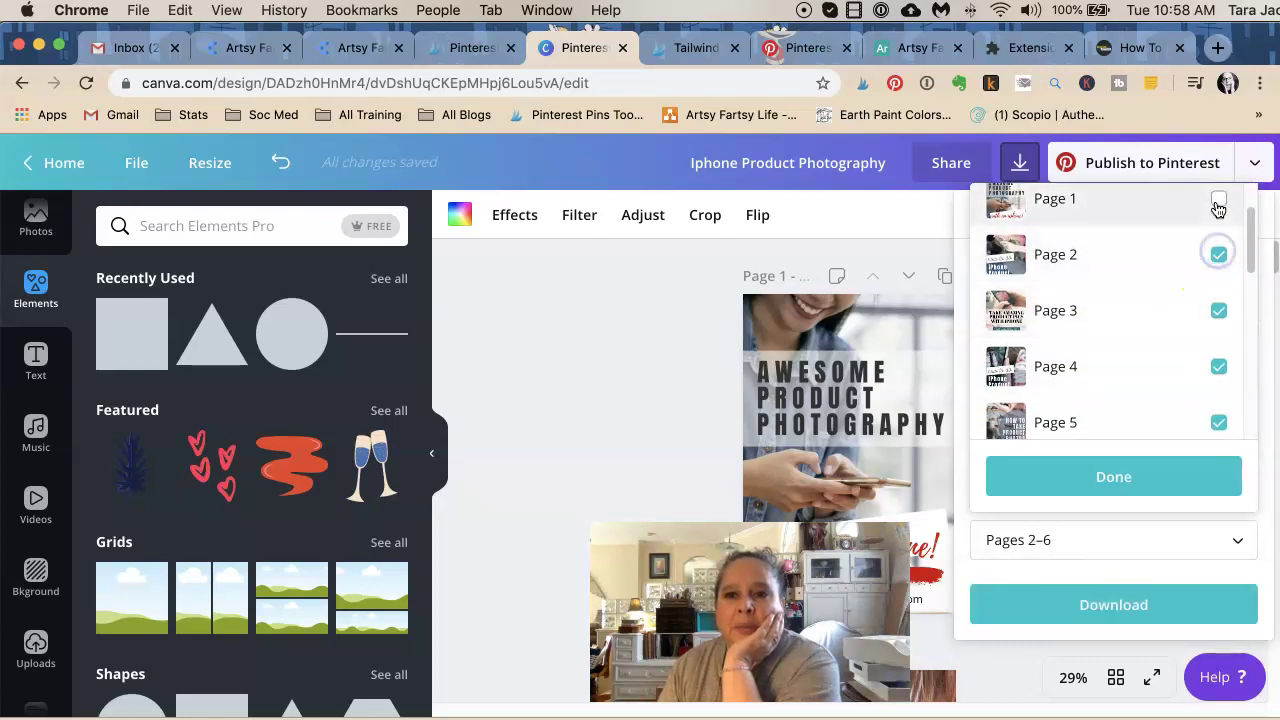
click(1217, 199)
click(1066, 477)
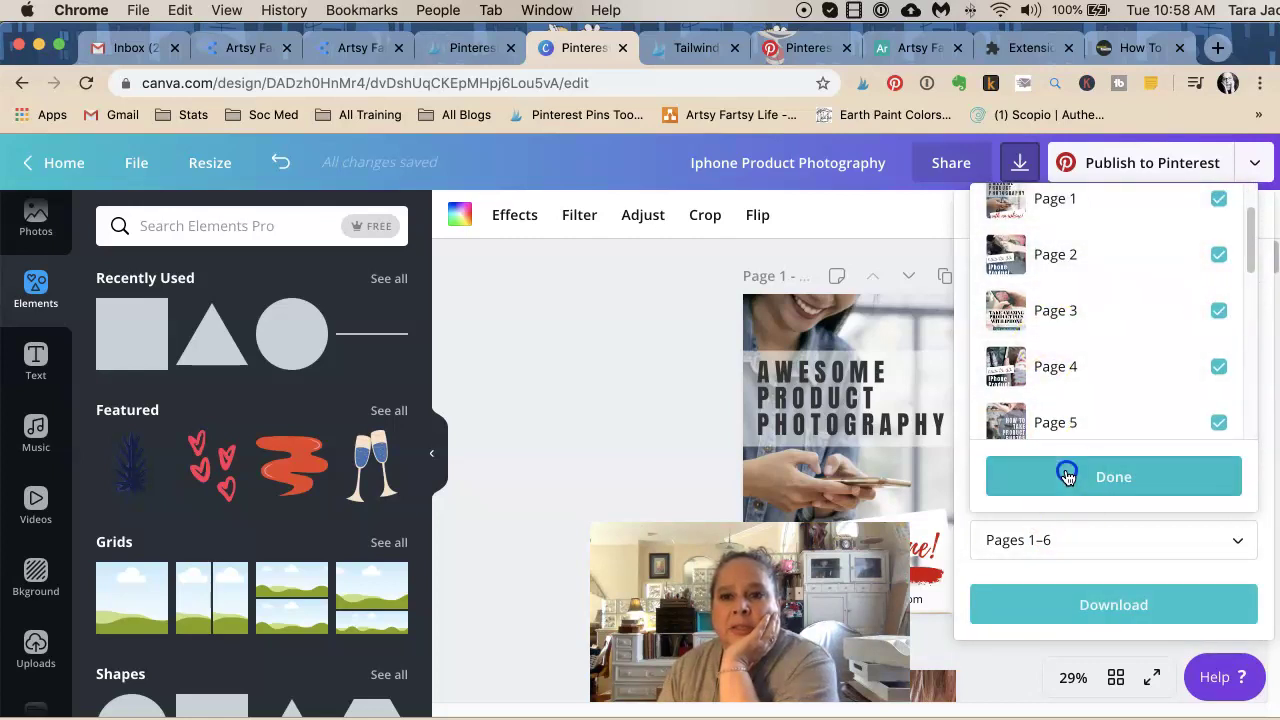
Step: Download the selected pages and dismiss the completion message
click(1094, 622)
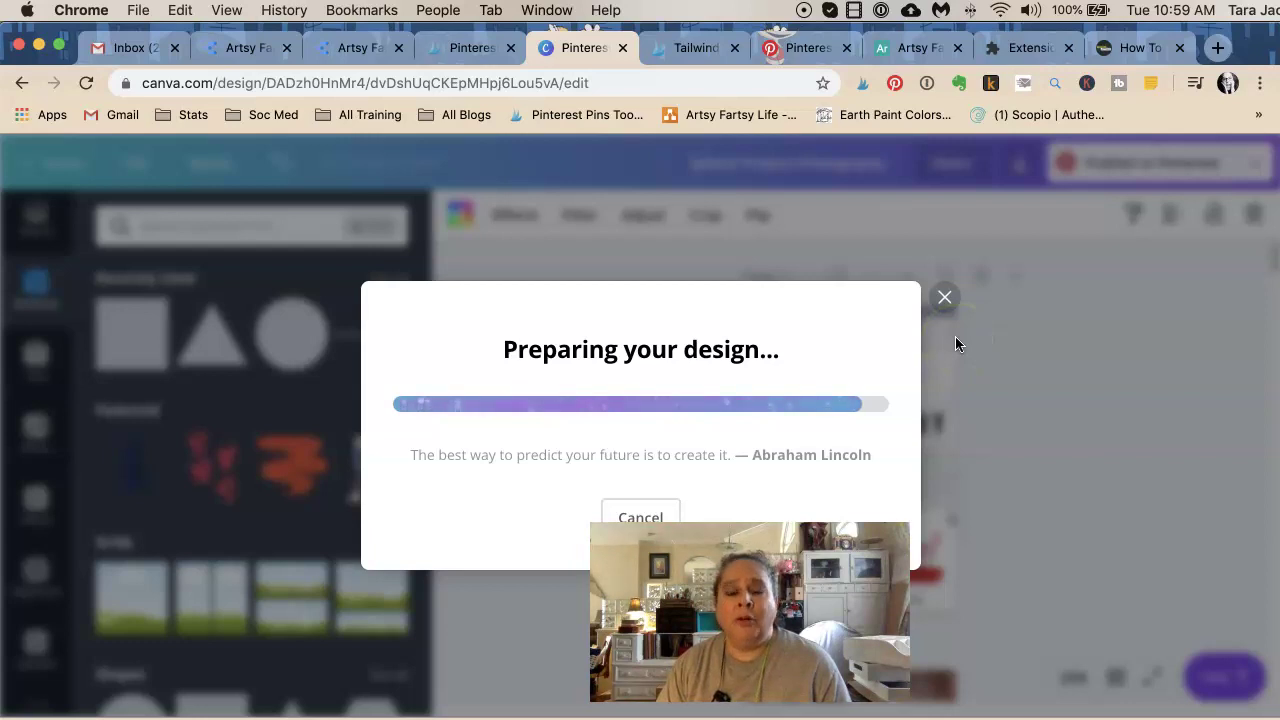
click(834, 342)
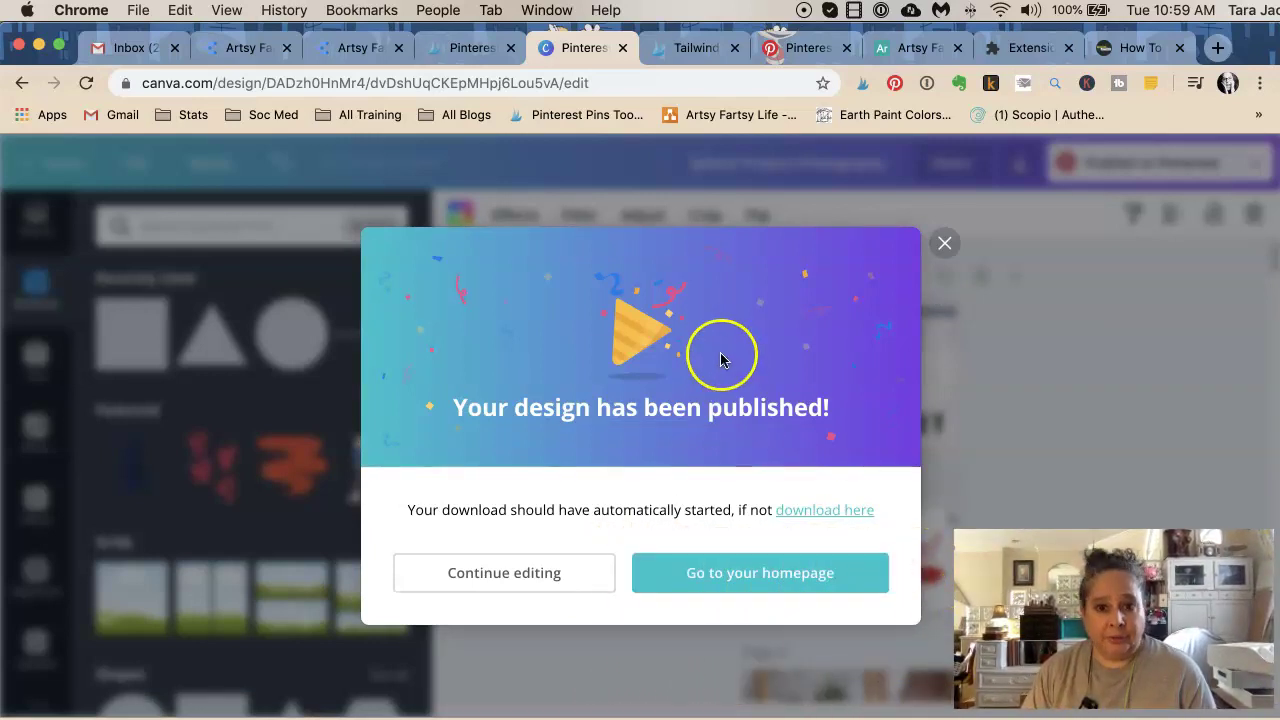
click(944, 243)
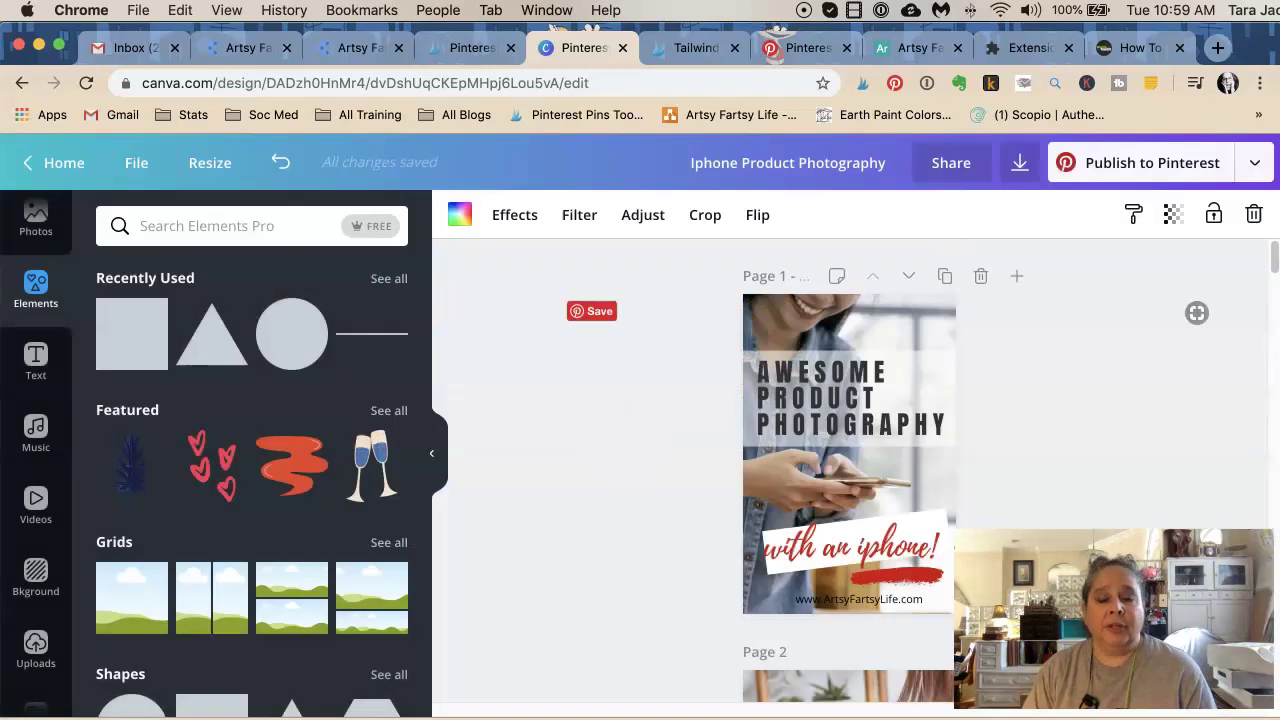
Step: Switch to Finder, extract Iphone Product Photography.zip in the Delete Me folder and open the extracted folder
key(super+Tab)
drag(899, 60, 736, 34)
scroll(990, 230, down, 10)
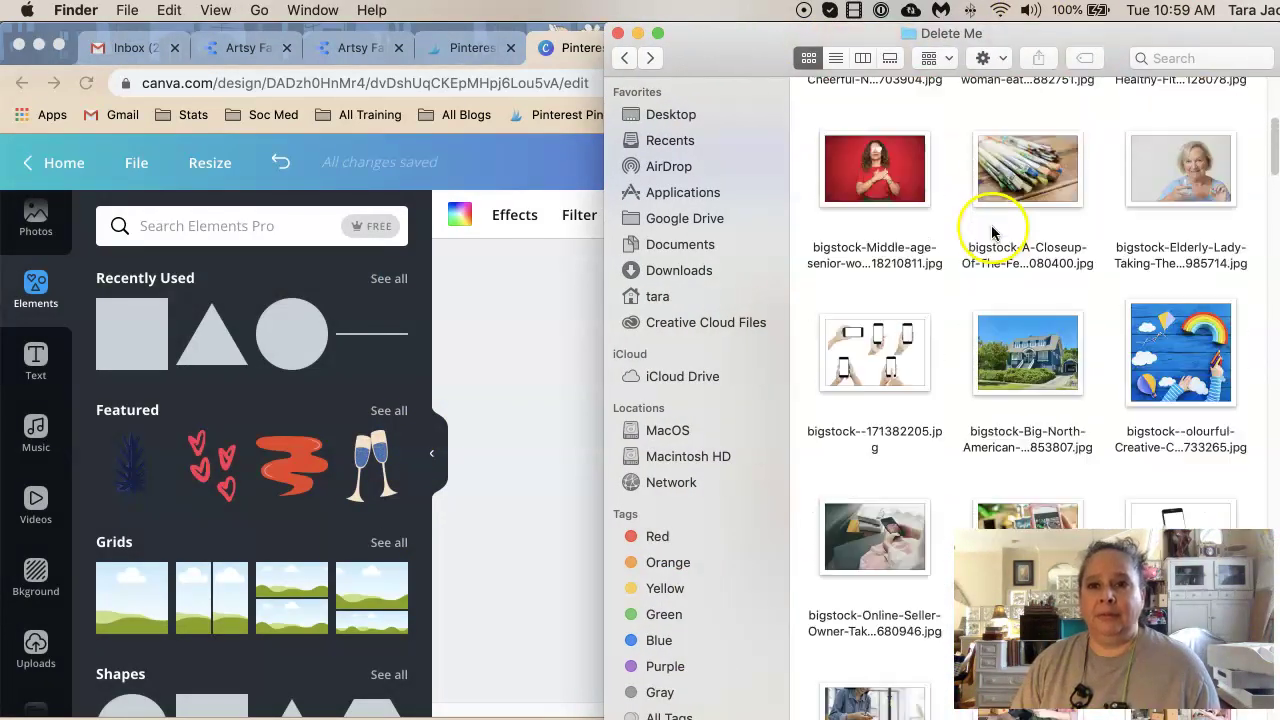
scroll(995, 230, up, 5)
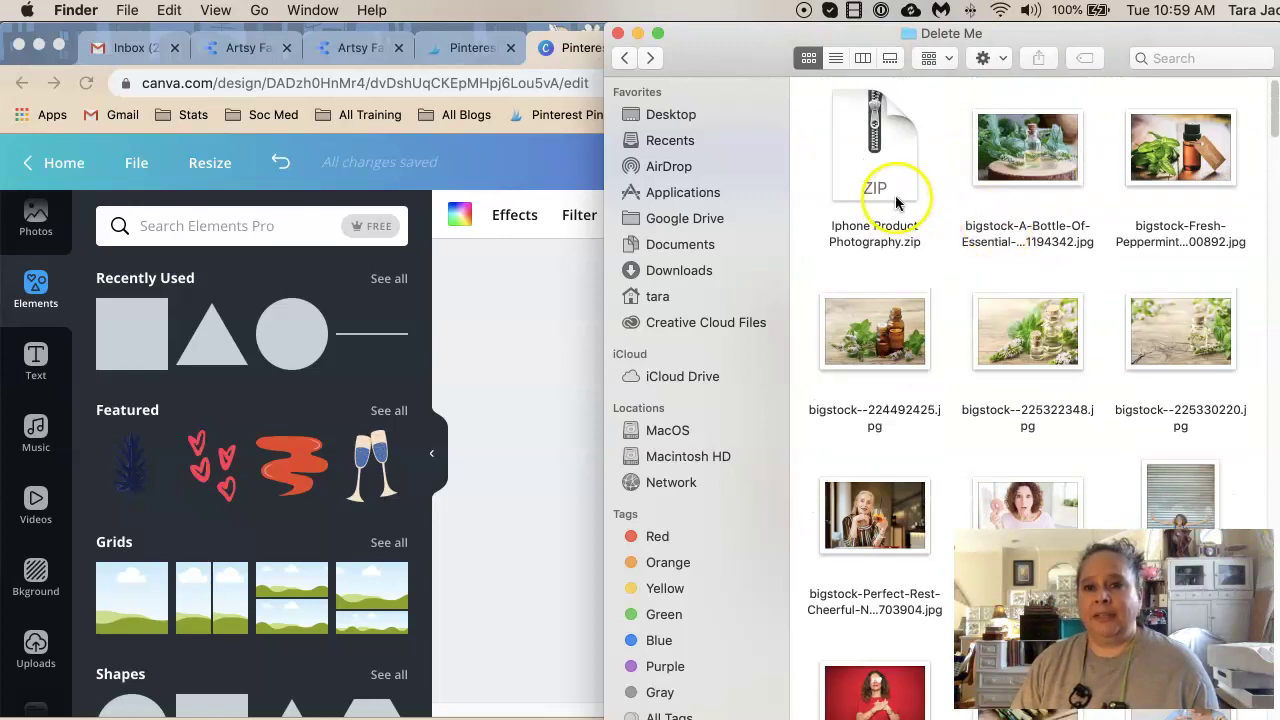
click(895, 195)
double_click(895, 195)
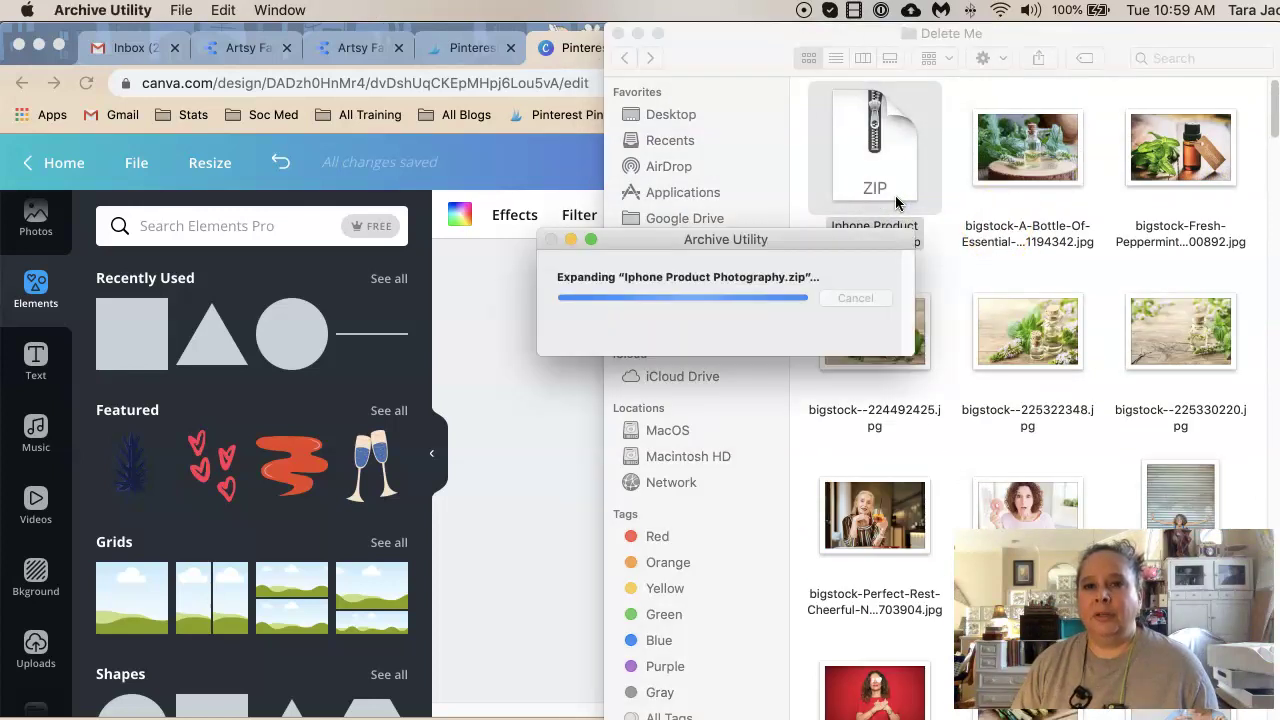
double_click(891, 178)
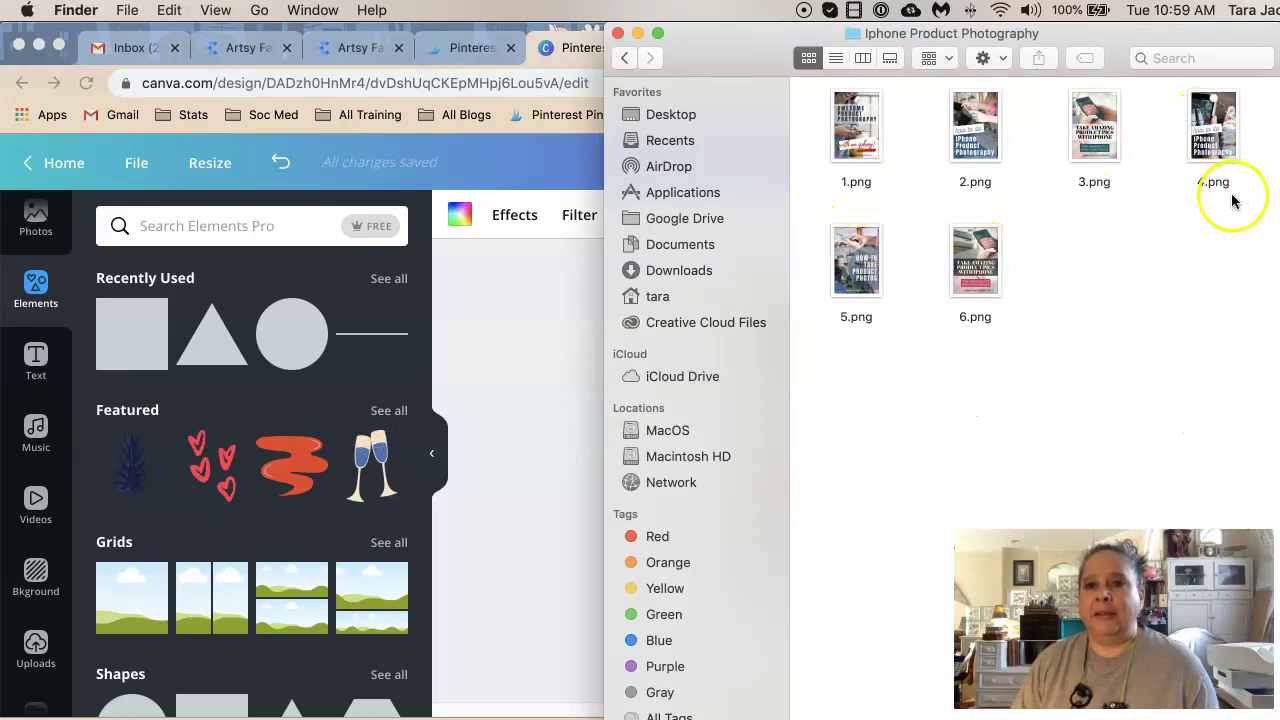
Step: Rename 1.png with the keyword prefix as take-product-photography-iphone-1.png
click(848, 185)
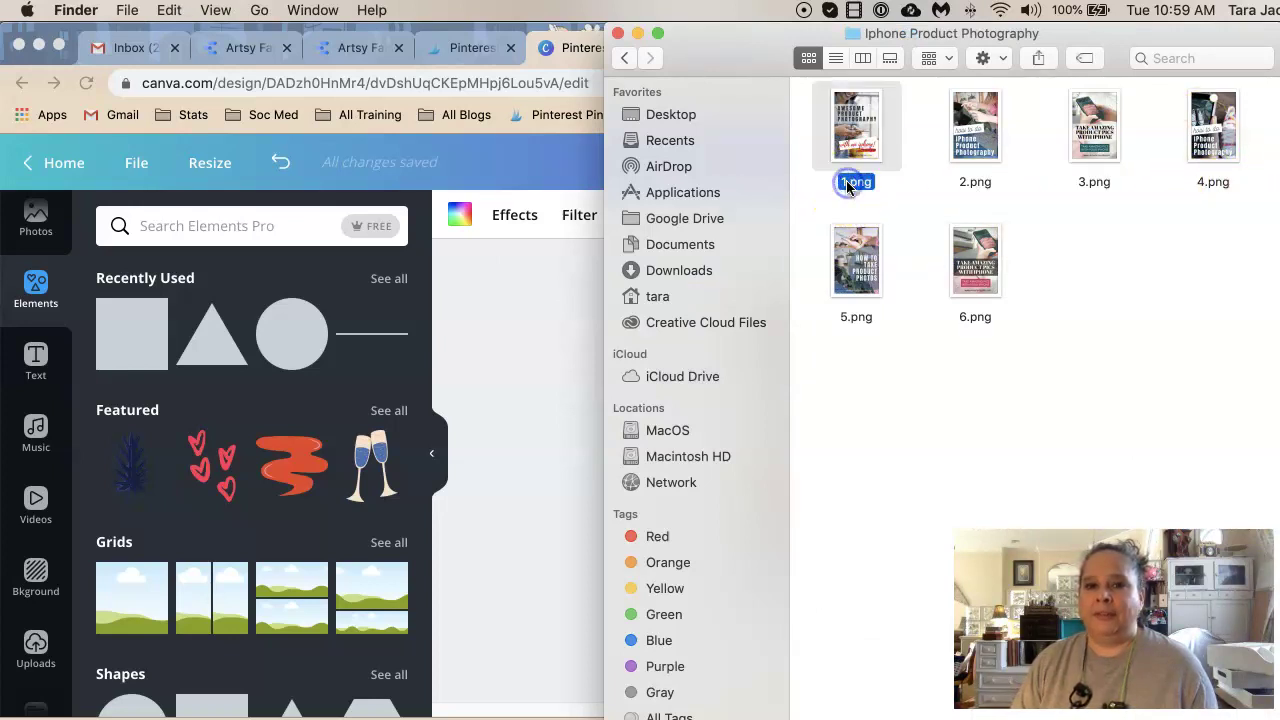
click(848, 185)
click(843, 193)
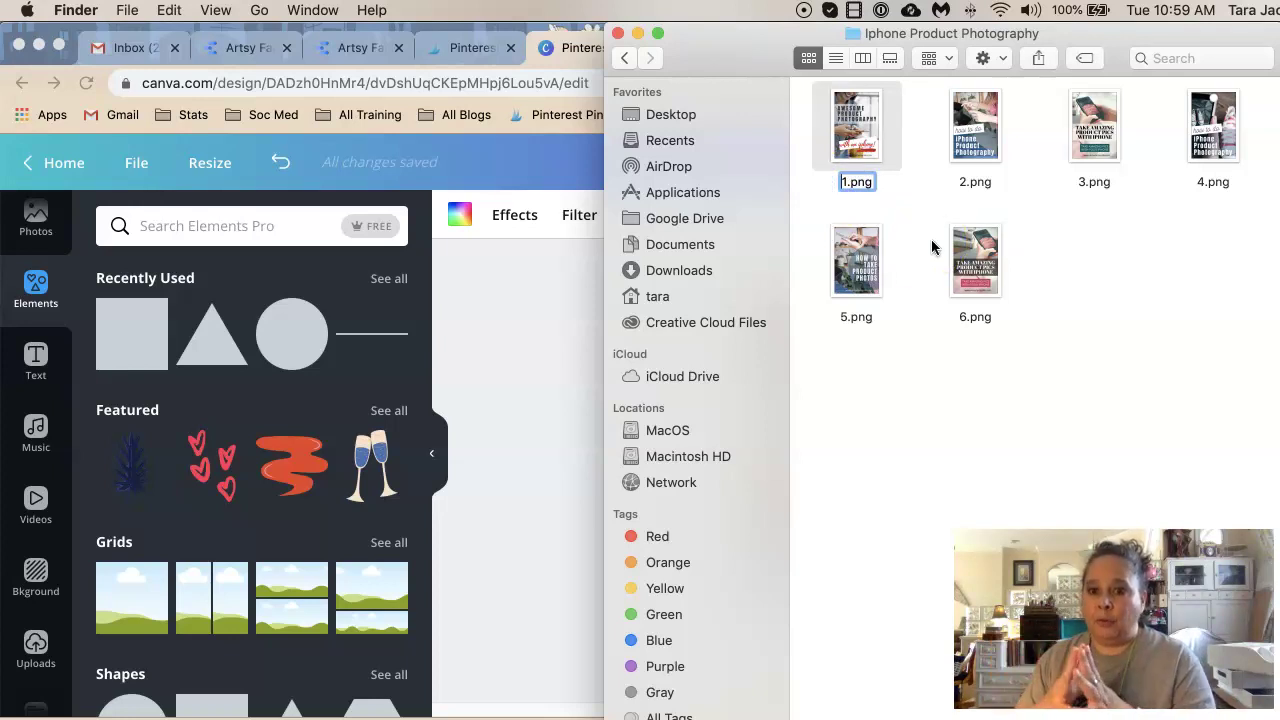
text(TAKE)
key(BackSpace)
key(BackSpace)
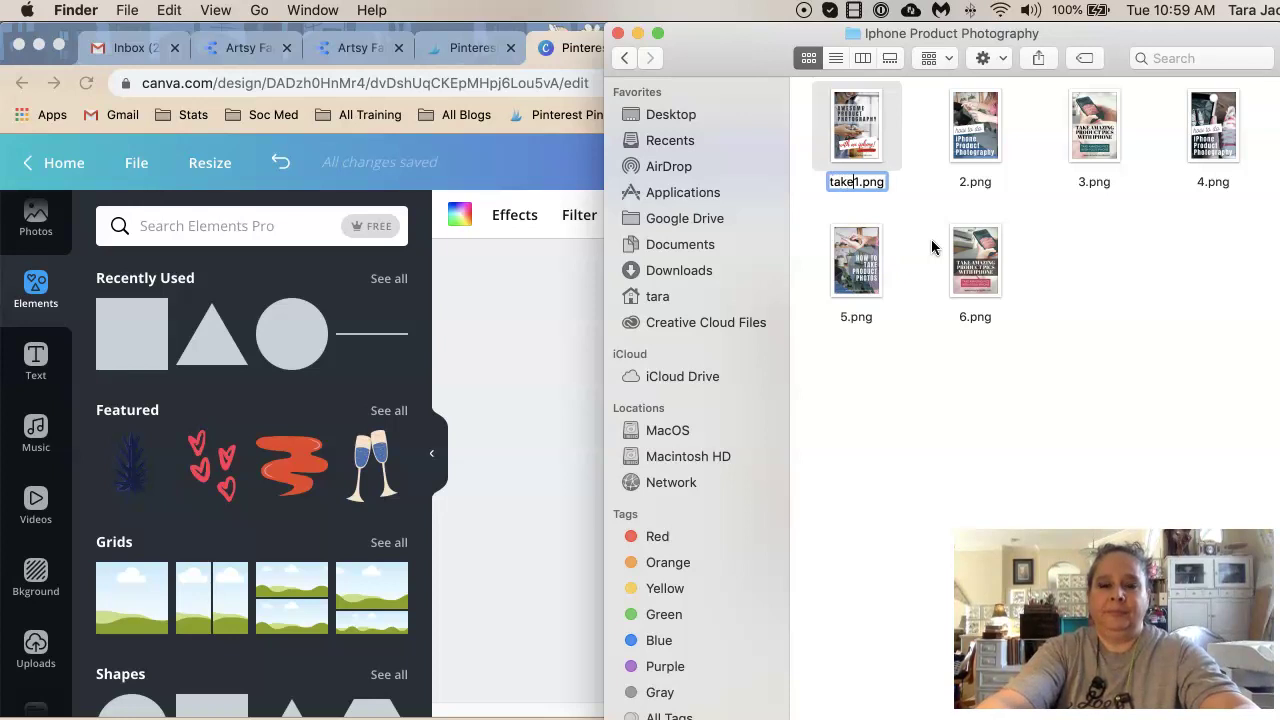
text(ke-product)
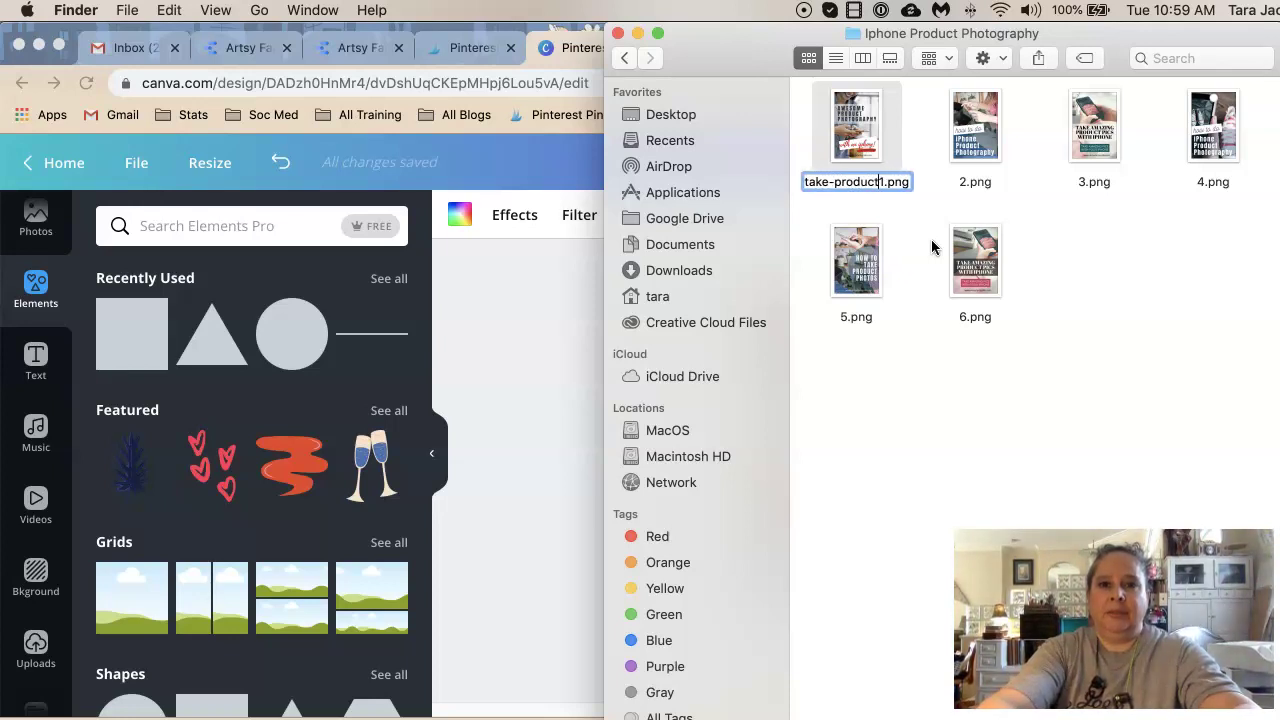
text(-p)
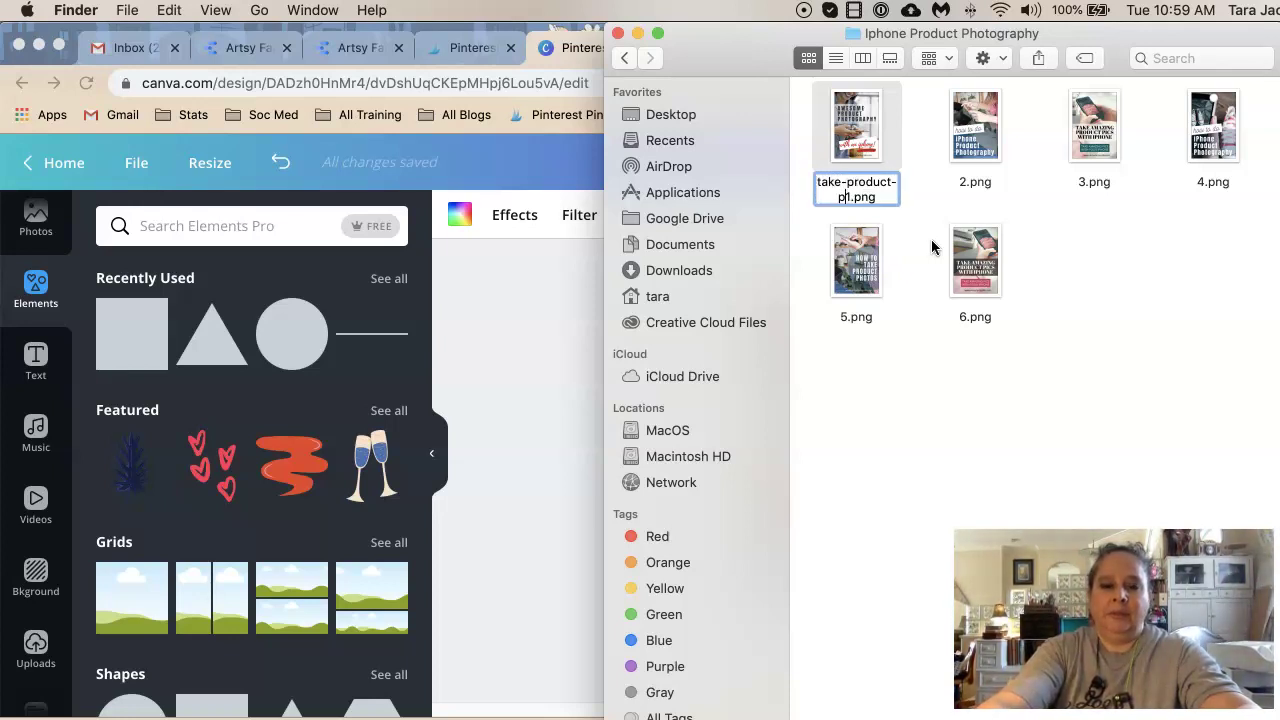
text(hotography-)
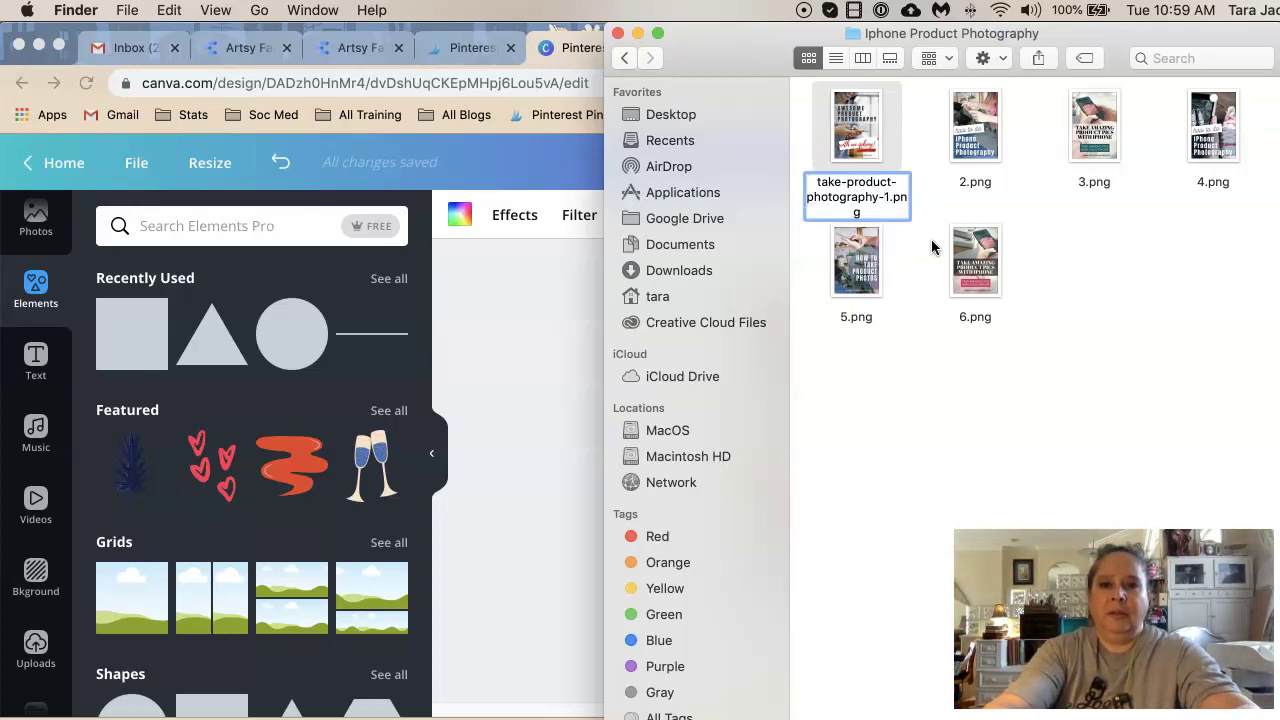
text(iphone)
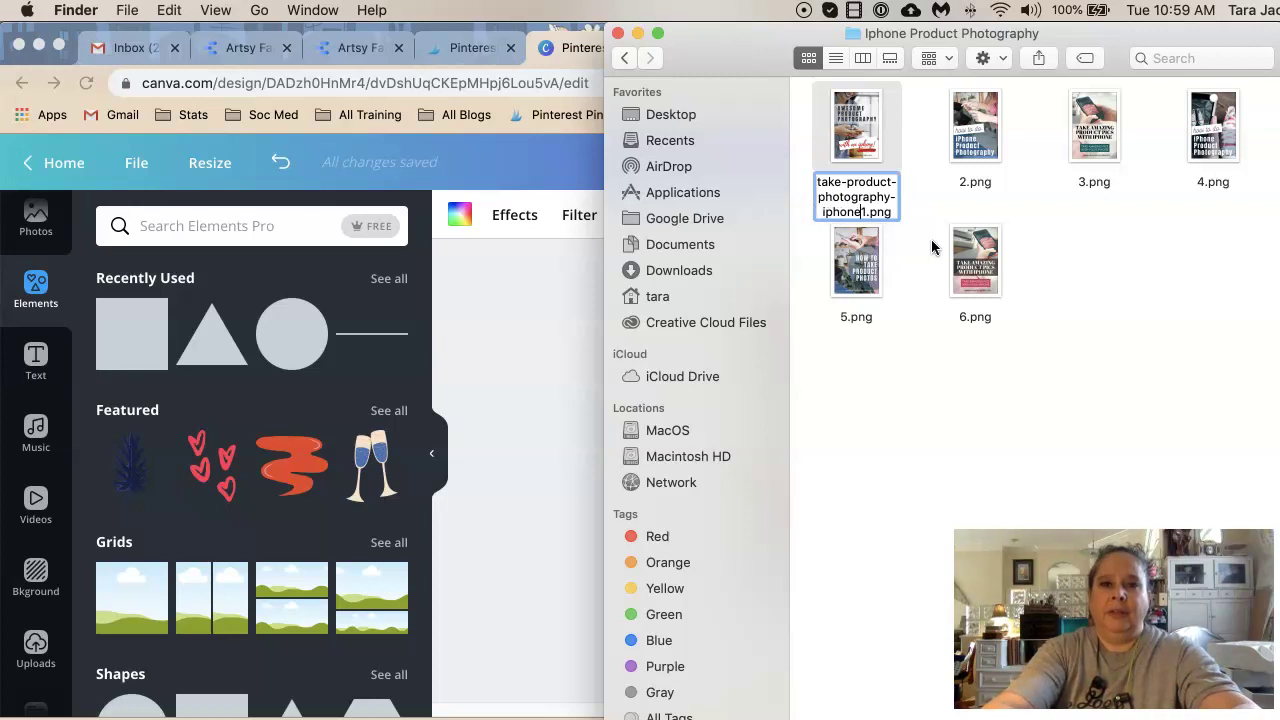
Step: Copy the prefix take-product-photography-iphone- from the first file's name and rename 2.png as take-product-photography-iphone-2.png
click(860, 205)
drag(846, 202, 806, 182)
key(super+c)
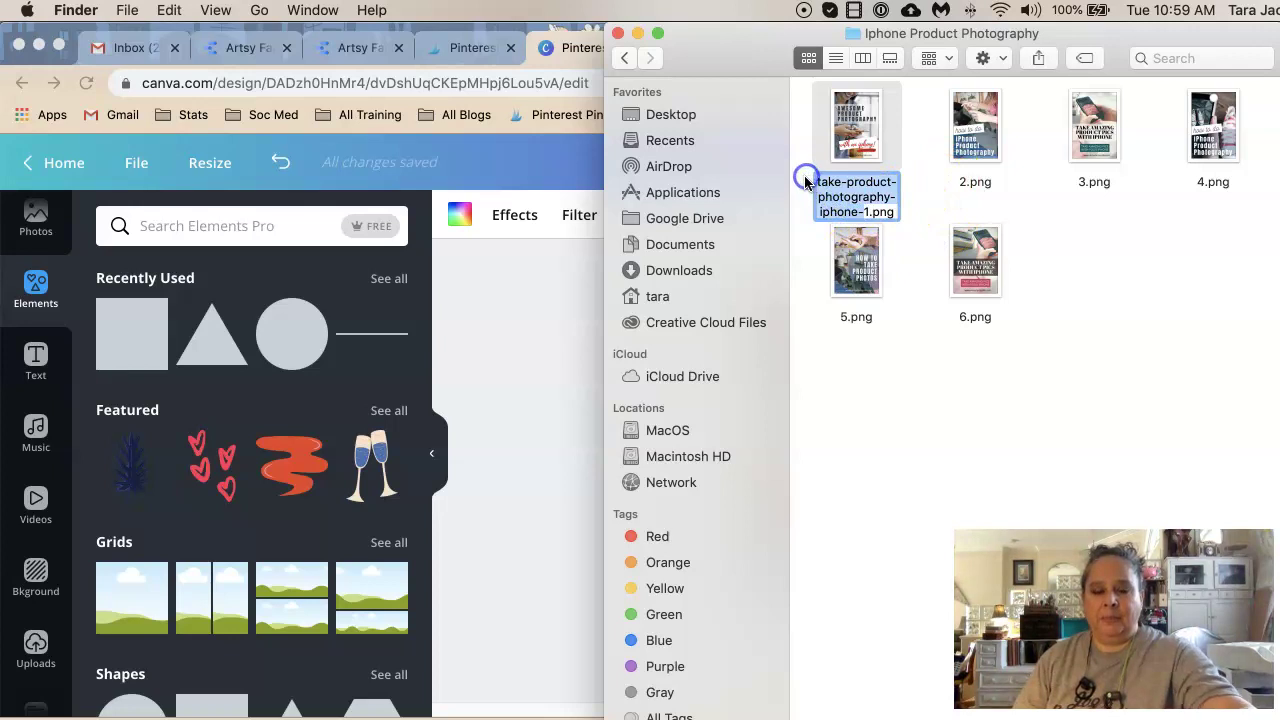
click(1003, 188)
click(867, 184)
click(855, 186)
key(super+v)
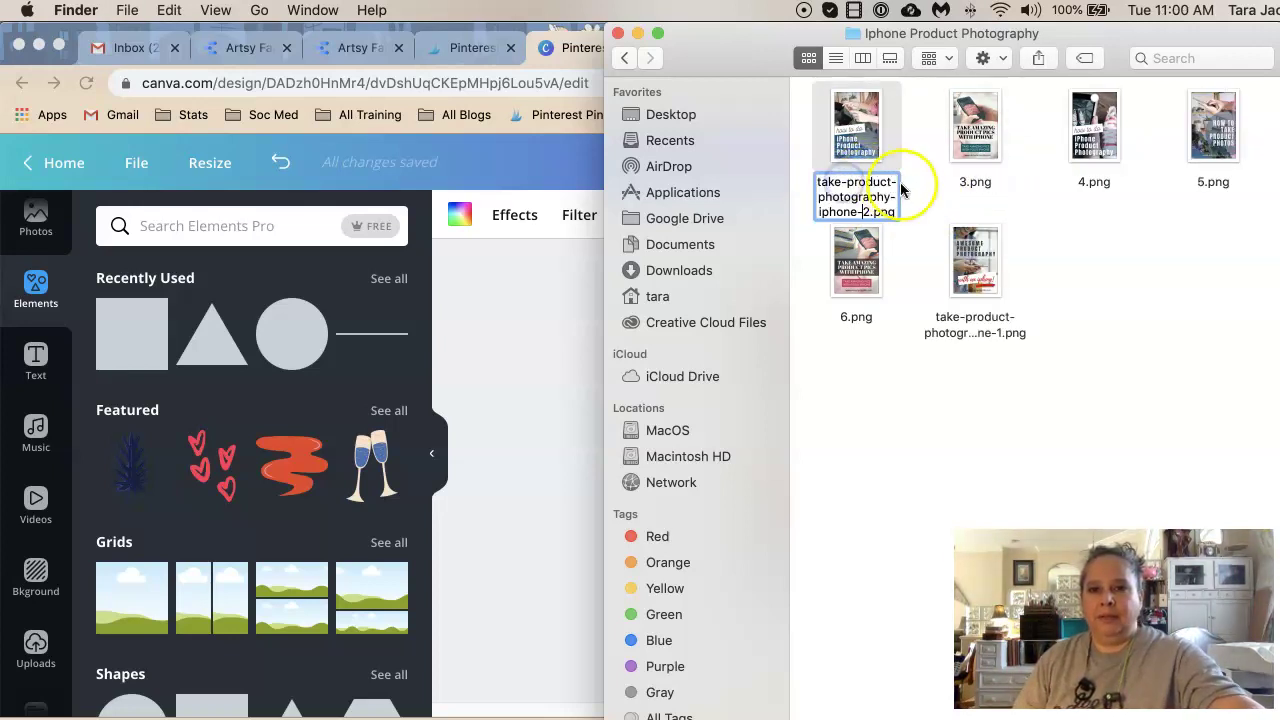
Step: Rename 5.png as take-product-photography-iphone-5.png and 6.png as take-product-photography-iphone-6.png
click(963, 186)
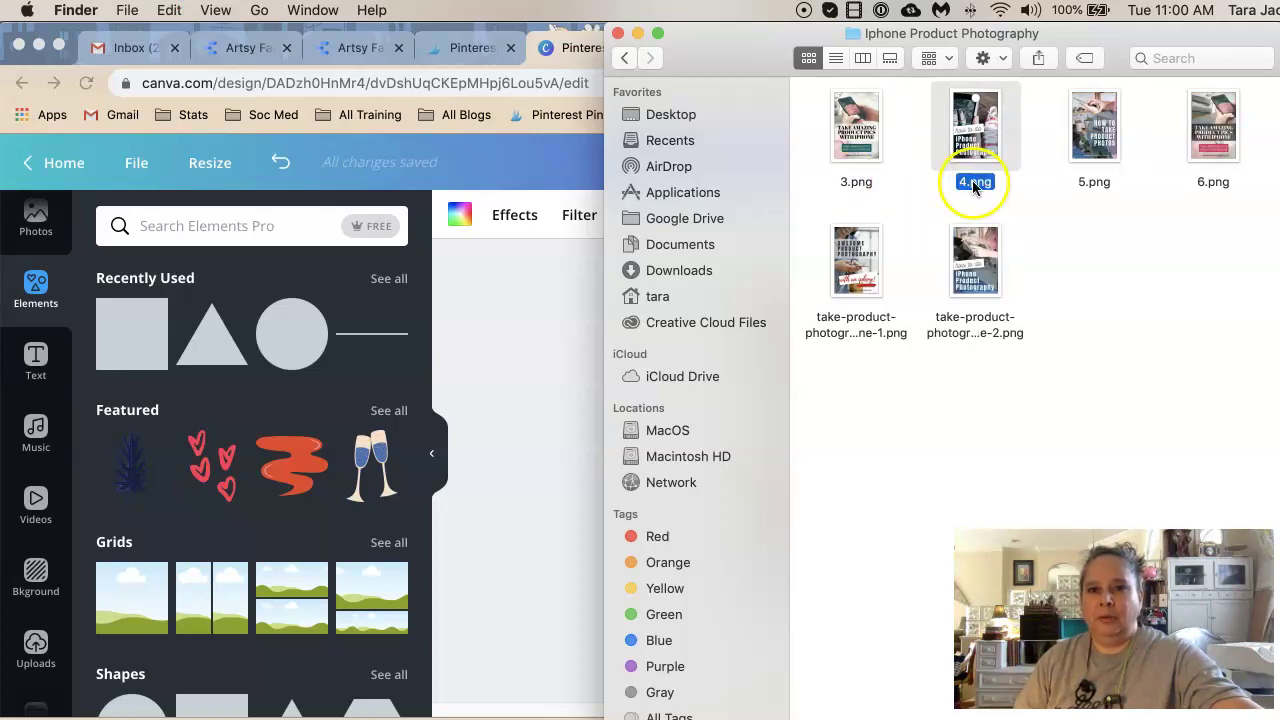
click(1090, 186)
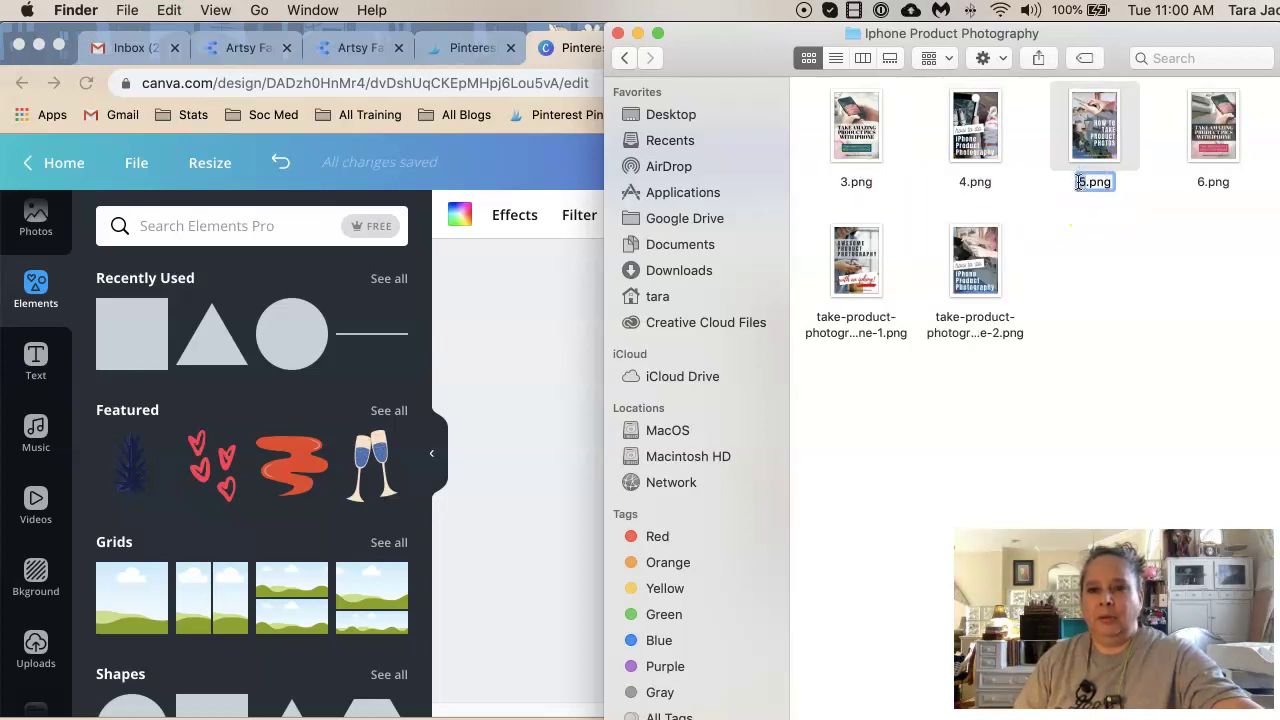
text(take-product-photography-iphone-5)
click(1208, 180)
click(1090, 188)
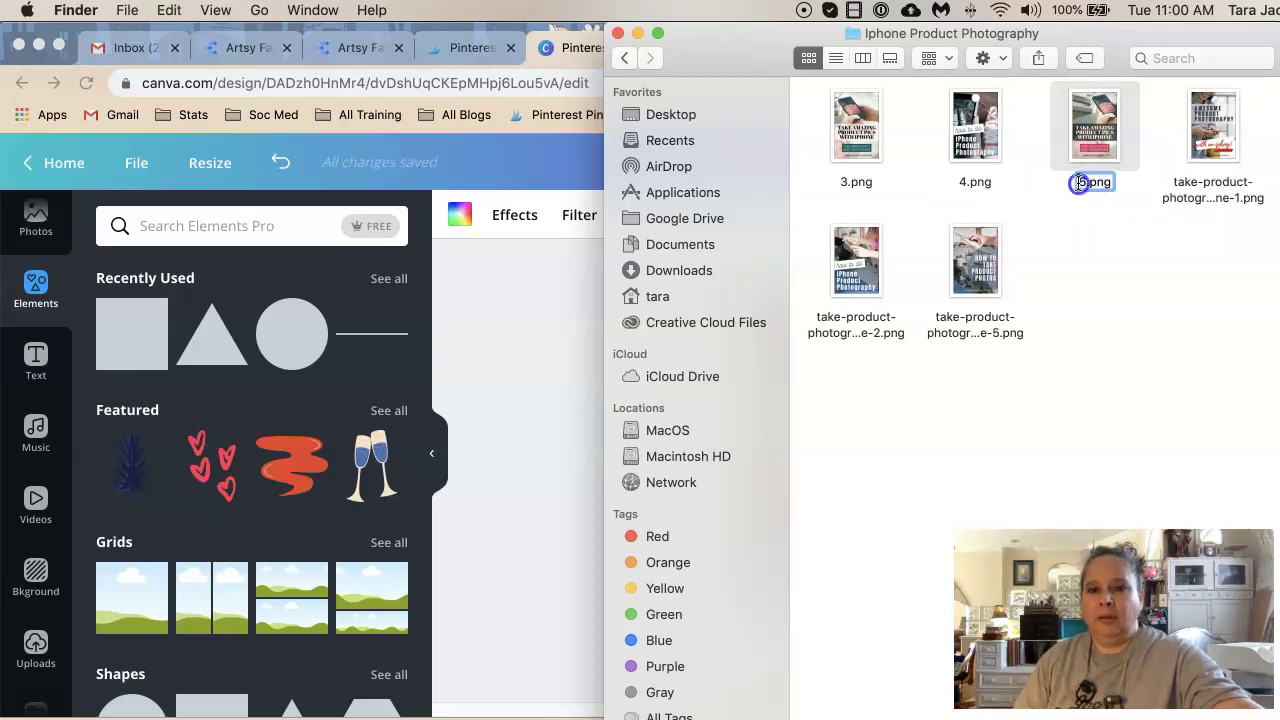
key(super+v)
Step: Rename 3.png as take-product-photography-iphone-3.png
click(967, 183)
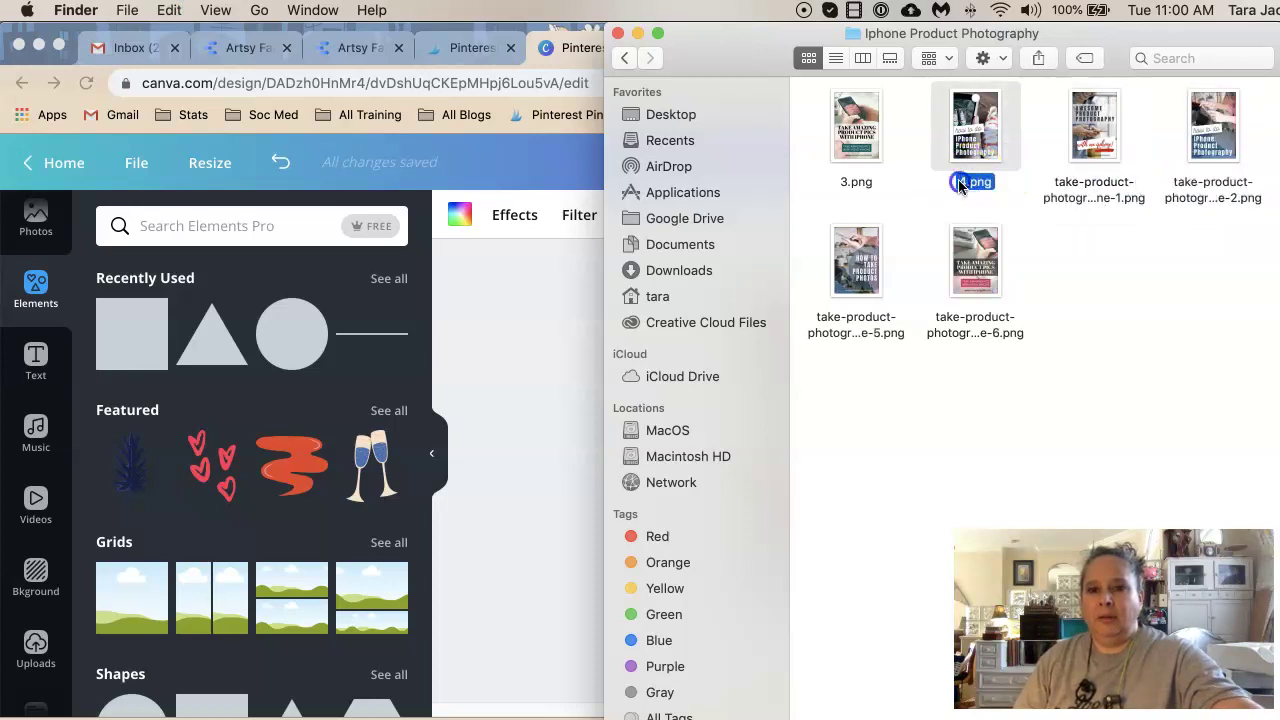
click(847, 190)
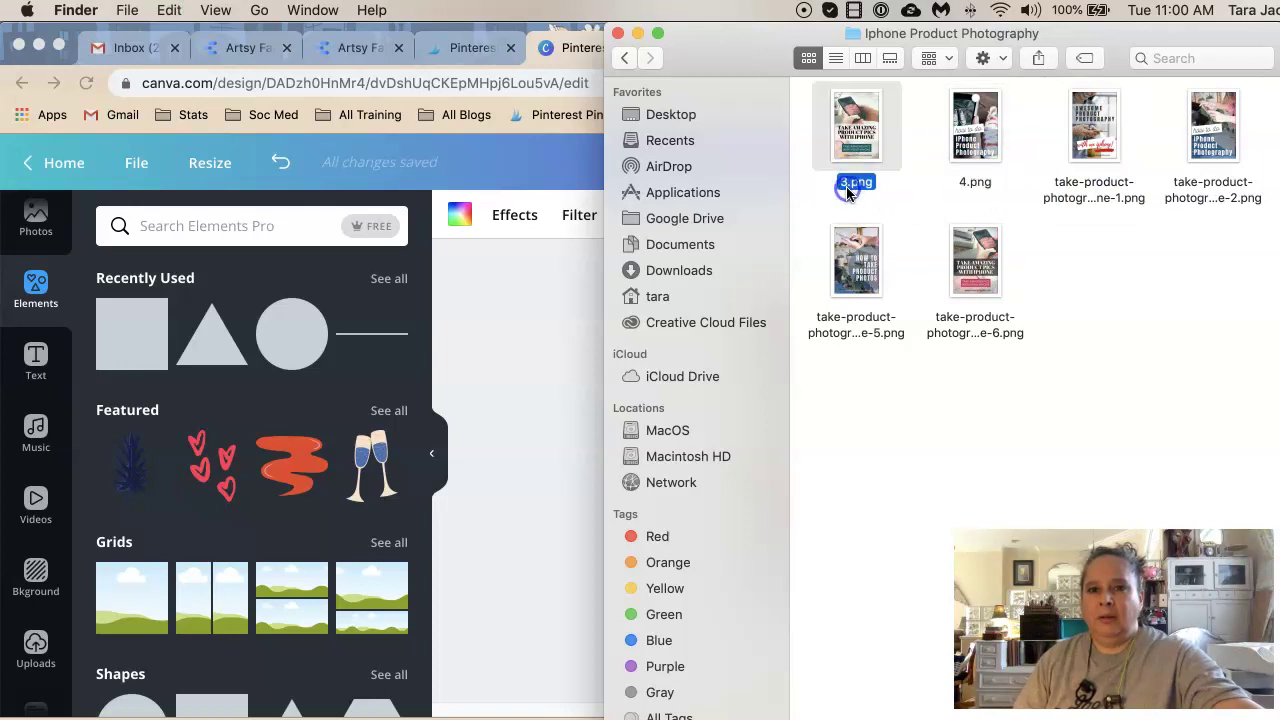
double_click(847, 190)
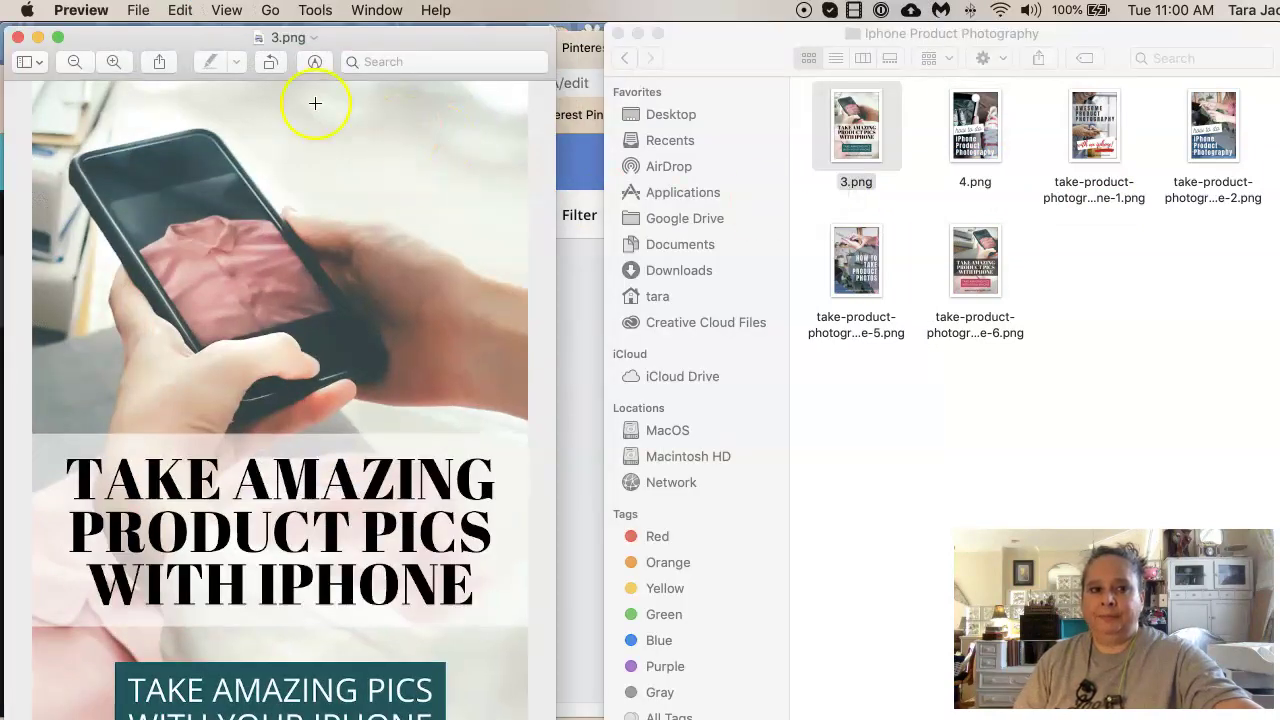
click(14, 38)
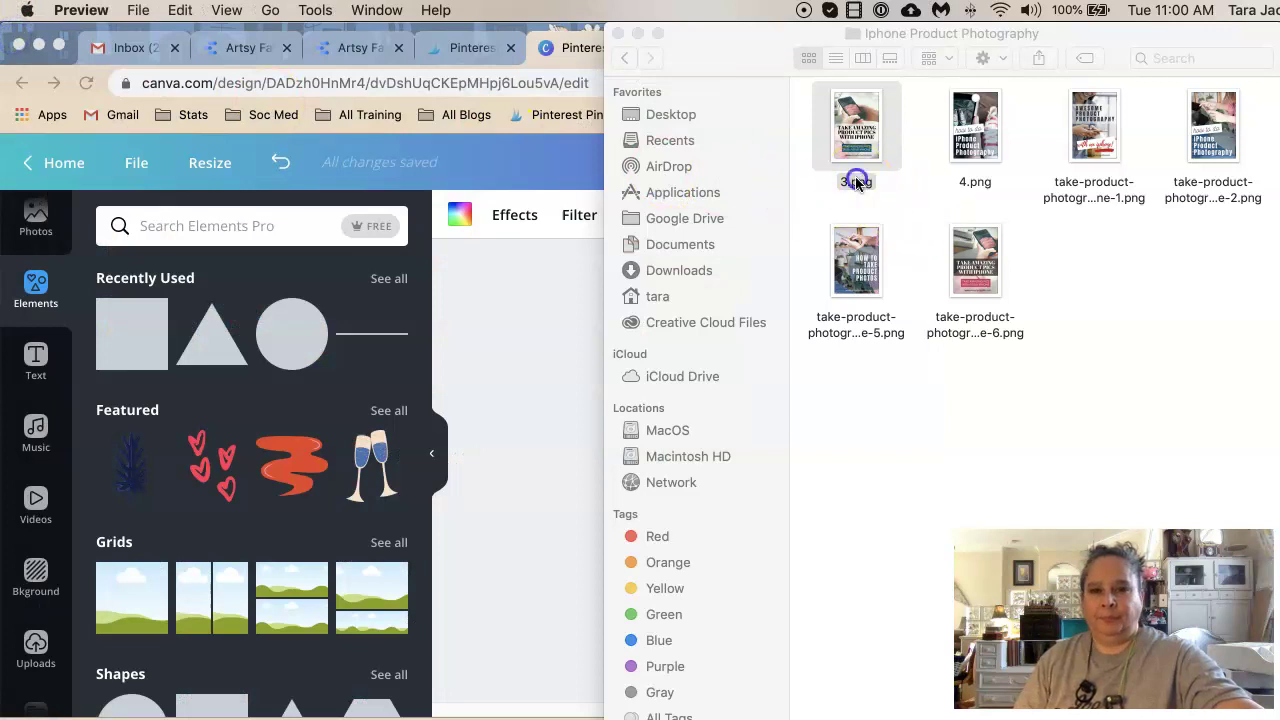
click(847, 183)
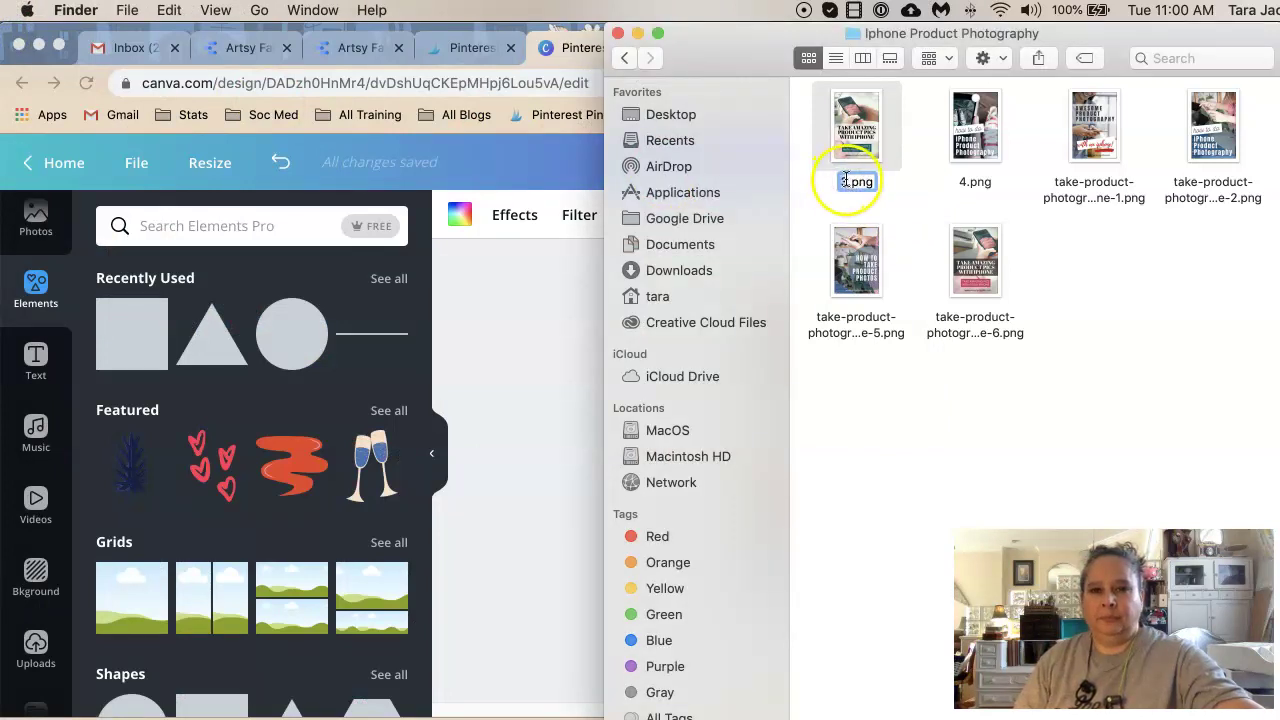
text(take-product-photography-phone-3)
Step: Rename 4.png as take-product-photography-iphone-4.png and close the Iphone Product Photography folder window
click(966, 188)
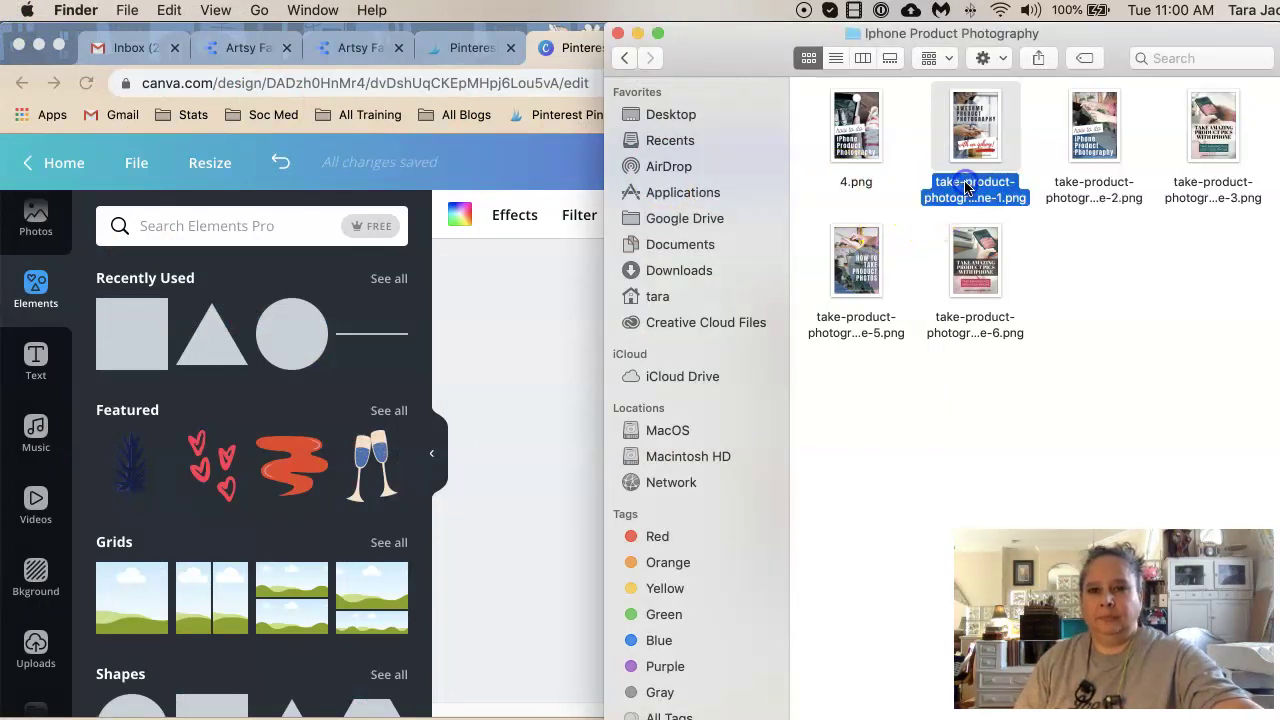
click(856, 182)
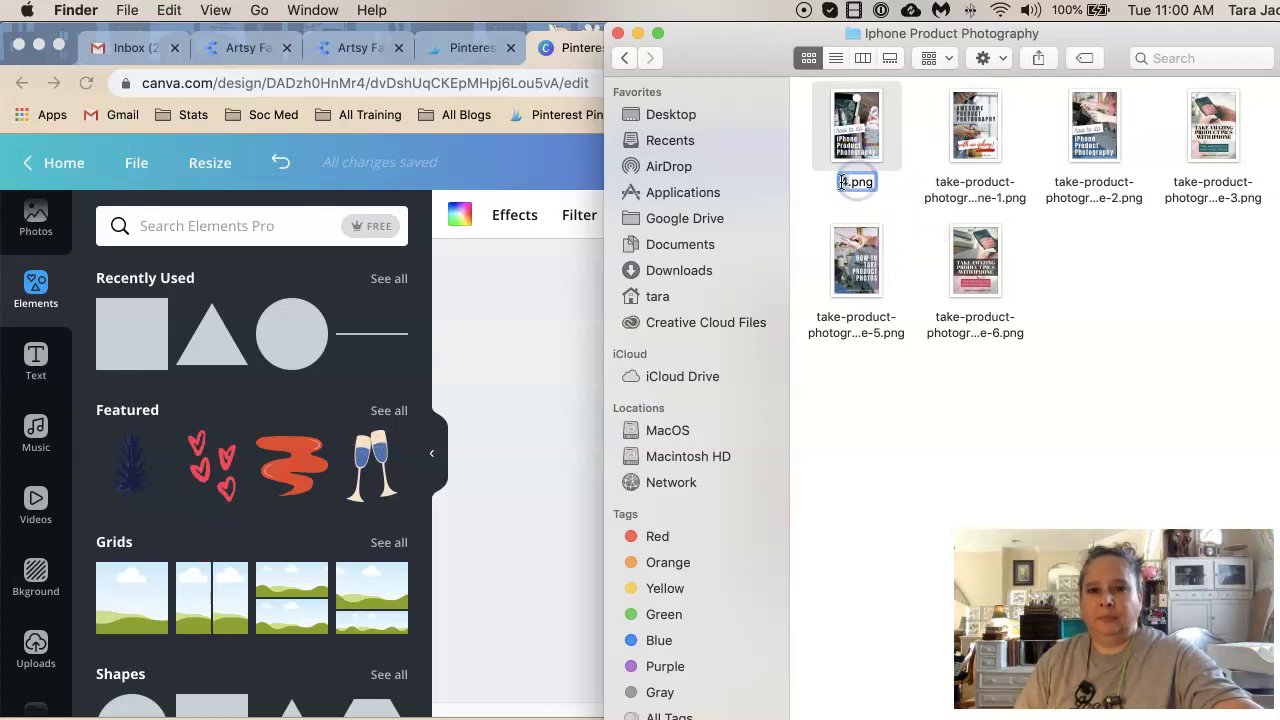
text(take-product-photography-phone-)
text(4)
click(849, 443)
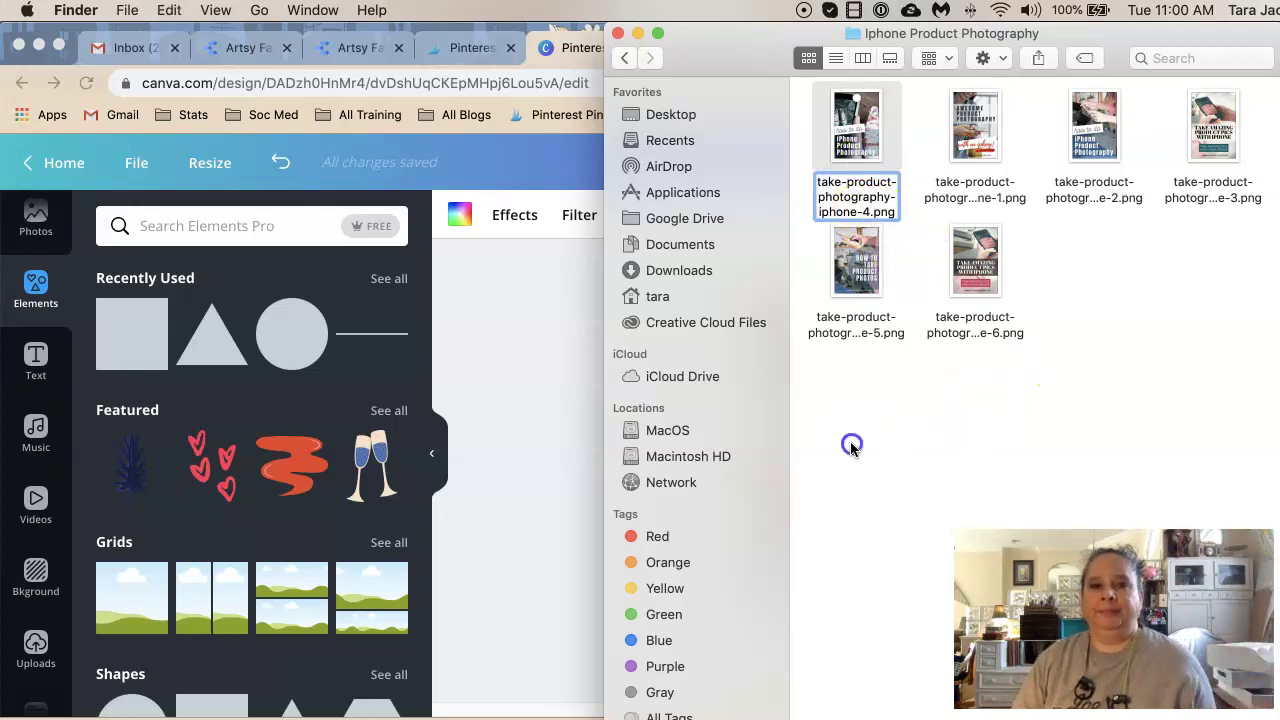
click(618, 38)
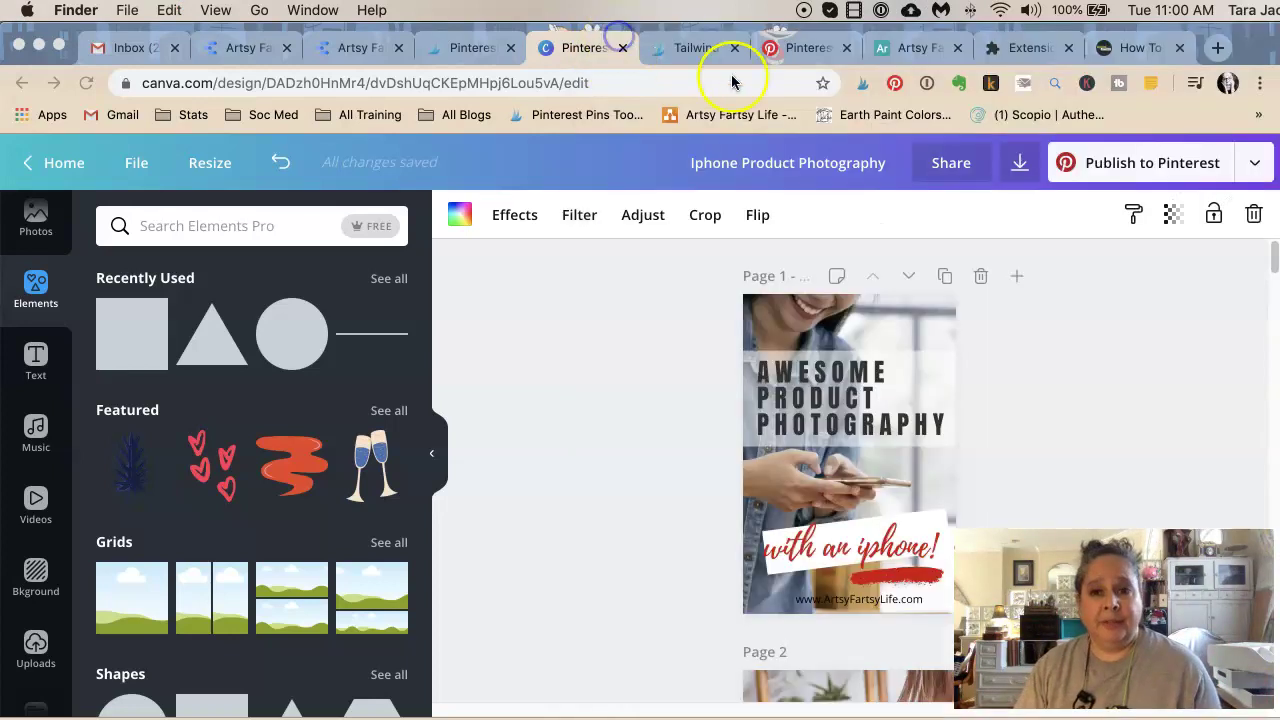
Step: Switch to Chrome and load Pinterest in a new browser tab
click(800, 47)
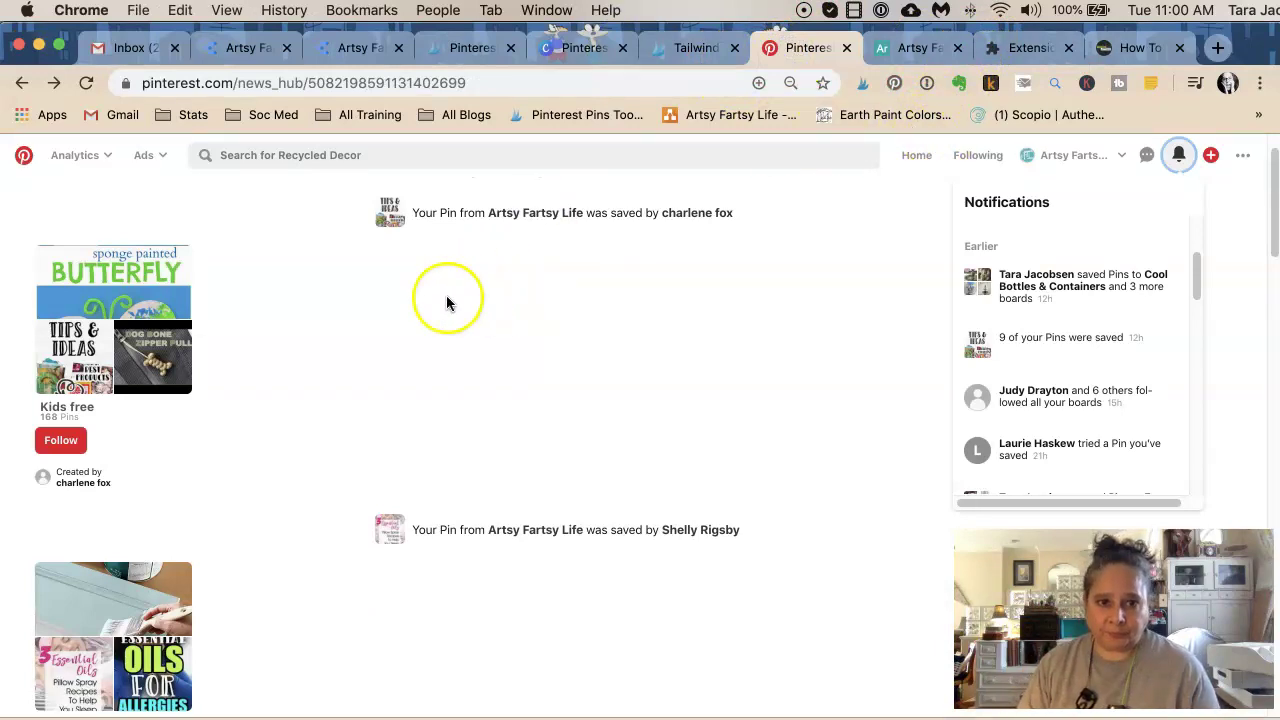
click(1217, 48)
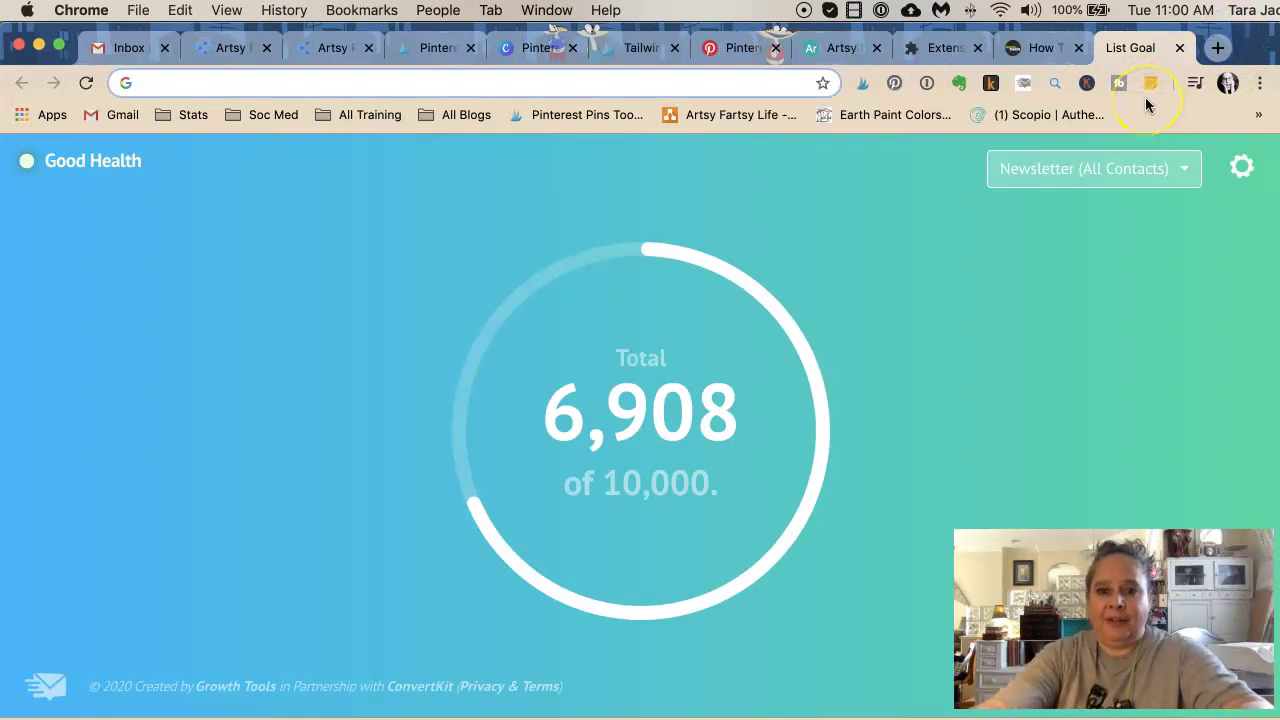
text(pin)
key(Return)
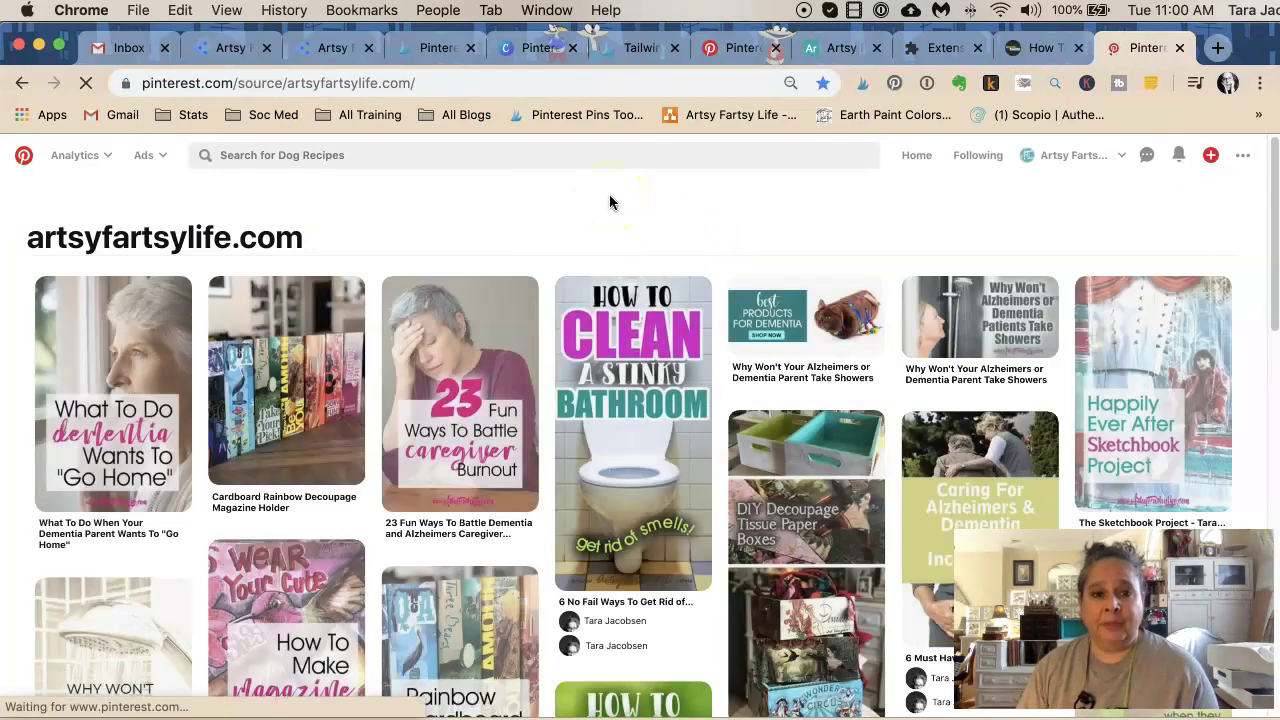
Step: Switch to the Pinterest profile linked to marketingartfully.com and start creating a new Pin
click(1210, 160)
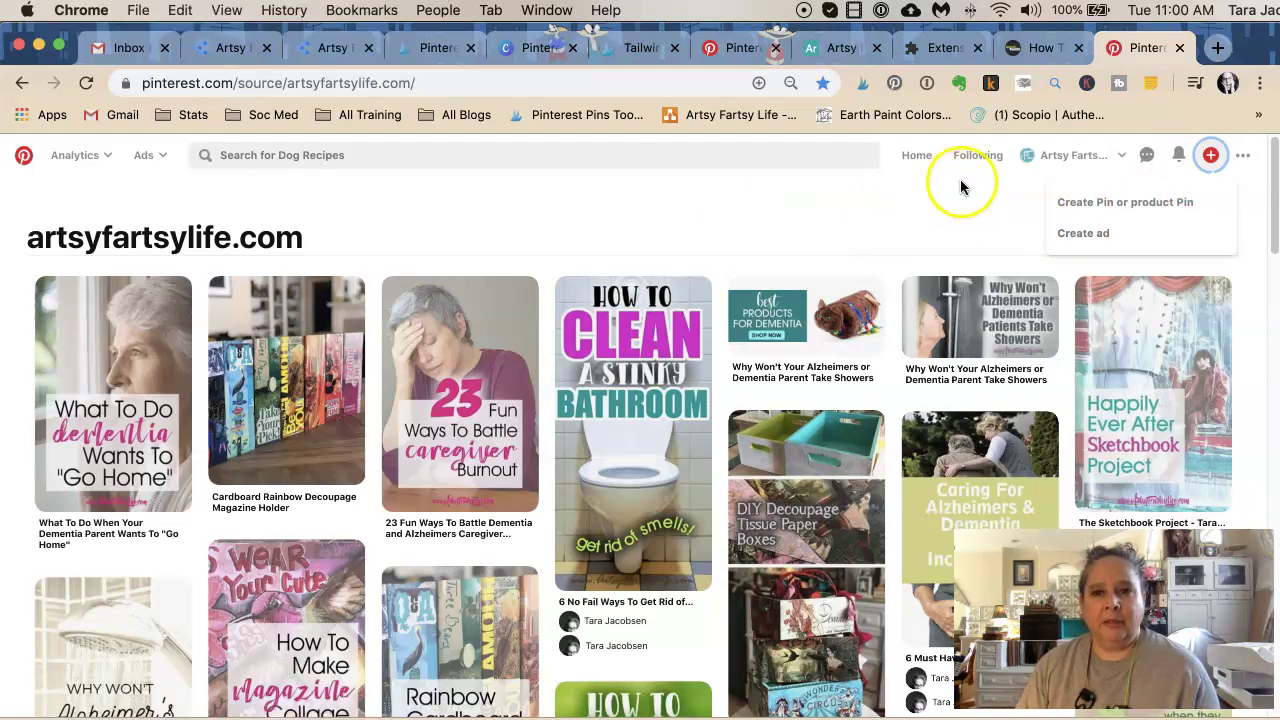
click(1043, 158)
click(1020, 345)
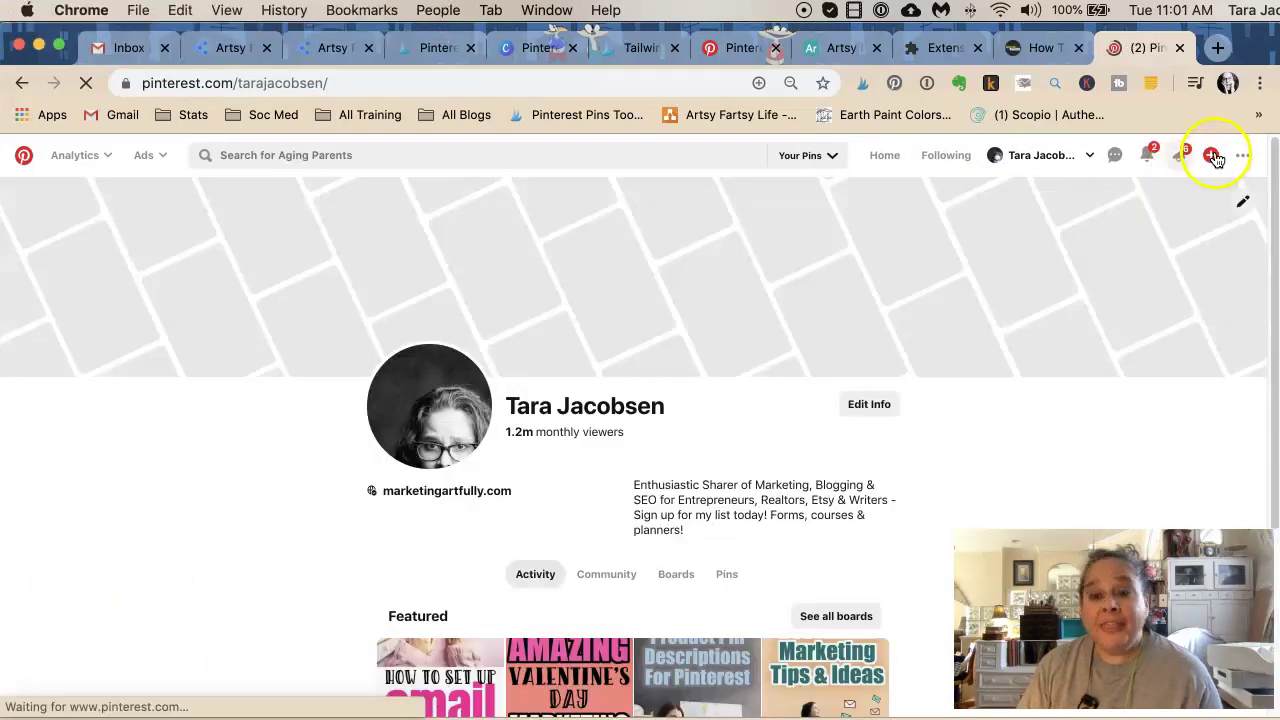
click(1213, 157)
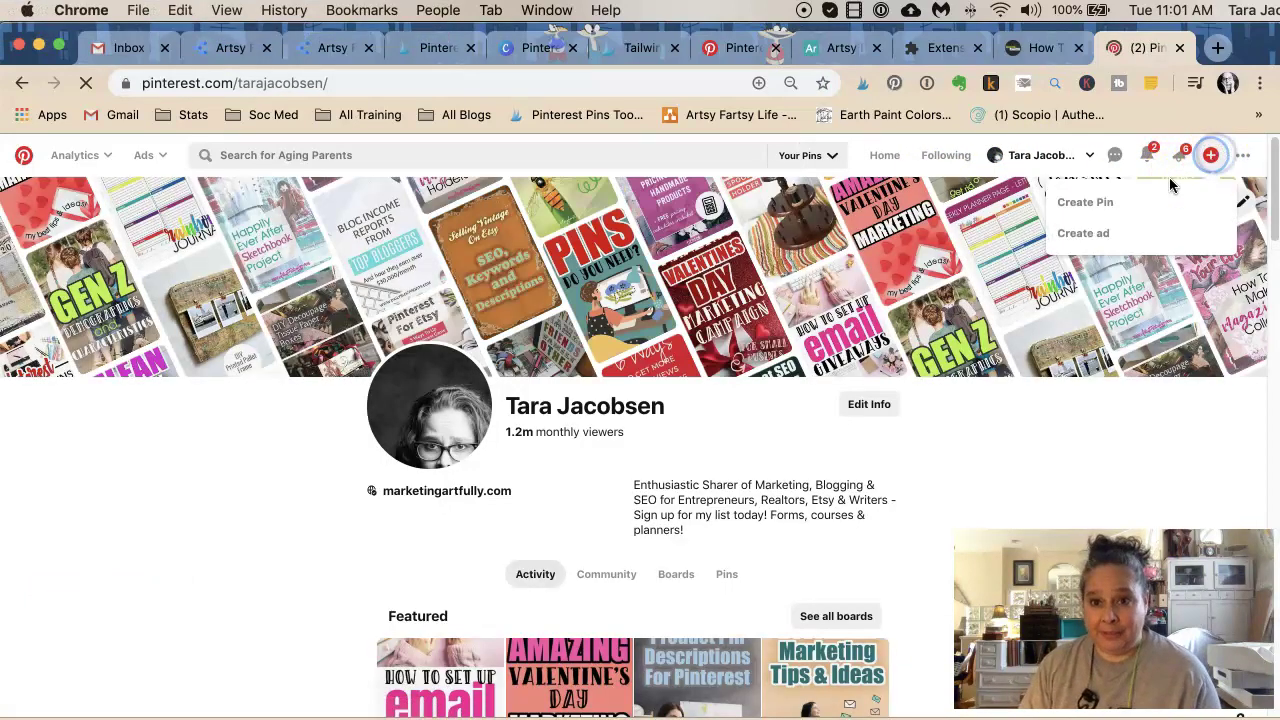
click(1105, 207)
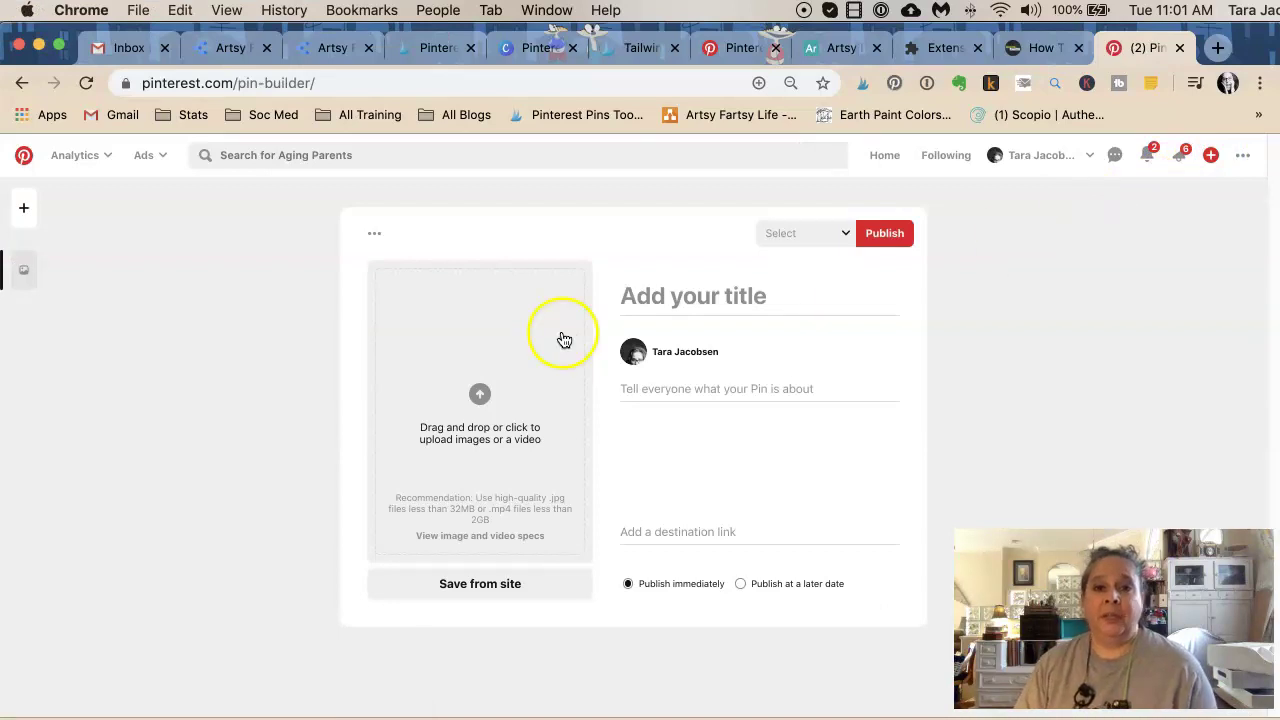
Step: Add five more blank pin drafts to the pin builder
click(24, 207)
click(24, 207)
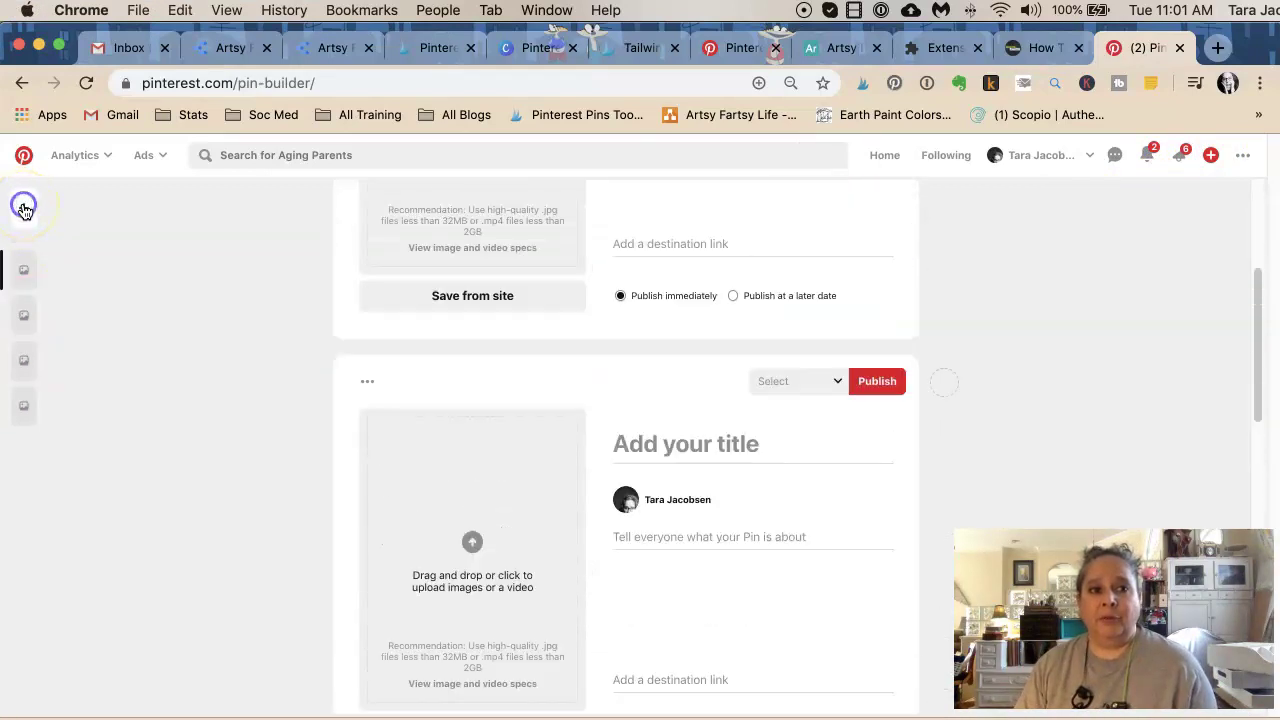
click(24, 207)
click(24, 207)
click(24, 207)
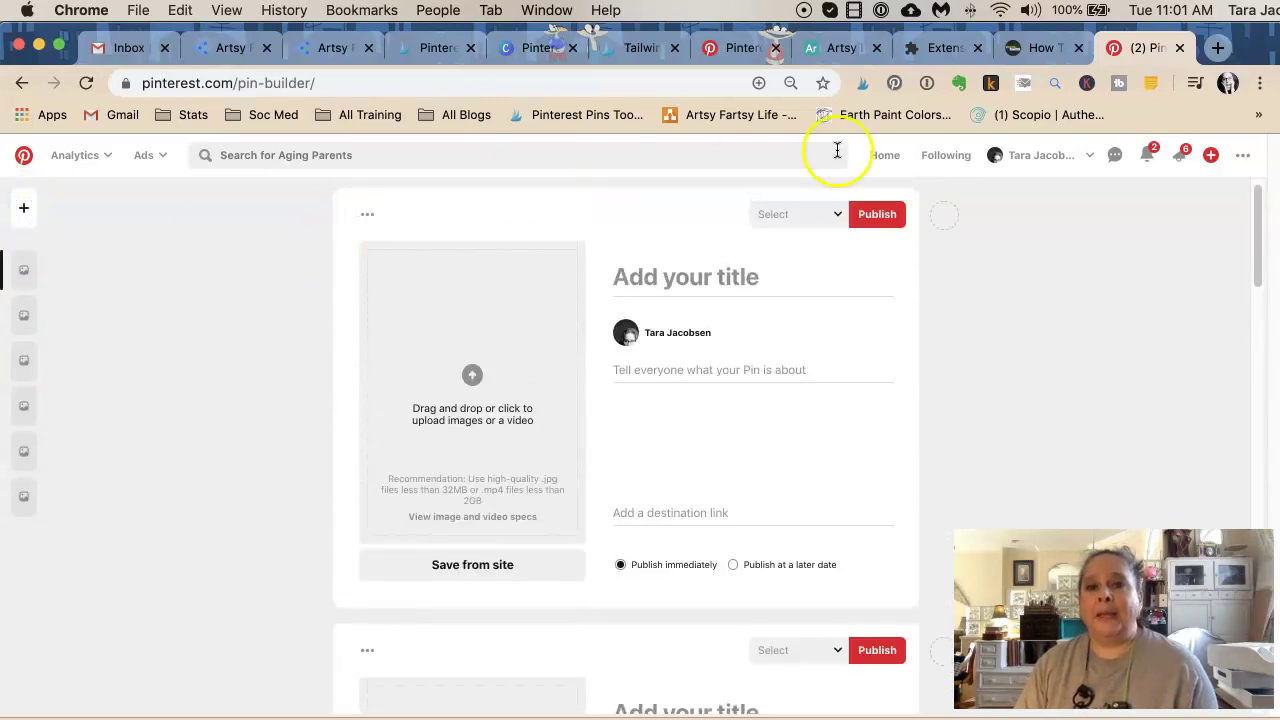
Step: Copy the web address of the marketingartfully.com iPhone product photography post and paste it as the first pin's destination link
click(1012, 58)
click(678, 82)
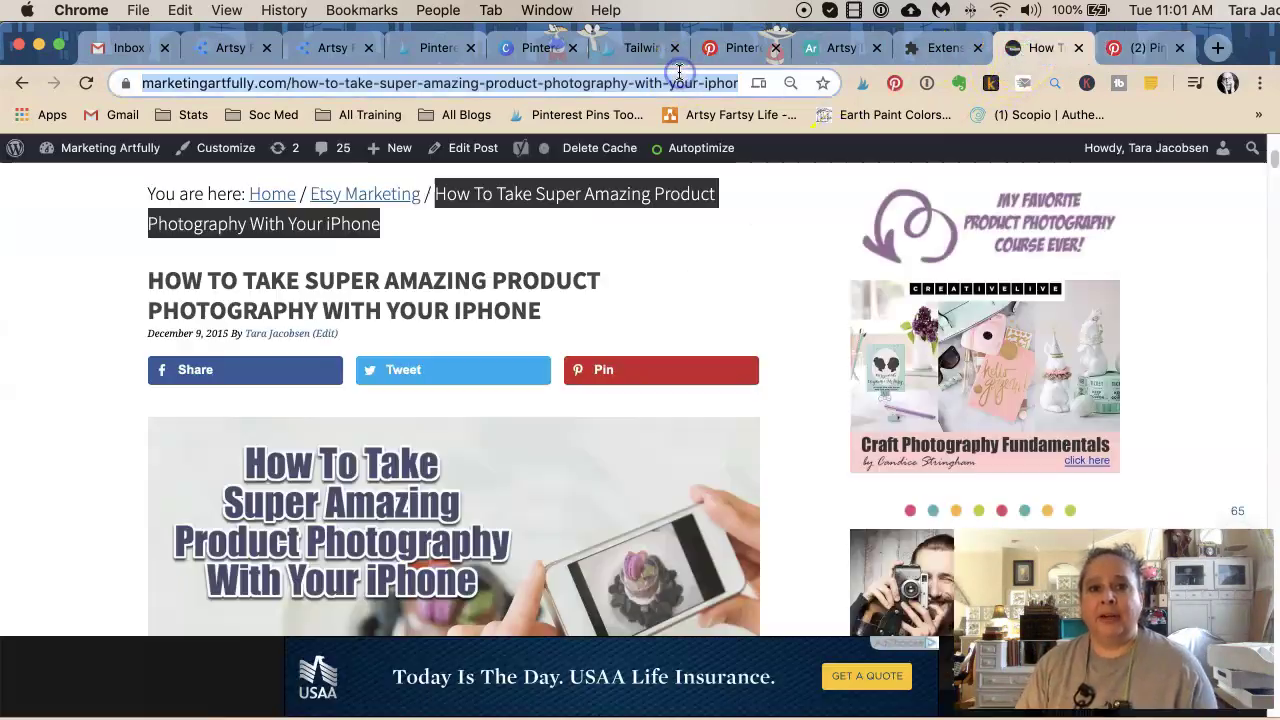
click(1140, 47)
click(700, 512)
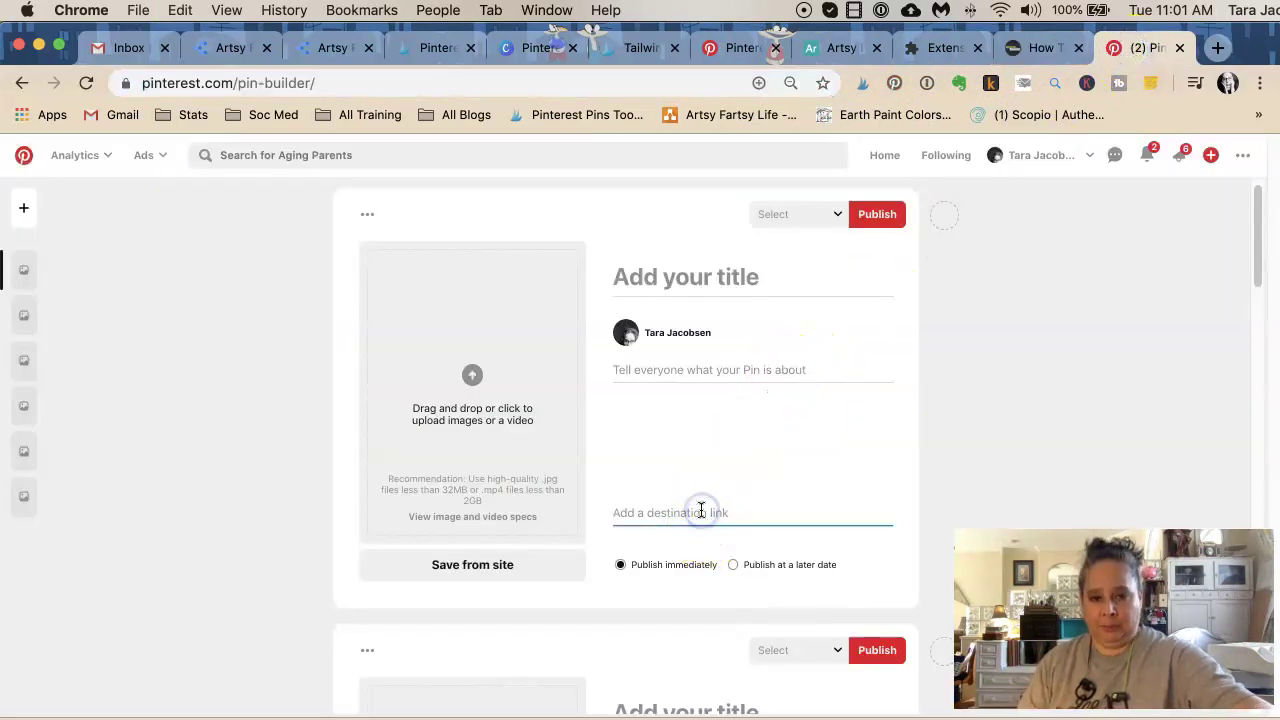
key(cmd+v)
Step: Paste the copied blog post address as the destination link of the second through sixth pins
scroll(671, 424, down, 3)
click(684, 335)
key(cmd+v)
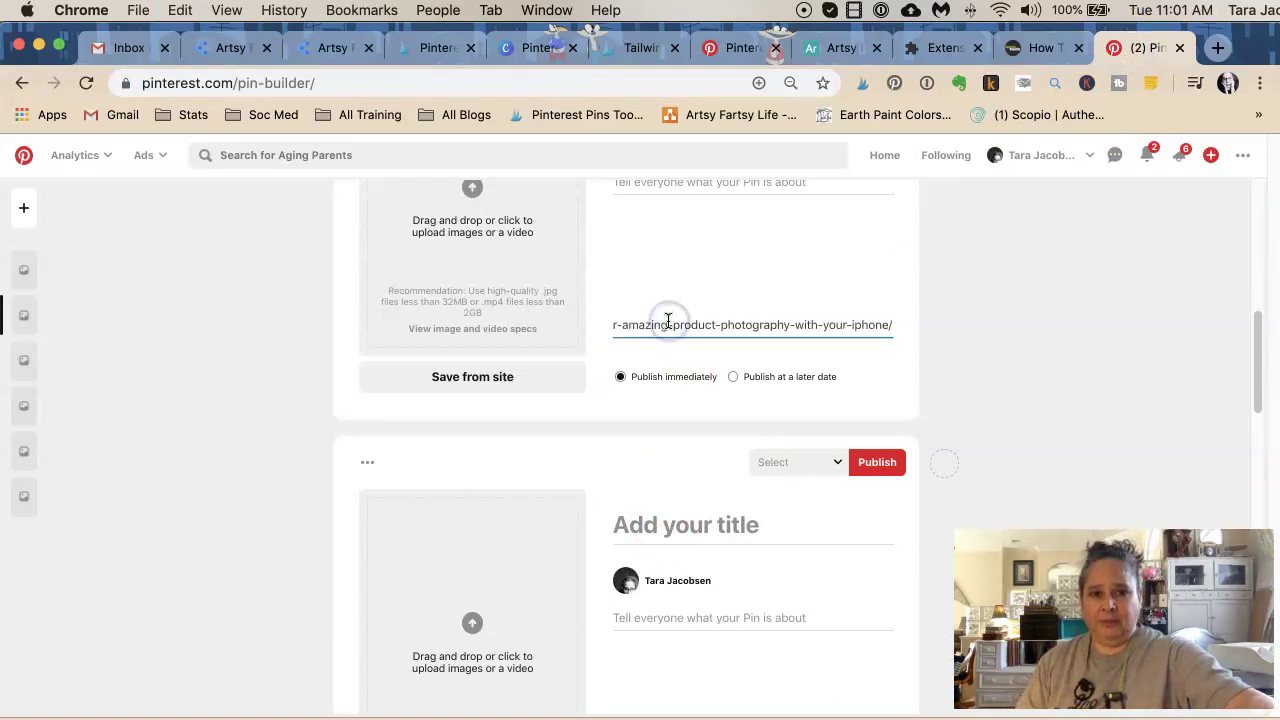
scroll(674, 390, down, 1)
scroll(674, 390, up, 2)
click(674, 402)
key(cmd+v)
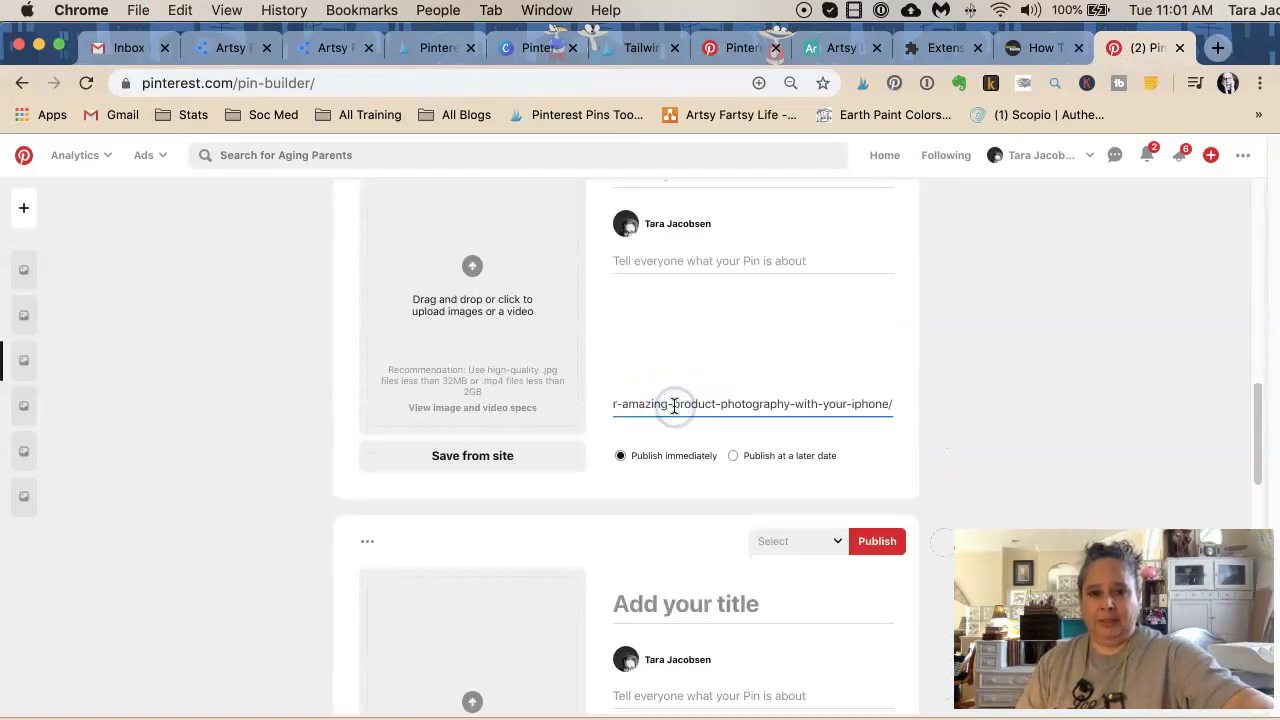
scroll(674, 400, down, 2)
click(666, 298)
key(cmd+v)
scroll(657, 414, up, 2)
scroll(657, 414, down, 1)
click(660, 392)
key(cmd+v)
scroll(650, 400, down, 3)
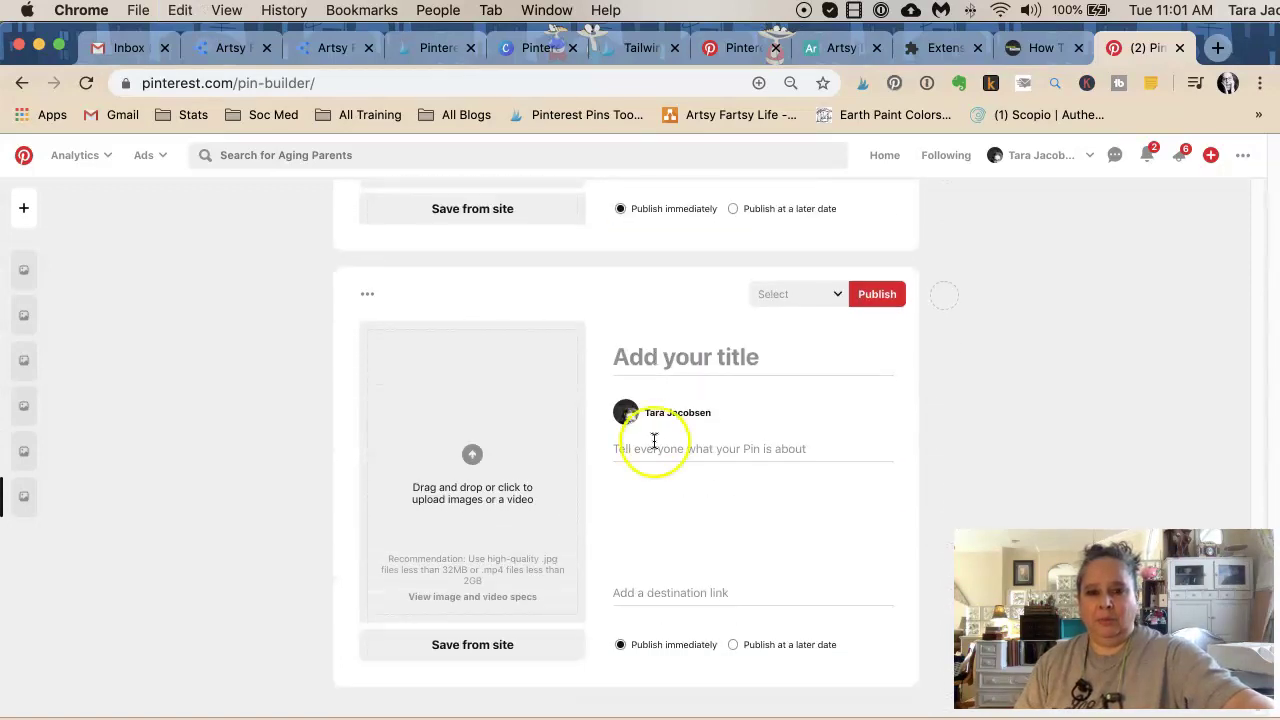
click(647, 585)
key(cmd+v)
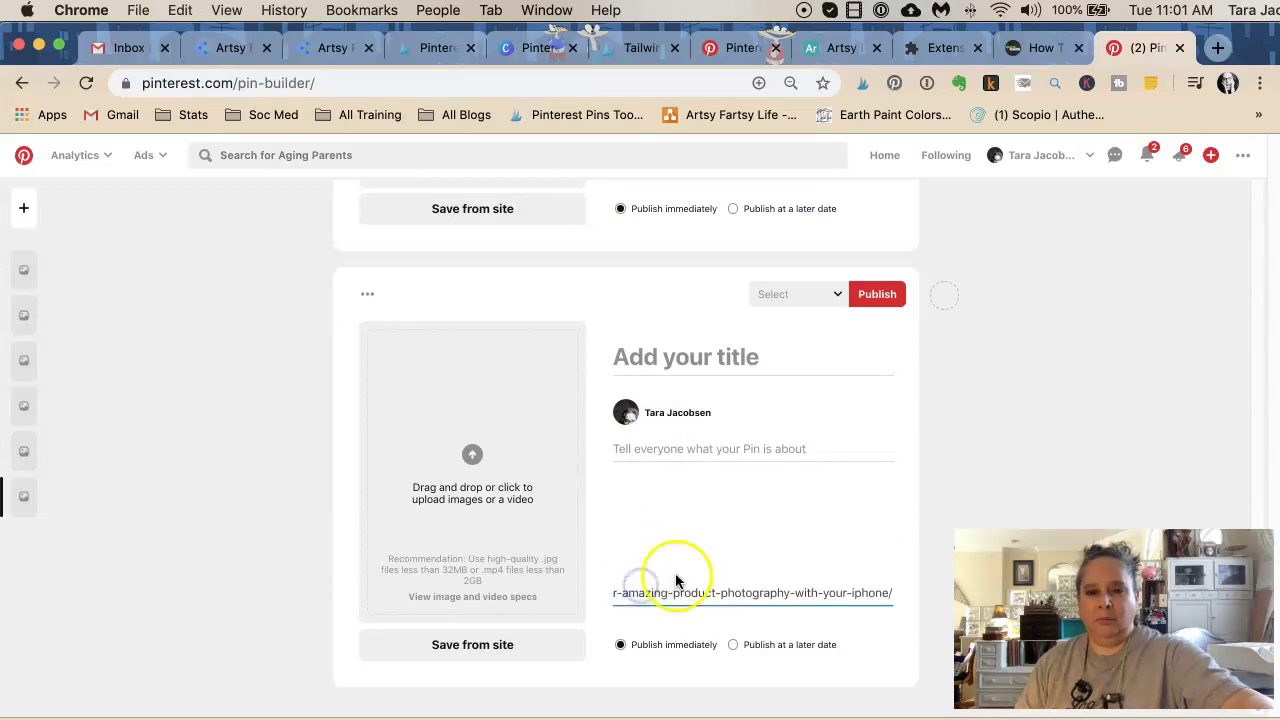
scroll(657, 420, down, 1)
Step: Copy "How To Take Super Amazing Product Photography With Your iPhone" from the blog post and paste it as the sixth pin's title
click(1035, 47)
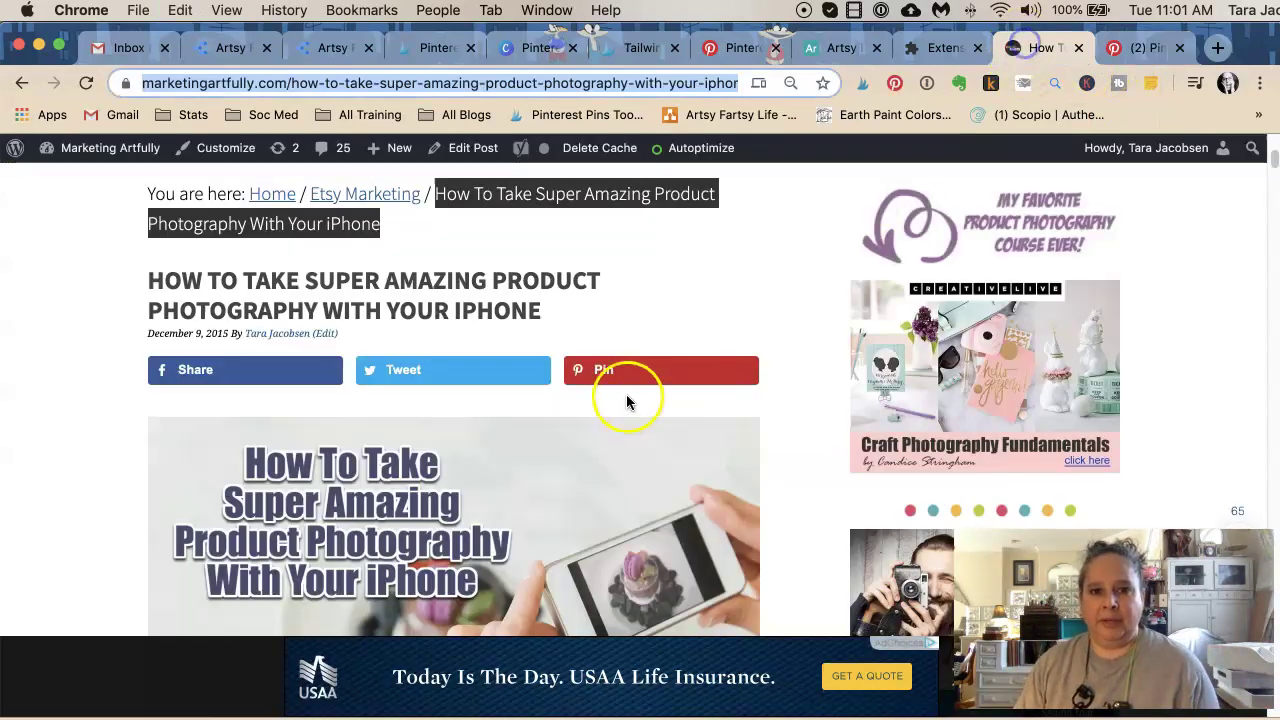
right_click(500, 193)
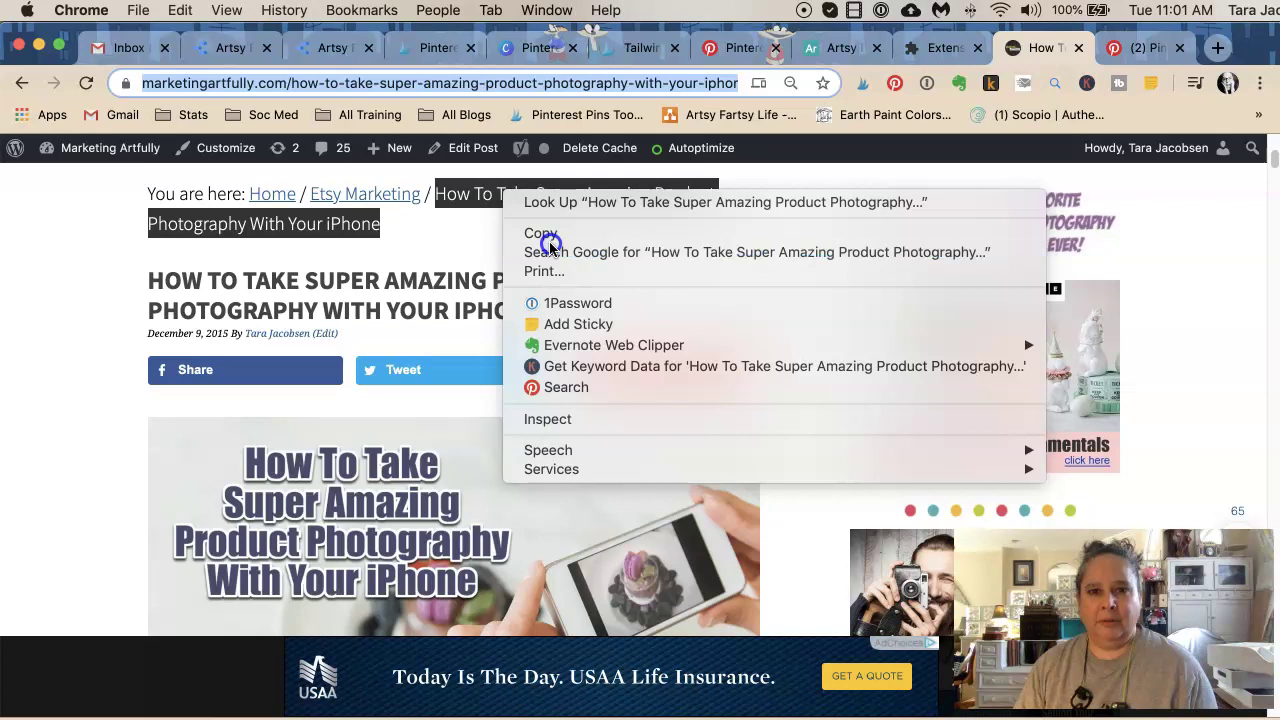
click(549, 243)
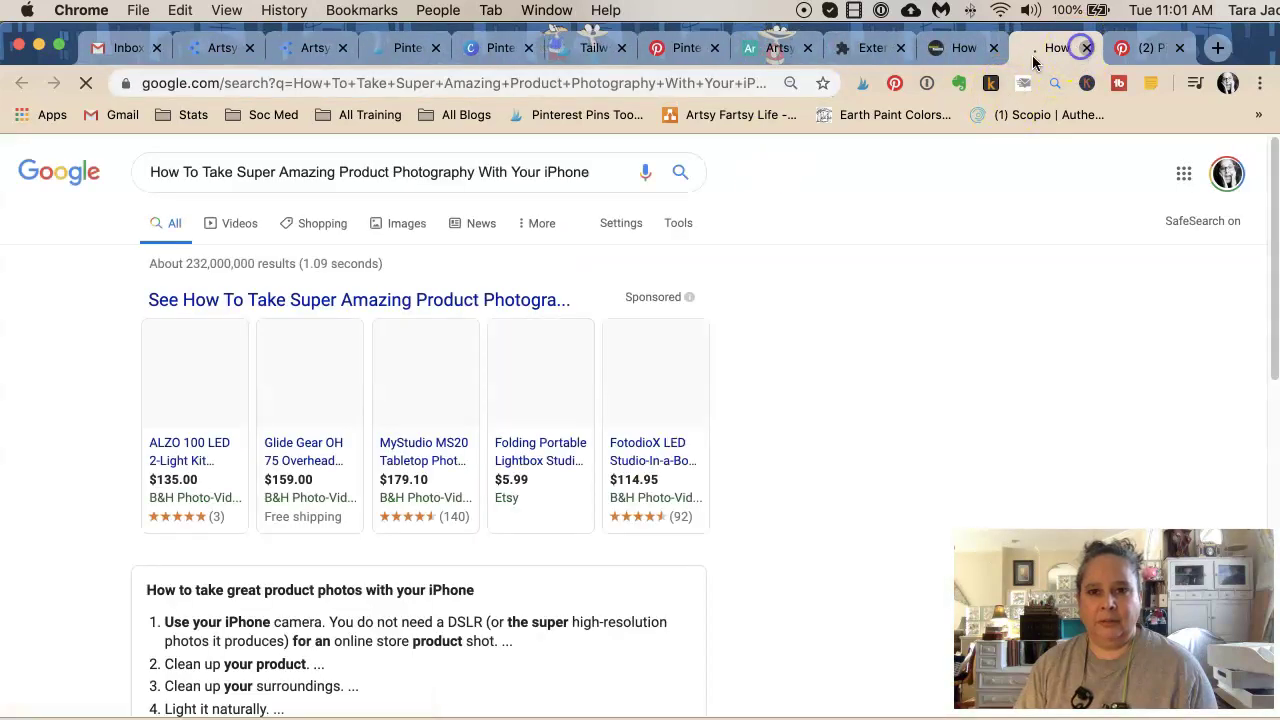
click(1086, 47)
right_click(507, 205)
click(551, 228)
click(1130, 48)
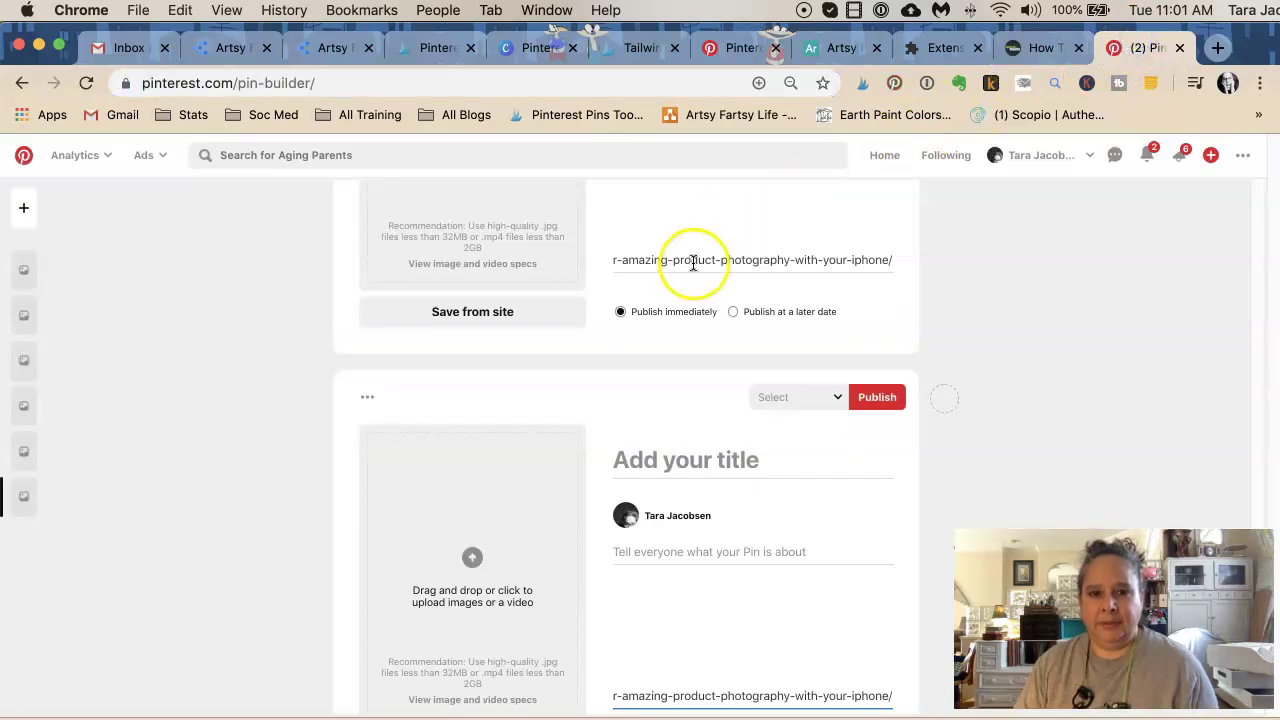
click(650, 463)
key(super+v)
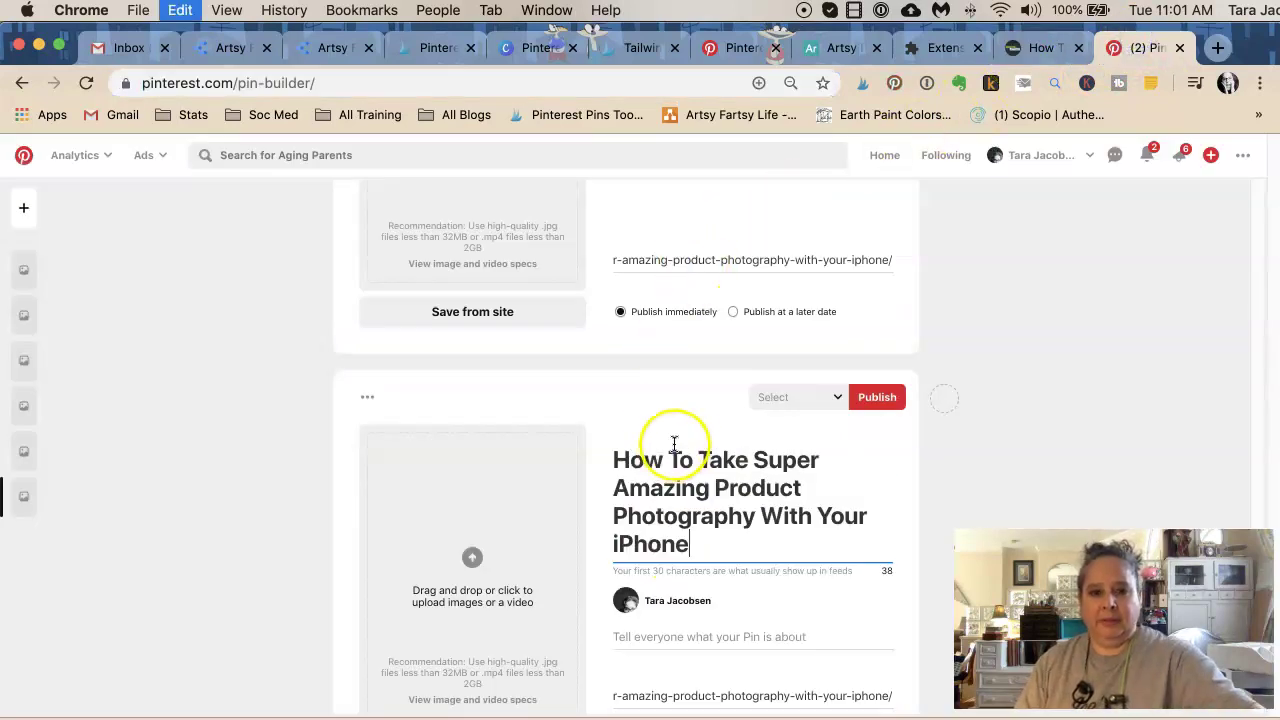
Step: Paste the copied title "How To Take Super Amazing Product Photography With Your iPhone" into the remaining five pins, working up to the first
click(676, 462)
key(super+v)
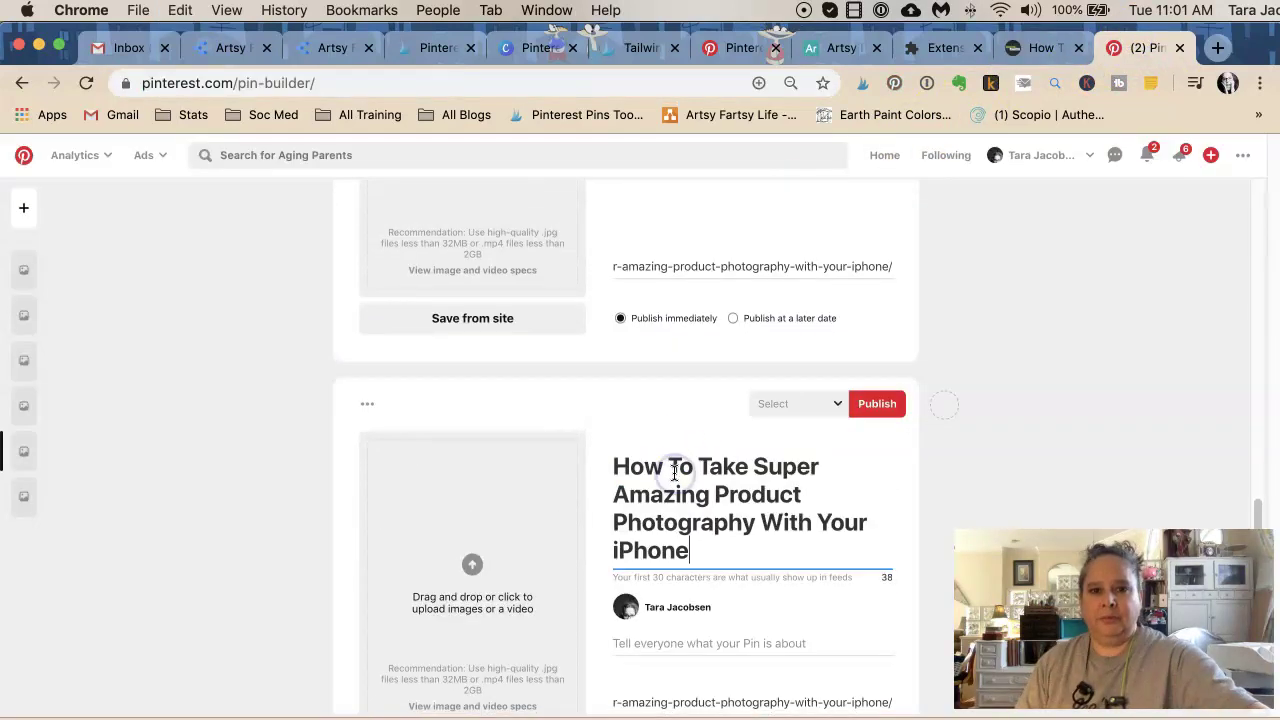
click(696, 372)
key(super+v)
click(686, 334)
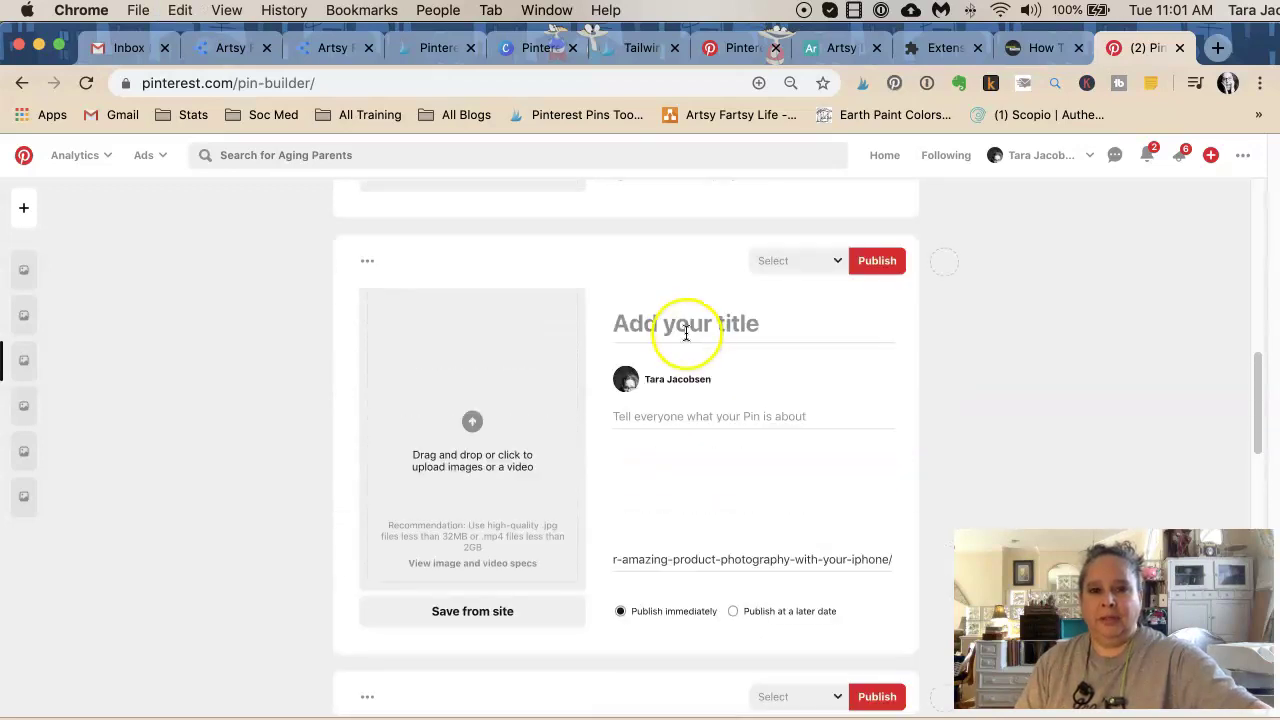
key(super+v)
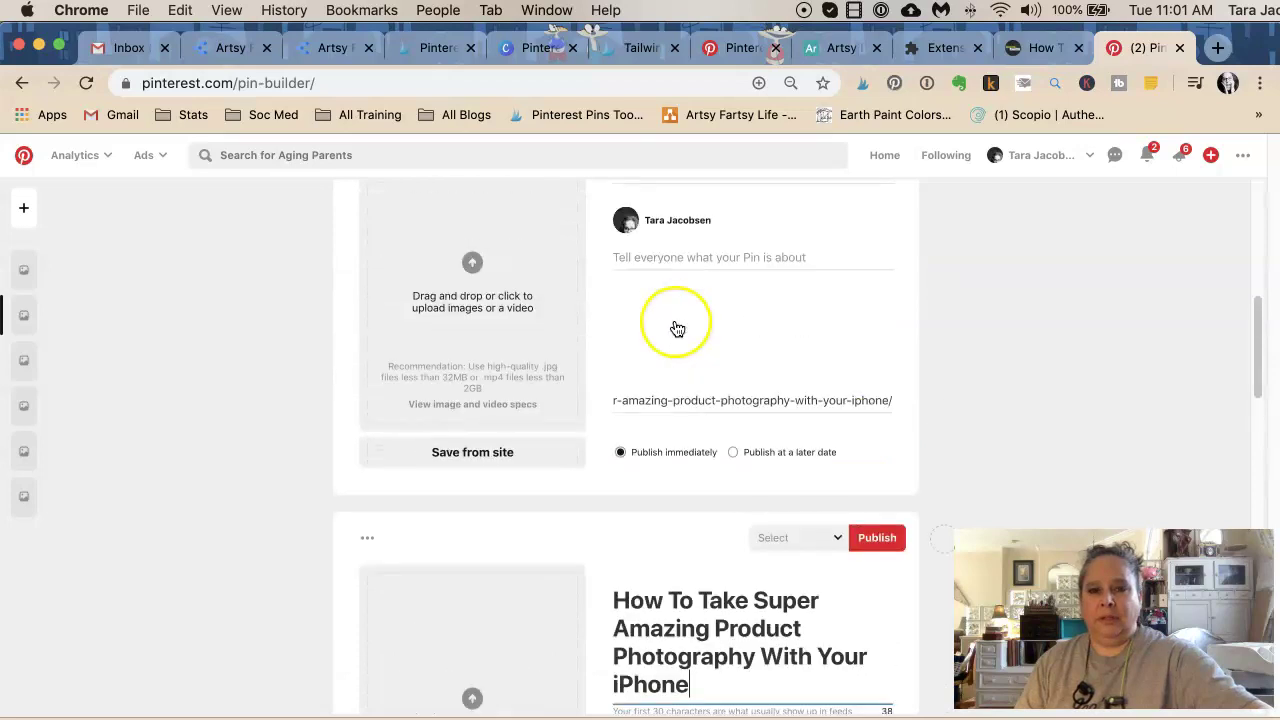
click(677, 258)
key(super+v)
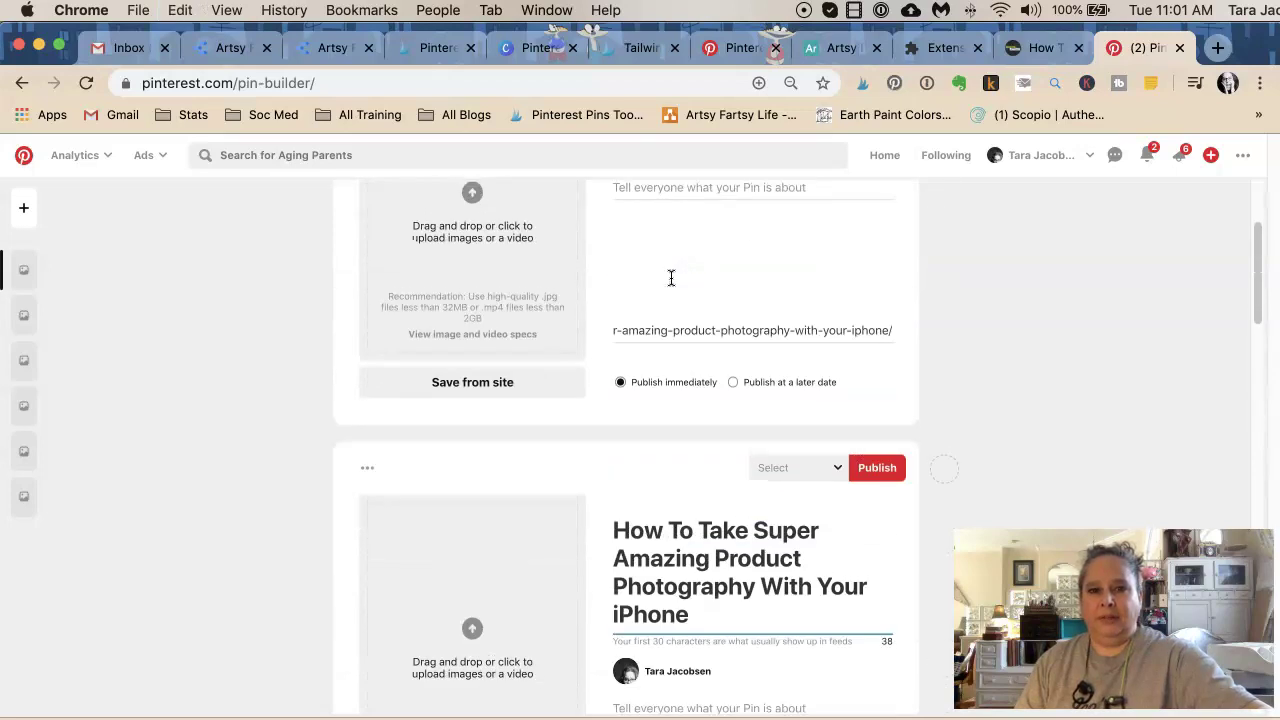
click(677, 243)
key(super+v)
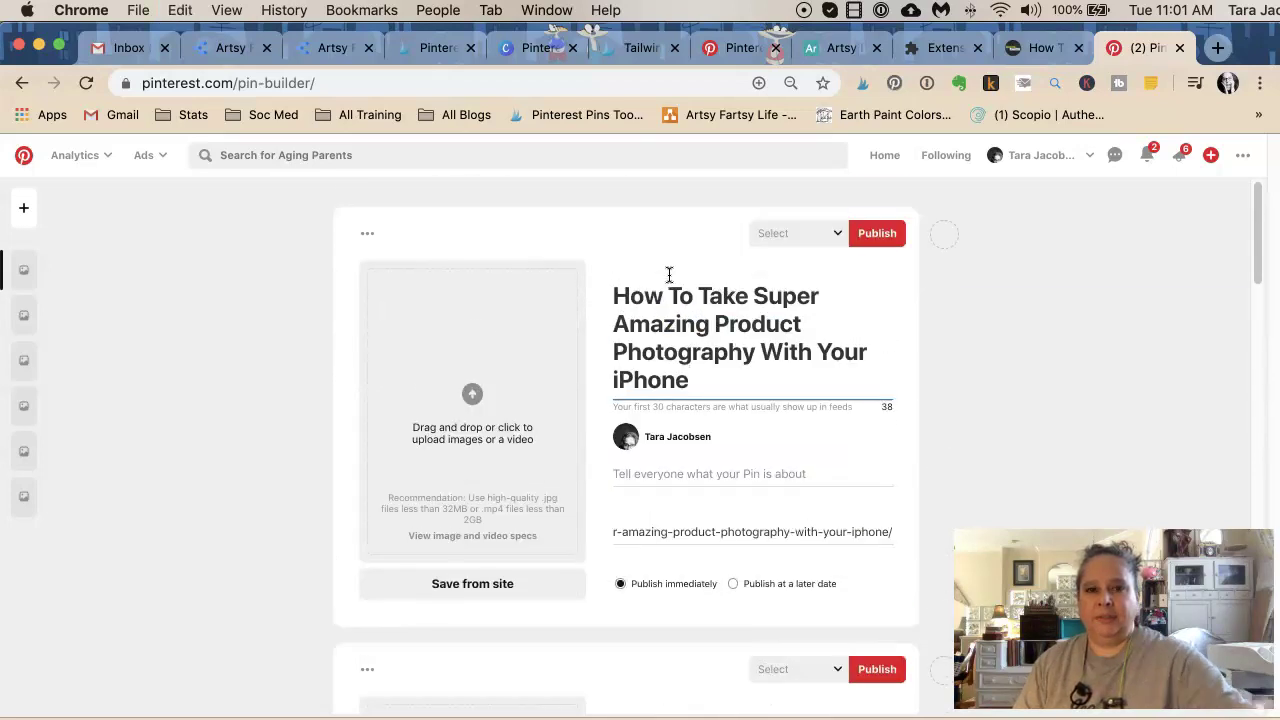
Step: Copy the blog post's opening paragraph about studying product photography and paste it as the first pin's description
click(1022, 52)
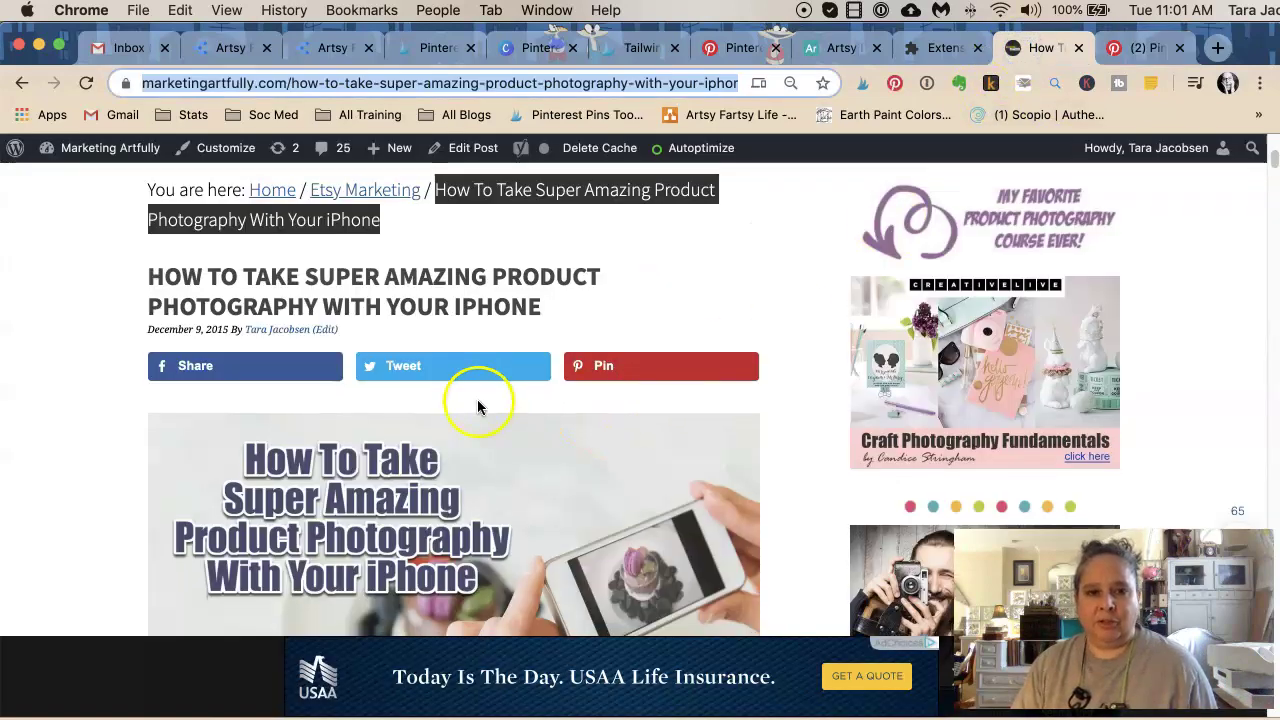
scroll(450, 410, down, 5)
triple_click(390, 415)
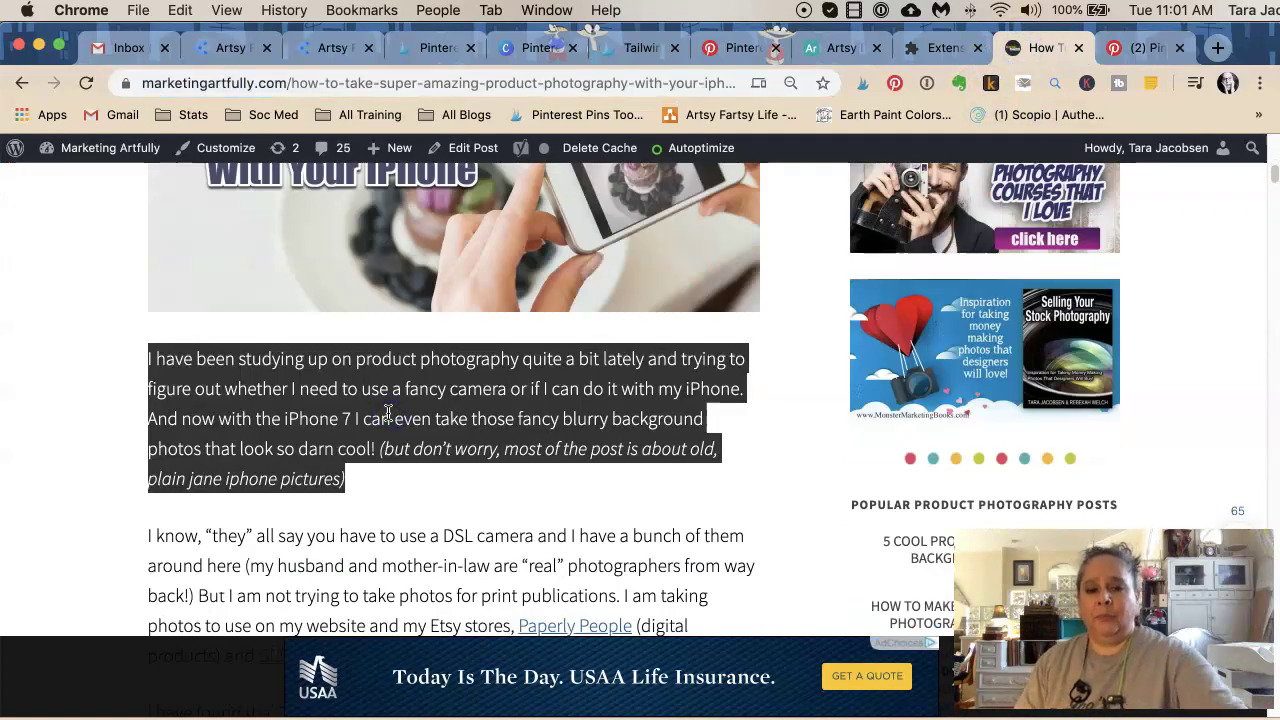
click(1125, 47)
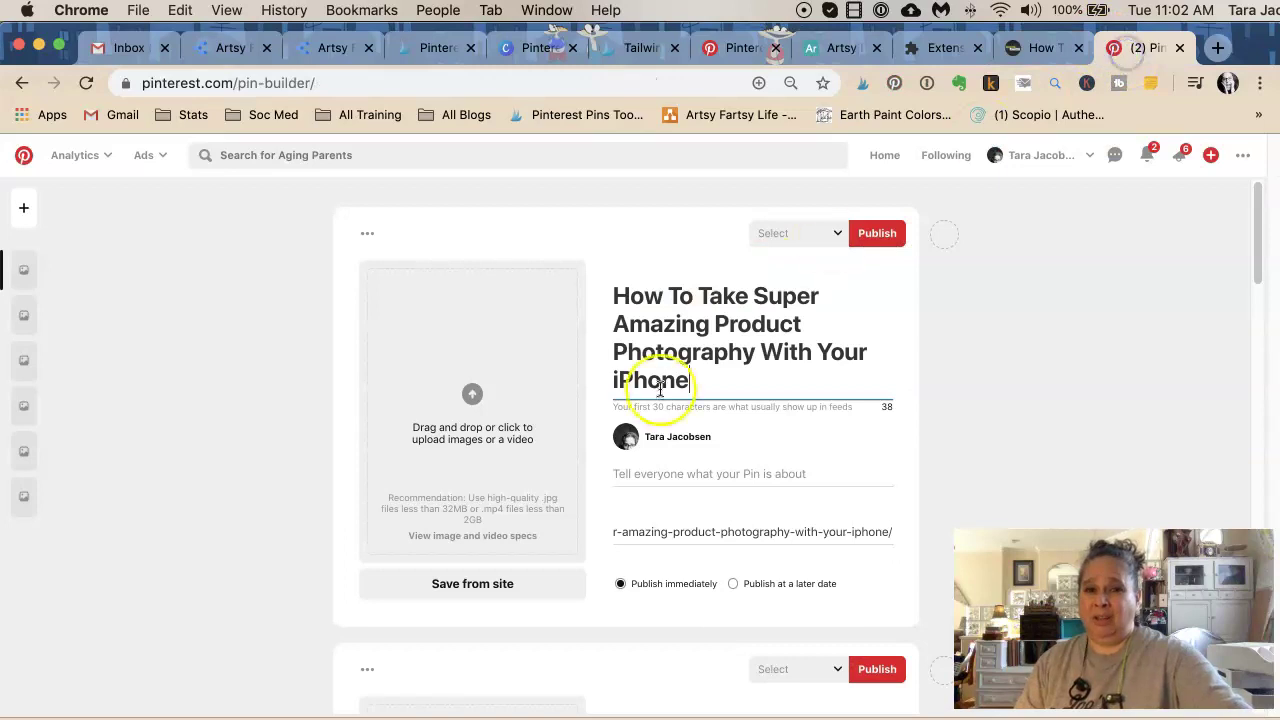
click(650, 472)
key(super+v)
Step: Paste the copied opening paragraph as the description of the second, third and fourth pins
click(654, 523)
click(680, 456)
key(super+v)
scroll(677, 470, down, 5)
scroll(677, 480, down, 3)
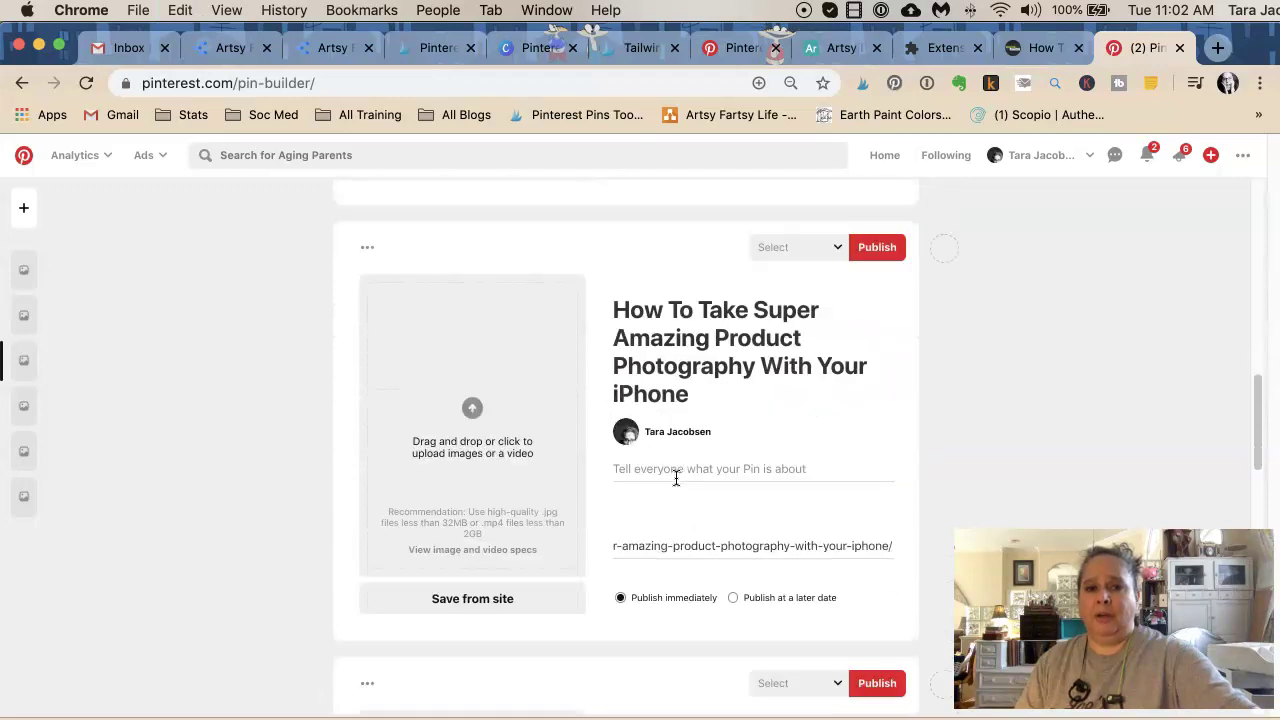
click(676, 458)
key(super+v)
scroll(670, 473, down, 8)
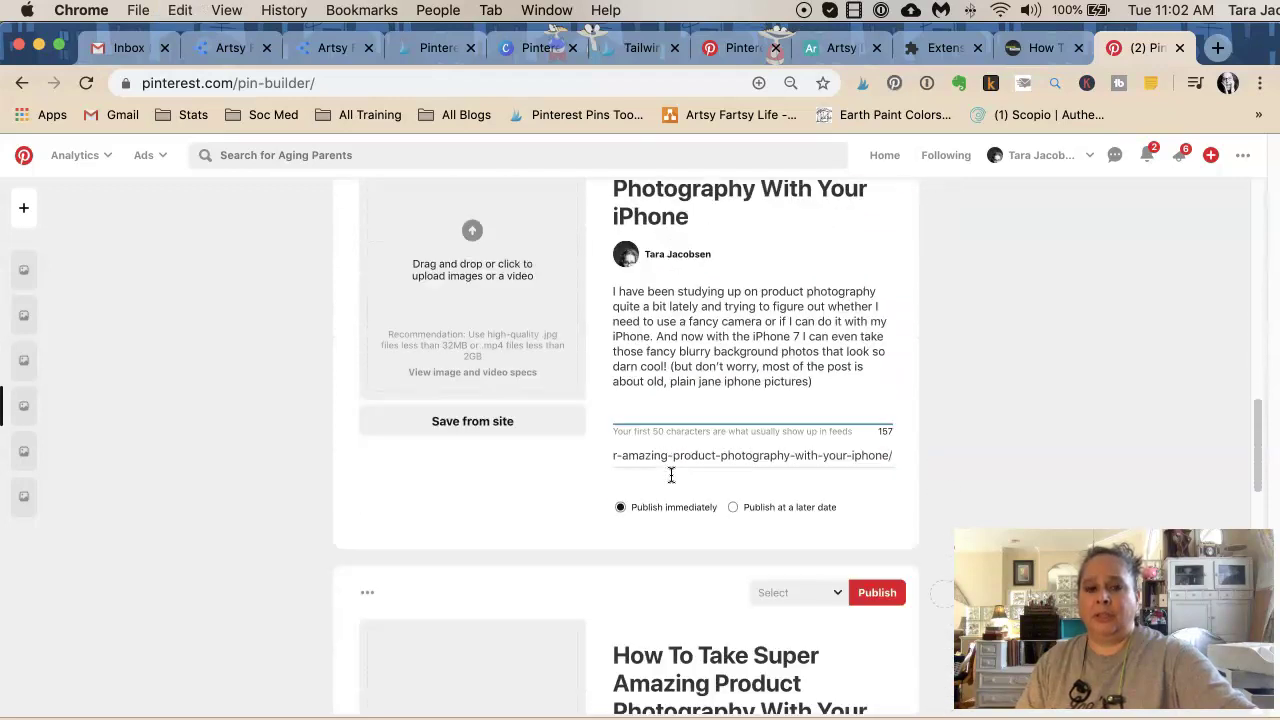
click(671, 475)
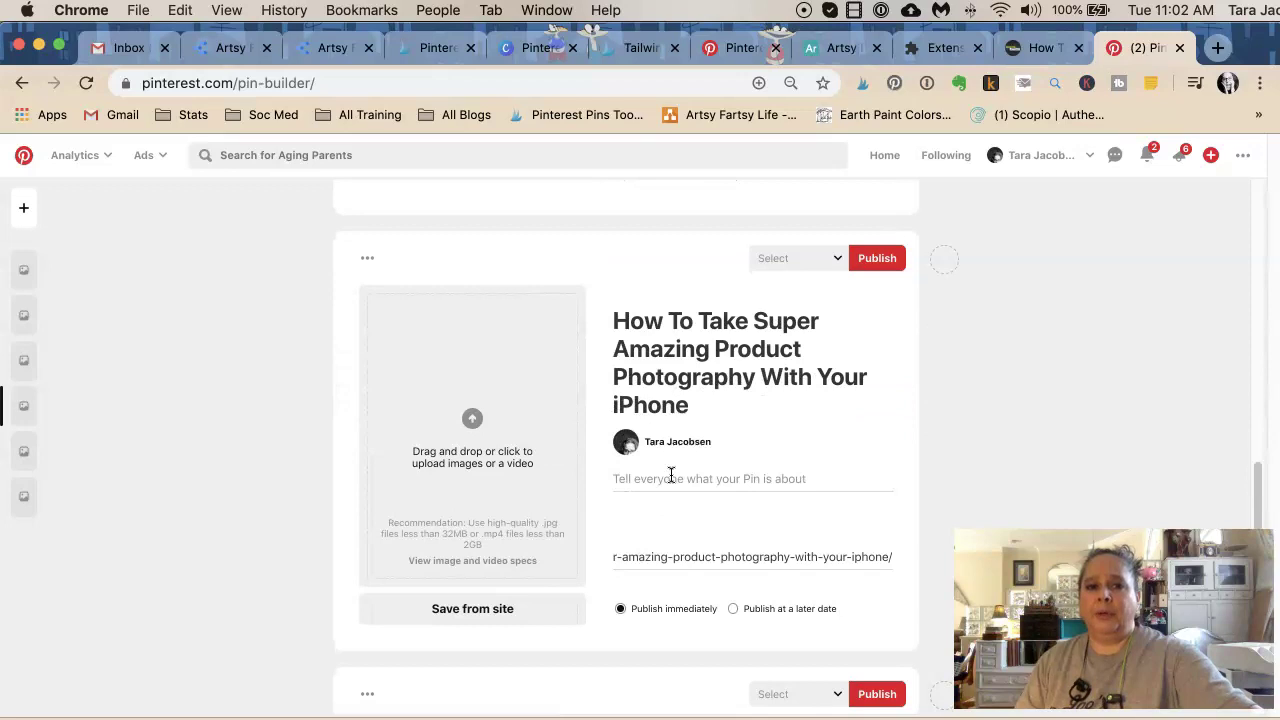
key(super+v)
Step: Paste the same opening paragraph as the description of the fifth and sixth pins
scroll(667, 472, down, 3)
scroll(667, 473, down, 5)
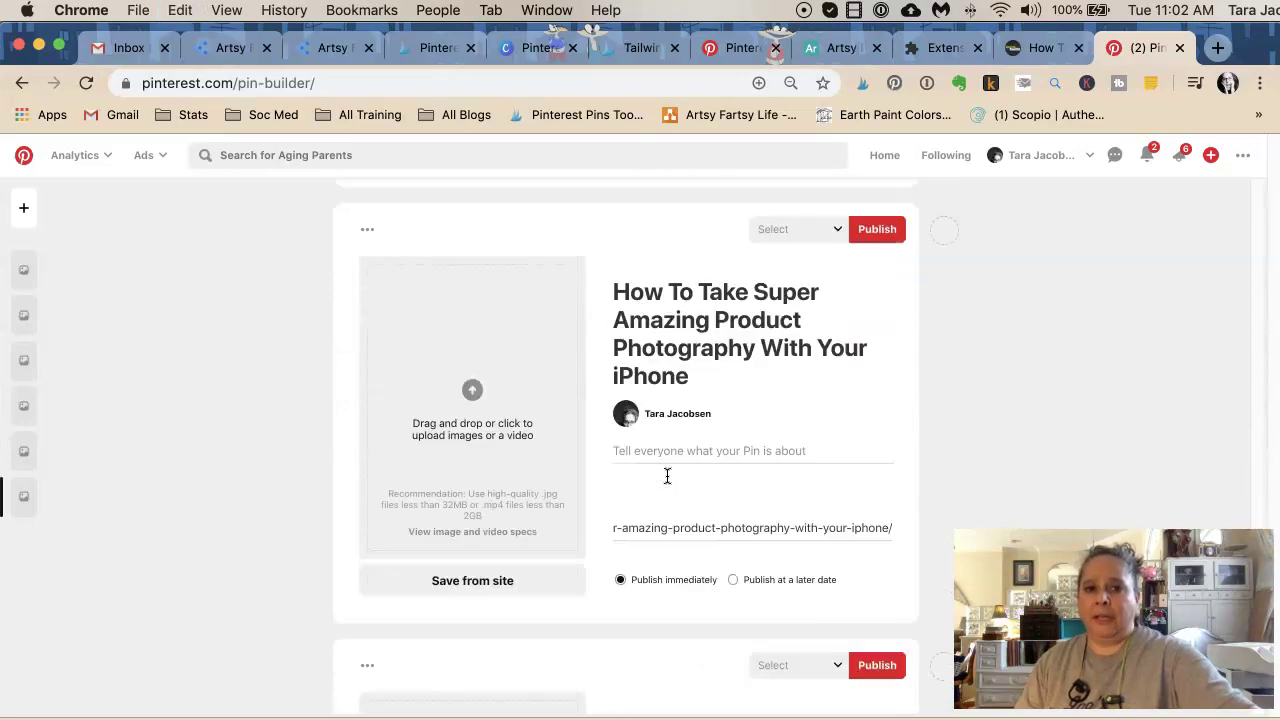
click(660, 451)
key(super+v)
scroll(656, 477, down, 8)
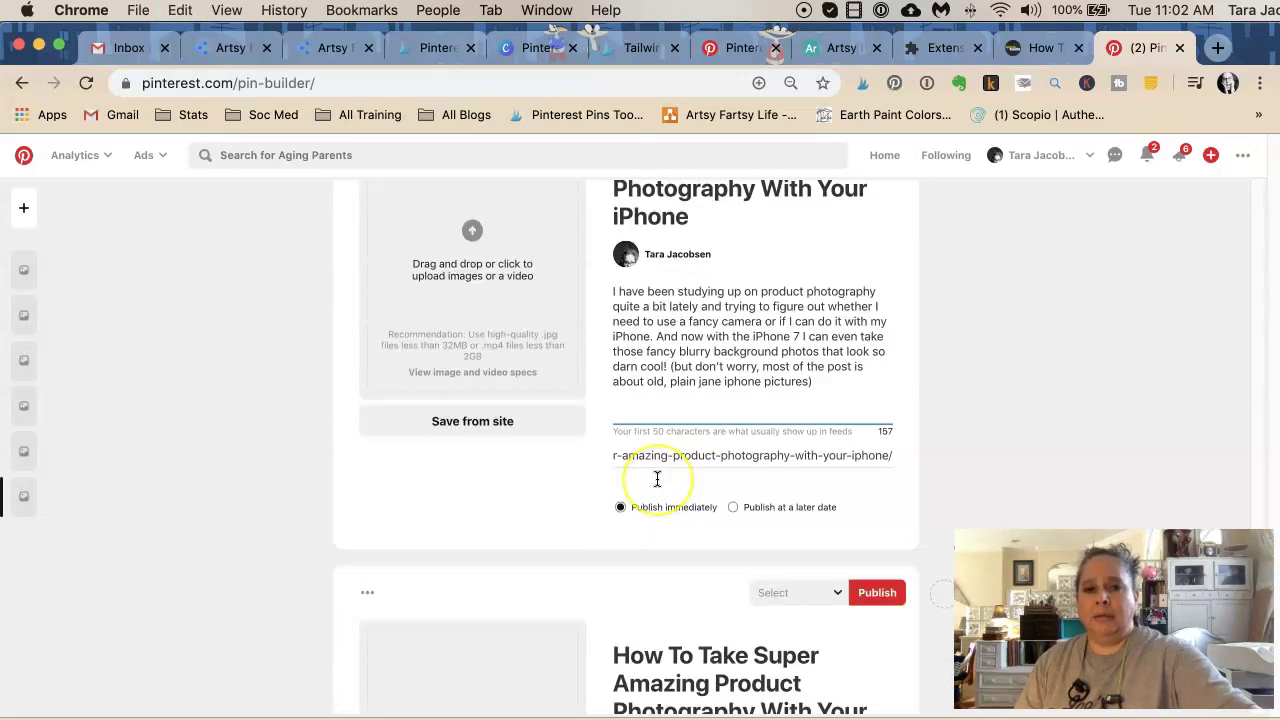
click(650, 511)
key(super+v)
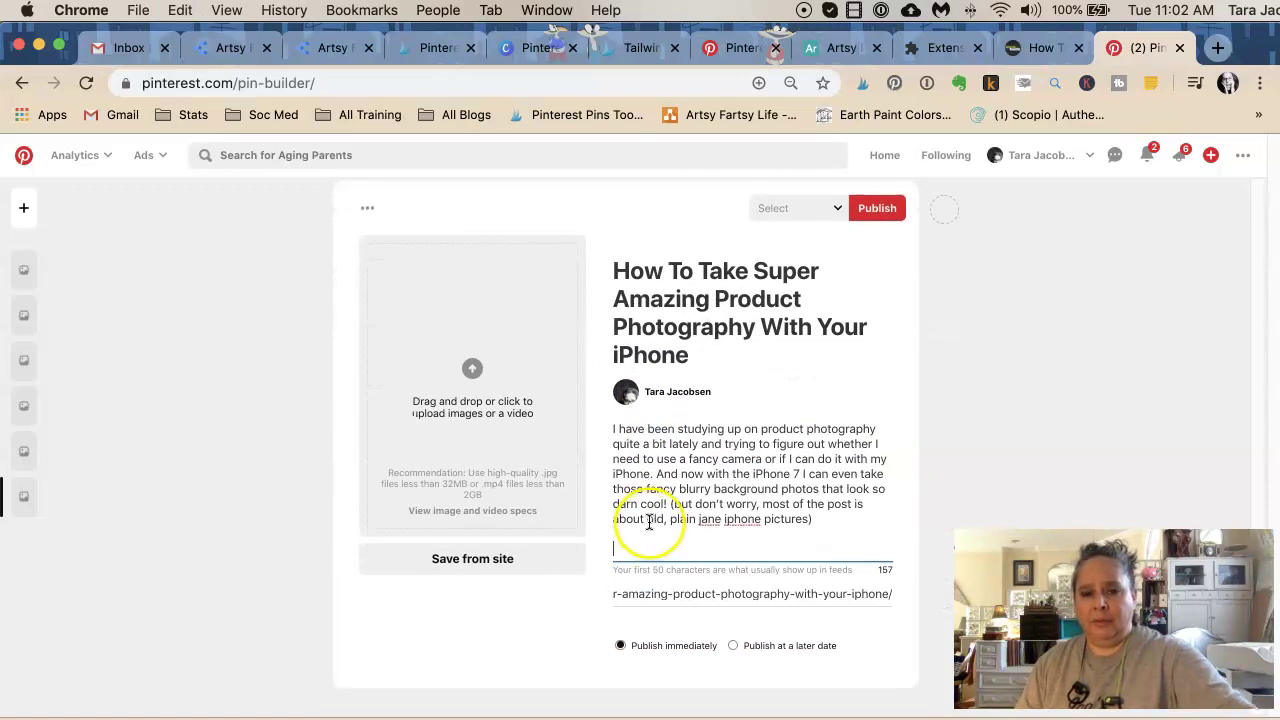
Step: Upload the take-product-photography image numbered 1 from the Iphone Product Photography folder to the first pin
scroll(651, 520, up, 1)
scroll(650, 522, down, 3)
scroll(650, 520, down, 9)
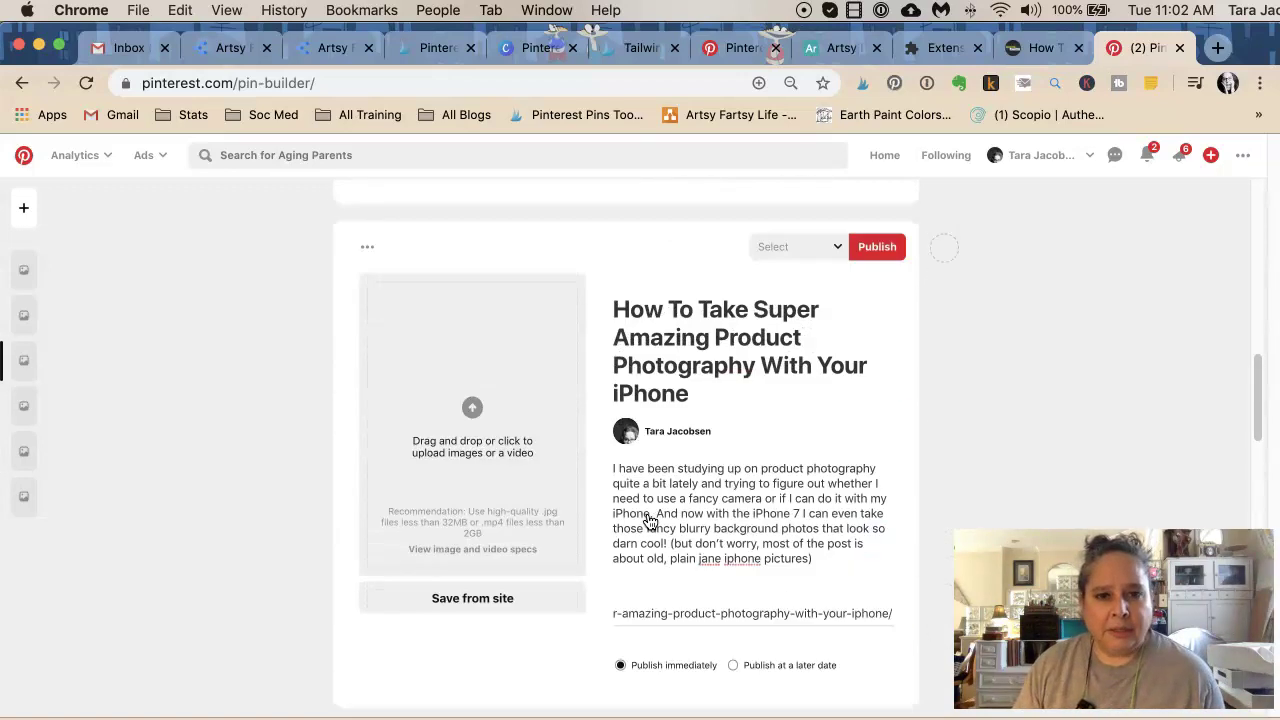
scroll(650, 520, up, 2)
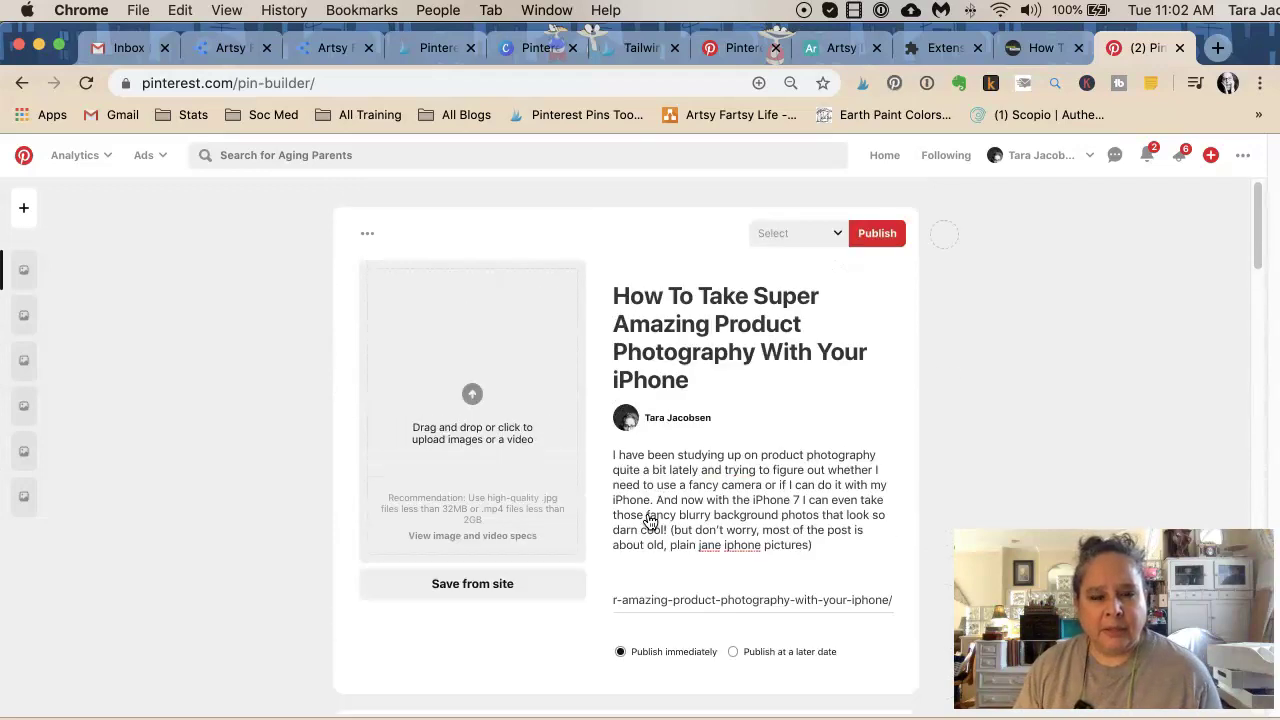
click(471, 435)
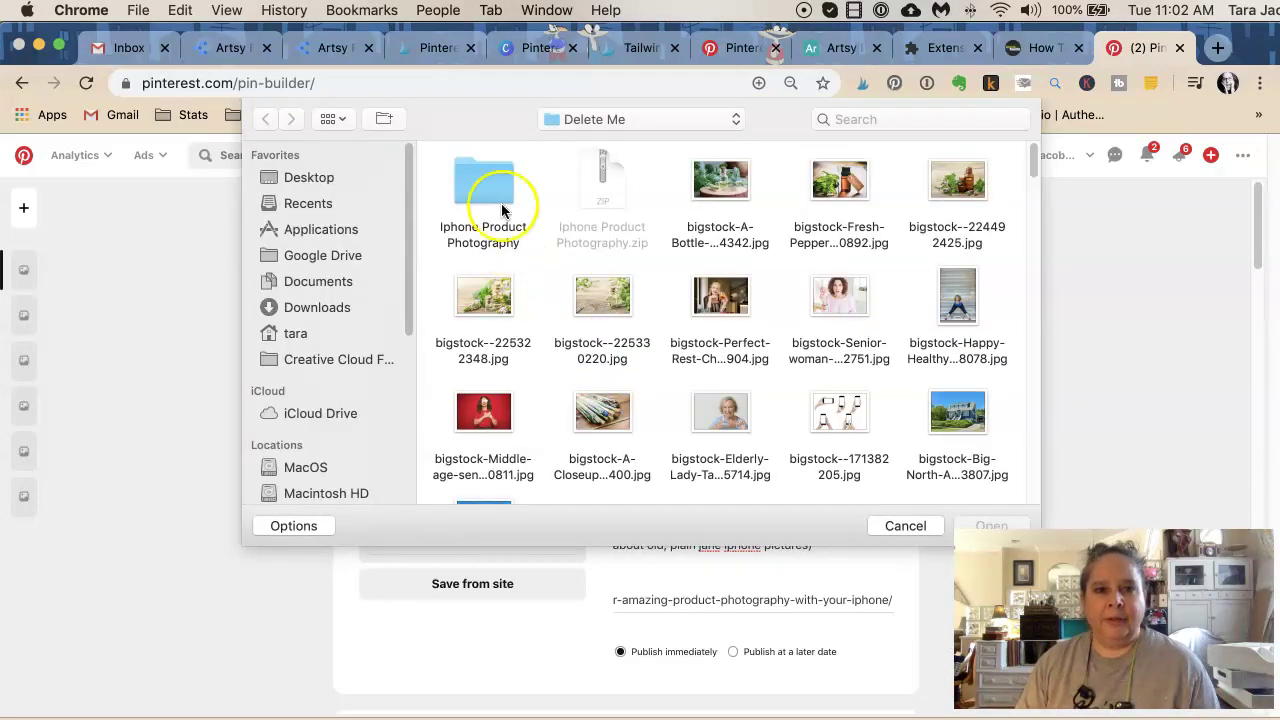
double_click(501, 203)
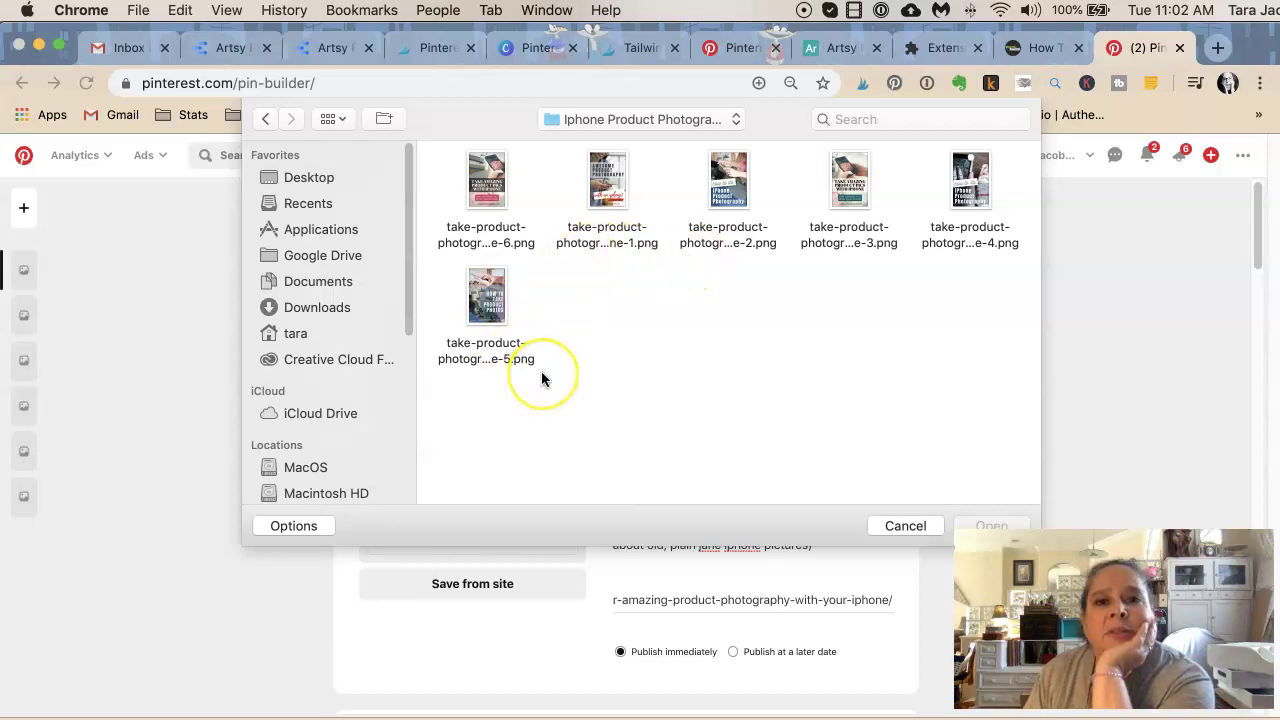
double_click(614, 190)
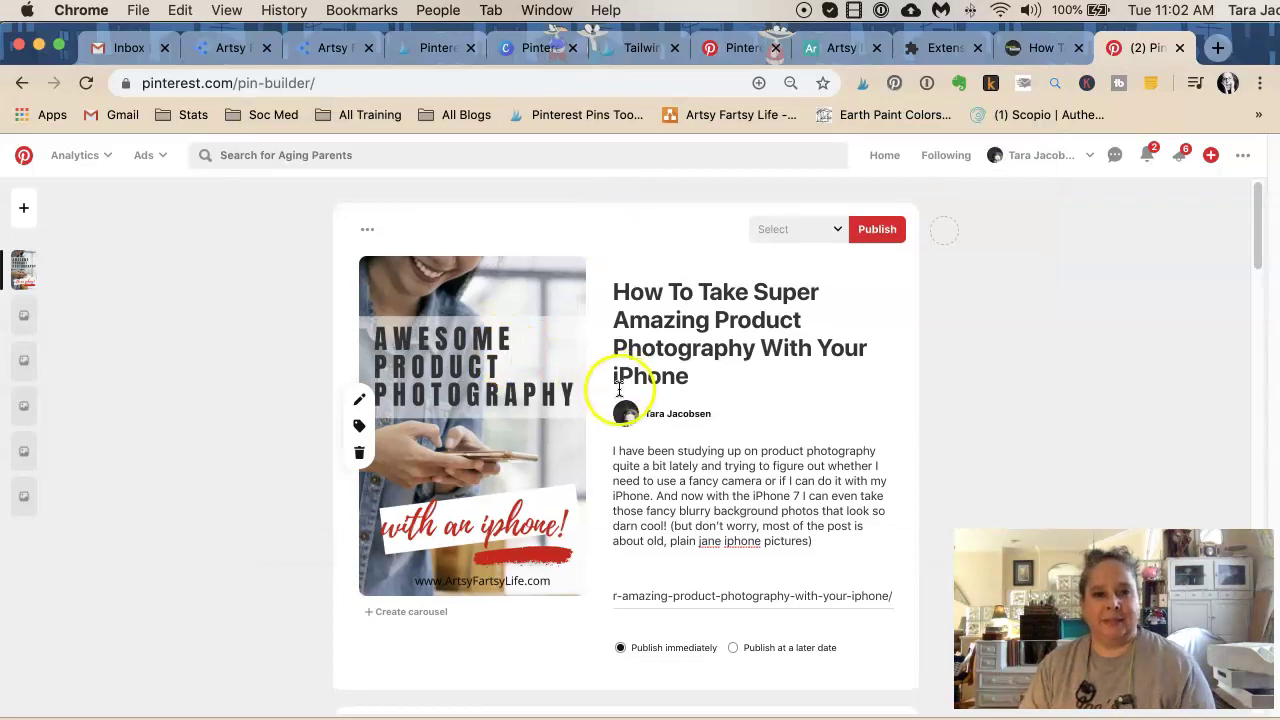
Step: Upload image number 2 to the second pin and image number 3 to the third pin
scroll(608, 390, down, 4)
click(472, 505)
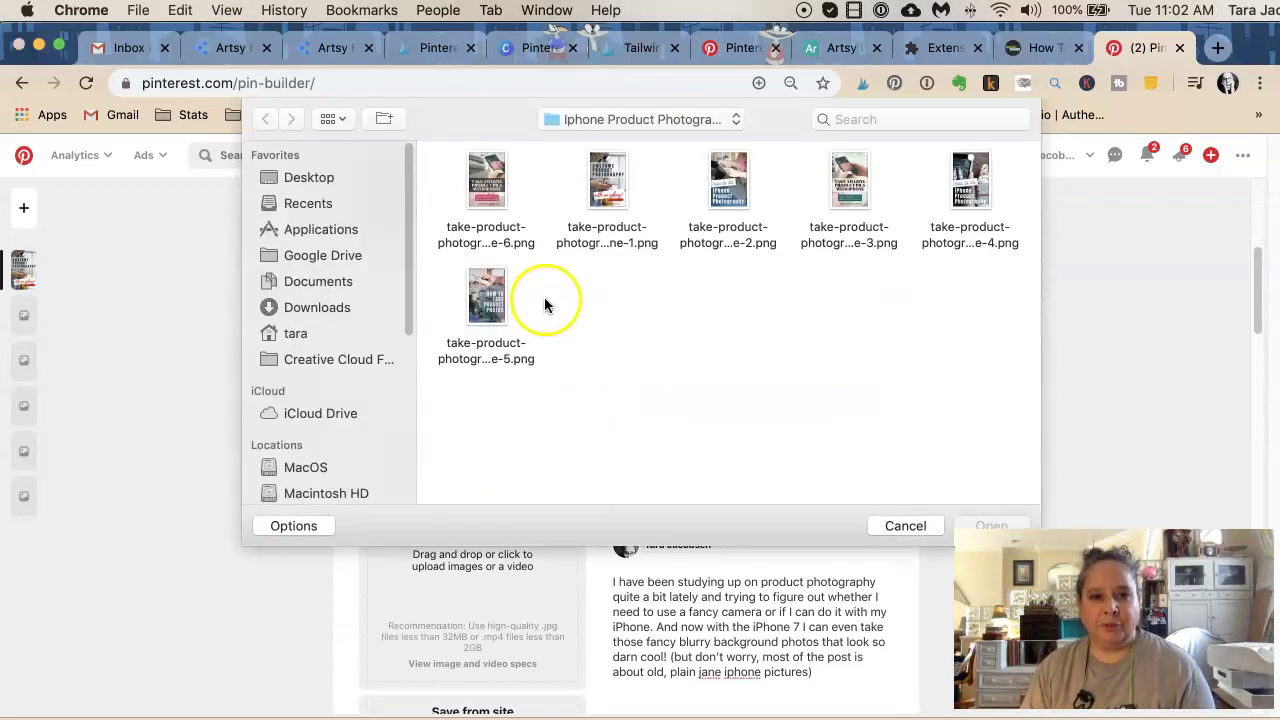
double_click(745, 200)
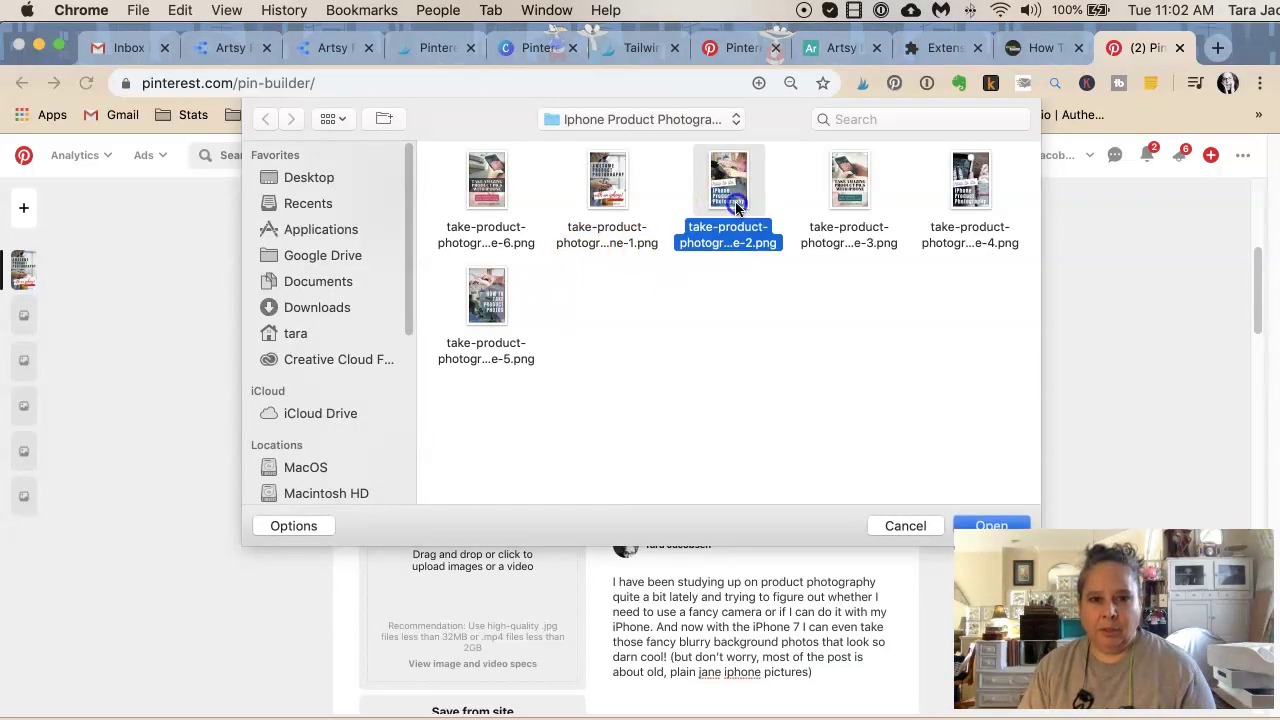
scroll(563, 457, down, 2)
click(491, 323)
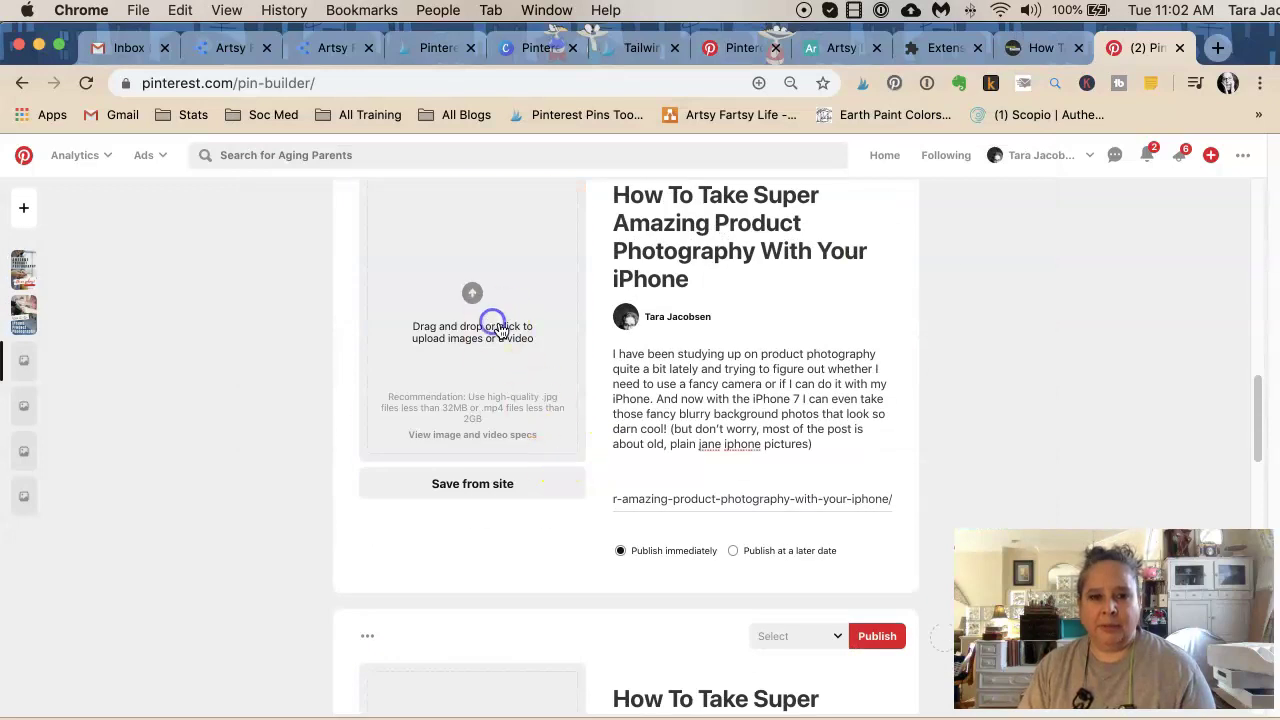
click(770, 212)
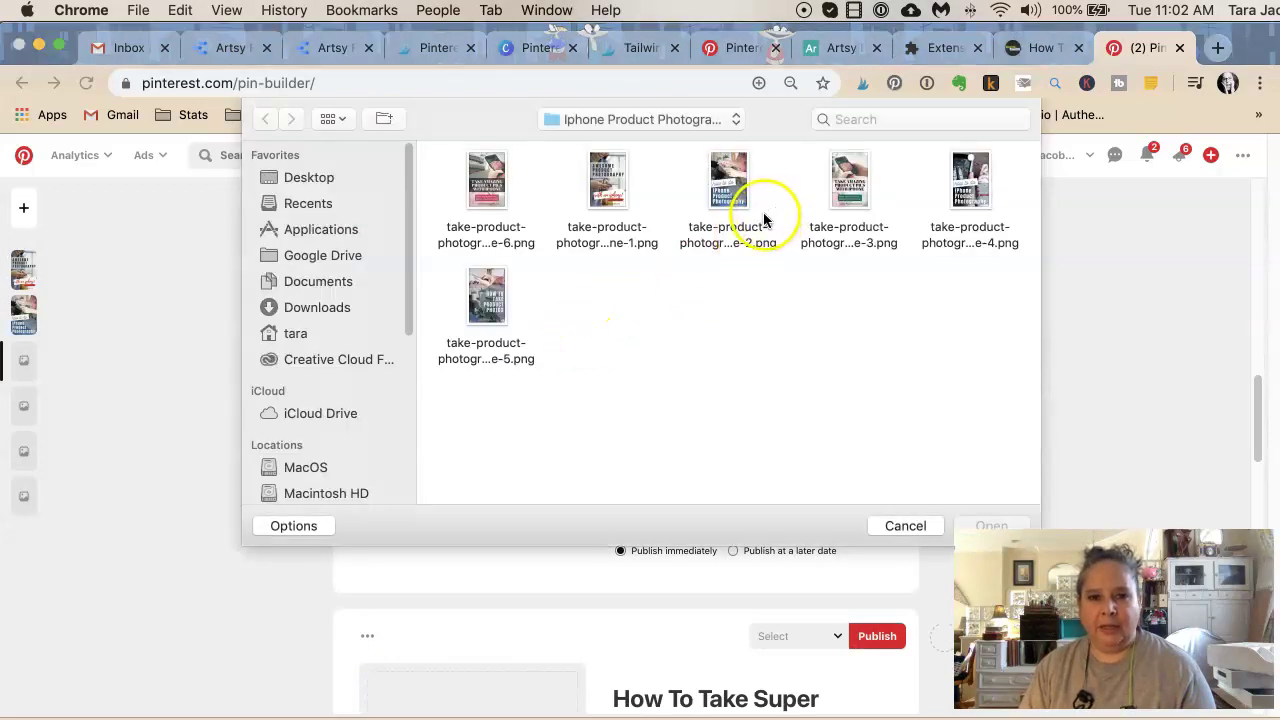
double_click(829, 177)
Step: Upload images number 4, 5 and 6 to the fourth, fifth and sixth pins respectively
scroll(627, 408, down, 2)
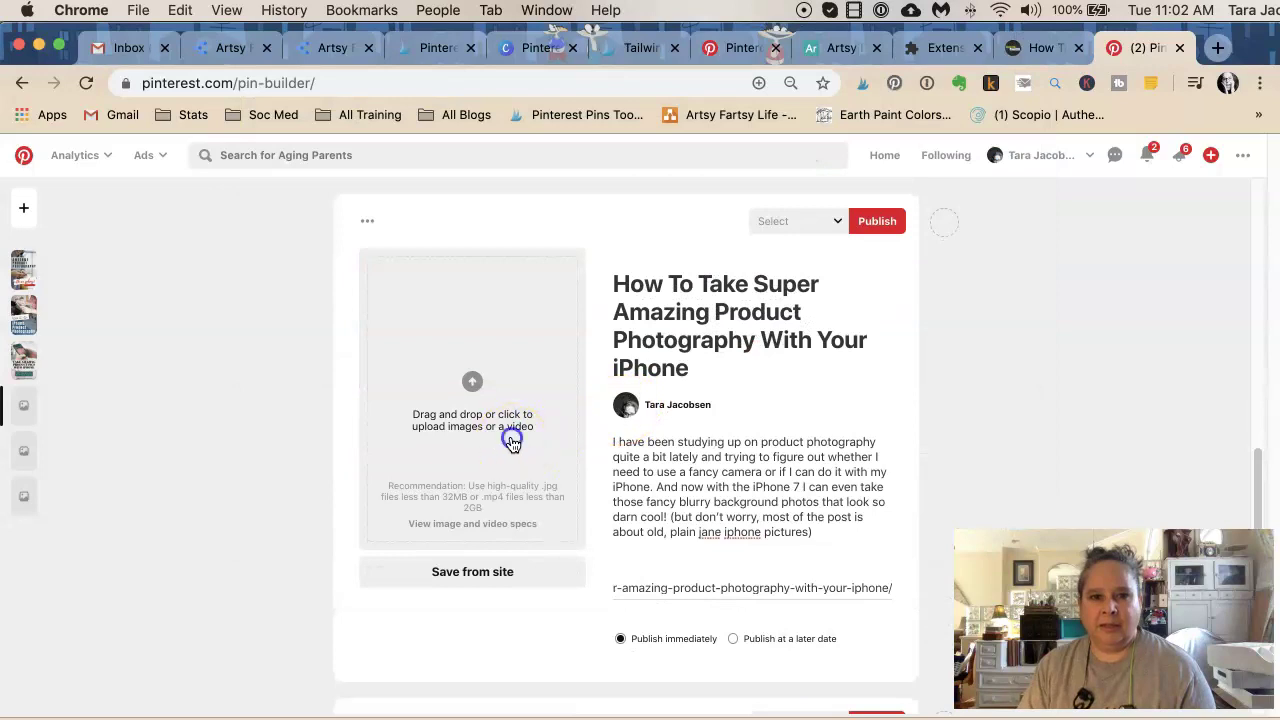
click(512, 438)
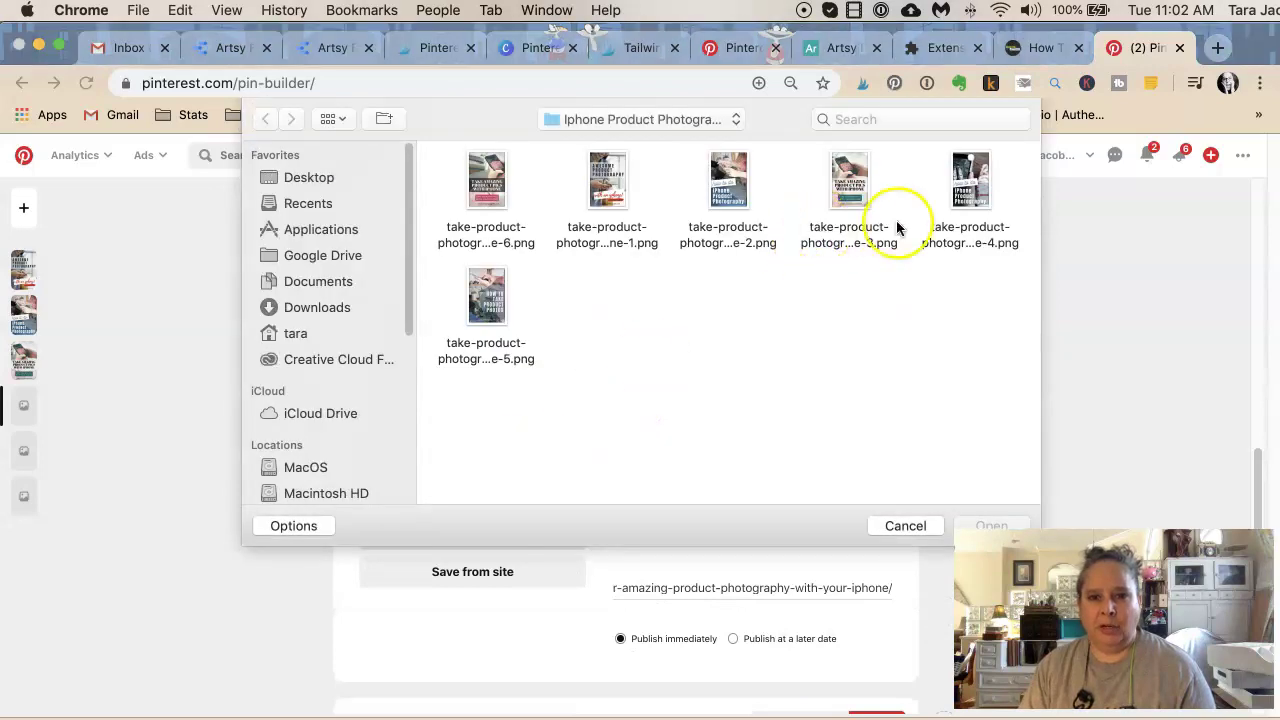
double_click(966, 196)
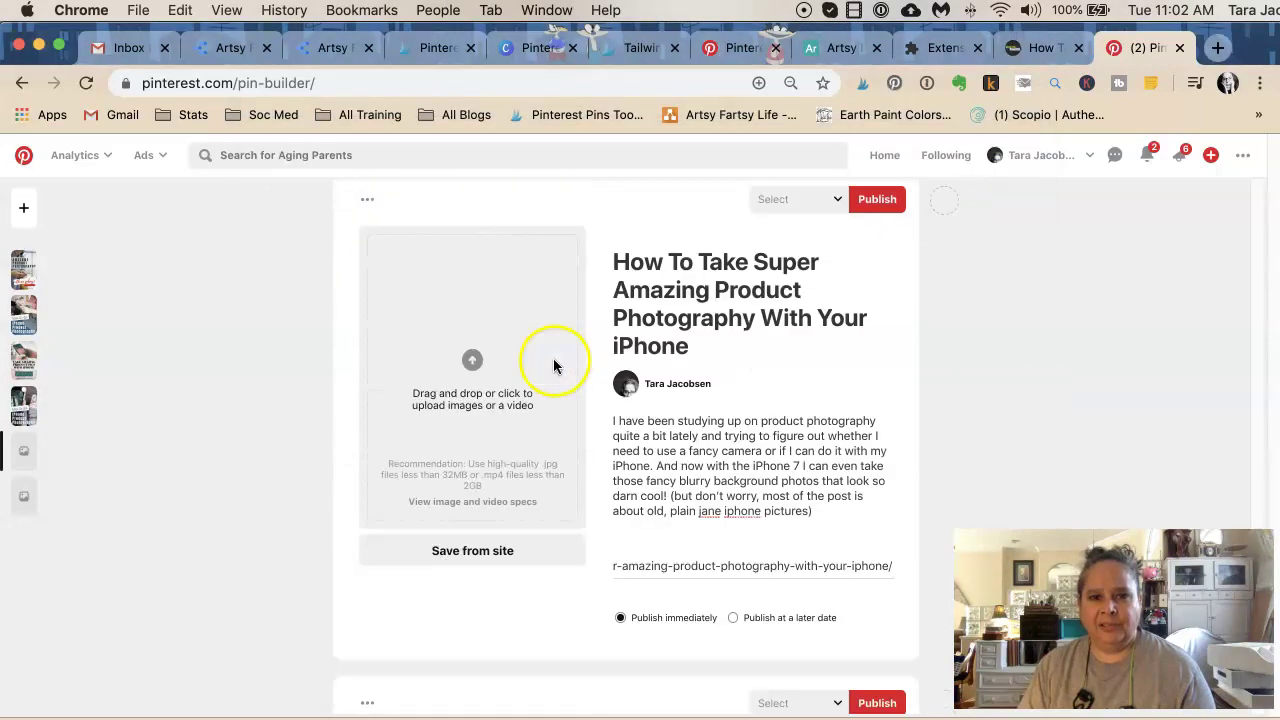
click(472, 403)
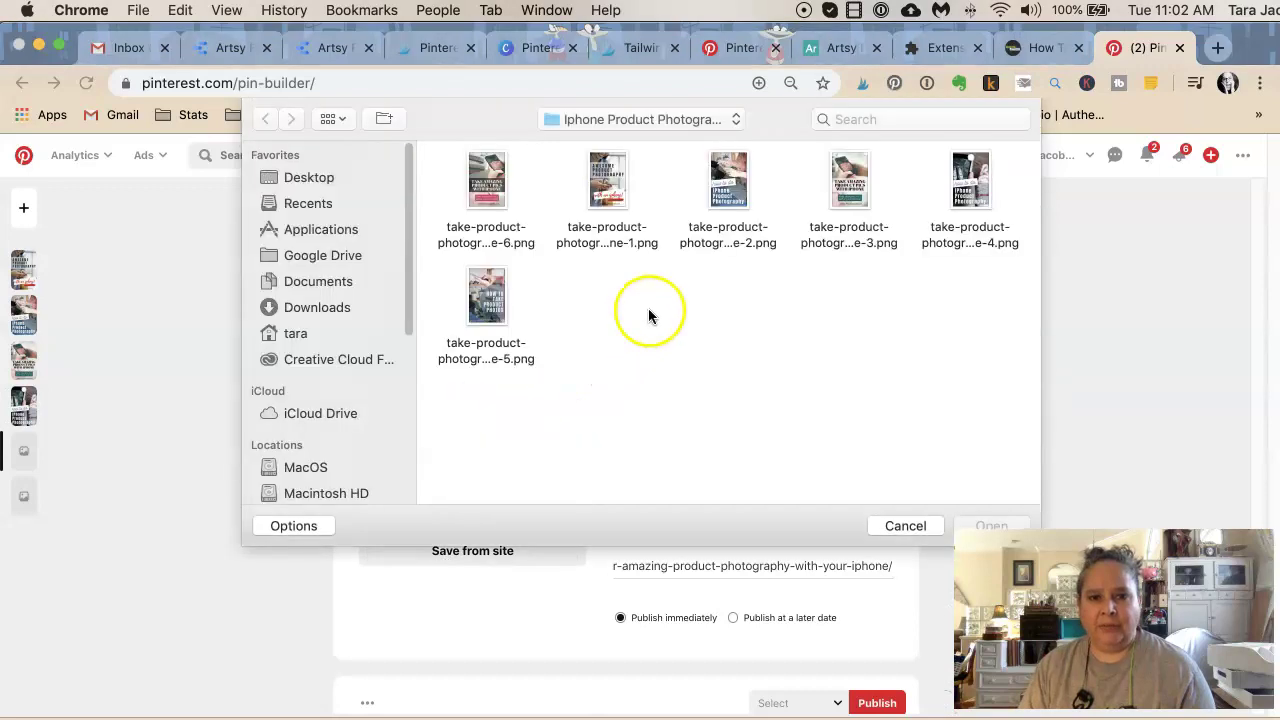
double_click(486, 296)
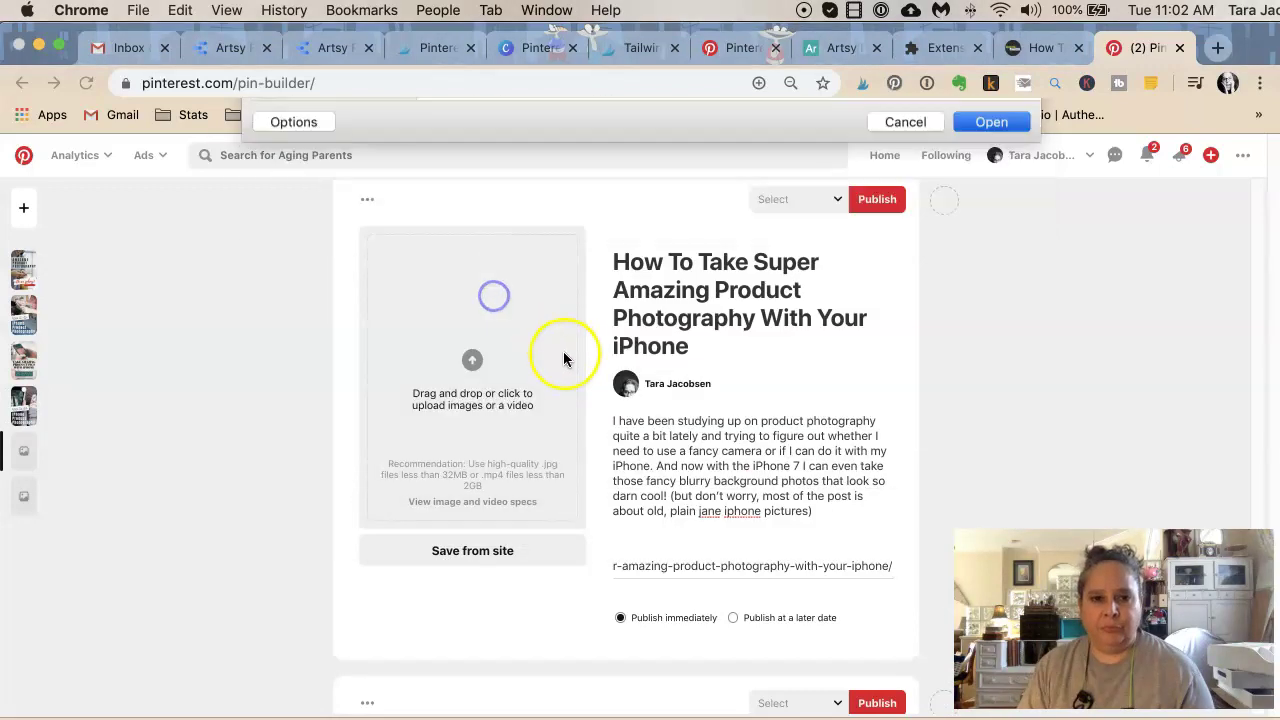
click(513, 415)
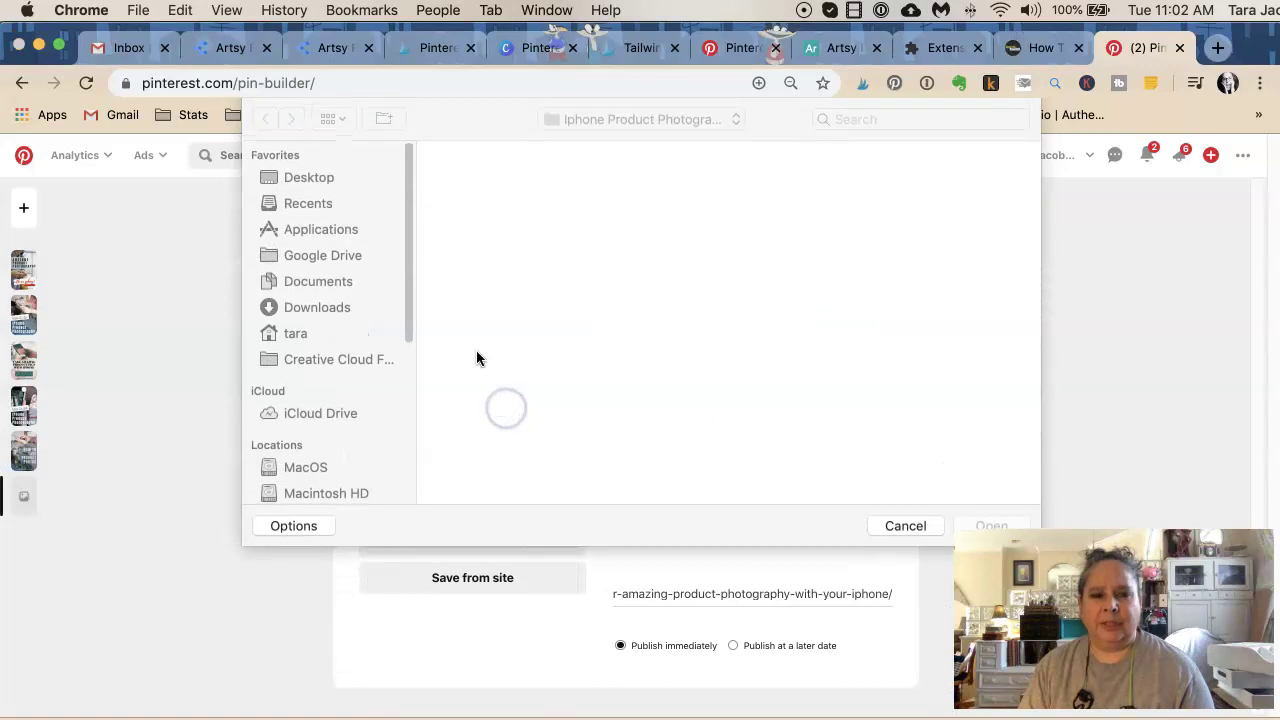
click(499, 196)
double_click(499, 196)
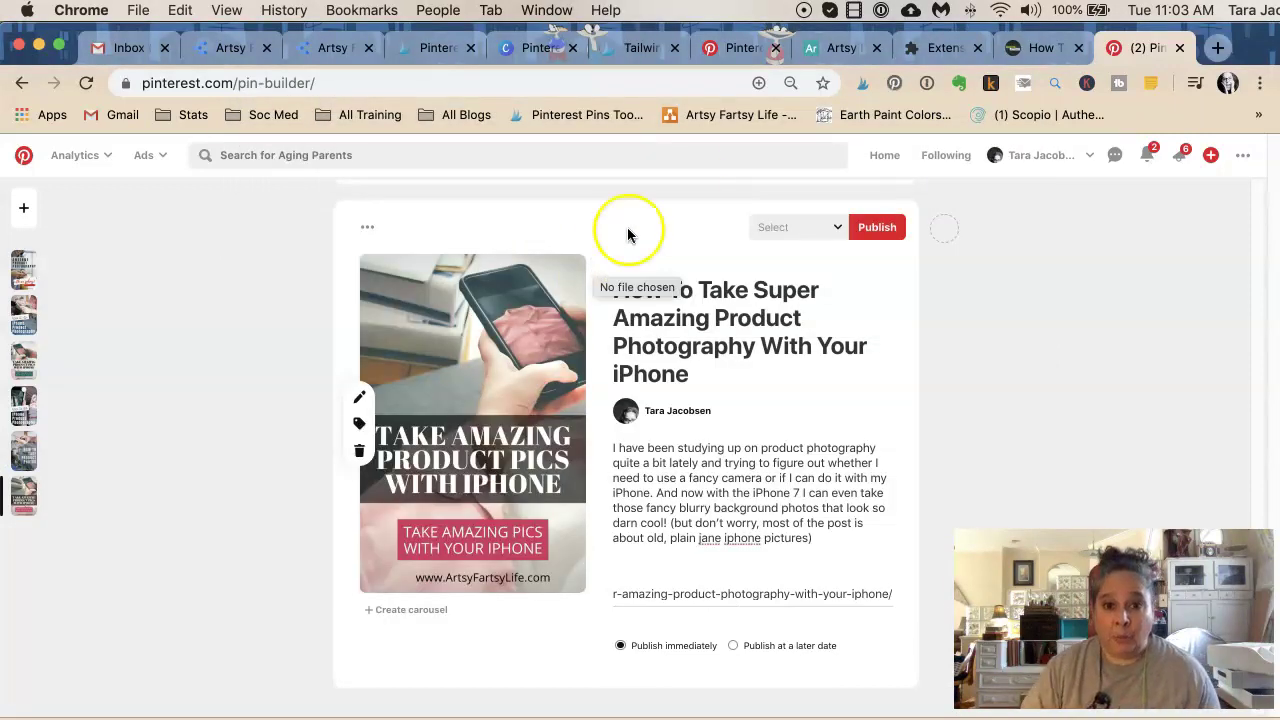
Step: Add a sticky note beside the first pin reading "2/11/2020 - posted to MA board, scheduled to 4 boards and 4 tribes"
scroll(650, 280, up, 5)
scroll(683, 300, up, 15)
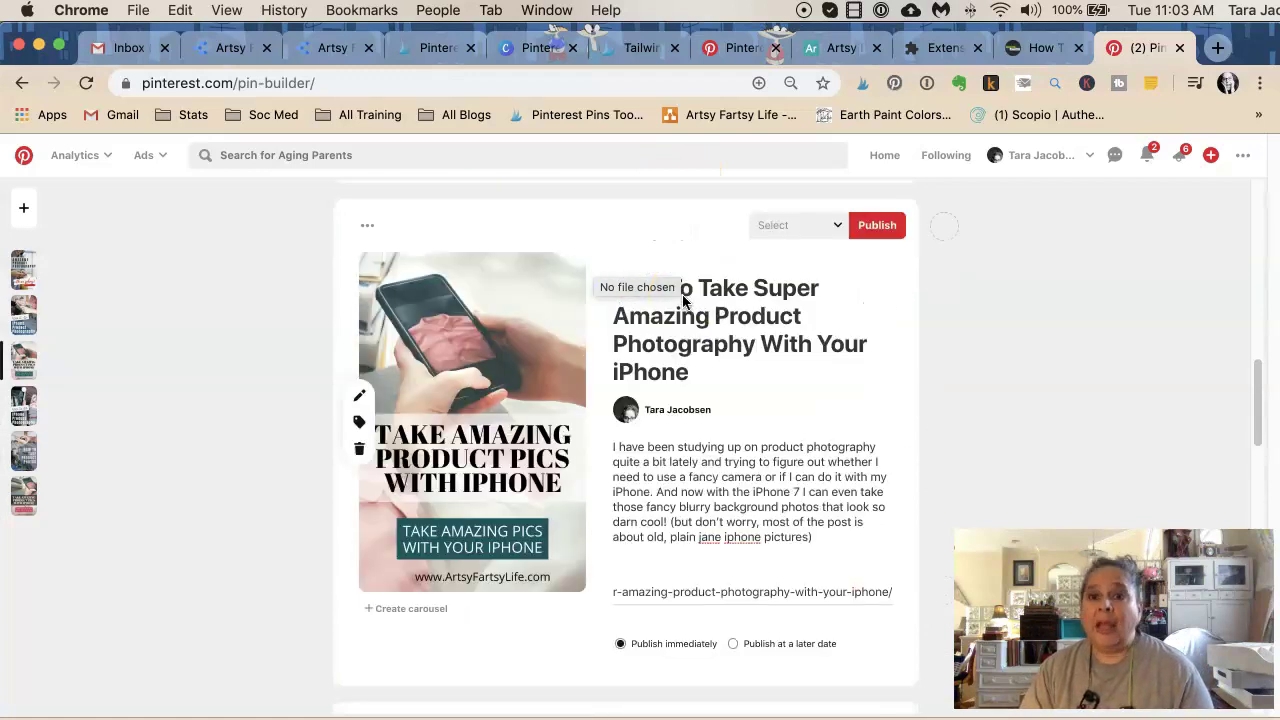
scroll(683, 296, up, 2)
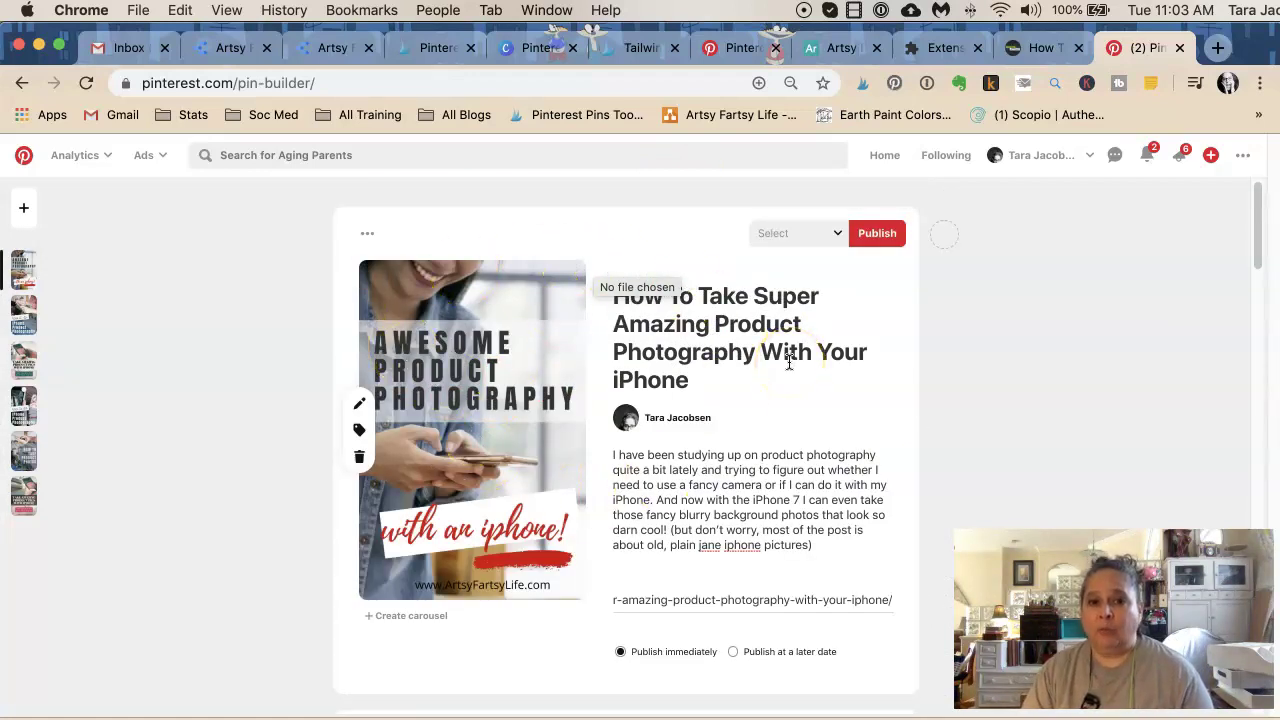
right_click(1030, 331)
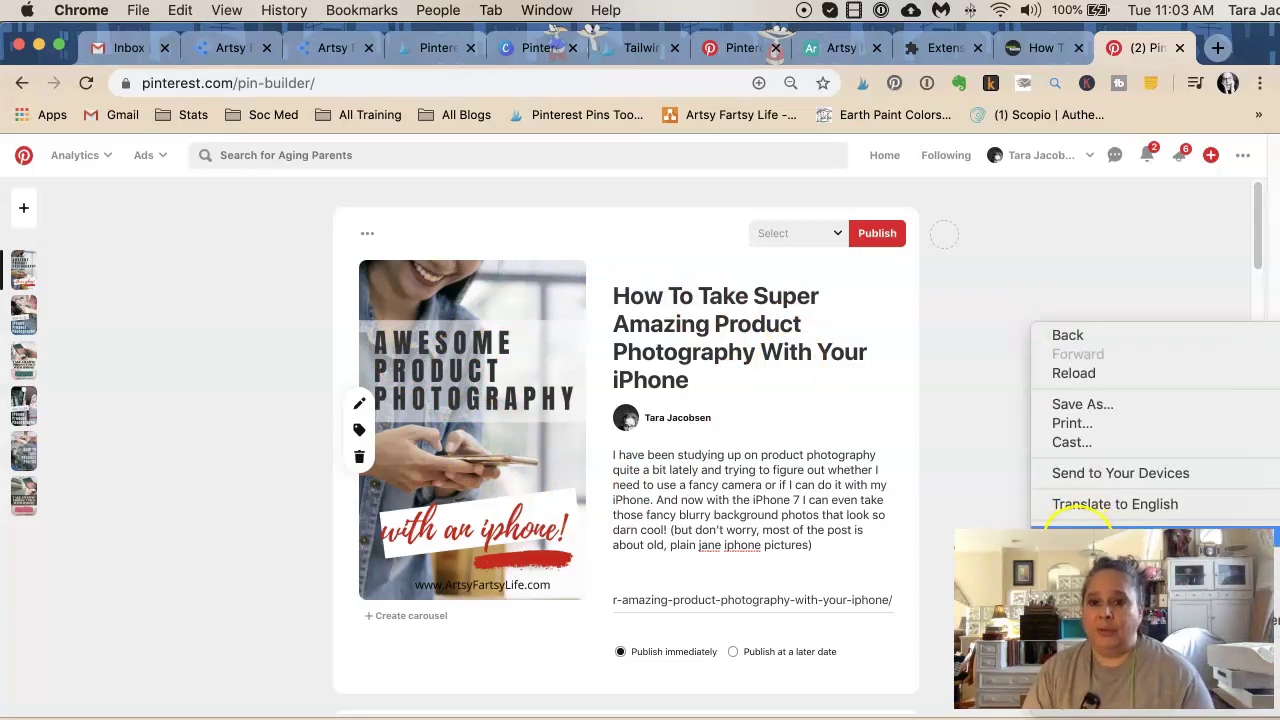
click(1100, 565)
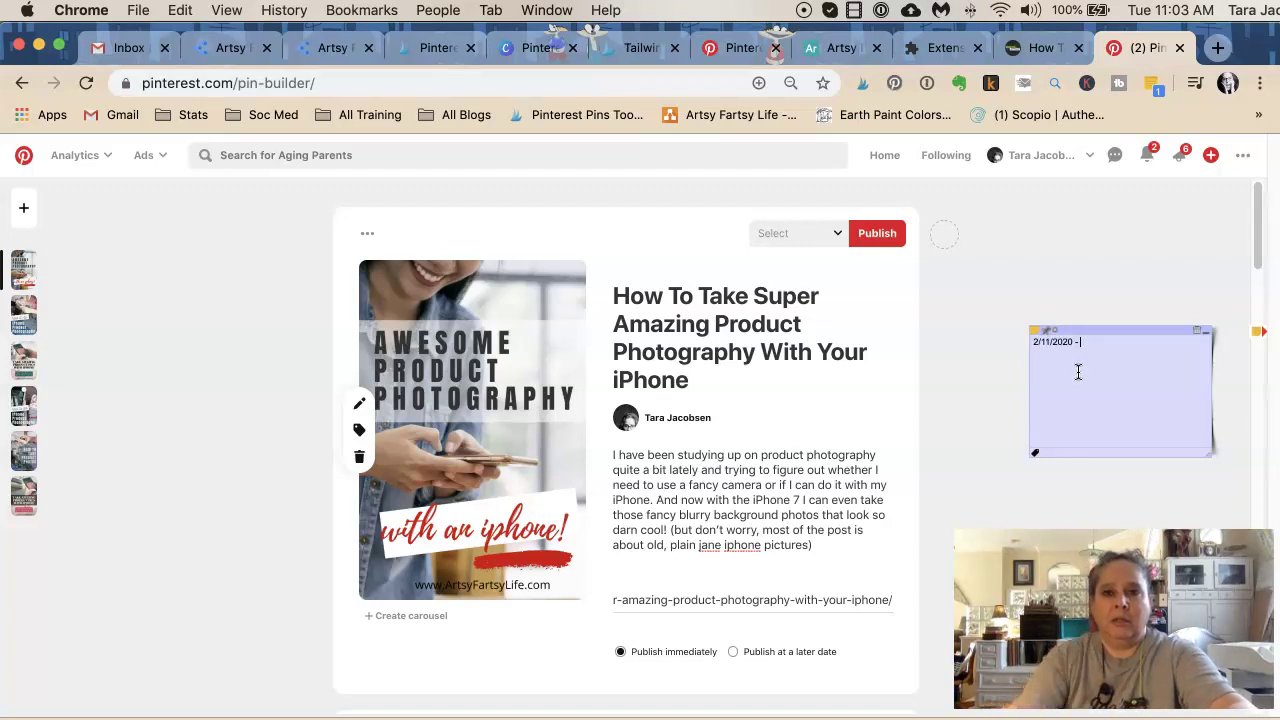
click(1072, 367)
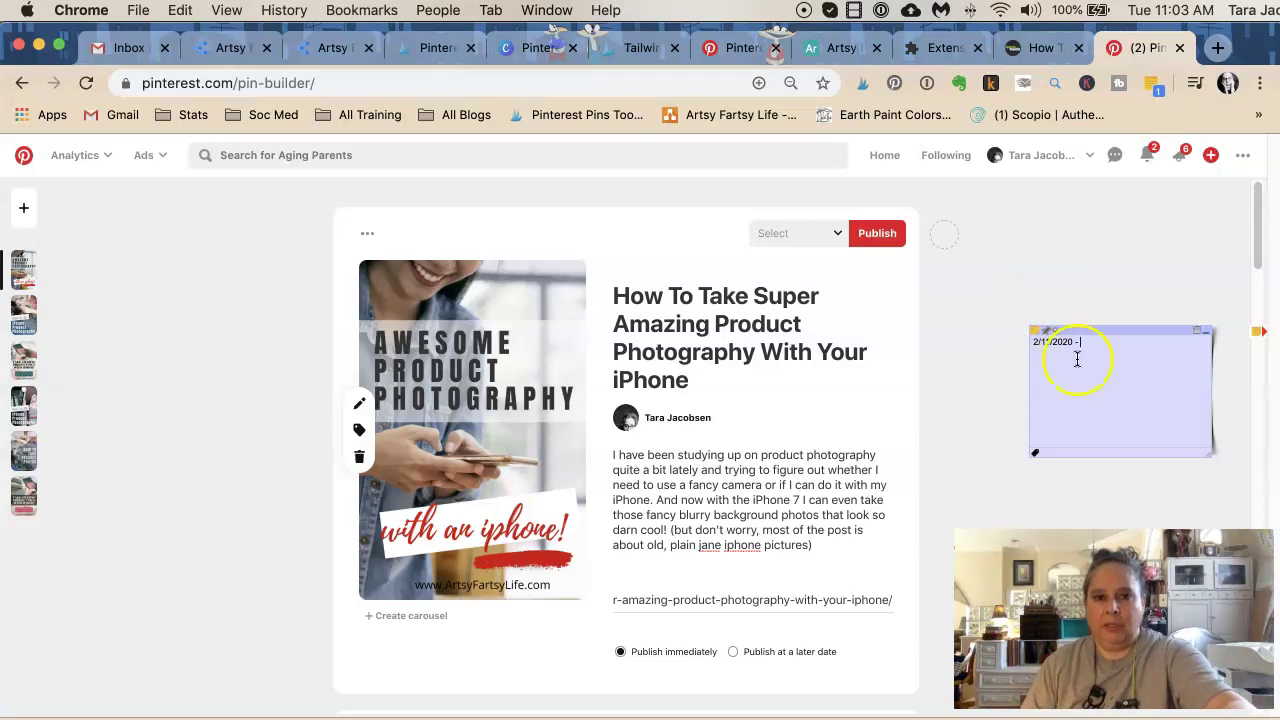
text(2/11/2020 - posted to MA board, sceduled to 4 boards and 4 tribes)
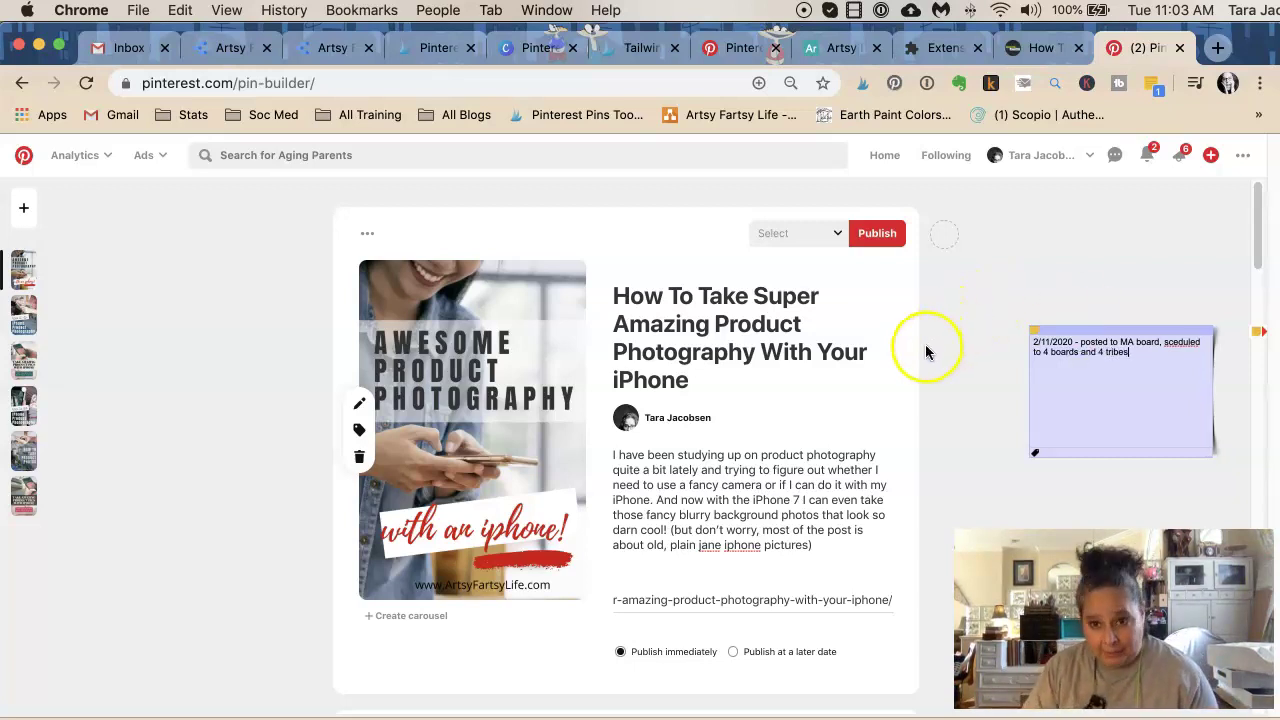
right_click(1190, 343)
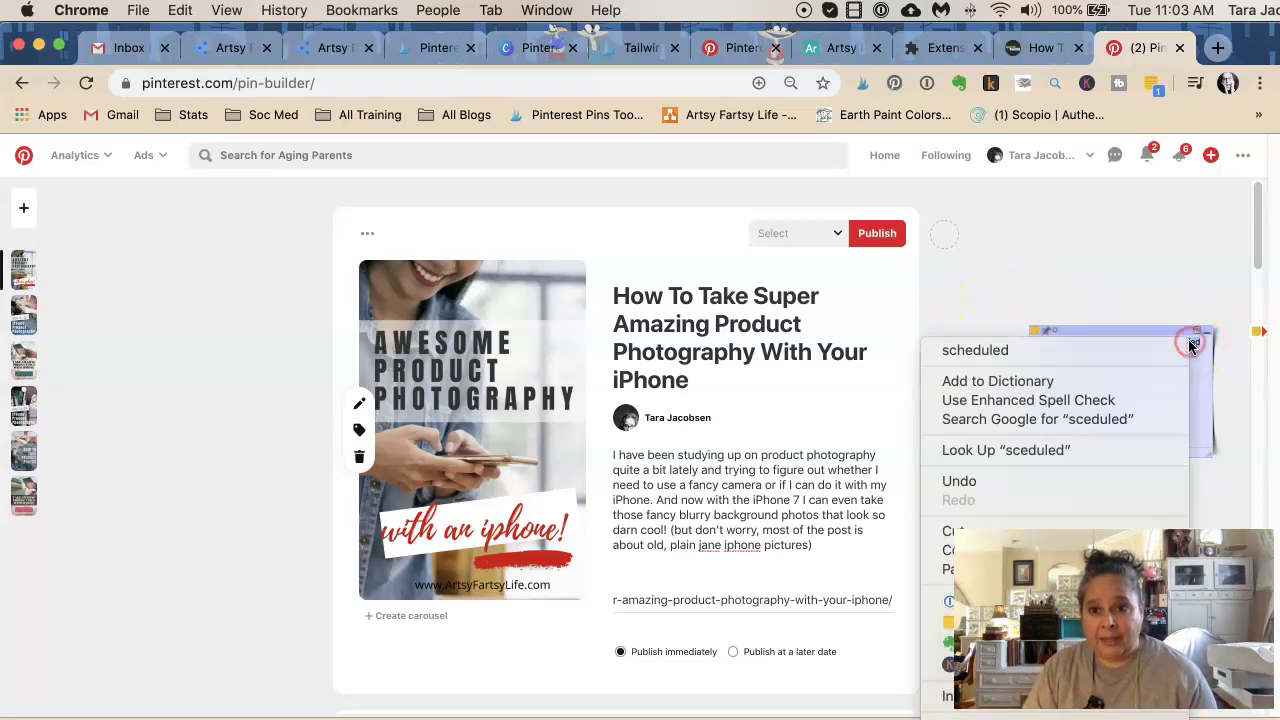
click(1143, 349)
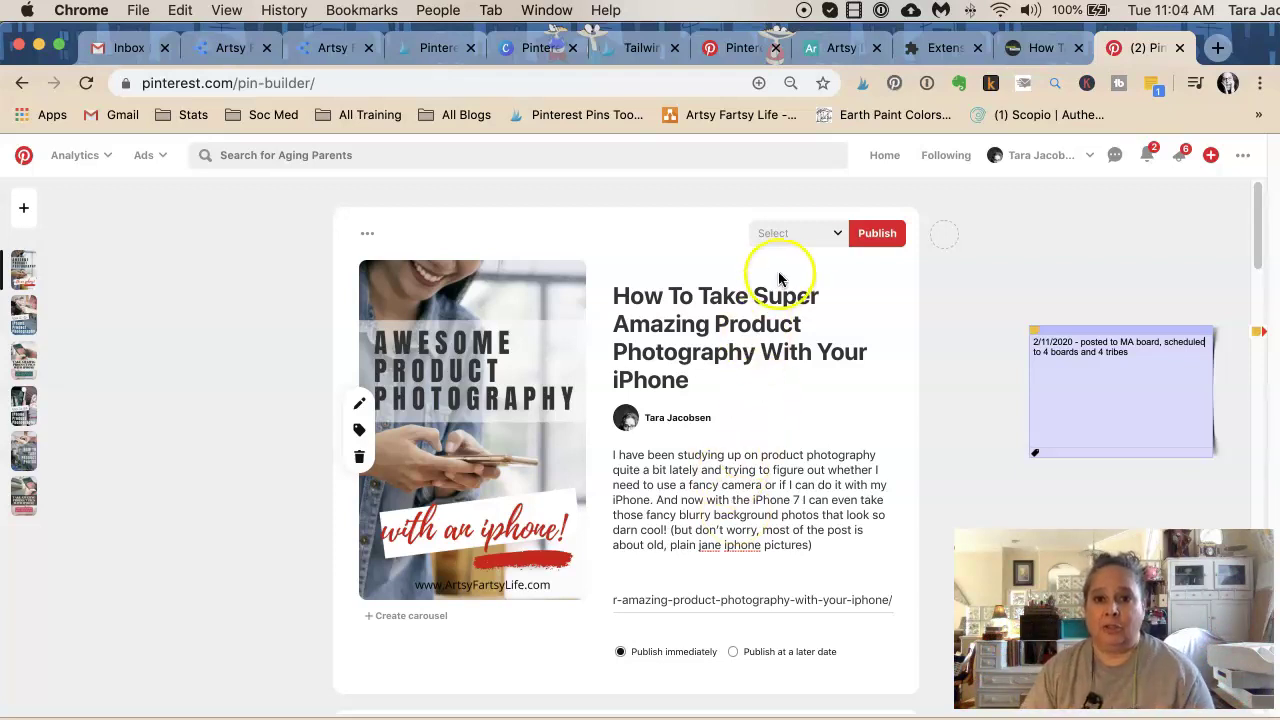
Step: Publish the first pin to the Marketing Artfully board and open the published pin's page
click(806, 238)
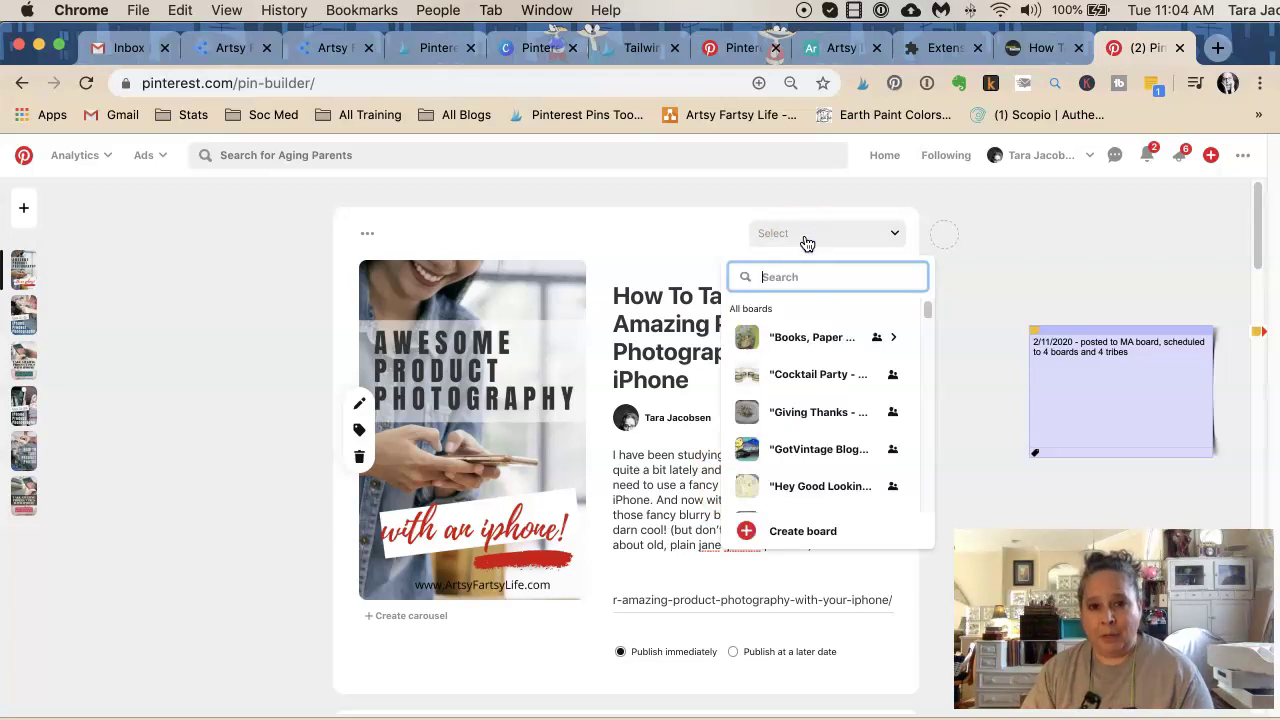
scroll(780, 440, down, 10)
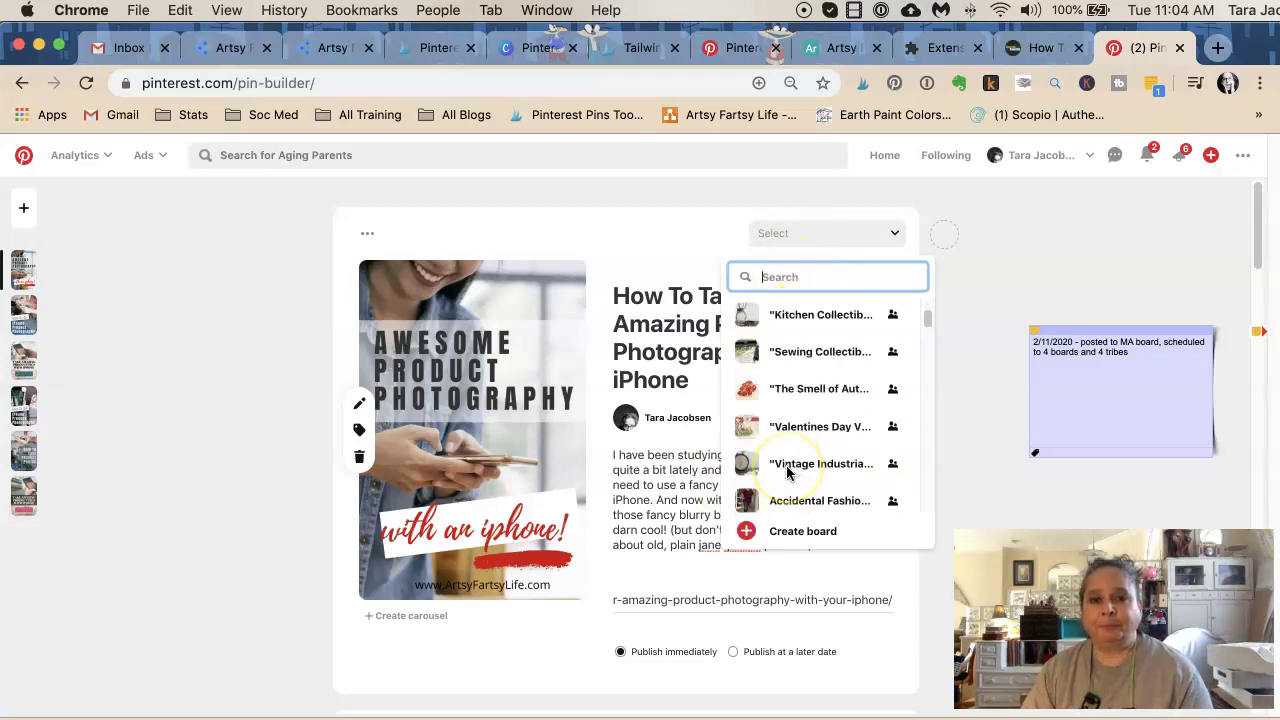
text(ark)
click(790, 266)
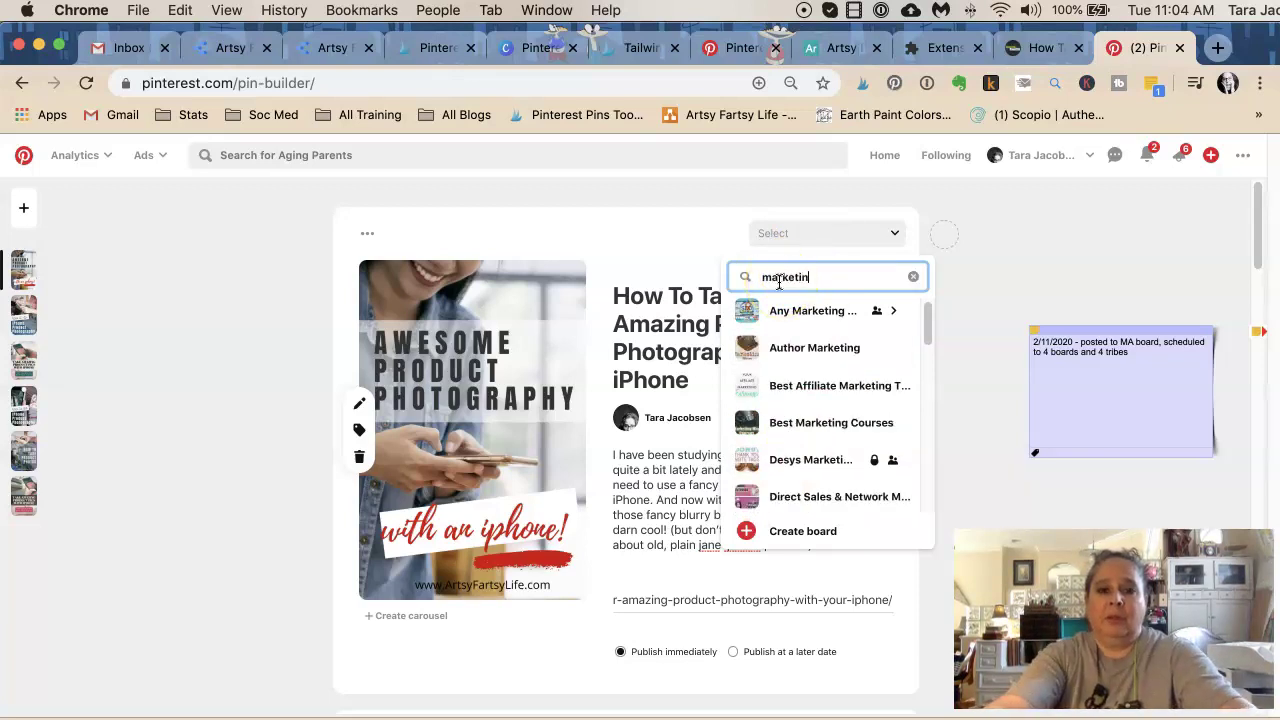
text(eting ar)
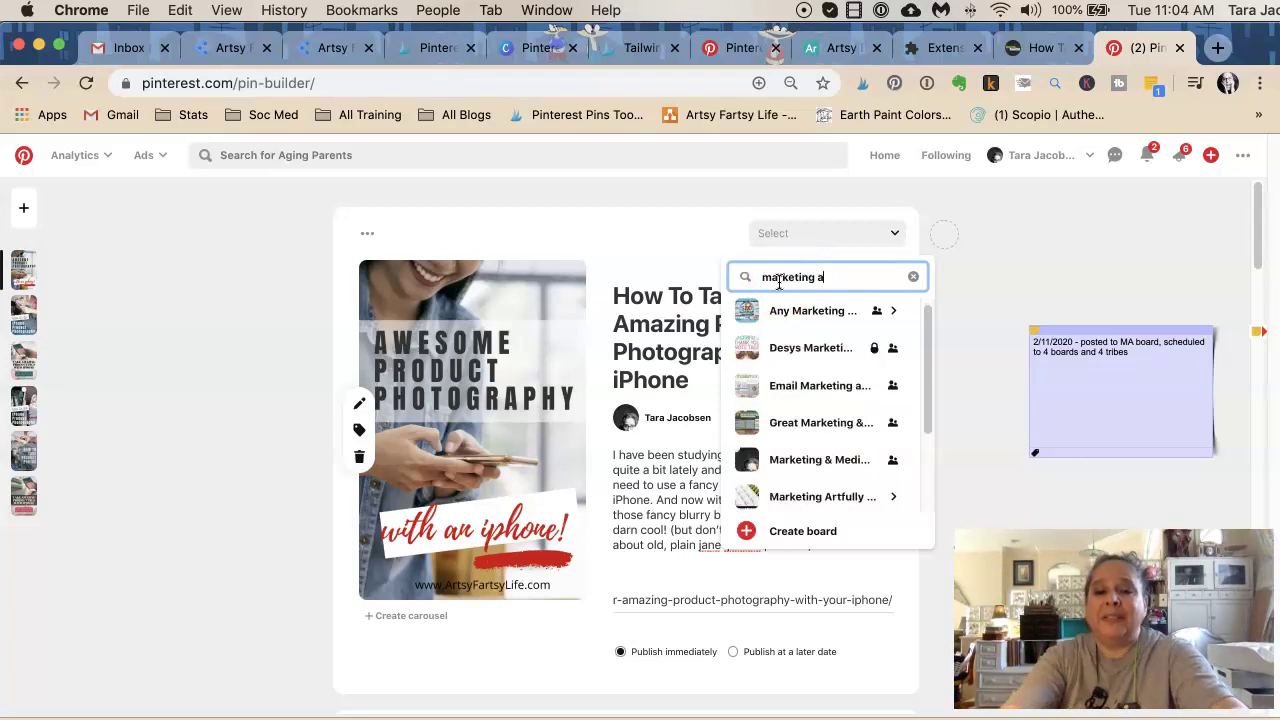
click(786, 317)
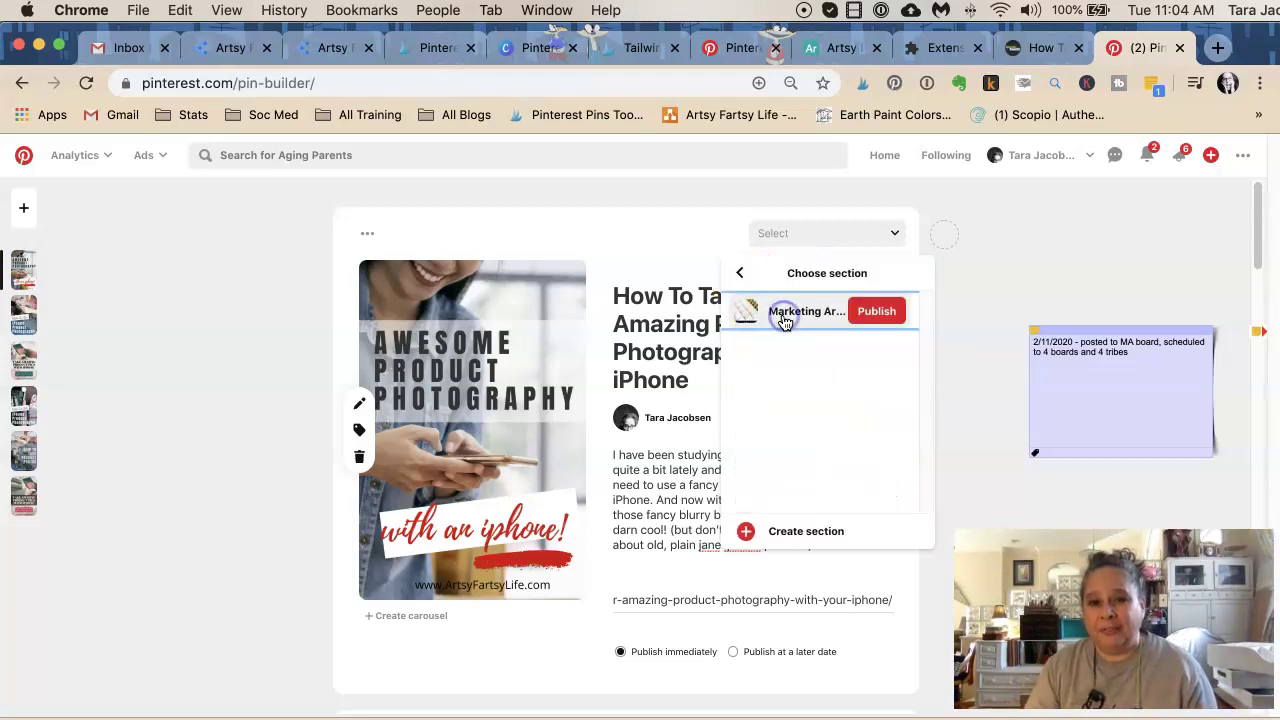
click(785, 318)
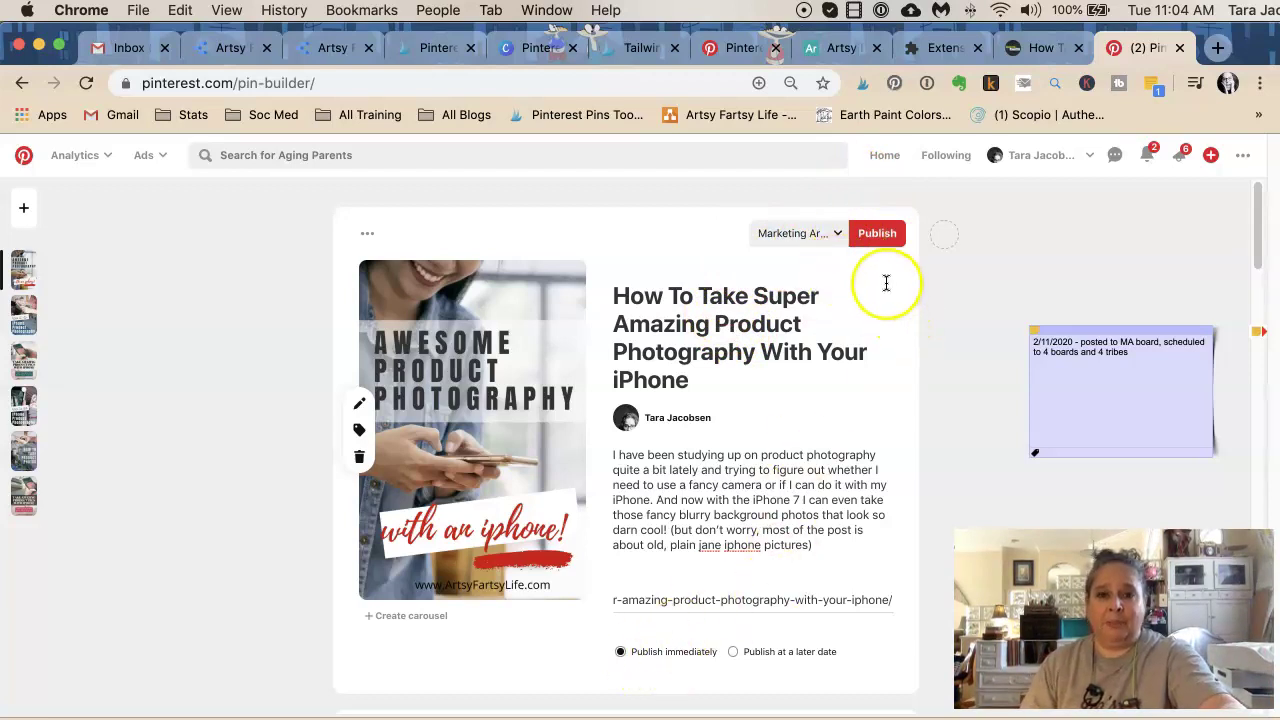
click(868, 240)
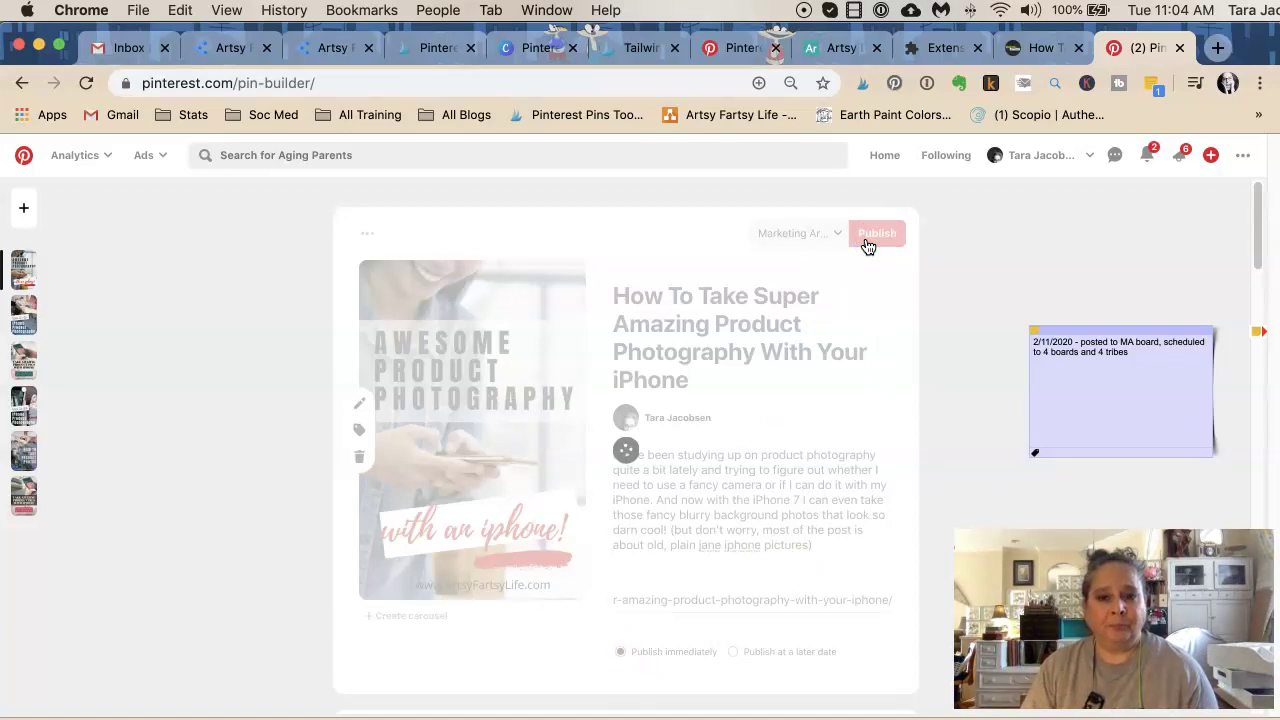
click(785, 244)
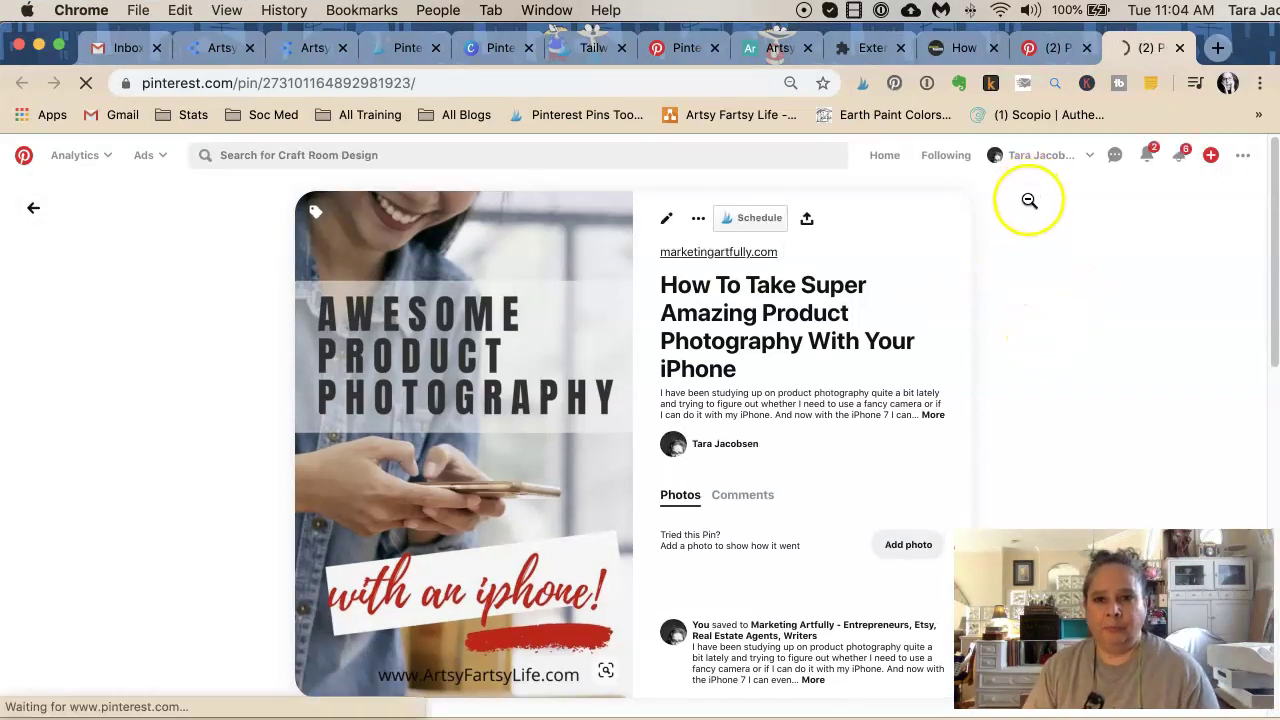
Step: Clear the text of the sticky note on the pin builder page and delete the note
click(1035, 50)
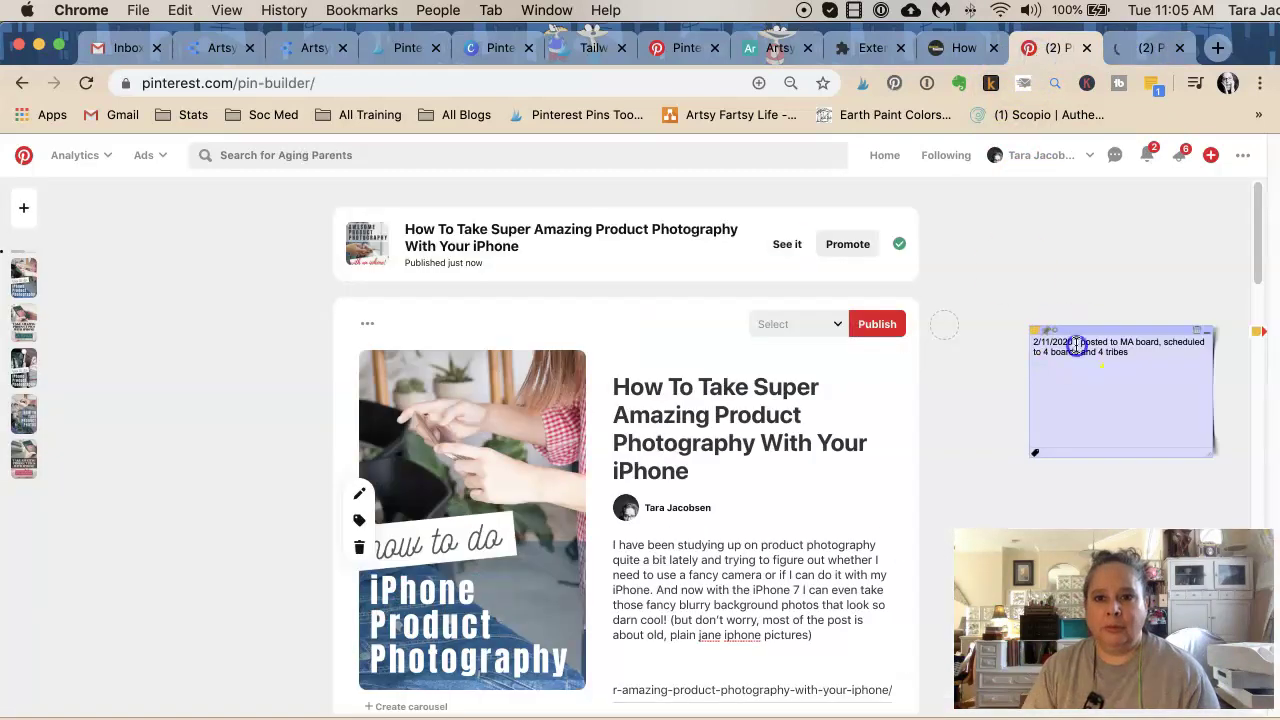
key(ctrl+a)
key(BackSpace)
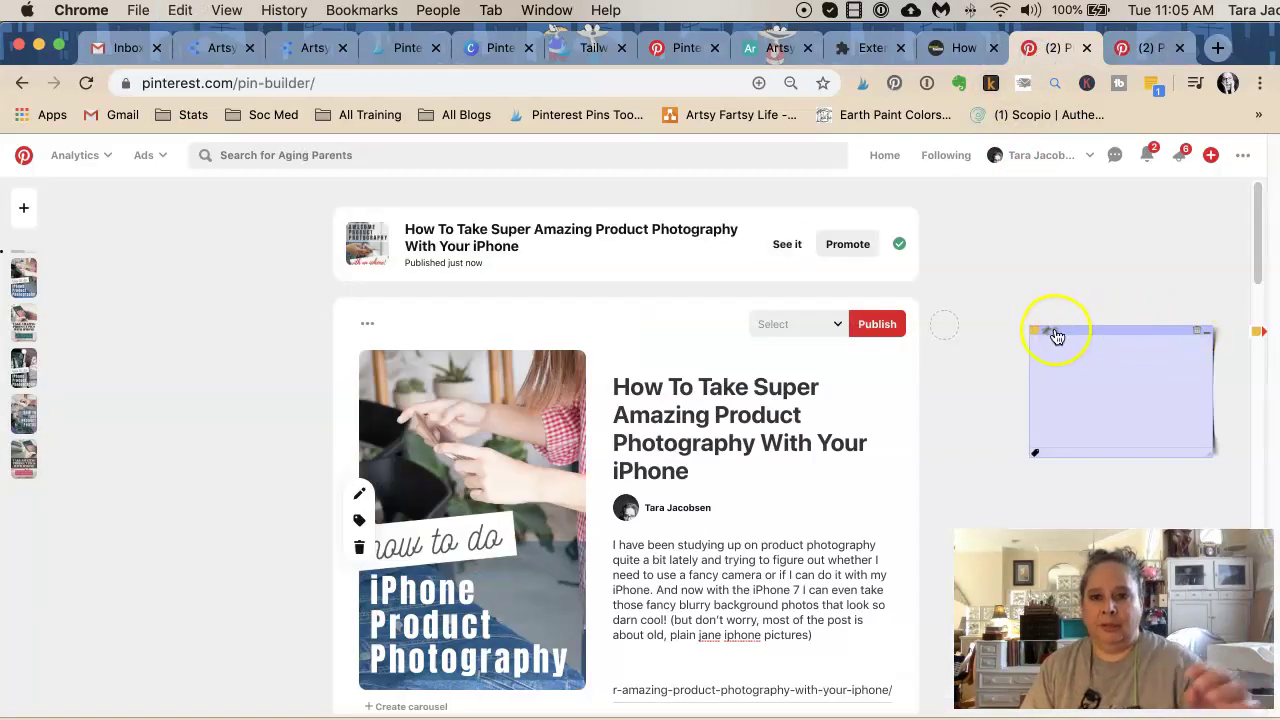
click(1200, 336)
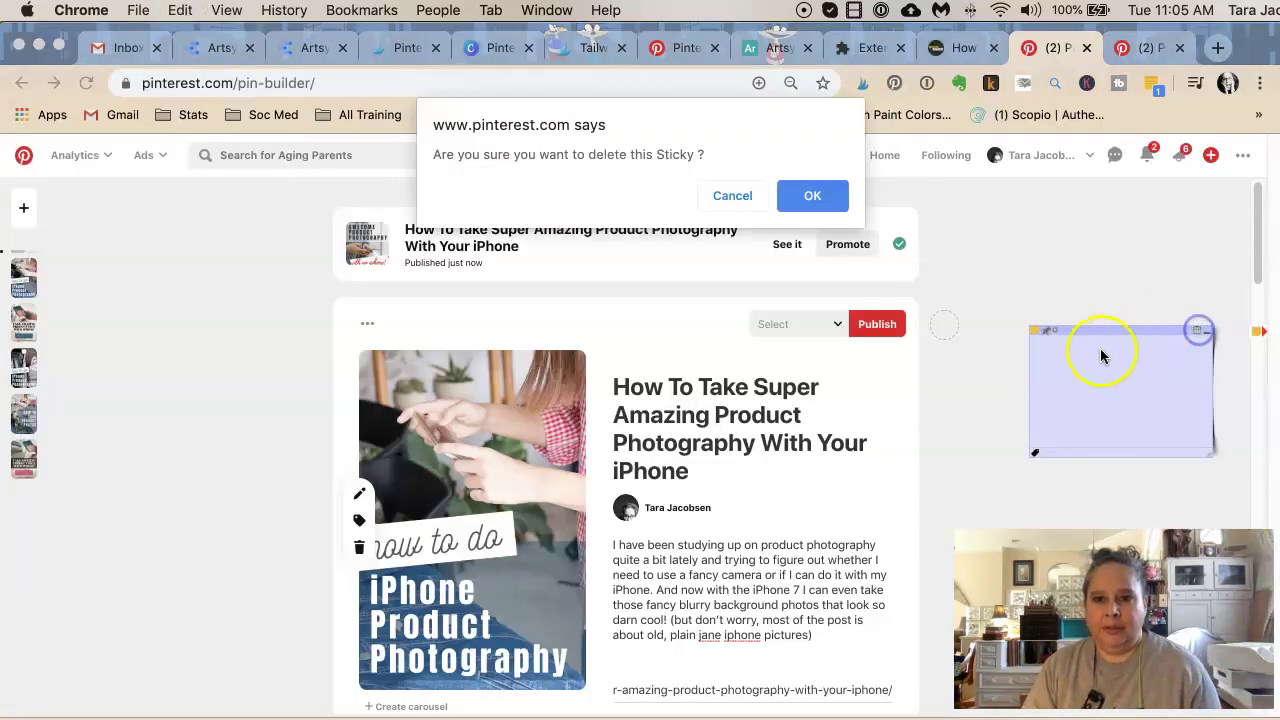
click(814, 198)
Step: Add a sticky note on the published pin's page reading "2/11/2020 - posted to MA board, scheduled to 4 boards and 4 tribes"
click(1117, 55)
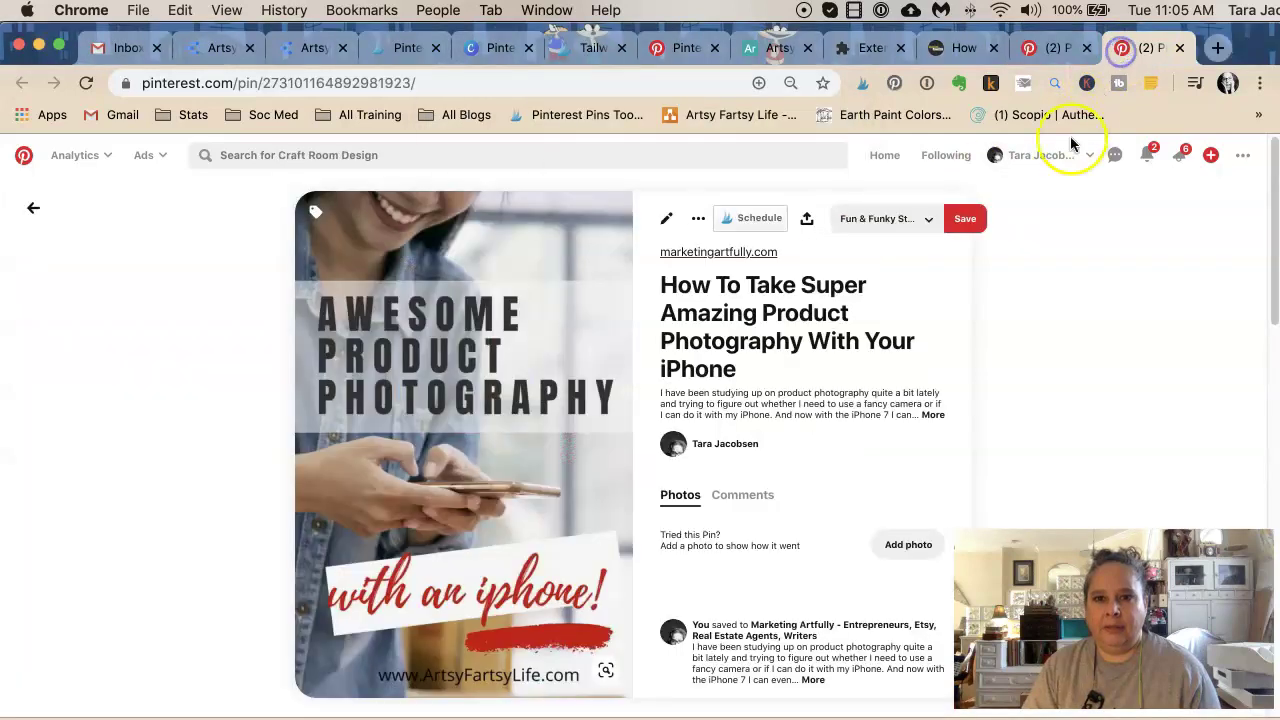
right_click(1086, 271)
click(1133, 507)
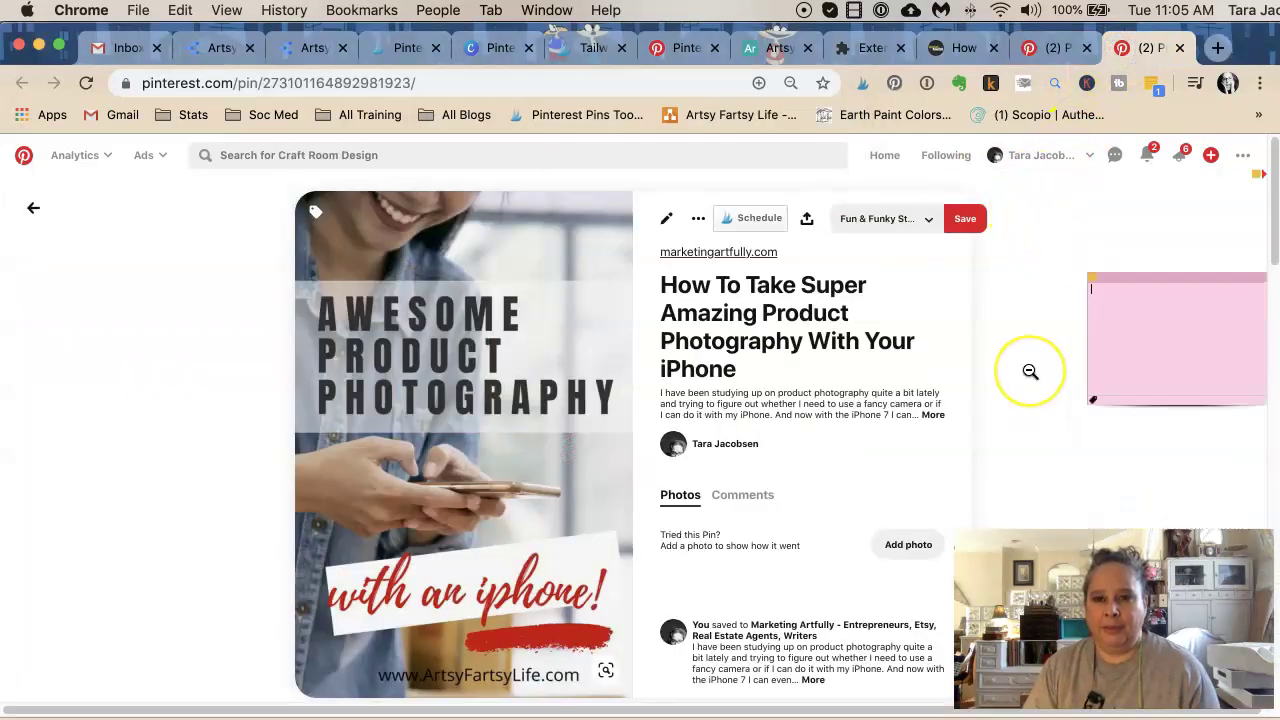
key(super+v)
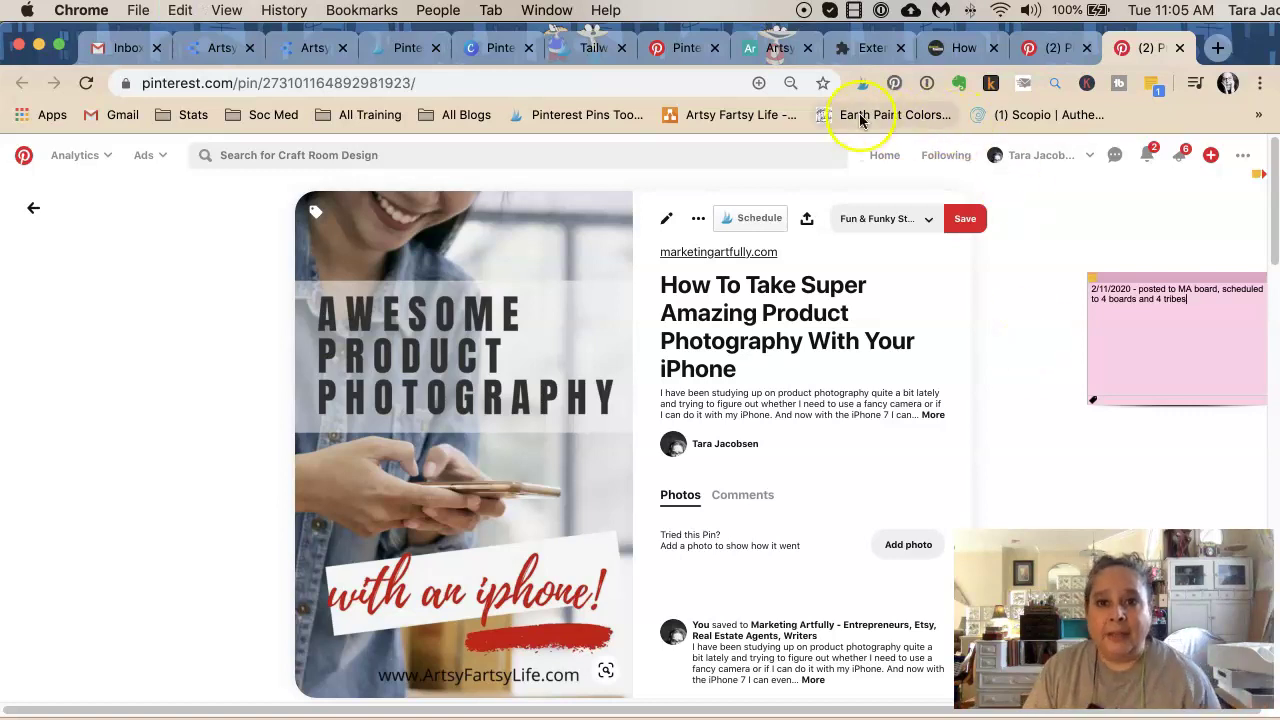
Step: Check the OurStickys entry among the browser extensions, and move the published pin's sticky note closer to the pin
click(857, 42)
scroll(200, 400, down, 5)
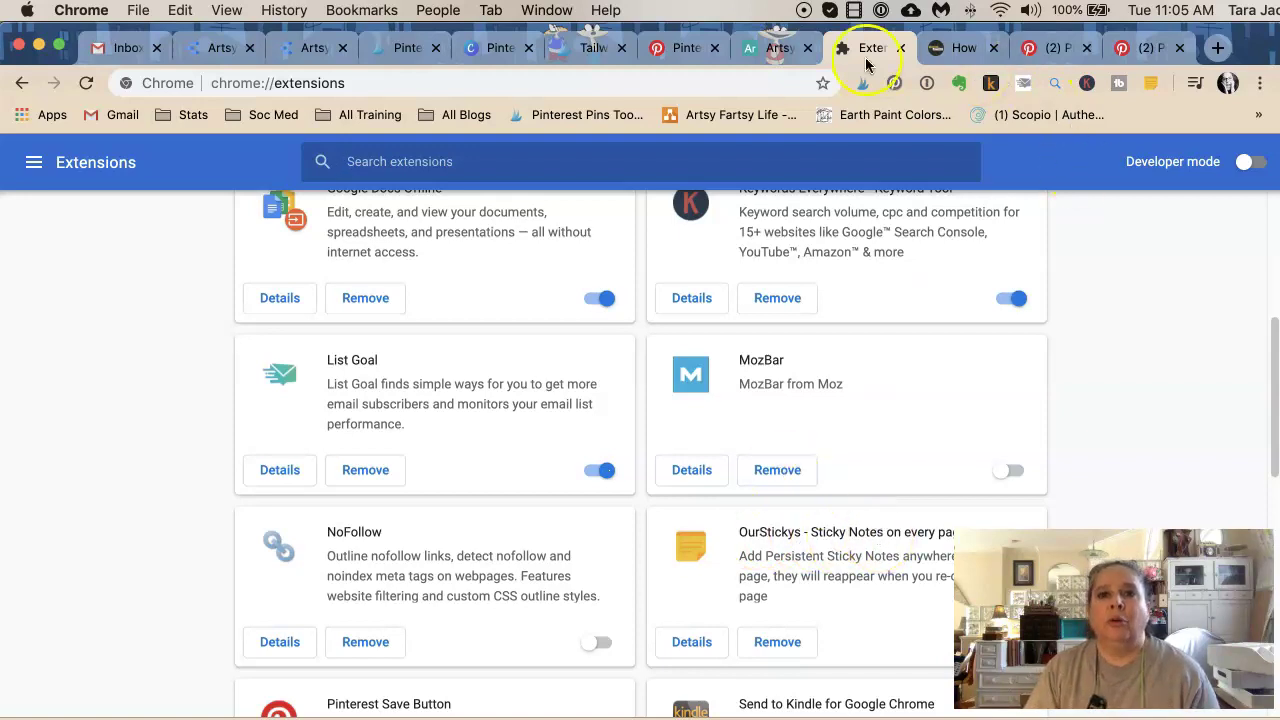
click(664, 50)
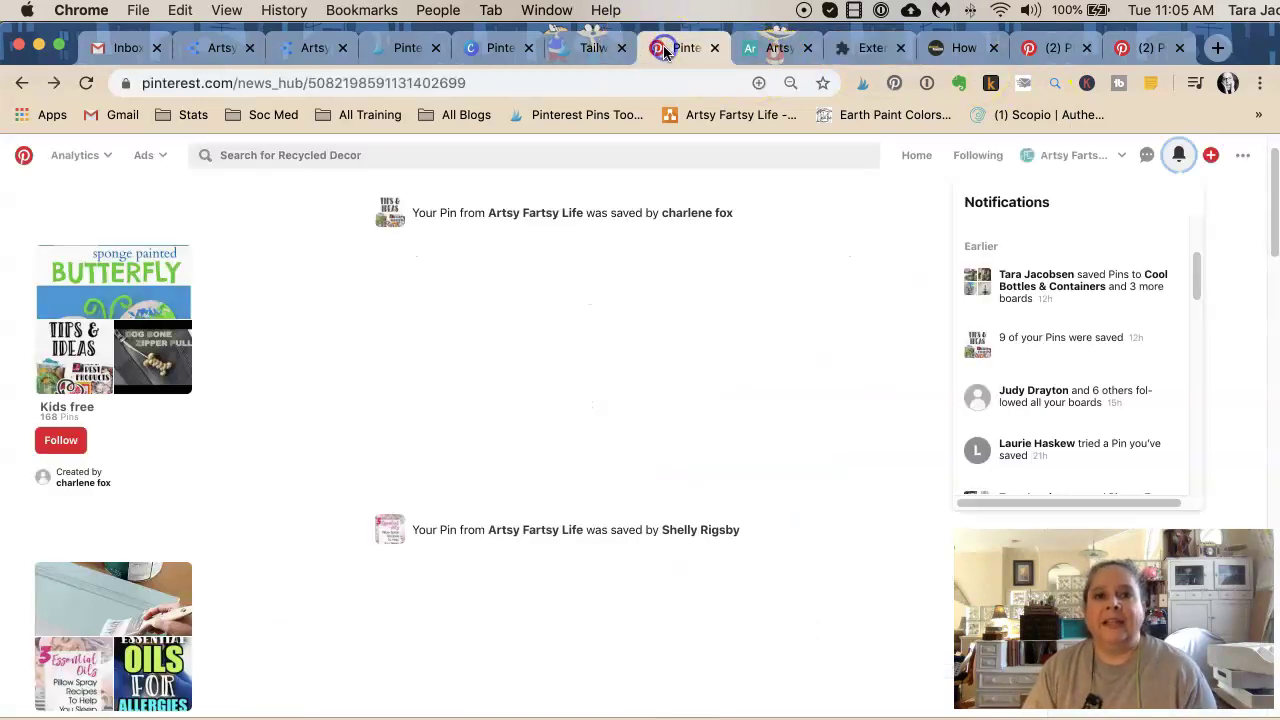
click(1145, 55)
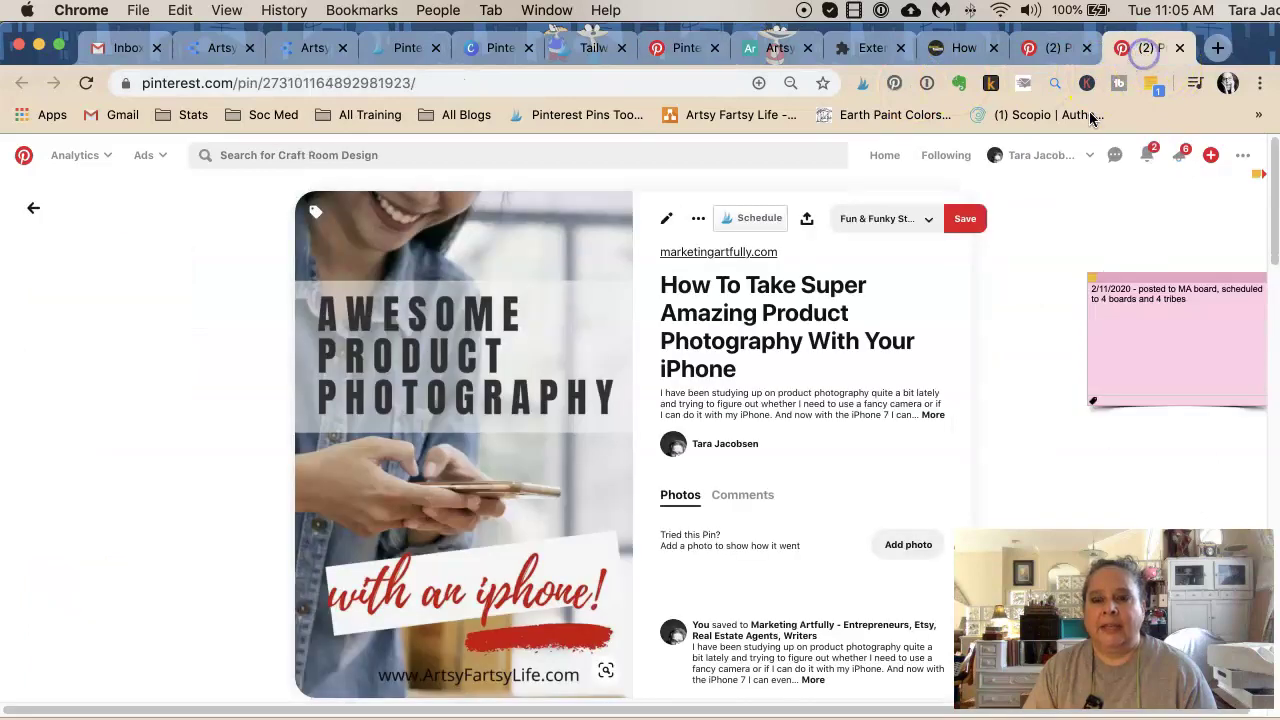
drag(1103, 241, 1052, 240)
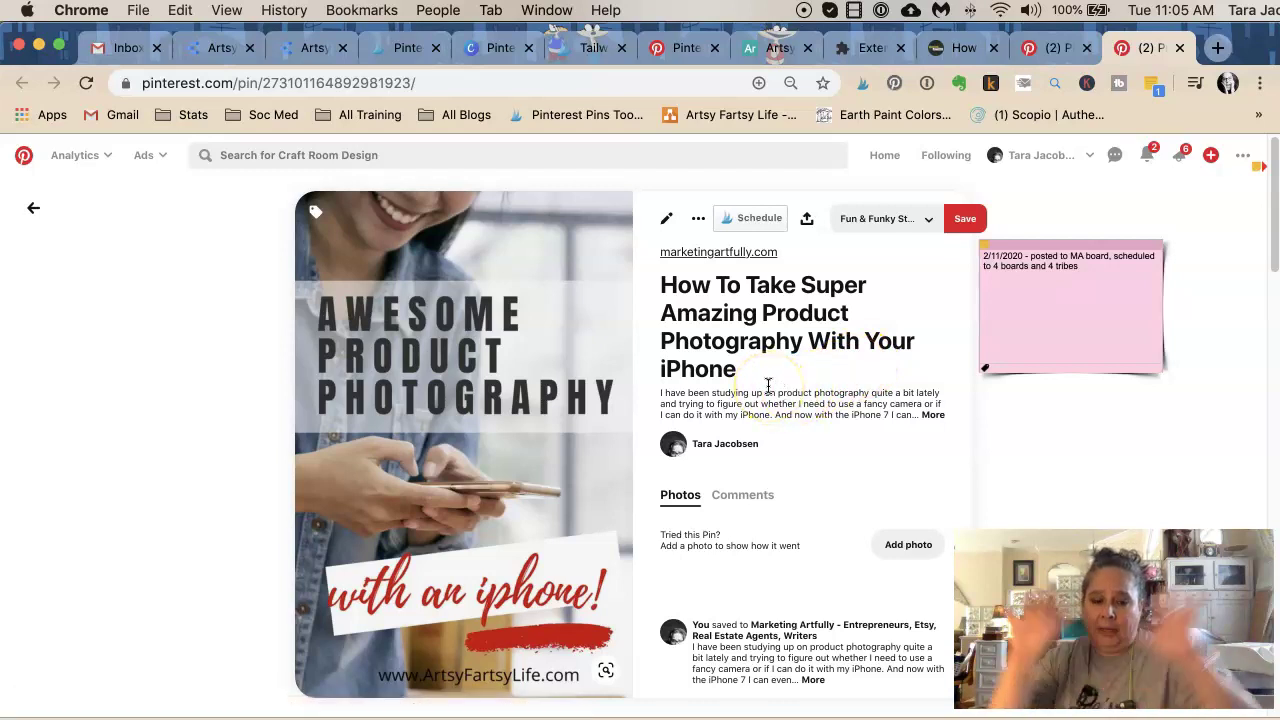
click(745, 219)
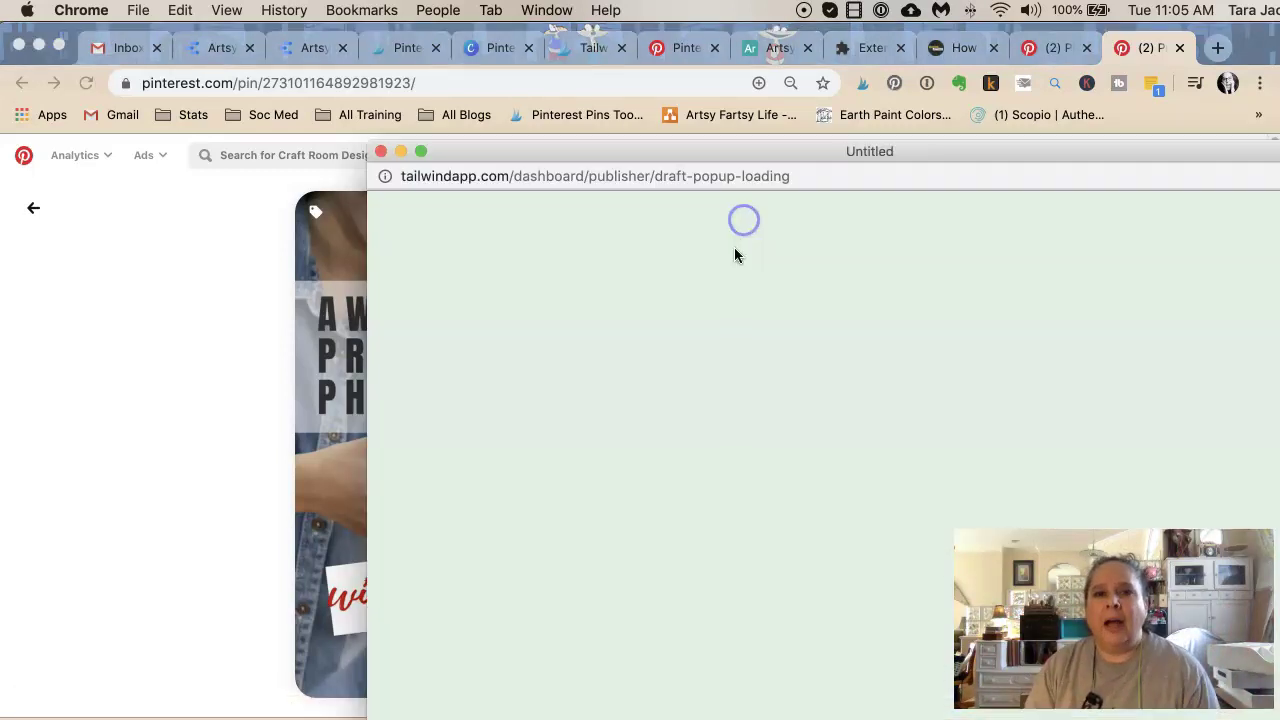
drag(689, 151, 614, 55)
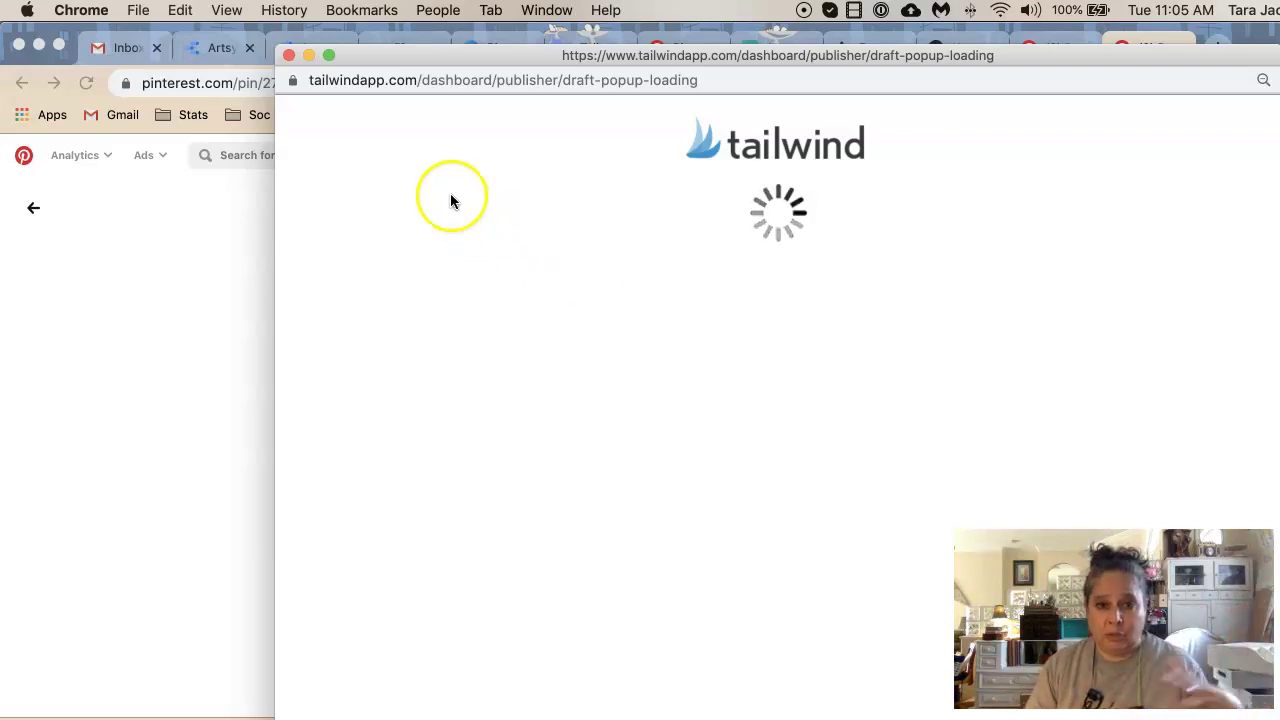
click(288, 55)
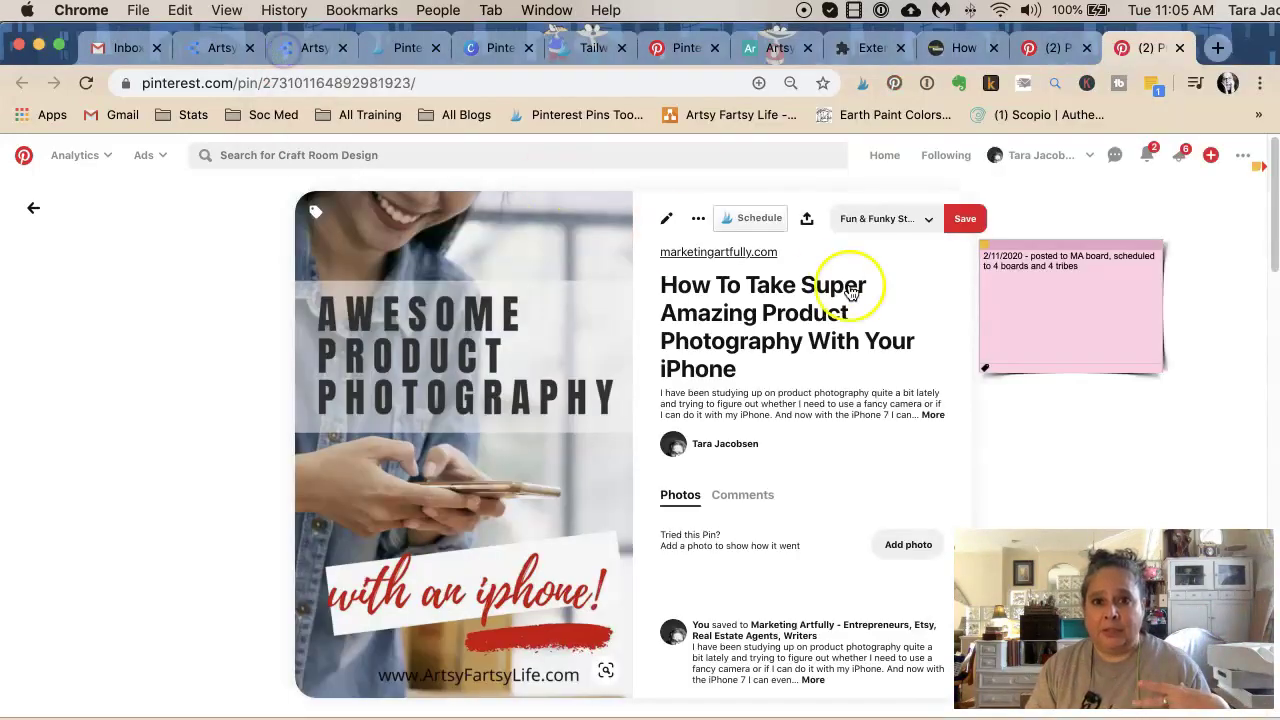
Step: Start scheduling the published pin in Tailwind and add the Product Photography Tips board and the Etsy board list to it
click(751, 221)
drag(634, 151, 532, 33)
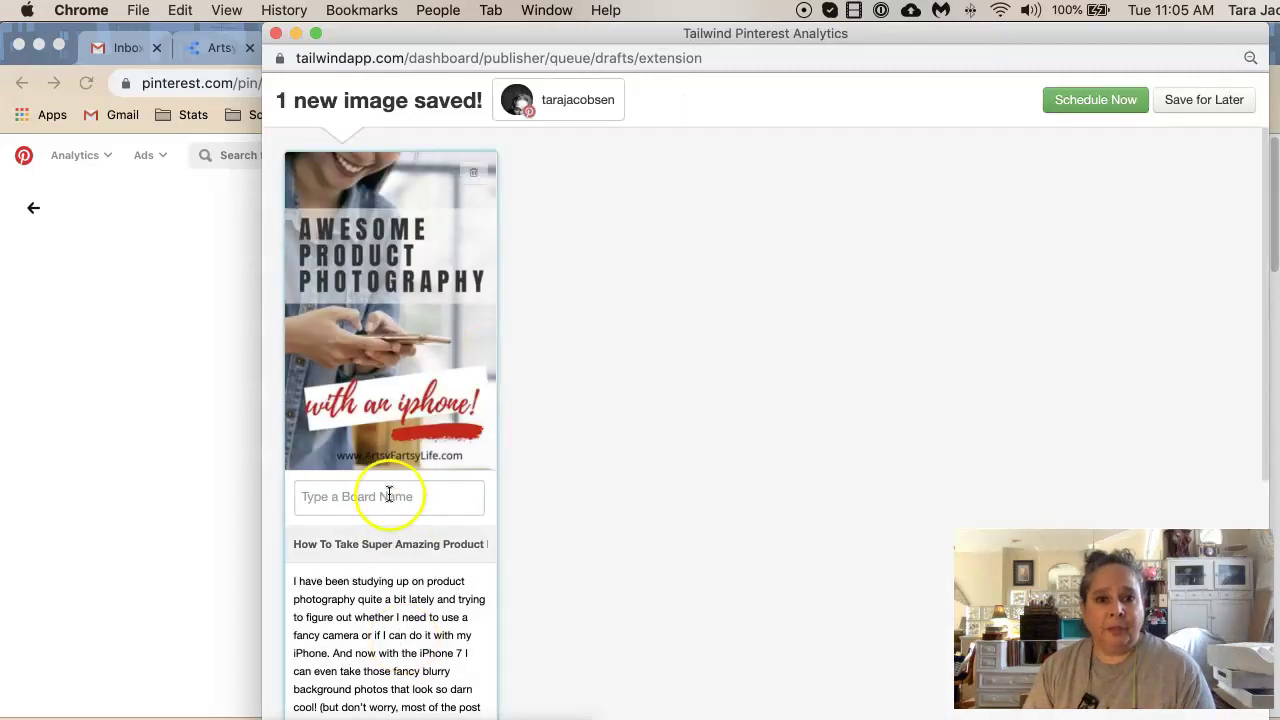
click(390, 495)
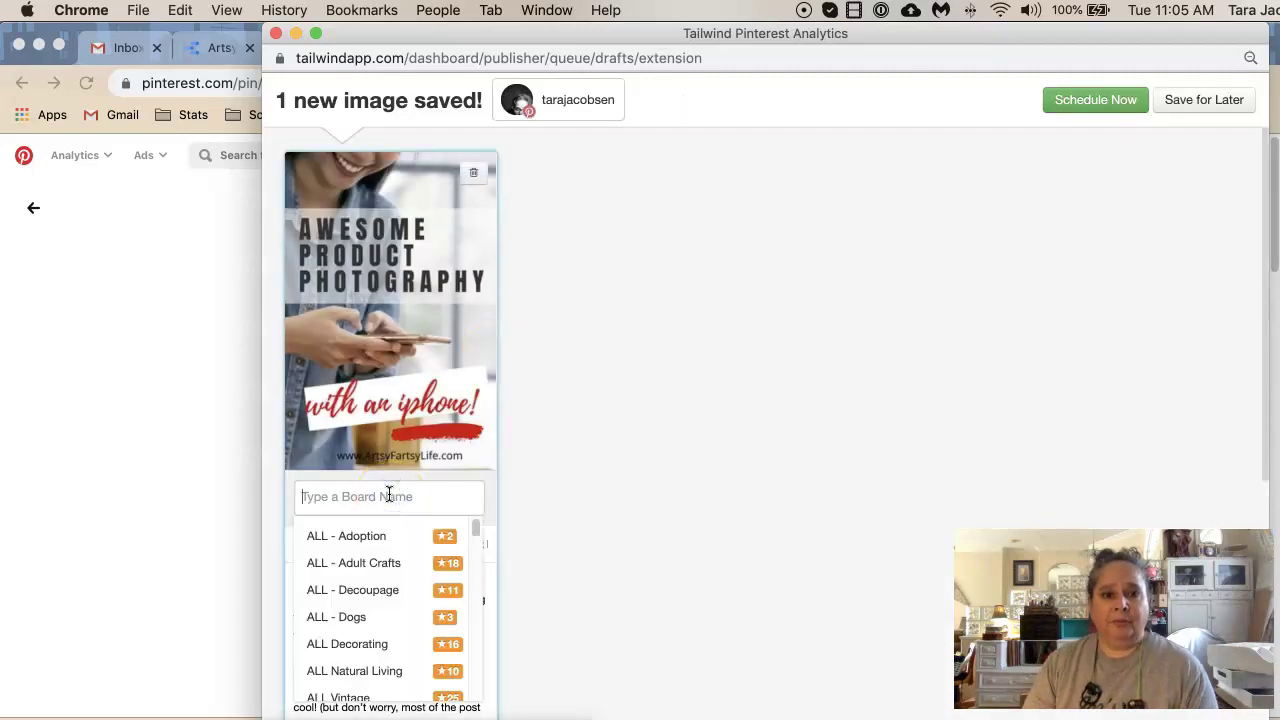
text(prod)
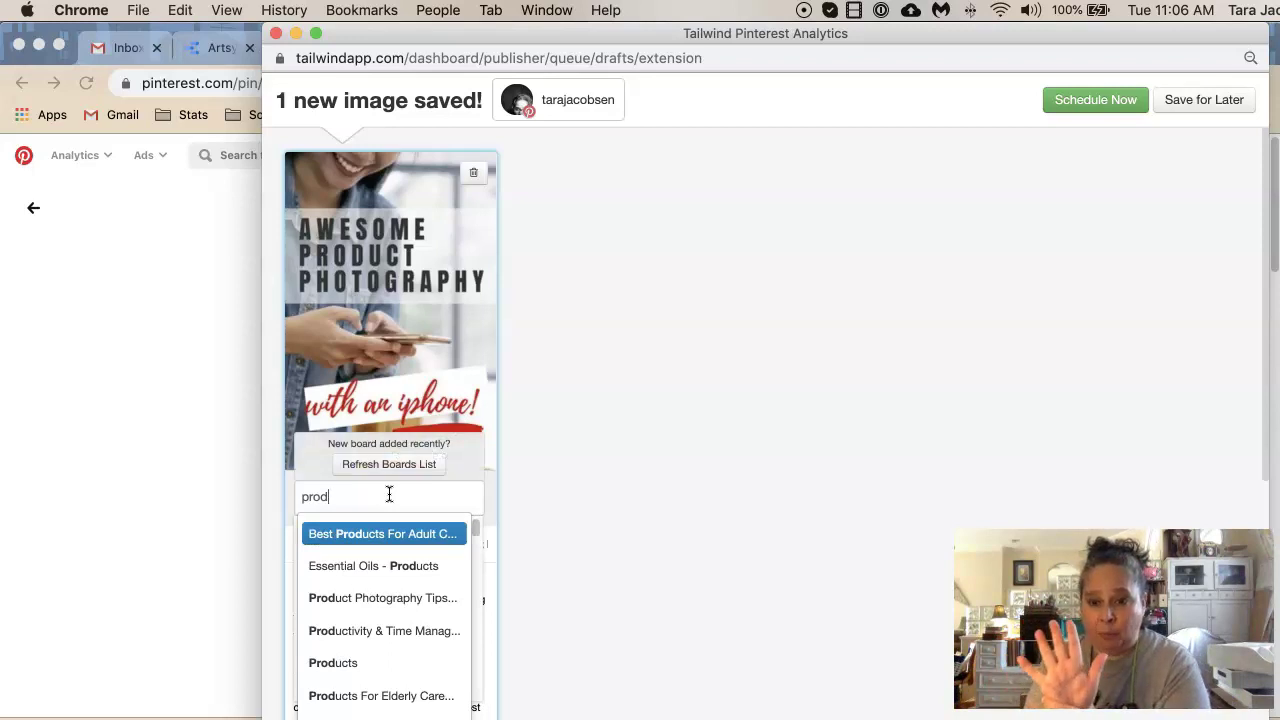
click(382, 598)
text(et)
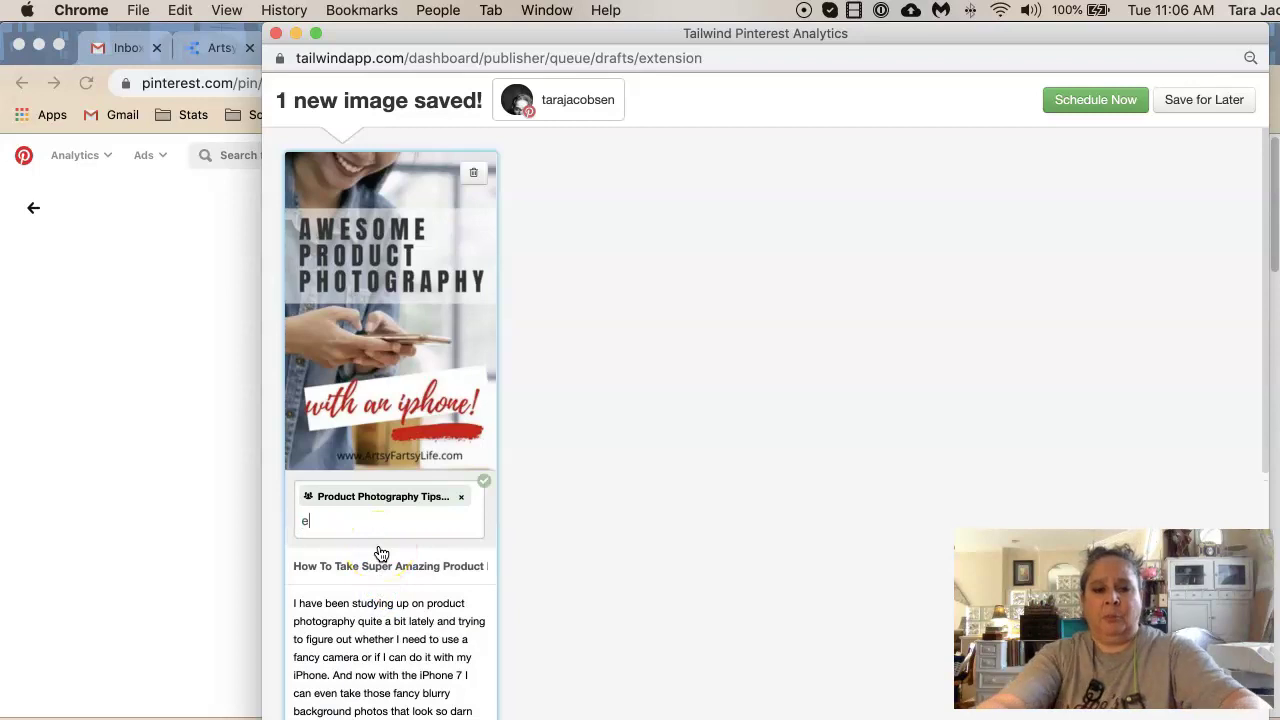
click(377, 557)
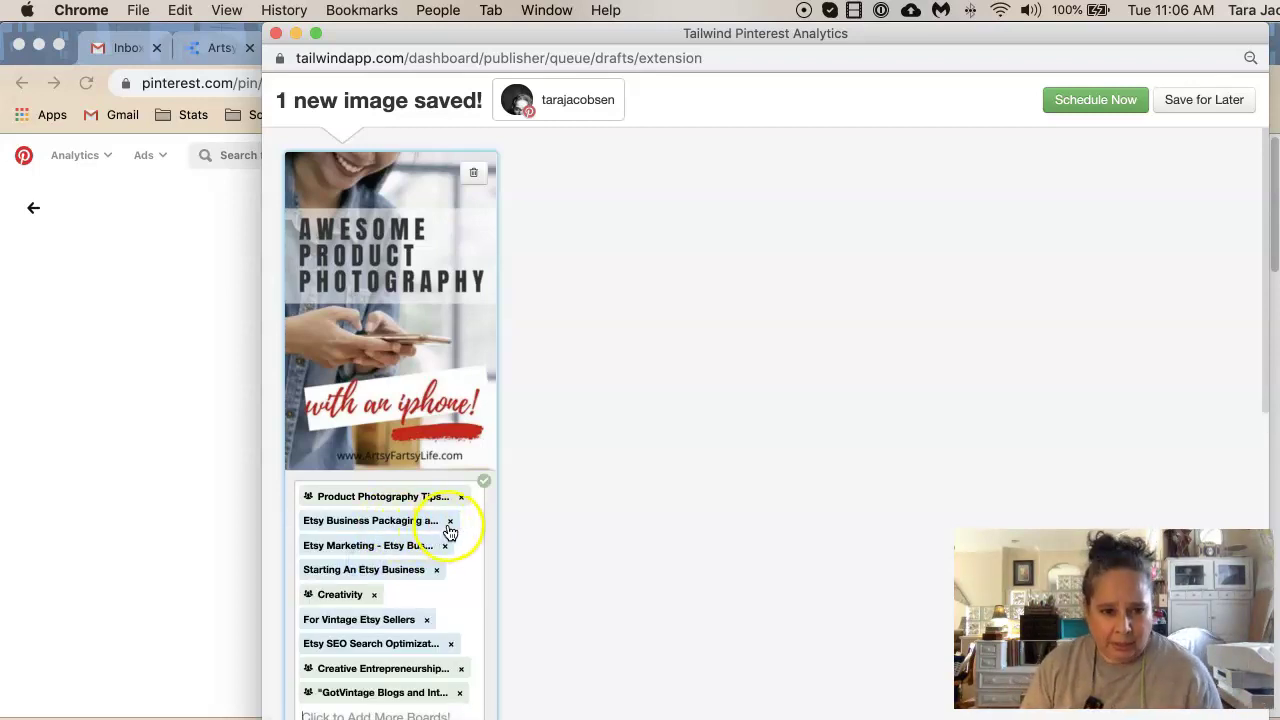
Step: Remove the Etsy Business Packaging, Creativity, Etsy SEO Search Optimization and Creative Entrepreneurship boards from the pin's draft
click(453, 522)
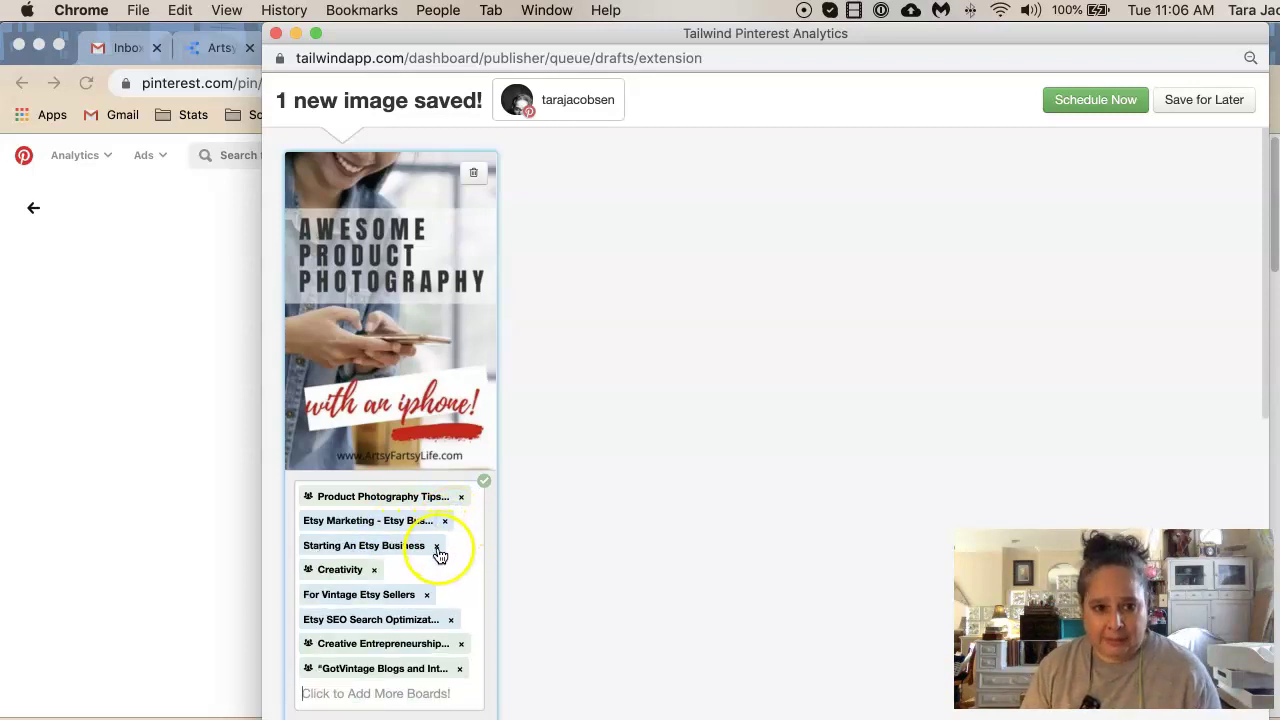
click(373, 570)
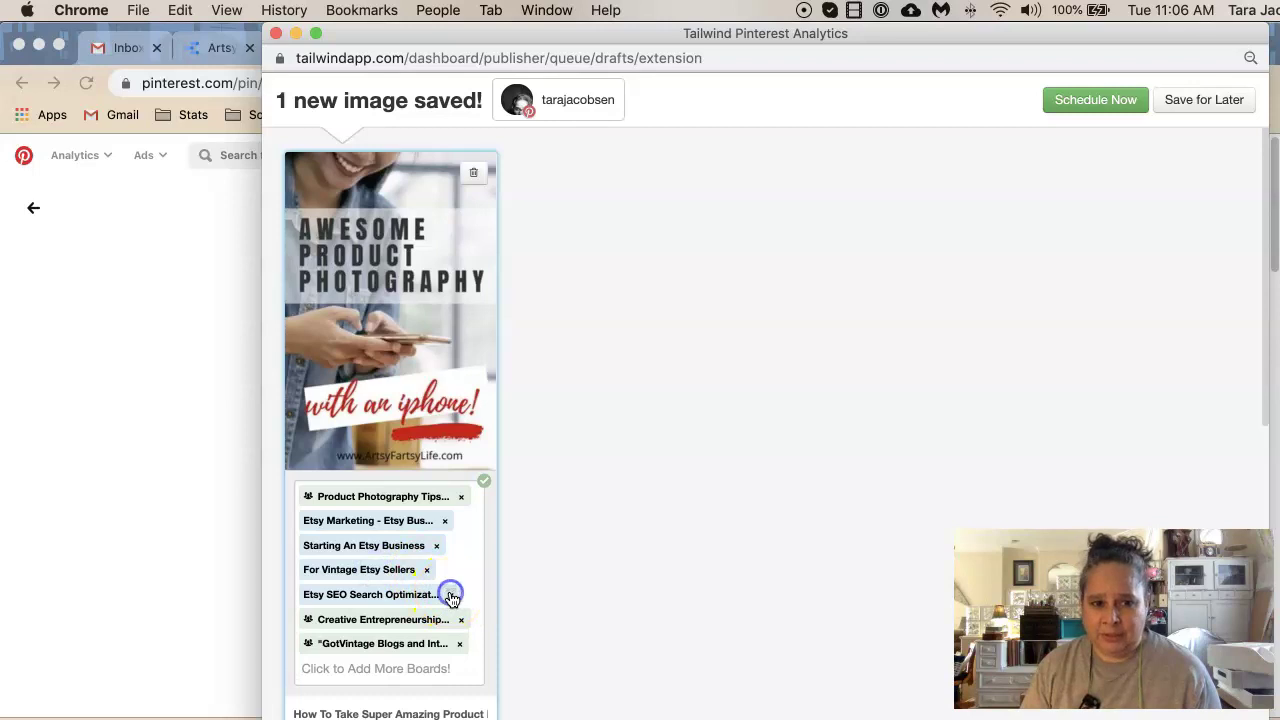
click(452, 596)
click(462, 595)
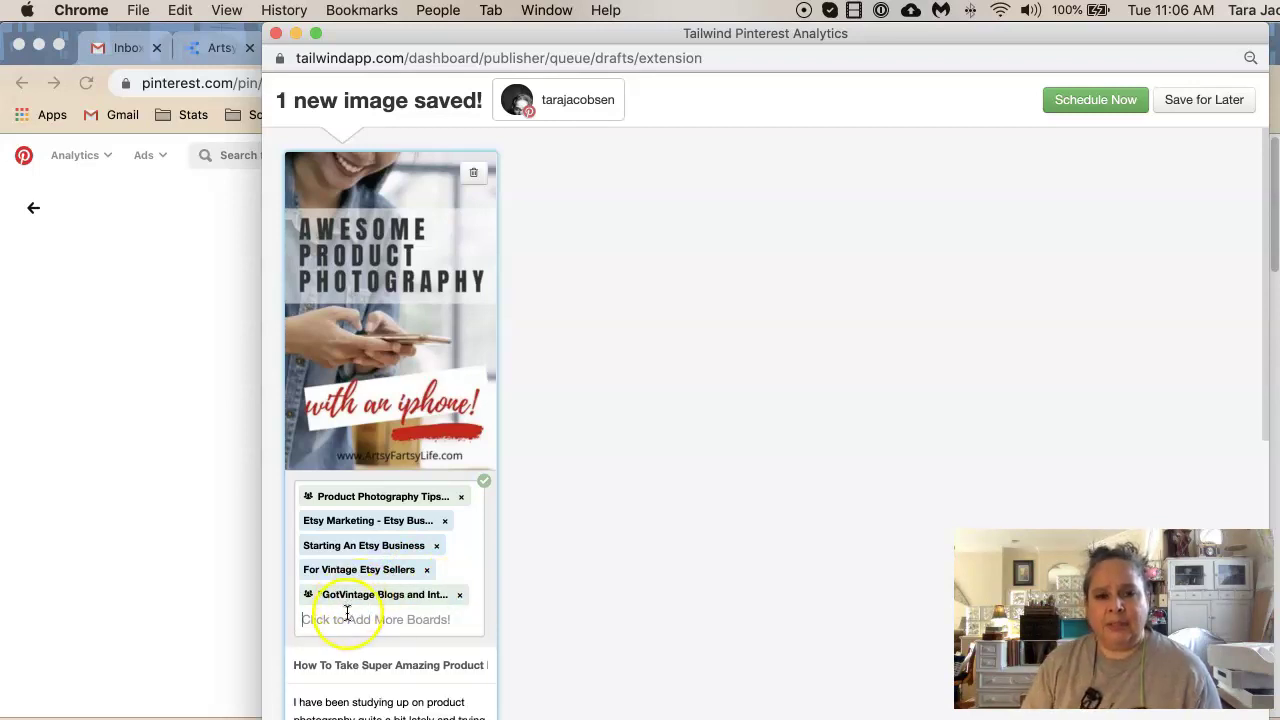
Step: Schedule the first pin for Feb 19, 2020 at 12:40 PM with the Optimized interval type, and apply an 8-day interval
scroll(354, 628, down, 1)
scroll(354, 628, down, 5)
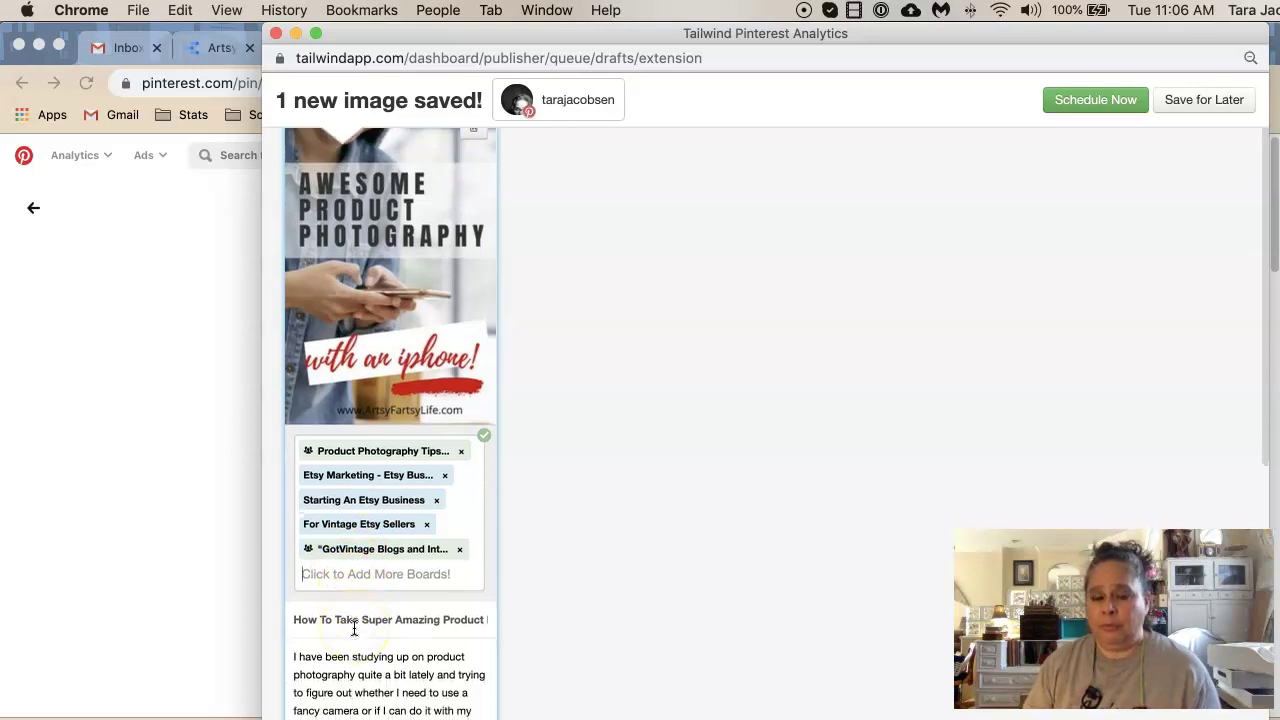
scroll(354, 628, down, 3)
click(312, 644)
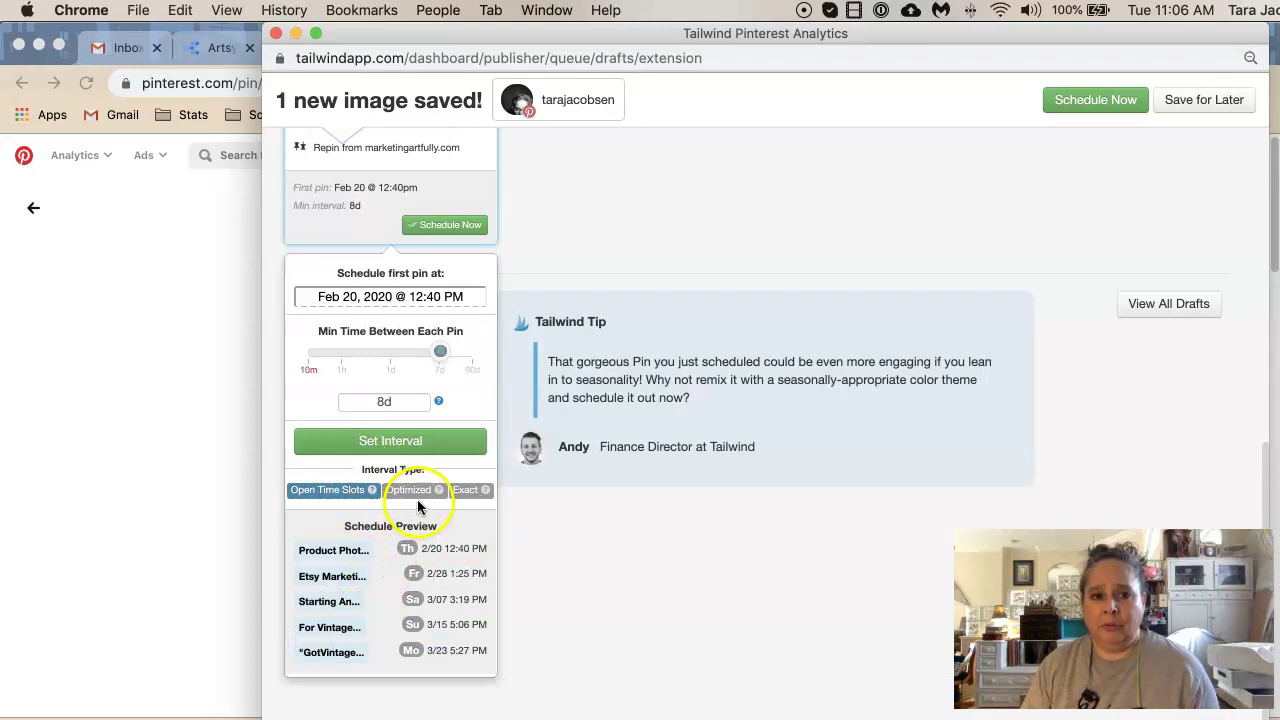
click(419, 496)
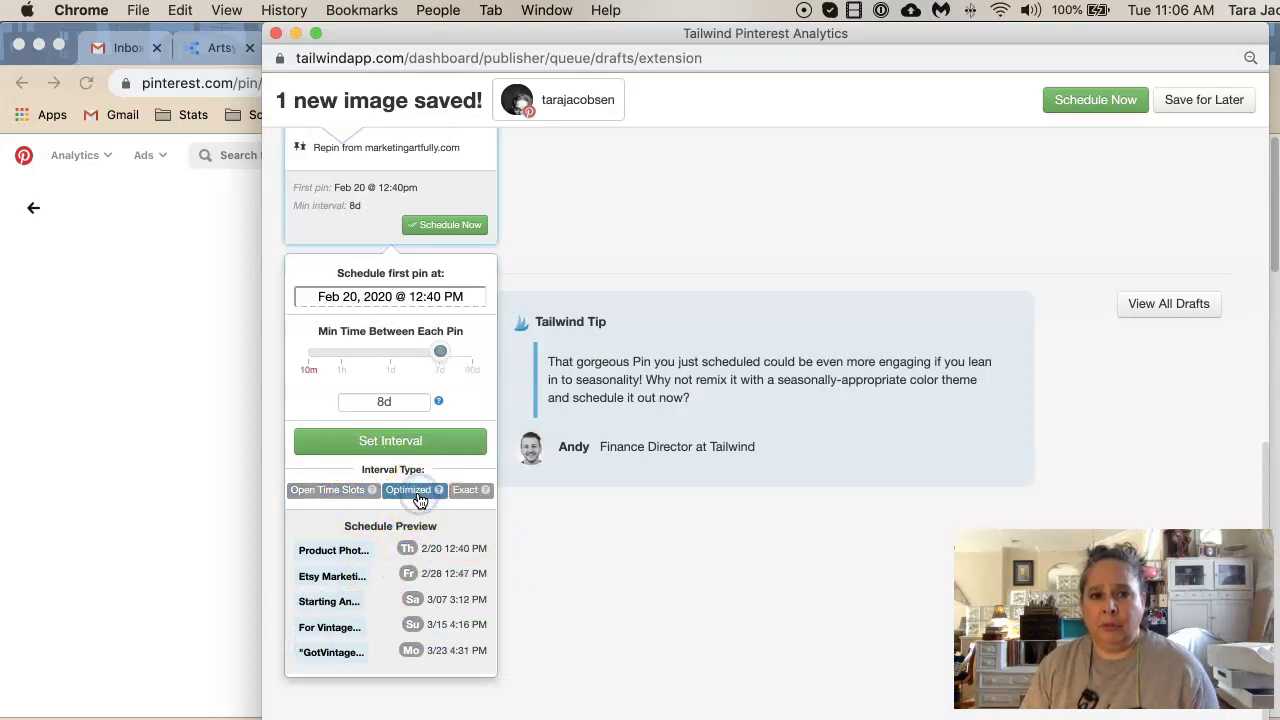
click(358, 296)
click(389, 301)
click(497, 433)
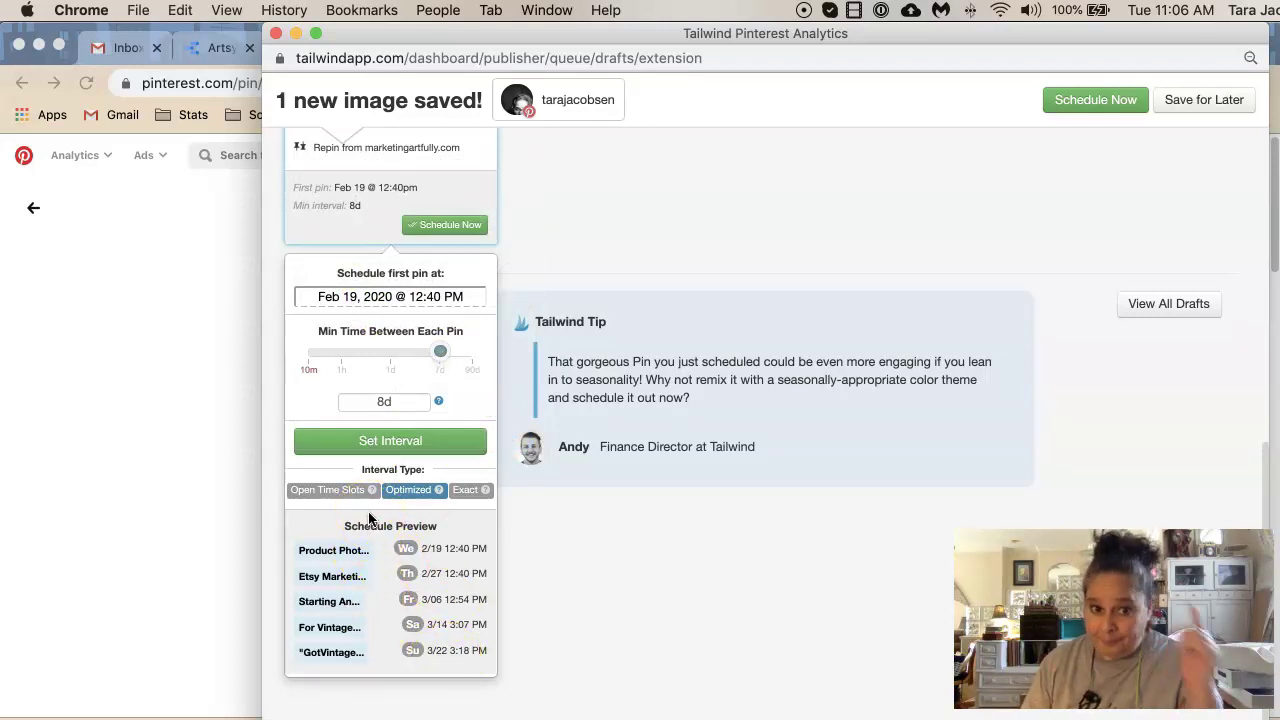
click(362, 445)
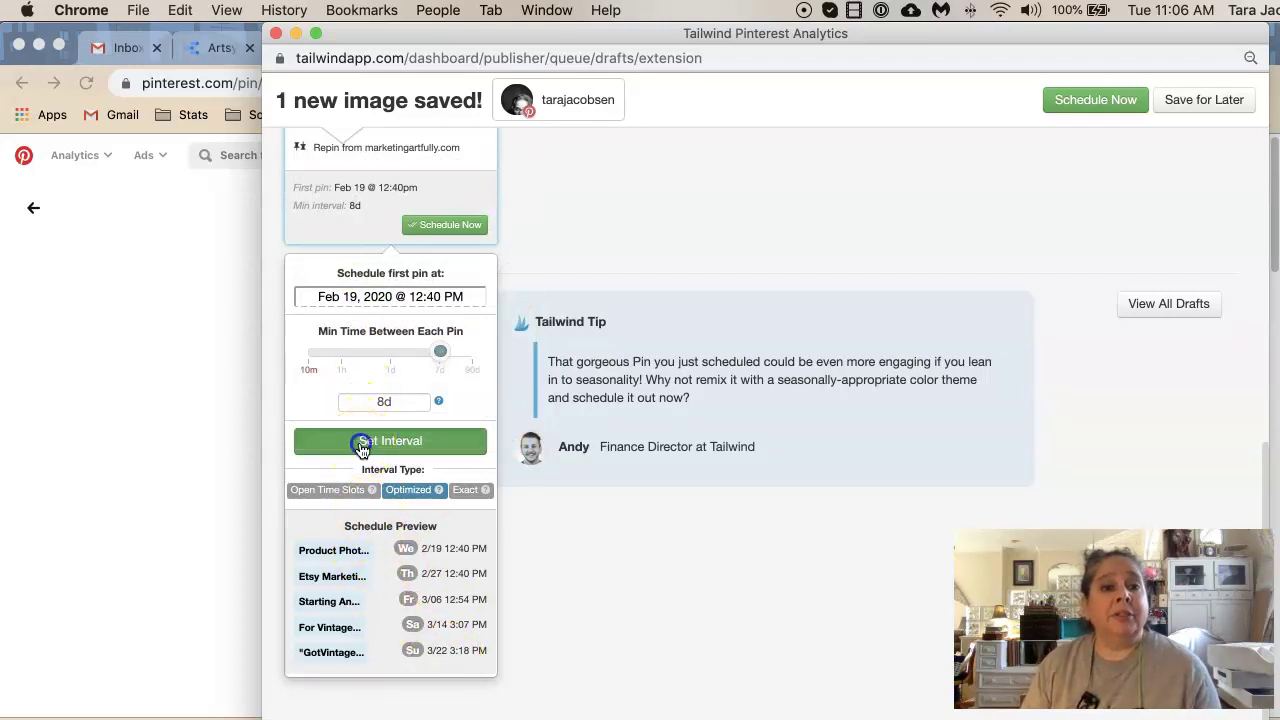
Step: Start adding the pin to Tailwind Tribes, selecting #BadassCreatives and All Niches! Promote, Grow & Learn
click(333, 345)
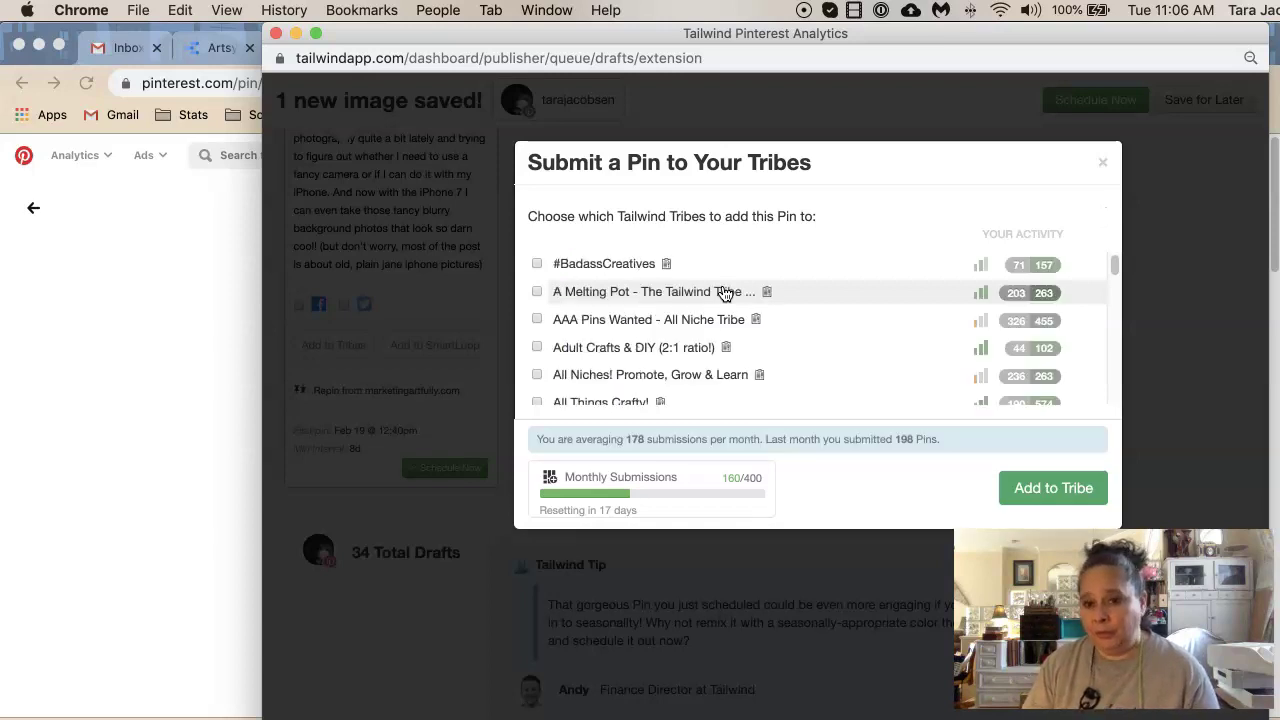
click(724, 278)
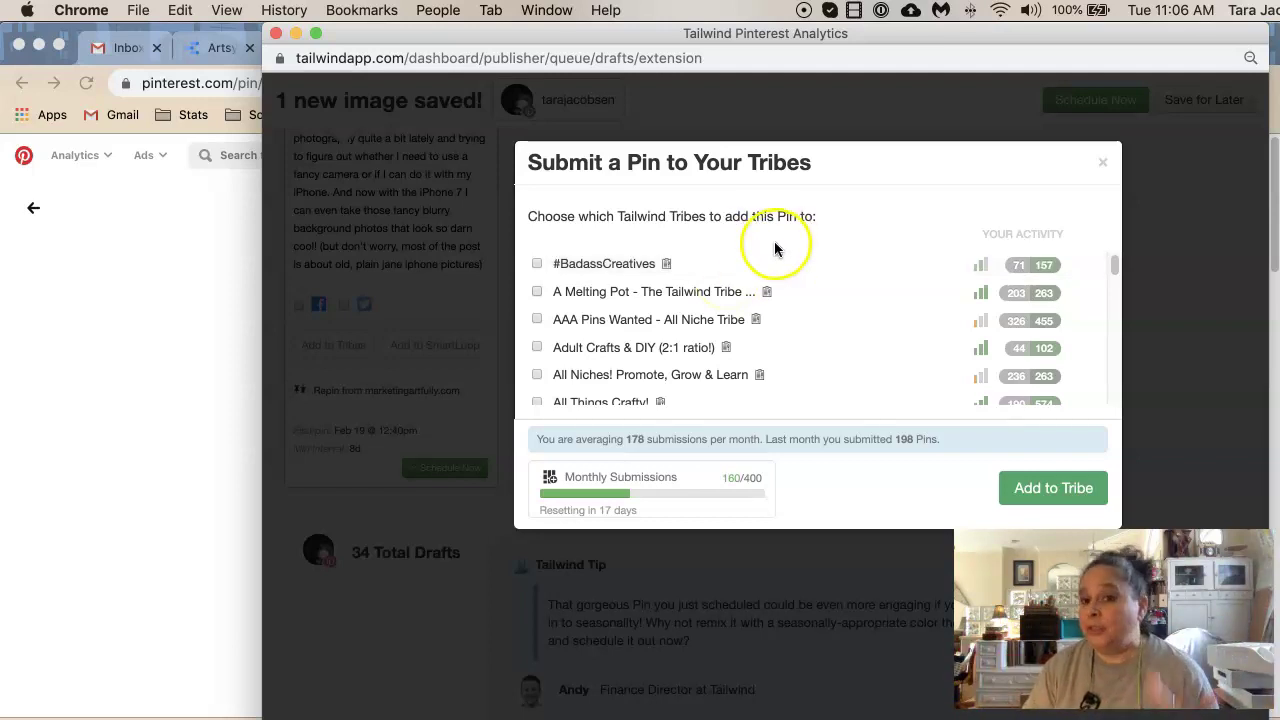
click(531, 266)
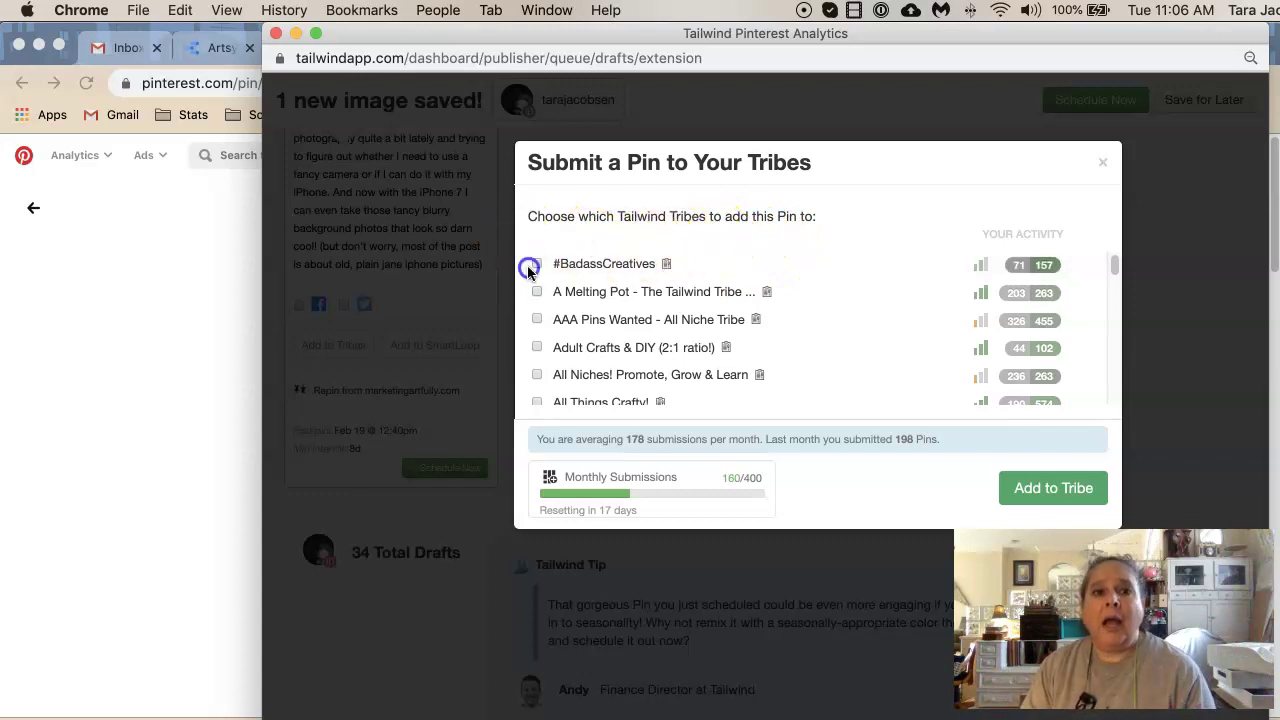
scroll(563, 343, down, 1)
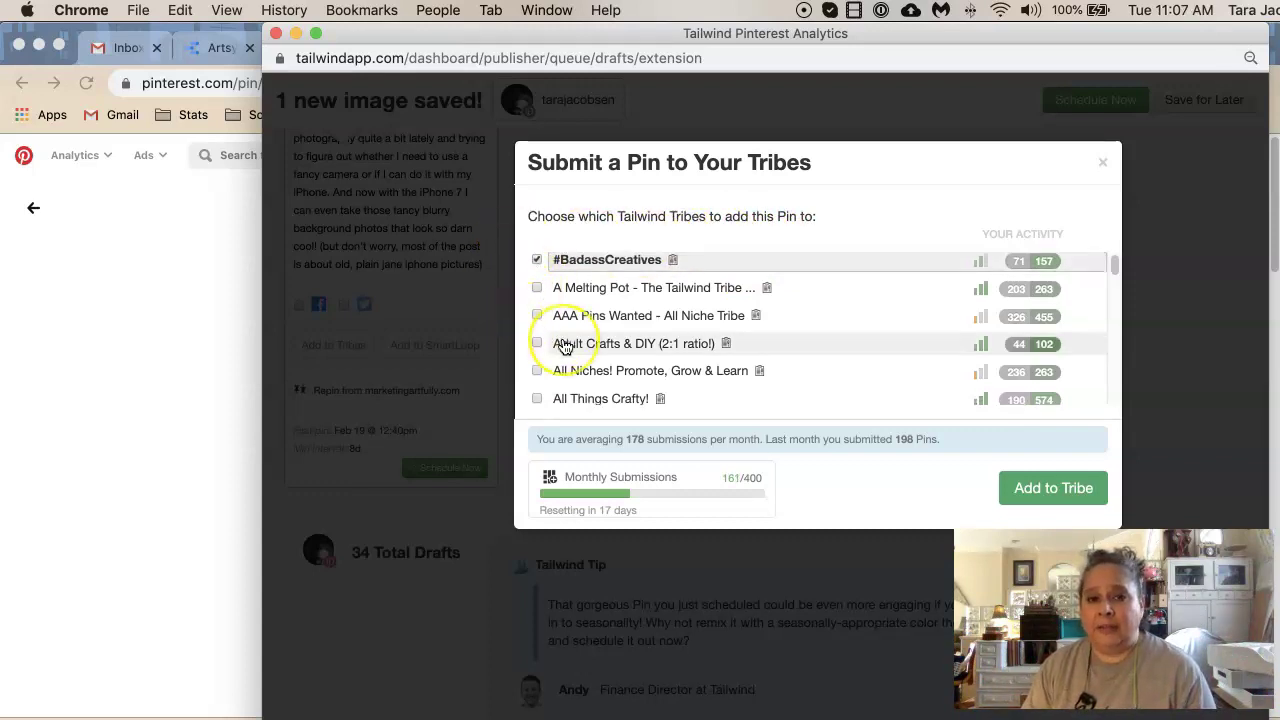
scroll(565, 345, down, 2)
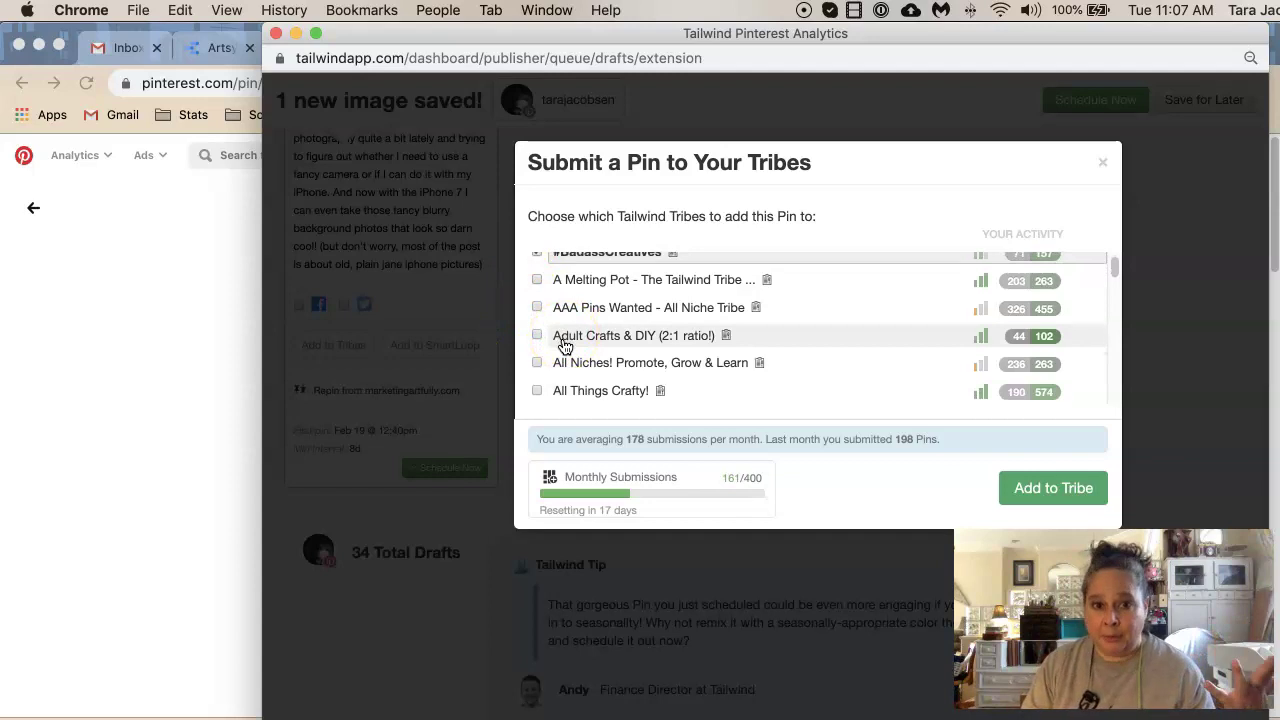
scroll(565, 345, down, 1)
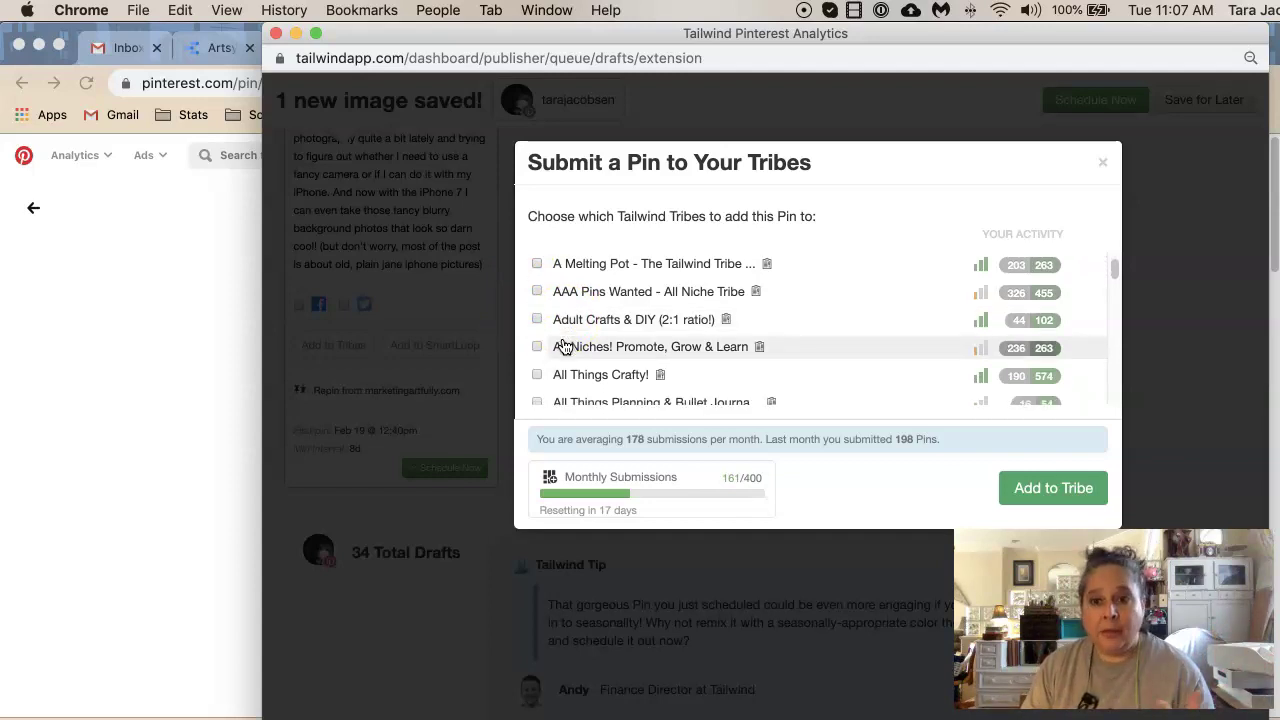
scroll(565, 345, down, 2)
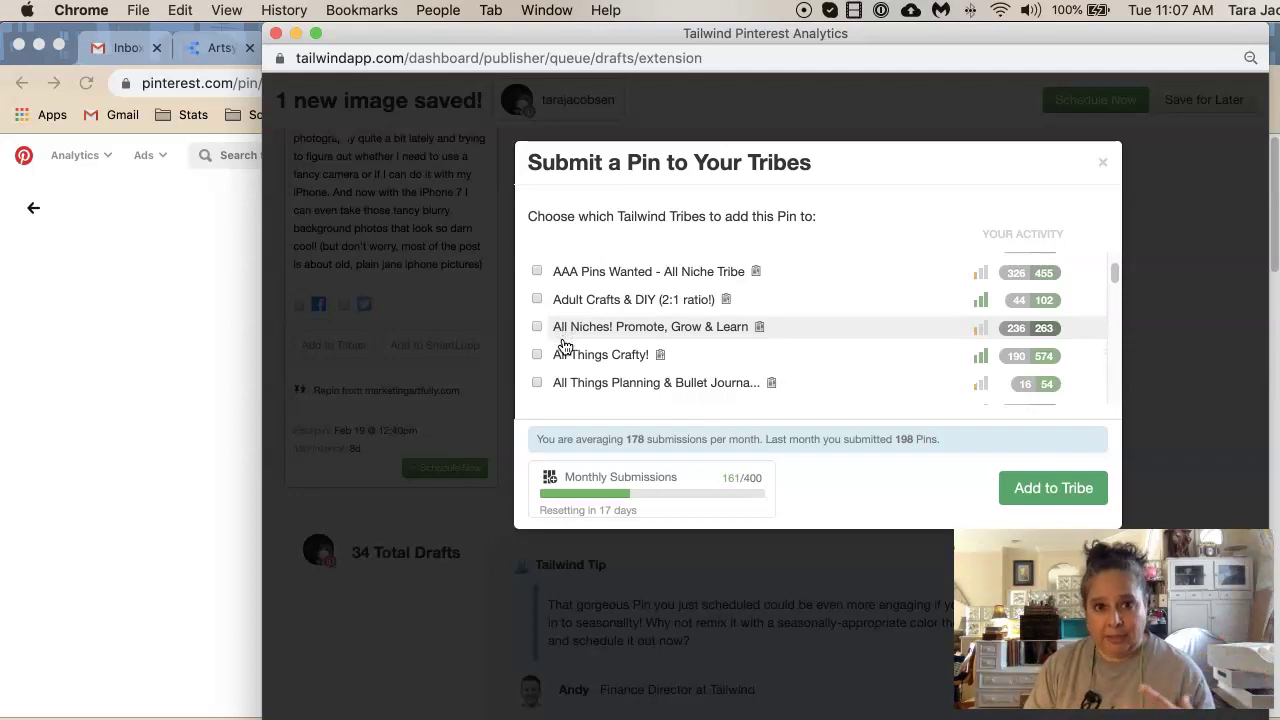
scroll(565, 345, up, 3)
scroll(562, 345, down, 2)
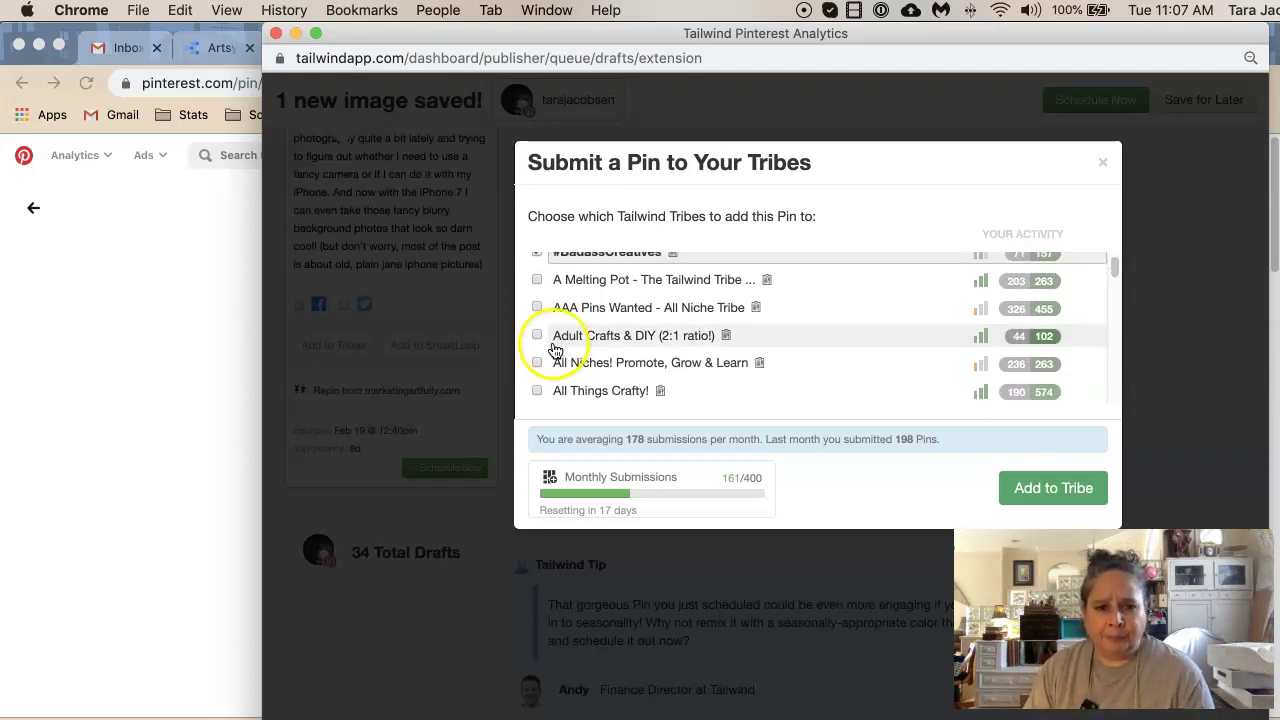
click(537, 362)
Step: Also select the All Things Crafty! and Creative Entrepreneurs L.A.B. tribes for the pin
scroll(639, 381, down, 2)
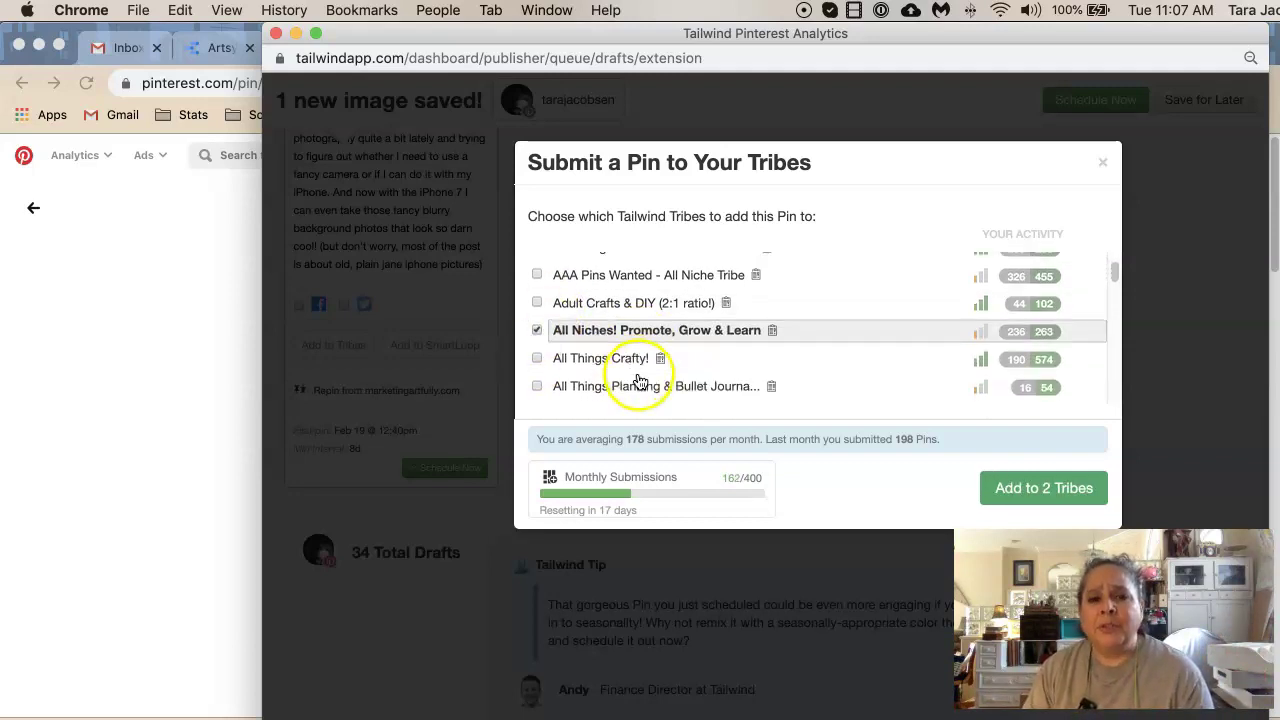
click(537, 358)
scroll(672, 390, down, 2)
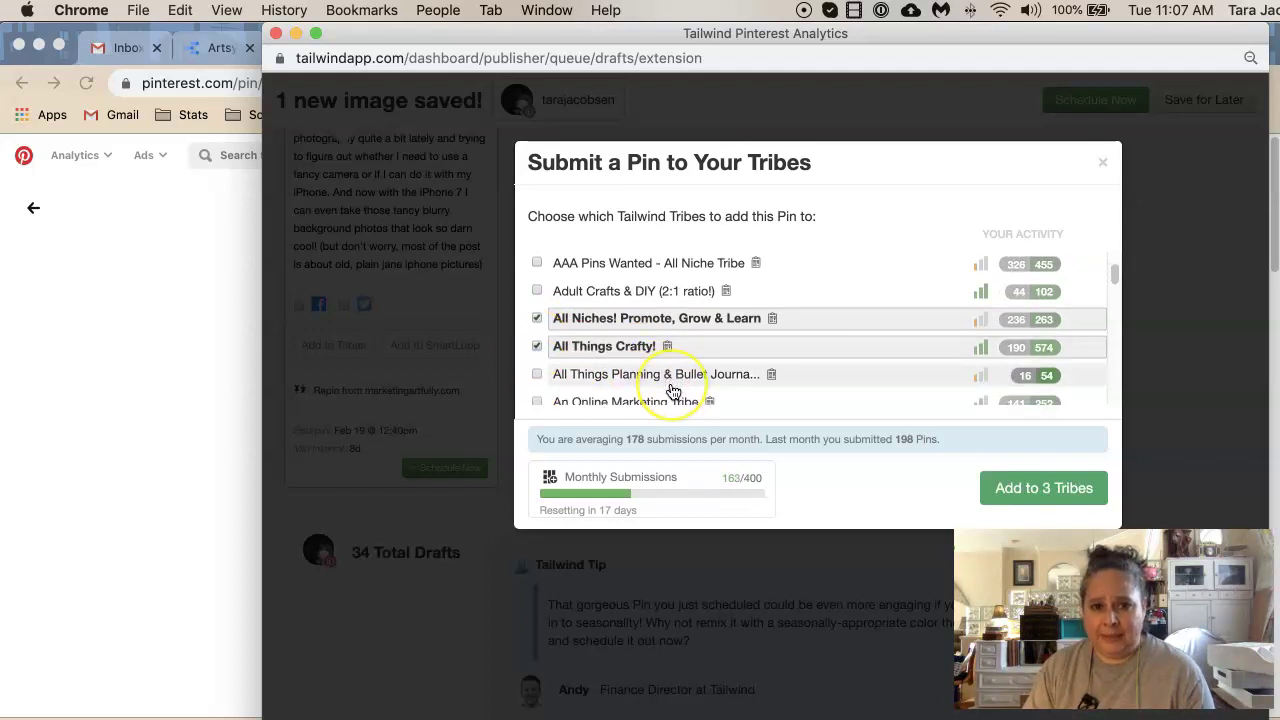
scroll(672, 390, up, 1)
scroll(672, 390, down, 3)
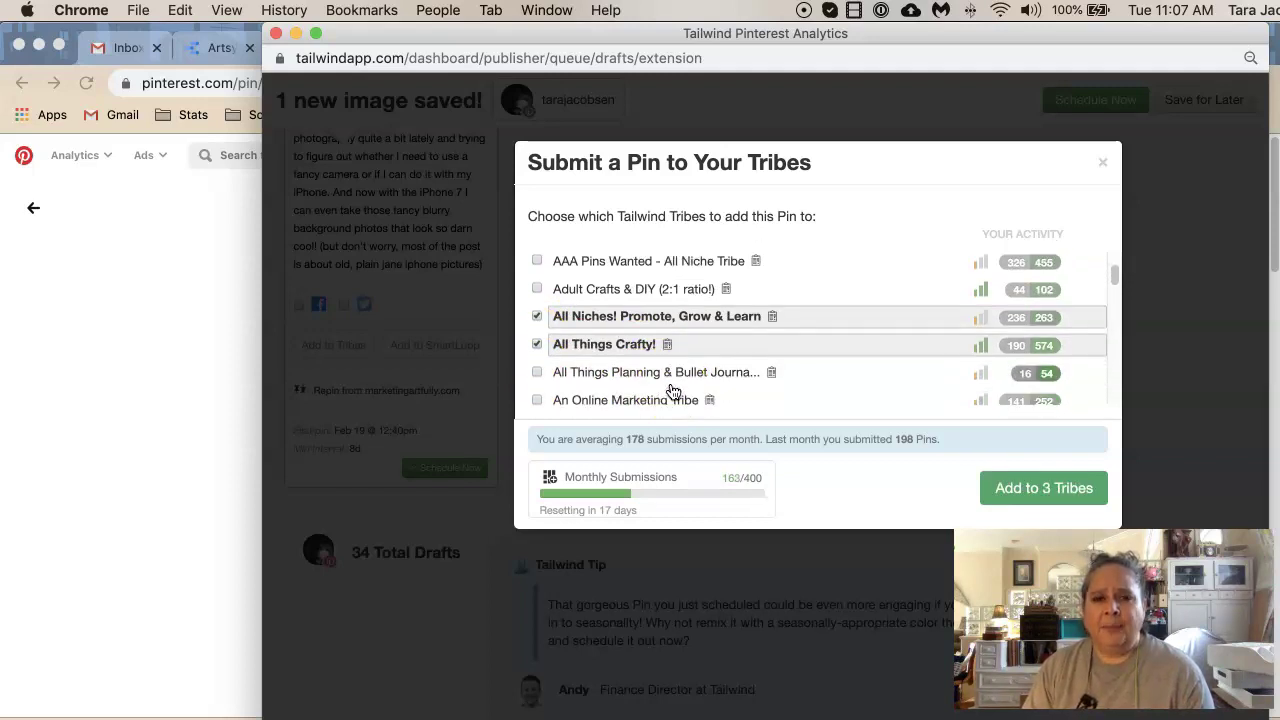
scroll(672, 390, down, 6)
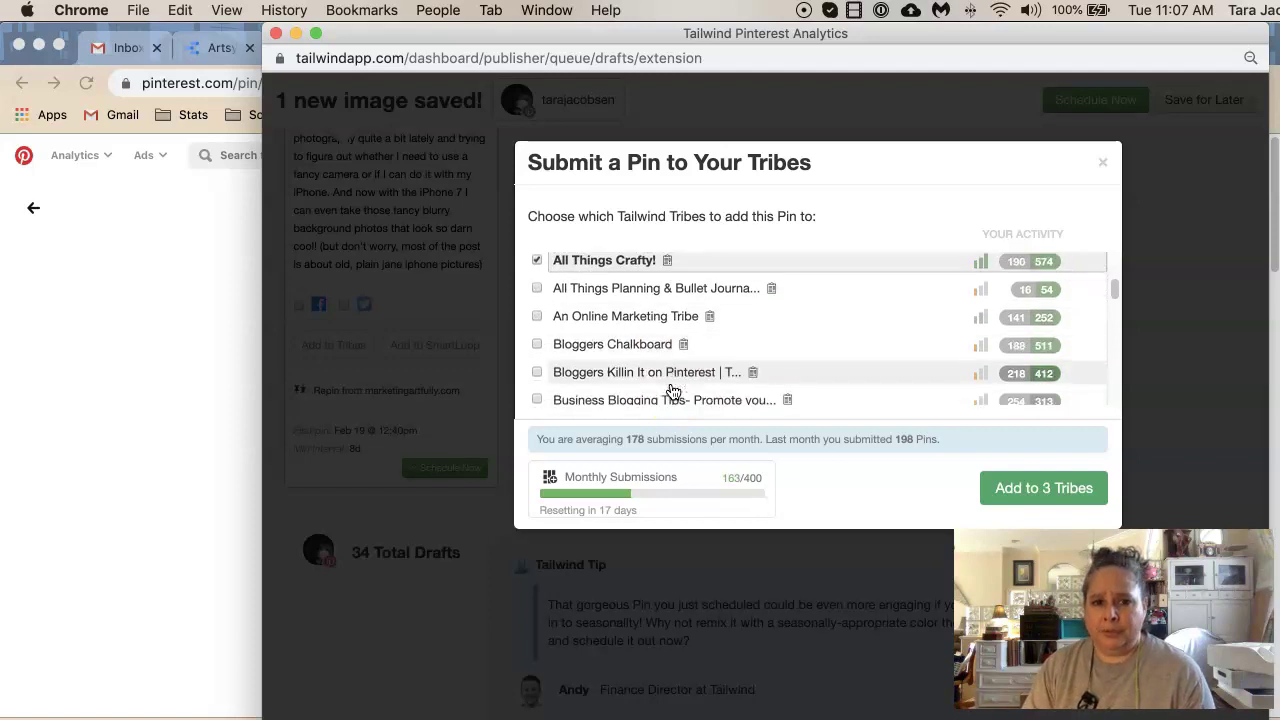
scroll(672, 390, down, 3)
click(674, 378)
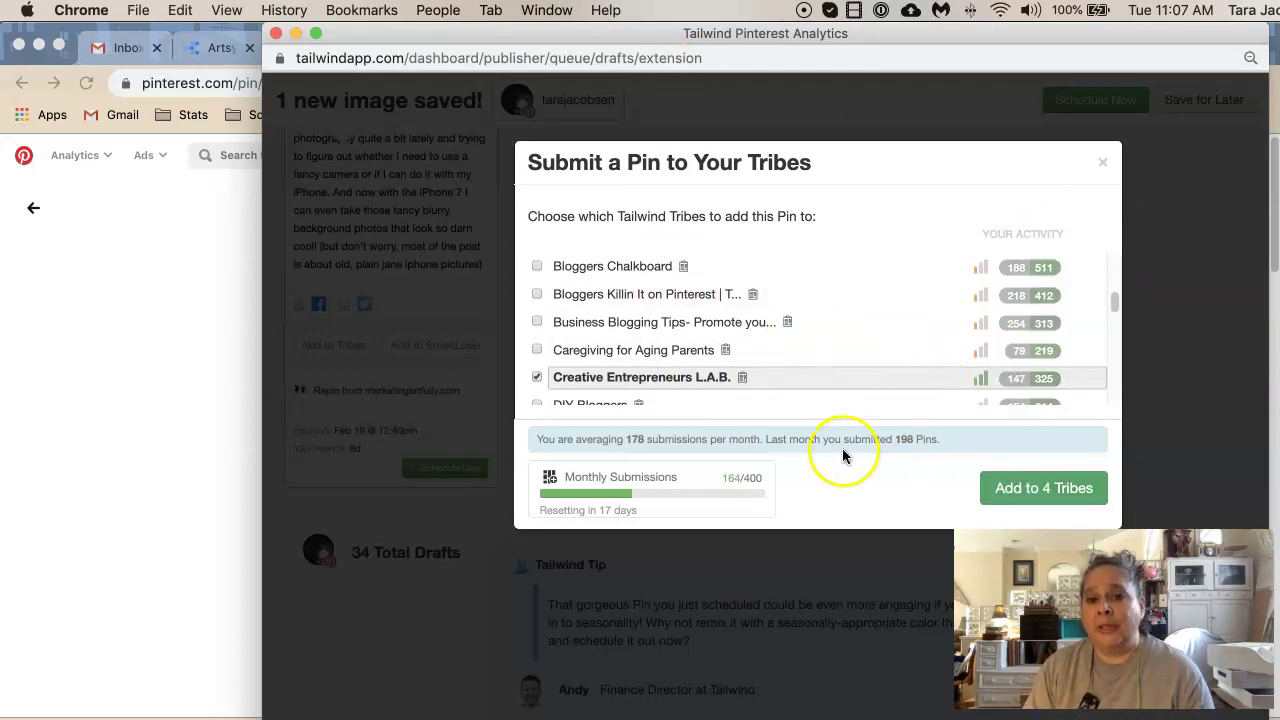
Step: Submit the pin to the four selected tribes and schedule its draft, closing the Tailwind window when done
click(1036, 498)
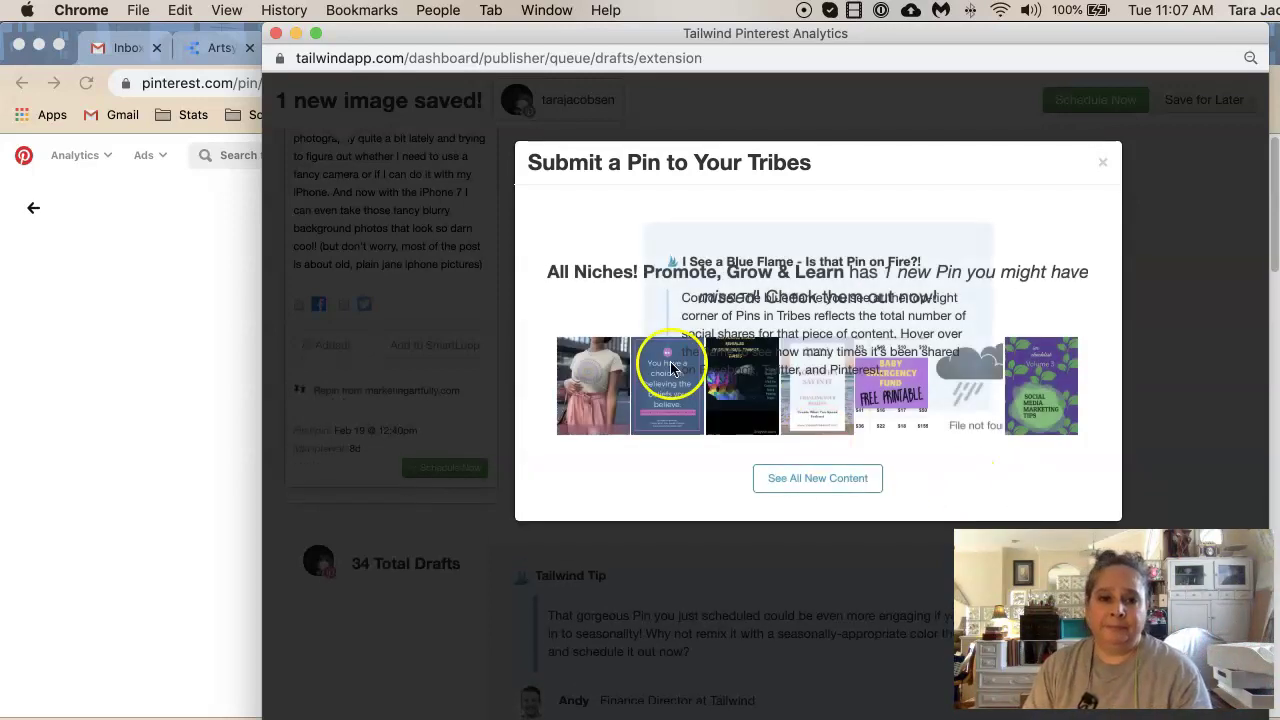
click(1103, 162)
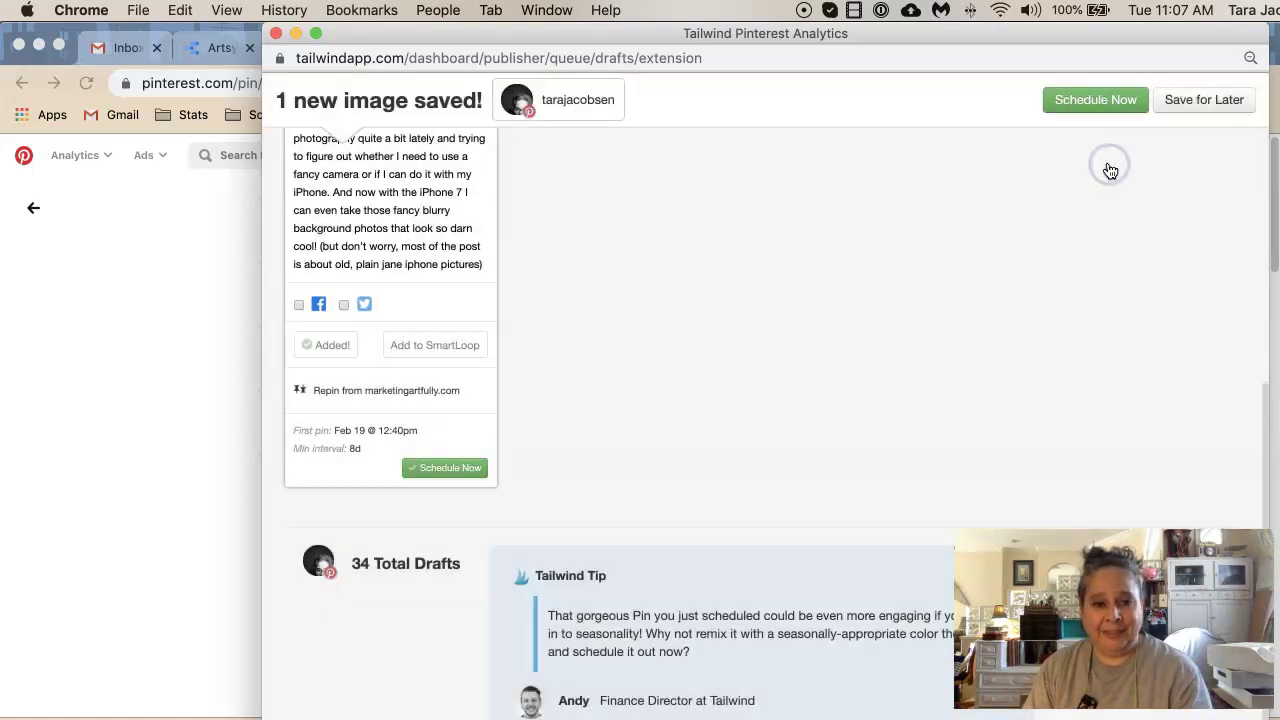
click(452, 470)
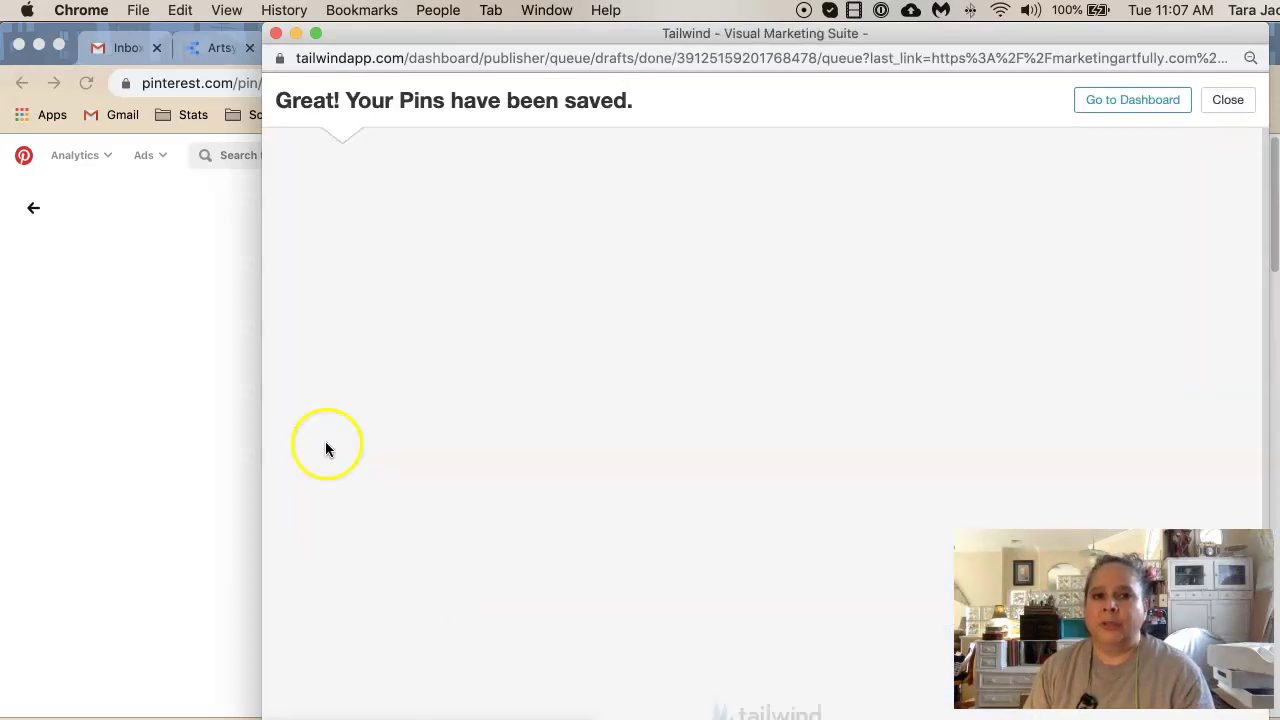
click(276, 36)
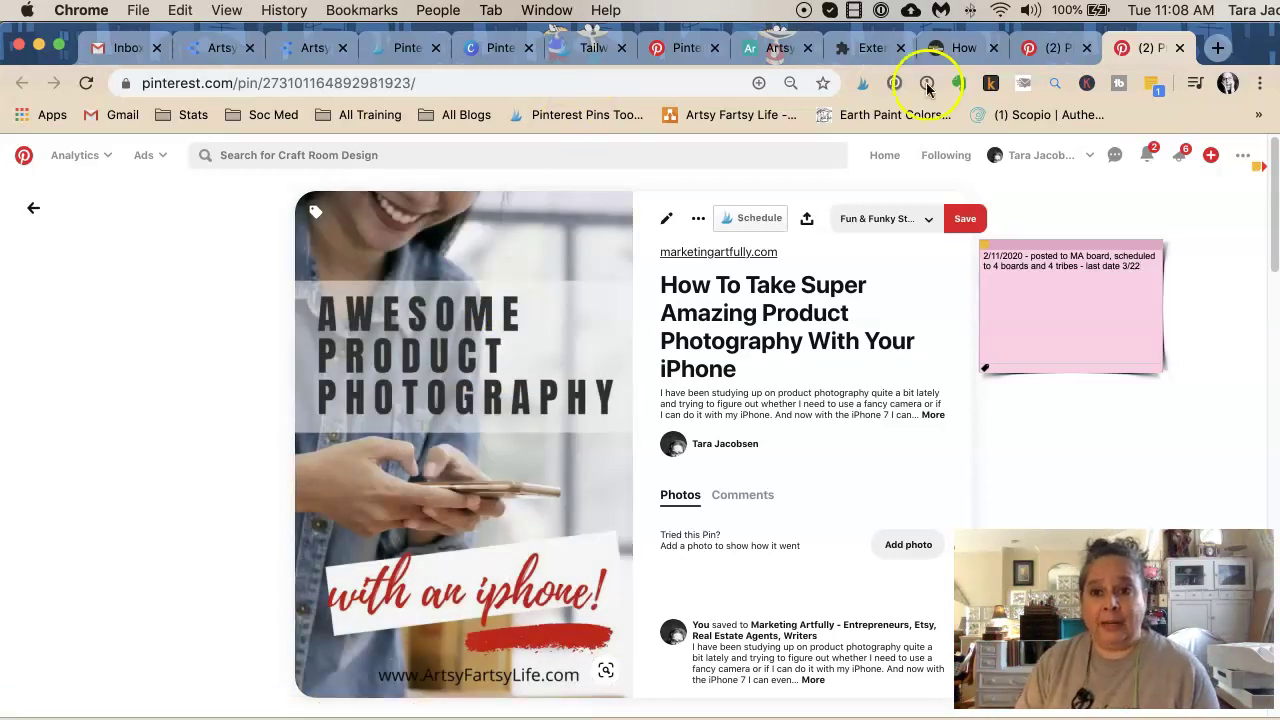
Step: In the Pinterest pin builder, set the "how to do iPhone Product Photography" pin to publish on 02/24/2020 at 08:30 AM
click(1052, 55)
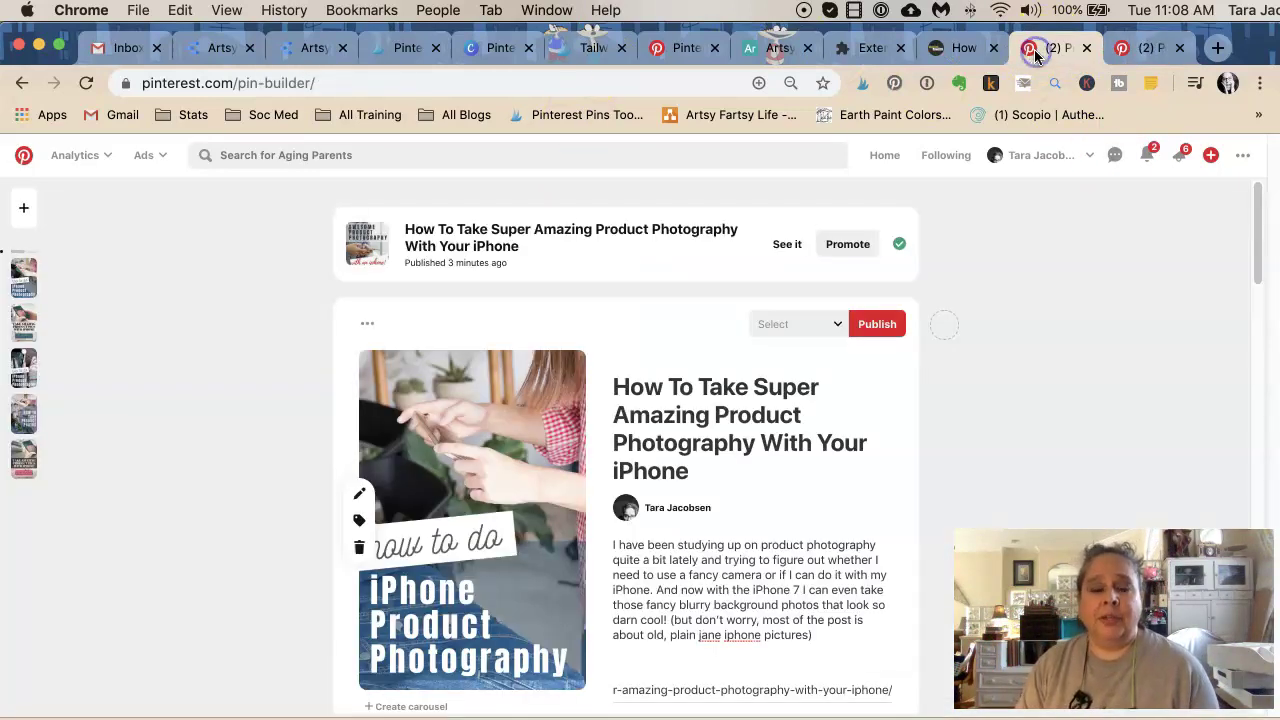
scroll(620, 442, down, 3)
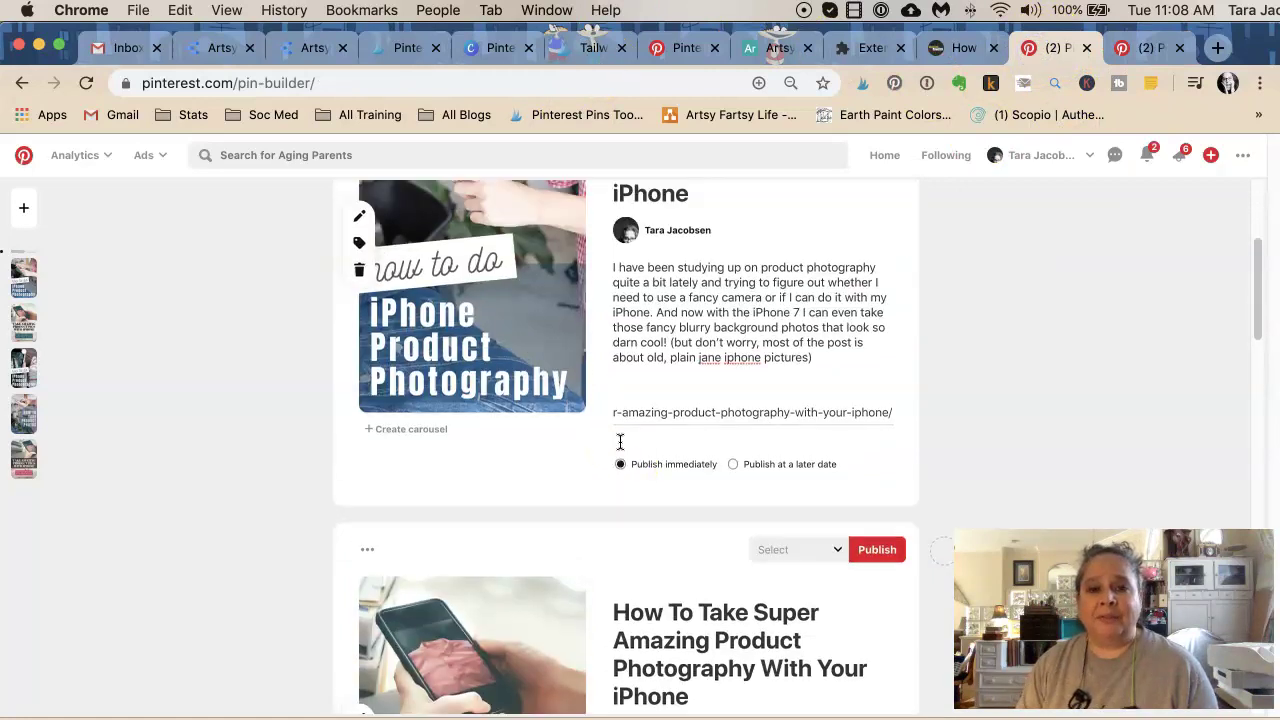
click(738, 464)
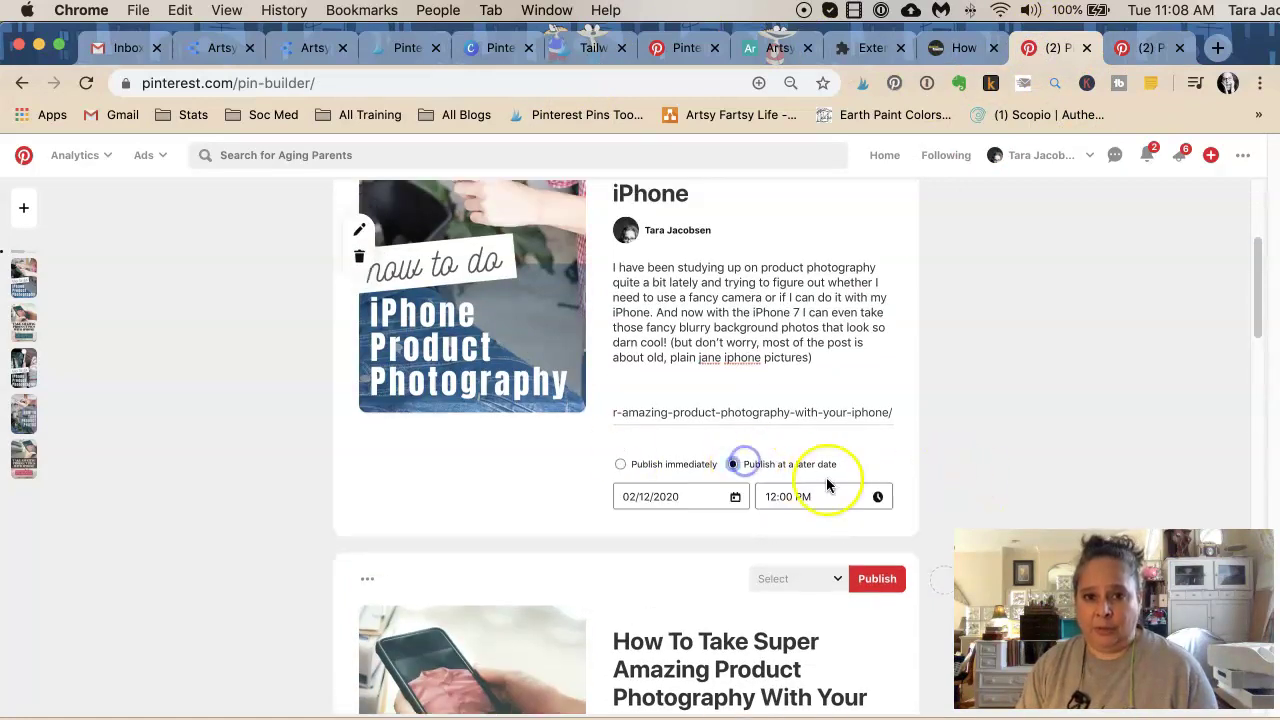
click(655, 496)
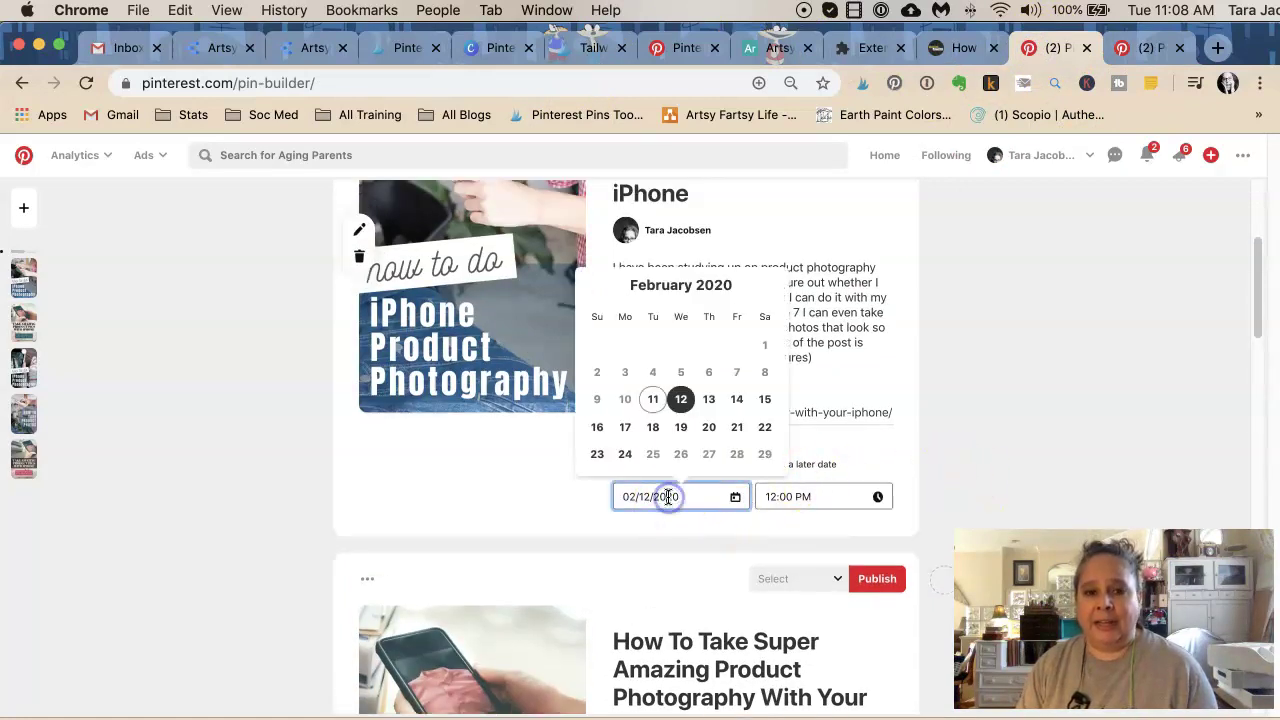
click(623, 455)
click(805, 496)
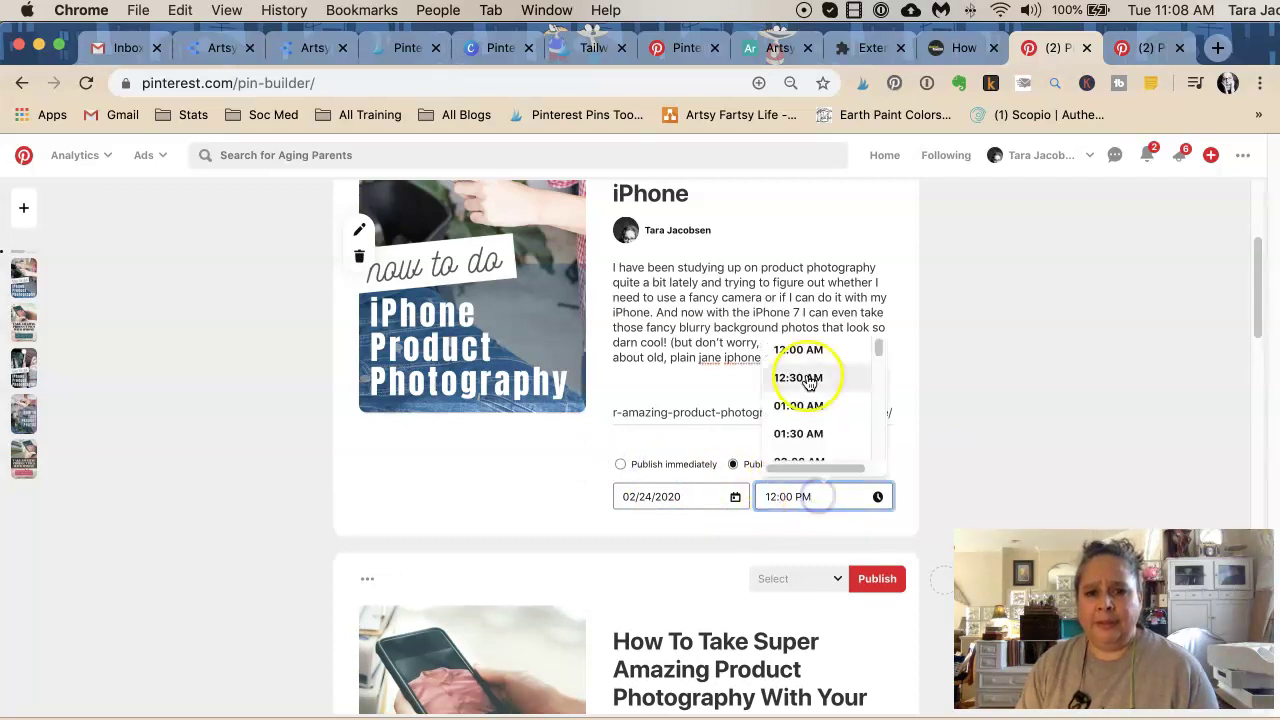
scroll(808, 390, down, 5)
scroll(808, 410, up, 3)
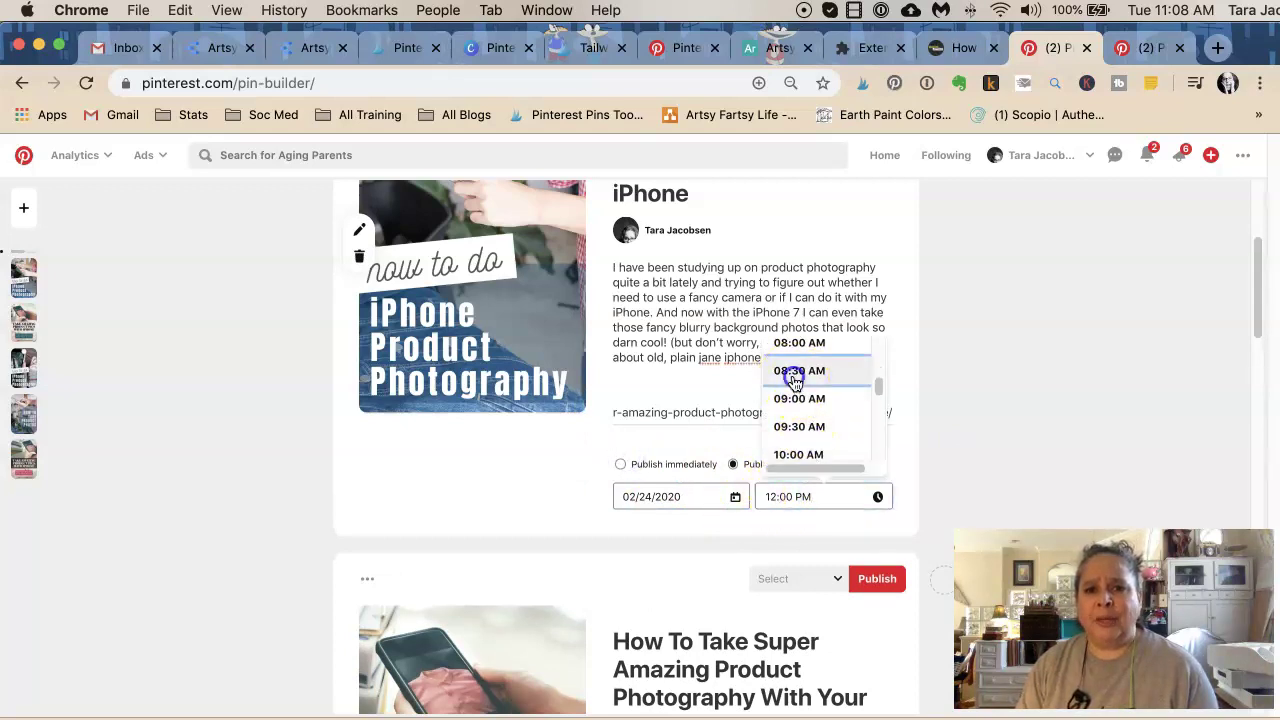
click(794, 376)
Step: Assign the "how to do iPhone Product Photography" pin to the product photography board and publish it on its schedule
scroll(924, 400, up, 4)
click(790, 258)
text(pro)
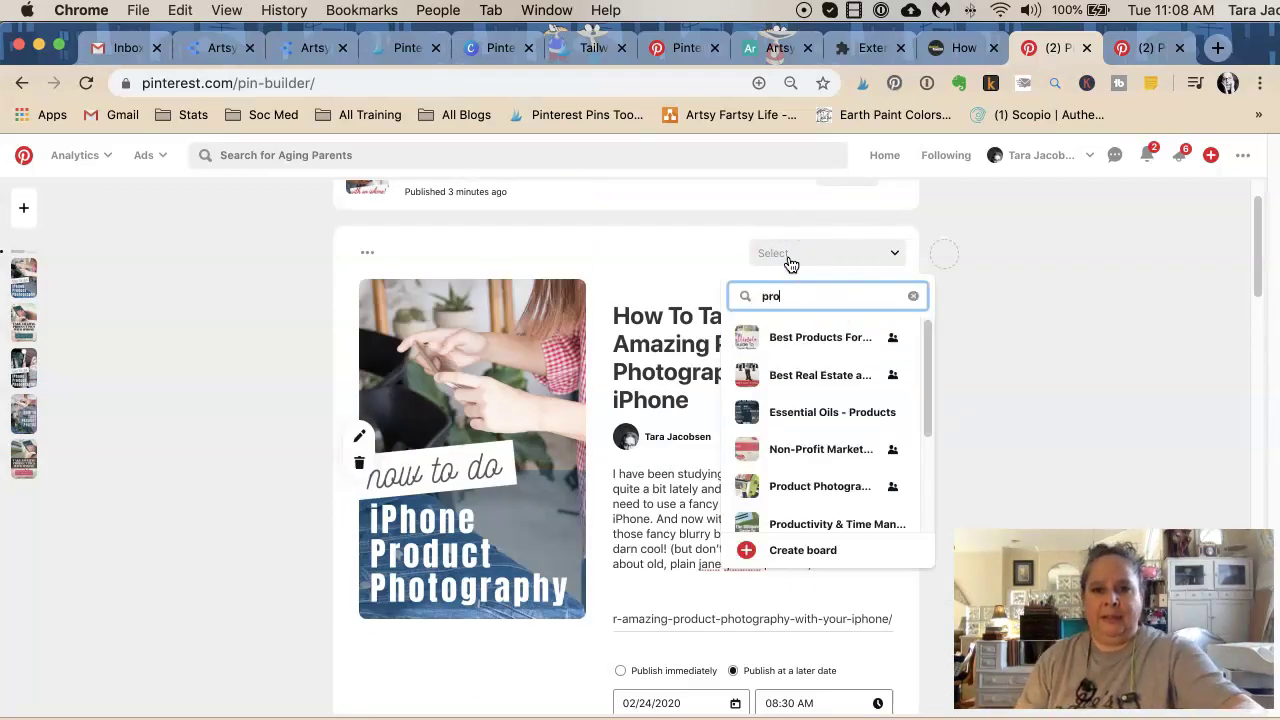
text(d)
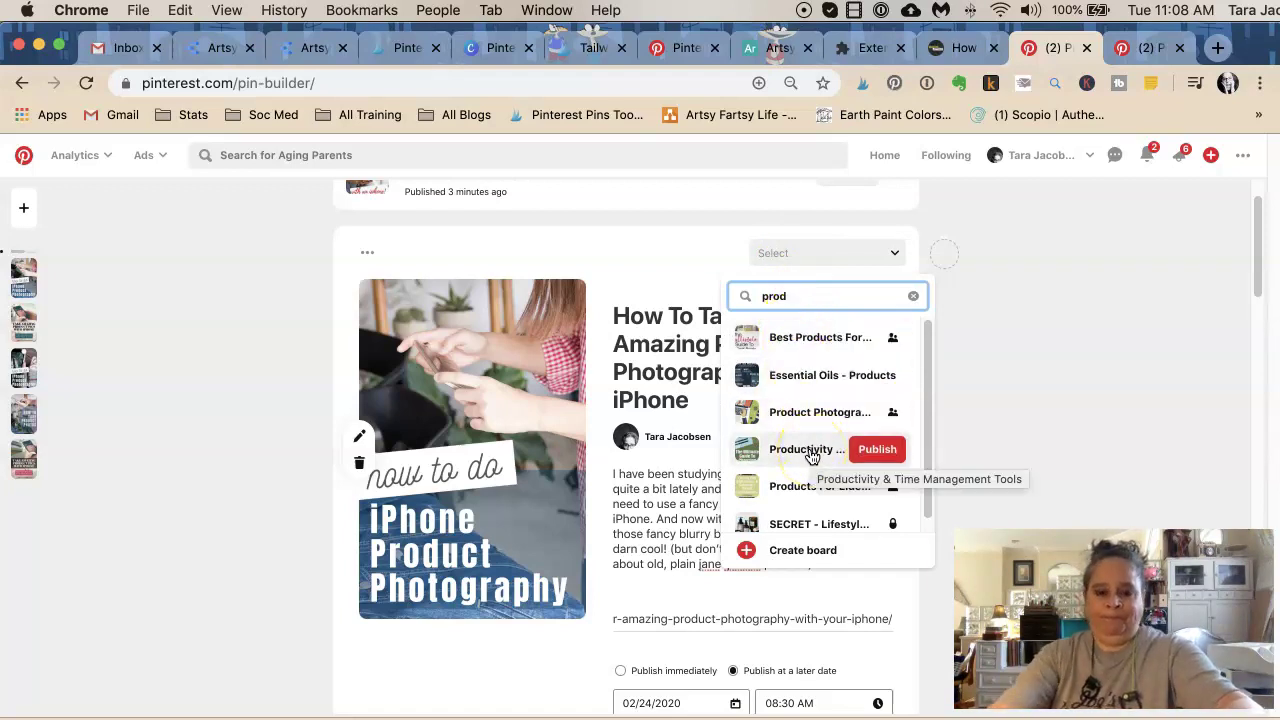
text(uct p)
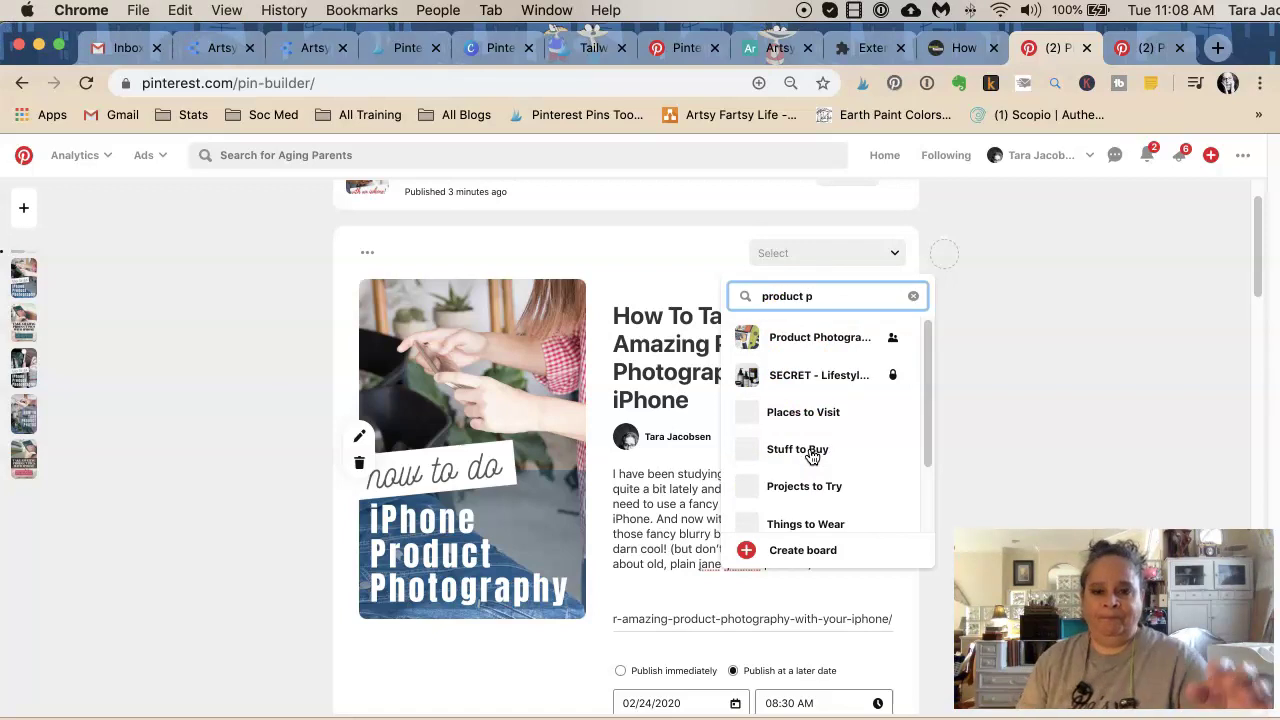
click(806, 340)
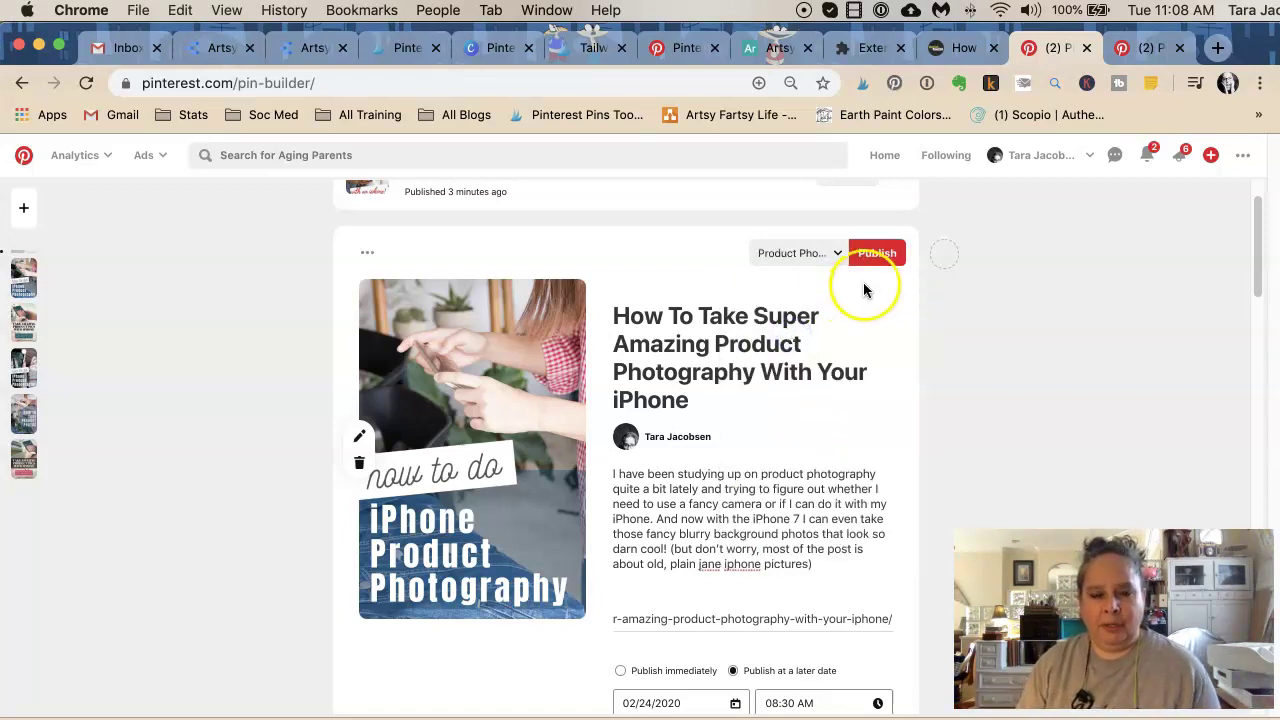
scroll(750, 440, down, 1)
click(878, 241)
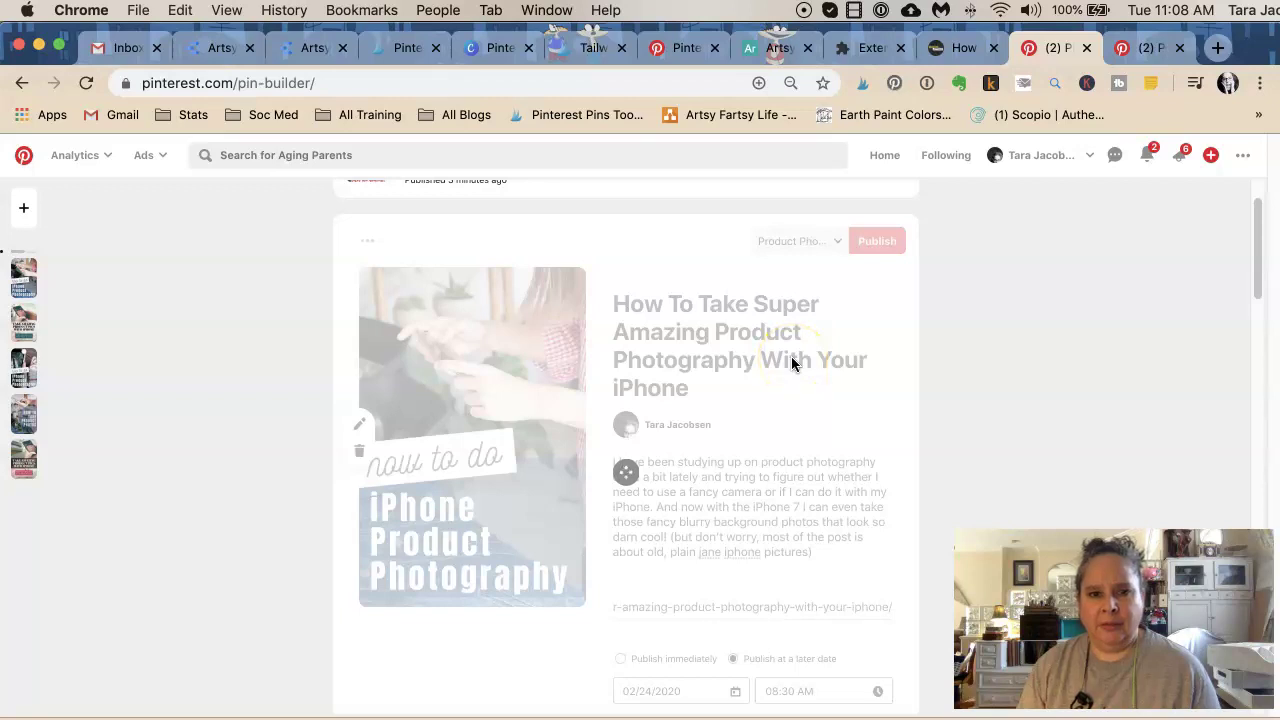
Step: Set the "Take Amazing Product Pics with iPhone" pin to publish at a later date, on 02/22/2020
scroll(734, 416, down, 4)
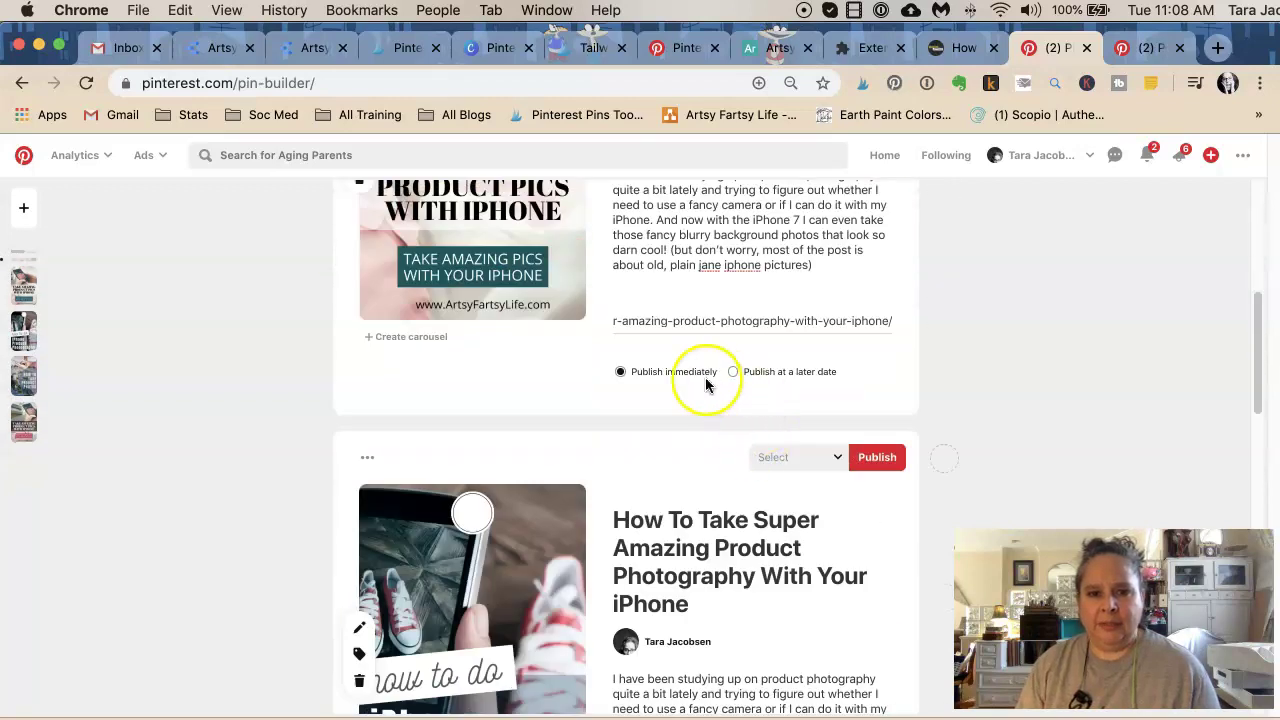
click(772, 382)
click(680, 404)
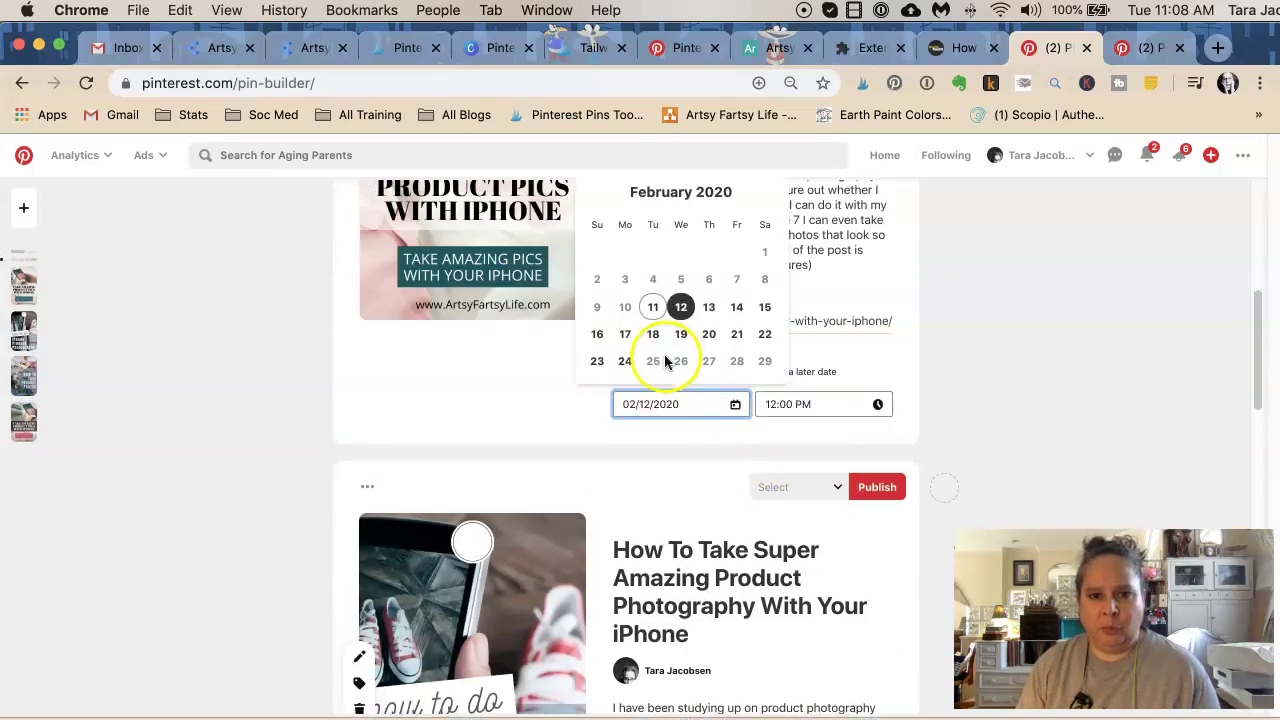
click(737, 335)
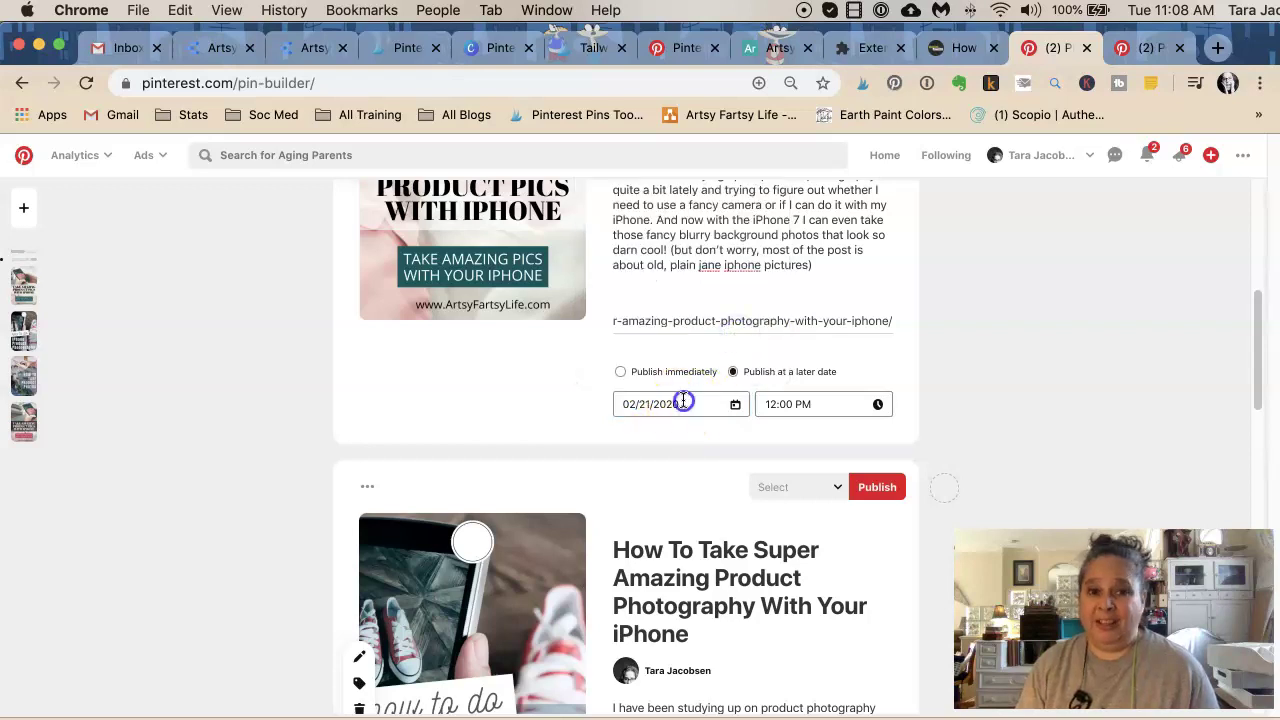
click(686, 403)
click(765, 334)
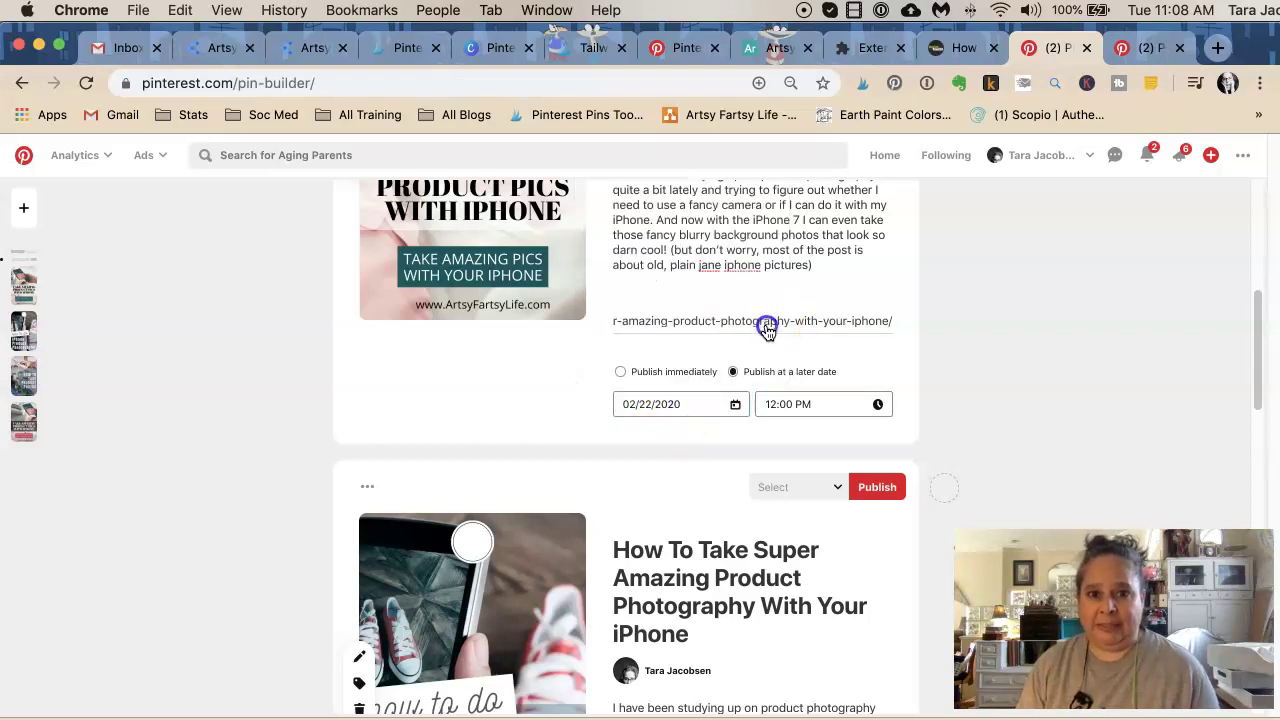
Step: Set the publish time of the "Take Amazing Product Pics with iPhone" pin to 01:30 PM
click(800, 404)
scroll(803, 403, down, 2)
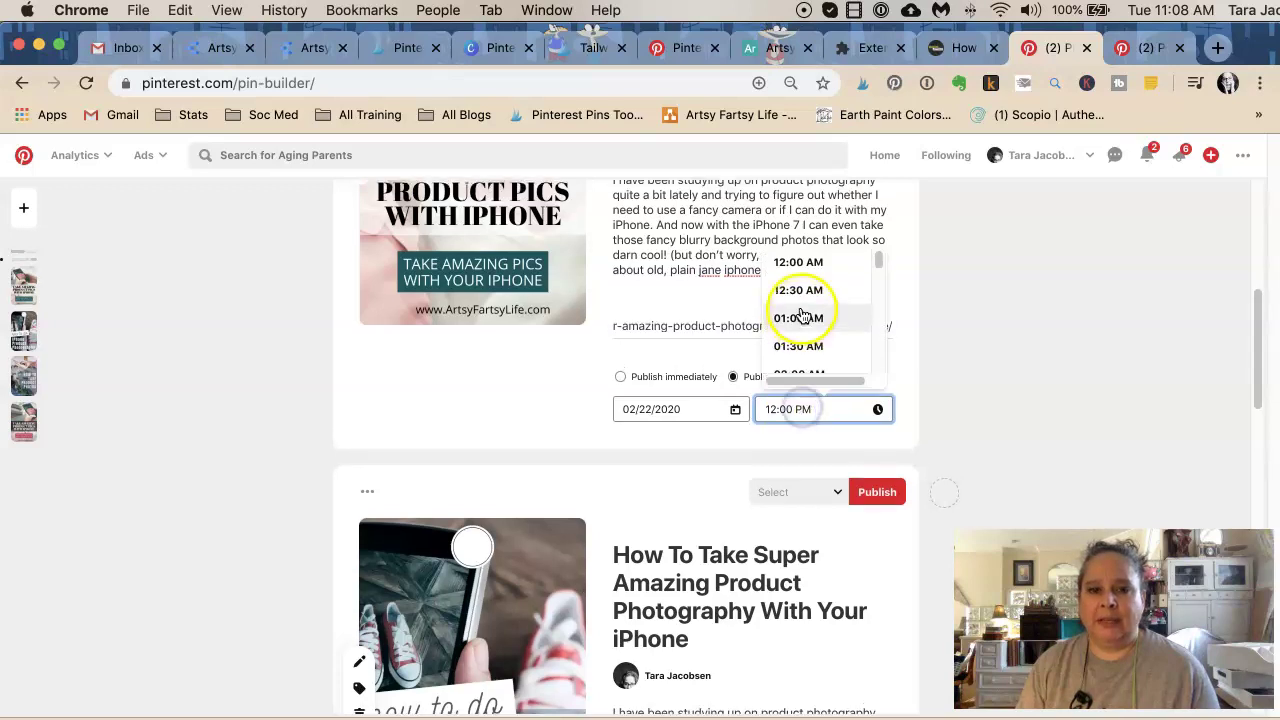
scroll(803, 315, down, 2)
scroll(809, 274, up, 3)
scroll(809, 323, down, 2)
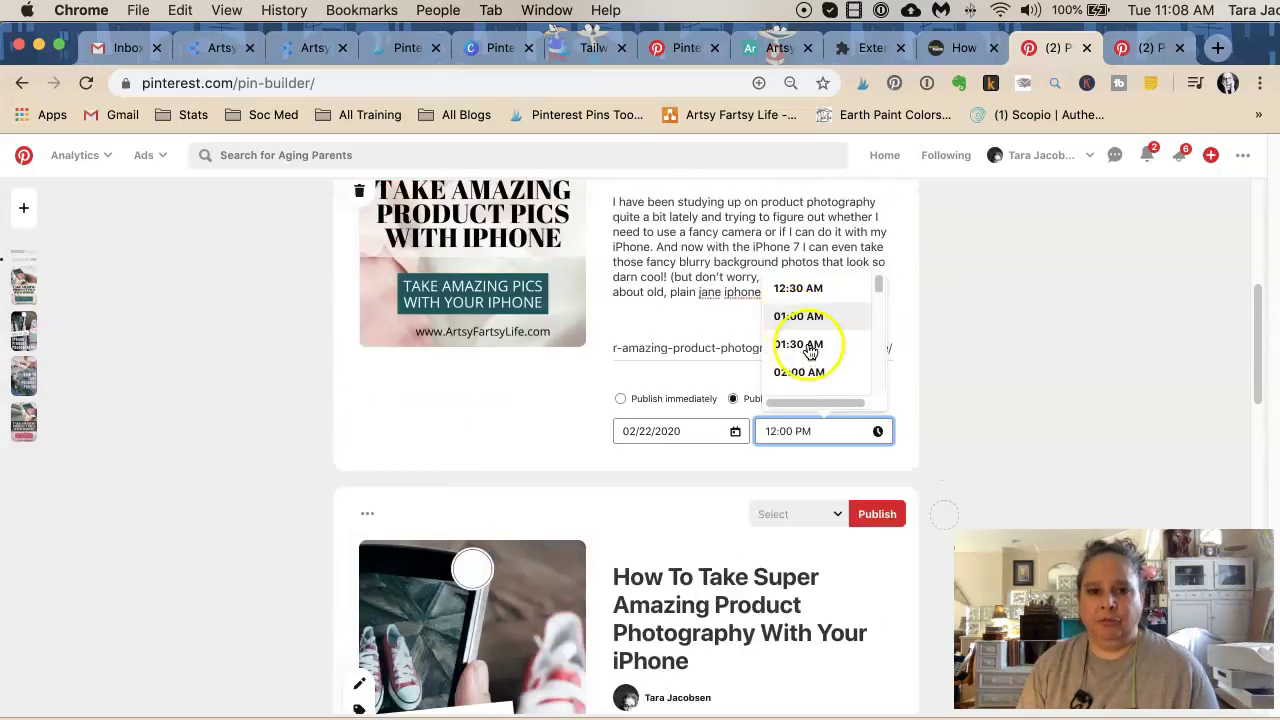
scroll(810, 345, down, 10)
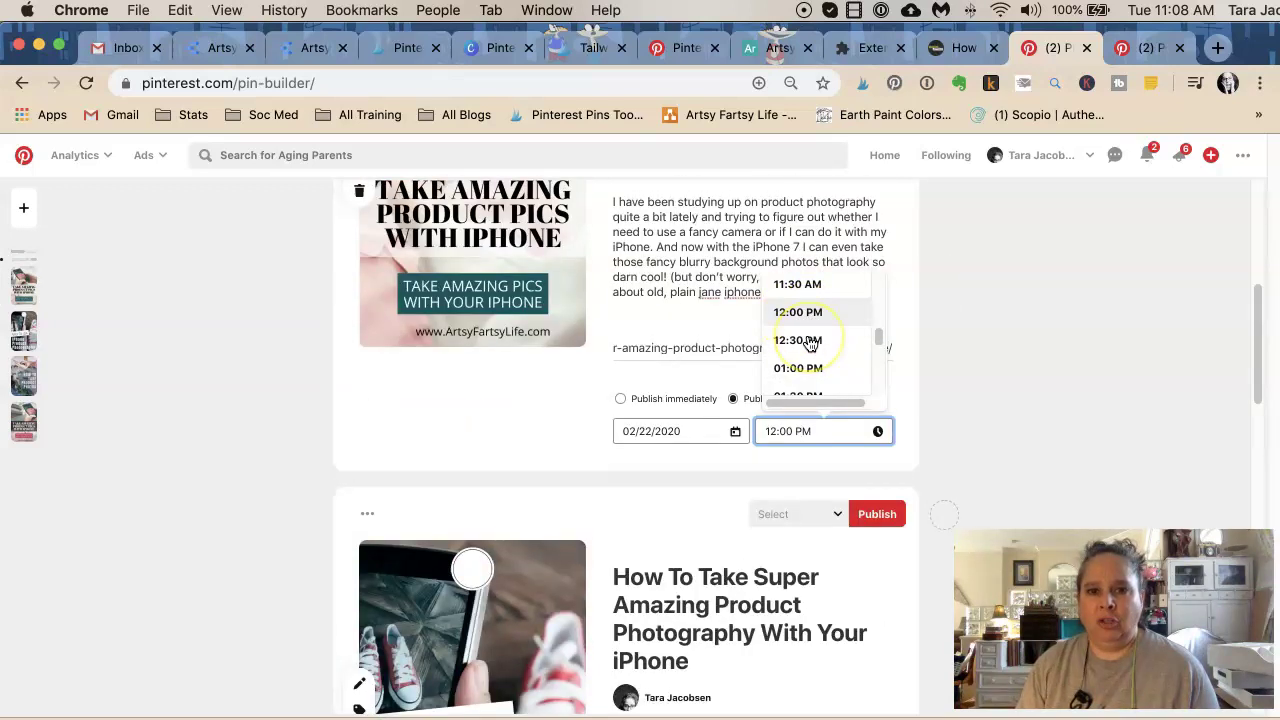
scroll(810, 345, down, 1)
click(808, 340)
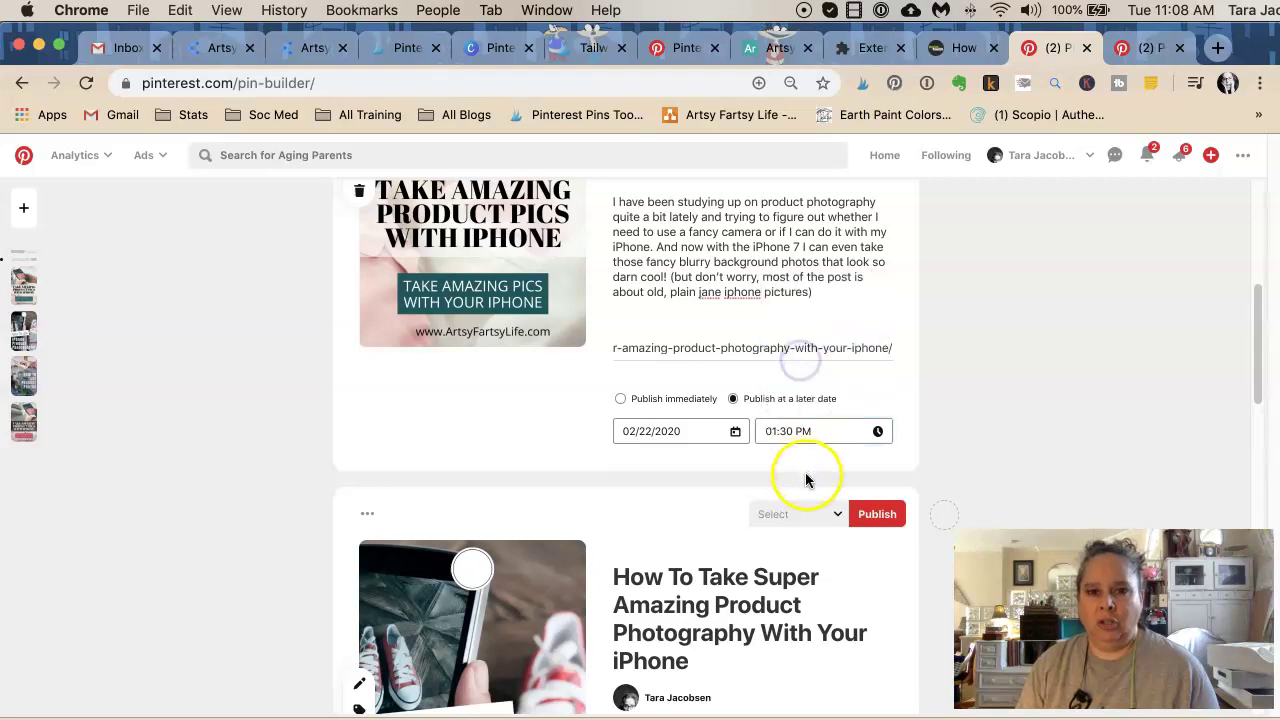
Step: Assign the "Take Amazing Product Pics with iPhone" pin to the Etsy Marketing board and publish it on its schedule
scroll(798, 445, down, 5)
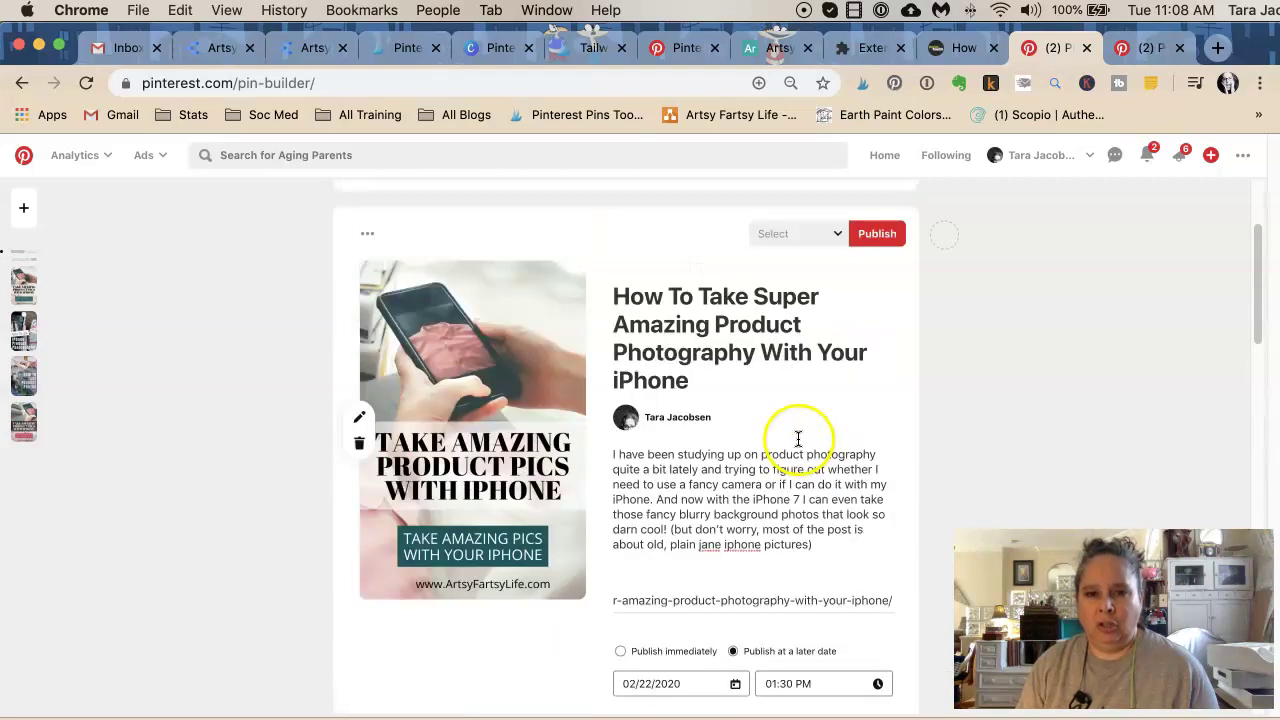
click(810, 240)
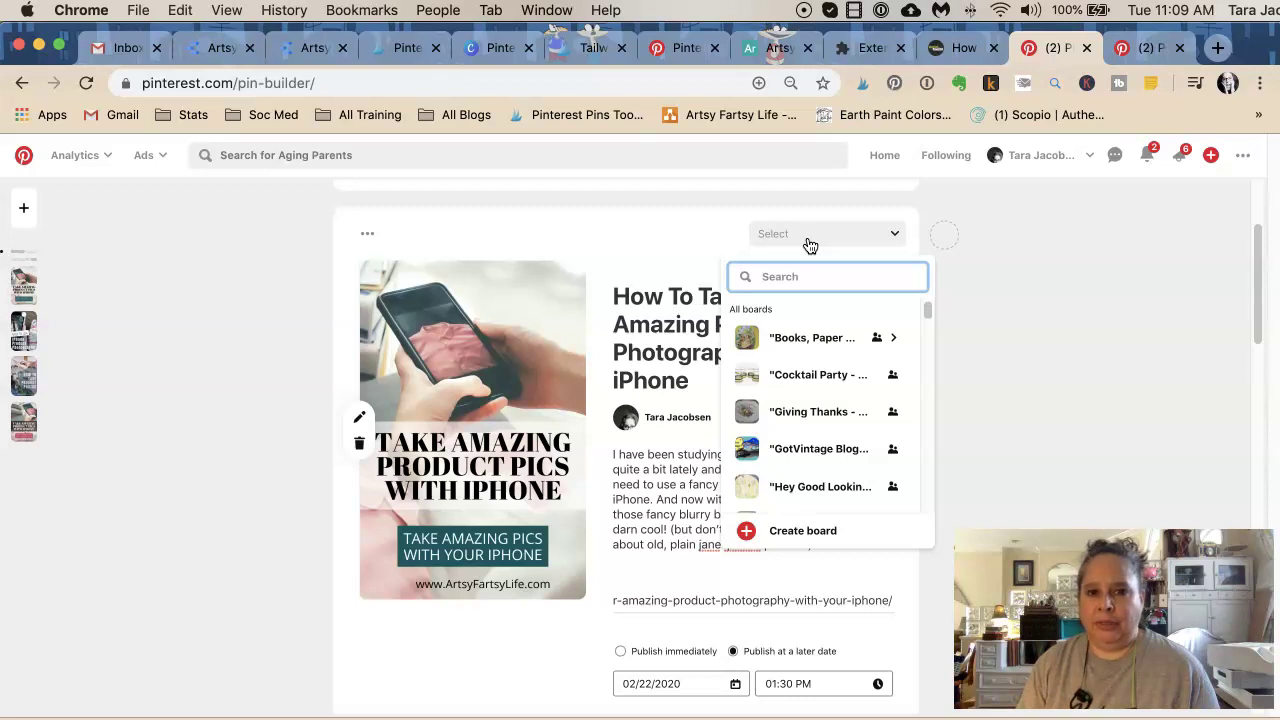
mouse_move(805, 380)
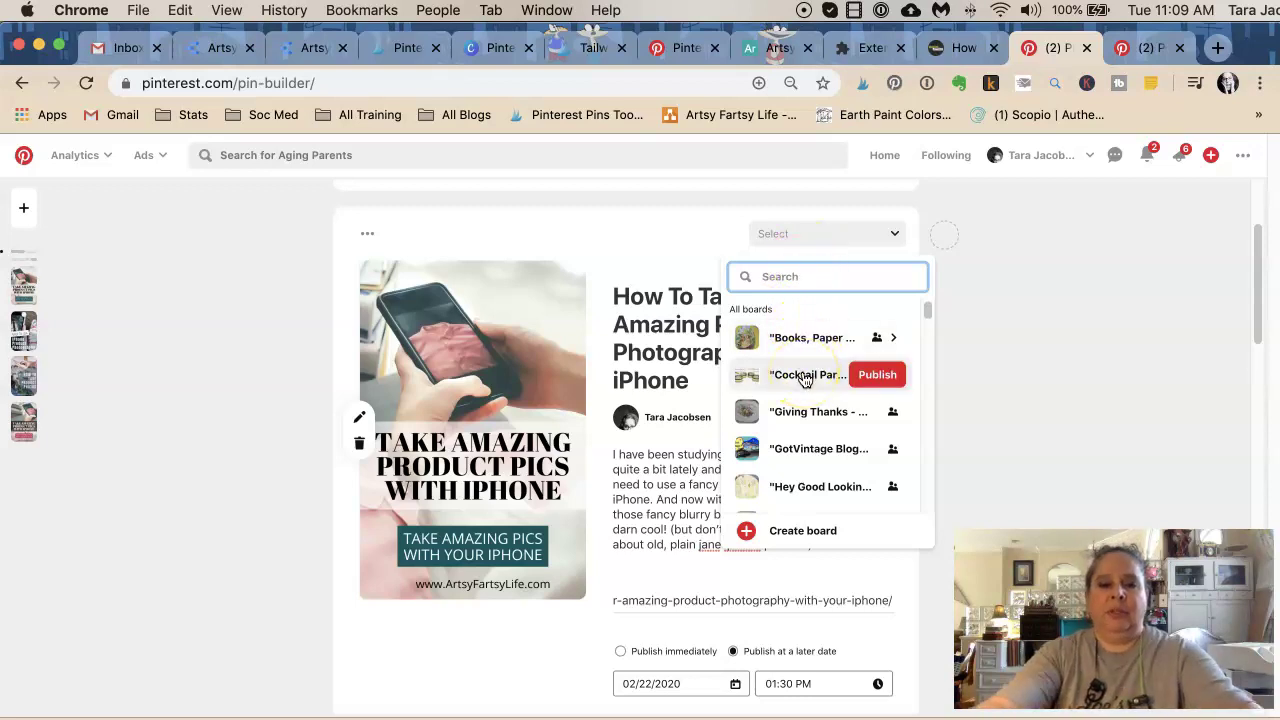
text(etsy)
click(820, 372)
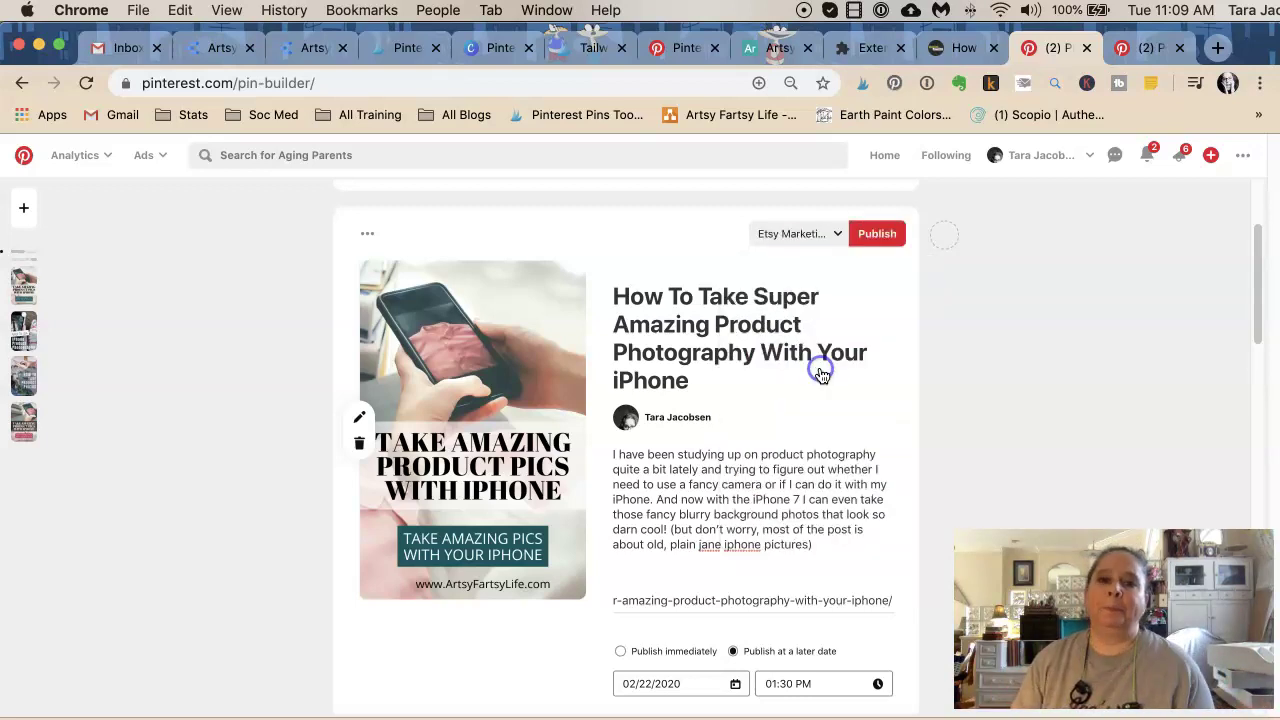
click(877, 233)
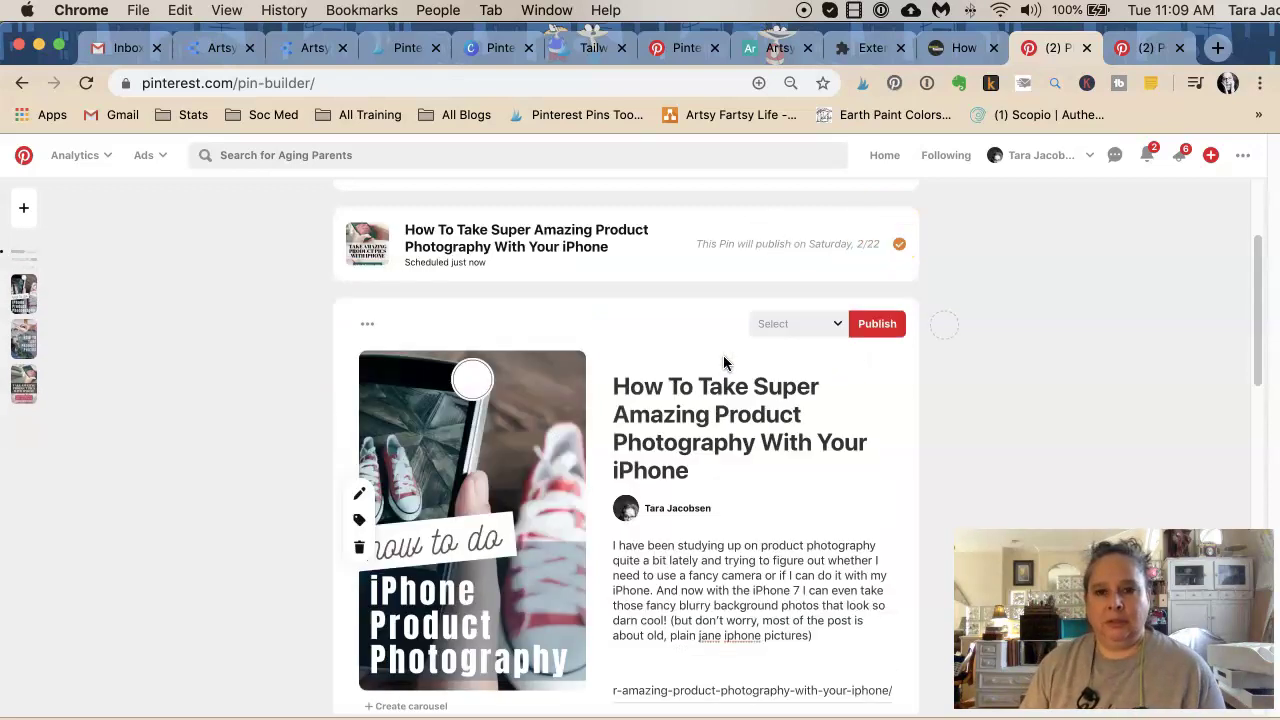
Step: Assign the remaining "how to do iPhone Product Photography" pin to the main Marketing Artfully board, without choosing a section
scroll(725, 363, down, 2)
scroll(723, 355, down, 1)
click(783, 190)
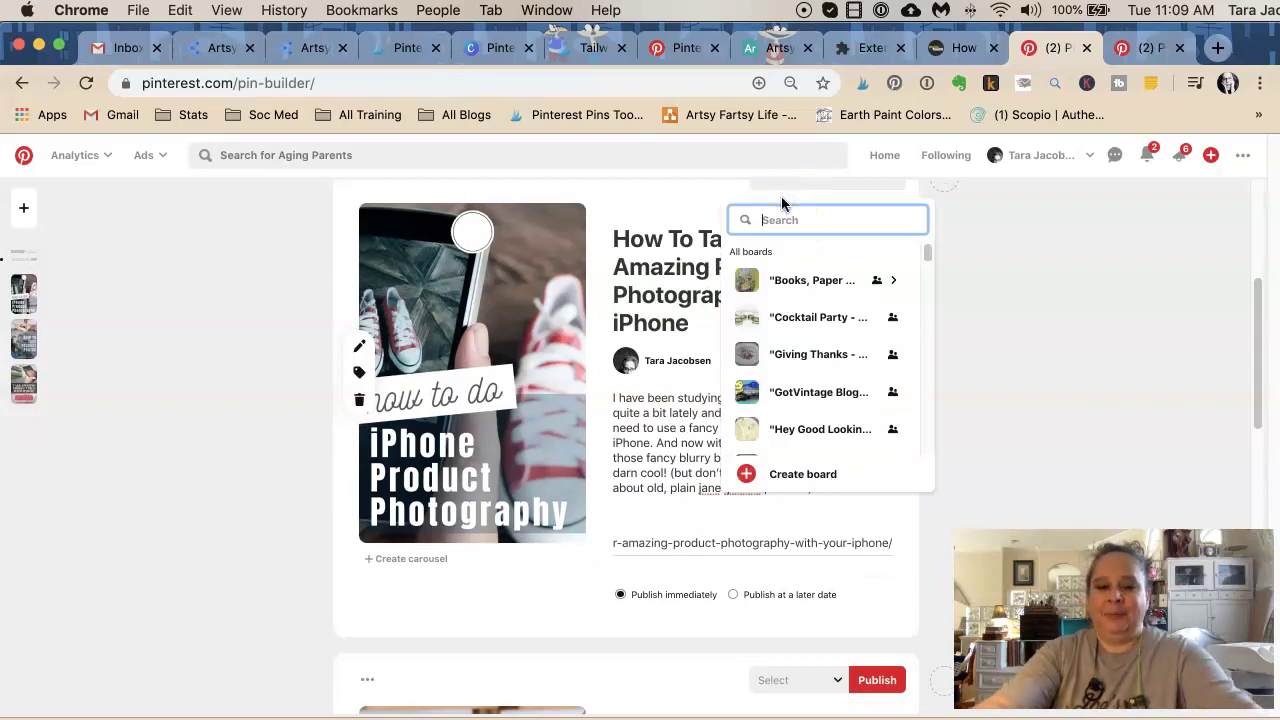
text(ms)
key(BackSpace)
text(arketing ar)
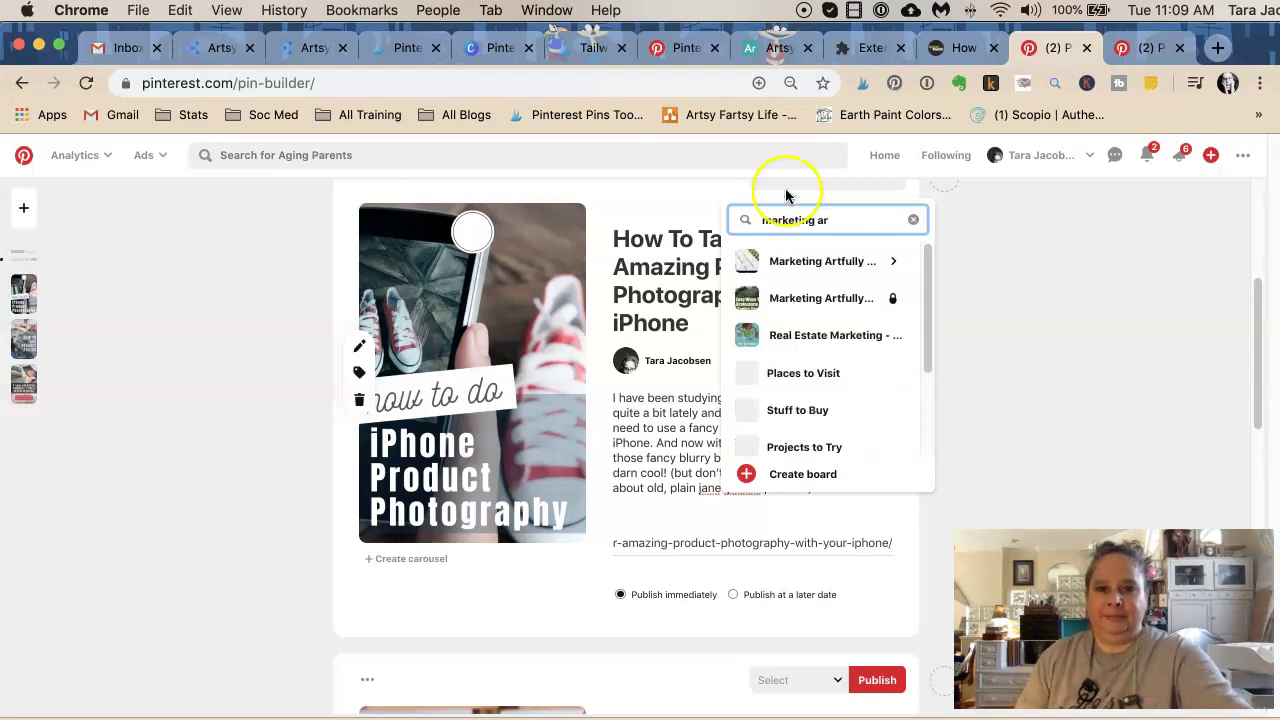
click(793, 261)
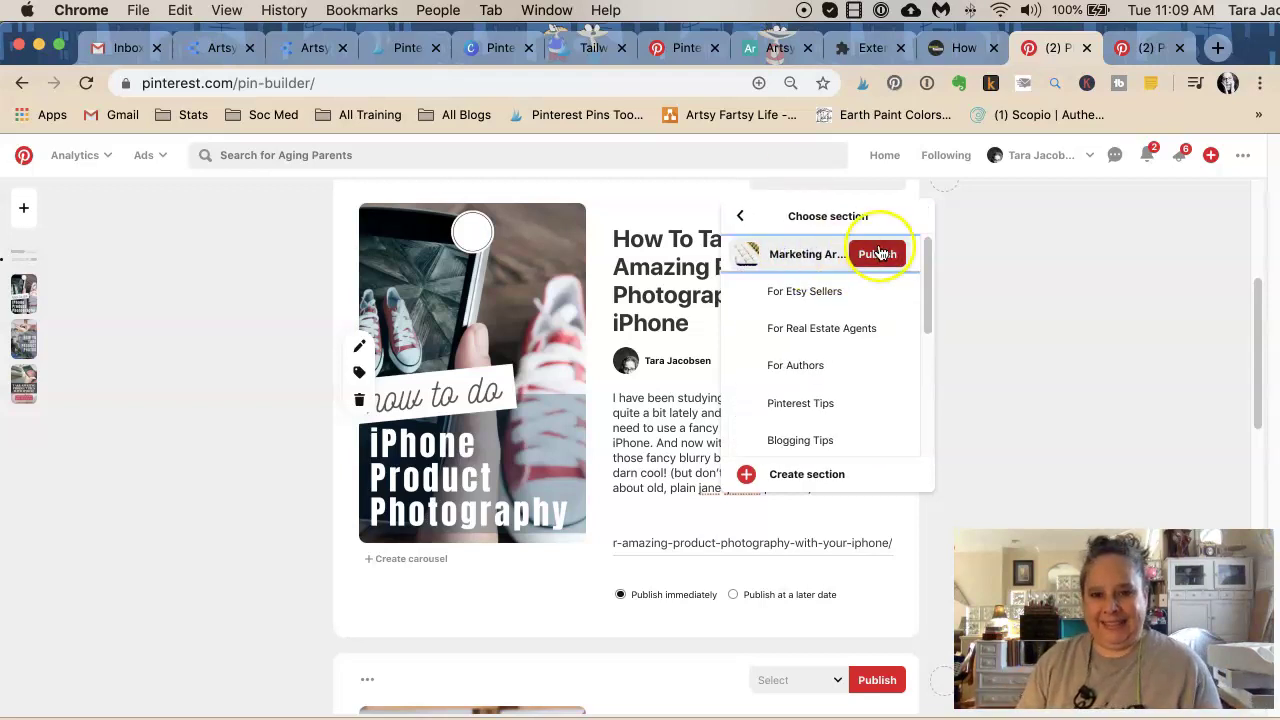
click(797, 257)
Step: Schedule the "how to do iPhone Product Photography" pin for 02/18/2020 at 08:00 PM and publish it on that schedule
click(733, 594)
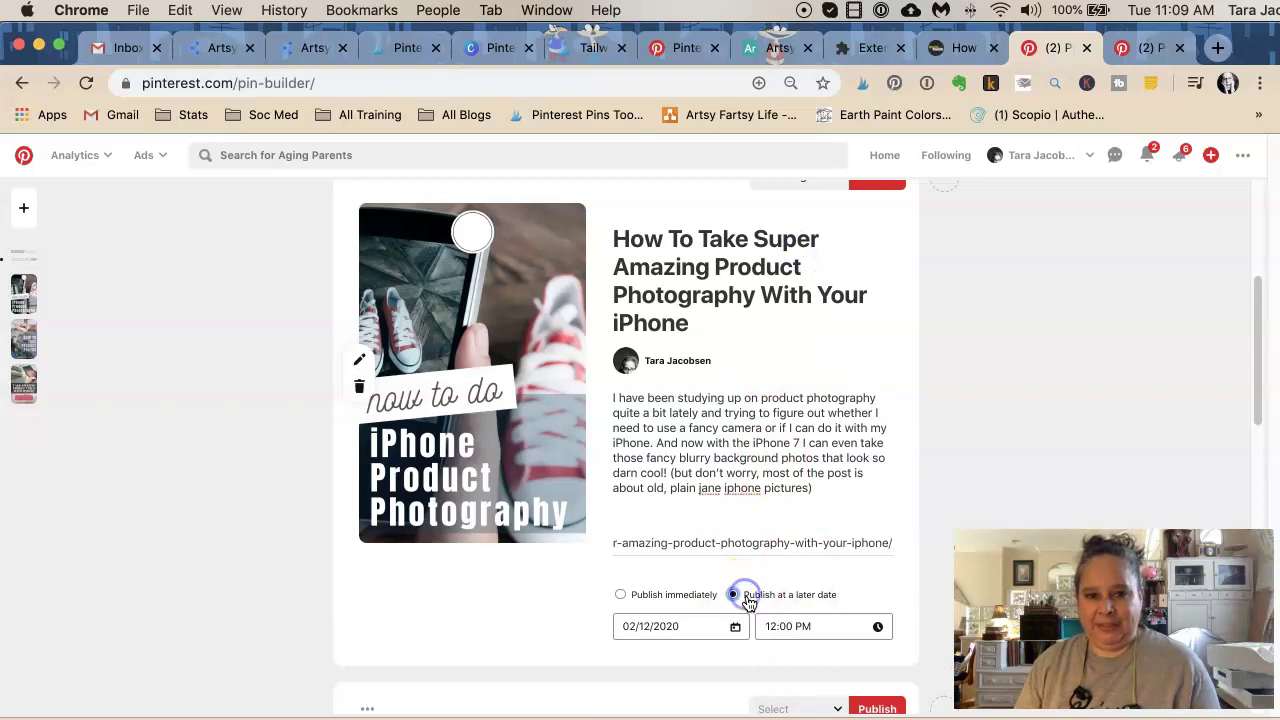
click(671, 626)
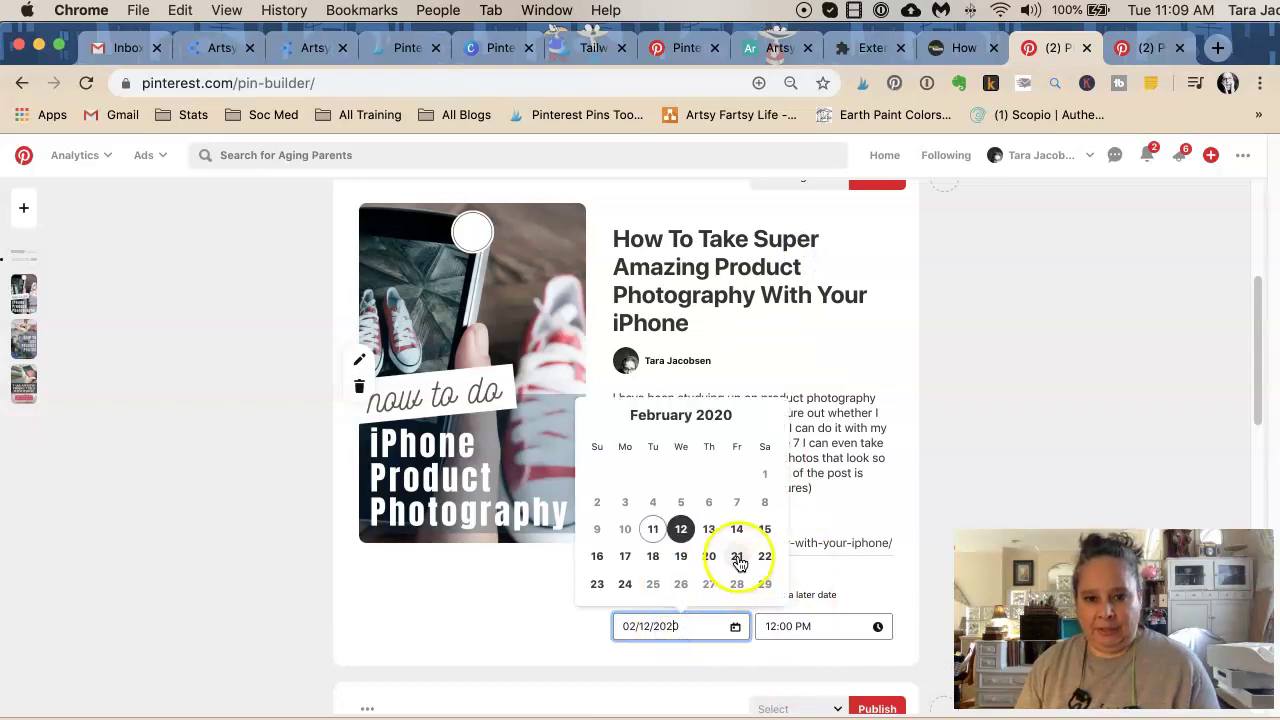
click(658, 557)
click(797, 626)
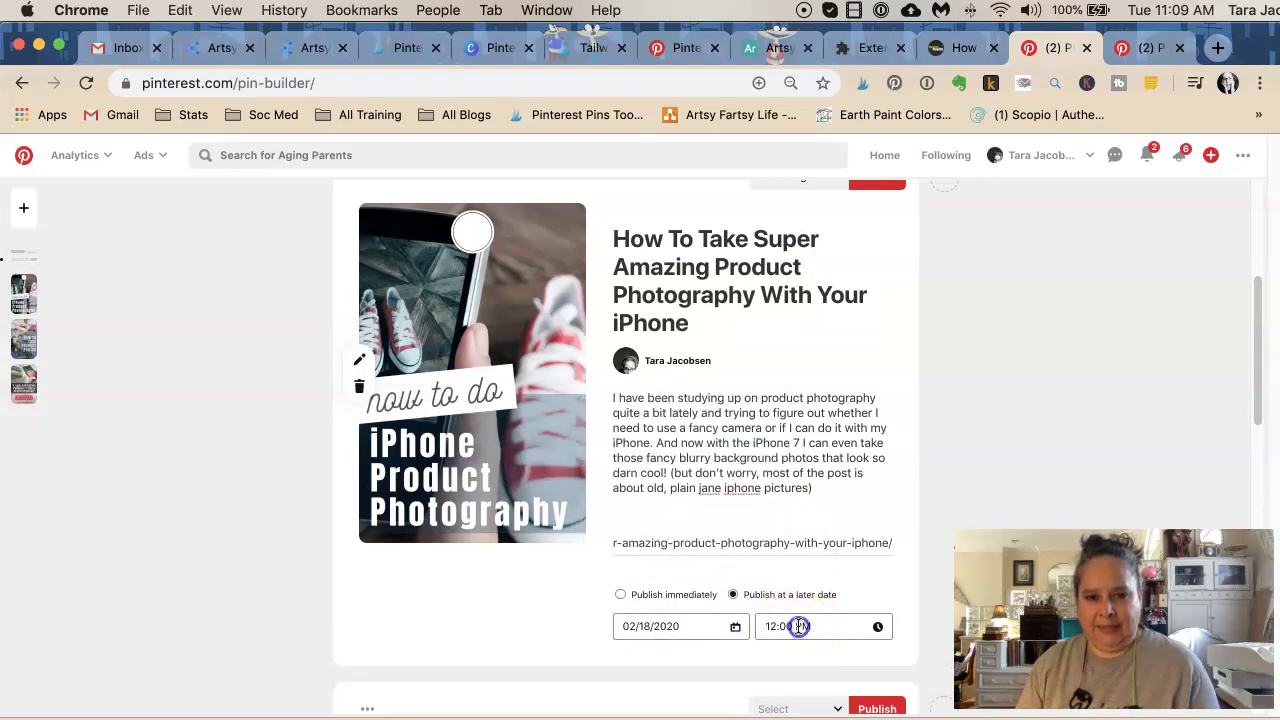
scroll(797, 536, down, 15)
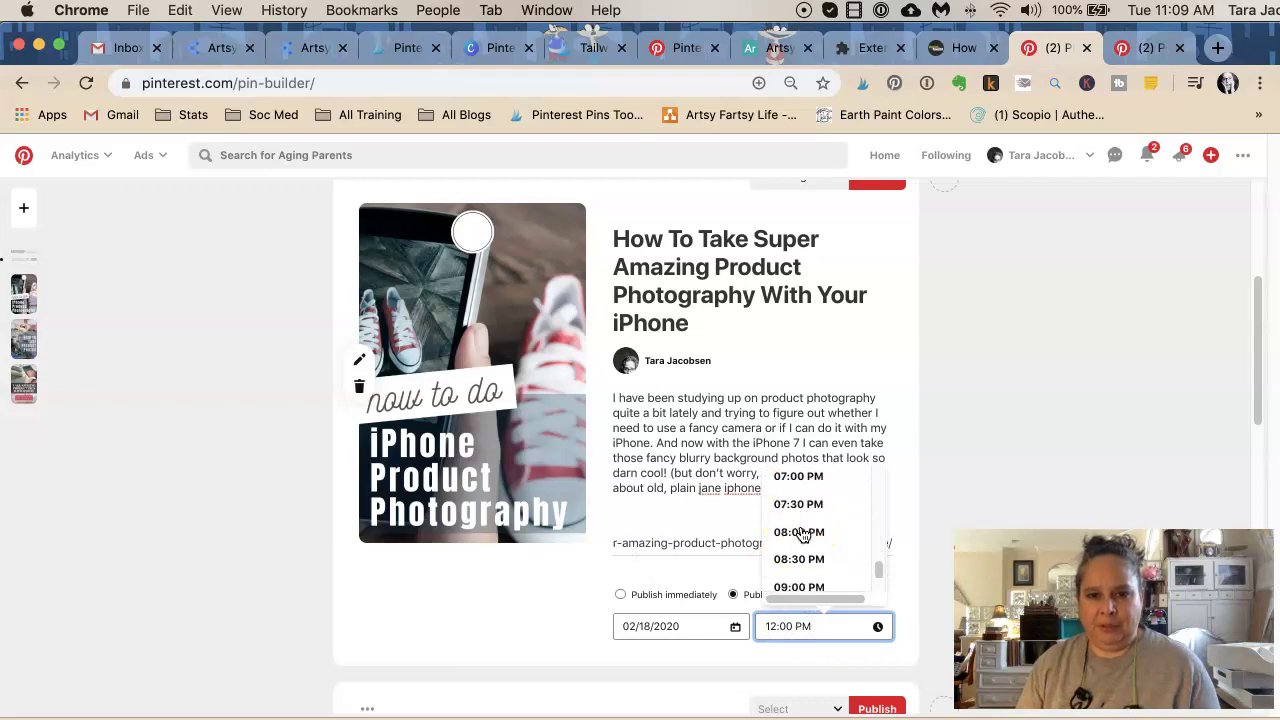
click(799, 532)
scroll(728, 486, down, 3)
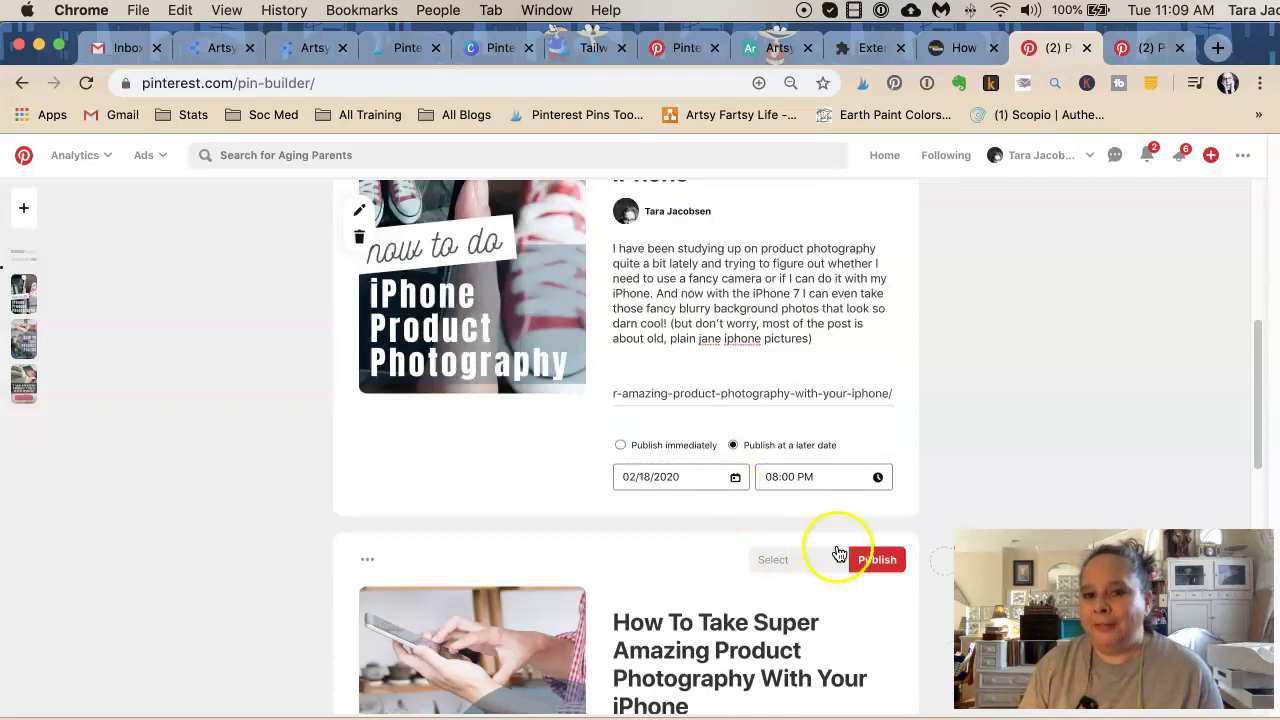
scroll(735, 343, up, 5)
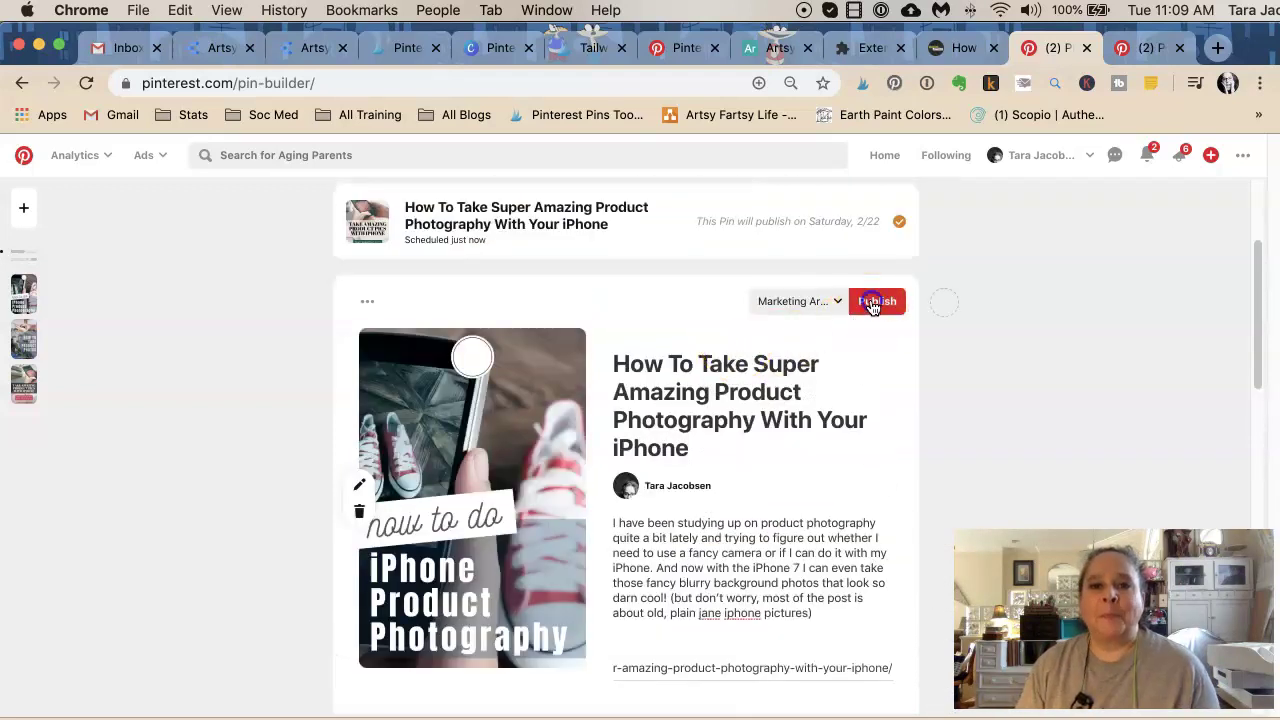
click(866, 301)
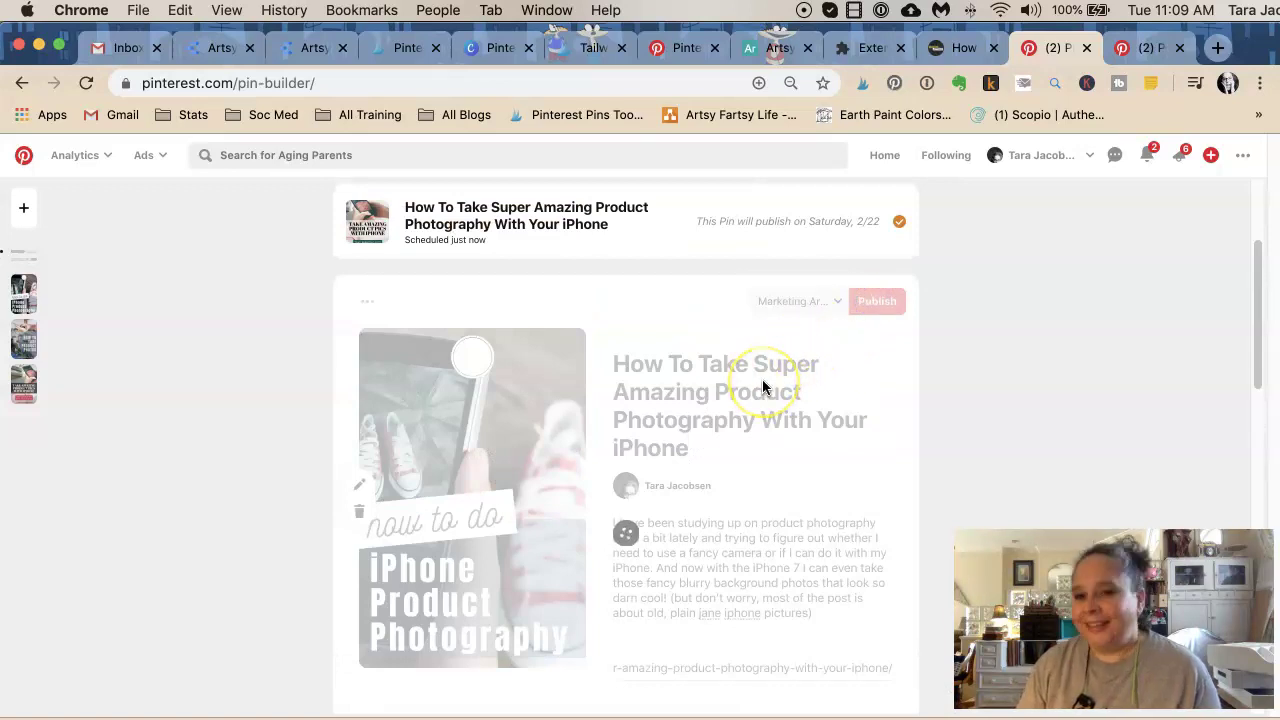
Step: Set the "How to Take Product Photos" pin to publish at a later date, on 02/16/2020 at 02:00 PM
scroll(758, 420, down, 4)
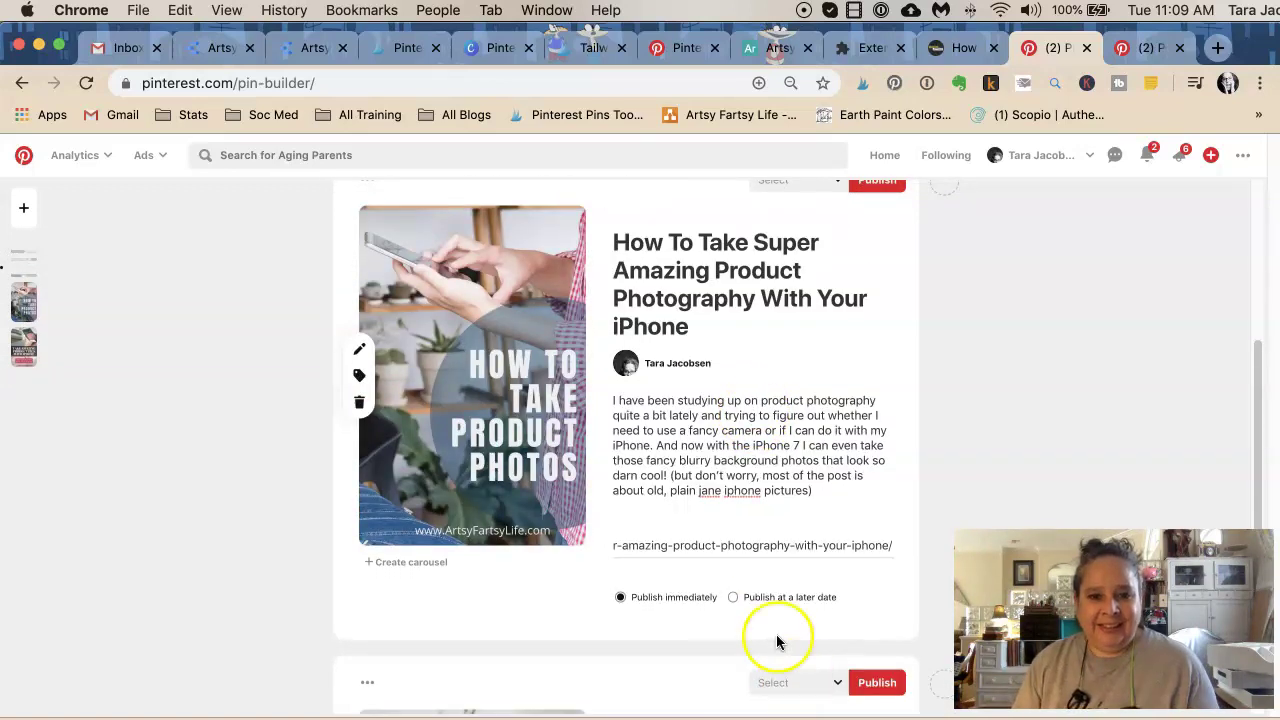
click(762, 602)
click(710, 630)
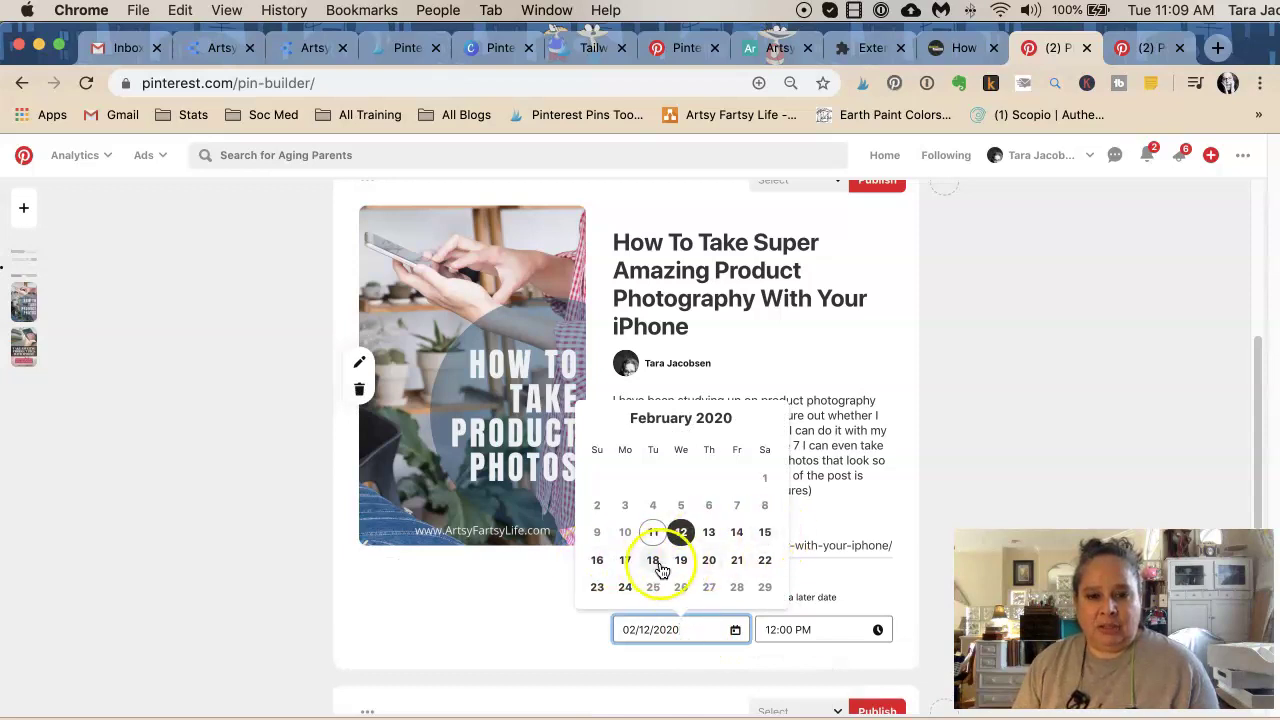
click(598, 561)
click(790, 628)
scroll(815, 540, down, 10)
click(800, 523)
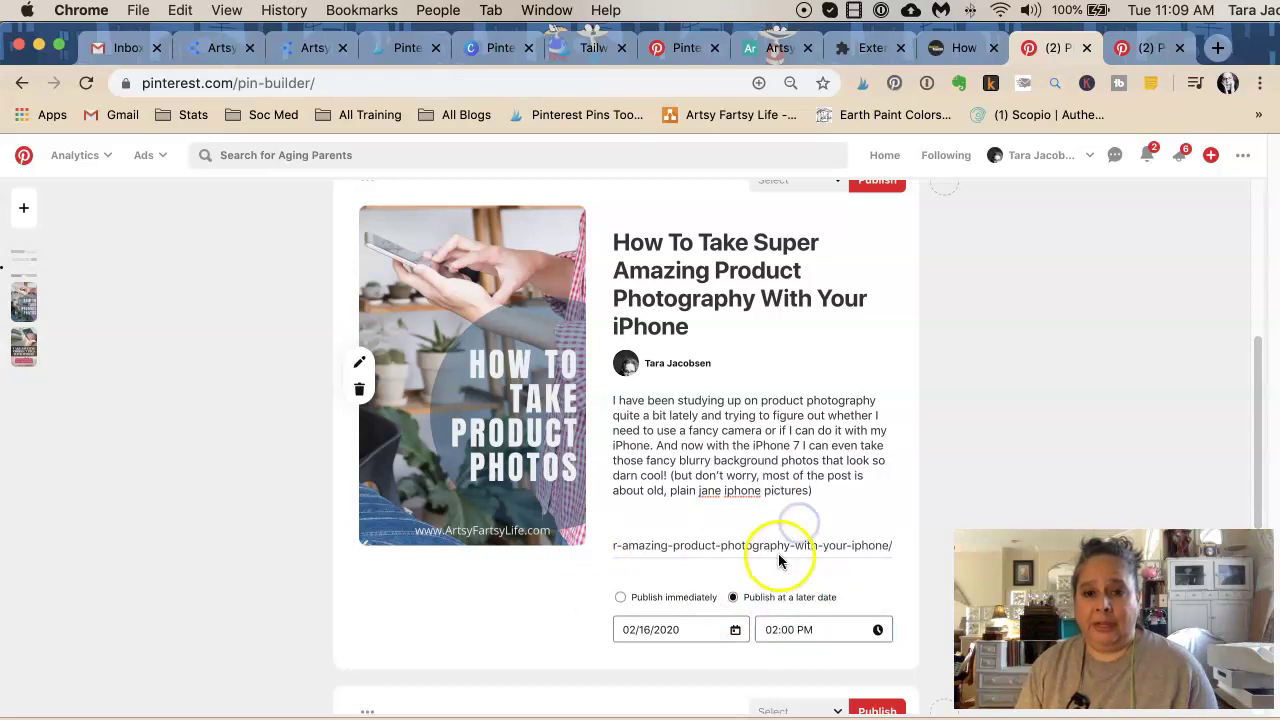
Step: Assign the "How to Take Product Photos" pin to the product photography board and publish it on its schedule
click(809, 241)
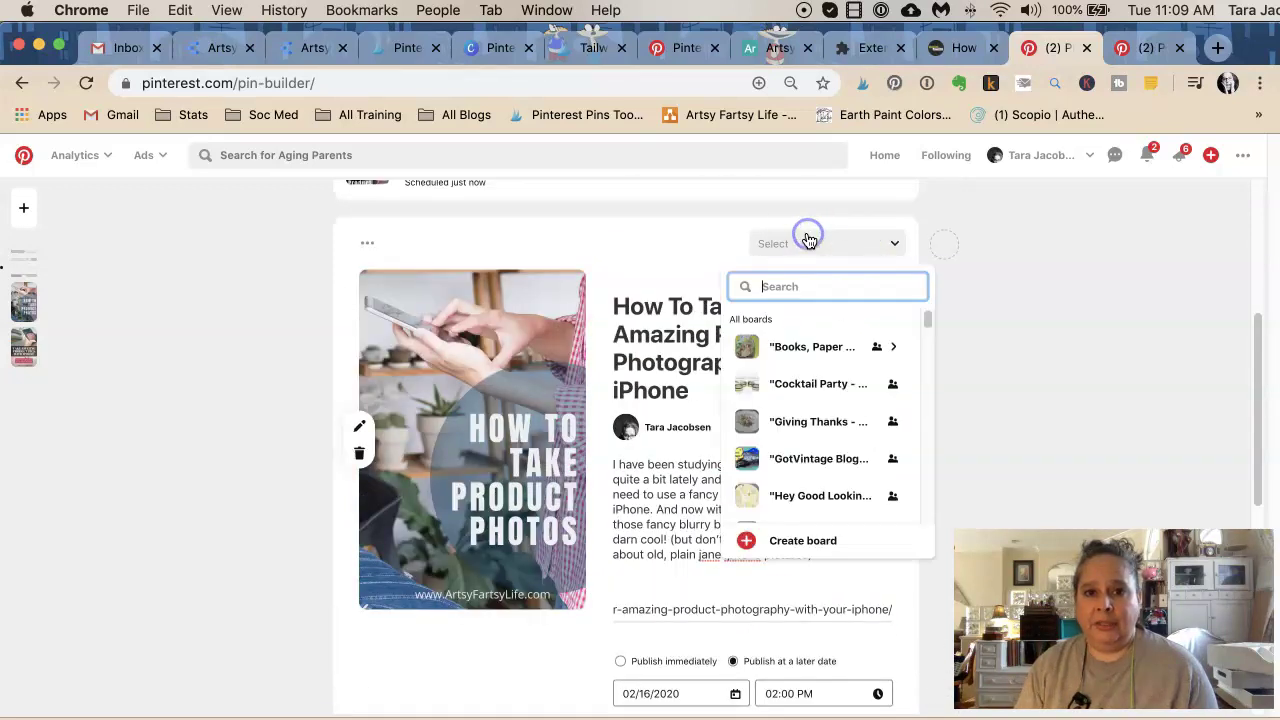
text(pro)
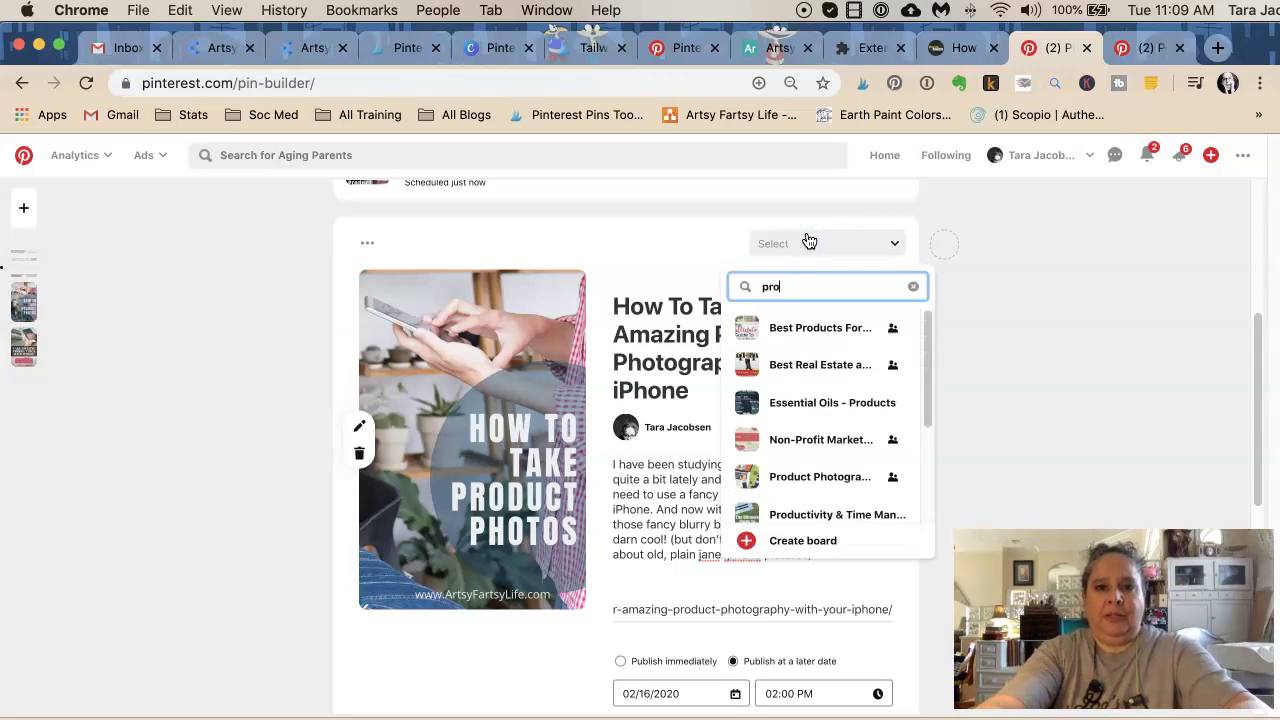
text(du)
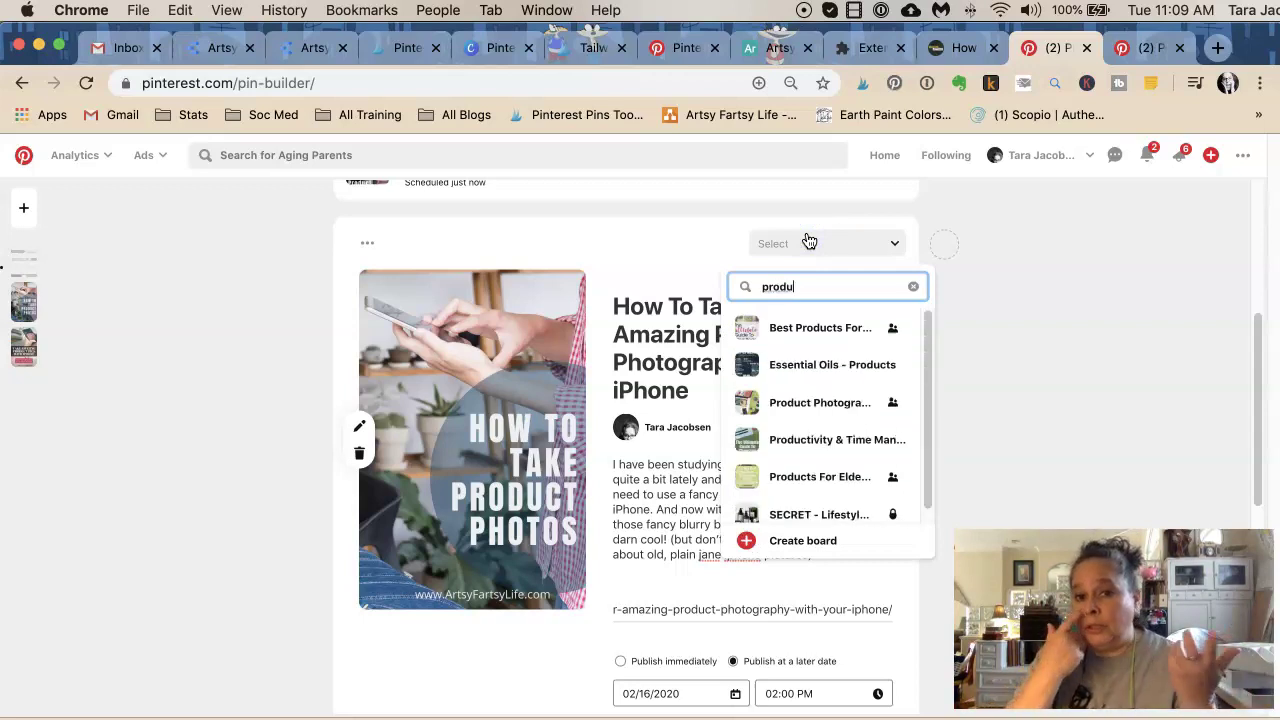
click(810, 402)
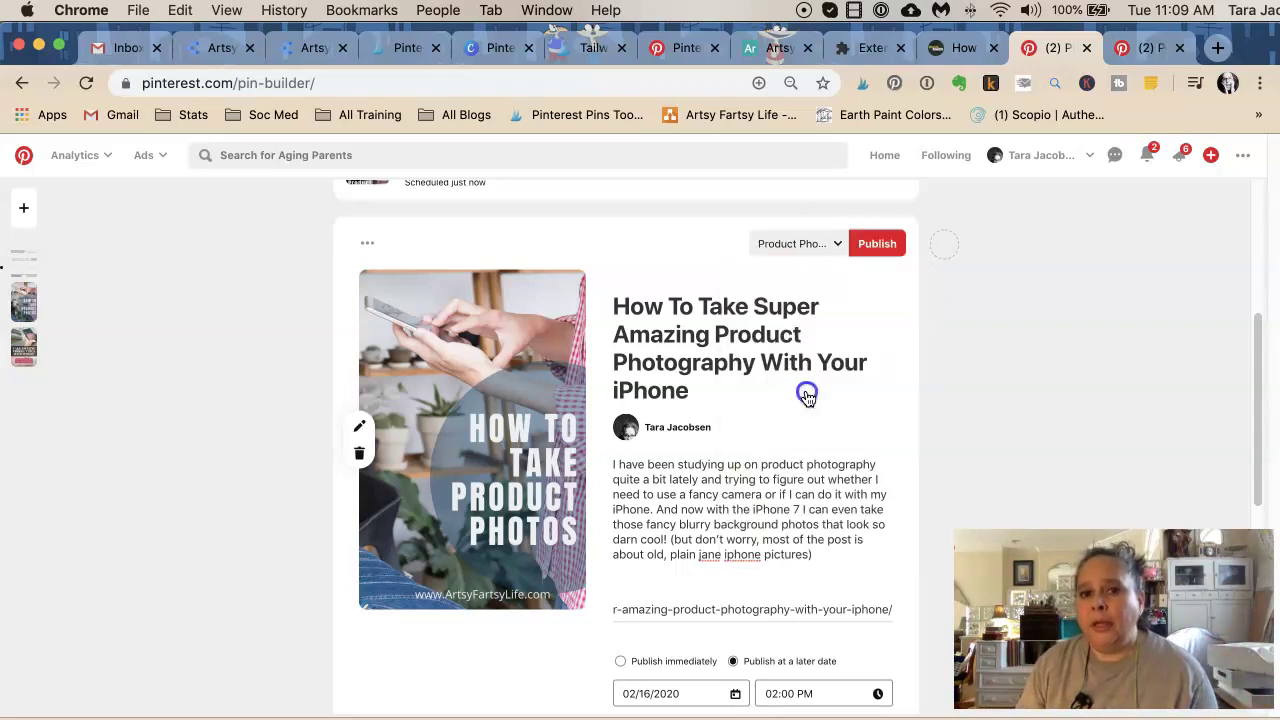
scroll(769, 397, down, 2)
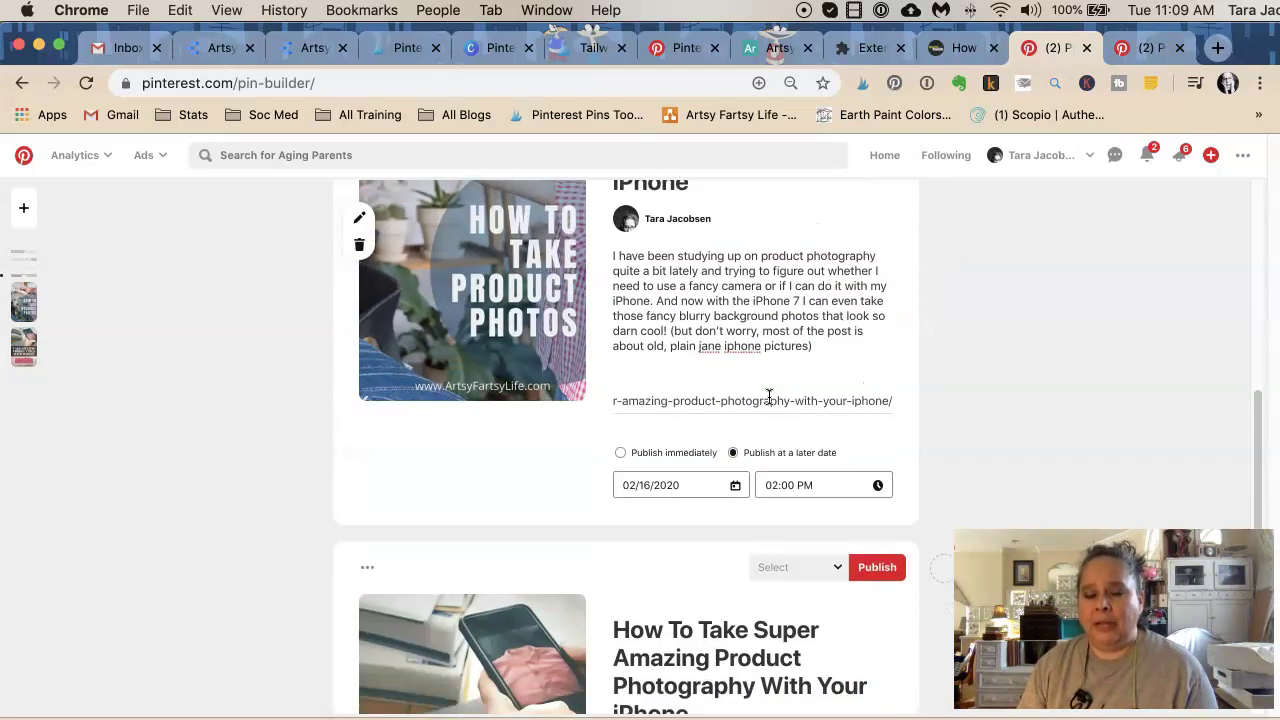
click(876, 284)
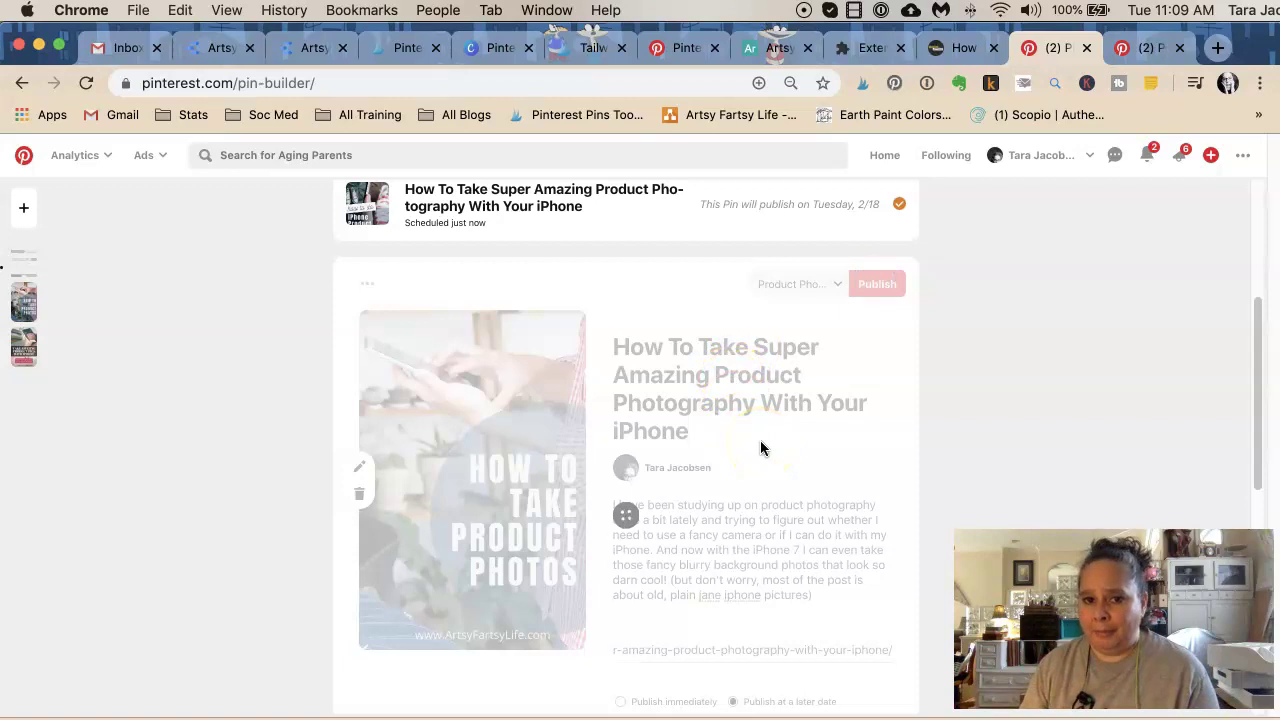
Step: Set the last "Take Amazing Product Pics with iPhone" pin to publish at a later date, on 02/13/2020
scroll(700, 371, up, 1)
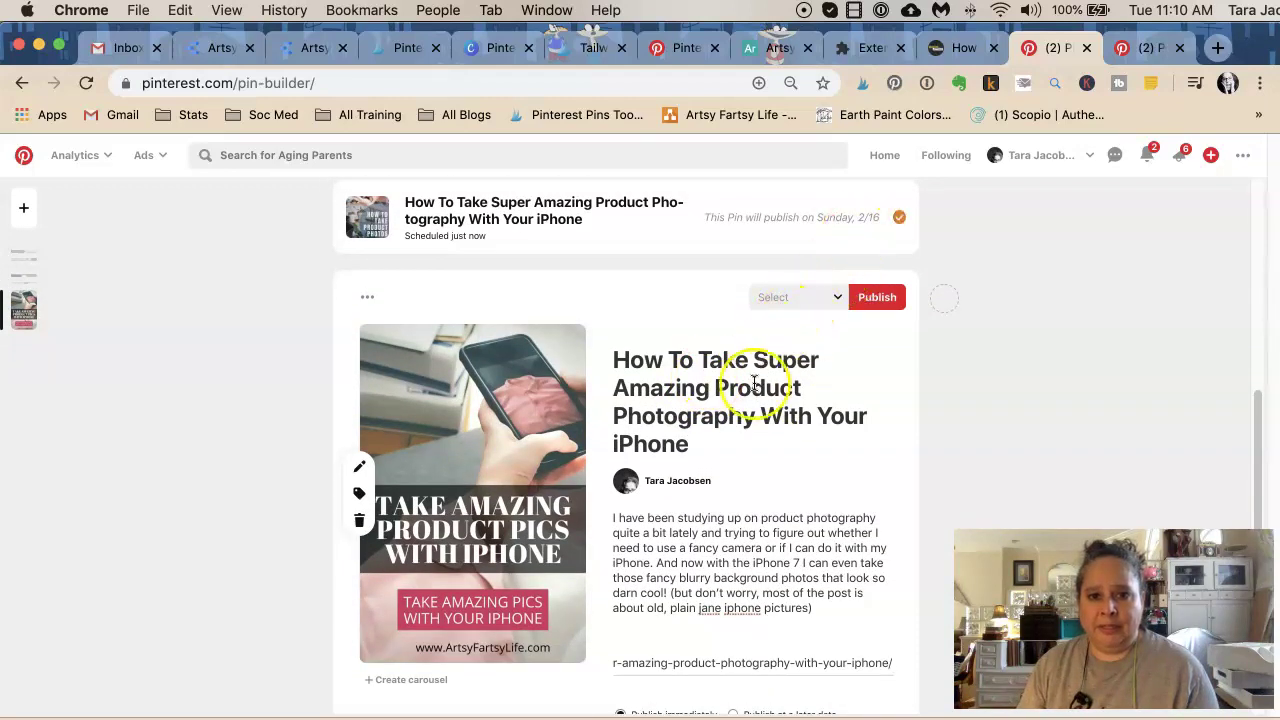
scroll(757, 393, down, 2)
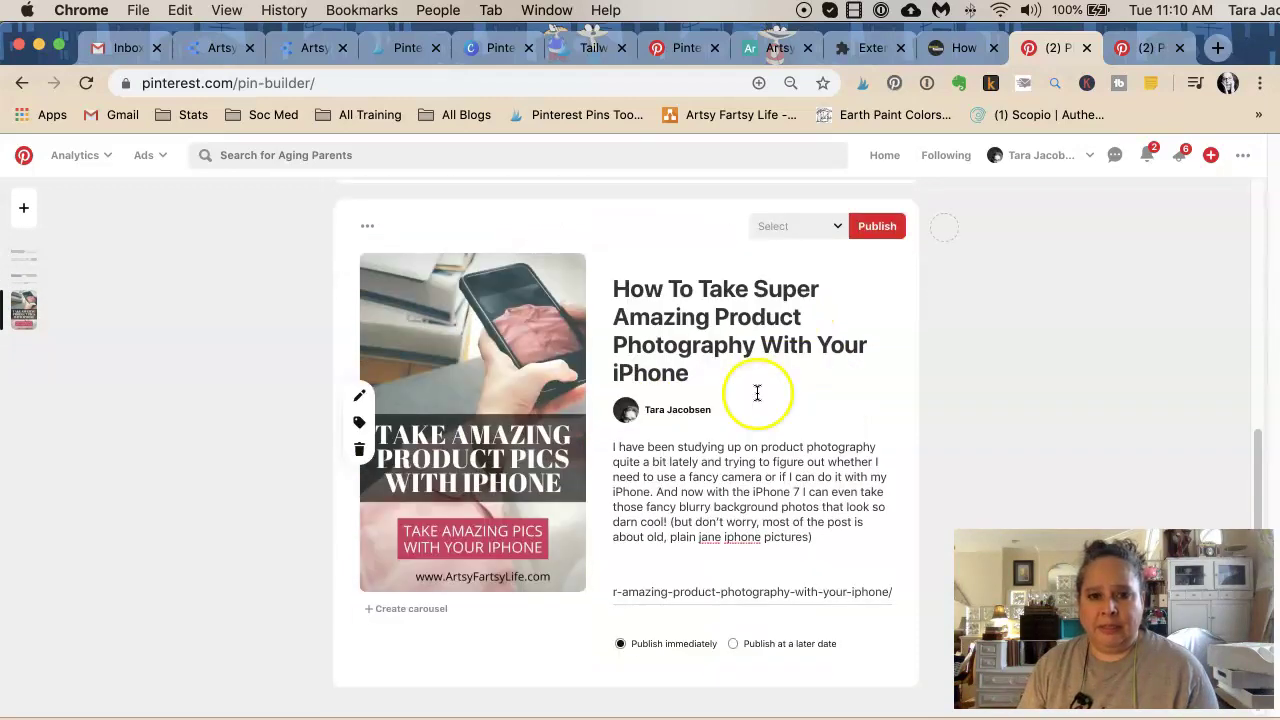
click(757, 646)
click(661, 676)
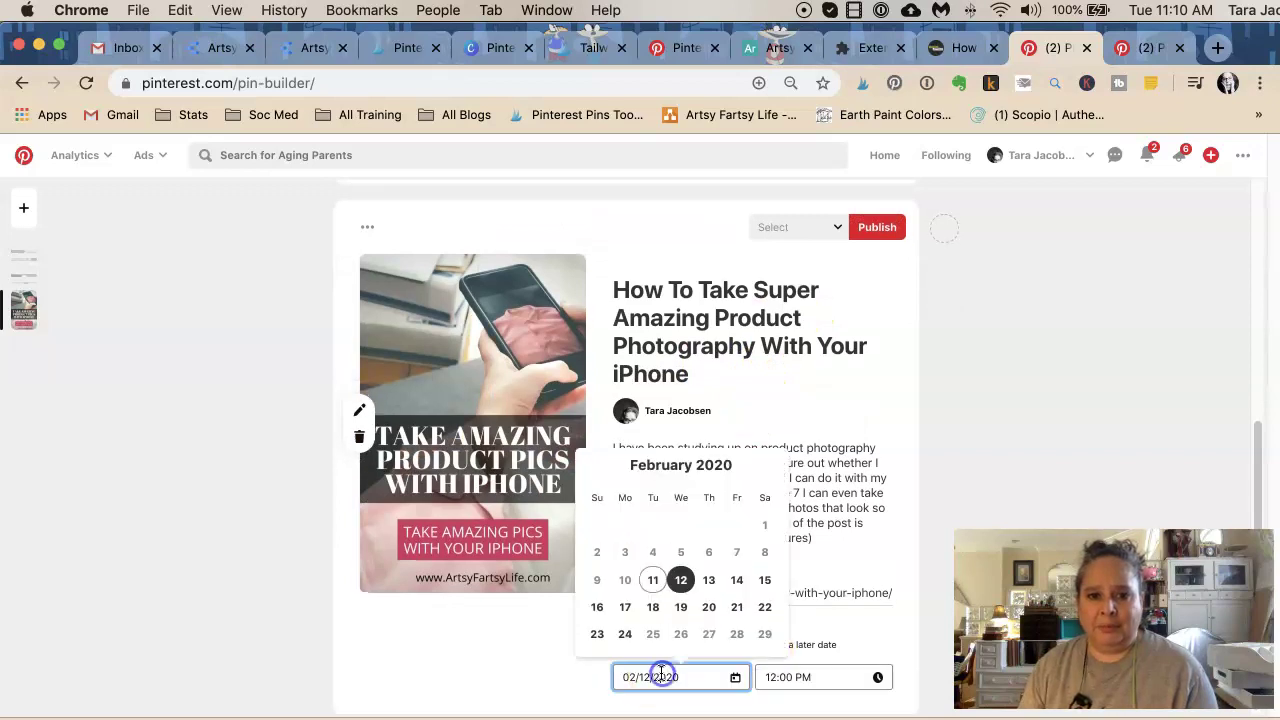
click(706, 582)
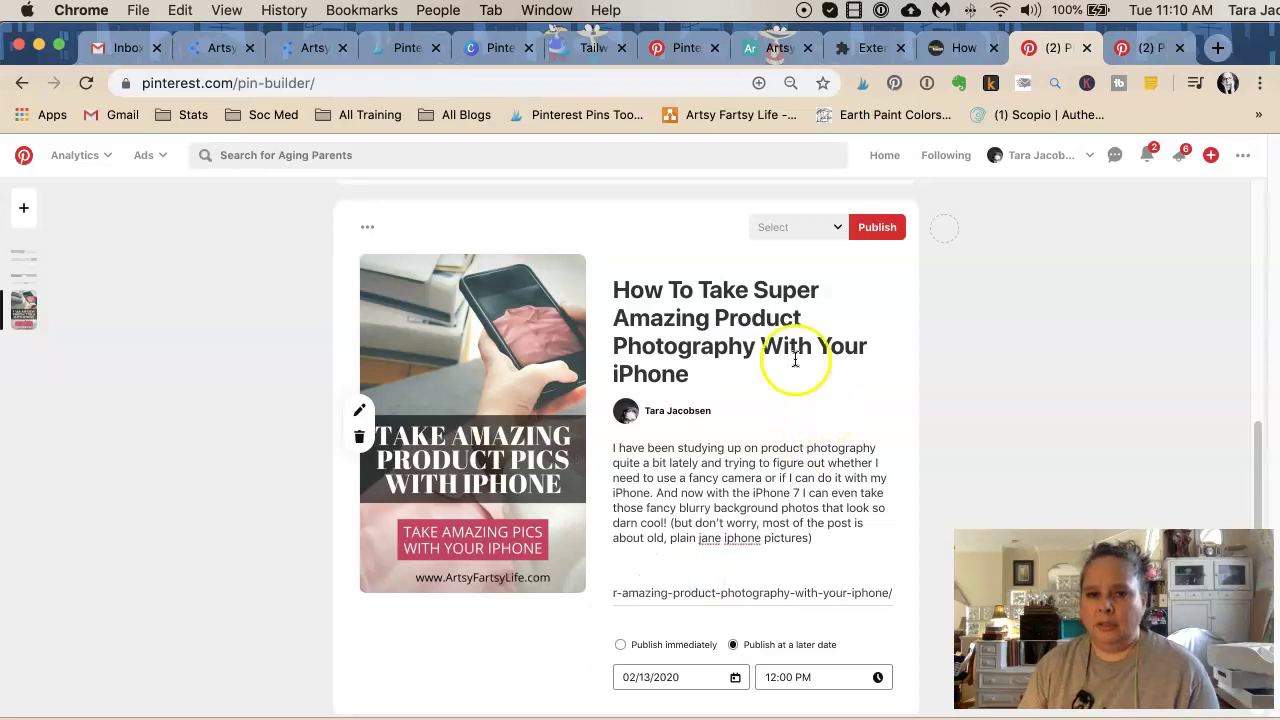
Step: Assign the last "Take Amazing Product Pics with iPhone" pin to the Etsy Marketing board
click(770, 232)
text(etsy)
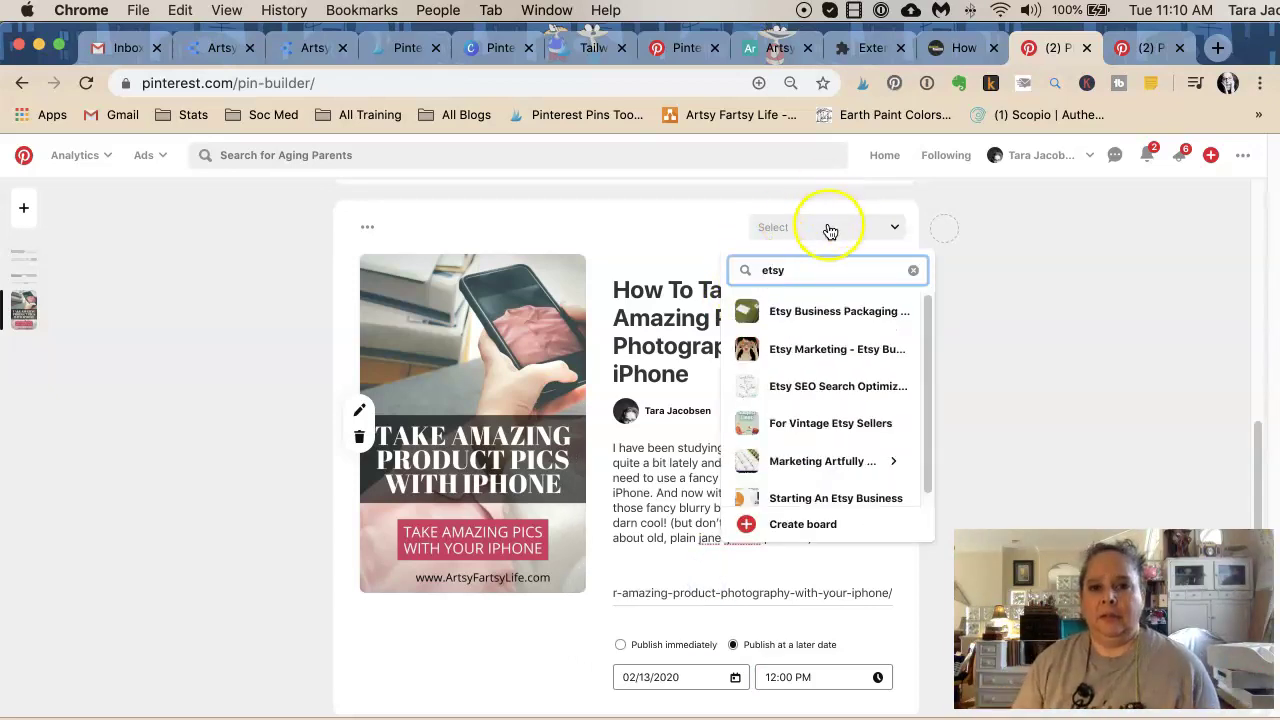
click(805, 349)
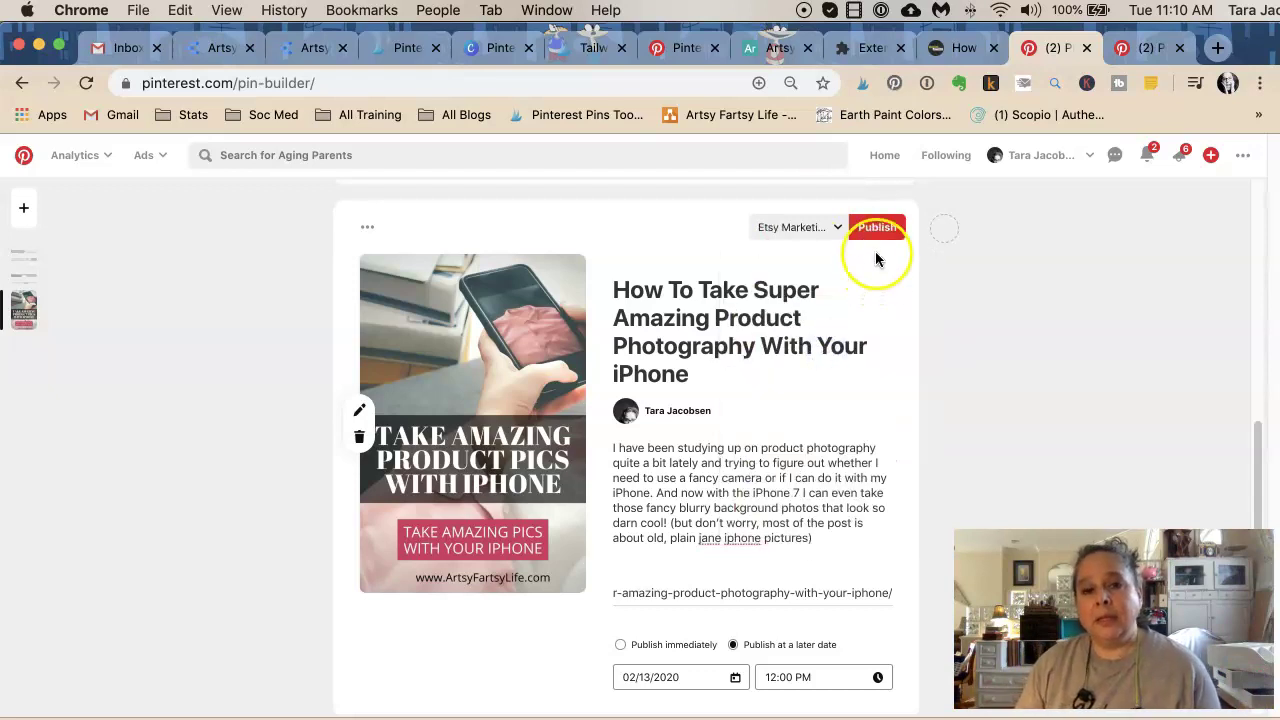
scroll(795, 490, down, 1)
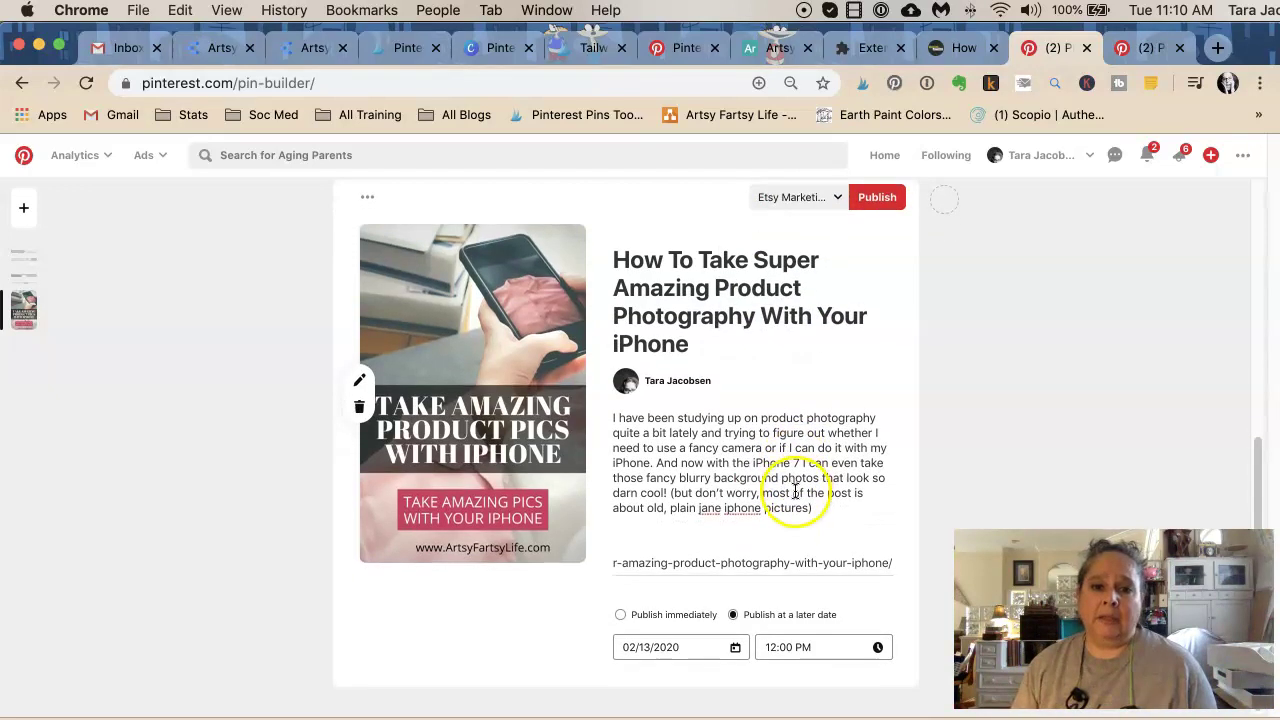
Step: Submit the last "Take Amazing Product Pics with iPhone" pin for publishing on its schedule
click(876, 198)
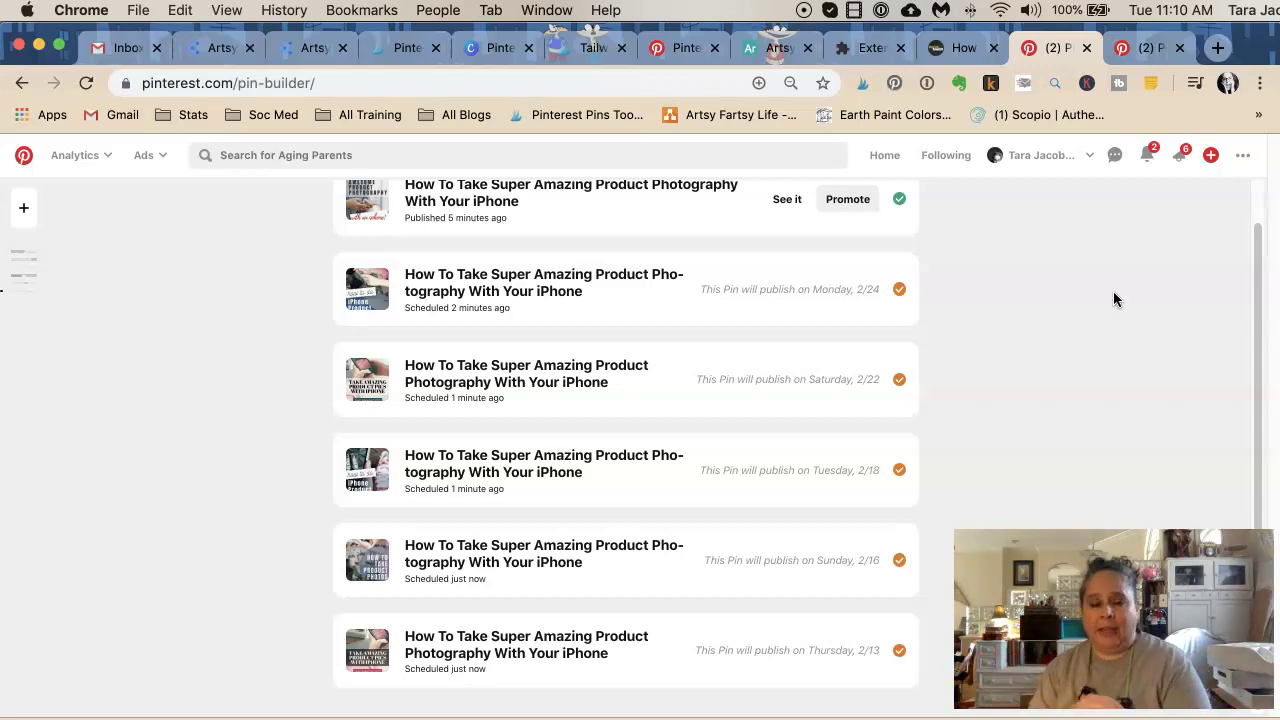
scroll(1090, 340, up, 2)
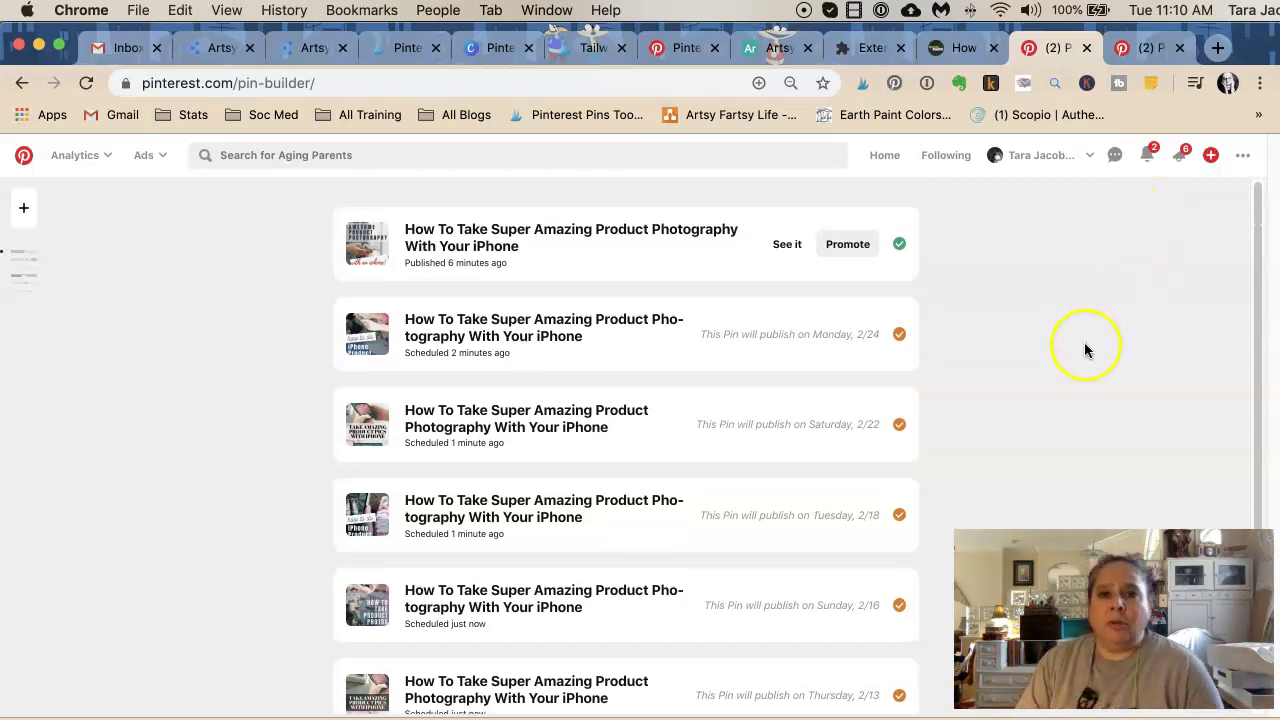
Step: Open the account's own profile and show its collection of scheduled and published pins
click(1066, 157)
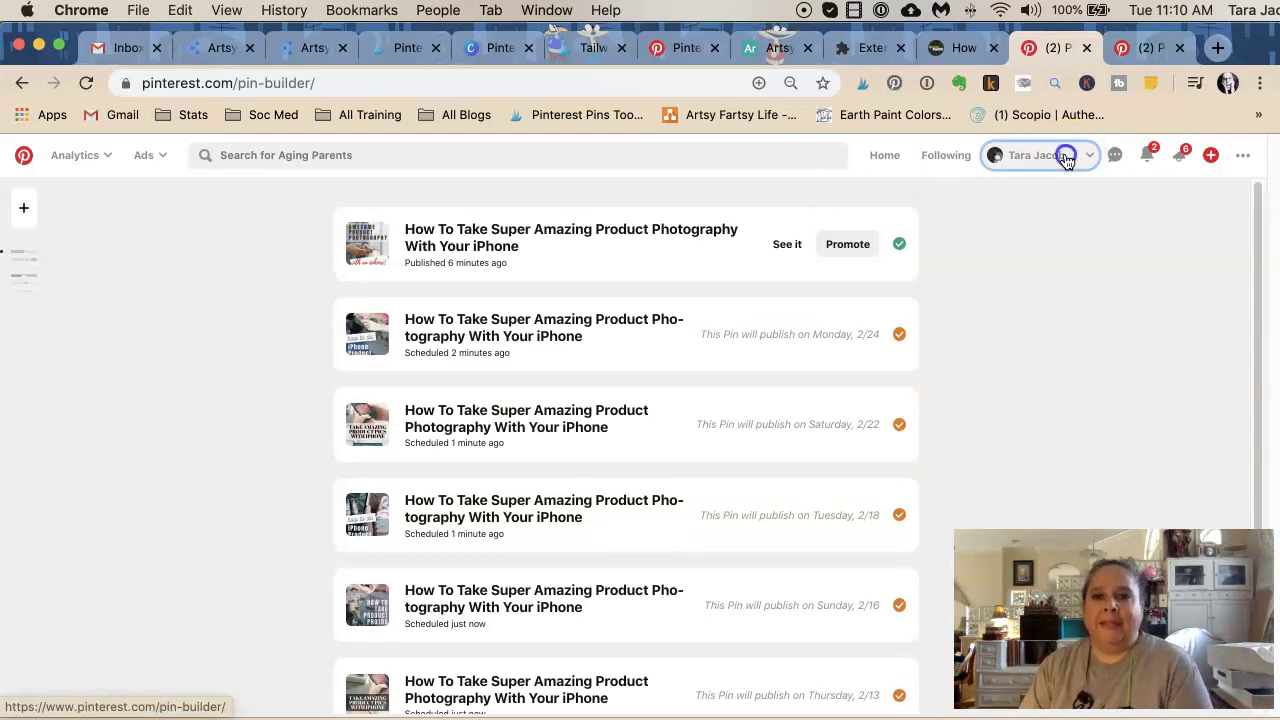
click(1092, 231)
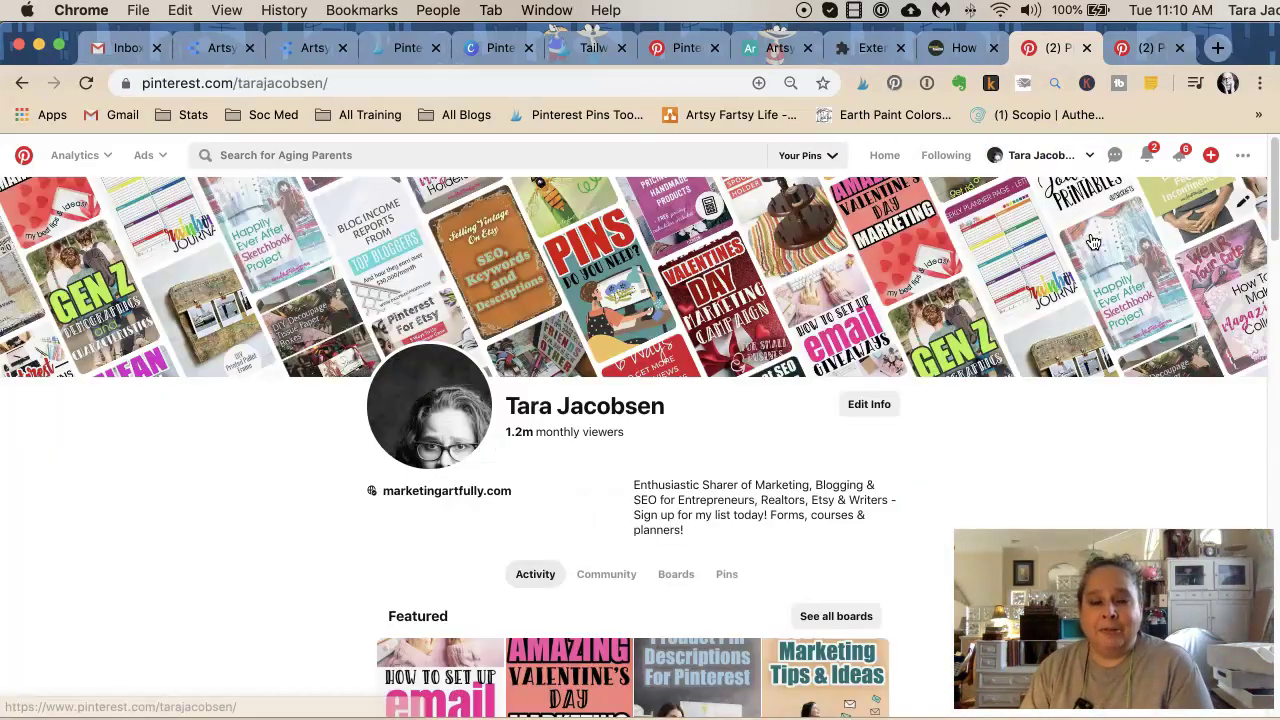
scroll(600, 395, down, 5)
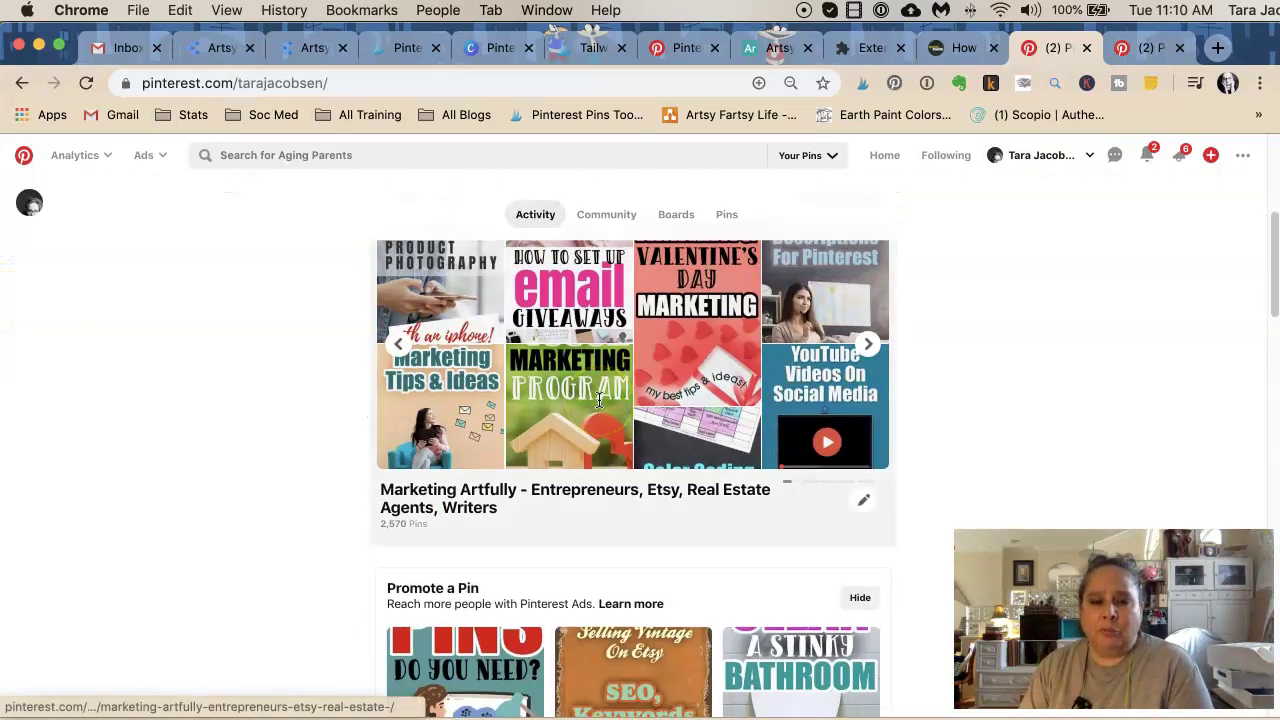
scroll(602, 407, up, 5)
scroll(650, 405, down, 2)
click(725, 442)
scroll(640, 440, down, 2)
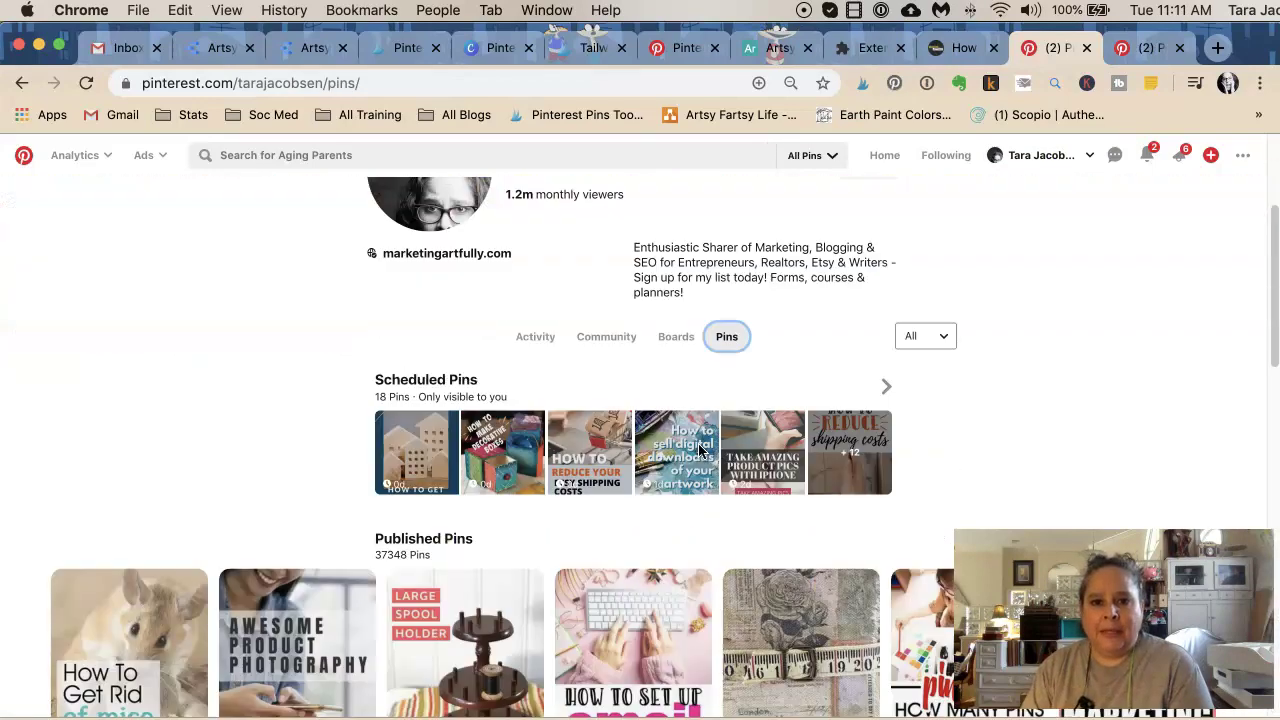
Step: Open the full list of scheduled pins and review the dates, times and boards of the upcoming pins
click(885, 387)
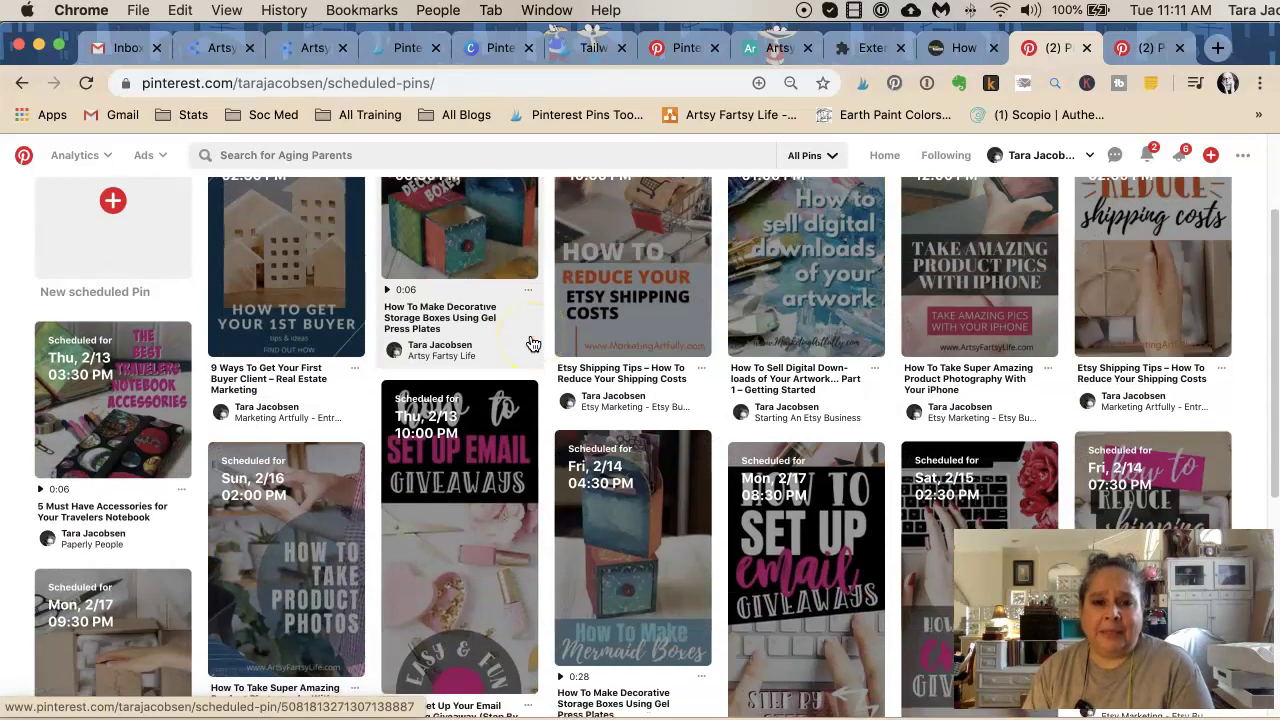
scroll(533, 344, down, 5)
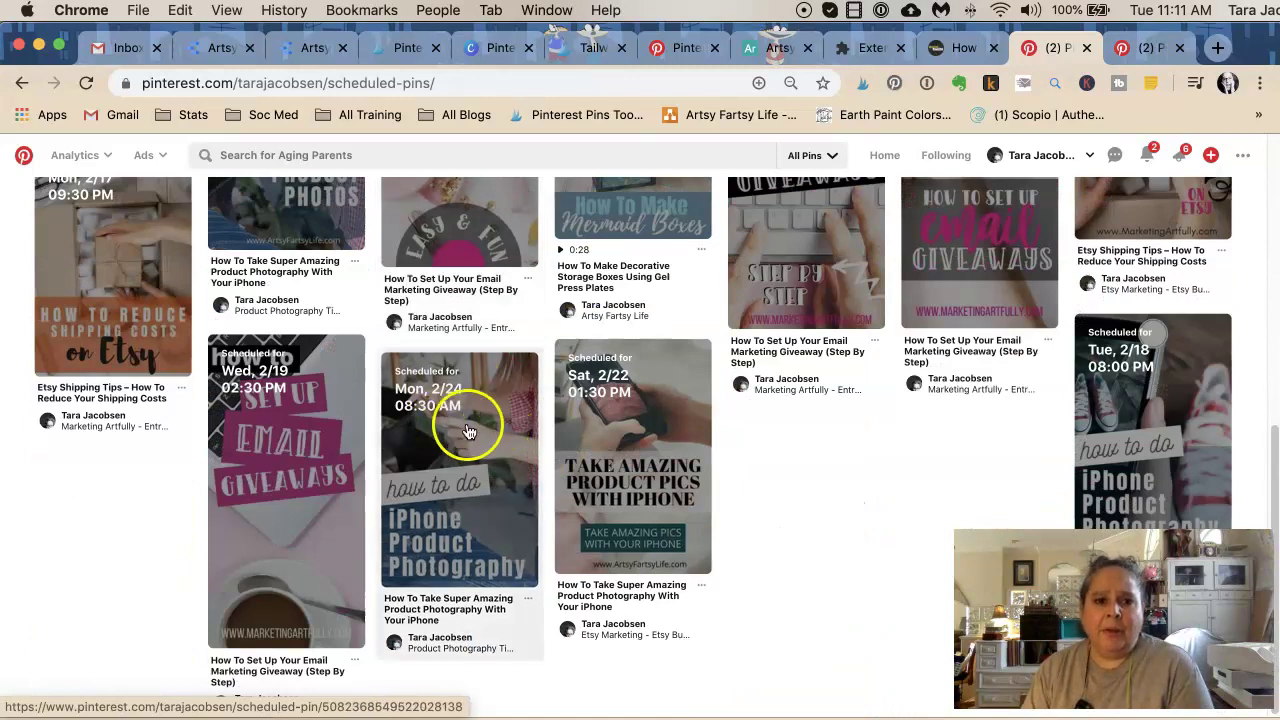
scroll(1145, 430, up, 4)
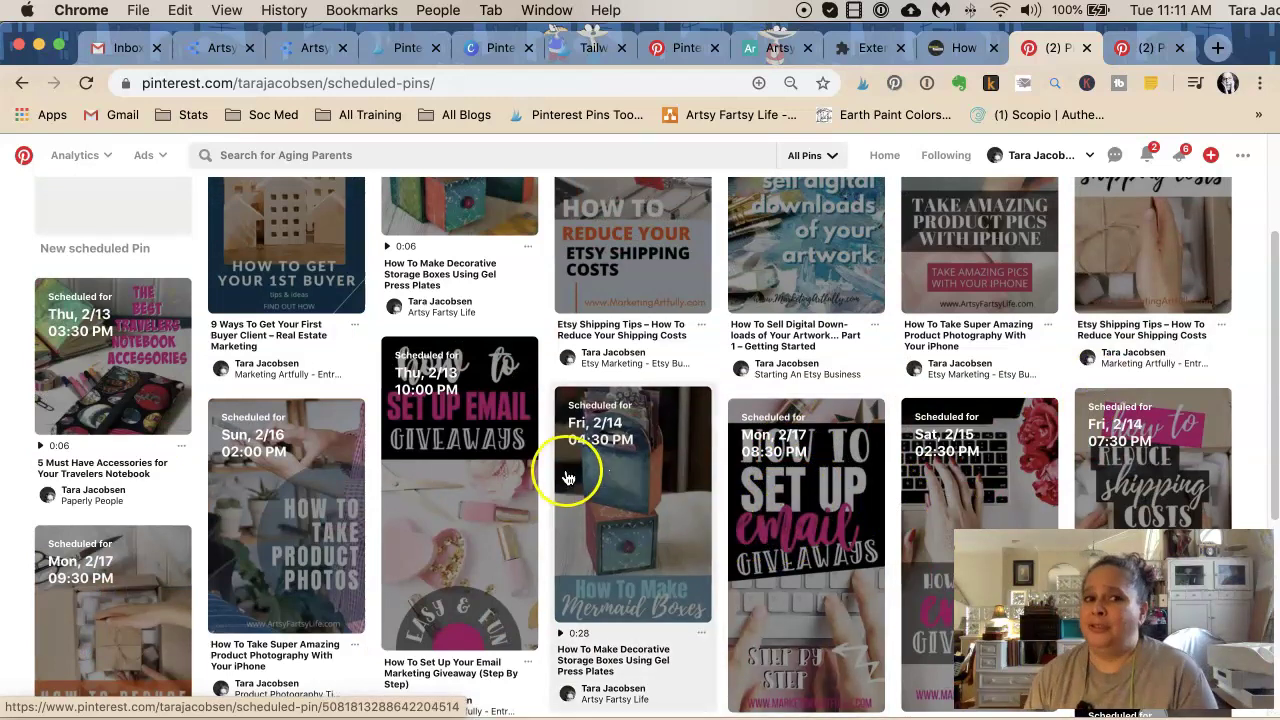
scroll(570, 474, up, 3)
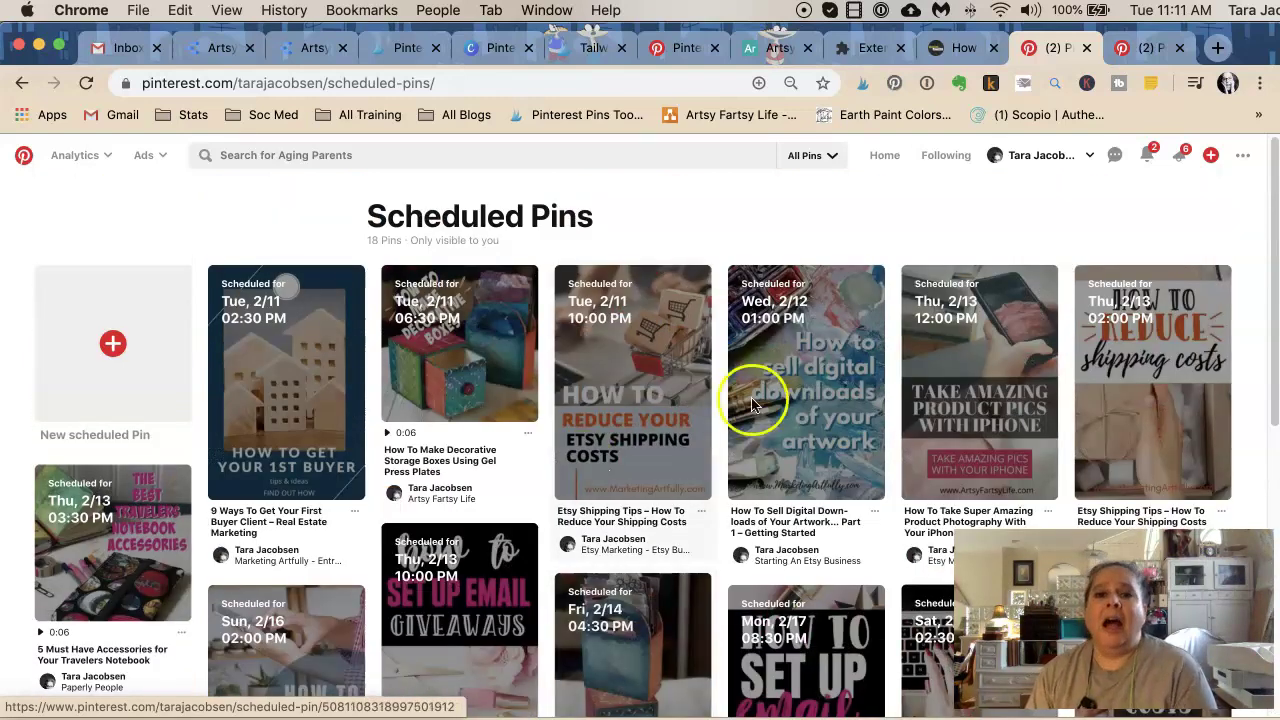
scroll(834, 509, down, 2)
scroll(839, 511, down, 1)
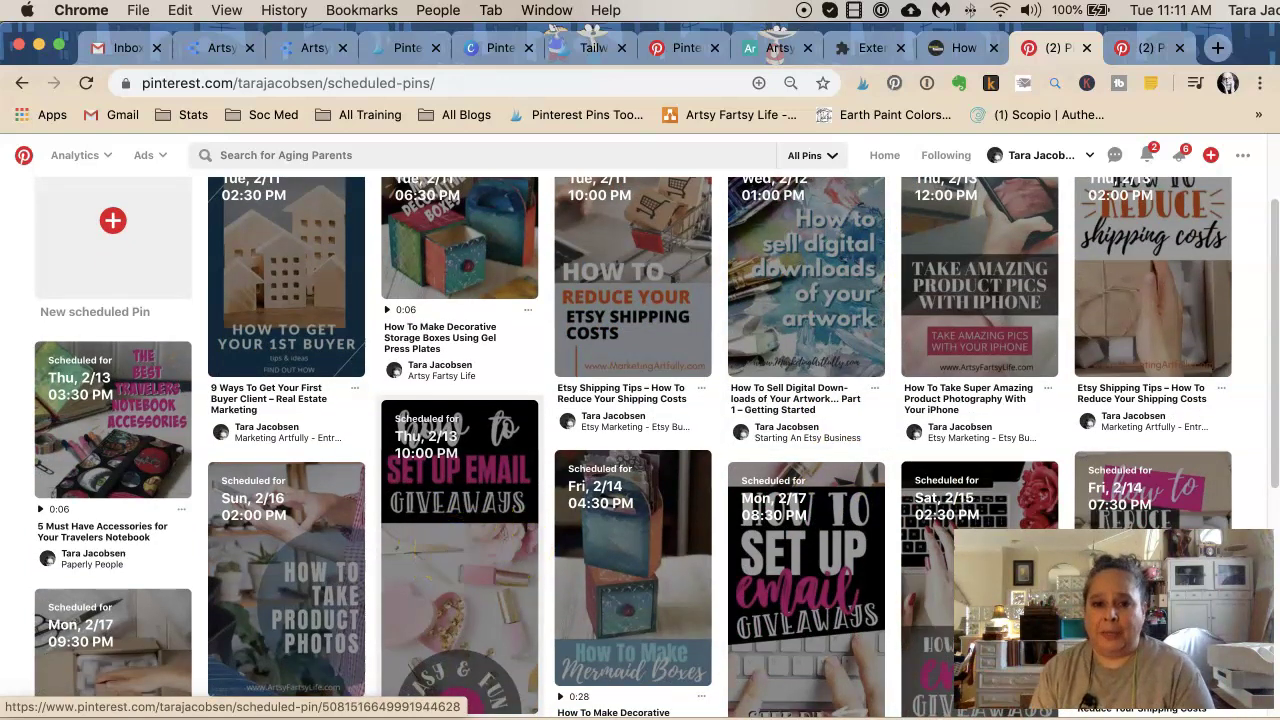
Step: Switch to Finder, open the "Iphone Product Photography" folder inside "Delete Me", and move its window so all pin images are visible
key(super+Tab)
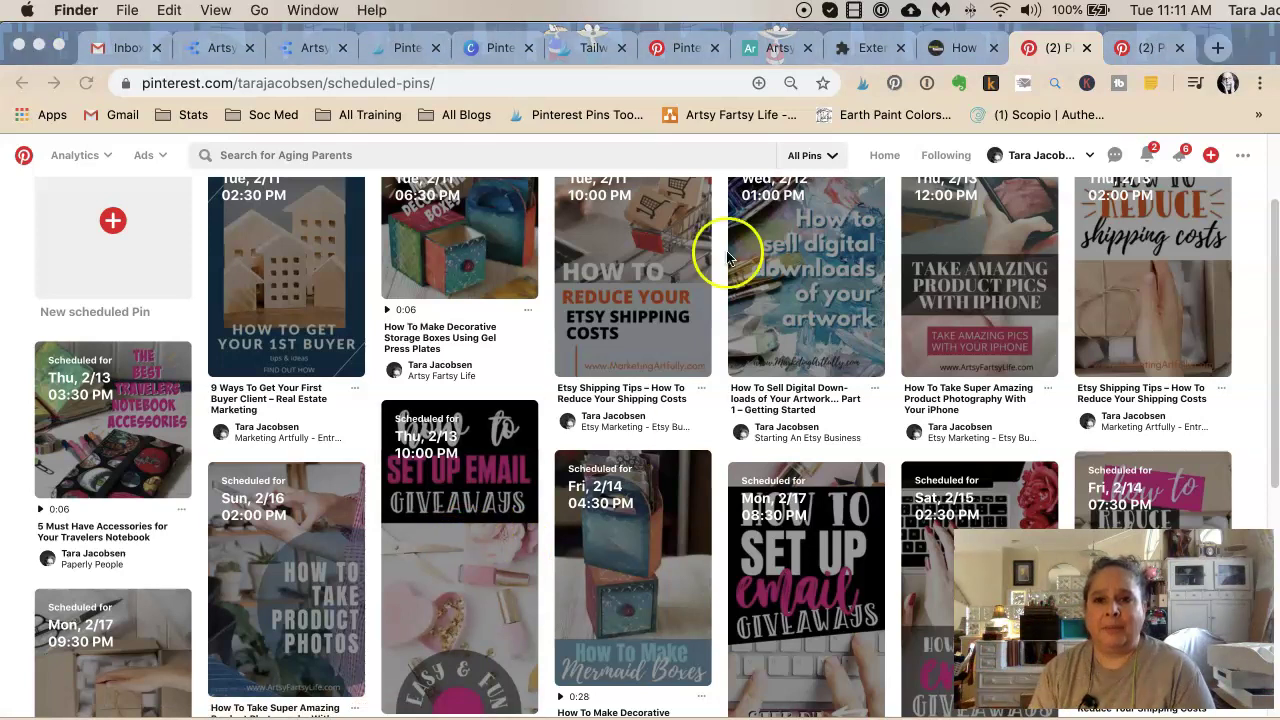
double_click(996, 142)
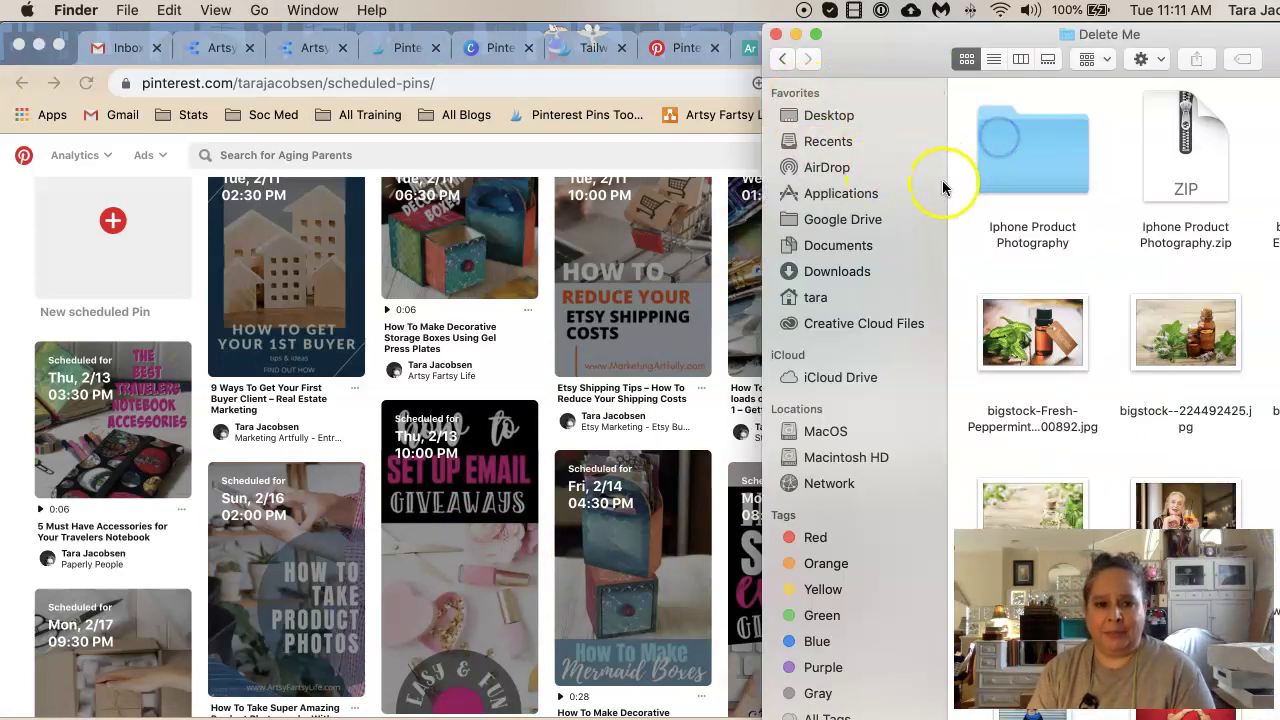
double_click(1060, 145)
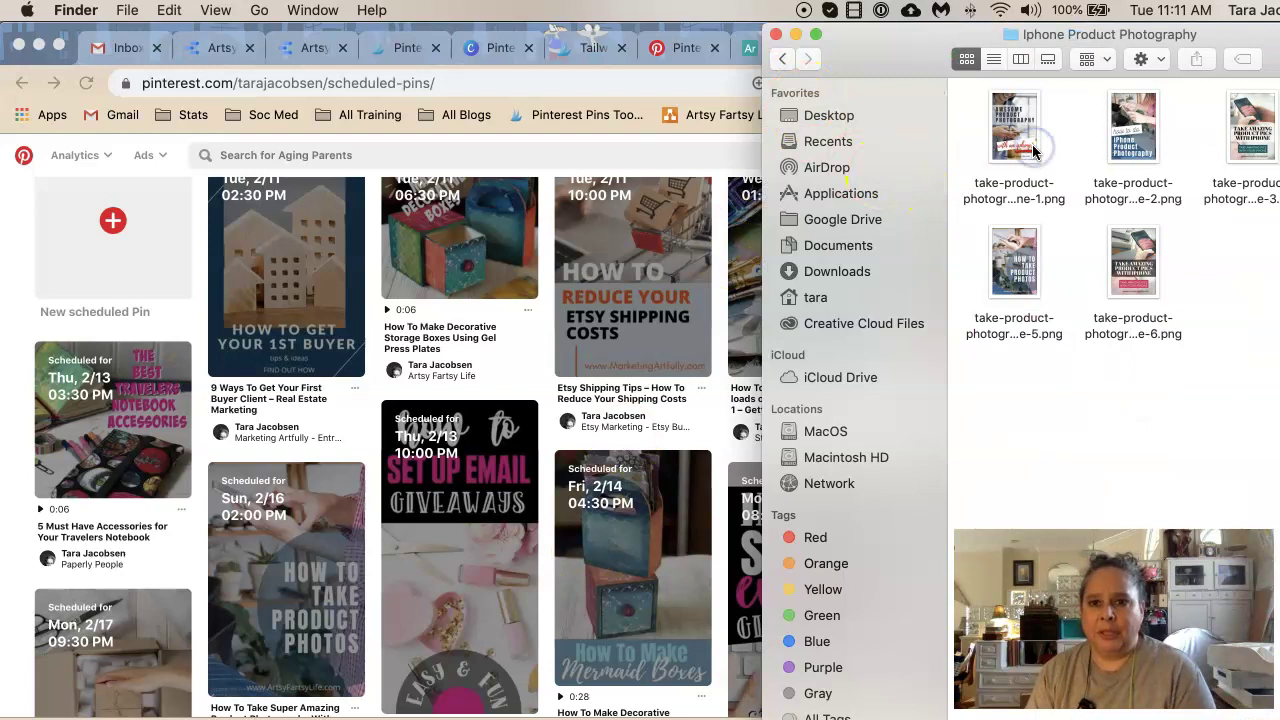
drag(1100, 36, 834, 34)
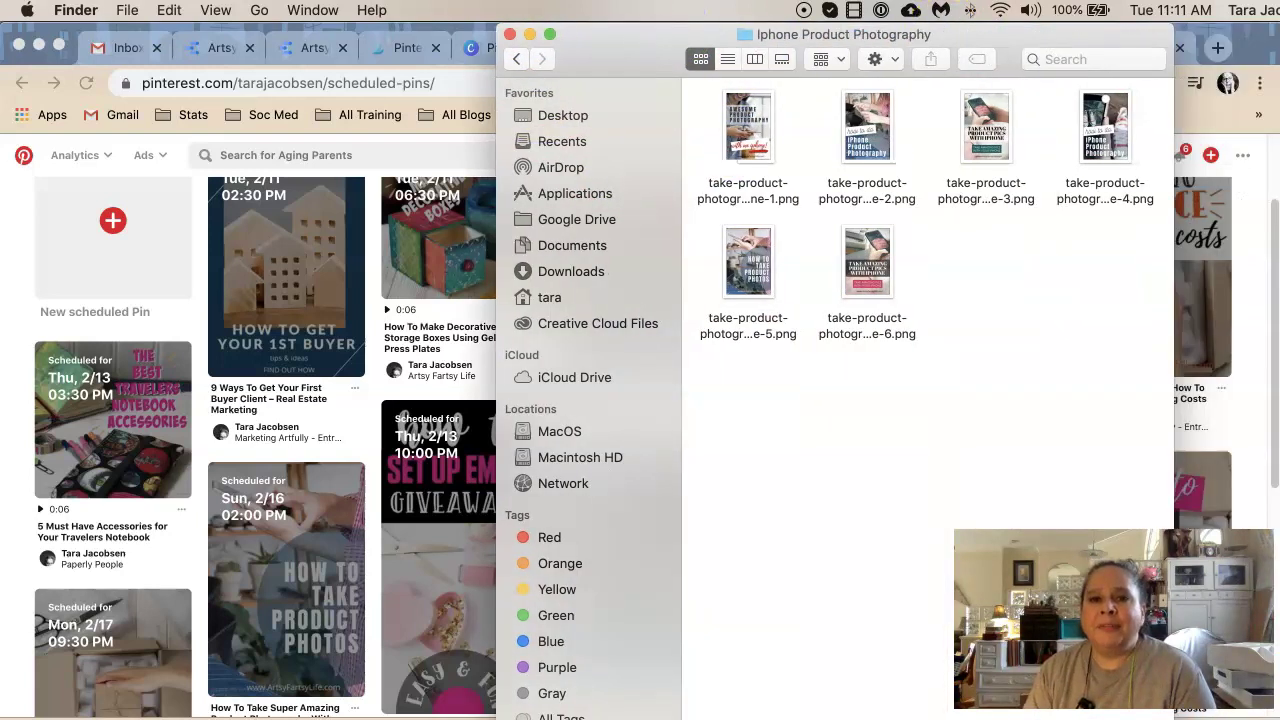